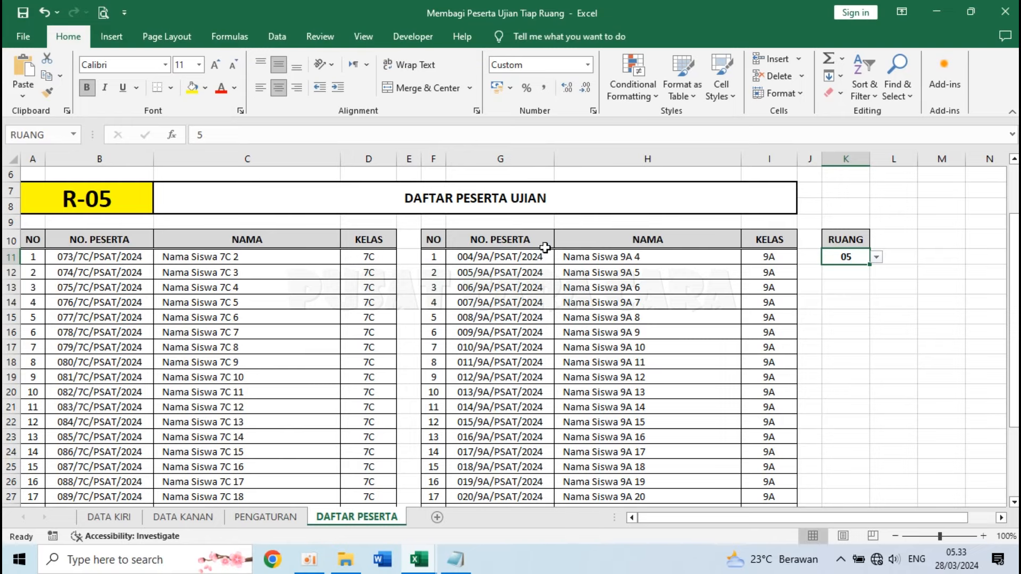
drag(1017, 258, 1017, 297)
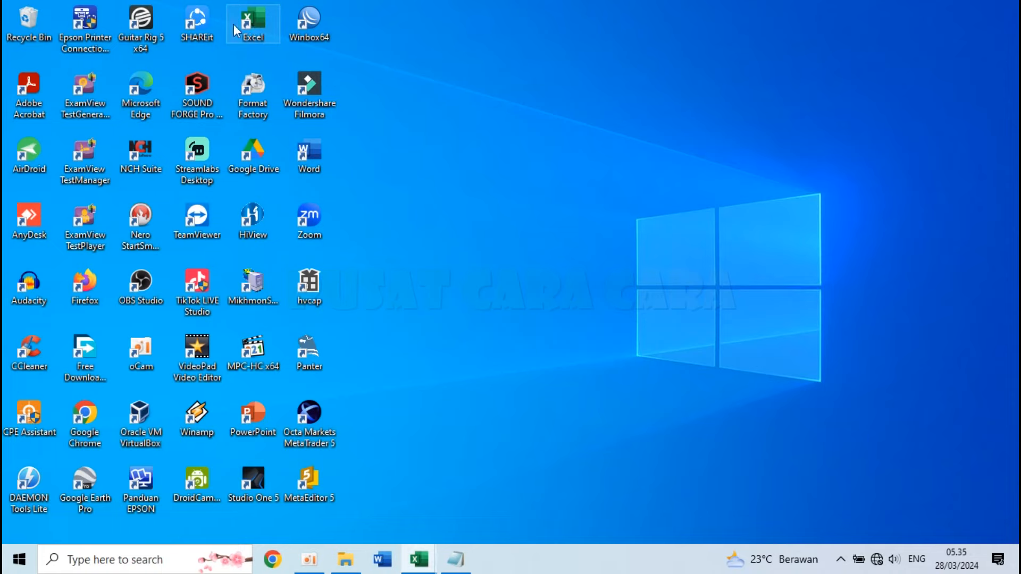
- Create a blank workbook in Excel and set all cells of Sheet1 to middle vertical alignment
double_click(234, 24)
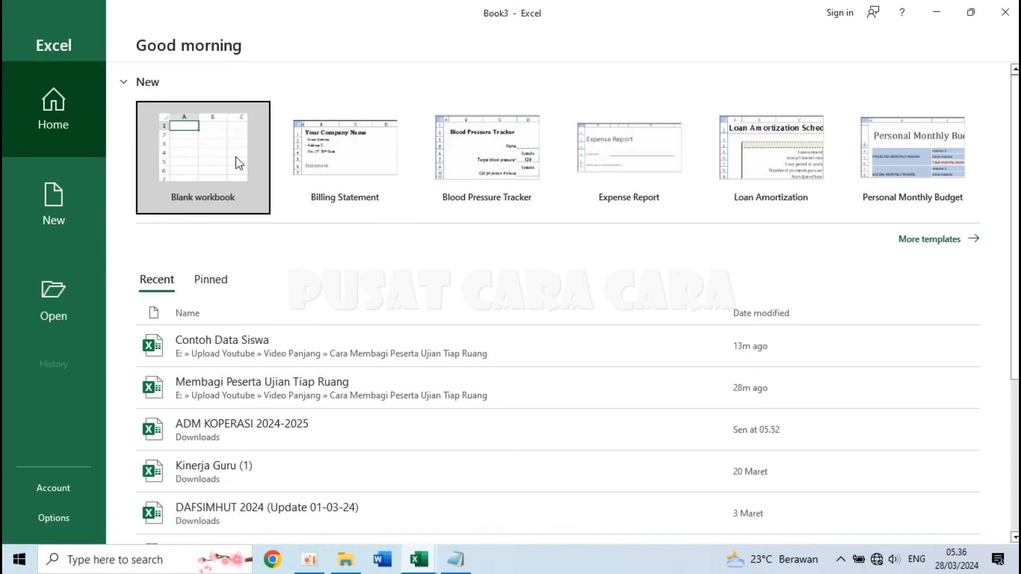
click(235, 158)
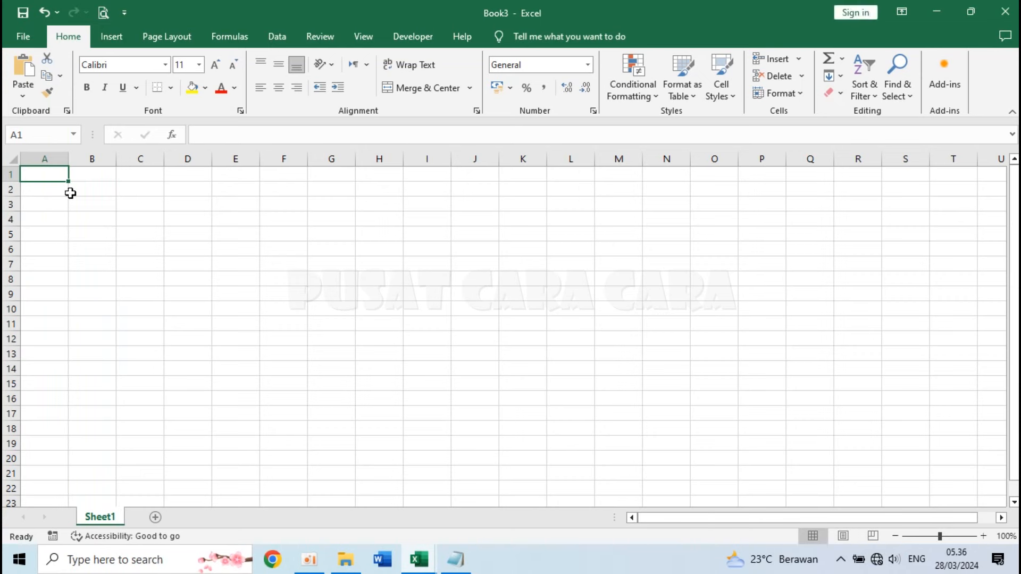
click(12, 159)
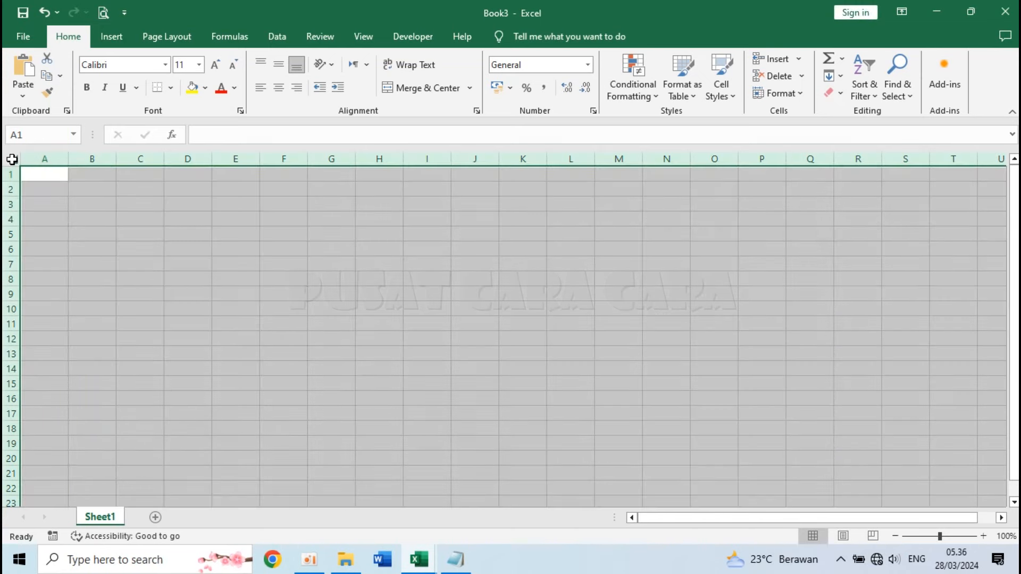
click(275, 65)
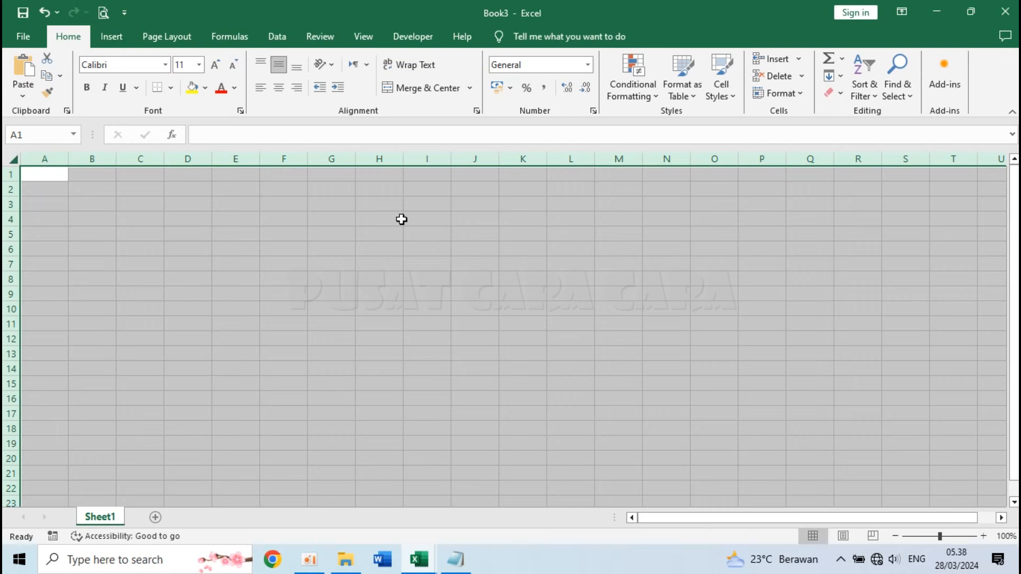
- Switch to the Contoh Data Siswa workbook and look over its KLS-7 and KLS-8 student lists
click(419, 560)
click(419, 480)
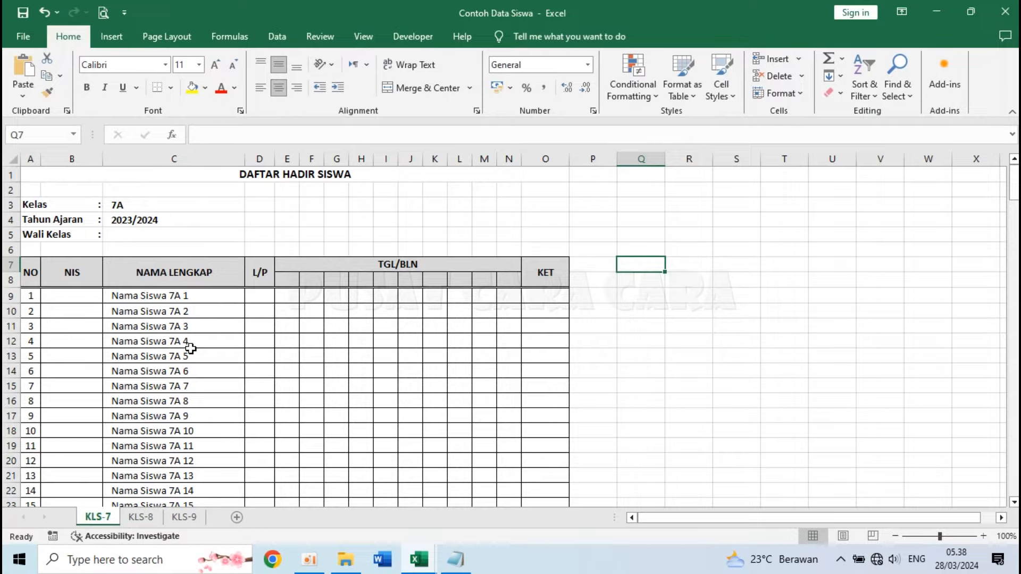
scroll(190, 348, down, 3)
scroll(189, 346, up, 3)
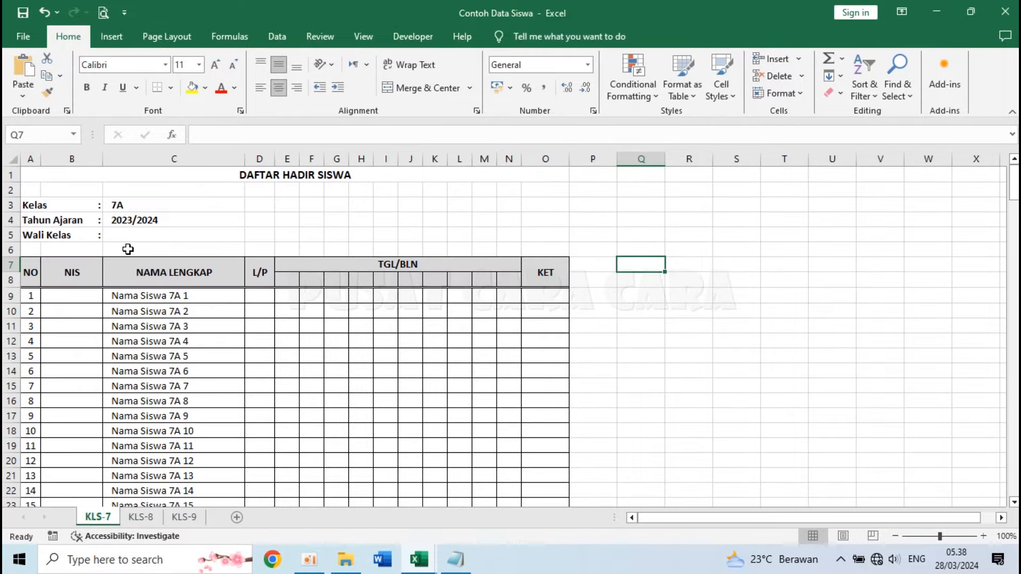
click(139, 519)
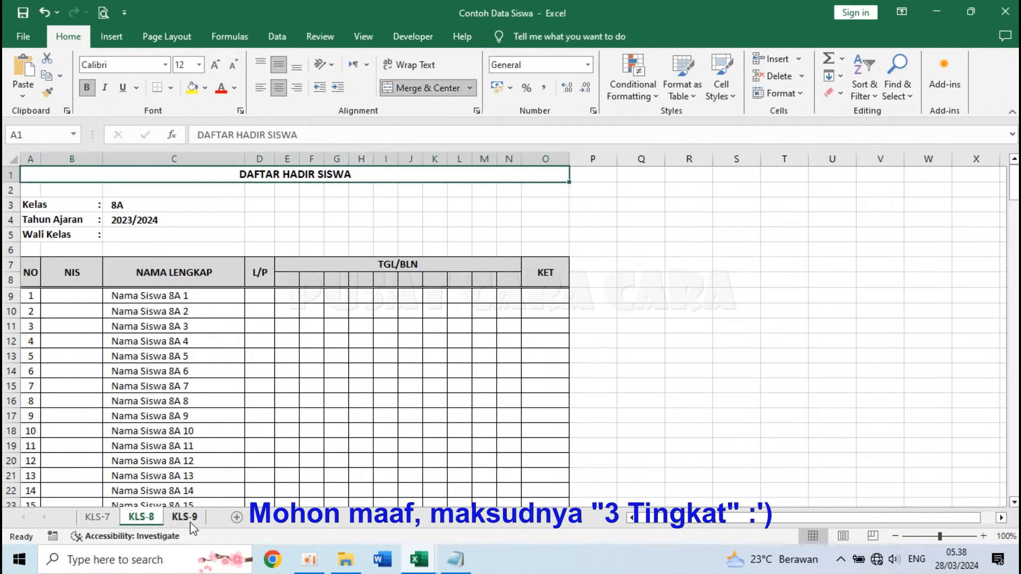
click(95, 518)
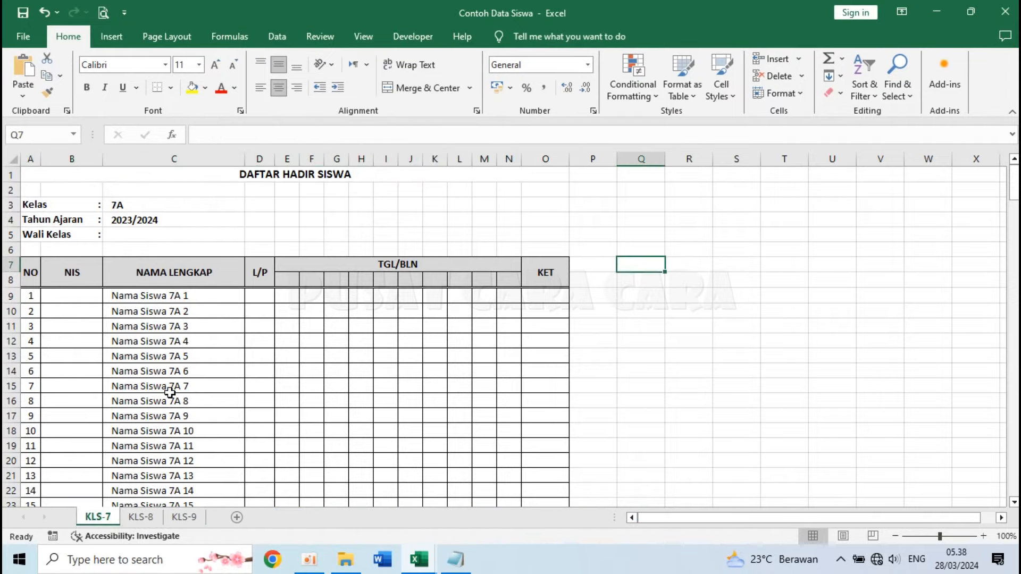
- Review the student lists of classes 7A to 7D on KLS-7, and view the KLS-8 and KLS-9 sheets
scroll(170, 393, down, 1)
scroll(170, 393, up, 1)
scroll(142, 218, down, 19)
scroll(142, 221, up, 4)
scroll(142, 221, down, 20)
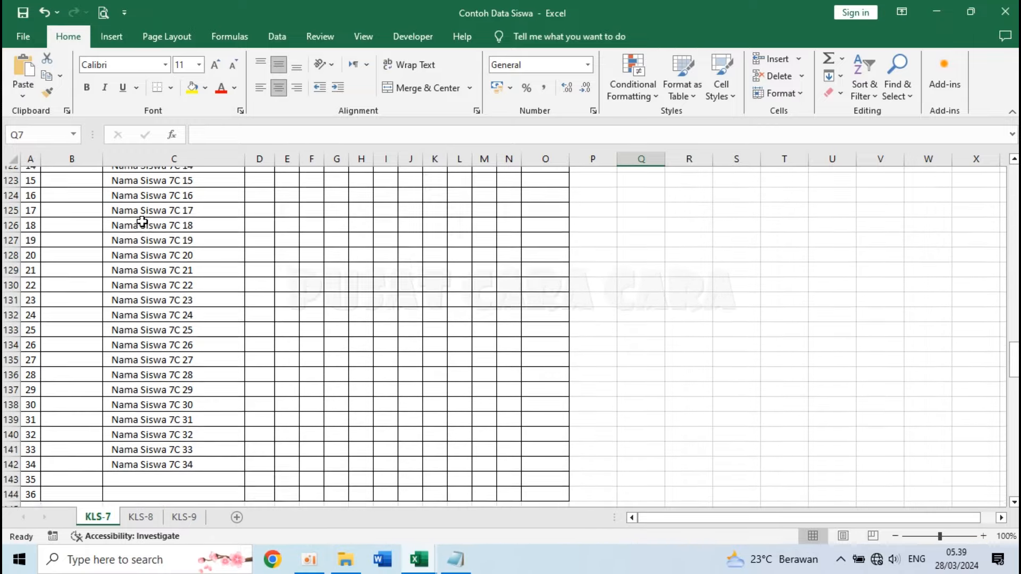
scroll(142, 221, down, 6)
scroll(160, 331, down, 4)
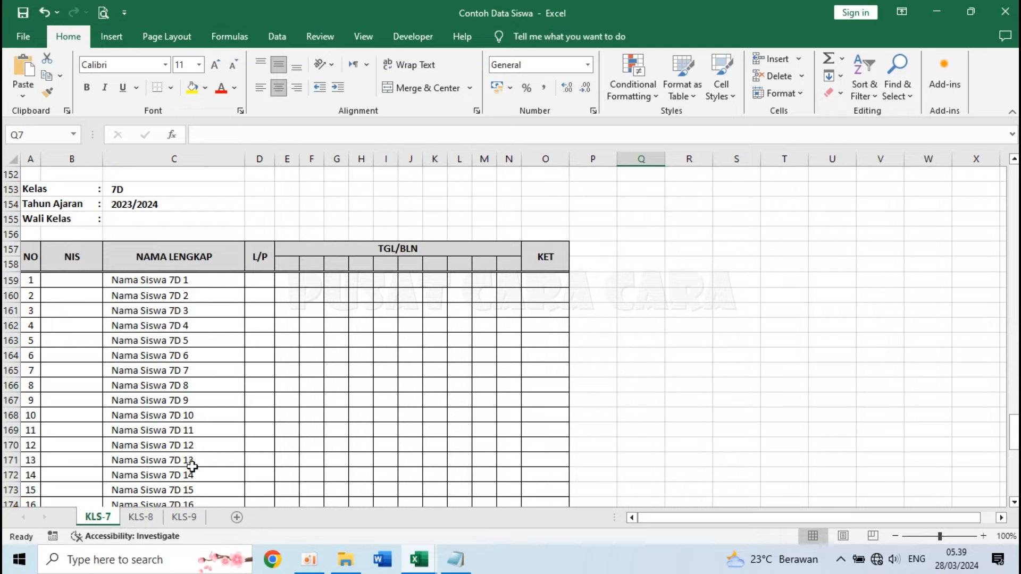
key(ctrl+Home)
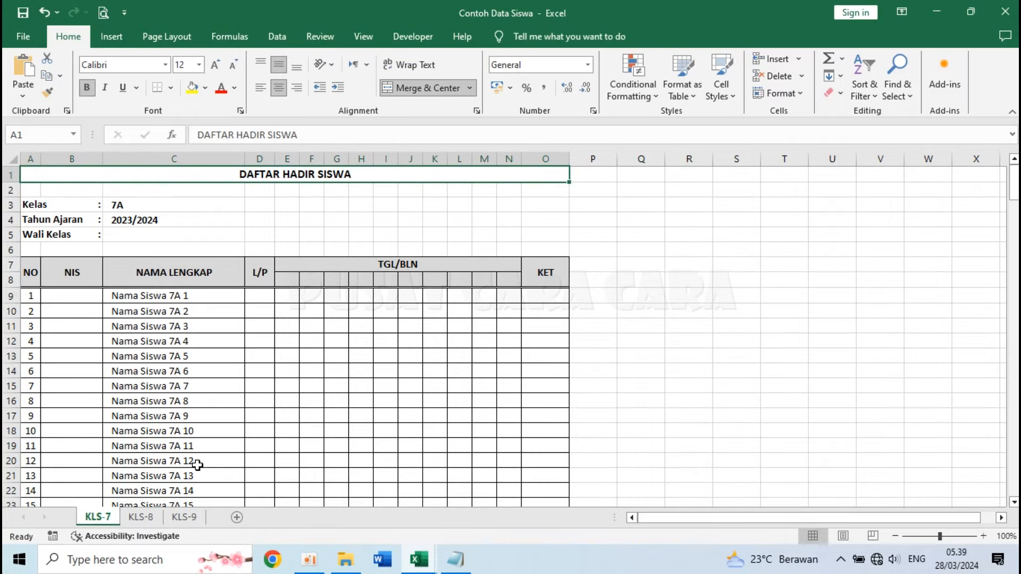
click(143, 520)
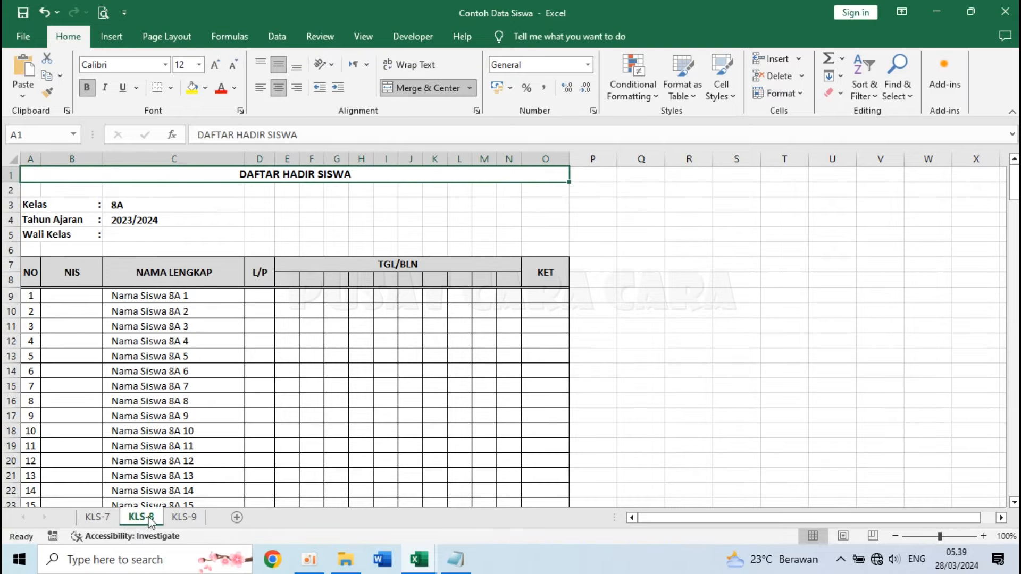
click(187, 520)
click(99, 521)
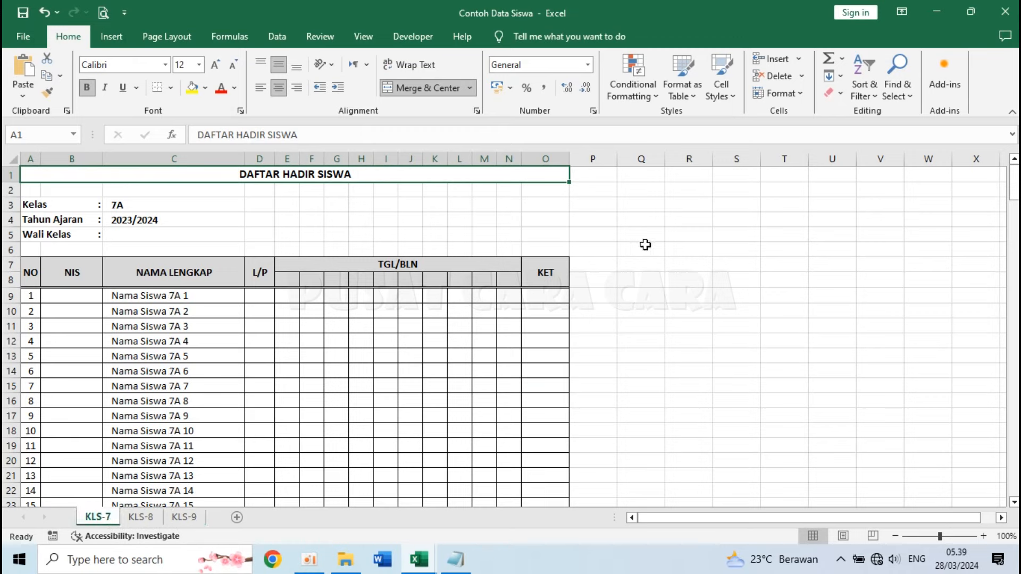
- Enter the class names 7A, 7B, 7C and 7D in cells Q9 to Q12 of the KLS-7 sheet
click(668, 290)
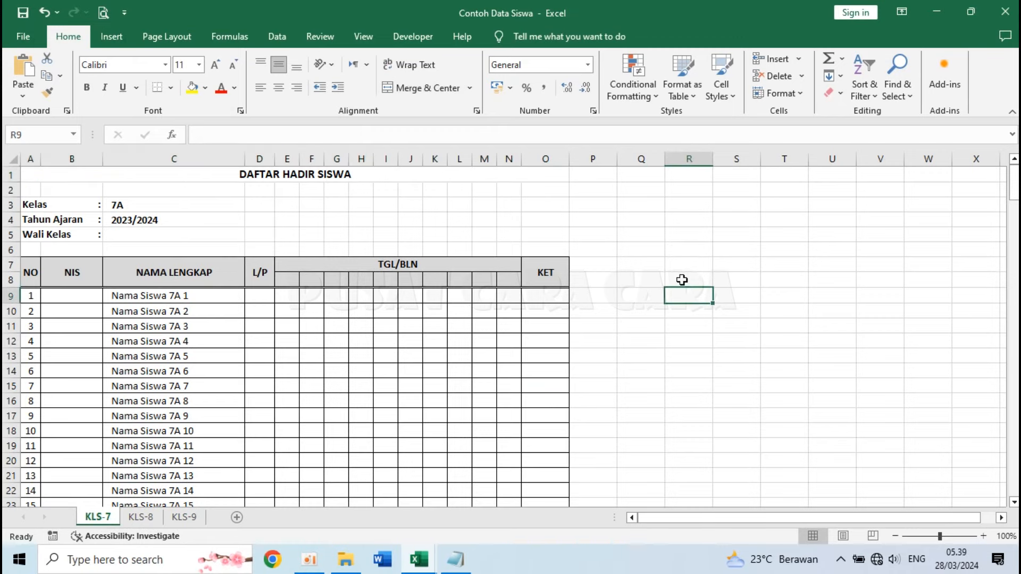
click(724, 293)
click(695, 294)
click(647, 297)
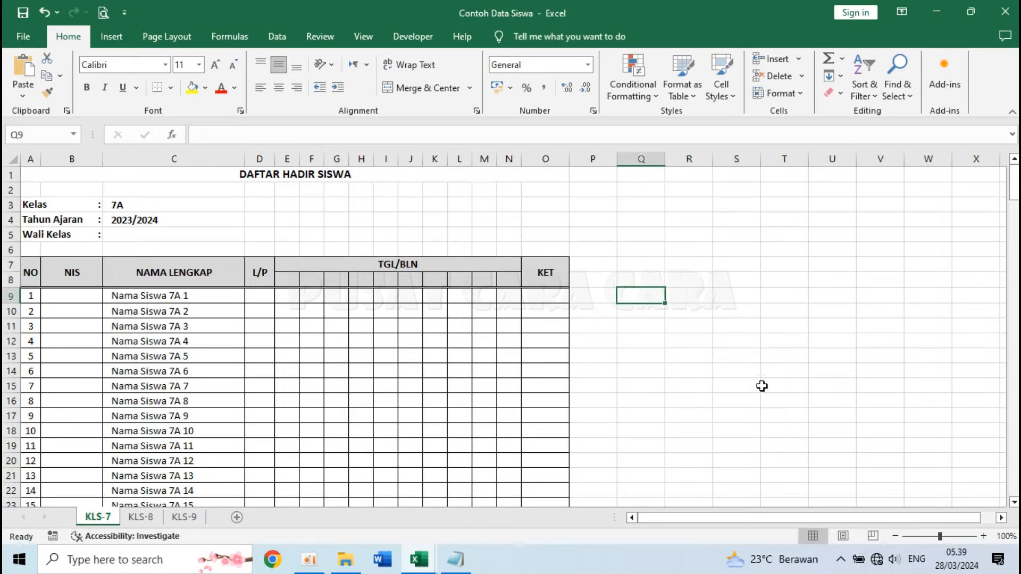
text(7A)
key(Return)
text(7B)
key(Return)
text(7C)
key(Return)
text(7D)
key(Return)
- Enter the class names 8A, 8B, 8C and 8D in cells R9 to R12
click(691, 296)
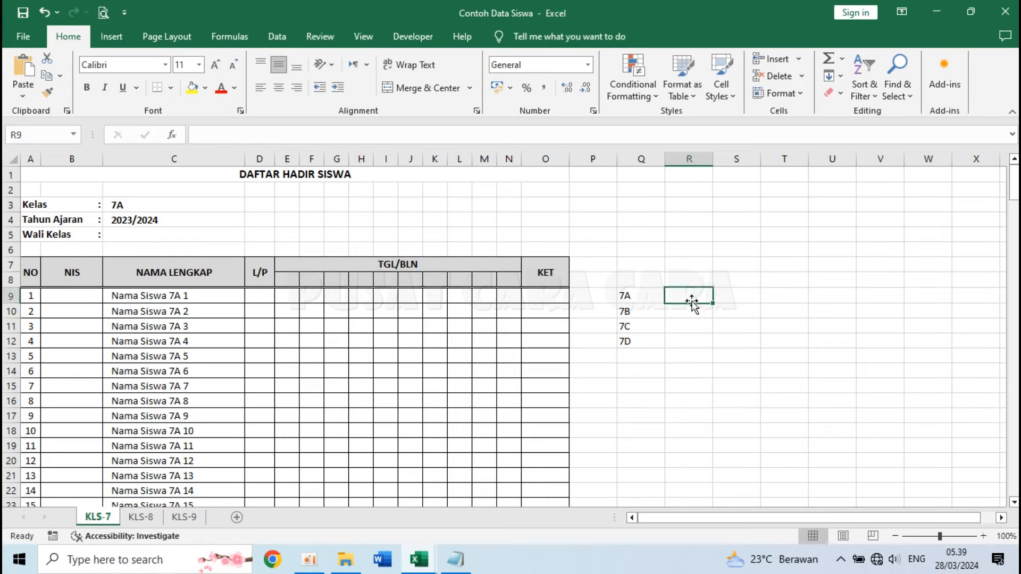
text(8A)
key(Return)
text(8B)
key(Return)
text(8C)
key(Return)
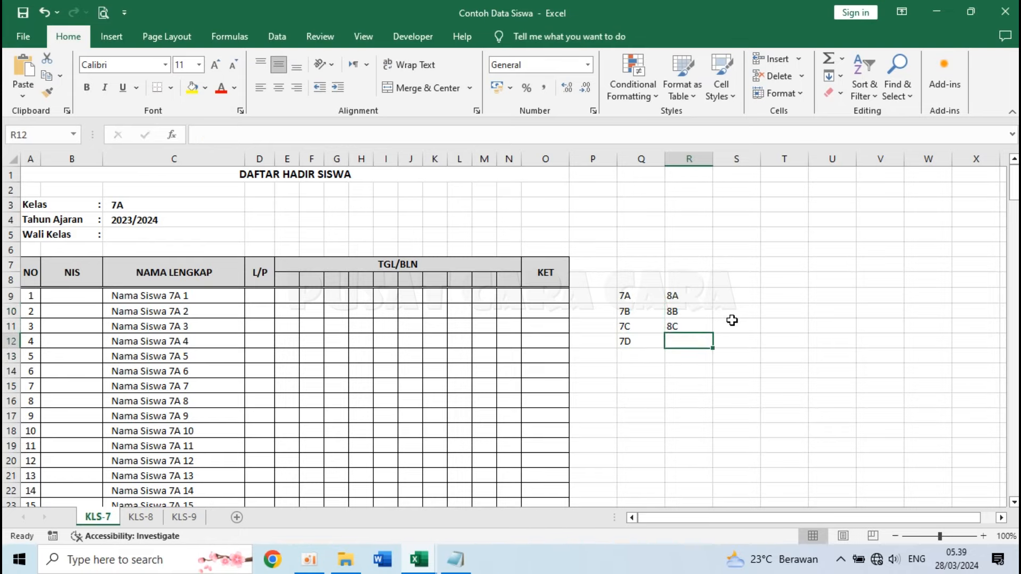
text(8D)
key(Return)
- Enter the class names 9A, 9B, 9C and 9D in cells S9 to S12
click(734, 299)
text(9A)
key(Return)
text(9B)
key(Return)
text(9C)
key(Return)
text(9D)
key(Return)
click(648, 359)
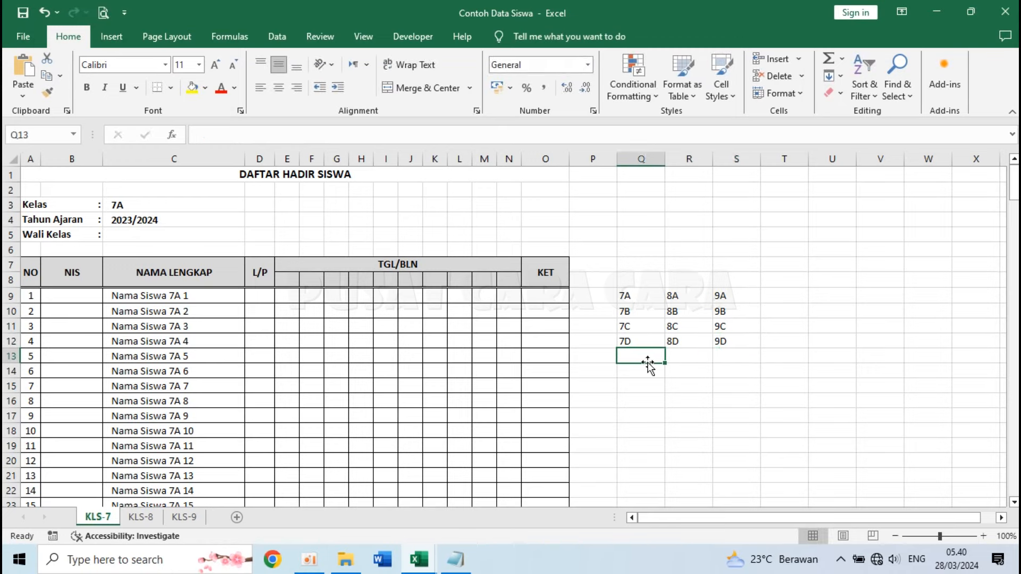
click(646, 302)
drag(646, 302, 710, 348)
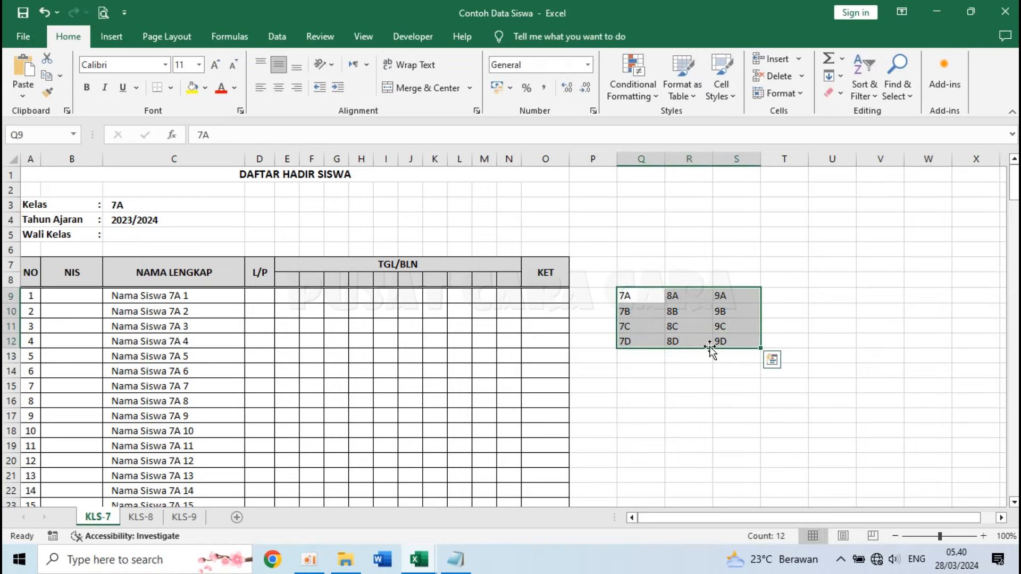
click(682, 359)
click(655, 358)
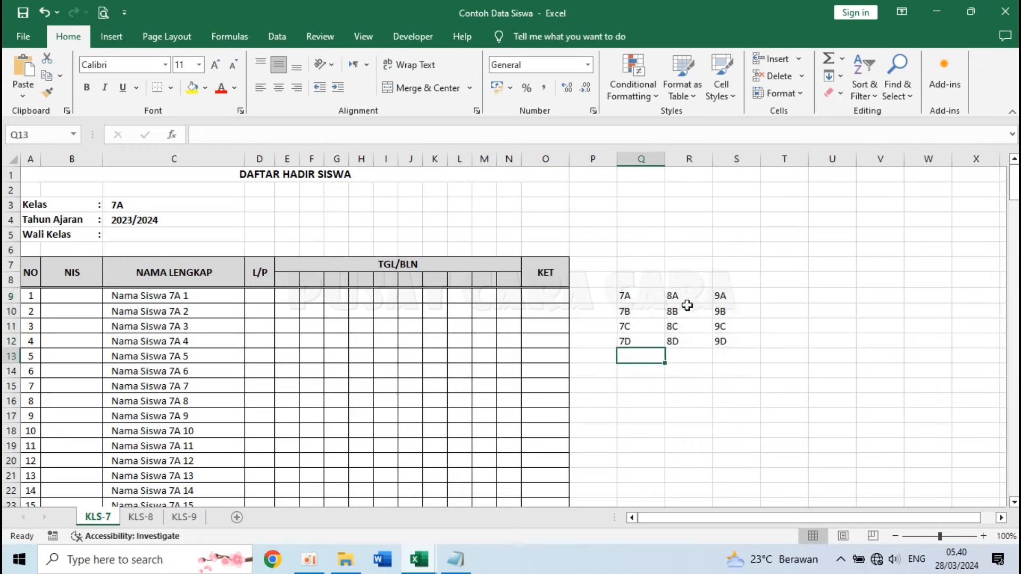
click(691, 371)
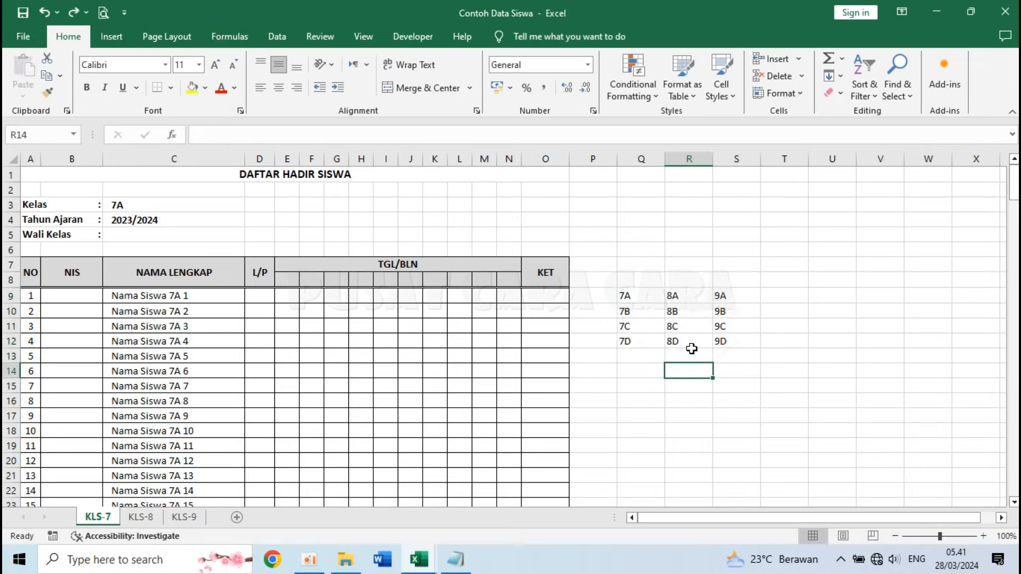
- Move the class names 8A and 8B beneath 7D, into cells Q13 and Q14
click(685, 296)
drag(687, 299, 689, 307)
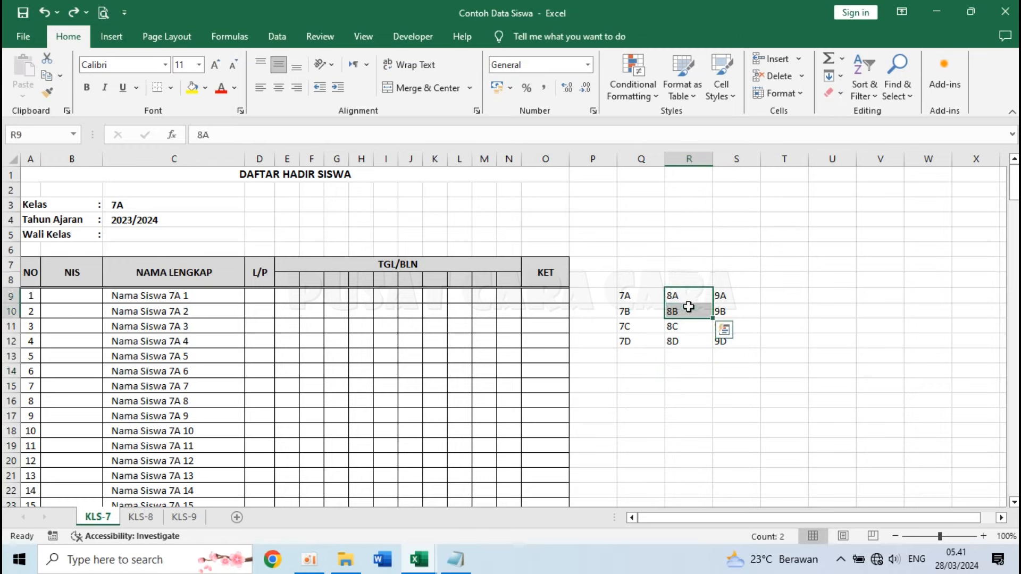
key(ctrl+c)
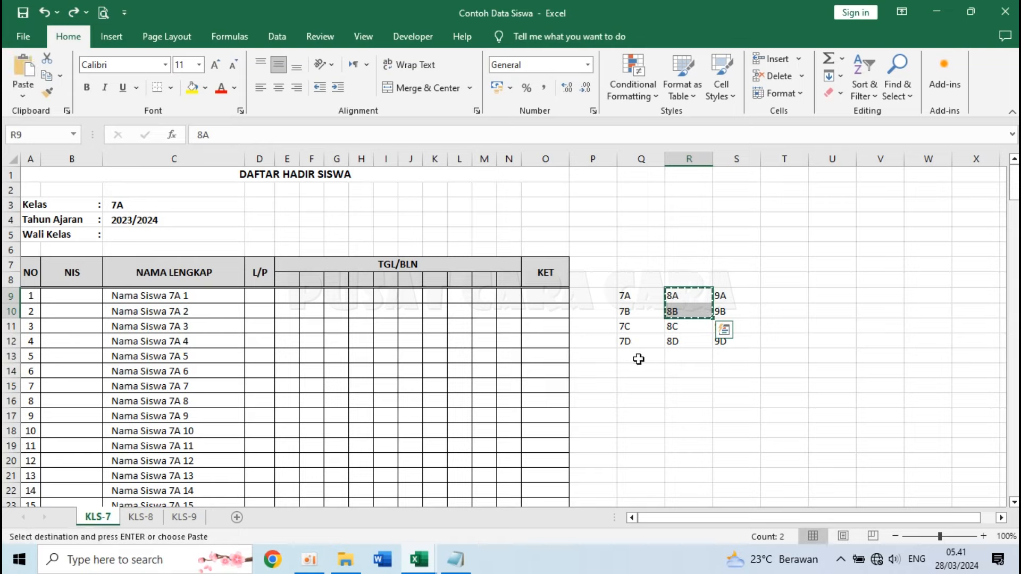
click(638, 360)
key(ctrl+v)
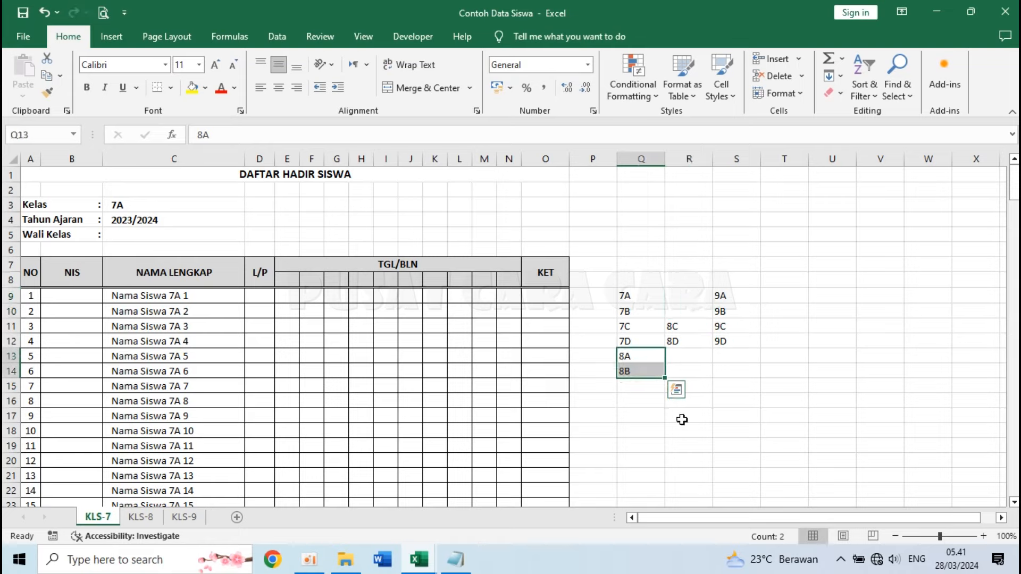
- Move the class names 8C and 8D up to the start of their column, into cells R9 and R10
drag(682, 325, 682, 340)
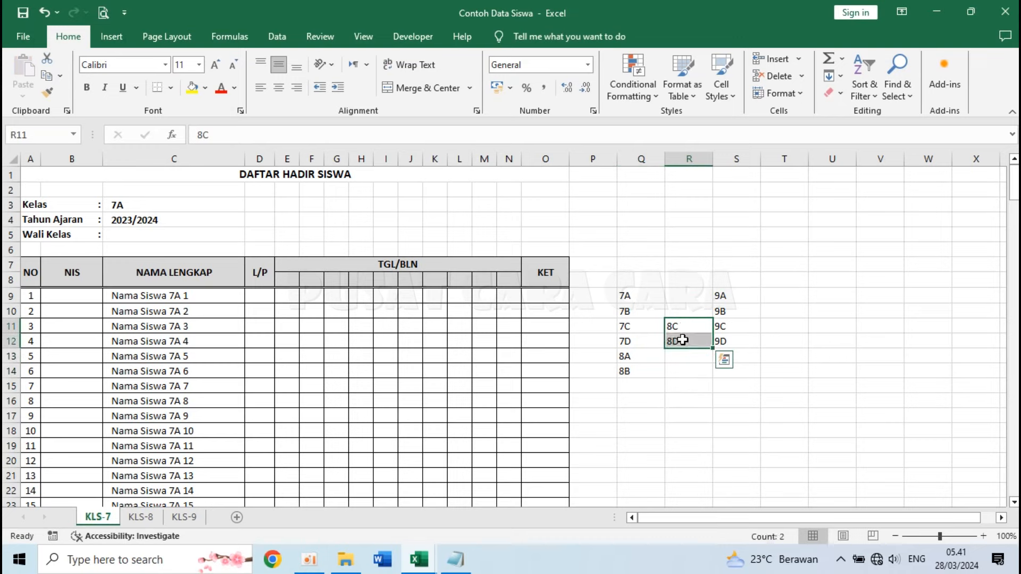
key(ctrl+x)
click(686, 295)
key(ctrl+v)
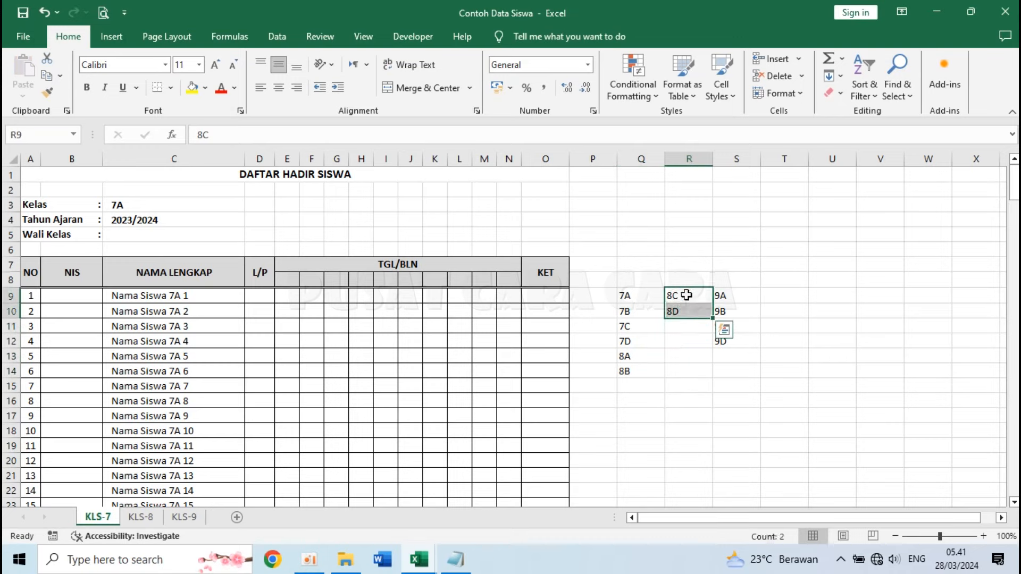
- Move the class names 9A to 9D beneath 8D, into cells R11 to R14
drag(734, 295, 737, 336)
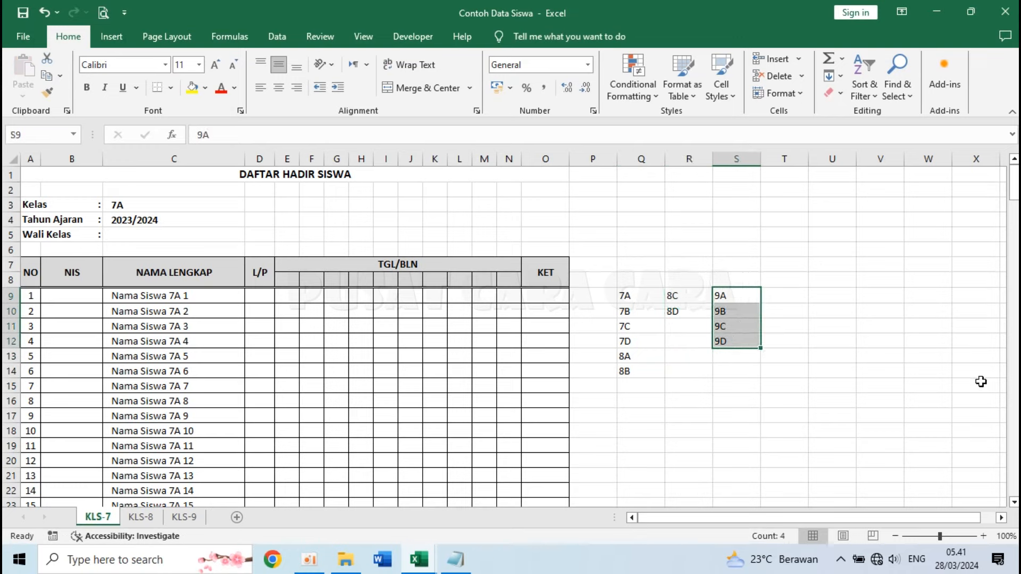
key(ctrl+x)
click(692, 325)
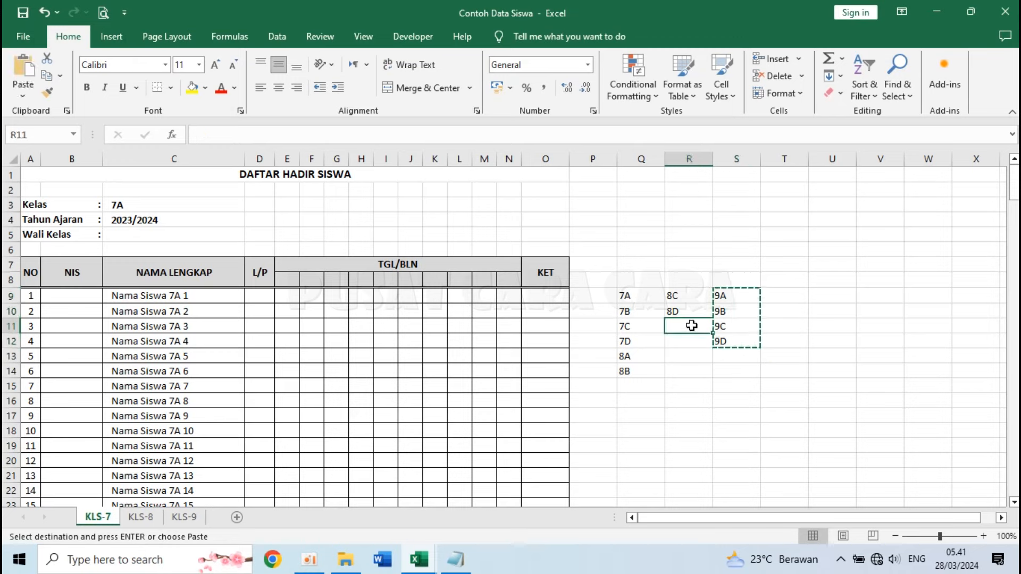
key(ctrl+v)
click(767, 326)
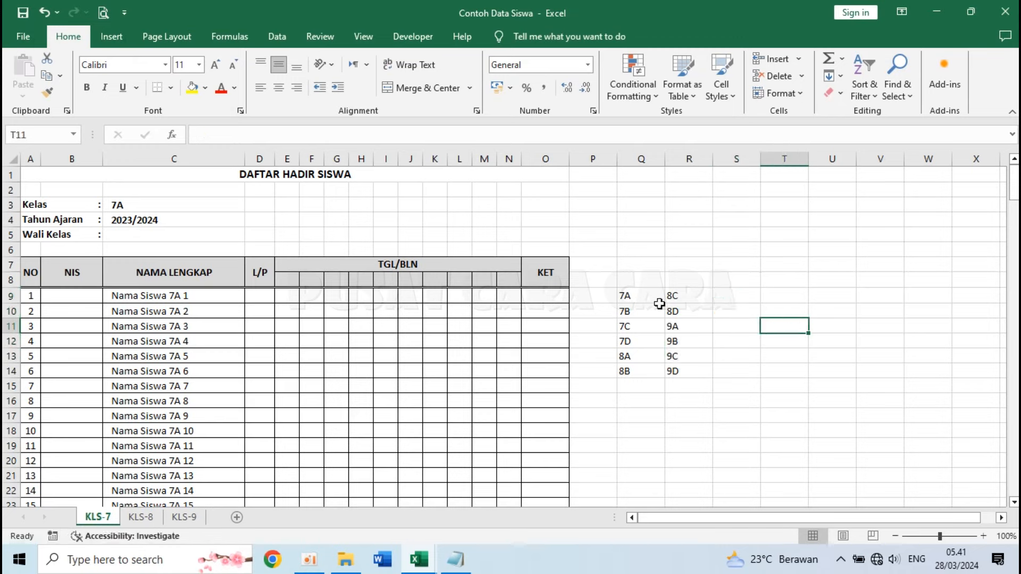
- Check row by row how the classes in Q9:Q14 pair with those in R9:R14
click(632, 295)
mouse_move(645, 295)
mouse_down()
mouse_move(677, 291)
mouse_move(664, 296)
mouse_up()
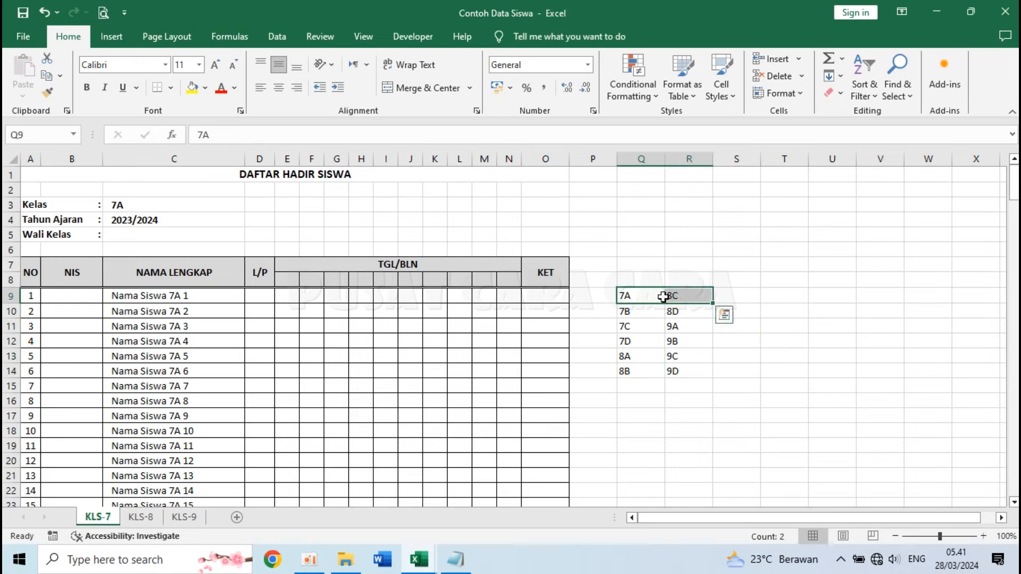
click(650, 314)
click(684, 315)
click(641, 333)
click(674, 330)
click(654, 359)
key(Up)
key(Up)
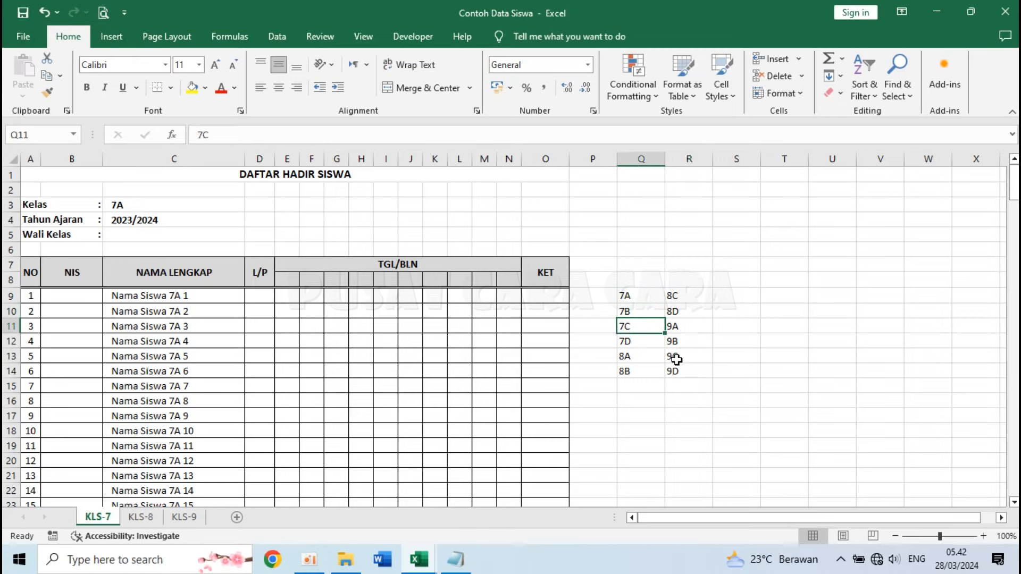
click(643, 293)
click(680, 296)
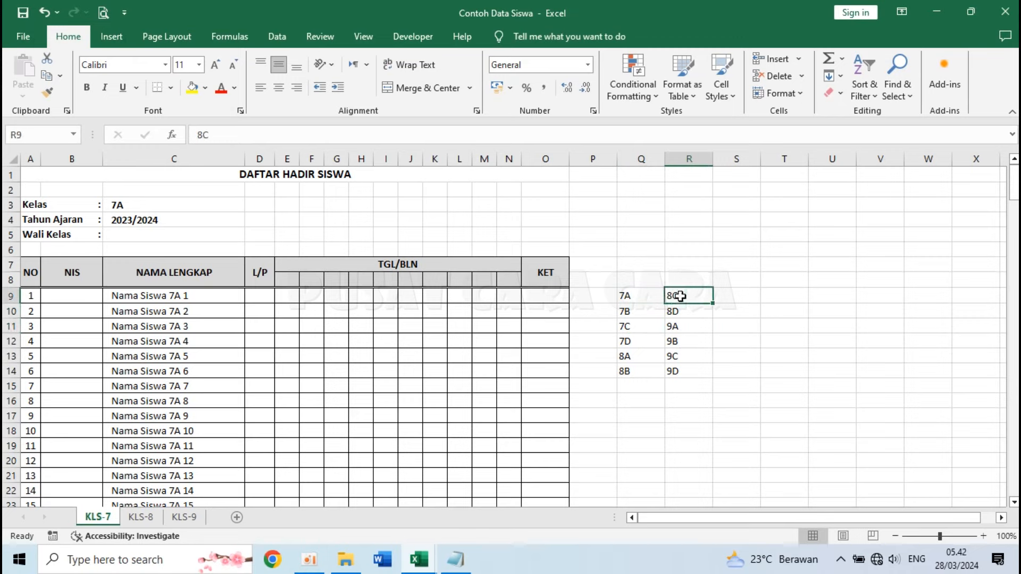
click(673, 388)
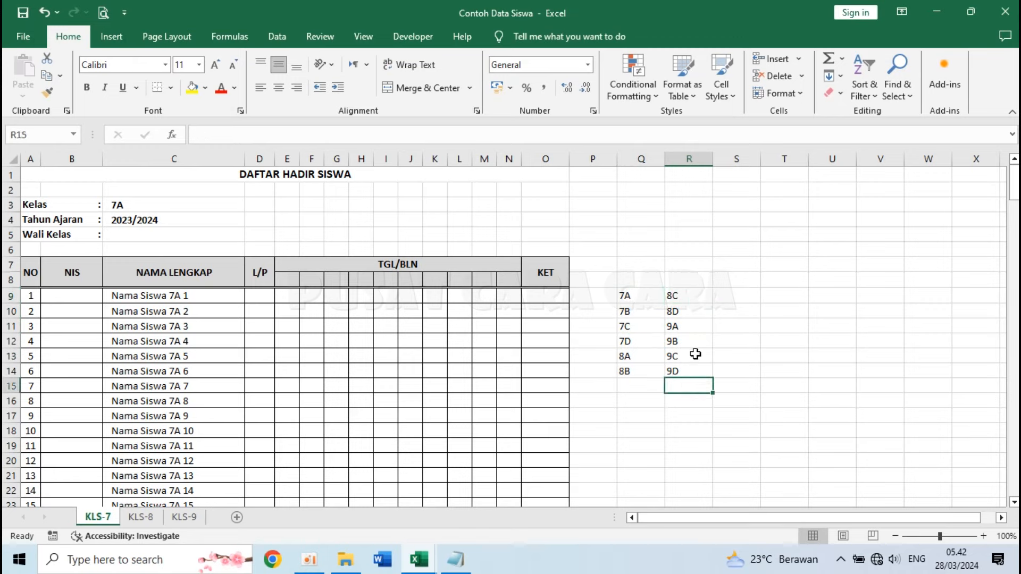
click(685, 402)
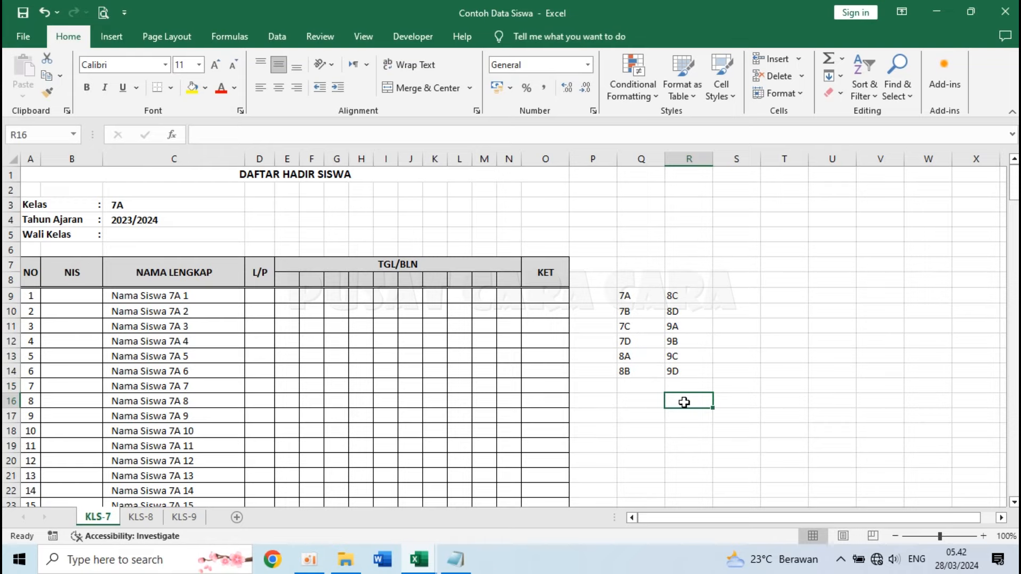
- Review the class plan in Q9:R14, starting with the 7A and 8C pair in its first row
drag(649, 301, 680, 370)
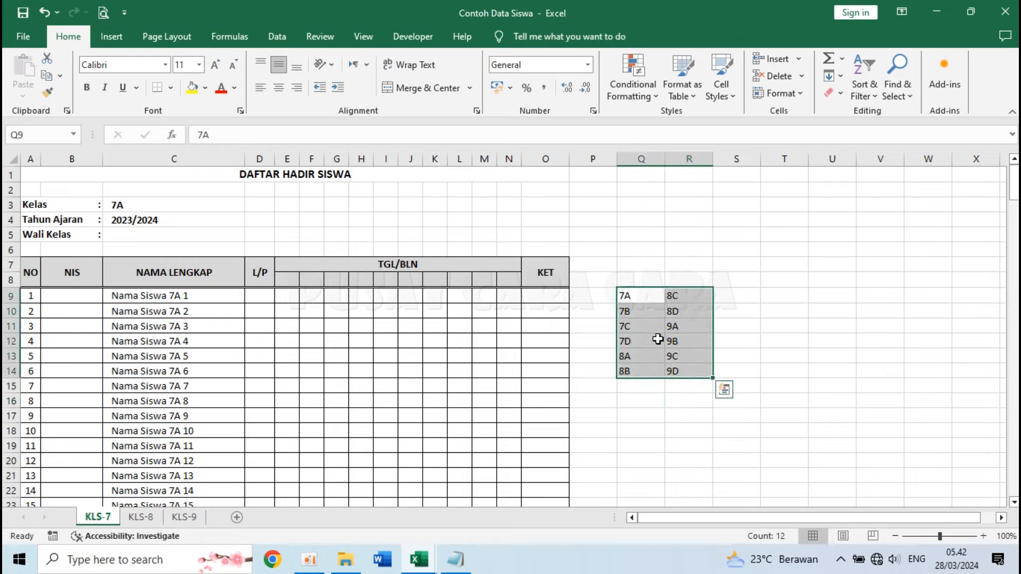
click(652, 299)
click(675, 298)
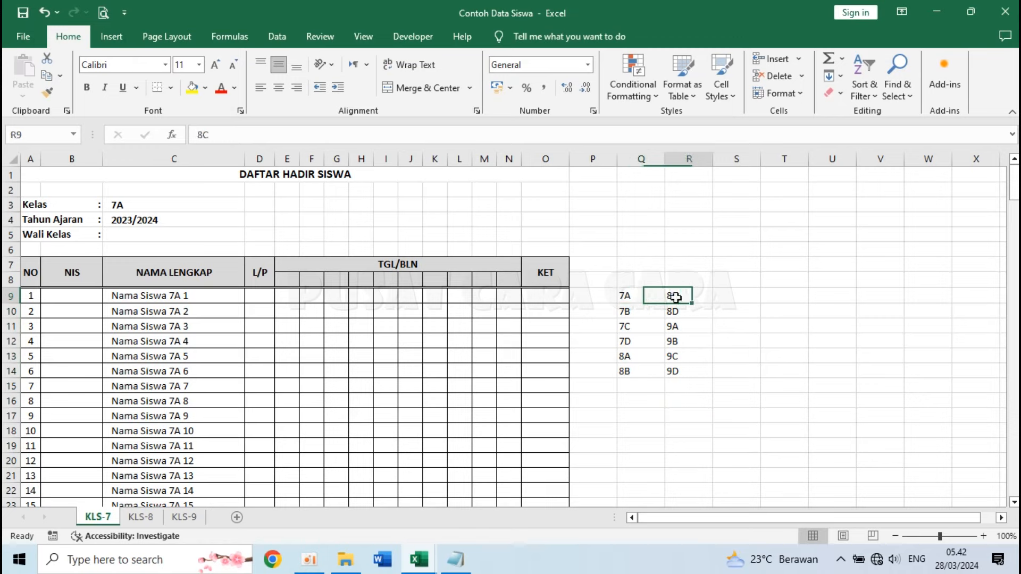
click(610, 445)
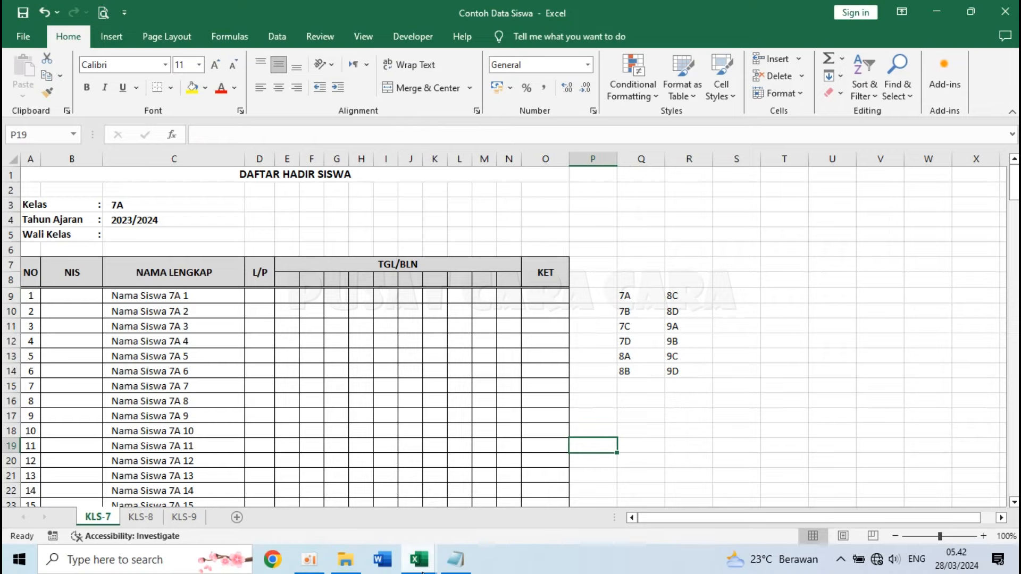
- Switch to the blank workbook Book3 and rename its Sheet1 to DATAKIRI
click(419, 560)
click(550, 489)
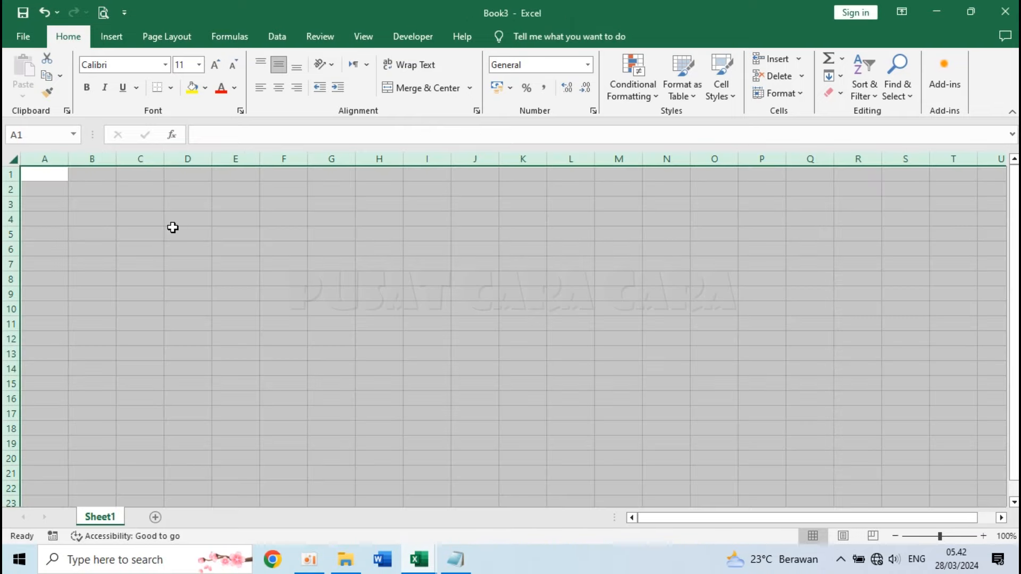
click(142, 220)
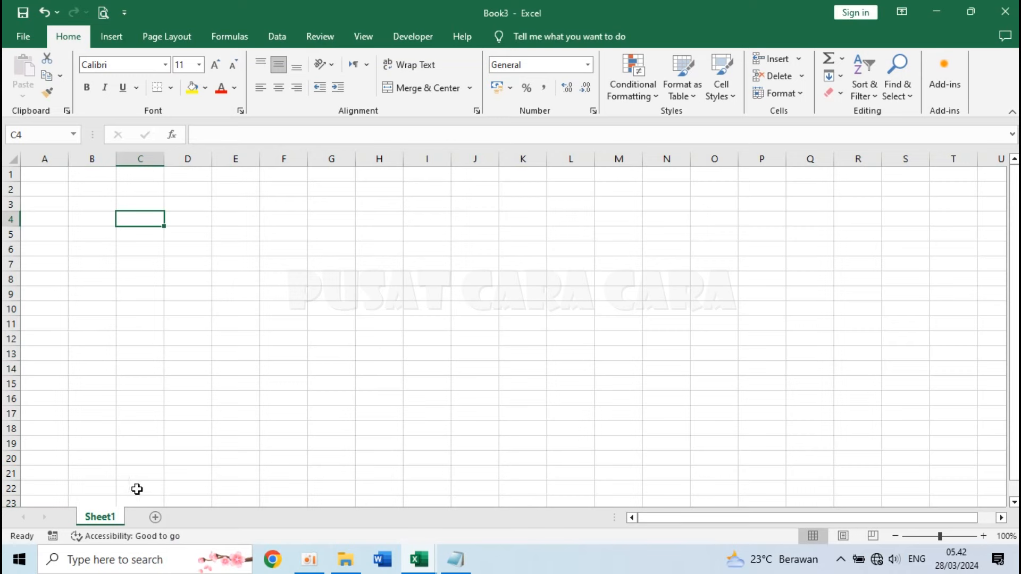
double_click(103, 519)
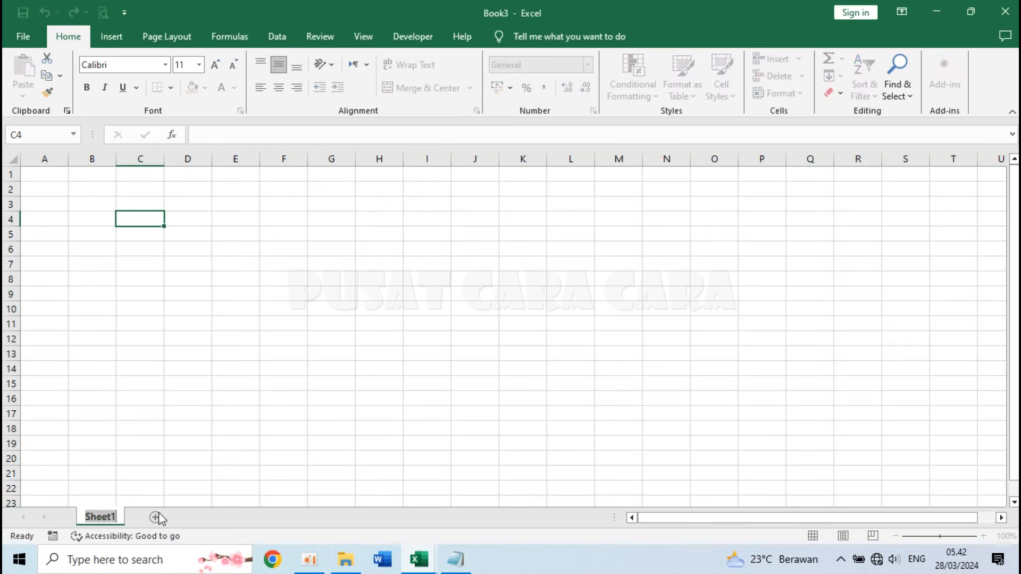
text(data)
key(BackSpace)
key(BackSpace)
key(BackSpace)
key(BackSpace)
text(DATAKIRI)
key(Return)
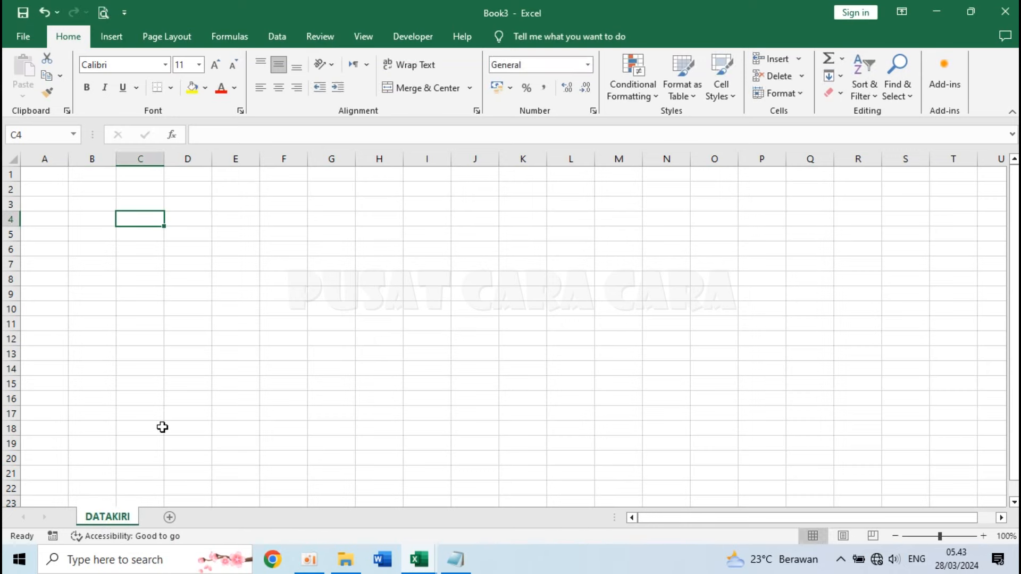
- Add a second worksheet and name it DATAKANAN
click(169, 518)
double_click(172, 517)
text(DATAKANA)
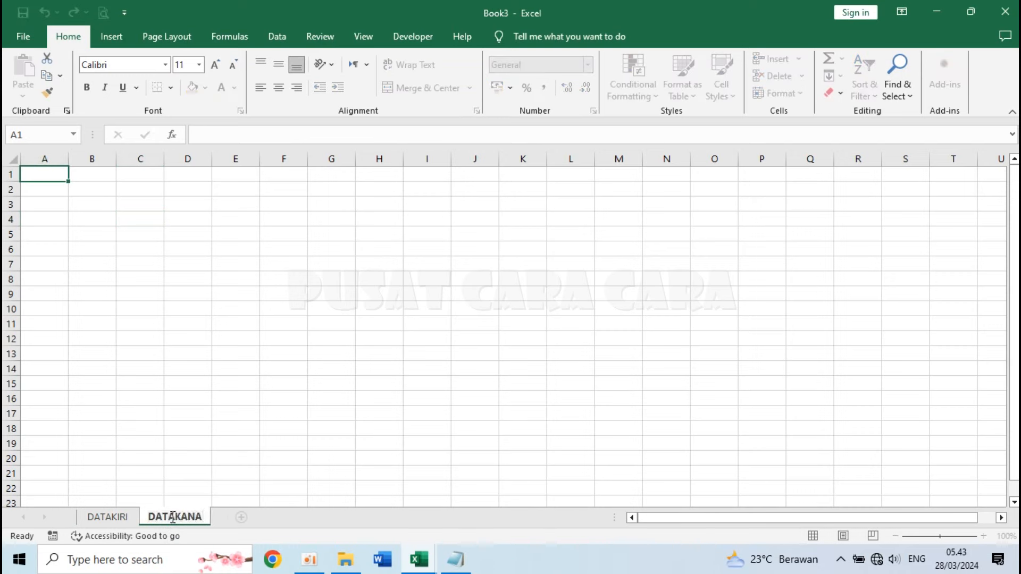
double_click(173, 517)
text(DATAKANAN)
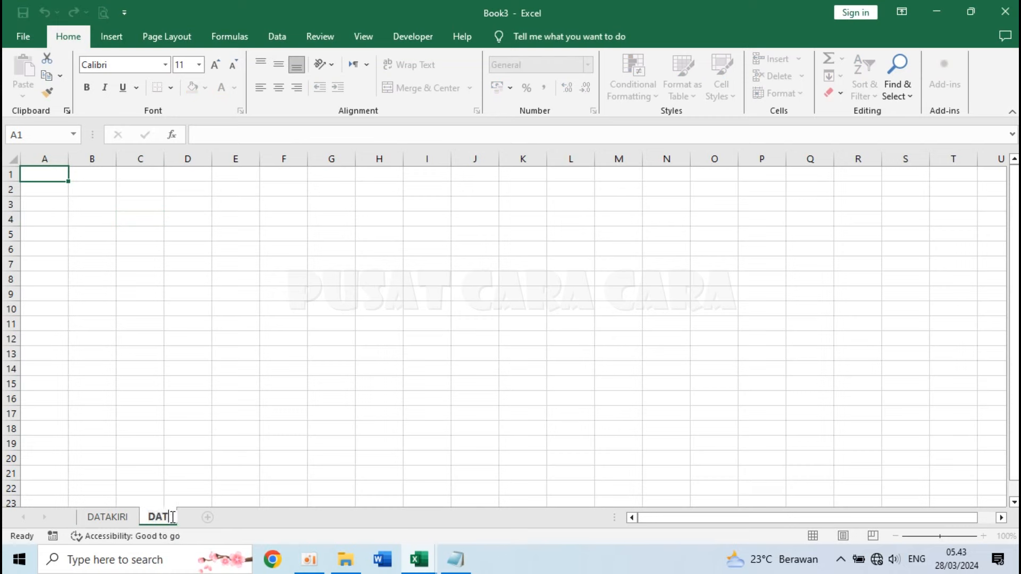
key(Return)
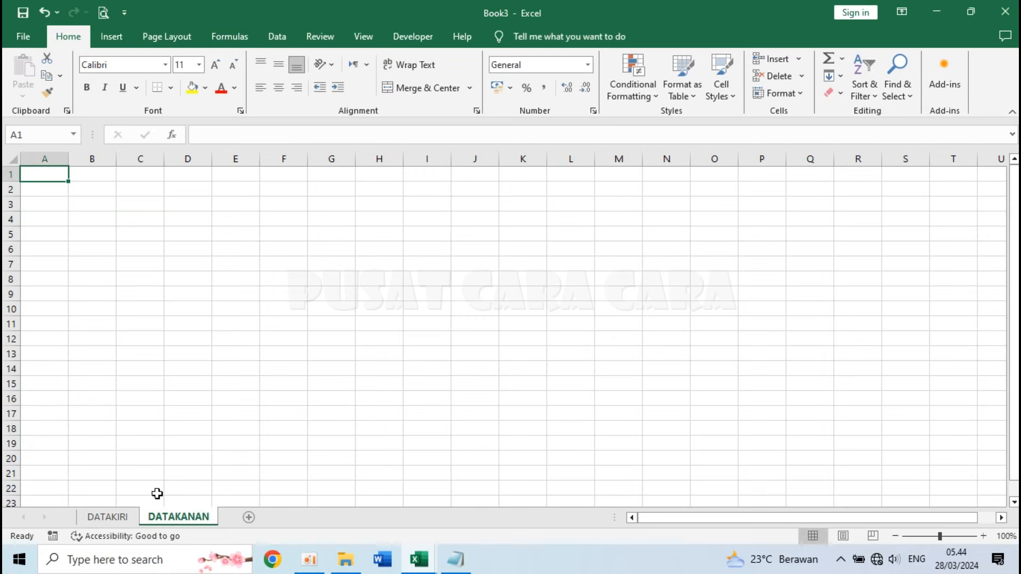
- Compare the DATAKIRI and DATAKANAN sheets with the two class columns Q9:Q14 and R9:R14 in the Contoh Data Siswa workbook
click(113, 518)
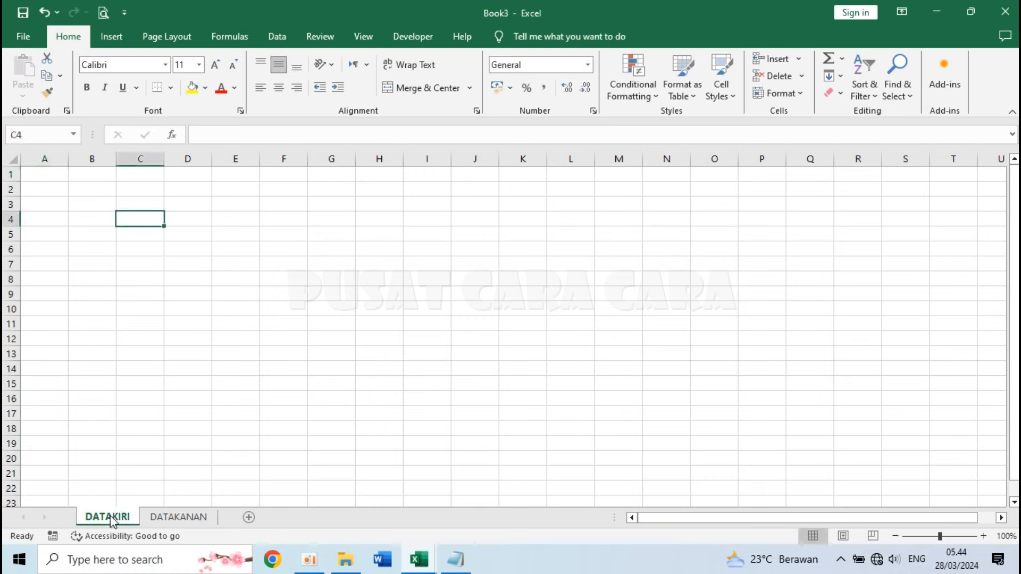
click(173, 518)
mouse_move(422, 560)
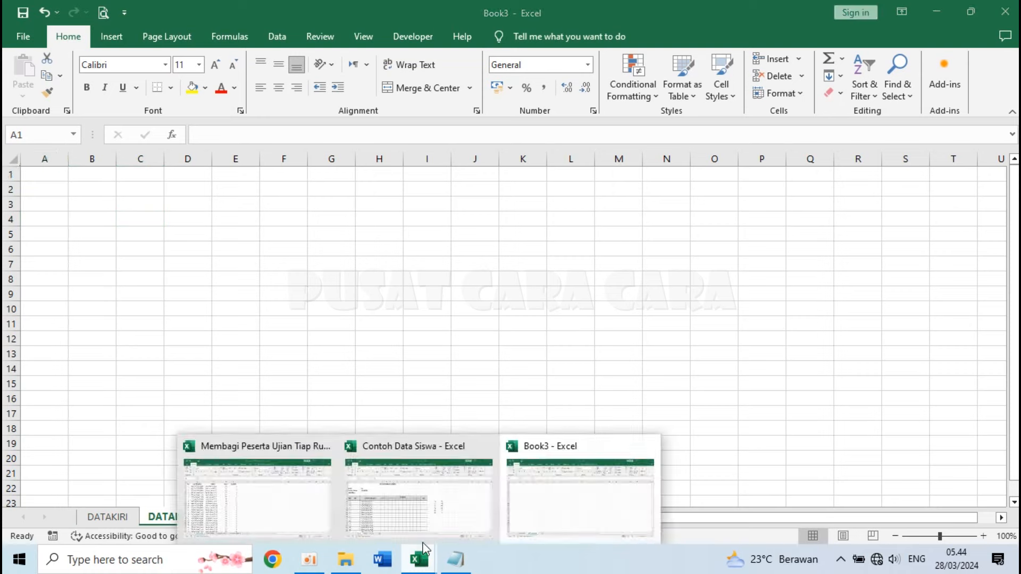
click(383, 493)
drag(648, 294, 682, 372)
drag(647, 295, 640, 369)
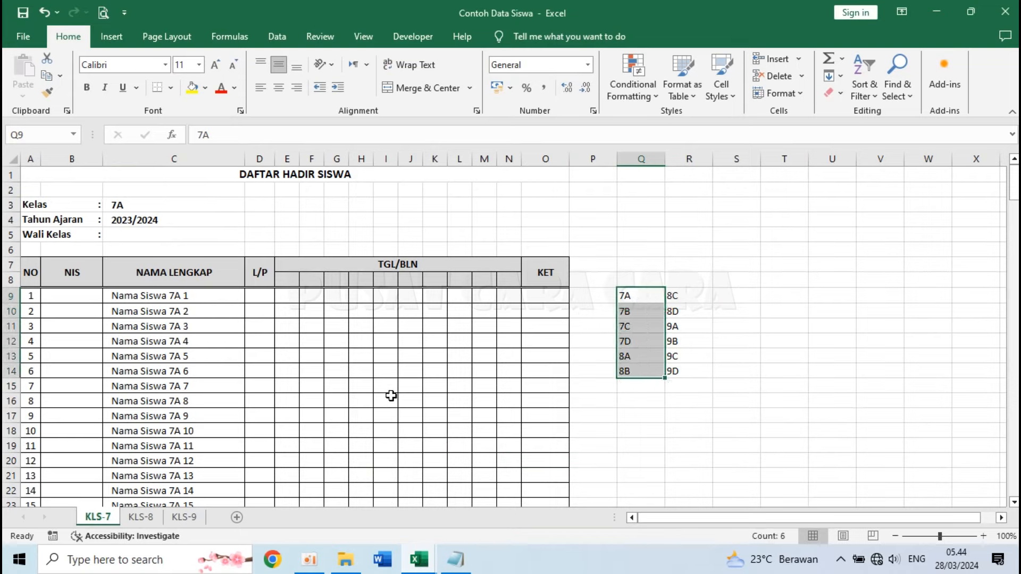
drag(686, 299, 673, 373)
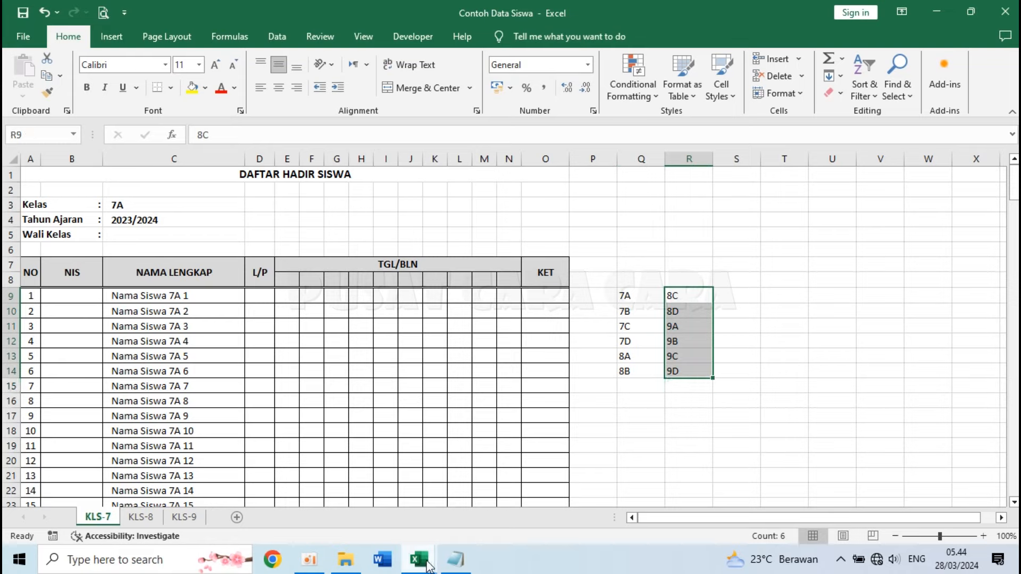
click(408, 285)
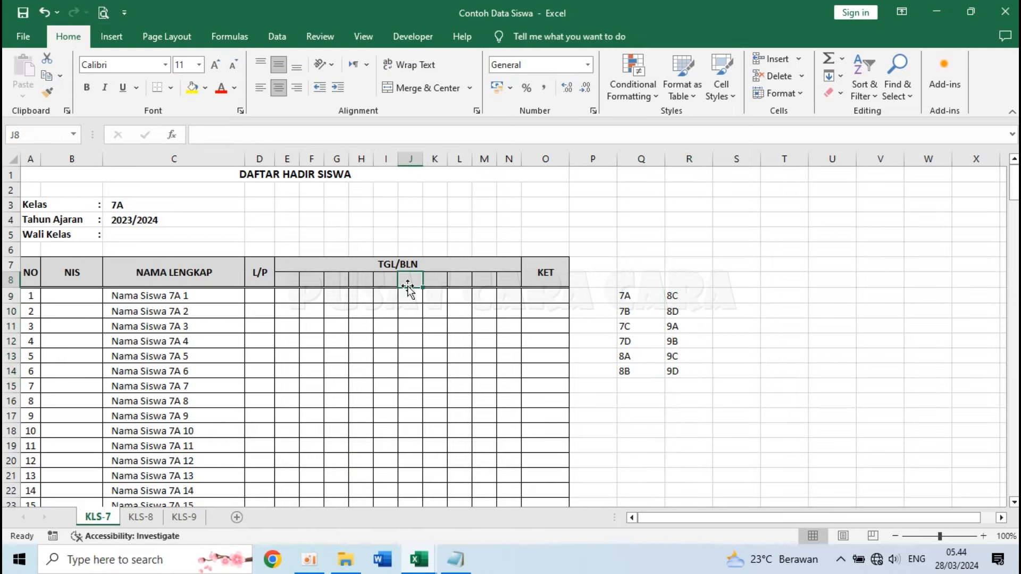
click(638, 297)
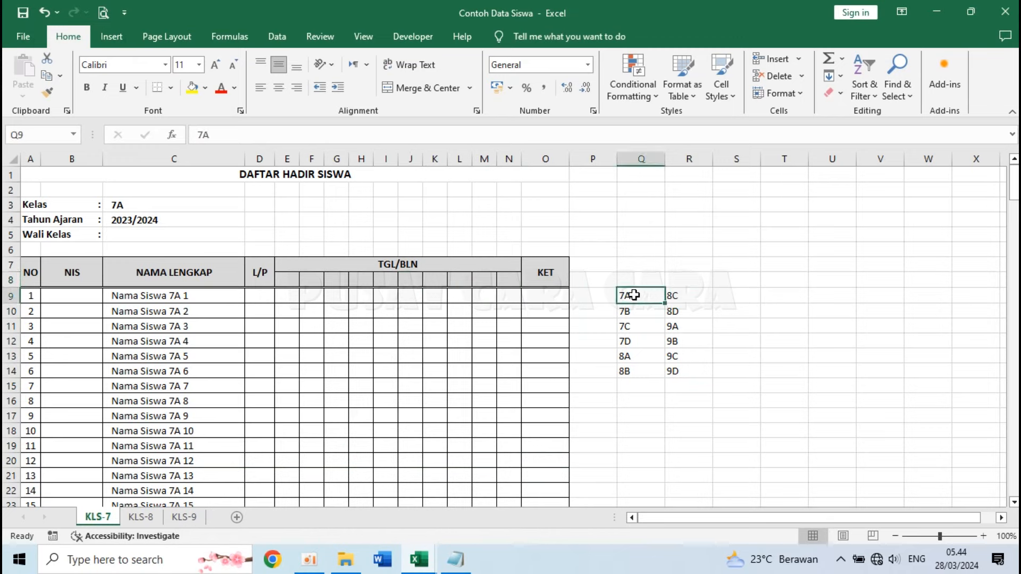
click(691, 296)
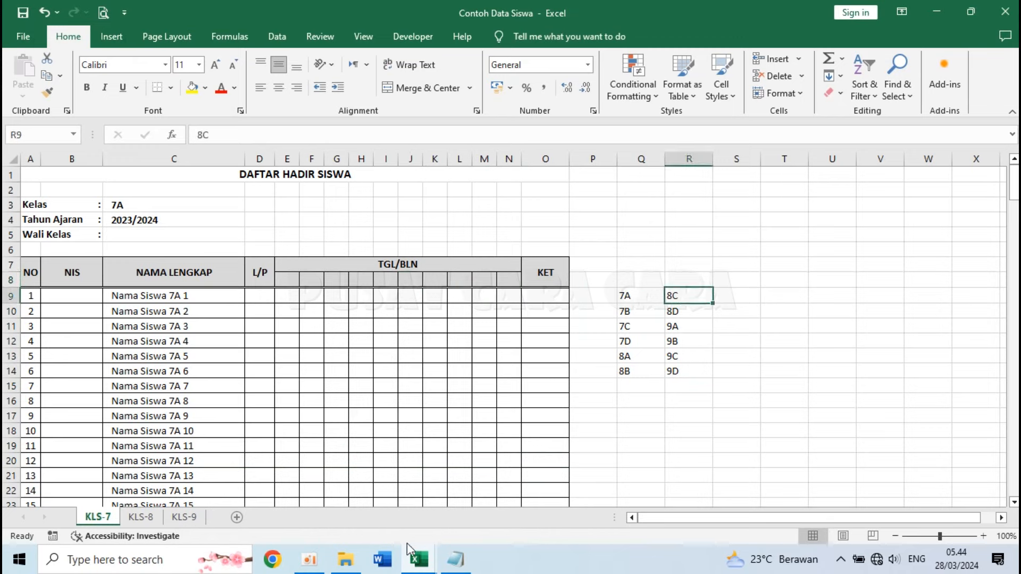
- In Book3's DATAKANAN sheet, enter the headers NO, NO PESERTA, NAMA, KELAS and RUANG in cells A1 to E1
mouse_move(419, 561)
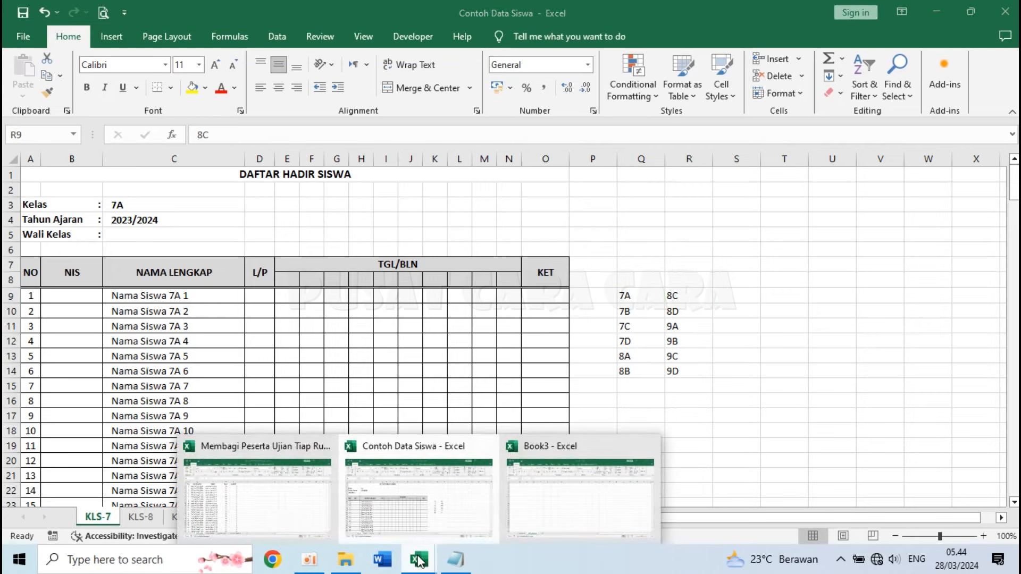
click(563, 487)
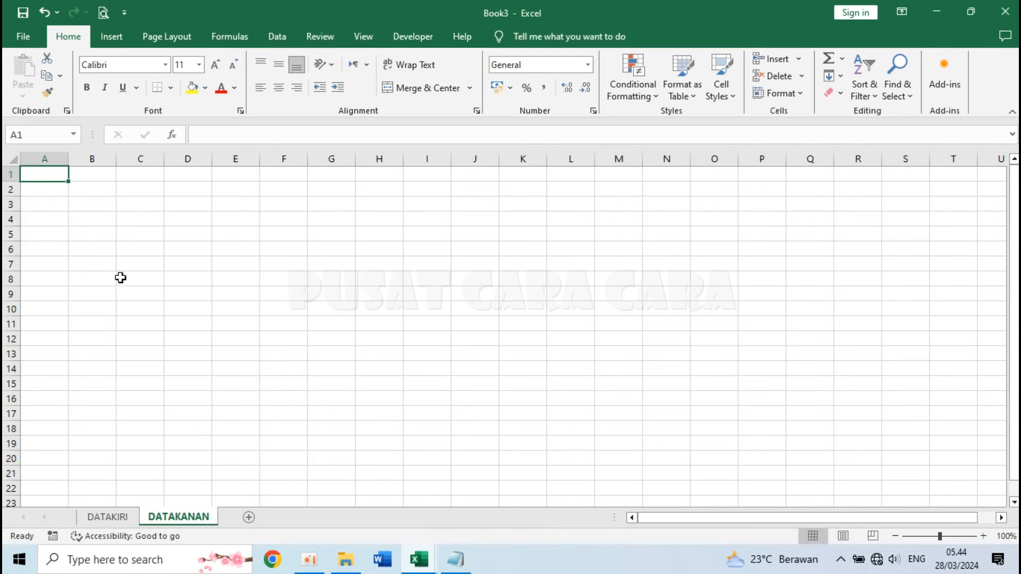
text(NO)
key(Tab)
text(NO PESER)
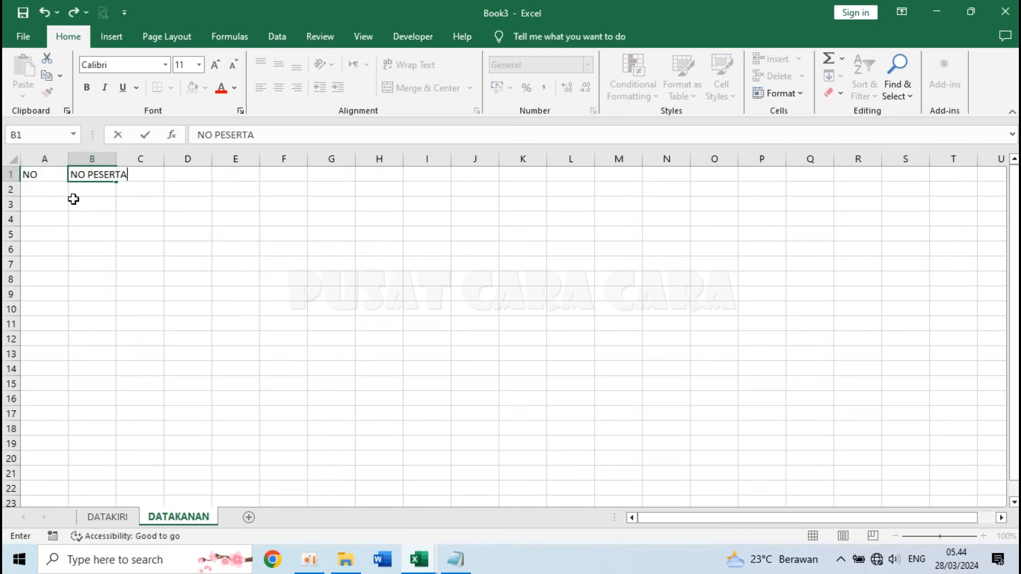
key(Tab)
text(NAM)
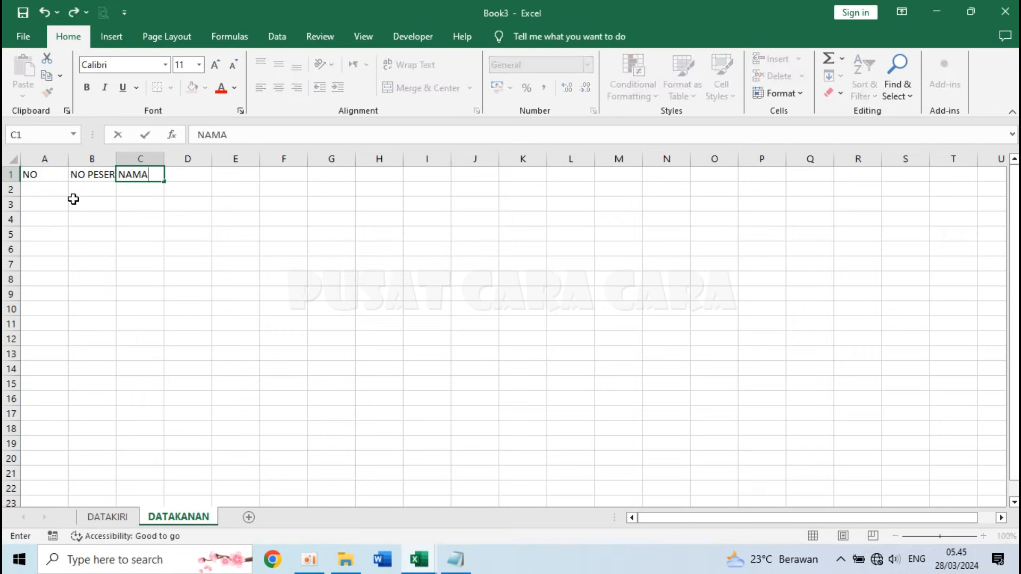
key(Tab)
text(KELAS)
key(Tab)
text(R)
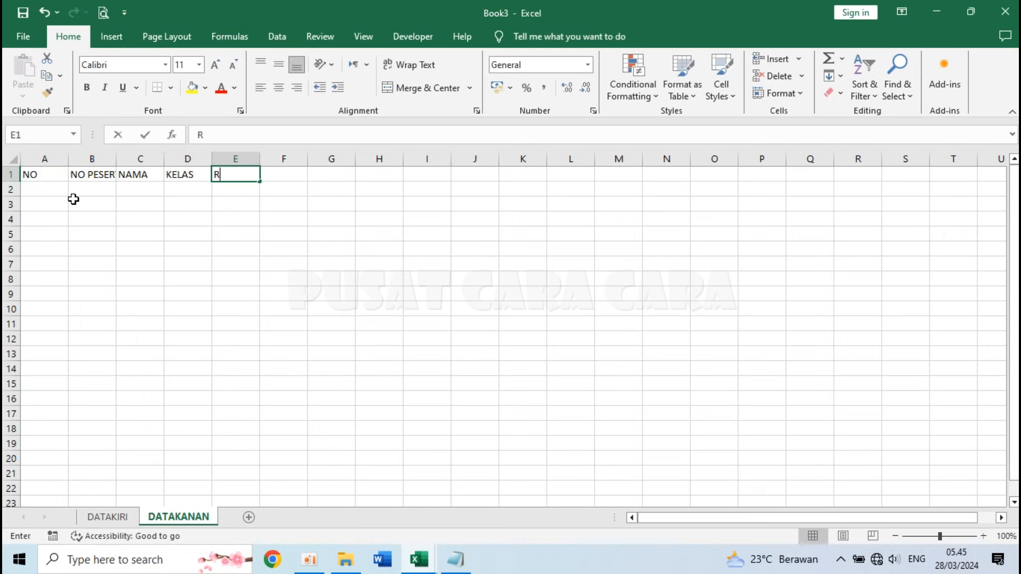
text(UAN)
key(Return)
- Set the NO column's width to 4 and the NO PESERTA column's width to 18
drag(68, 160, 265, 153)
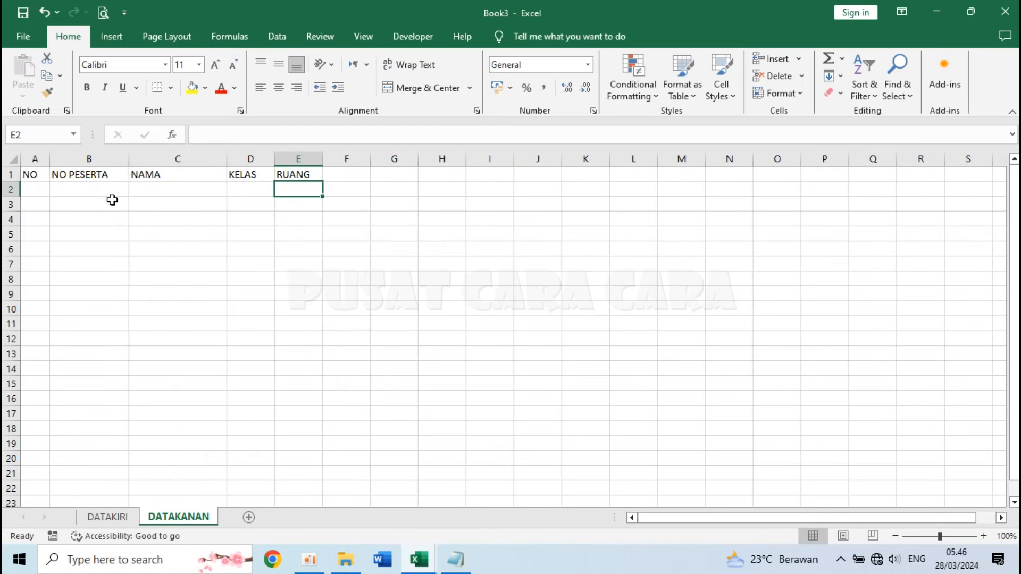
right_click(38, 158)
click(151, 362)
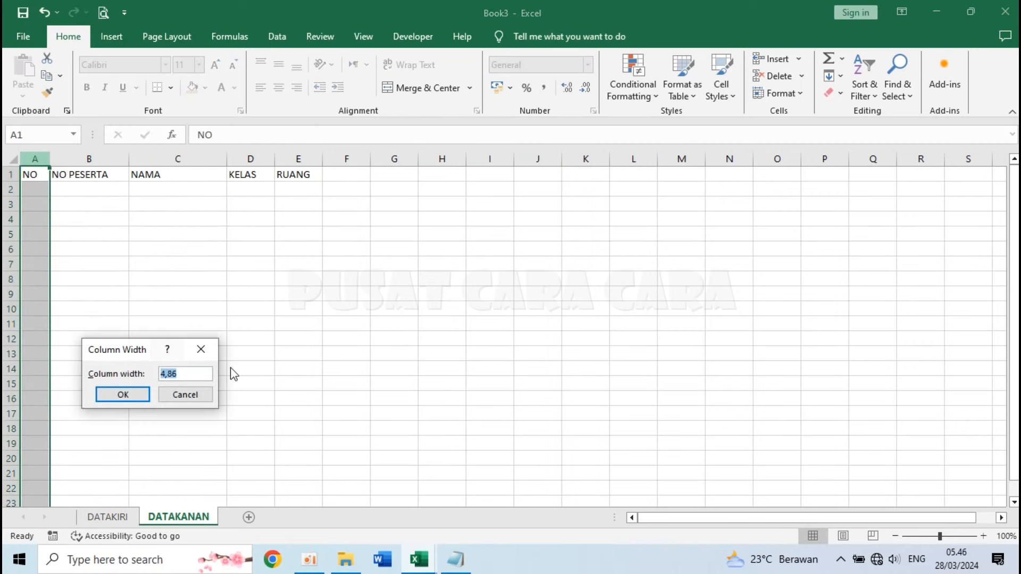
text(4)
key(Return)
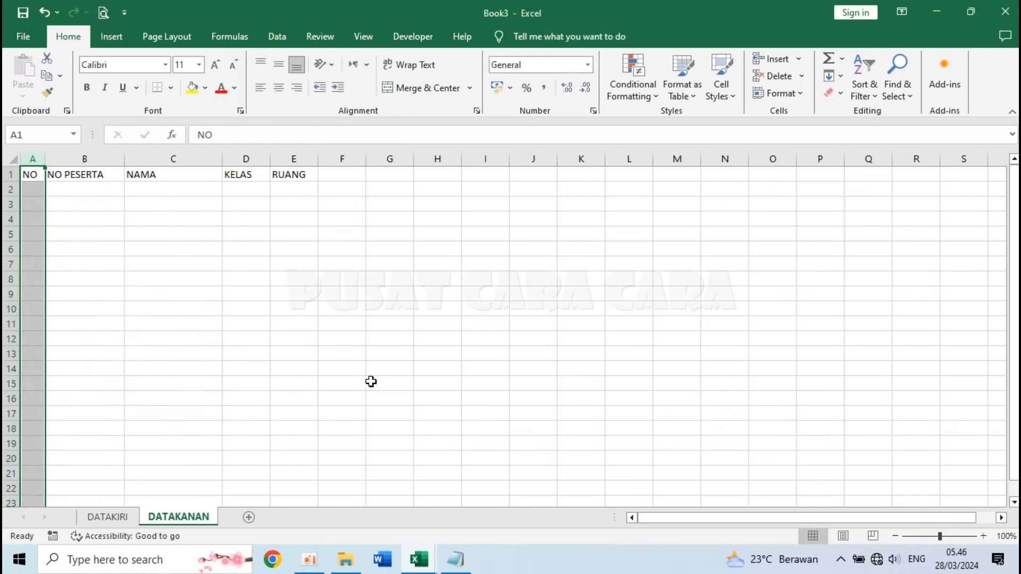
right_click(92, 158)
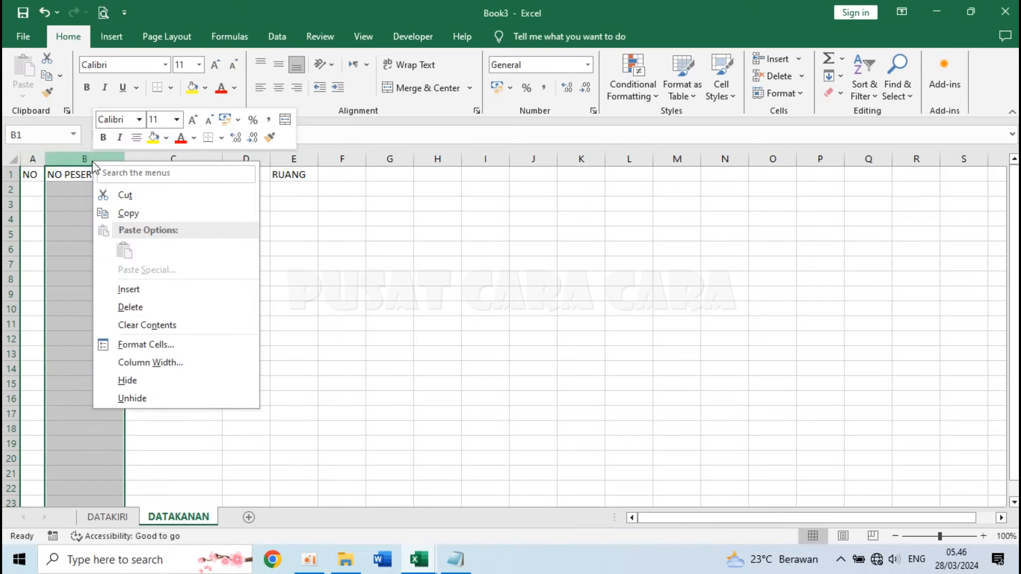
click(171, 362)
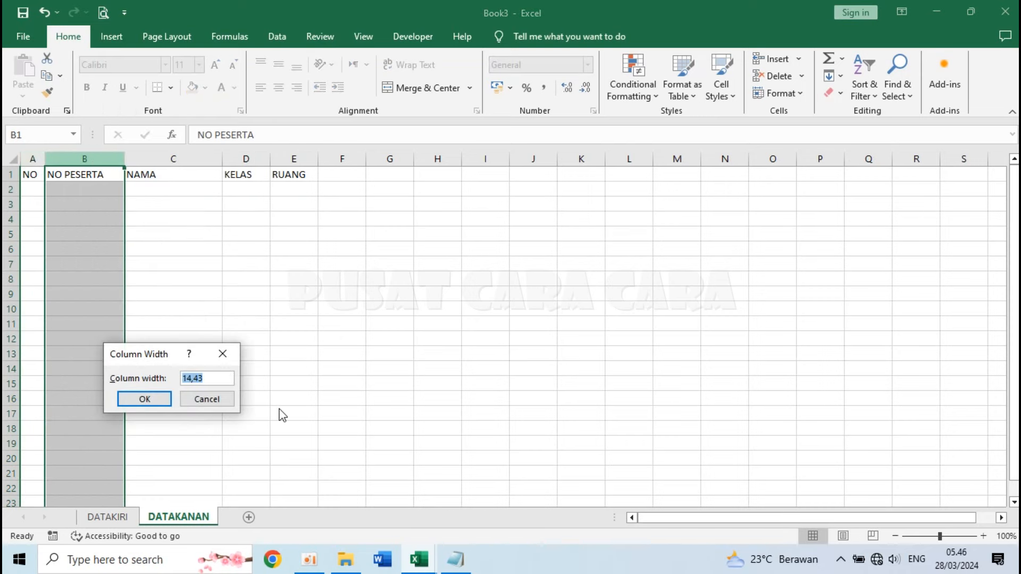
text(18)
key(Return)
- Widen the NAMA column by entering a larger column width
click(192, 155)
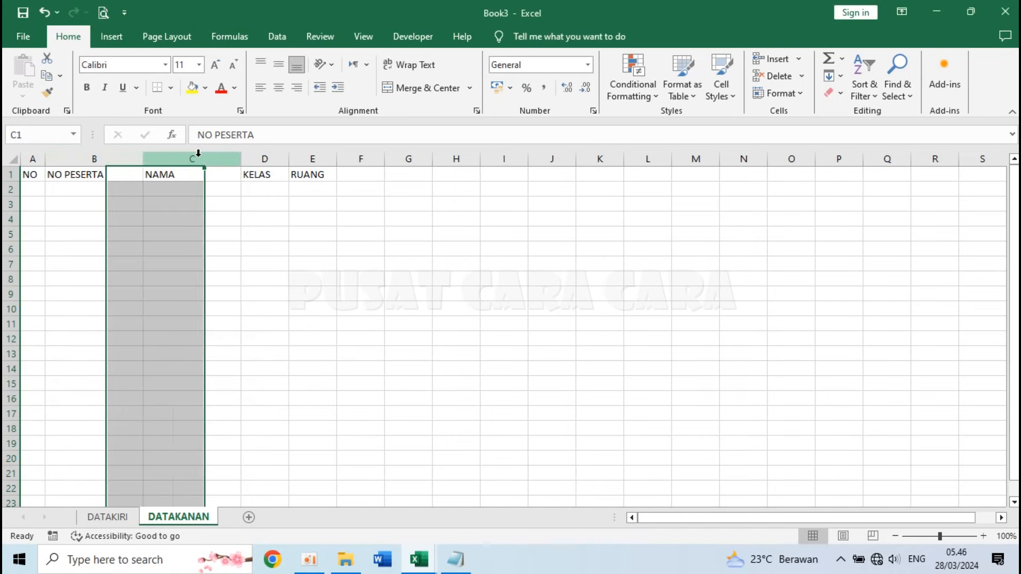
right_click(192, 155)
click(285, 356)
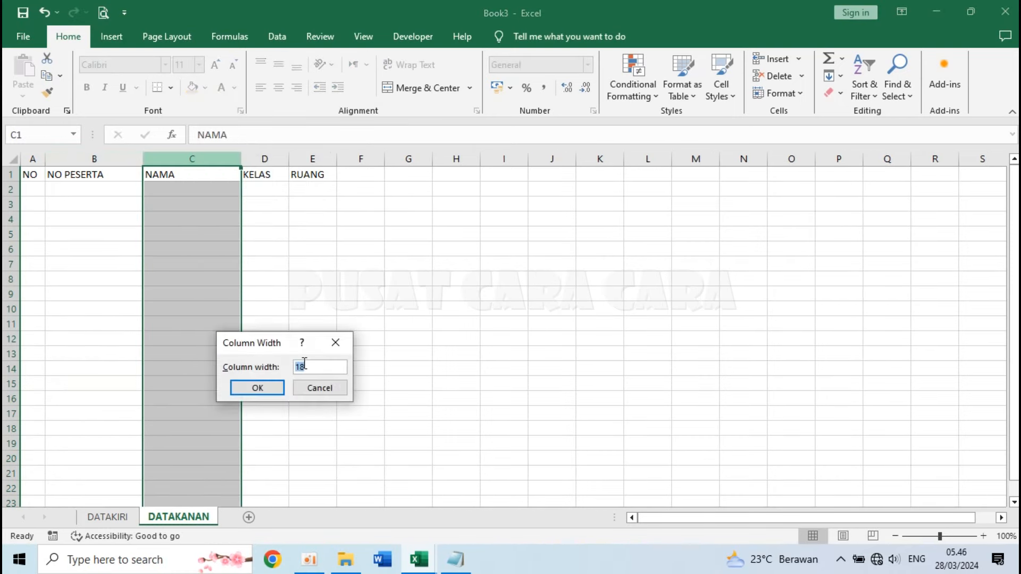
key(Return)
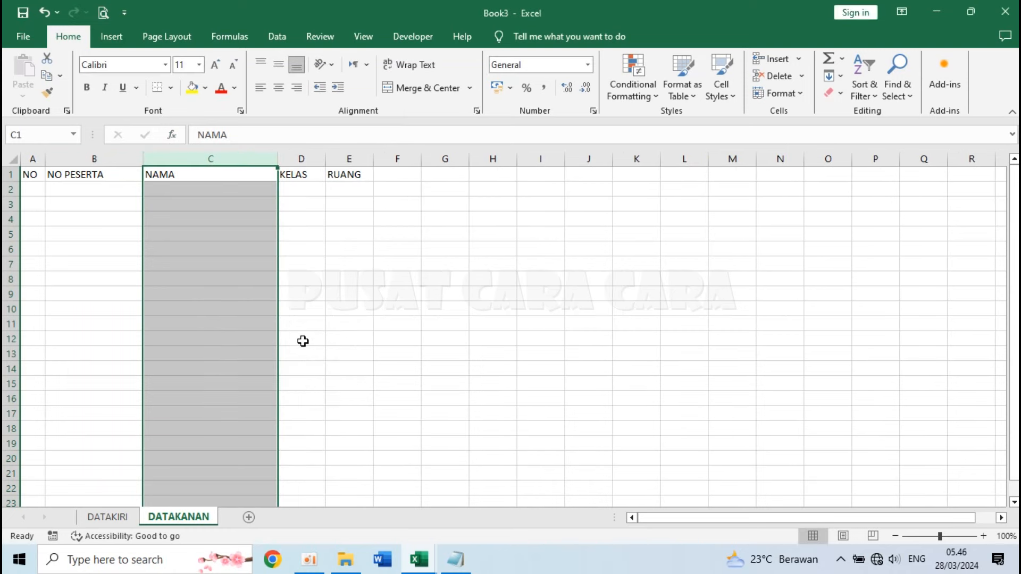
- Set the width of both the KELAS and RUANG columns to 10
click(306, 160)
drag(306, 162, 343, 160)
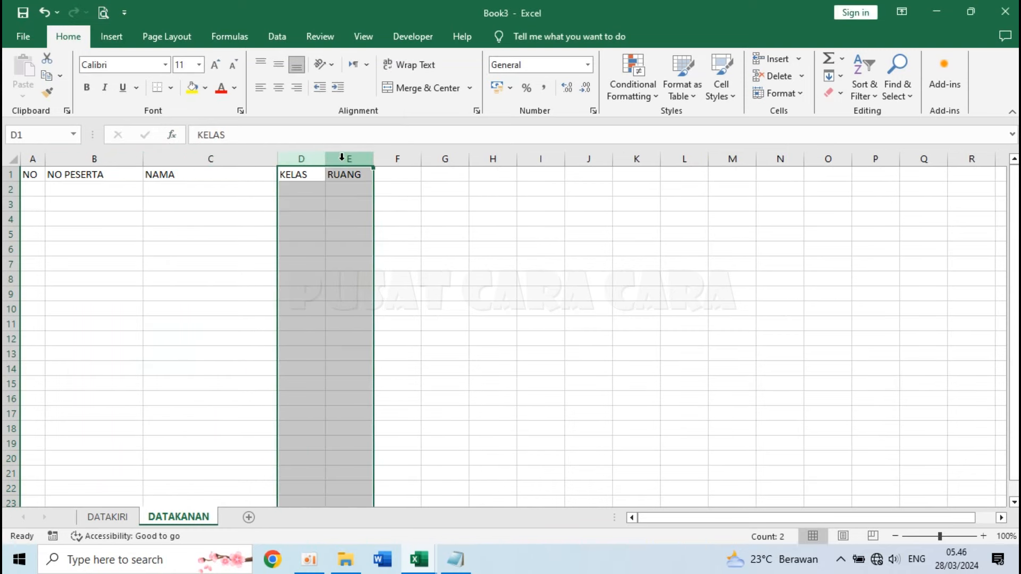
right_click(319, 158)
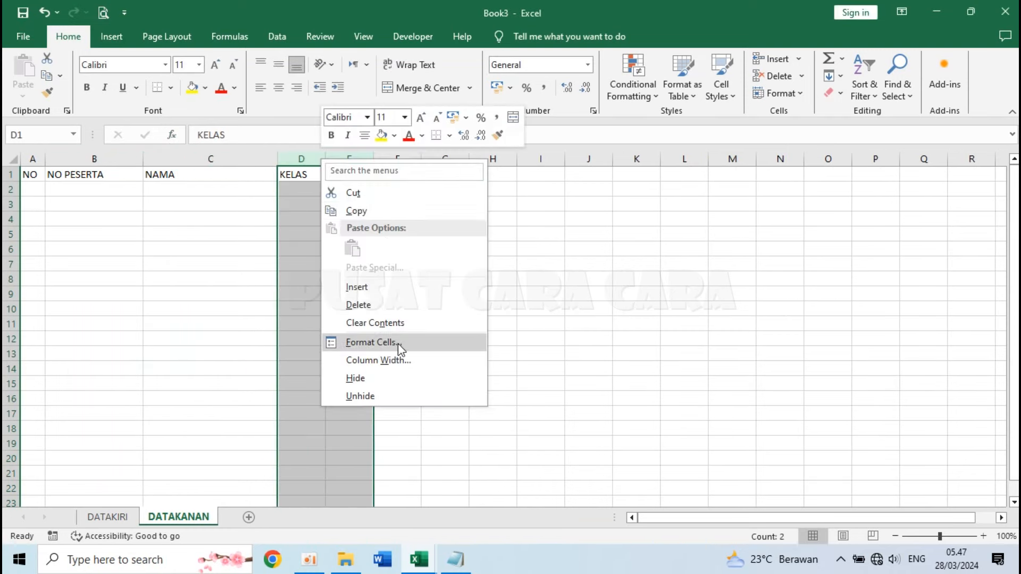
click(398, 358)
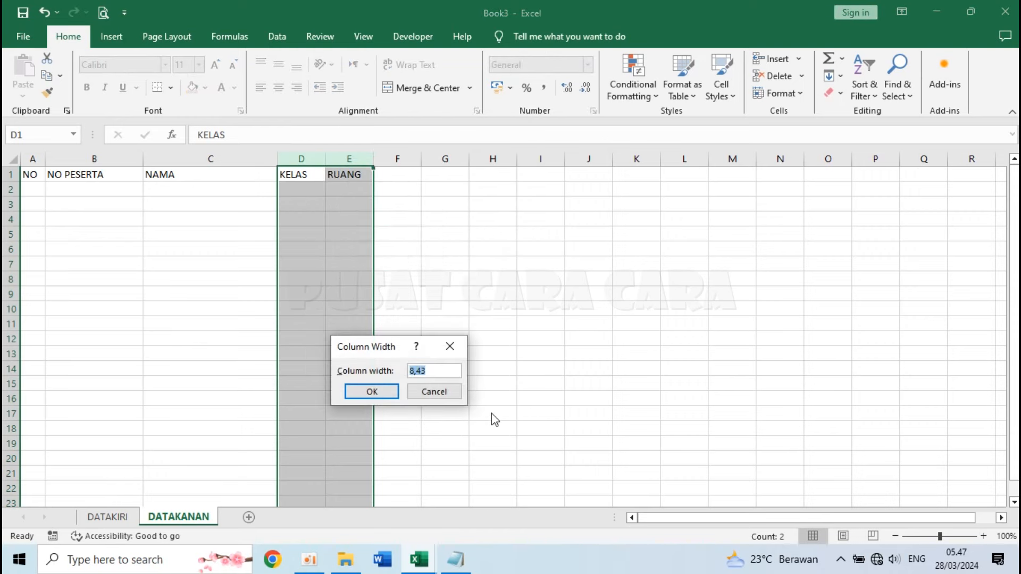
text(10)
key(Return)
click(364, 217)
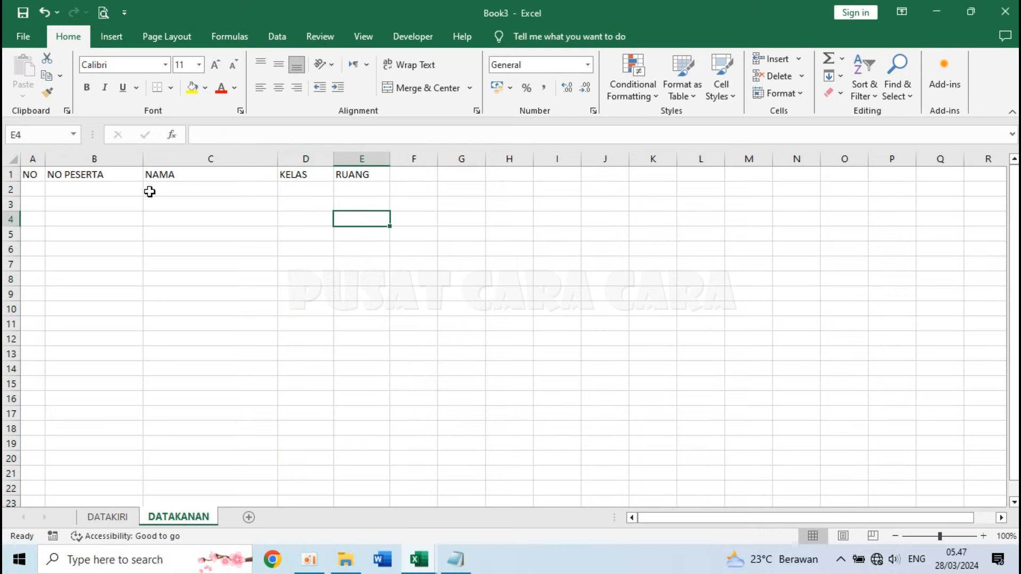
- Center the header labels in A1:E1 horizontally
drag(32, 173, 360, 169)
click(278, 87)
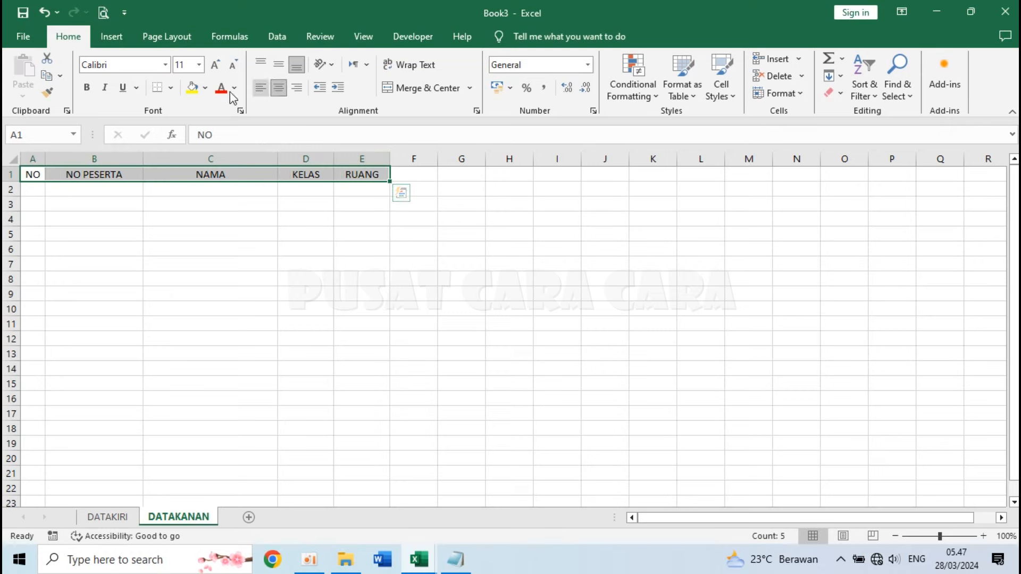
- Make the header labels in A1:E1 of the DATAKANAN sheet bold
click(86, 87)
click(188, 214)
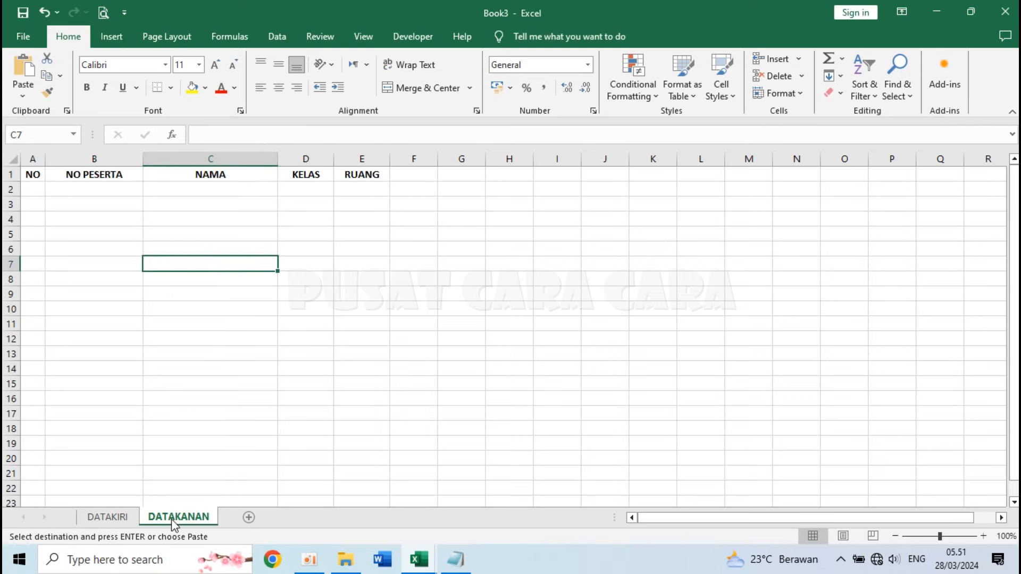
- Copy the entire DATAKANAN sheet, including headers and column widths, and paste it onto the DATAKIRI sheet
drag(36, 175, 335, 186)
click(108, 517)
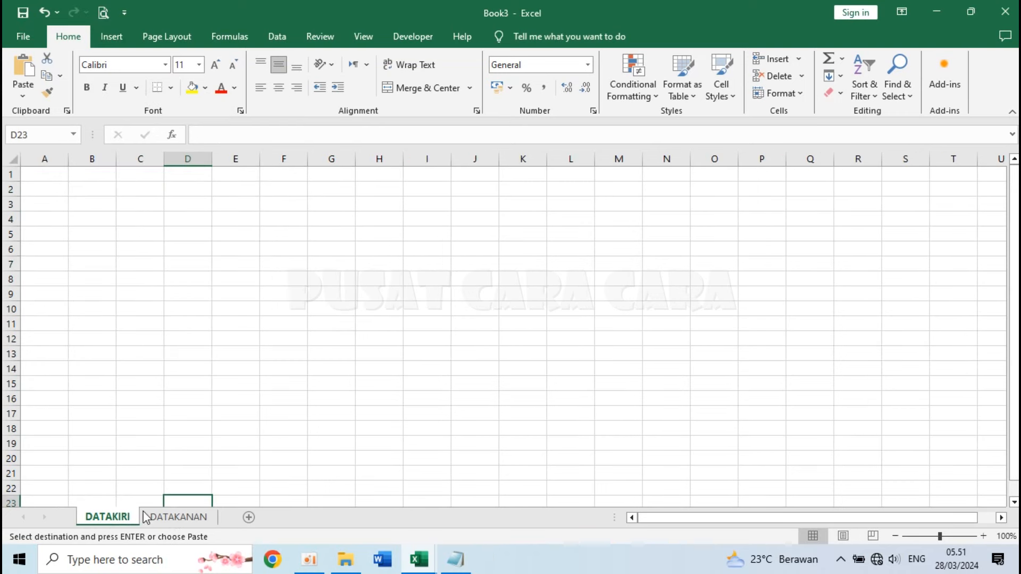
click(159, 517)
click(197, 322)
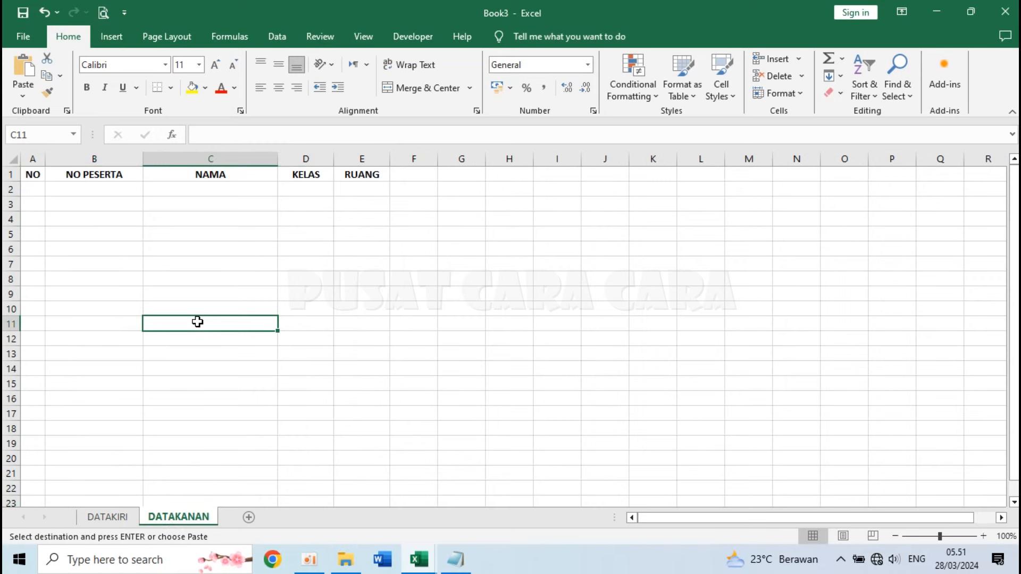
click(11, 159)
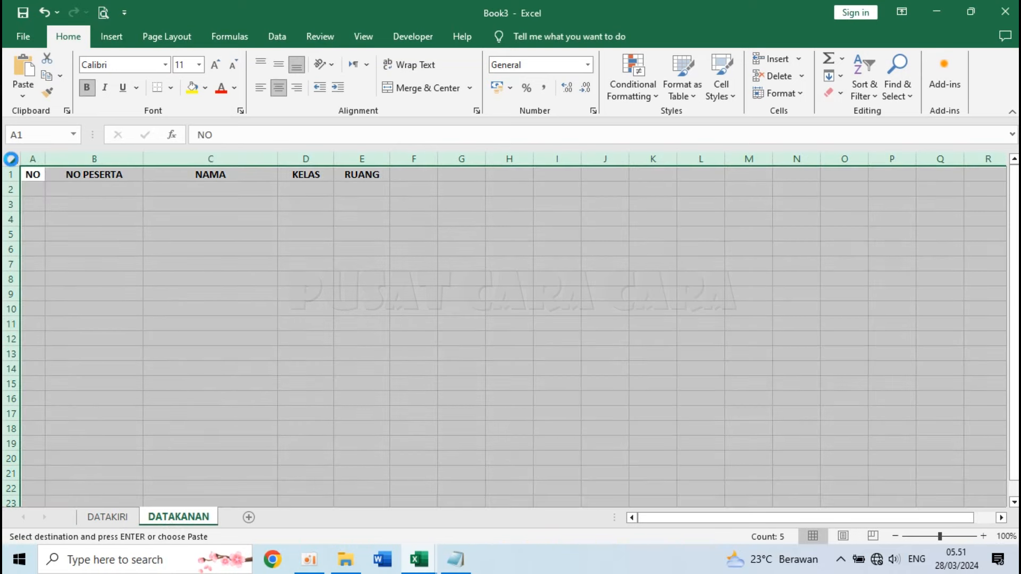
click(104, 519)
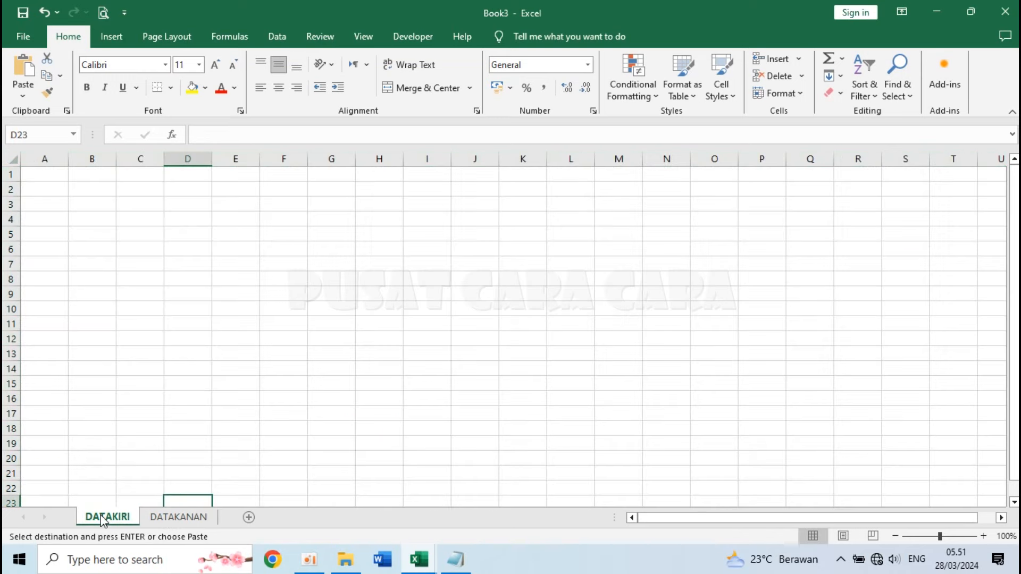
click(14, 158)
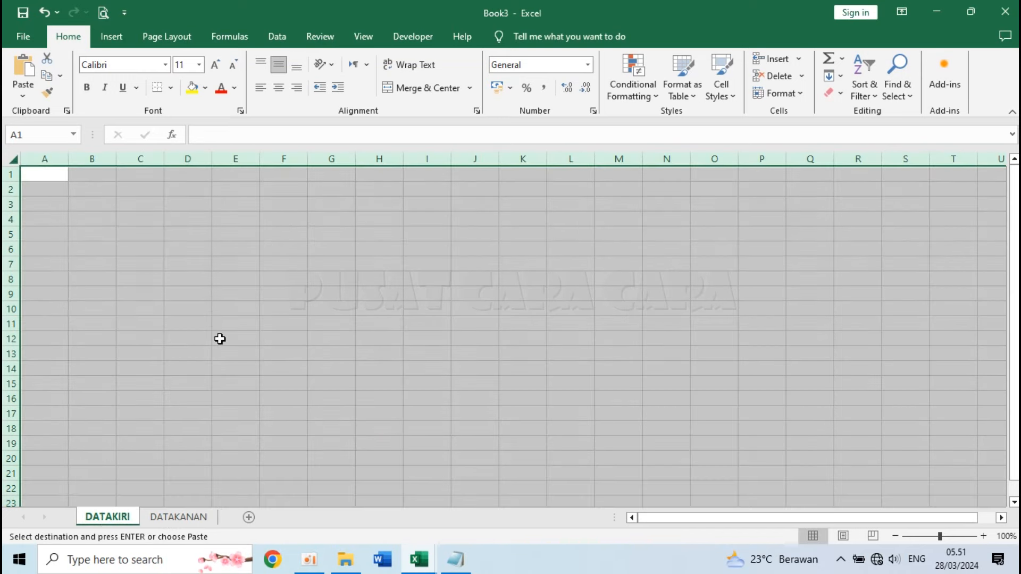
click(153, 248)
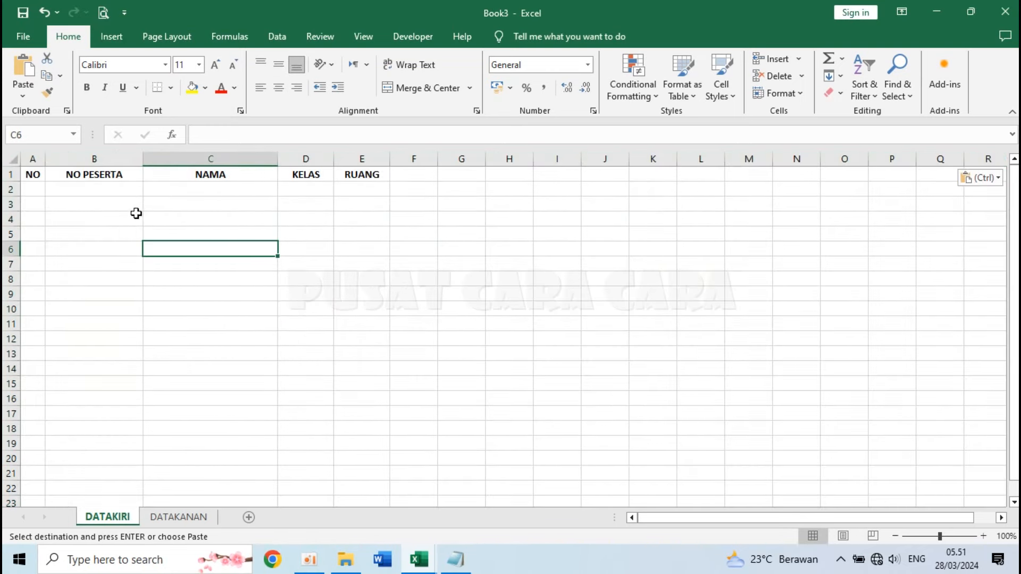
click(101, 201)
click(262, 246)
- Switch to the Contoh Data Siswa workbook and review the two class groups listed in Q9:Q14 and R9:R14 of KLS-7
mouse_move(418, 559)
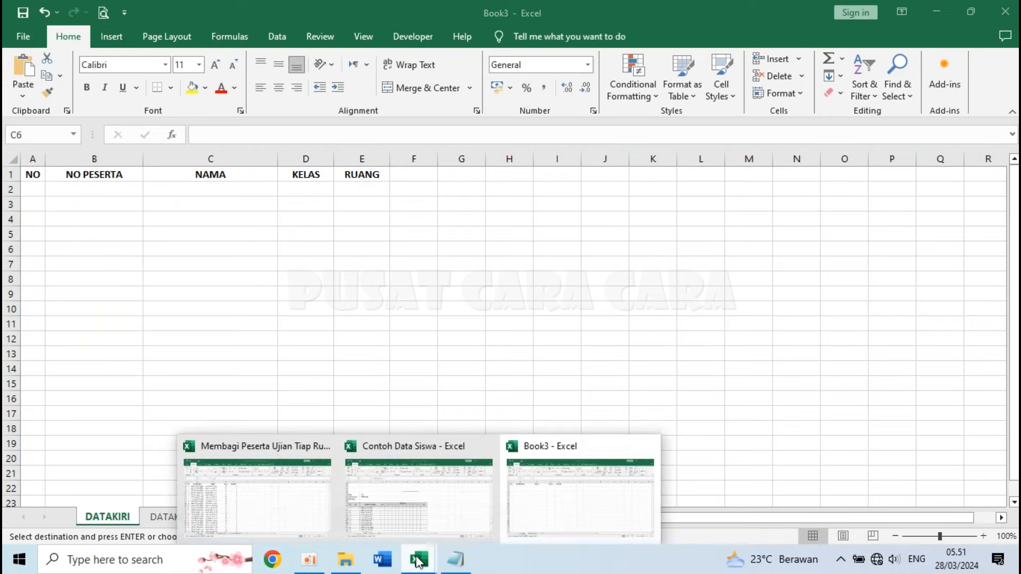
click(420, 496)
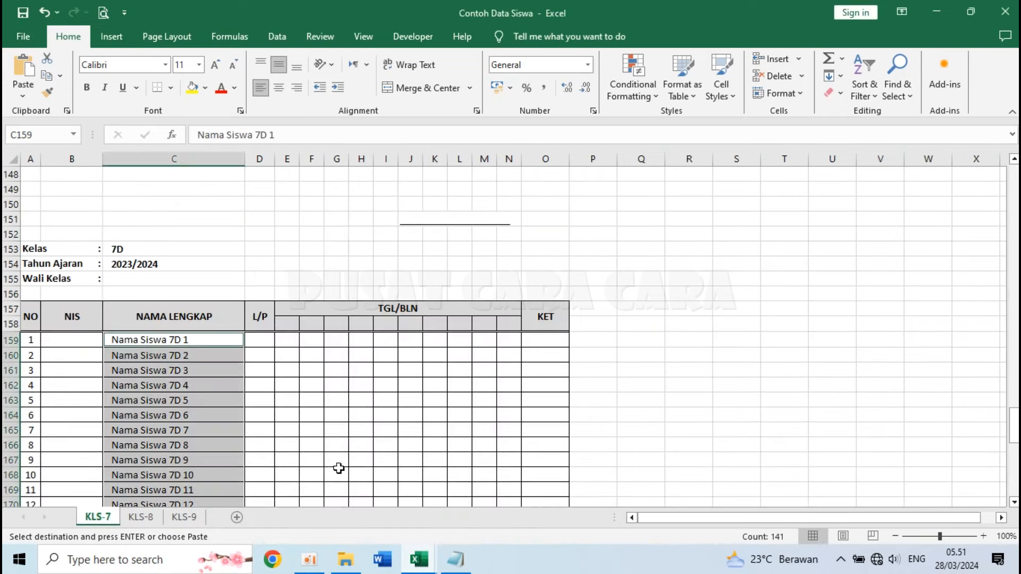
key(ctrl+Home)
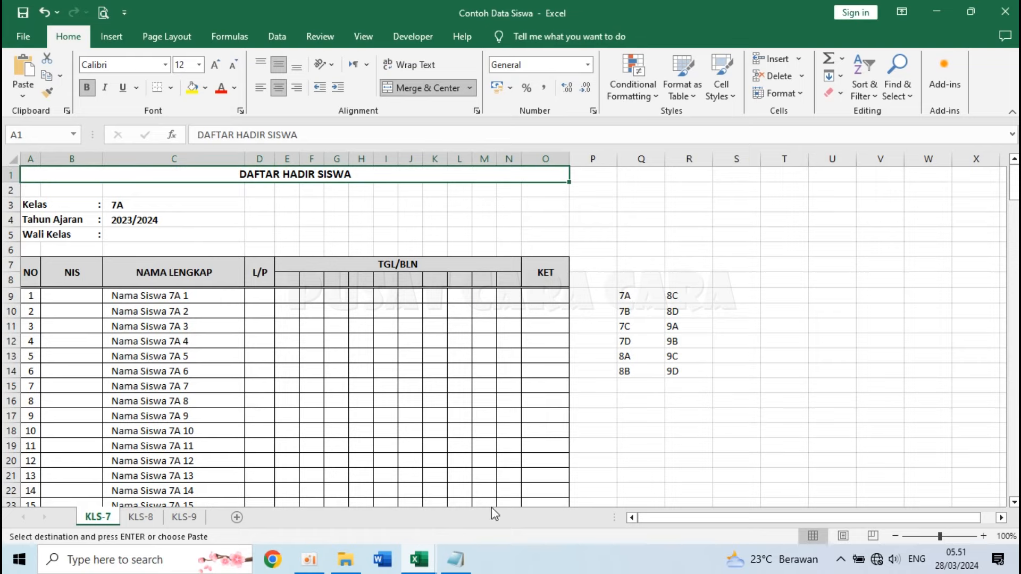
click(631, 298)
drag(631, 298, 683, 379)
drag(645, 296, 644, 369)
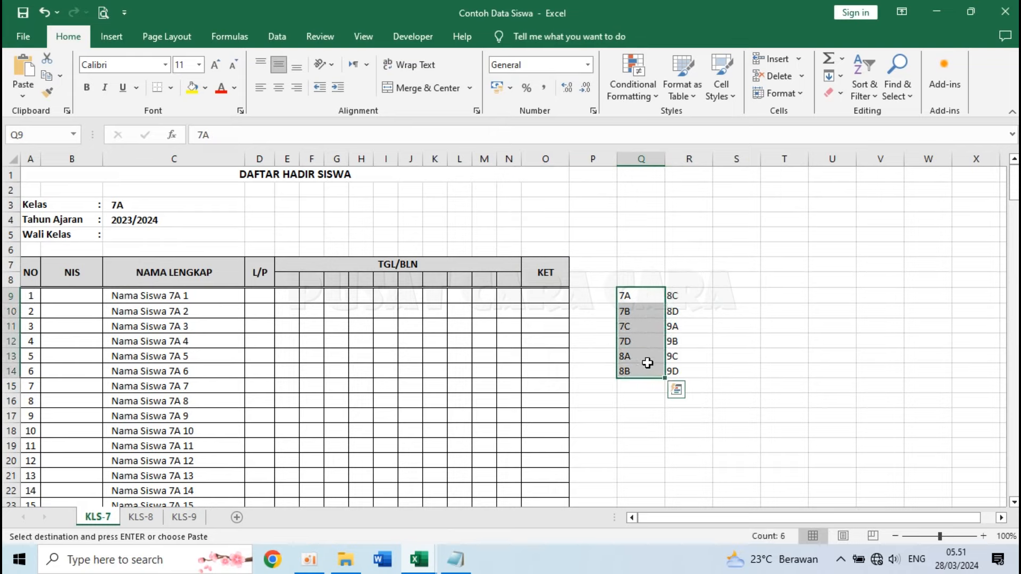
click(692, 294)
drag(693, 295, 690, 371)
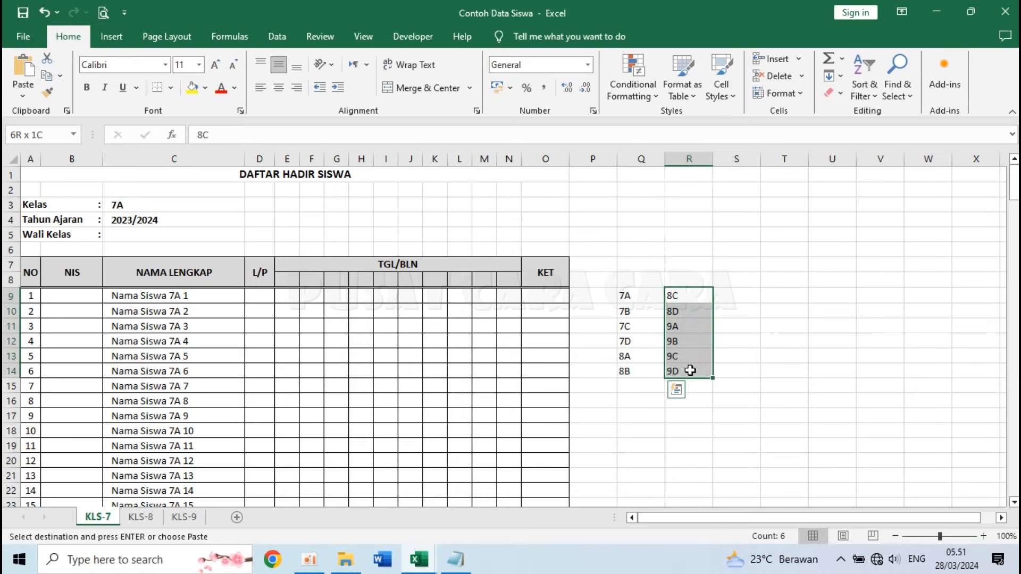
click(637, 371)
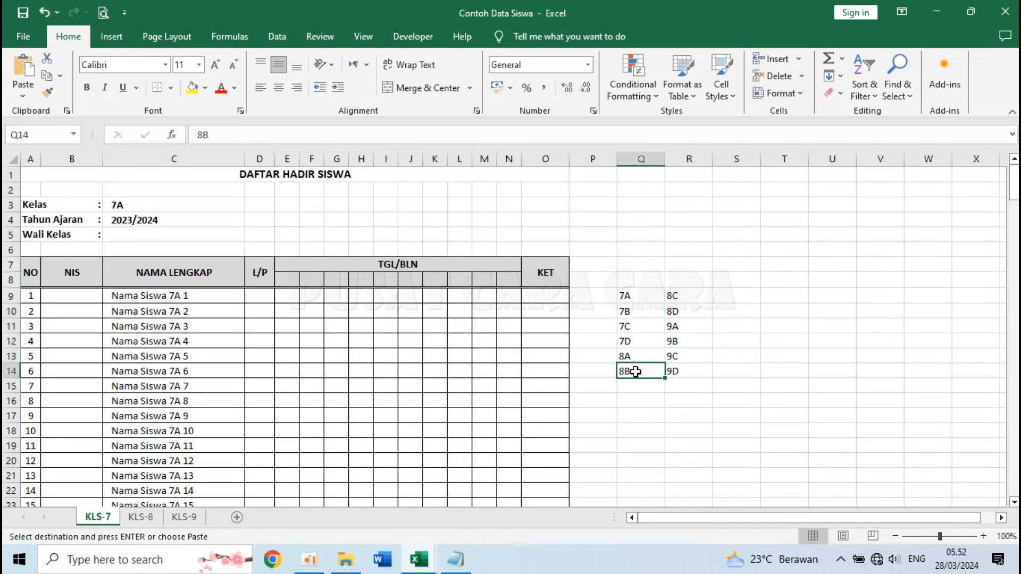
click(638, 299)
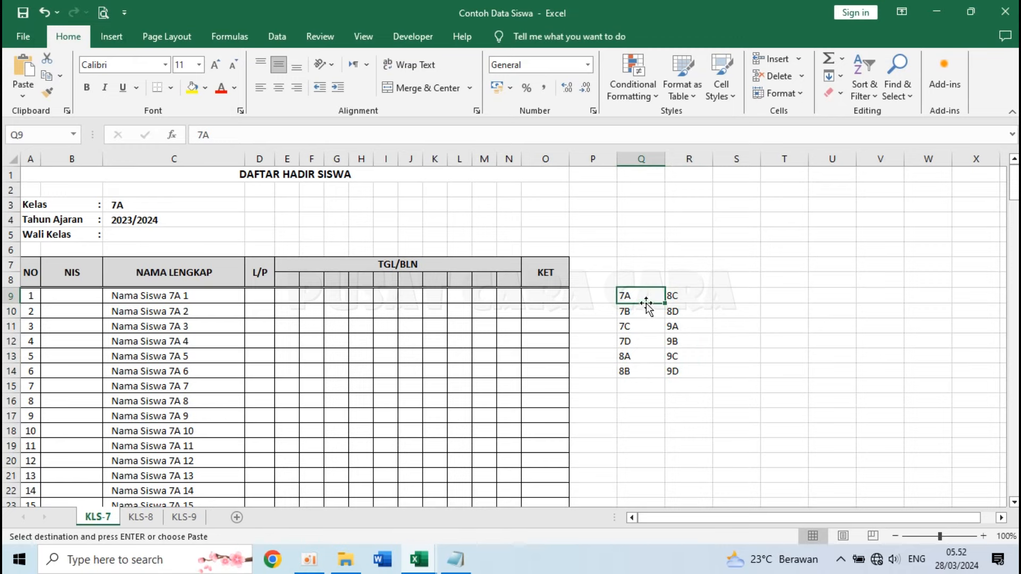
click(638, 370)
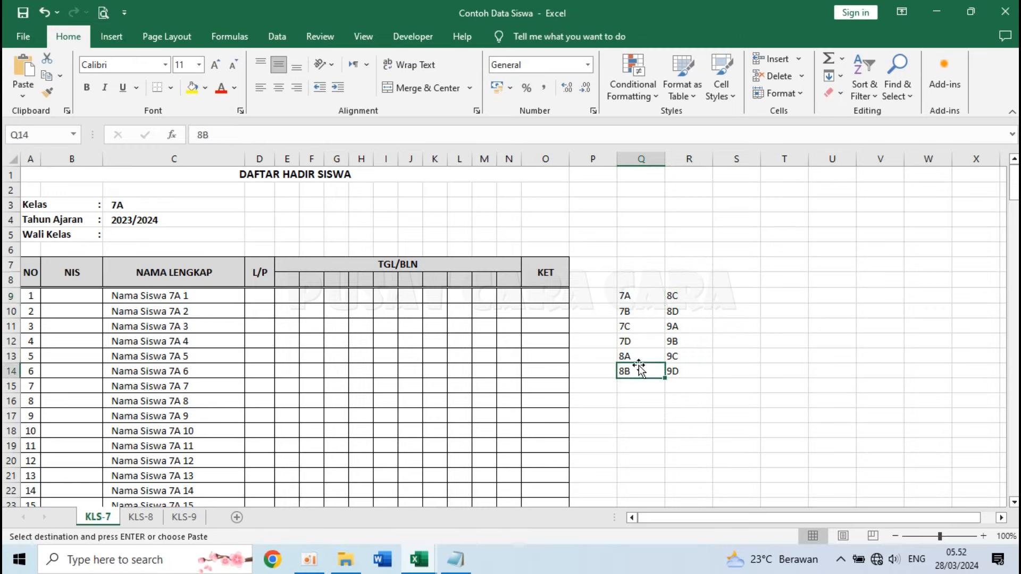
click(178, 361)
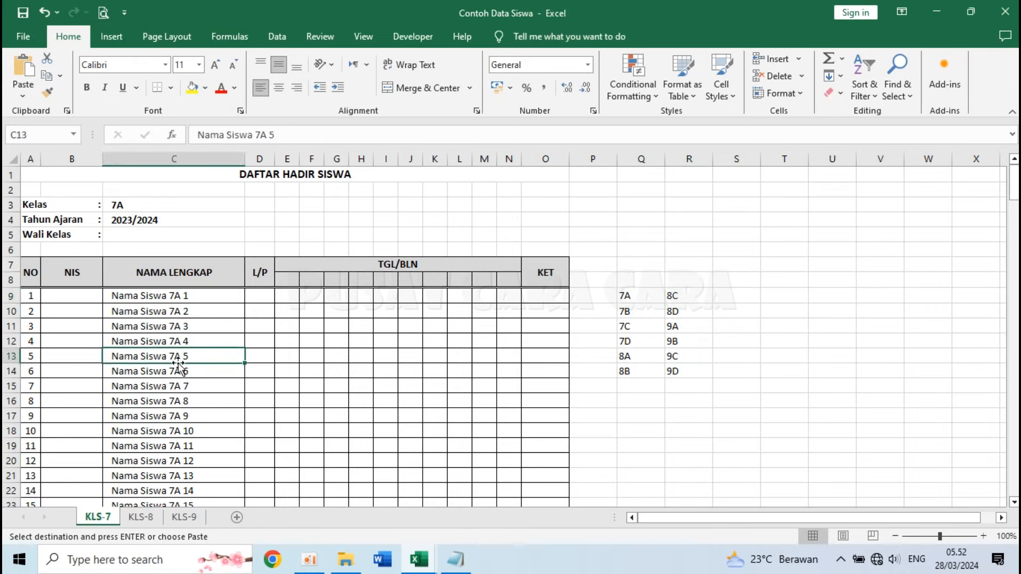
click(415, 342)
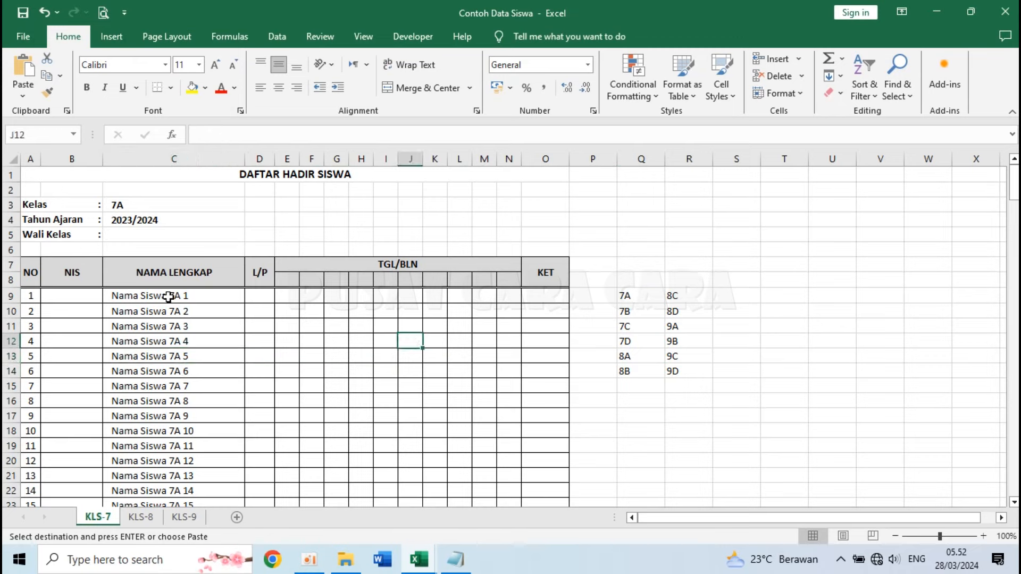
- Copy the student names of classes 7A, 7B, 7C and 7D together from the NAMA LENGKAP column of KLS-7
drag(169, 296, 172, 469)
scroll(191, 418, down, 5)
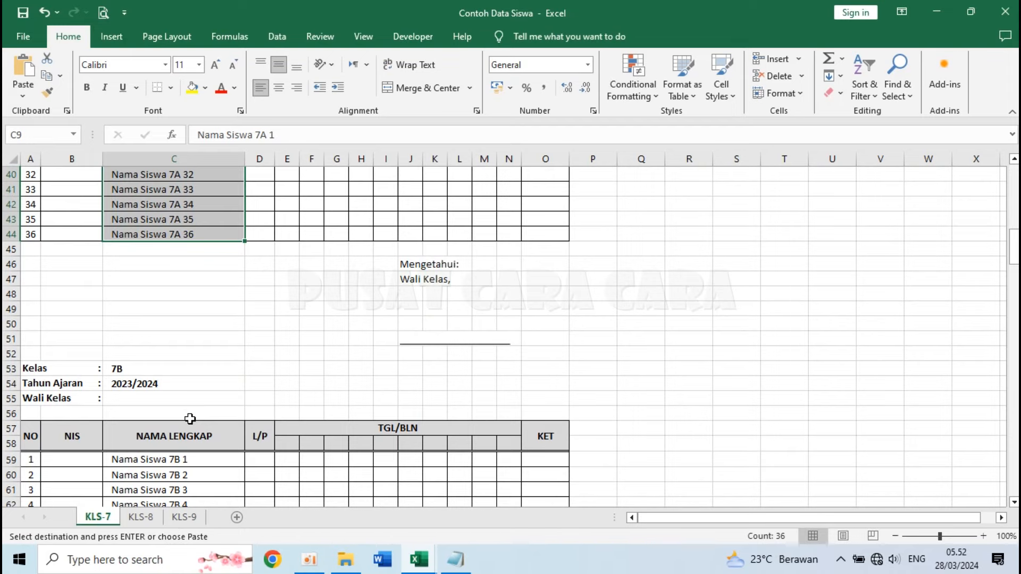
scroll(190, 418, down, 4)
drag(199, 309, 201, 448)
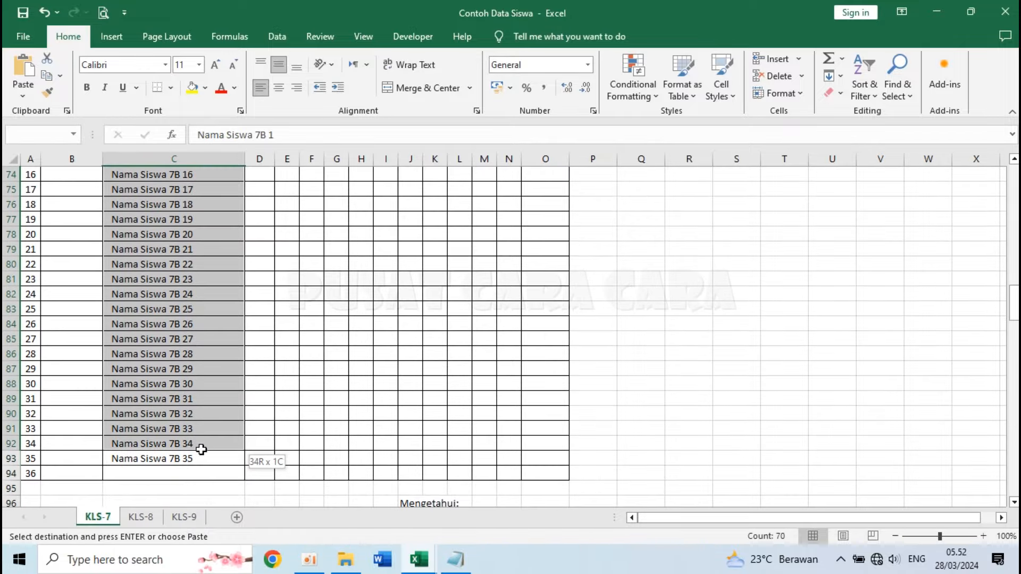
scroll(200, 457, down, 4)
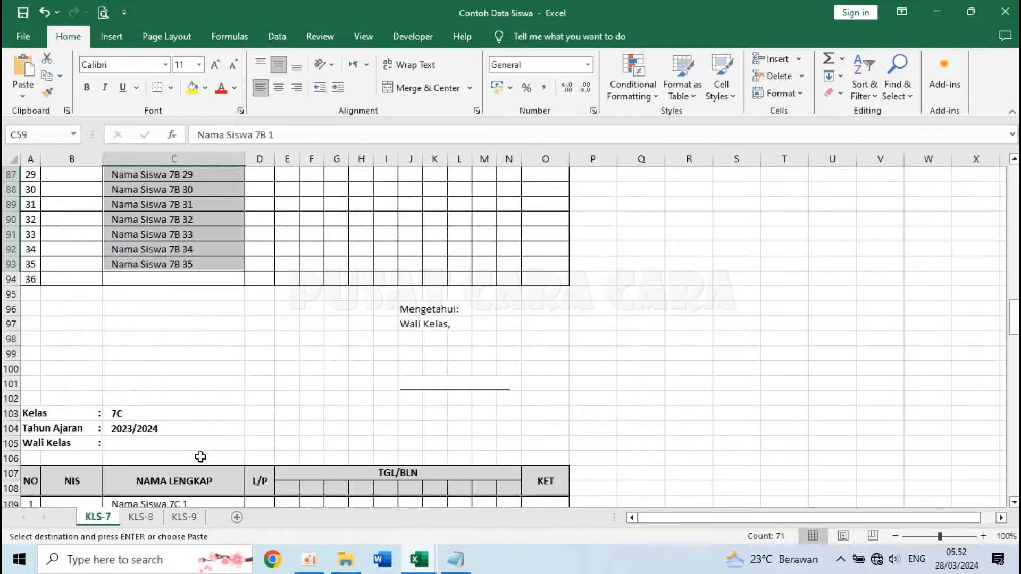
scroll(201, 457, down, 5)
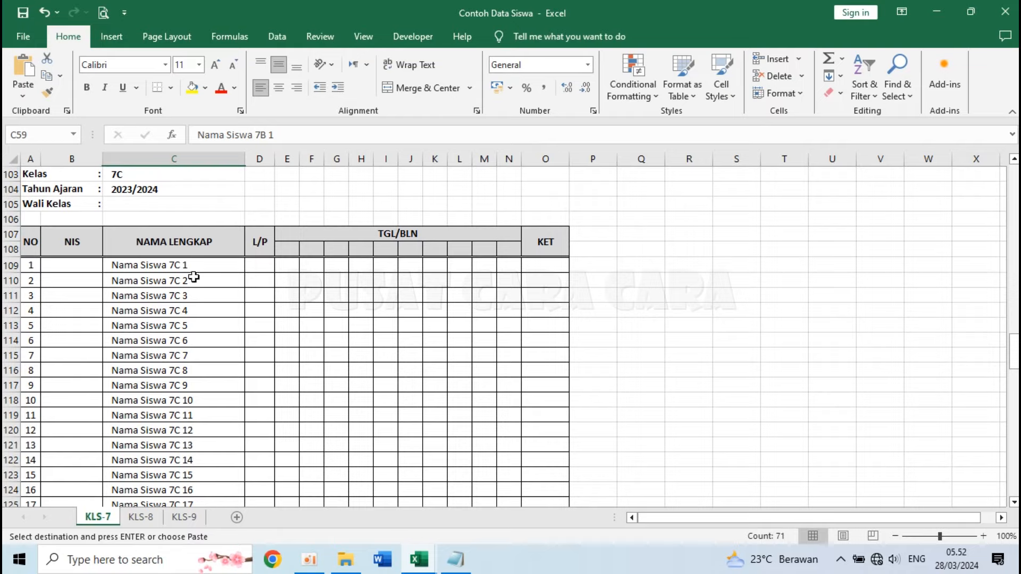
drag(188, 262, 212, 473)
scroll(211, 477, down, 9)
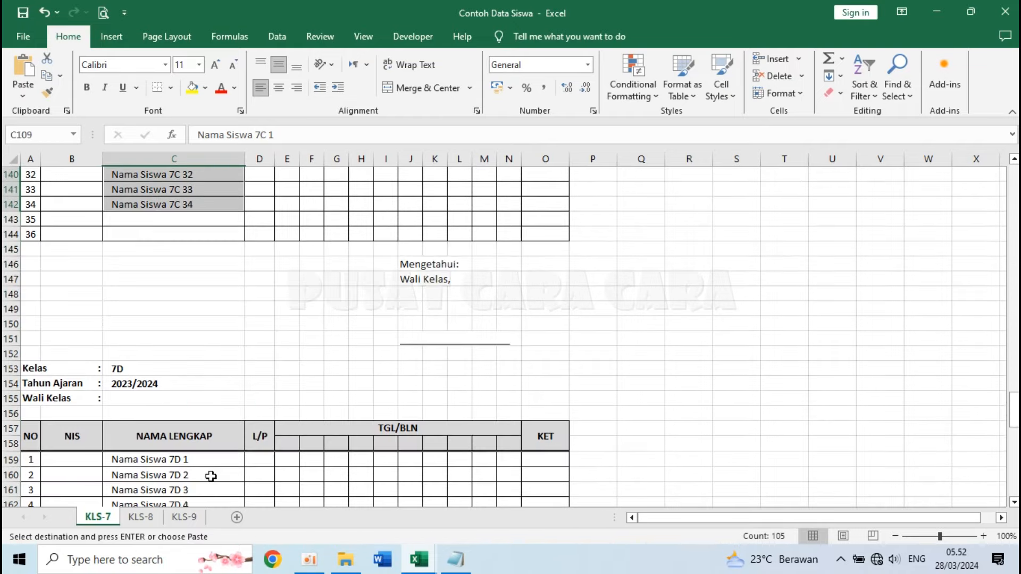
drag(198, 343, 206, 472)
scroll(207, 473, down, 5)
scroll(208, 473, down, 3)
scroll(208, 472, up, 11)
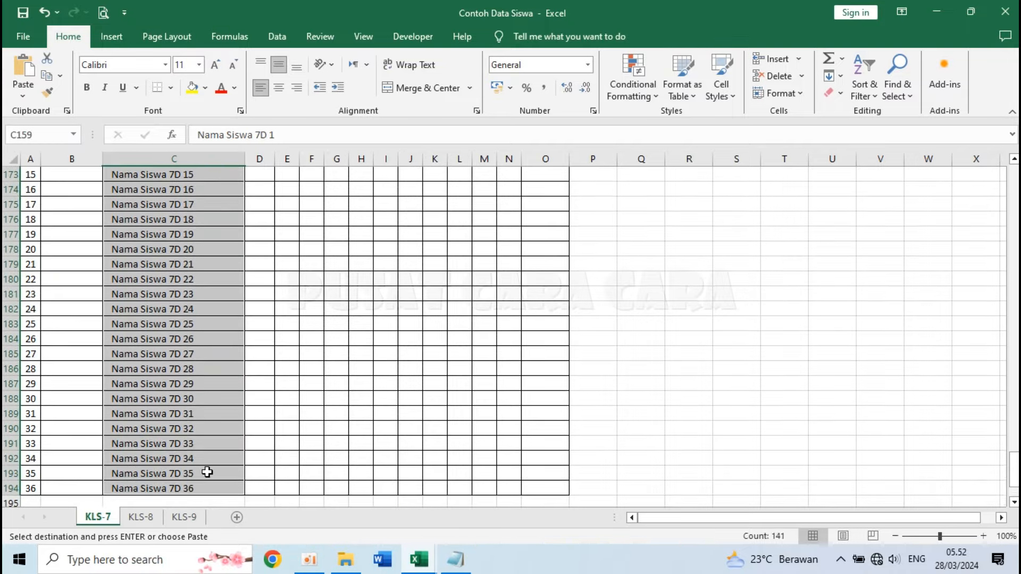
scroll(208, 473, down, 6)
scroll(207, 472, up, 7)
scroll(208, 473, down, 3)
key(ctrl+c)
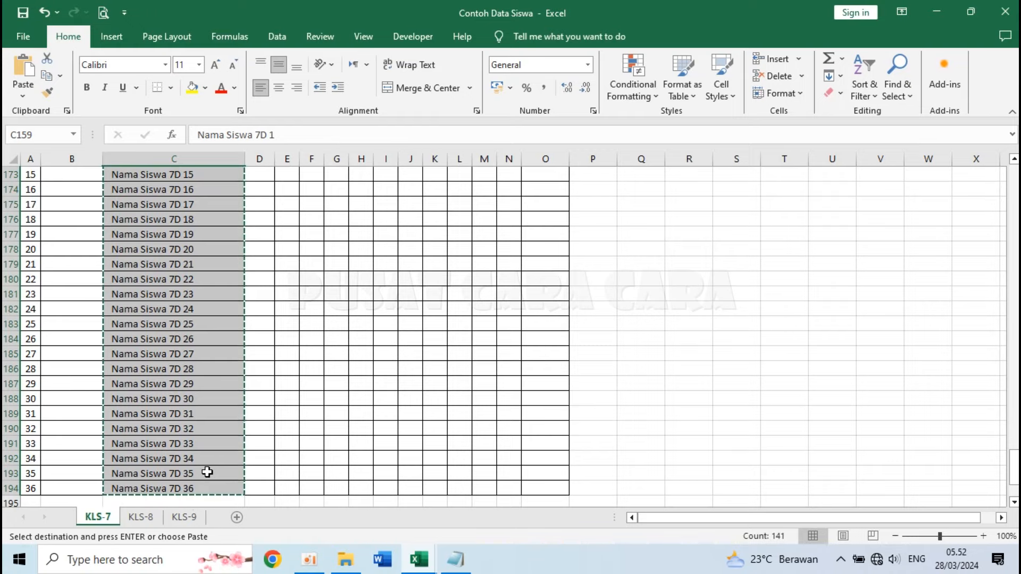
- Paste the copied class 7 names as values into Book3's DATAKIRI sheet, starting at C2, and check the list down to its end
mouse_move(432, 560)
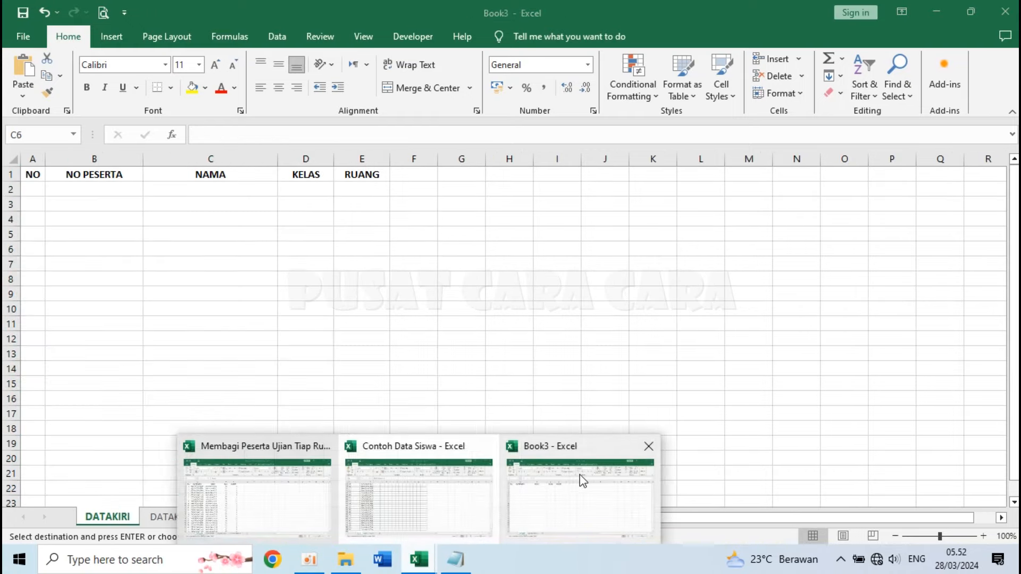
click(580, 476)
click(349, 369)
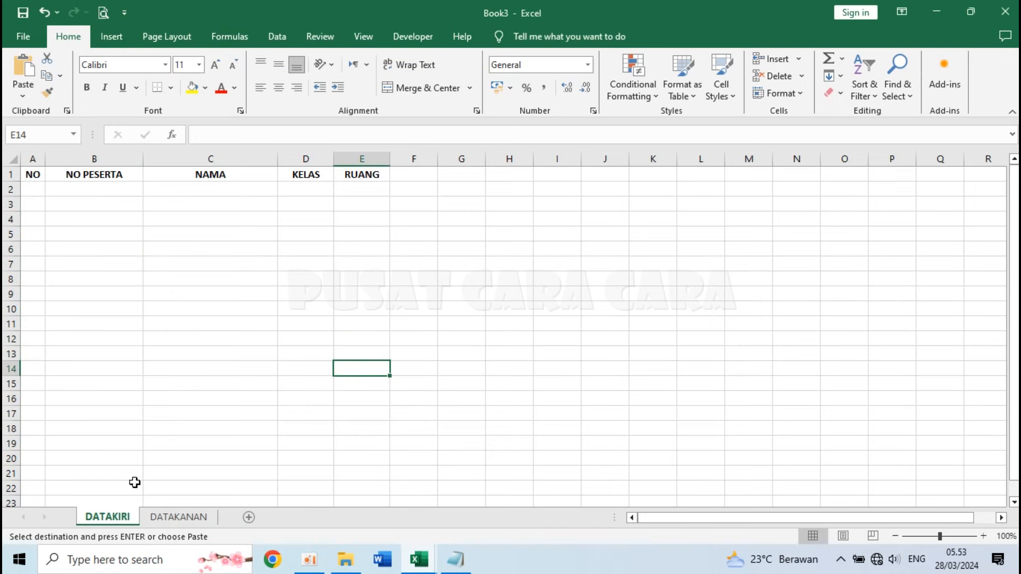
click(169, 190)
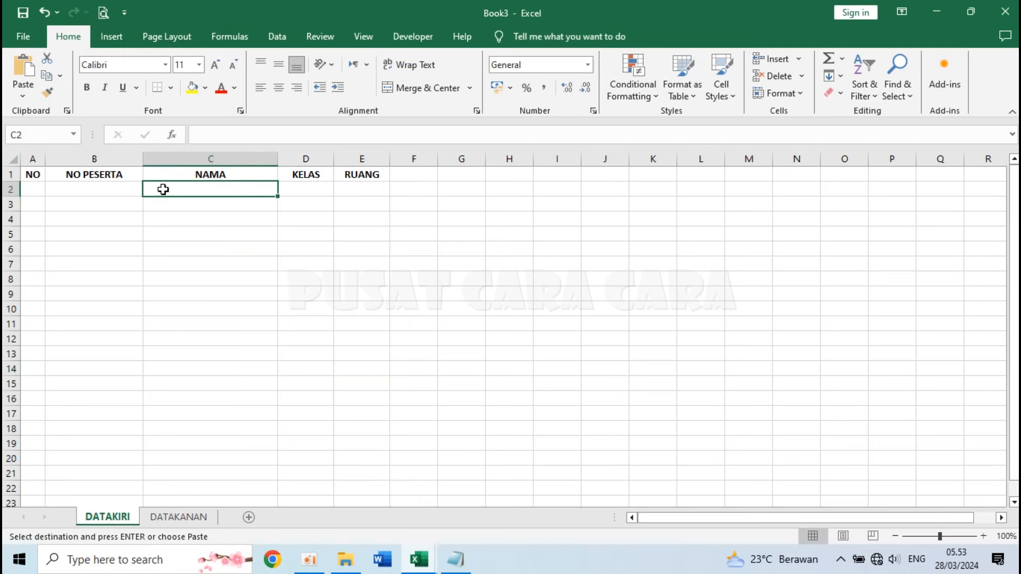
click(29, 95)
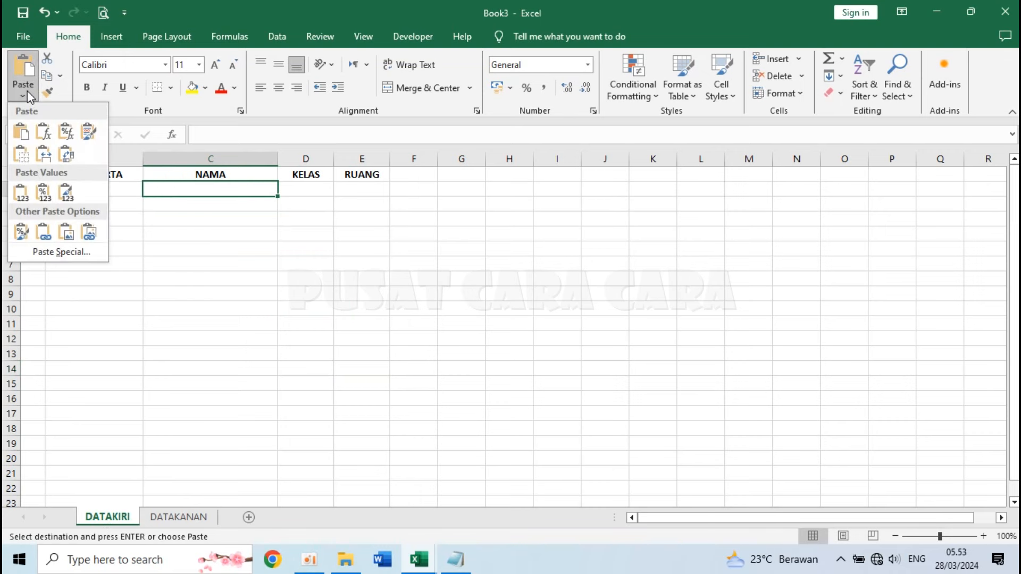
click(21, 192)
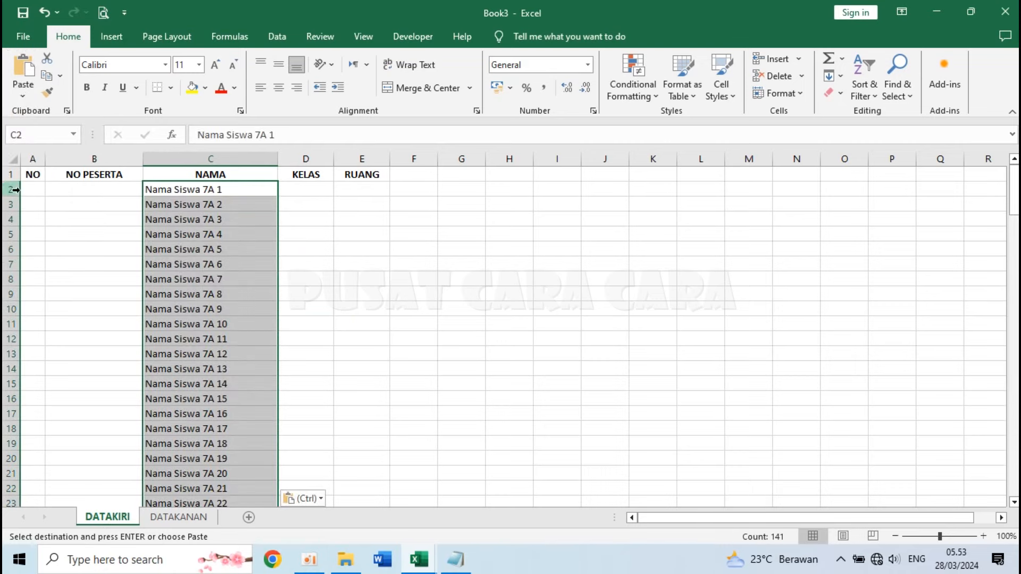
click(241, 312)
click(306, 265)
click(307, 294)
scroll(234, 376, down, 9)
scroll(234, 376, down, 20)
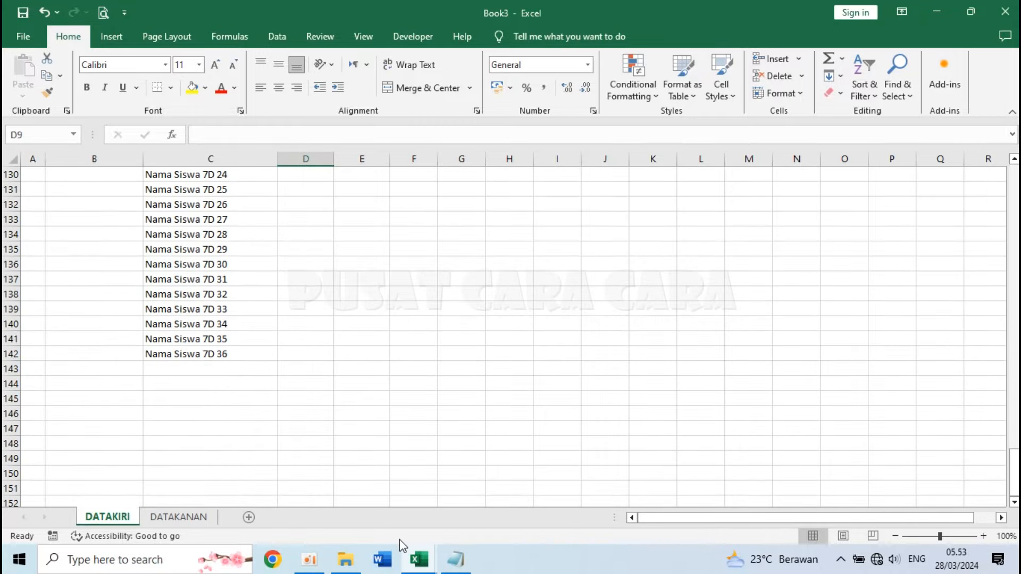
- Switch to the Contoh Data Siswa workbook and check the remaining classes in Q13:Q14 of the KLS-7 class list
mouse_move(419, 560)
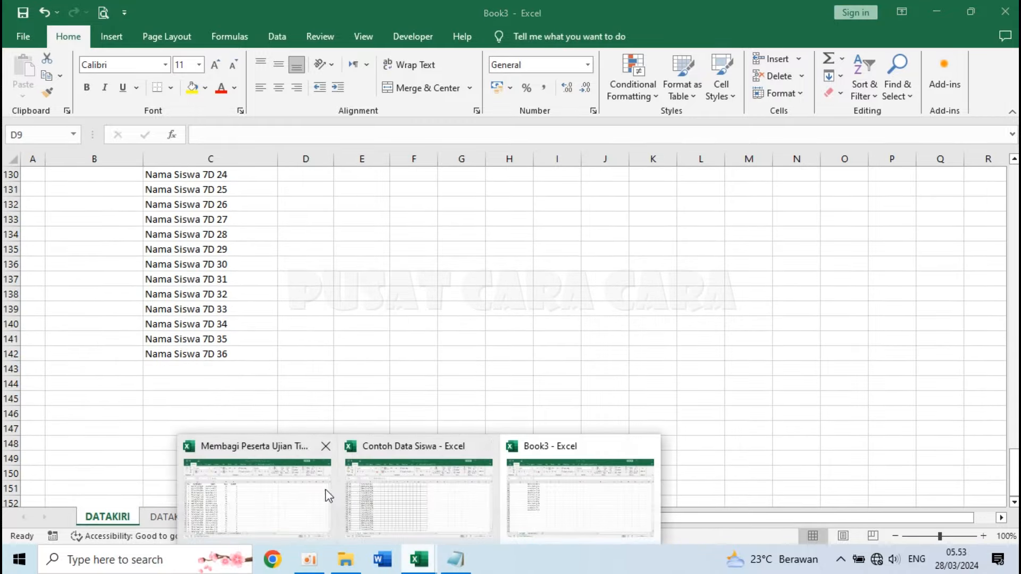
click(384, 502)
key(ctrl+Home)
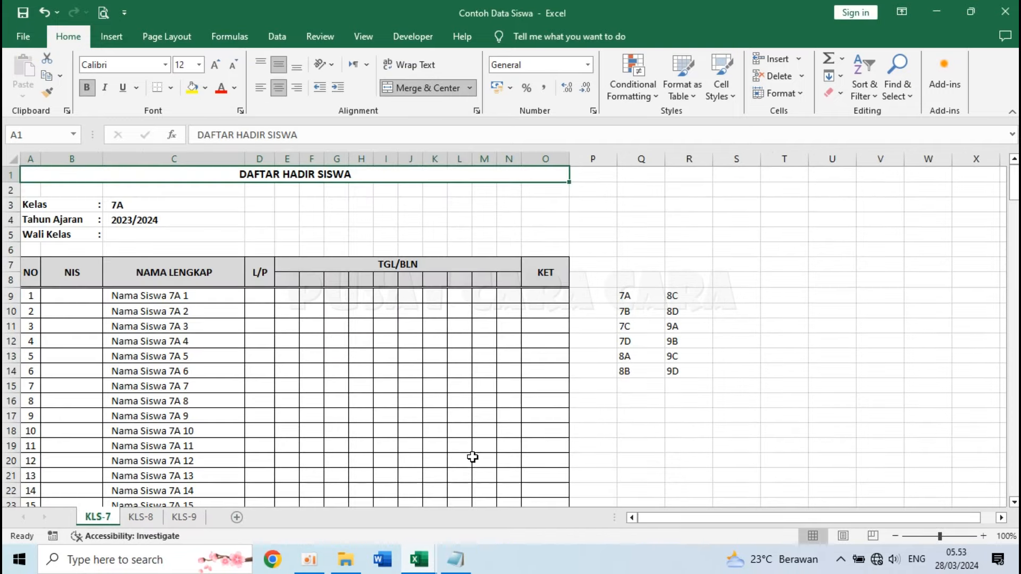
click(643, 356)
click(641, 371)
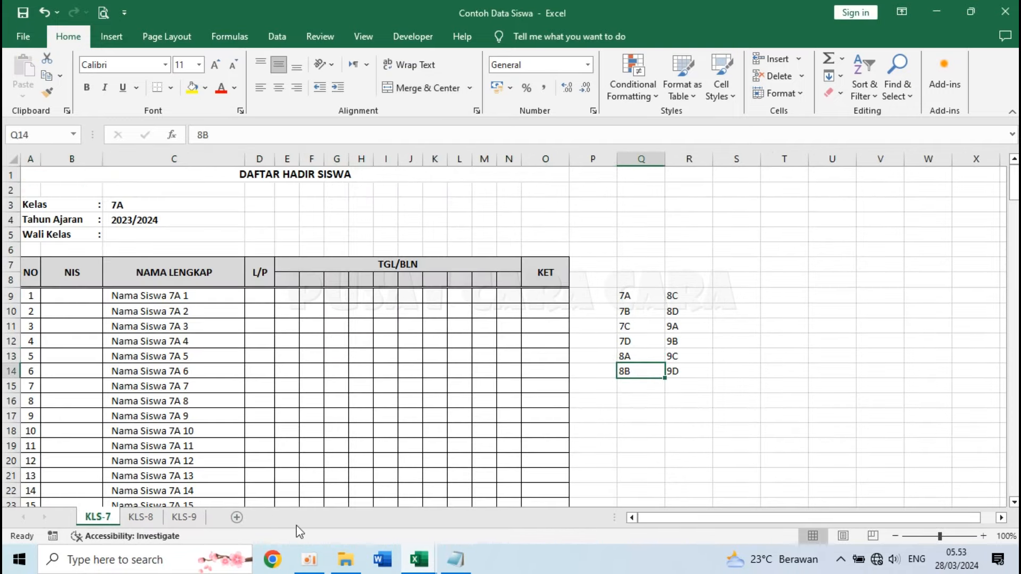
- Copy the student names of classes 8A and 8B together from the NAMA LENGKAP column of KLS-8
click(152, 518)
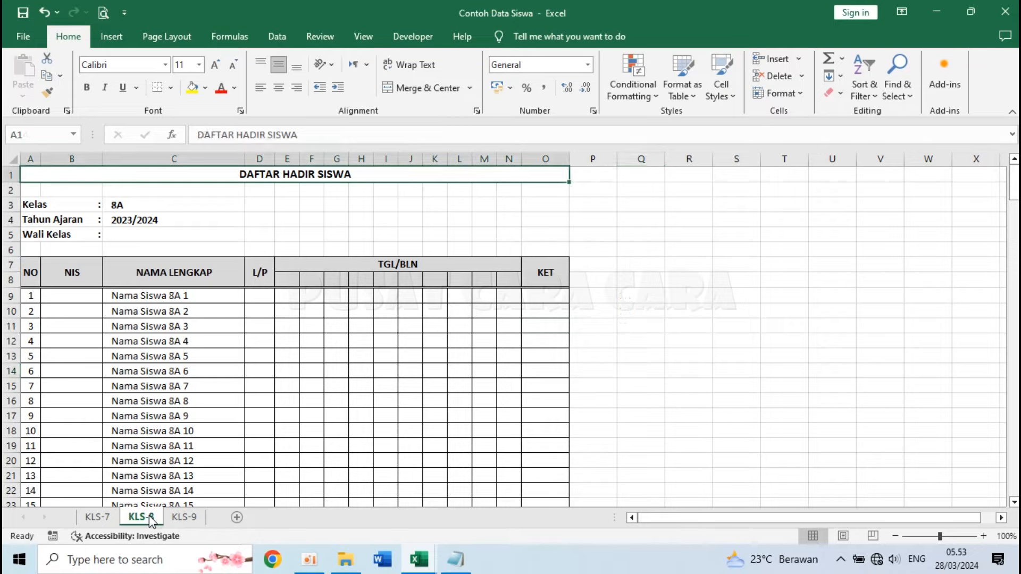
drag(168, 294, 206, 456)
scroll(205, 458, down, 9)
scroll(205, 459, down, 1)
drag(201, 265, 195, 474)
scroll(195, 474, up, 8)
scroll(195, 474, down, 6)
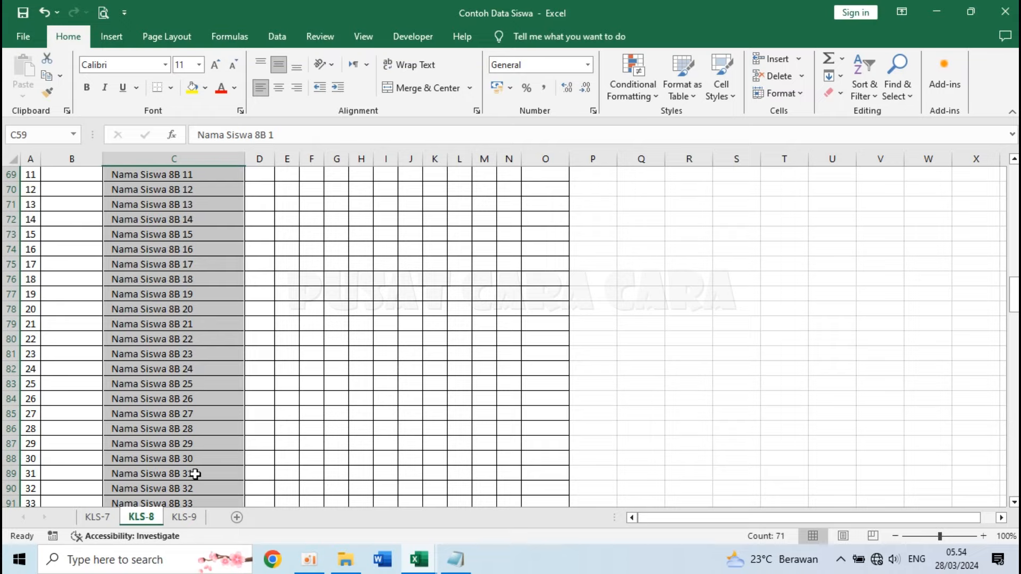
key(ctrl+c)
- Paste the copied class 8 names as values into Book3's DATAKIRI sheet, starting at C143 below the last 7D student
click(421, 563)
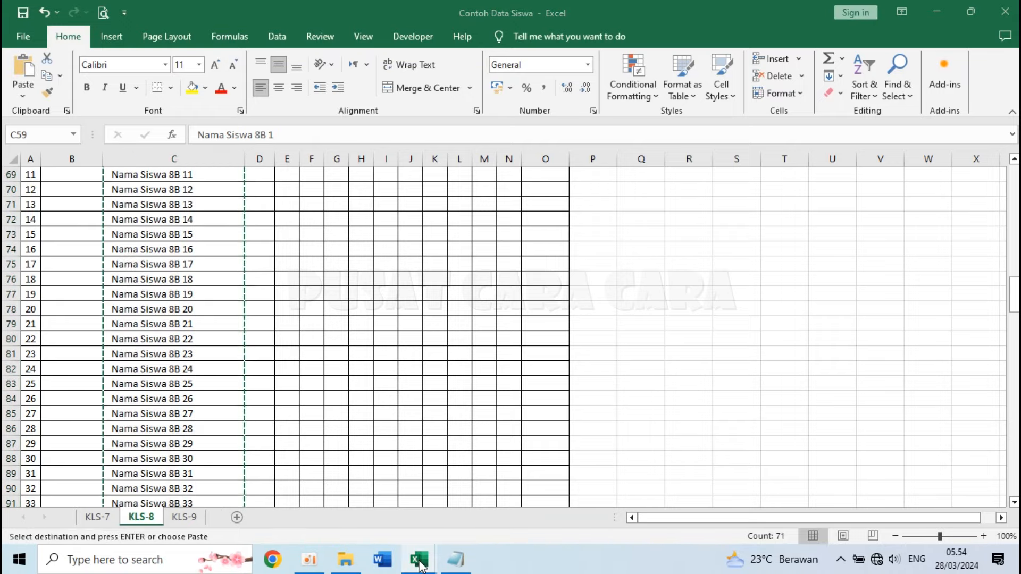
click(587, 515)
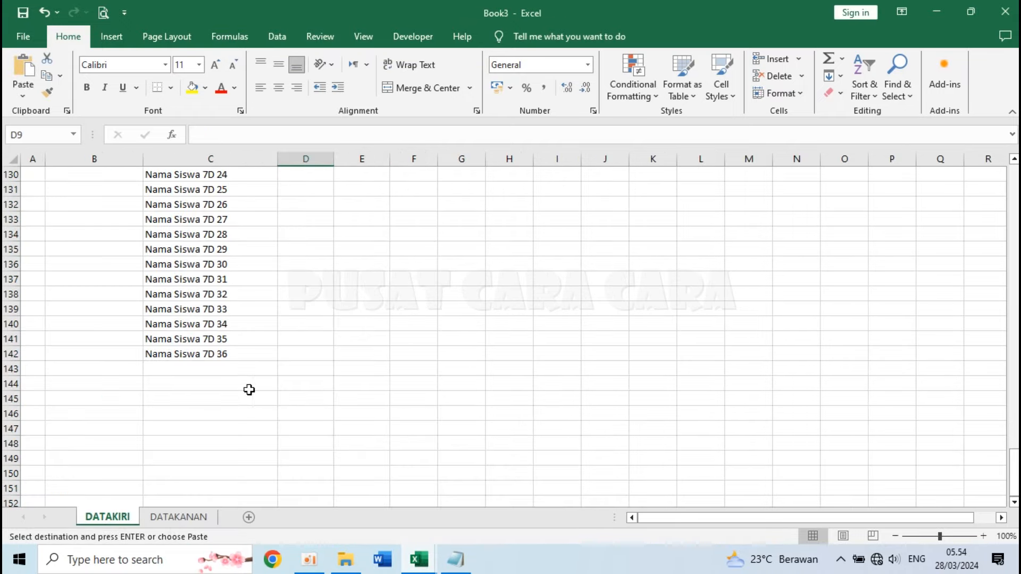
click(172, 369)
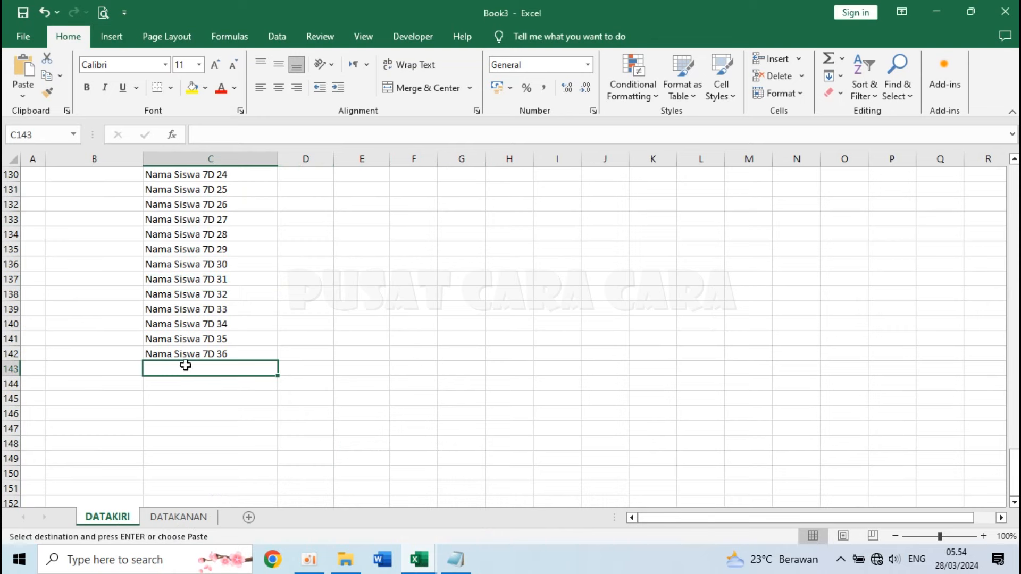
click(23, 96)
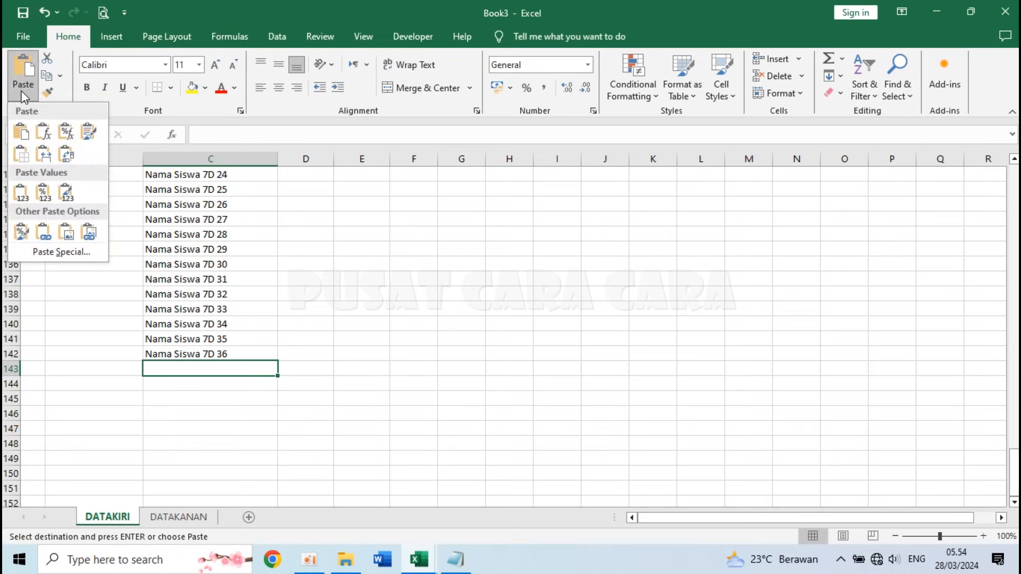
click(20, 194)
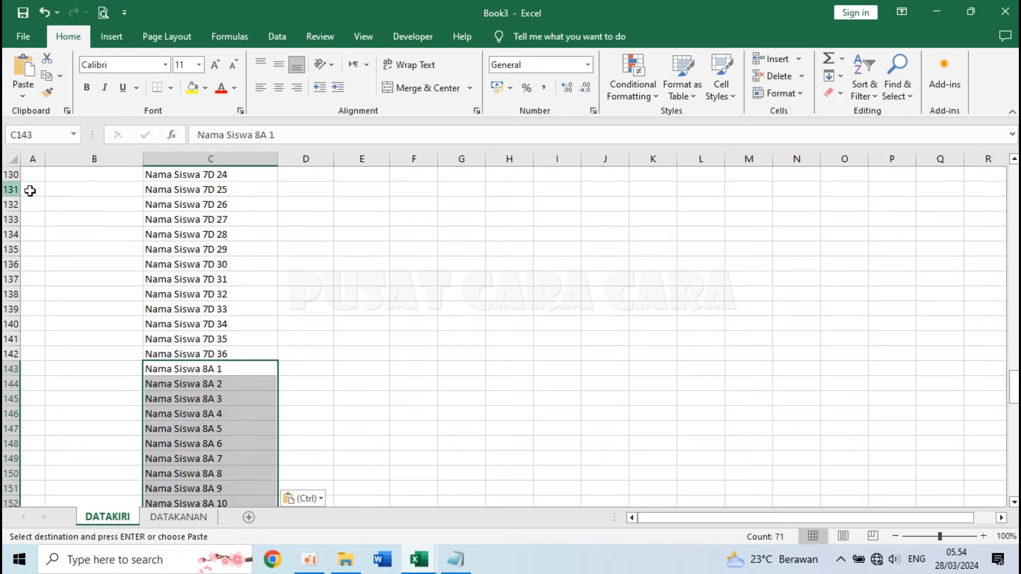
click(318, 345)
scroll(317, 345, up, 20)
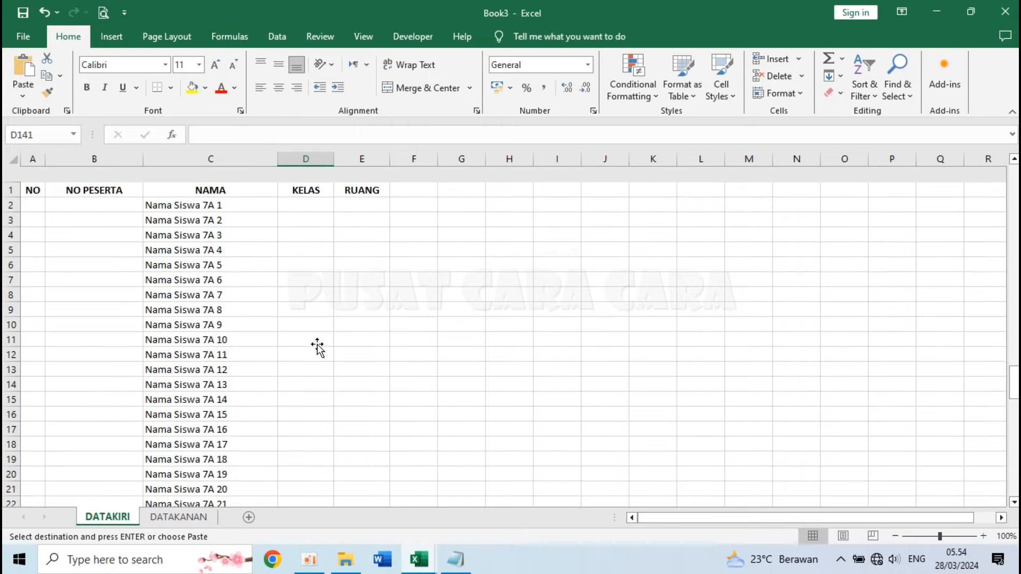
- Enter 7A in D2 of the KELAS column and copy it down to D37 for all 7A students
click(307, 189)
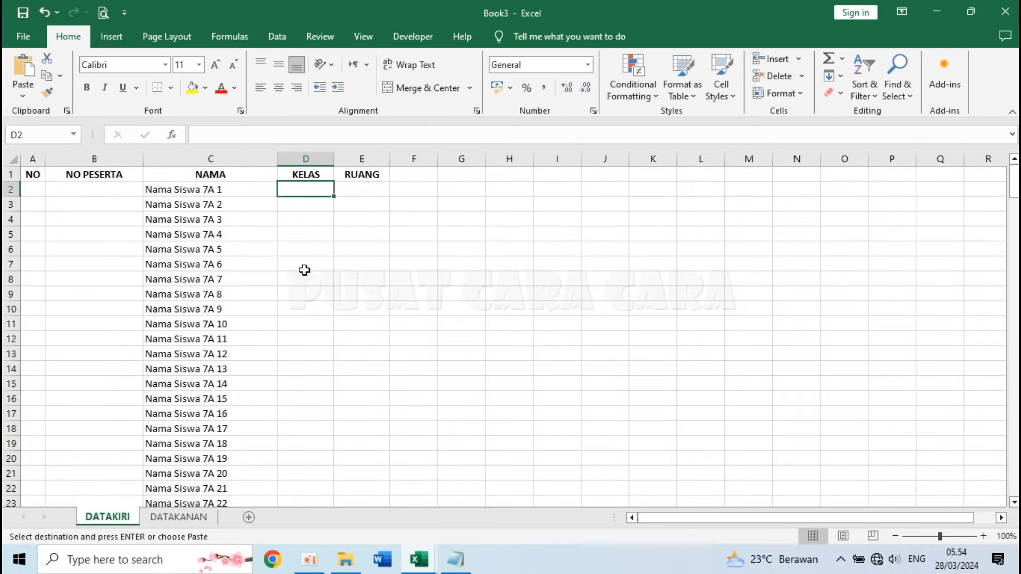
text(7)
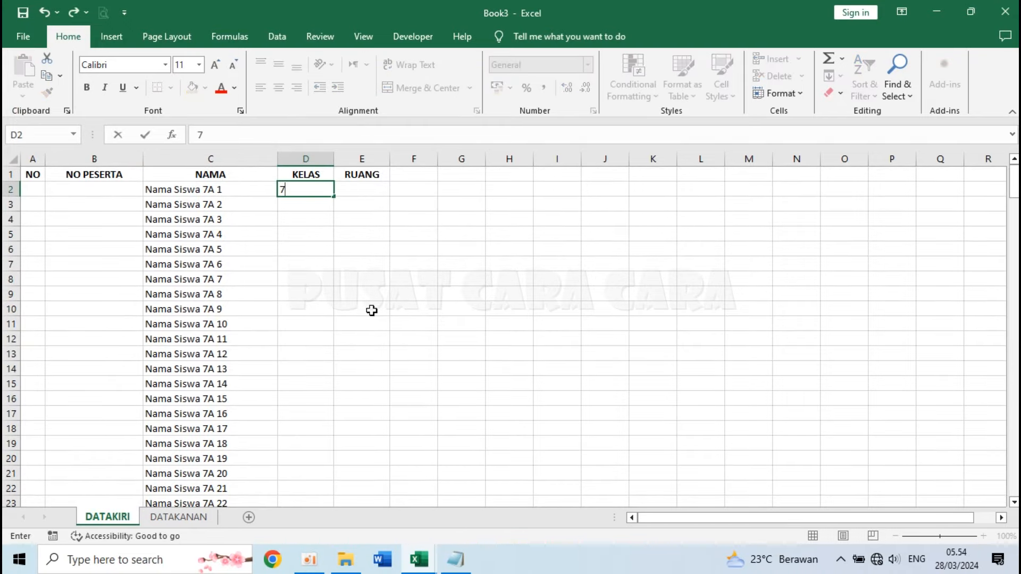
text(A)
key(Return)
key(Up)
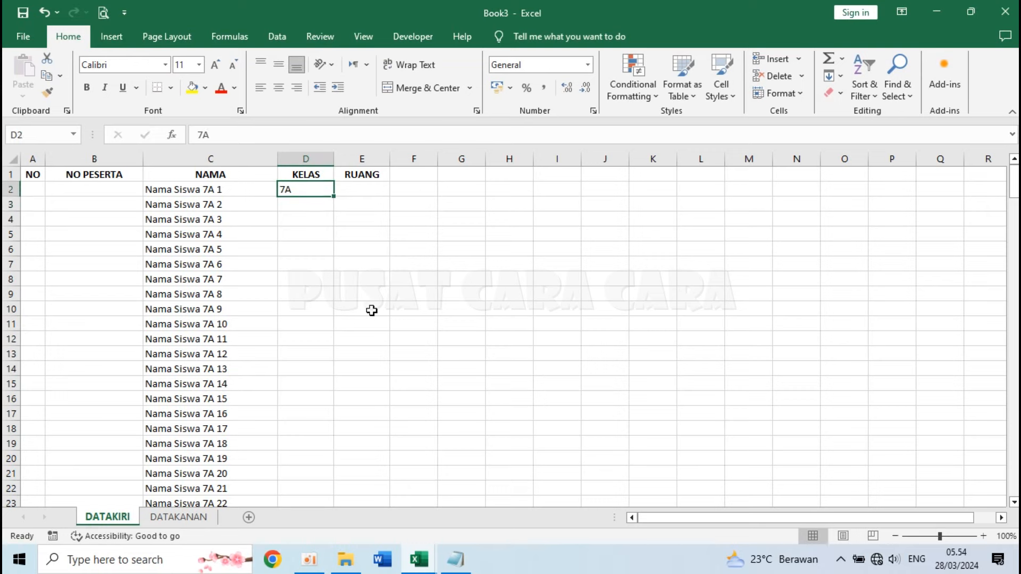
key(ctrl+c)
click(302, 201)
drag(302, 201, 291, 469)
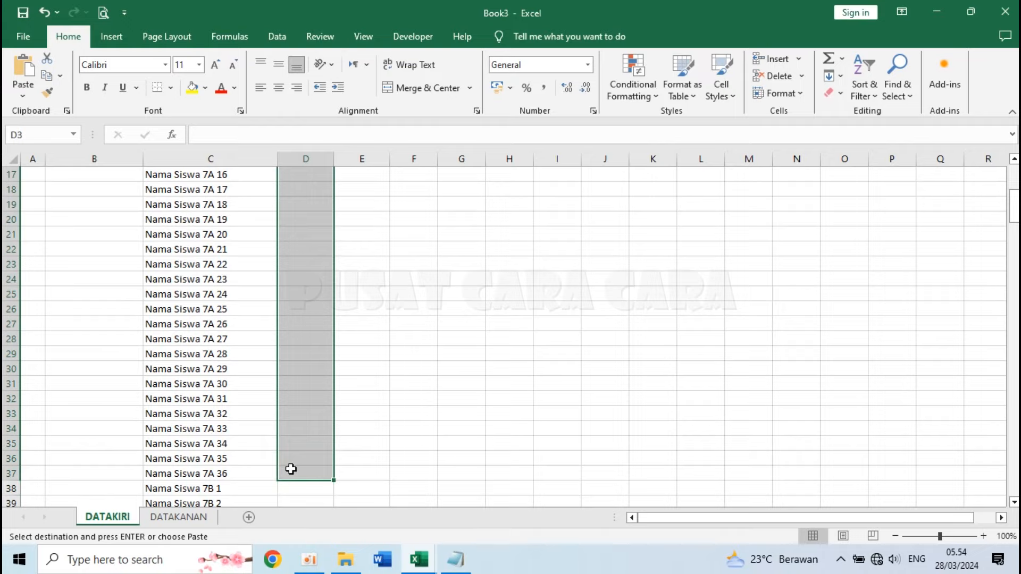
key(ctrl+v)
scroll(291, 470, up, 3)
- Enter 7B in D38 and copy it down the KELAS column to D72 for all 7B students
scroll(291, 469, down, 6)
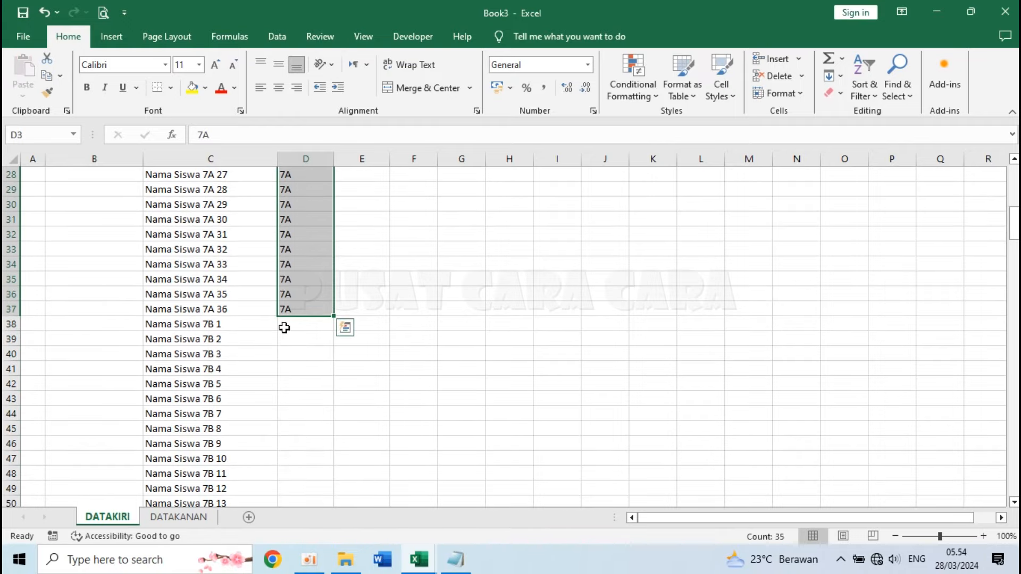
click(294, 323)
text(7B)
key(Return)
key(Up)
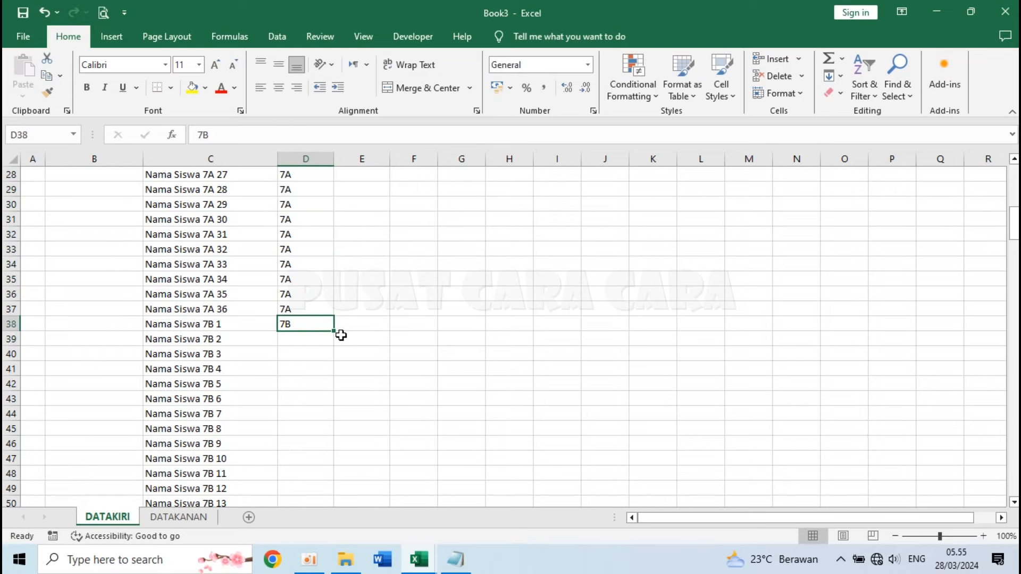
key(ctrl+c)
drag(299, 339, 294, 222)
key(Return)
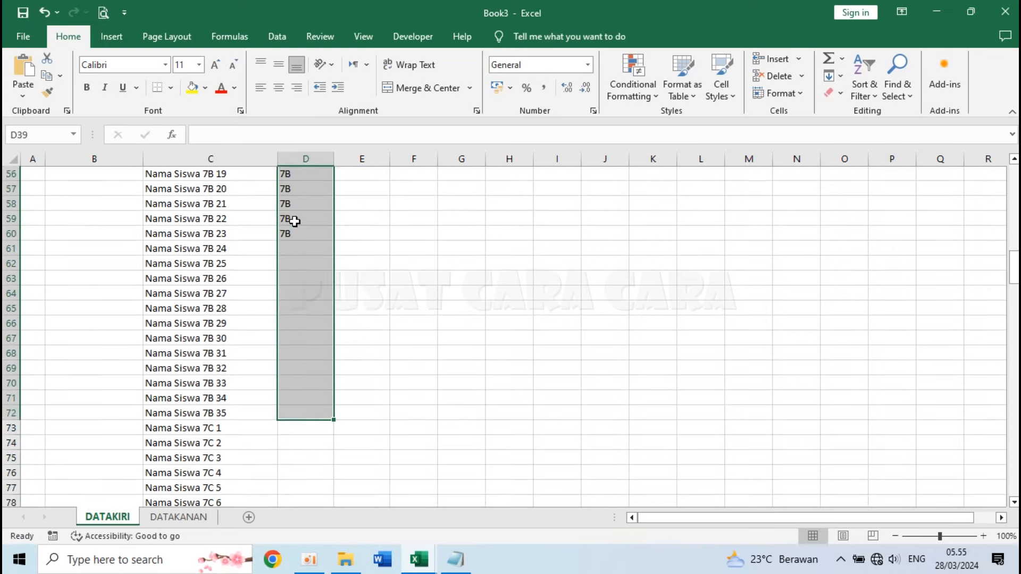
- Enter 7C in D73 and copy it down the KELAS column to D106 for all 7C students
scroll(295, 221, down, 12)
click(308, 318)
click(309, 307)
text(7C)
key(Return)
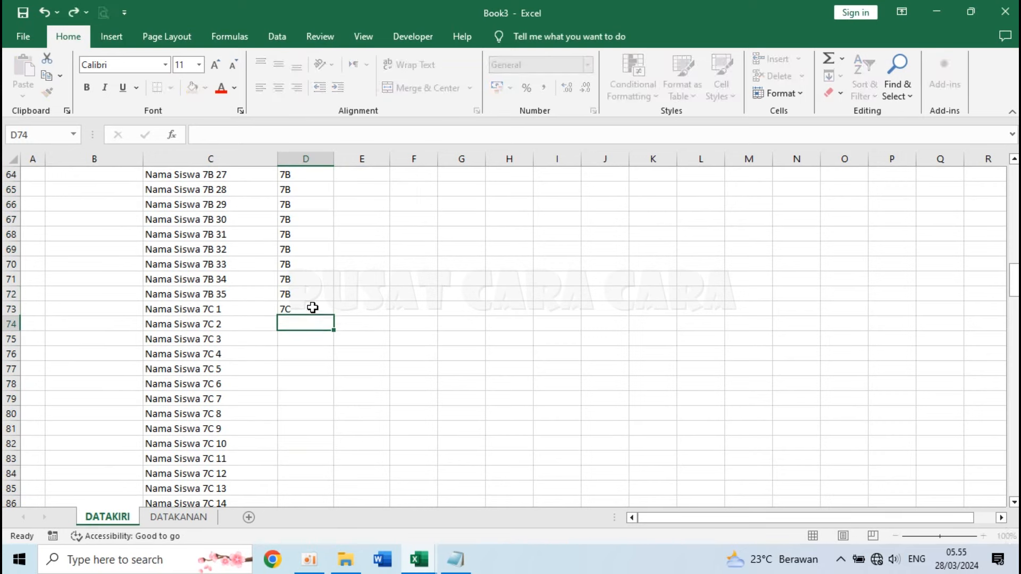
click(307, 309)
key(ctrl+c)
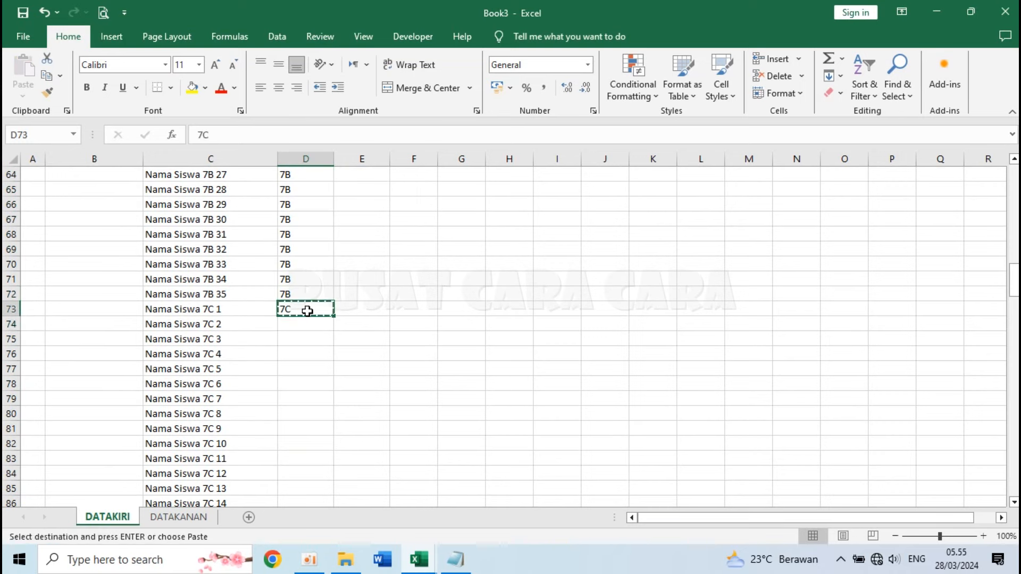
drag(311, 321, 309, 430)
key(Return)
- Enter 7D in D107 and copy it down the KELAS column to D142 for all 7D students
scroll(310, 430, down, 12)
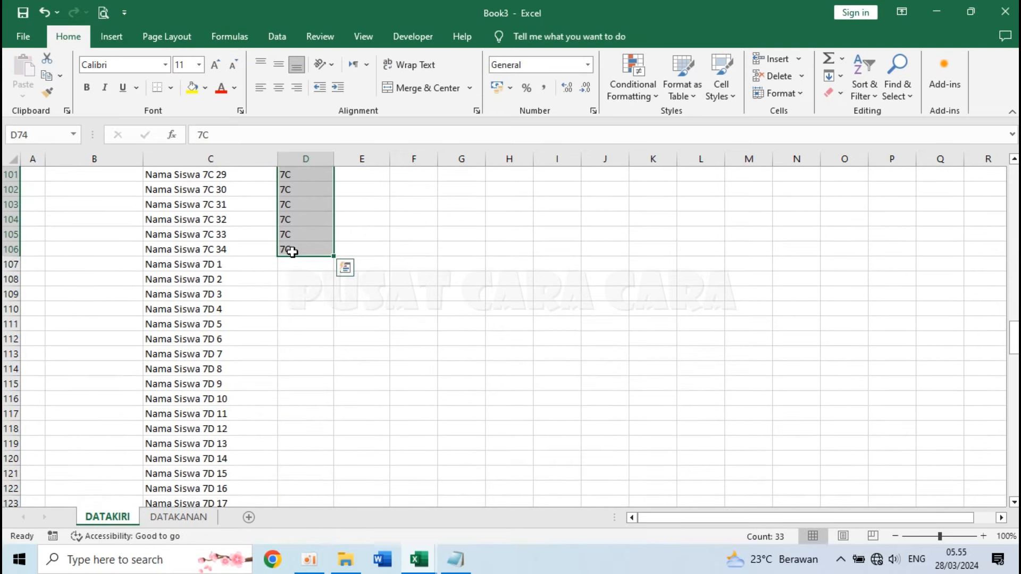
click(296, 264)
text(7D)
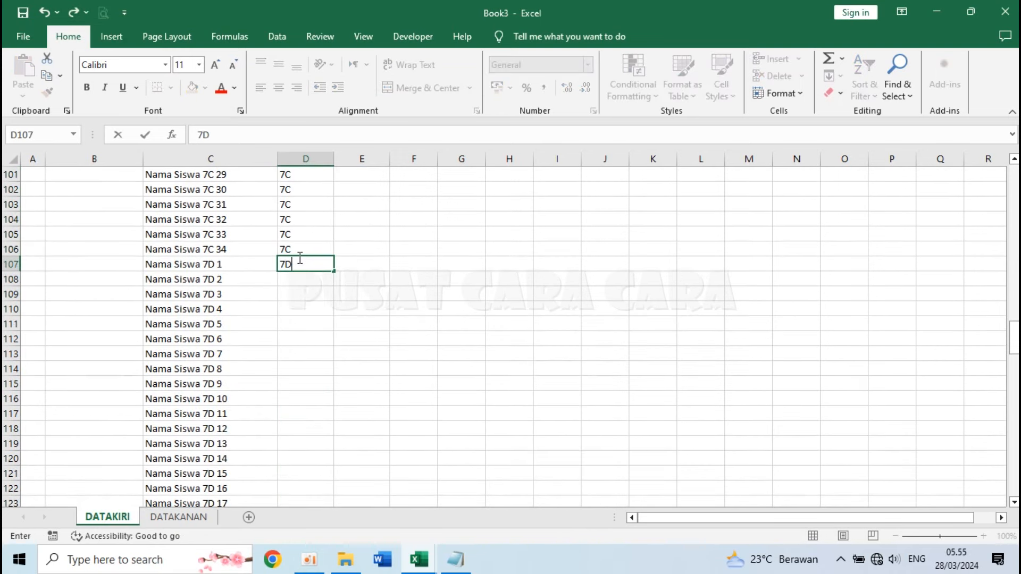
key(Return)
click(299, 265)
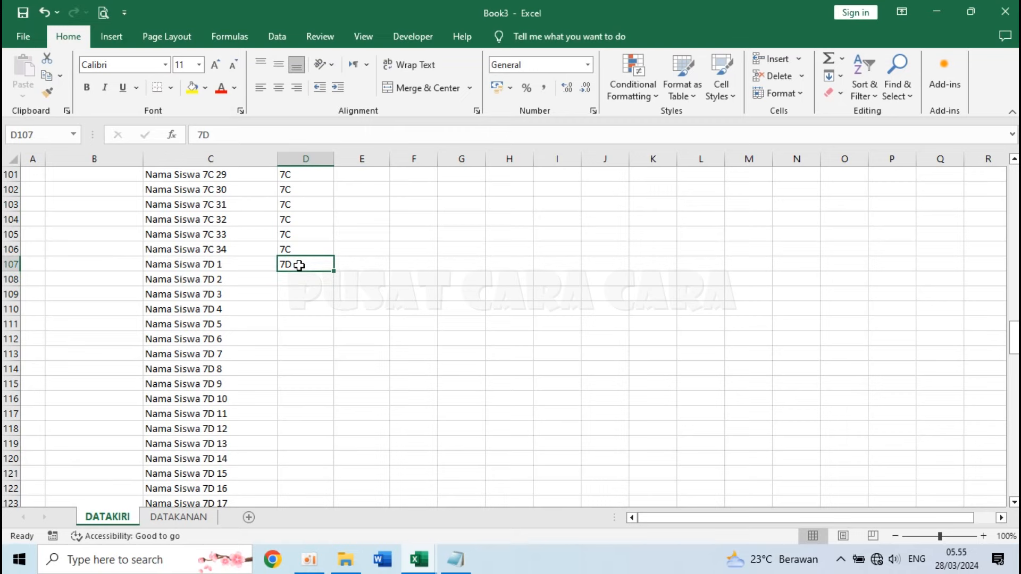
scroll(311, 355, up, 2)
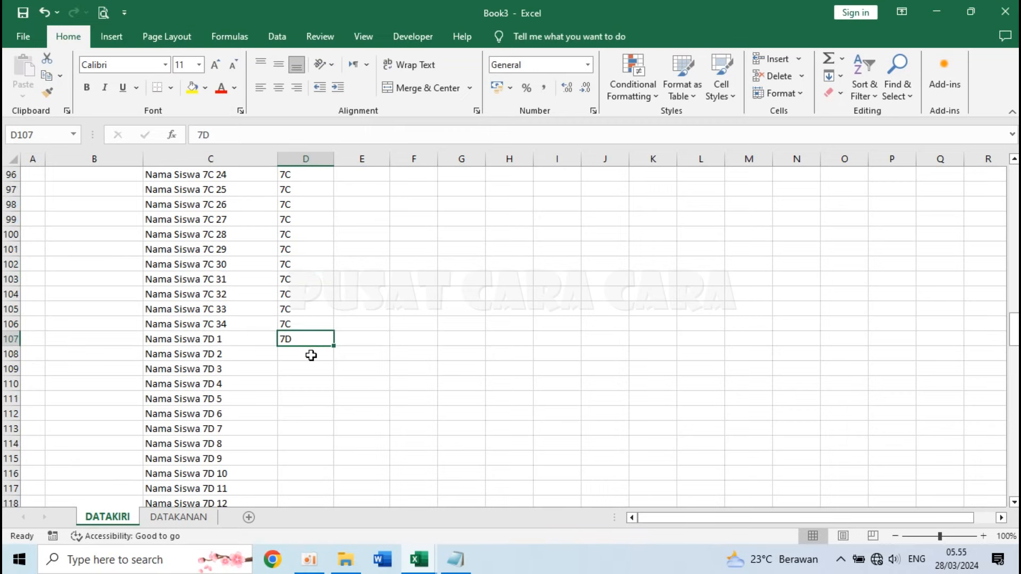
key(ctrl+c)
drag(311, 355, 312, 429)
key(Return)
- Enter 8A in D143 and copy it down the KELAS column to D177 for all 8A students
scroll(313, 428, down, 11)
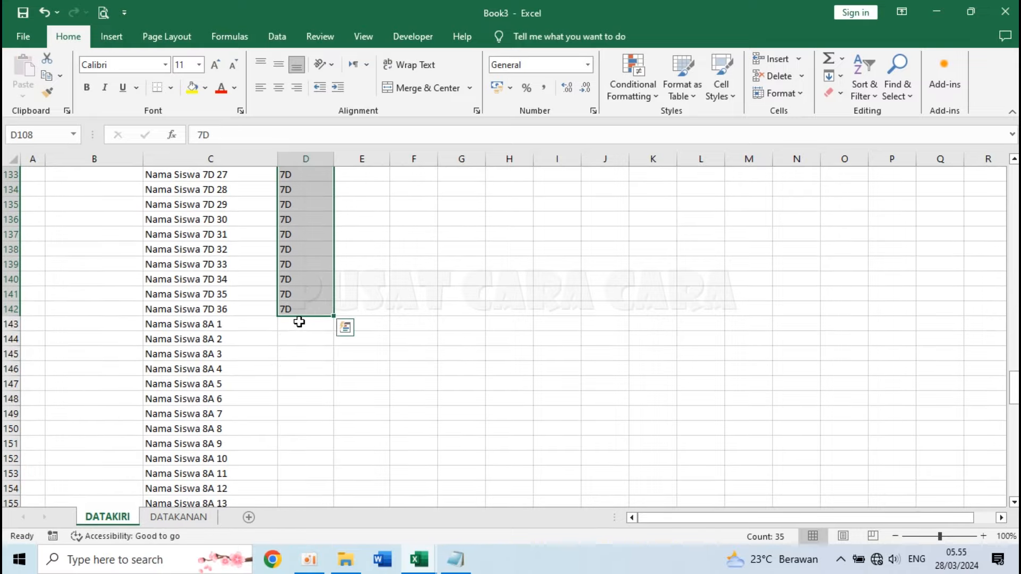
click(299, 323)
text(8)
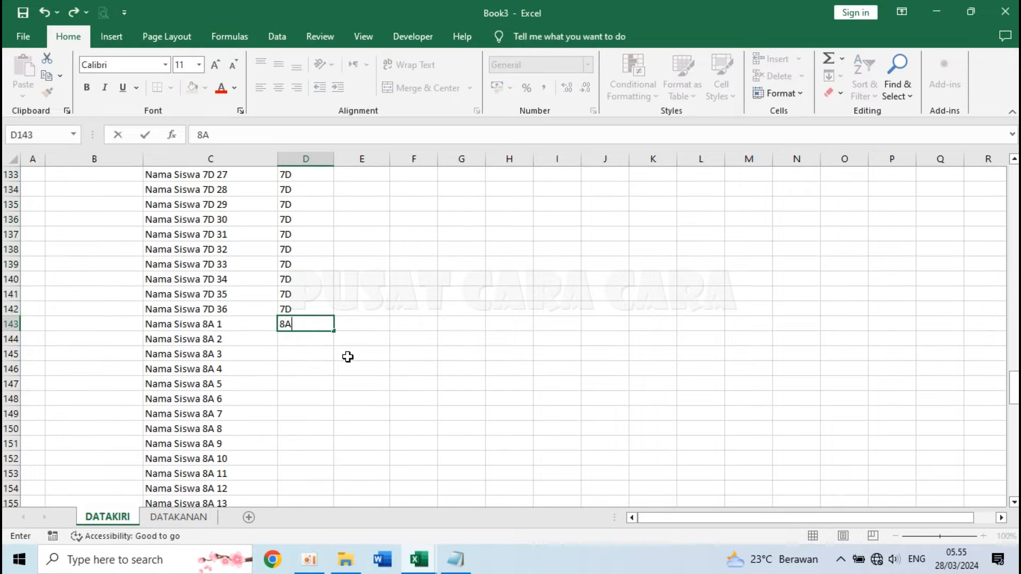
text(A)
key(Return)
click(303, 324)
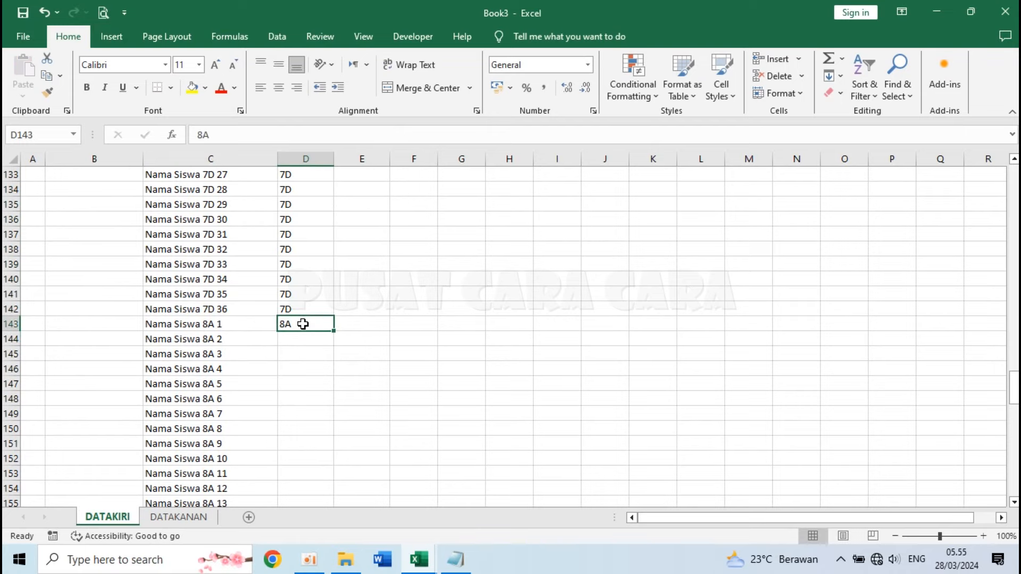
key(ctrl+c)
drag(299, 339, 283, 208)
key(Return)
- Enter 8B in D178 and copy it down the KELAS column to D213 for all 8B students
scroll(319, 399, down, 12)
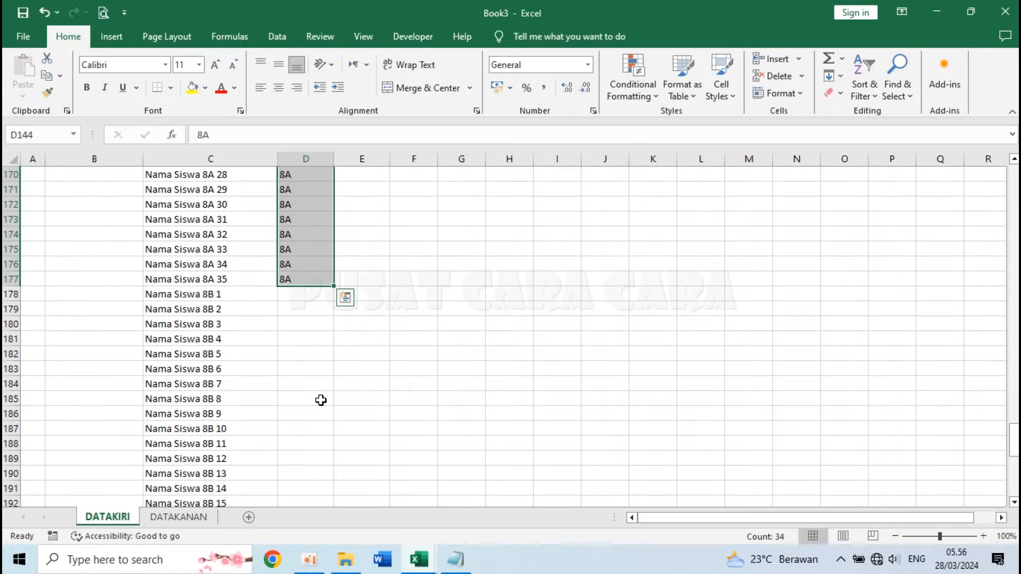
click(294, 296)
text(8B)
key(Return)
click(315, 294)
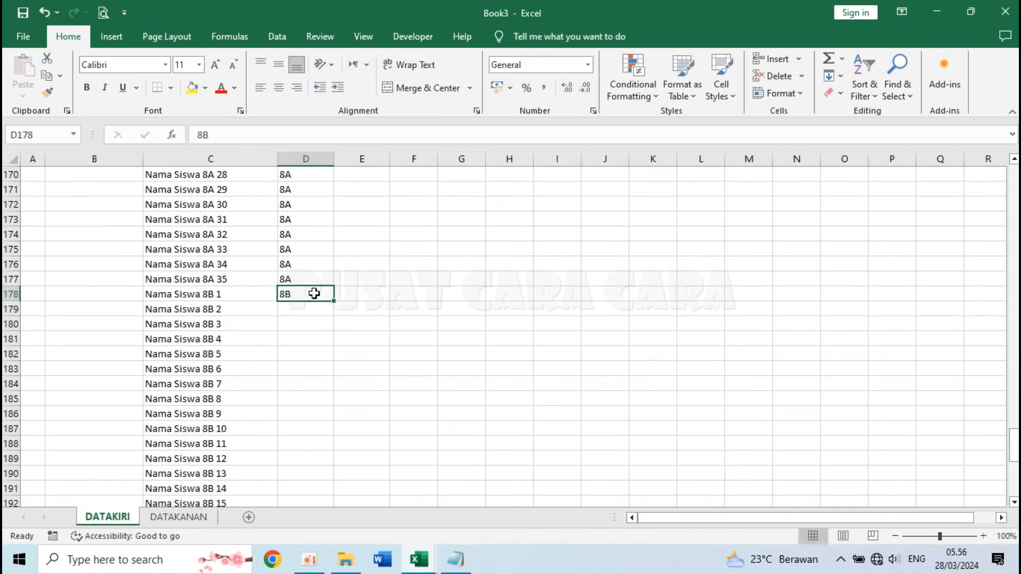
key(ctrl+c)
drag(313, 306, 288, 494)
key(Return)
click(314, 290)
- Number the students in the NO column by entering 1 and 2 in A2:A3 and extending the series to 212 in A213
scroll(316, 294, up, 20)
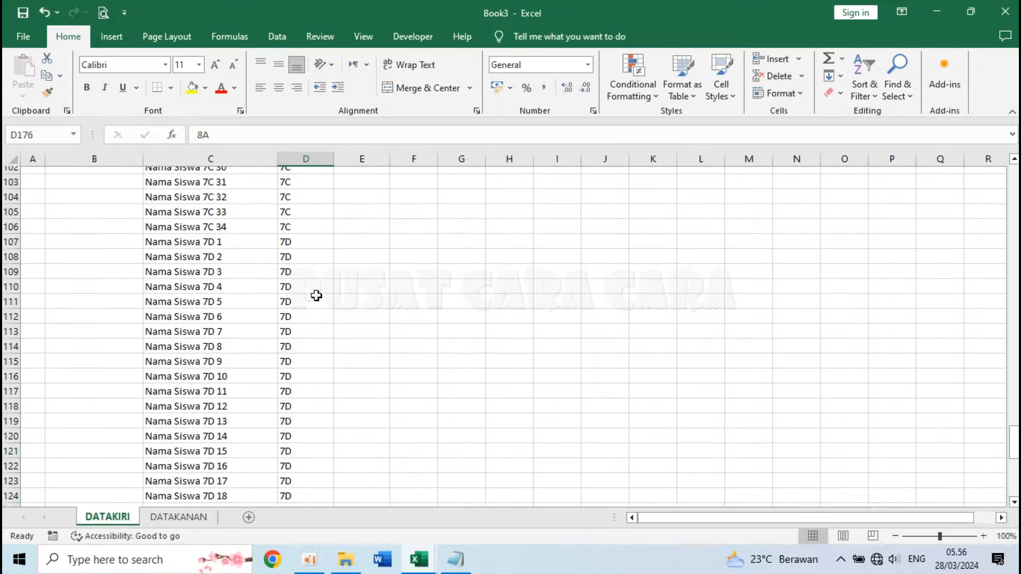
scroll(316, 296, up, 20)
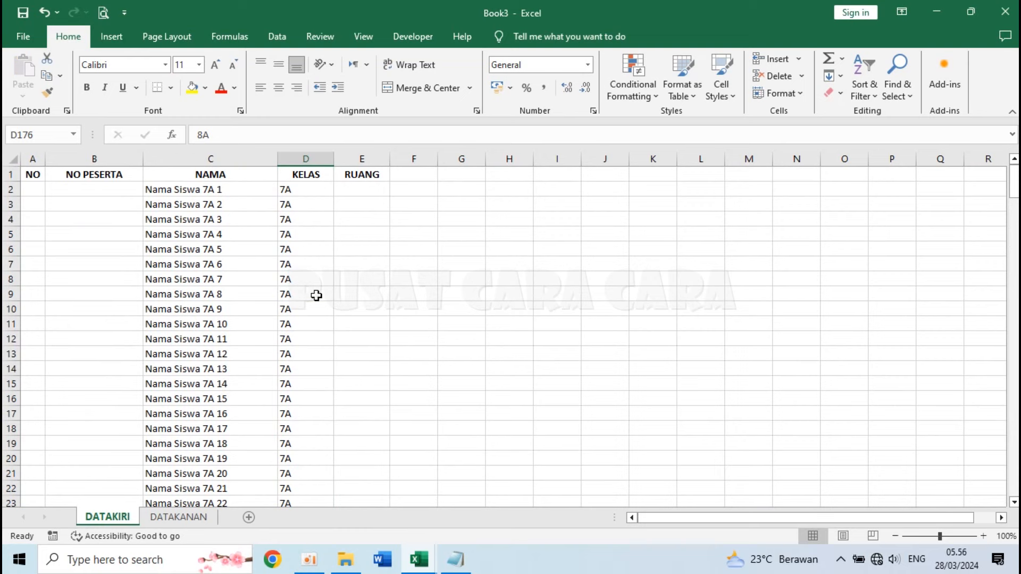
click(218, 191)
click(323, 207)
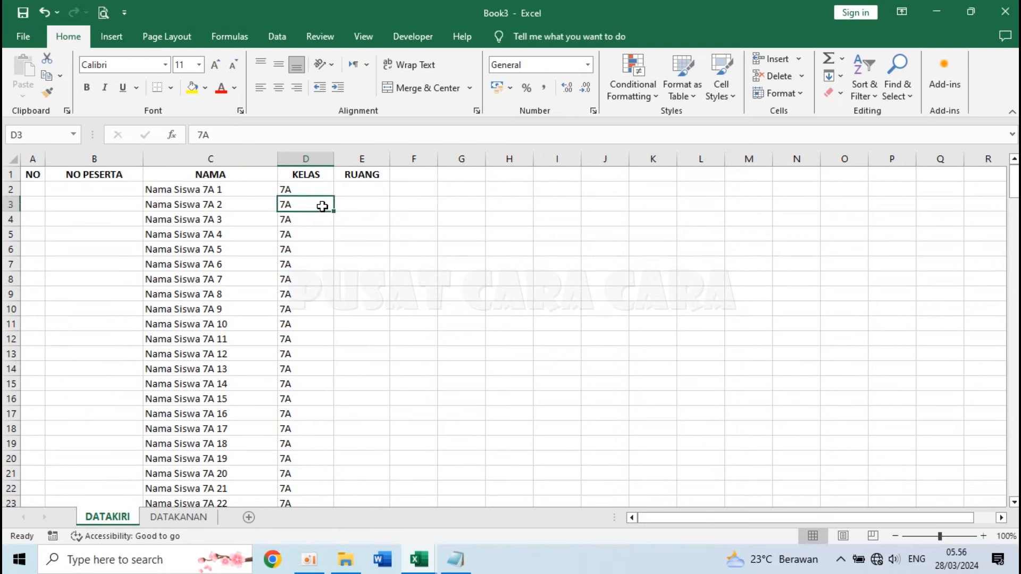
click(35, 190)
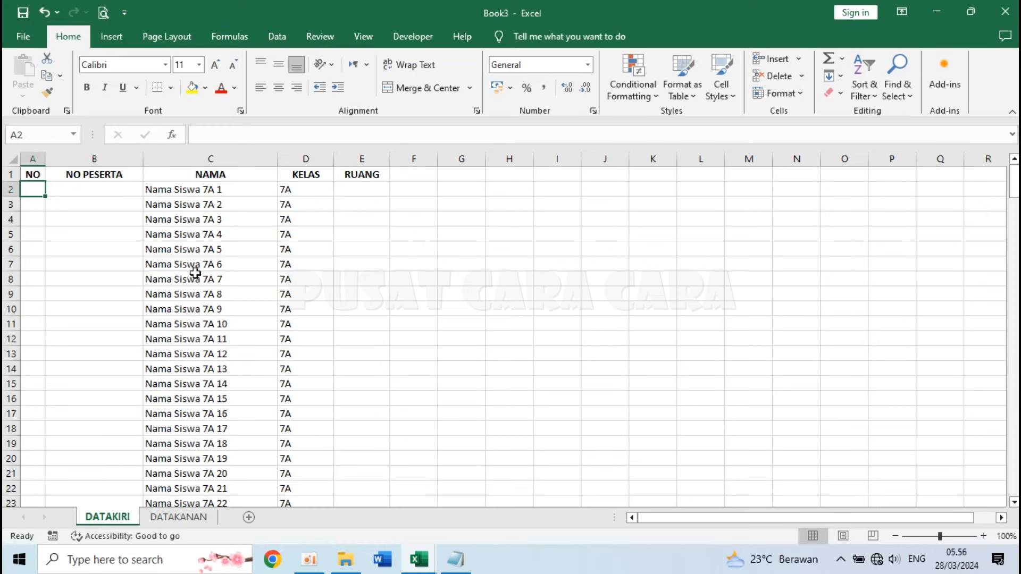
text(1)
key(Return)
text(2)
key(Return)
drag(37, 196, 41, 202)
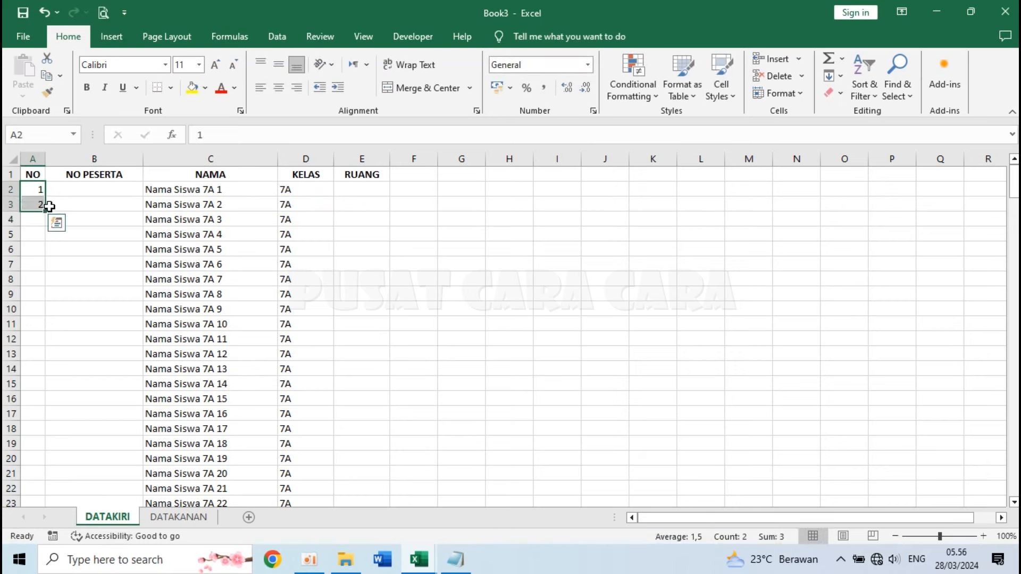
drag(45, 213, 46, 478)
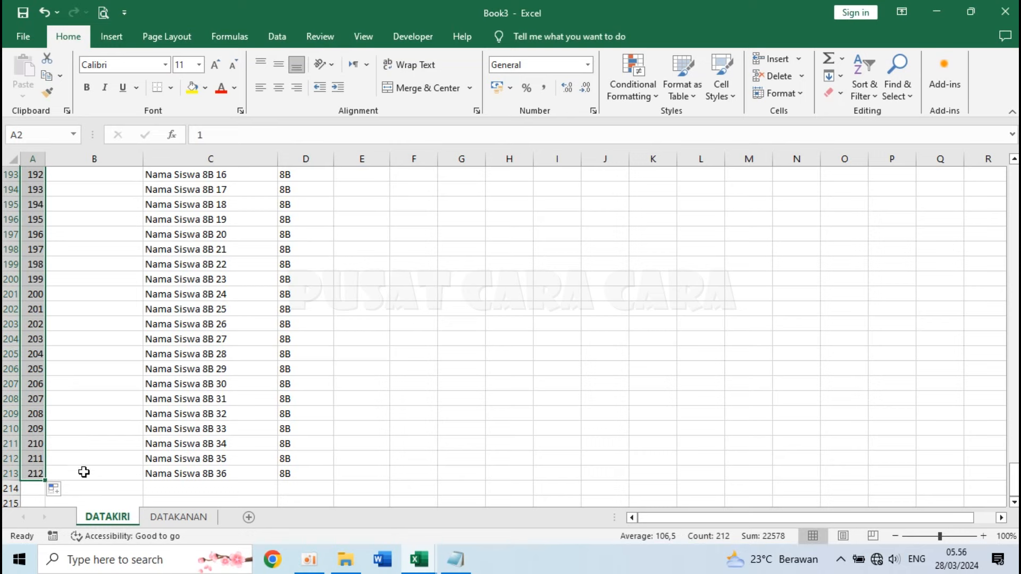
- Check the numbering in DATAKIRI's last row against the final 8B student, and review the NO, NO PESERTA and KELAS columns of the first row
click(177, 473)
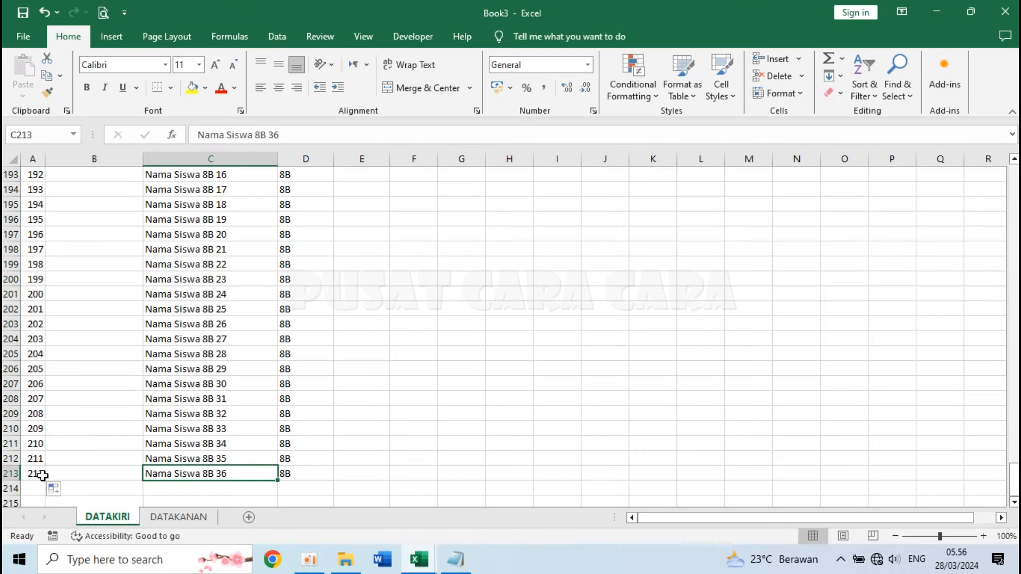
click(43, 475)
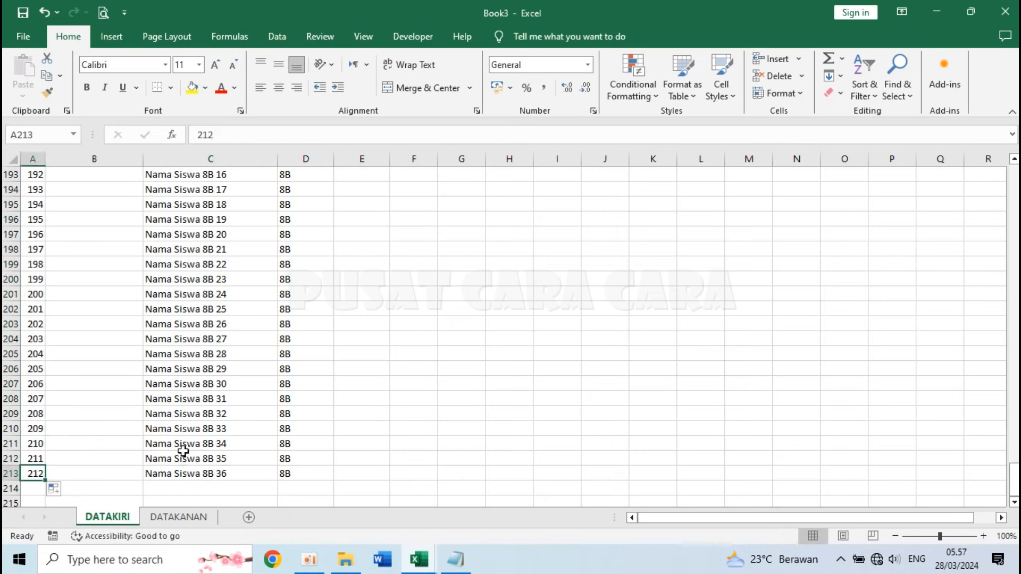
scroll(183, 451, up, 3)
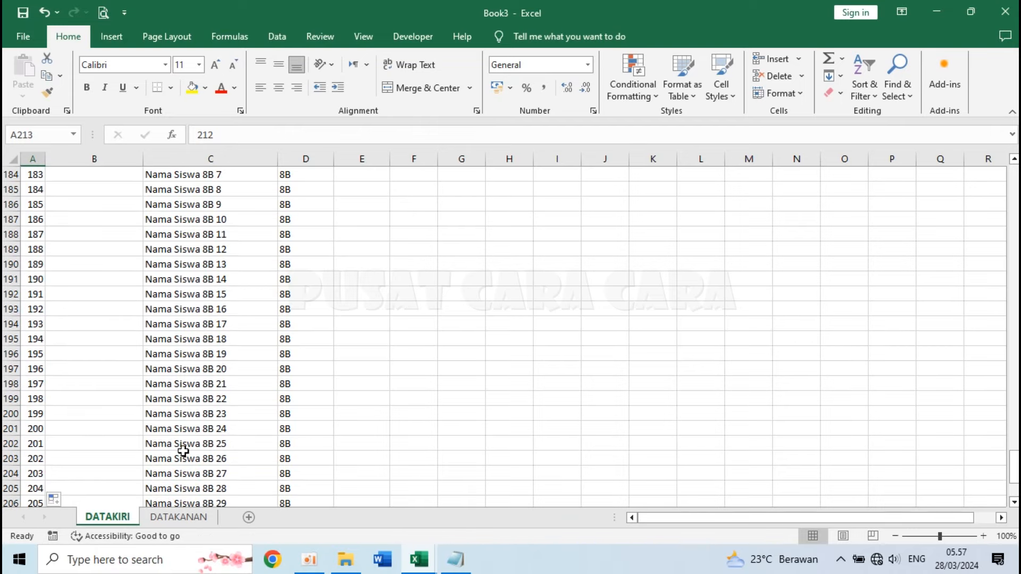
key(ctrl+Home)
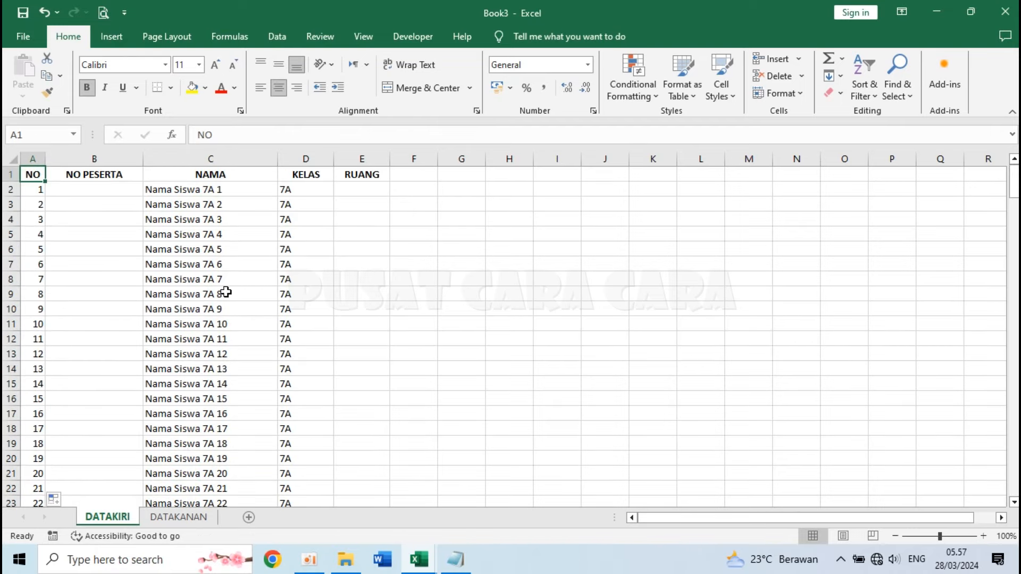
drag(234, 265, 248, 237)
click(80, 190)
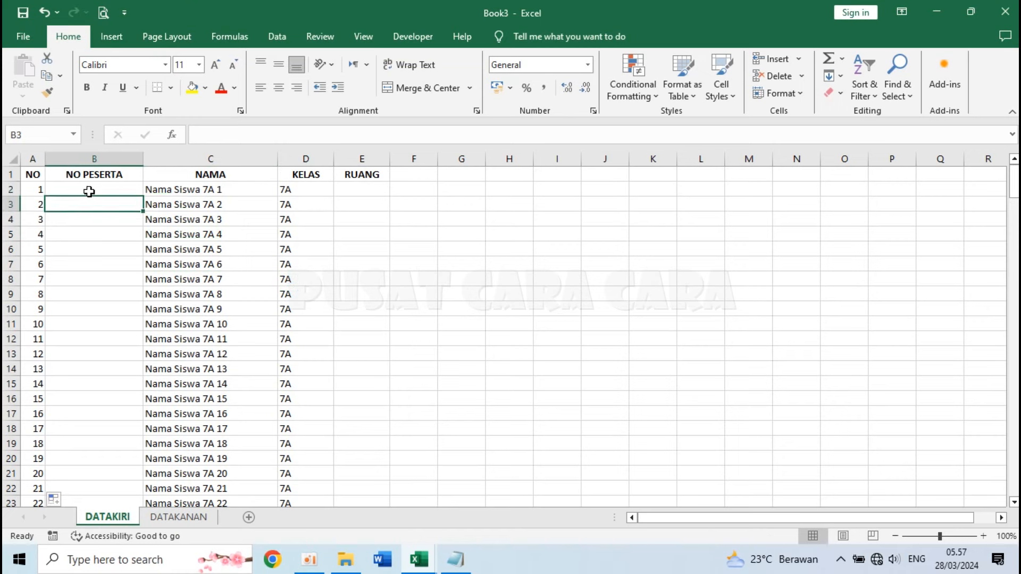
click(428, 190)
click(474, 189)
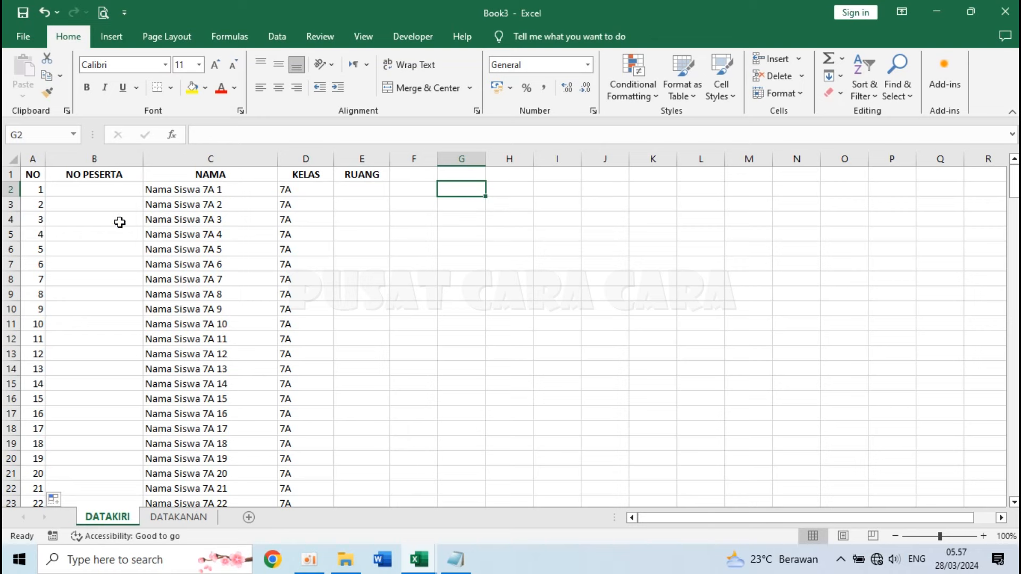
click(34, 187)
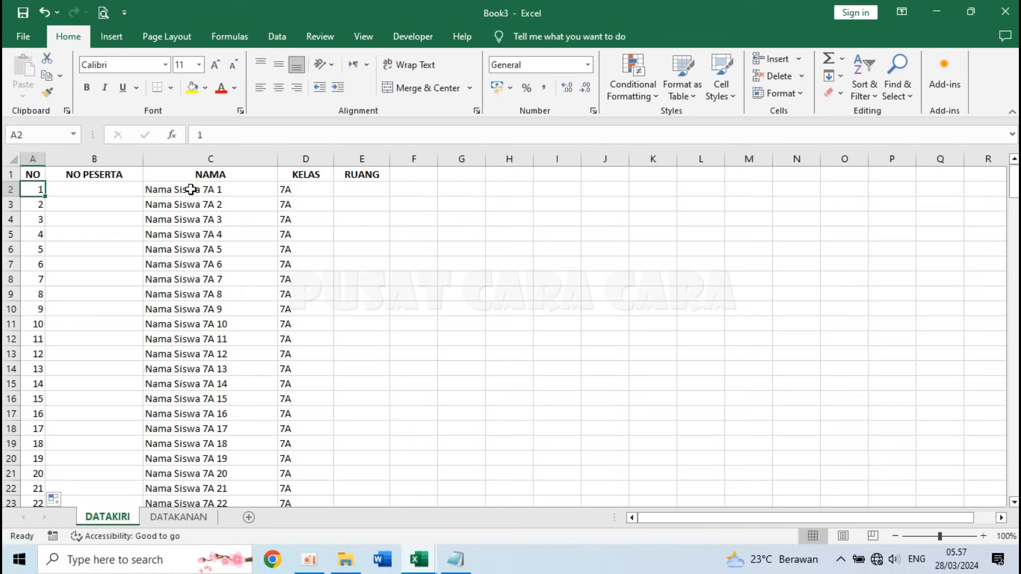
click(292, 192)
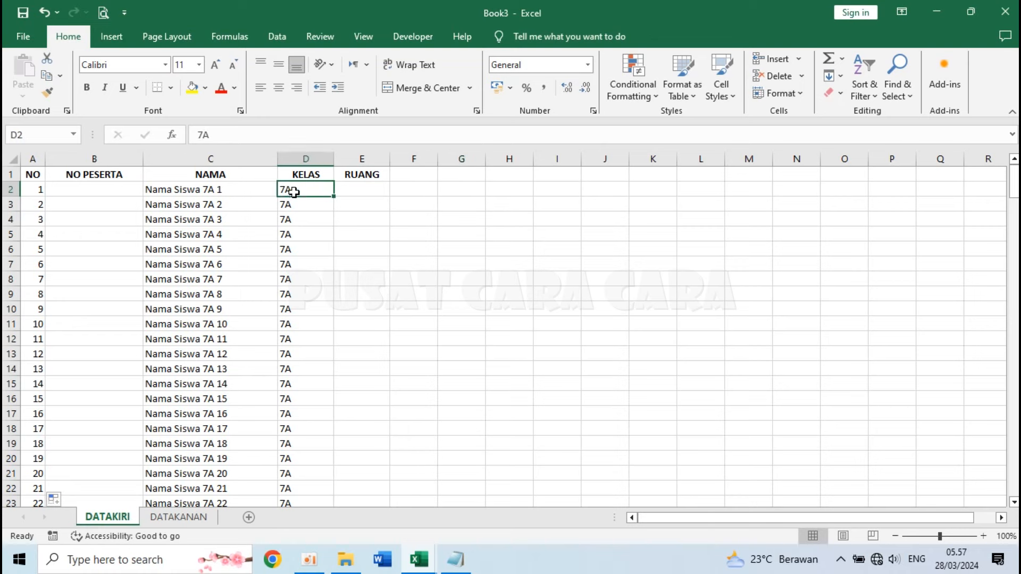
click(496, 191)
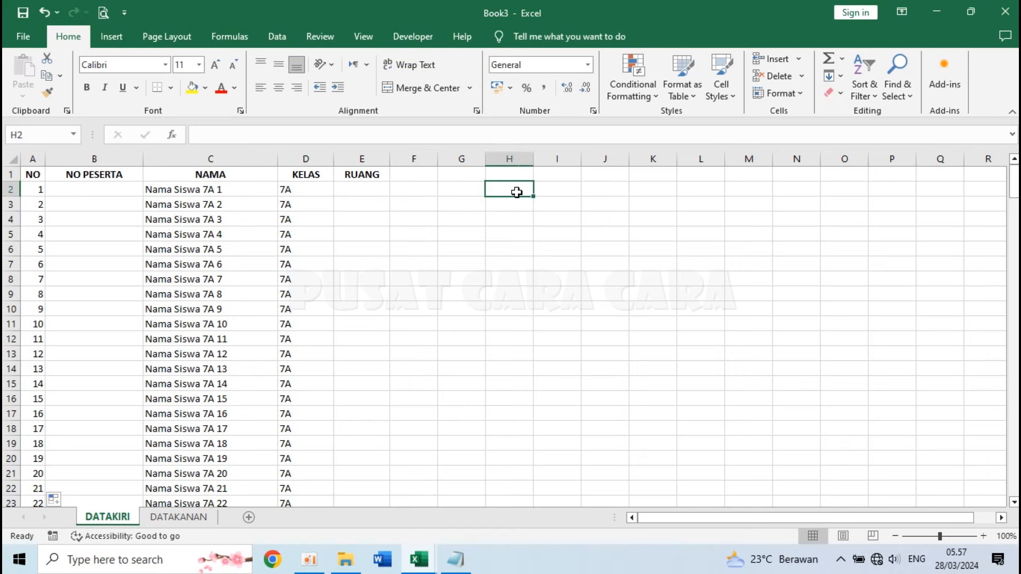
- Format helper cell G2 as Text and enter 001 with its leading zeros for the first 7A student
click(466, 193)
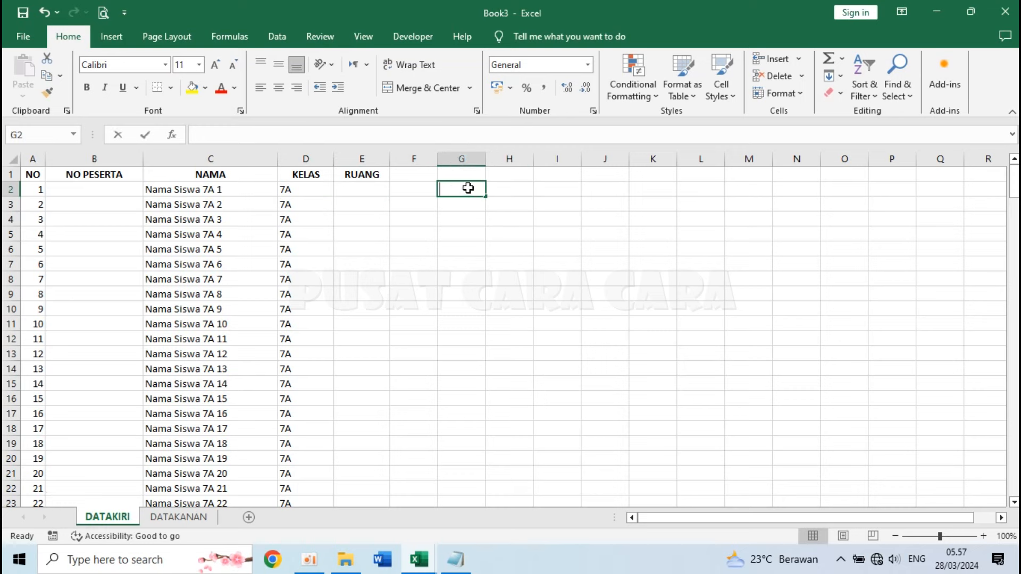
text(001)
key(Return)
click(469, 189)
click(587, 65)
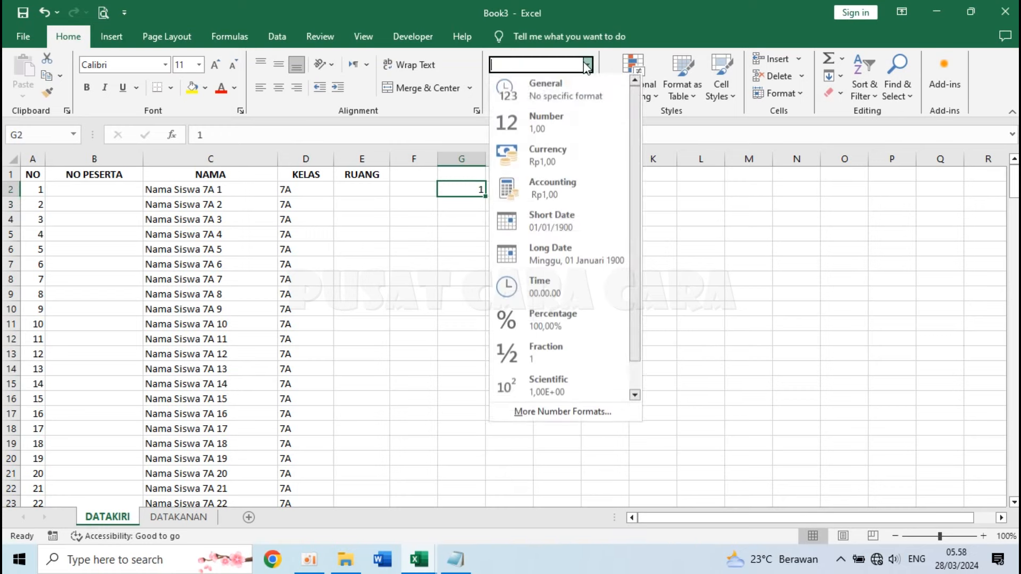
drag(636, 357, 637, 380)
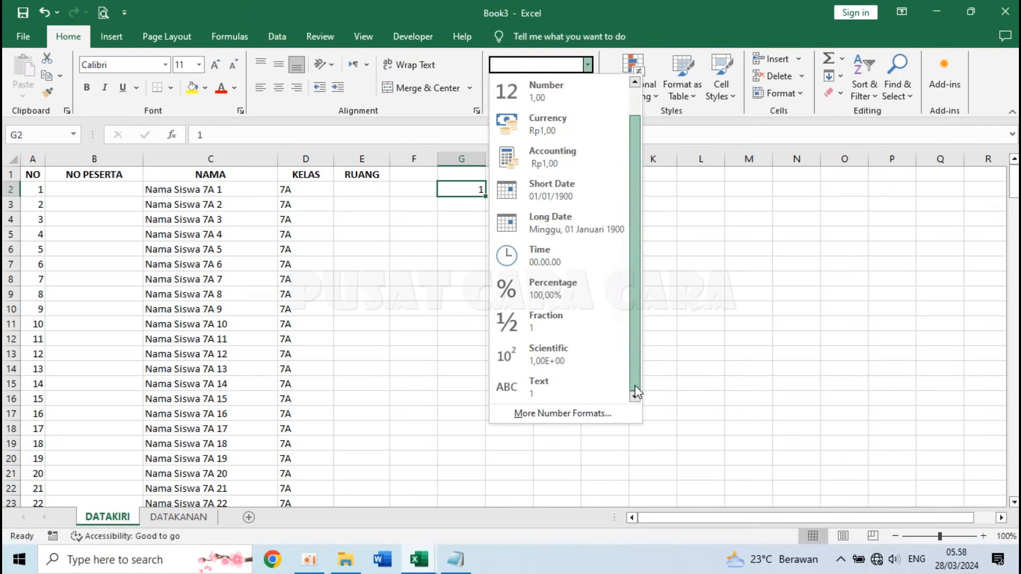
click(598, 388)
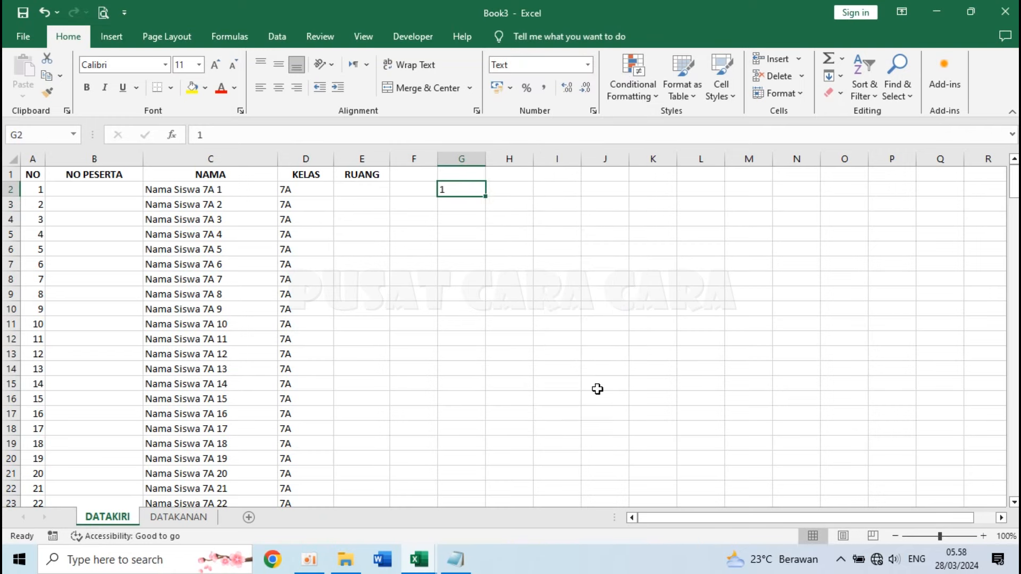
click(588, 65)
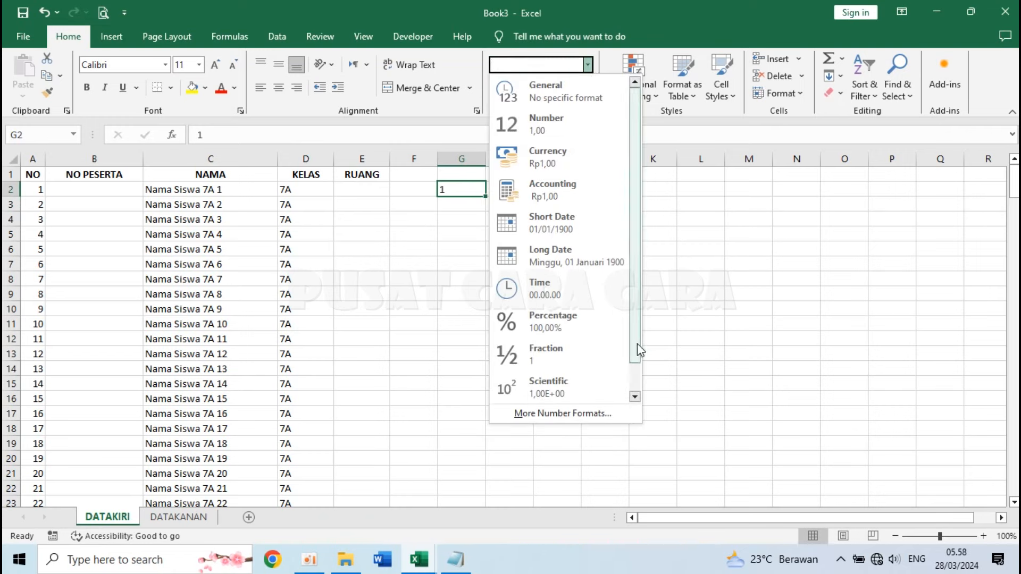
drag(638, 344, 645, 410)
click(594, 394)
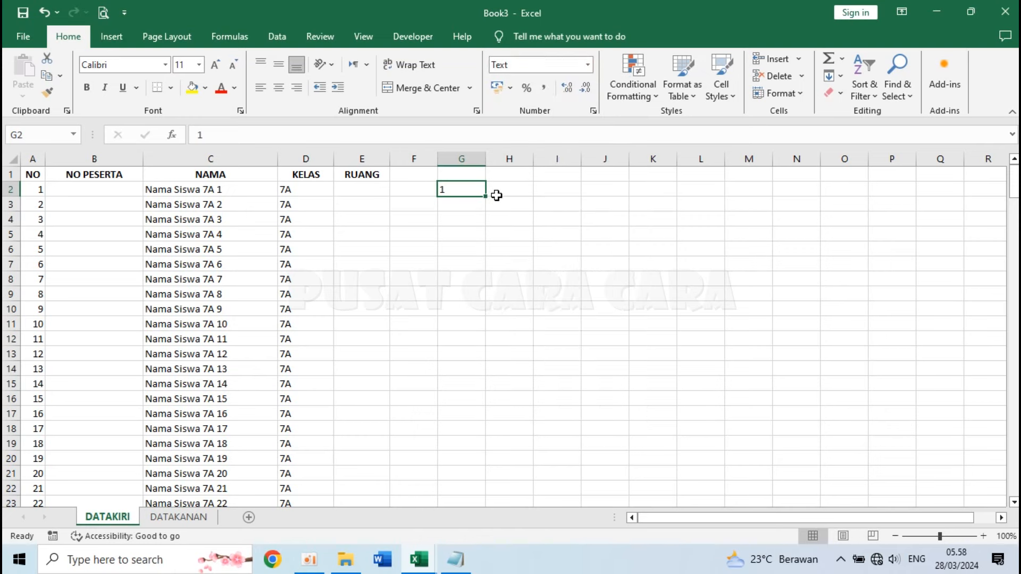
text(00)
key(Return)
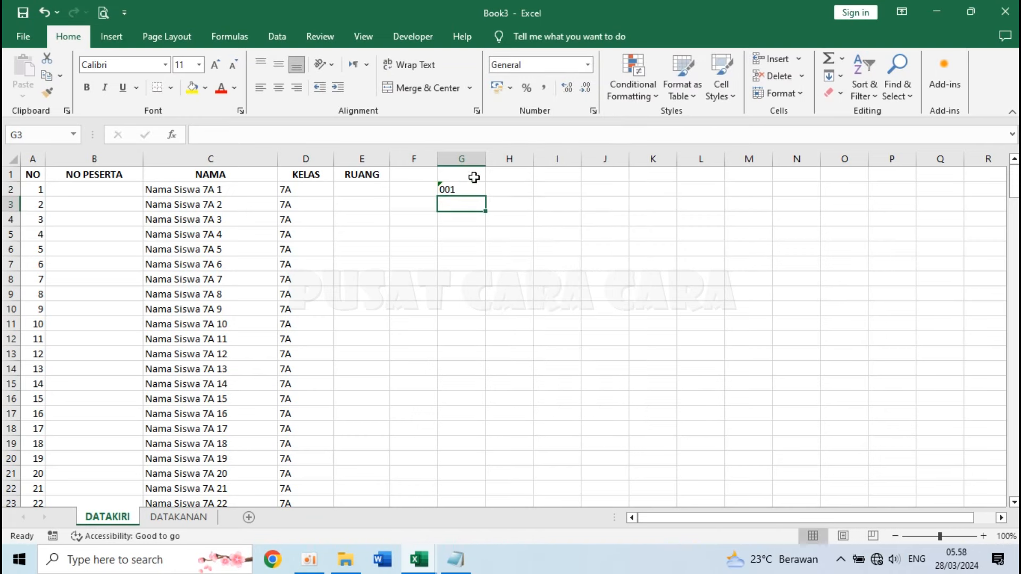
- Format G3 as Text, enter 002, and extend the G2:G3 series down to 141 in G142 for all class 7 students
click(587, 65)
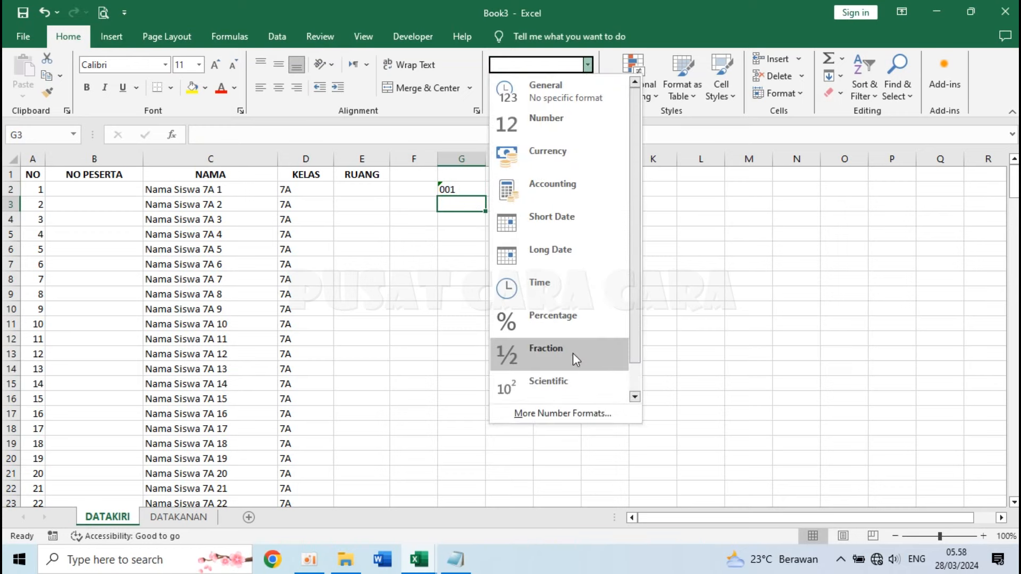
scroll(637, 375, down, 1)
click(612, 381)
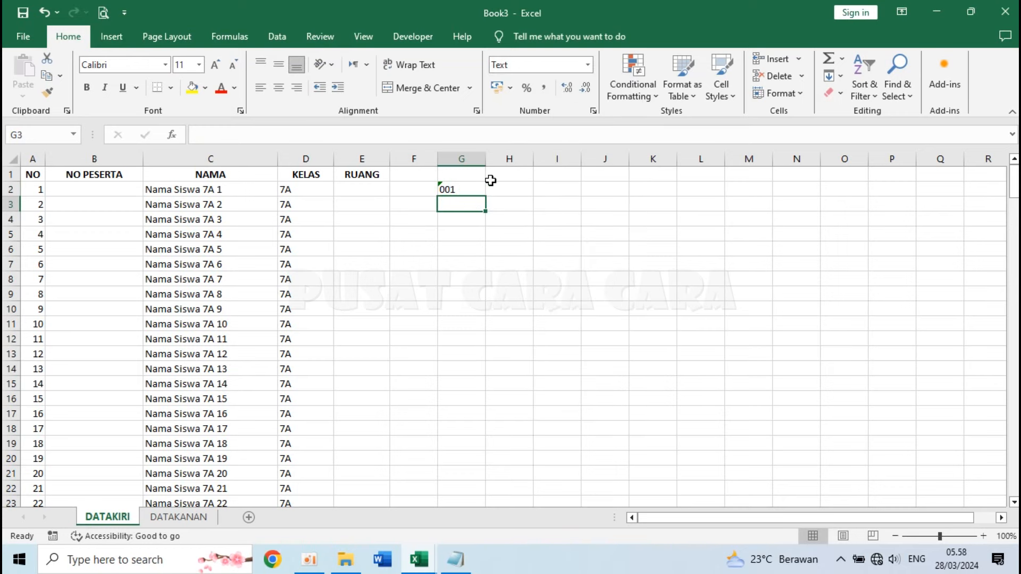
text(002)
key(Return)
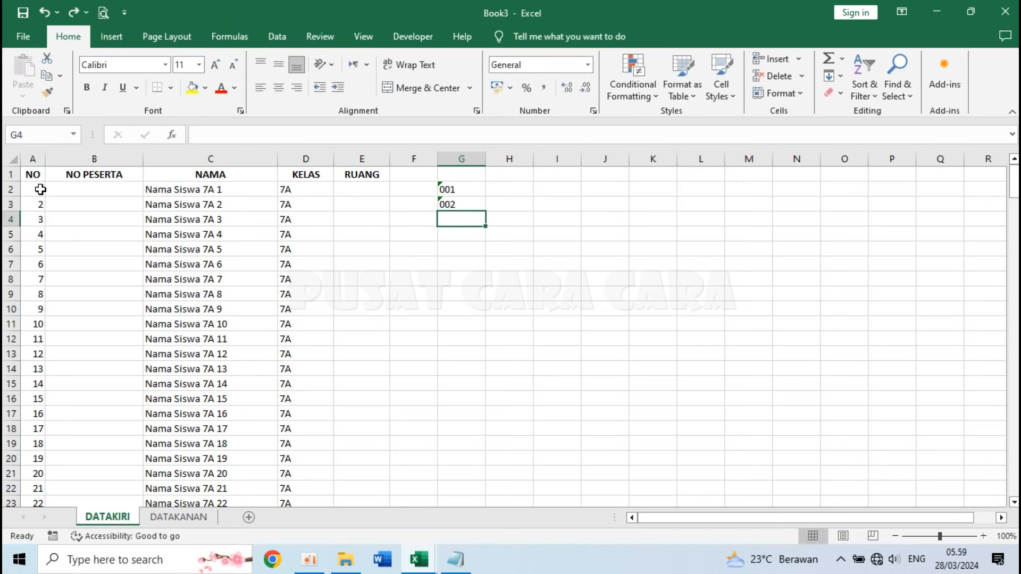
drag(463, 188, 463, 202)
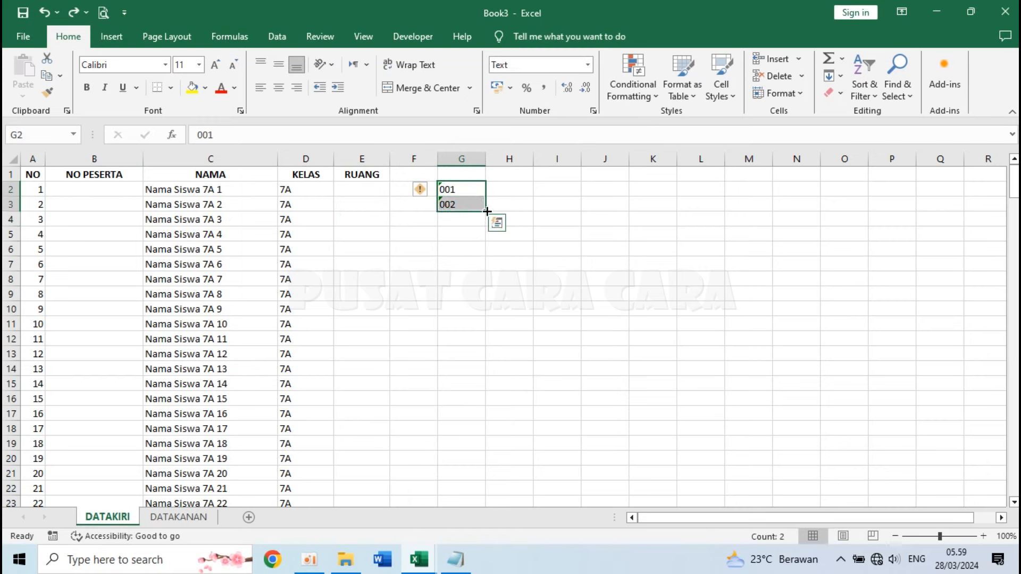
drag(484, 212, 444, 297)
- Format G143:G144, beside the first two 8A students, as Text
click(462, 311)
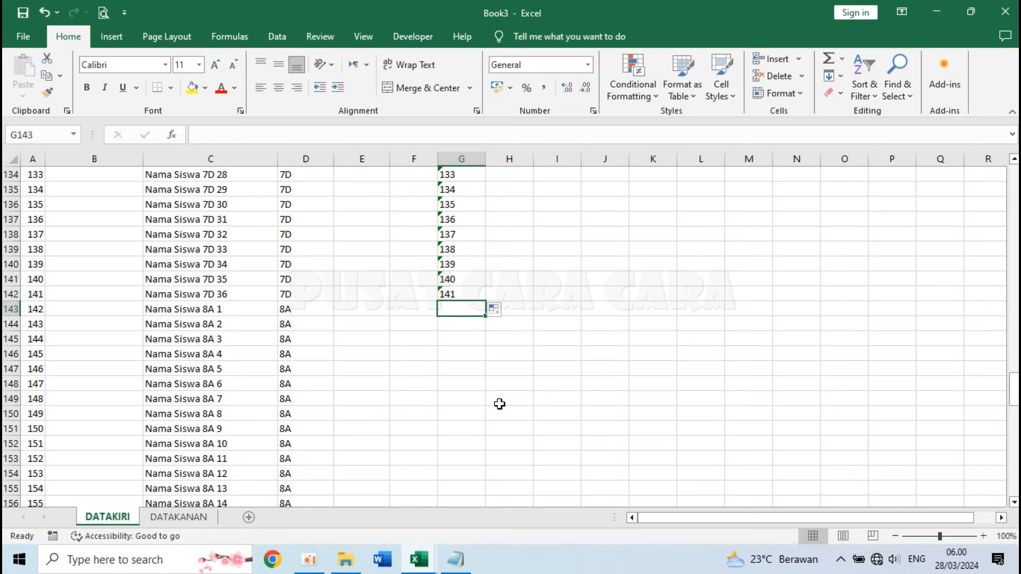
click(331, 306)
click(460, 310)
drag(462, 309, 460, 325)
click(587, 64)
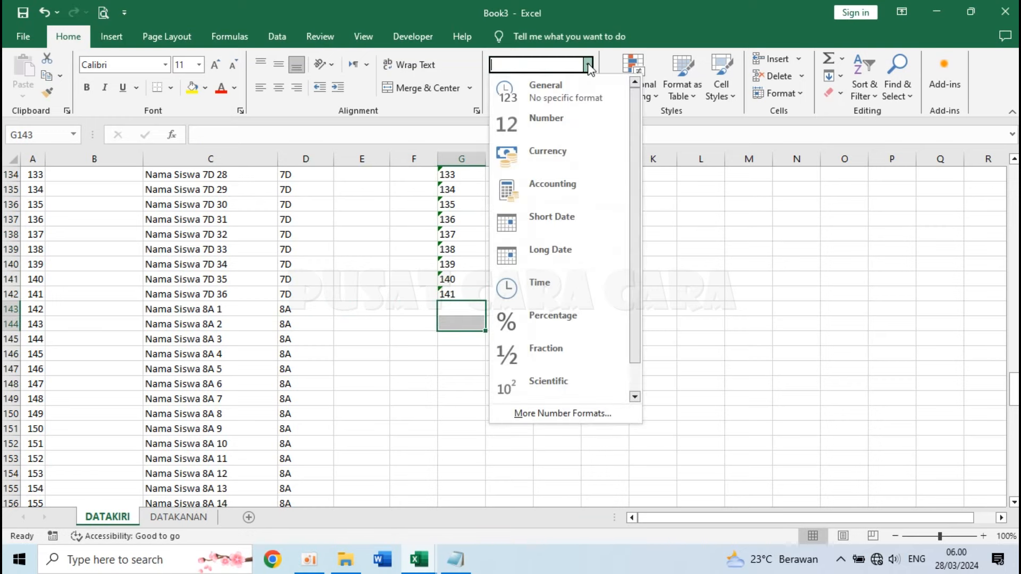
scroll(633, 346, down, 1)
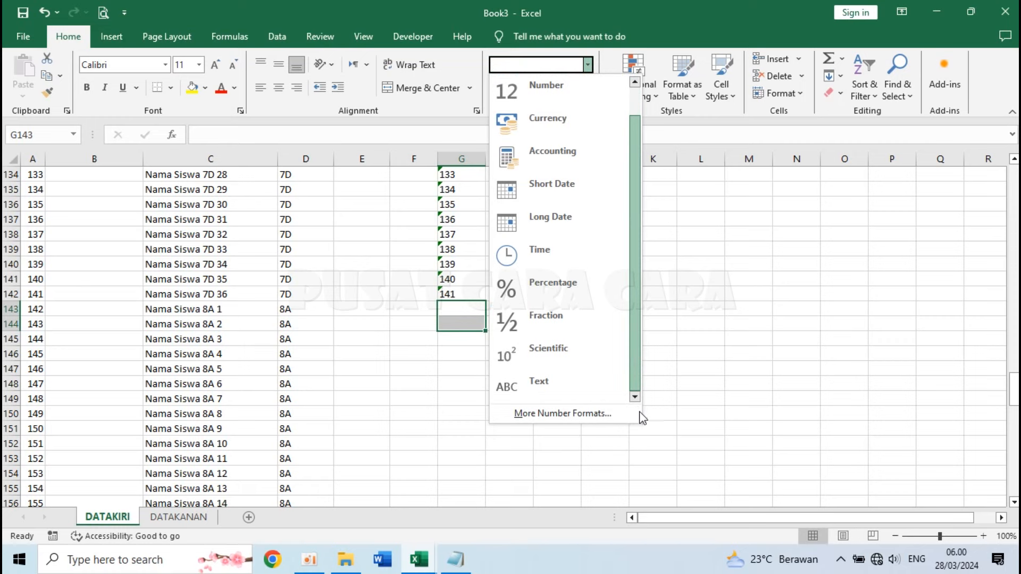
click(579, 394)
- Enter 001 and 002 in G143:G144 and extend the series down to 071 in G213 for the class 8 students
click(471, 307)
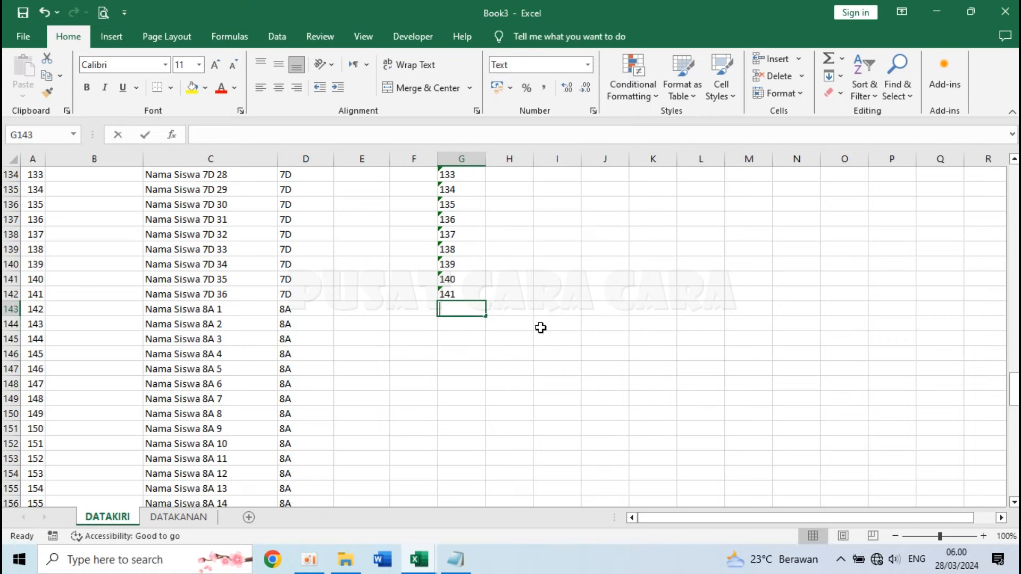
text(001)
key(Return)
text(00)
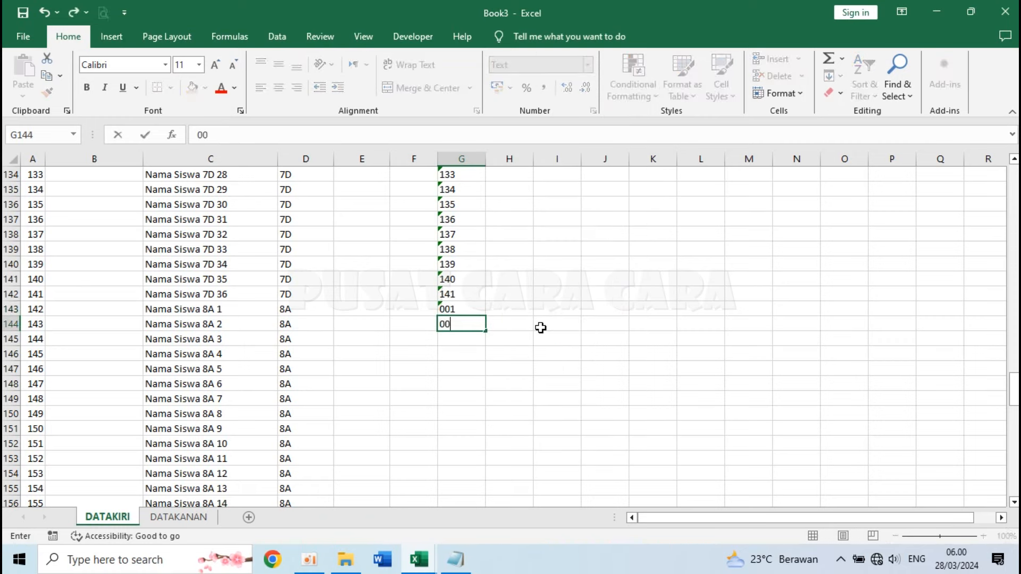
text(2)
key(Return)
drag(462, 309, 463, 319)
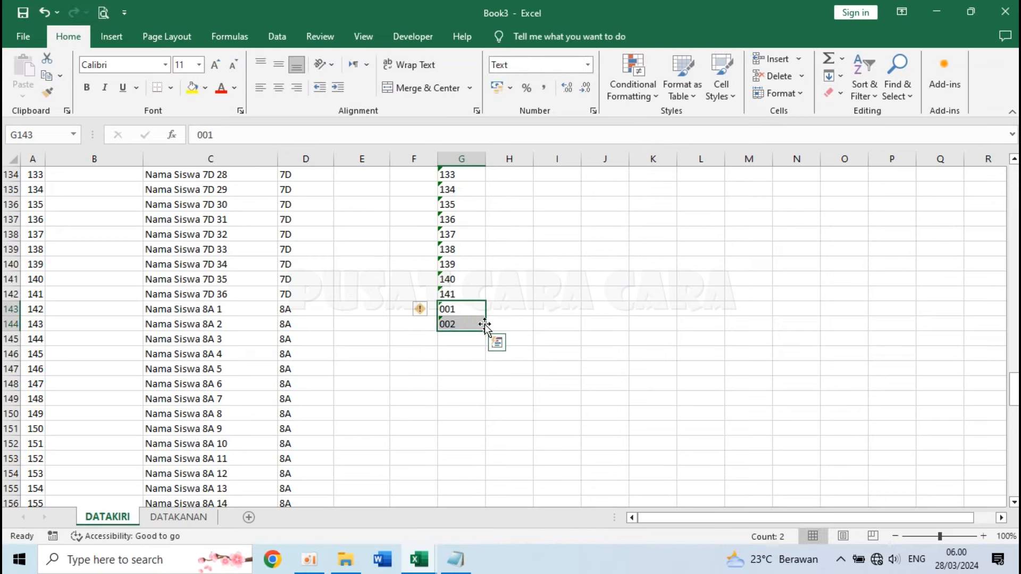
drag(486, 331, 456, 484)
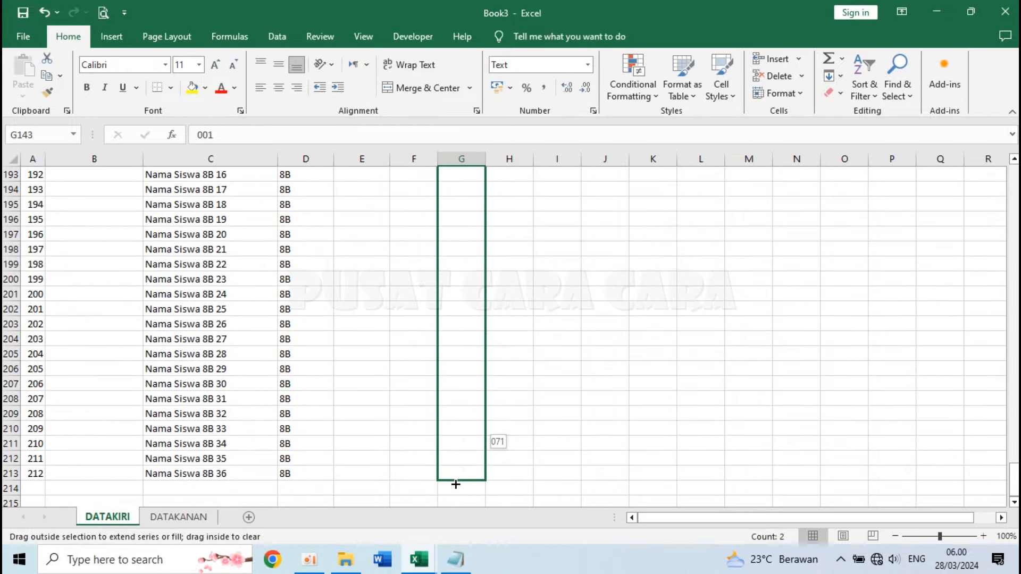
drag(456, 484, 455, 468)
click(463, 459)
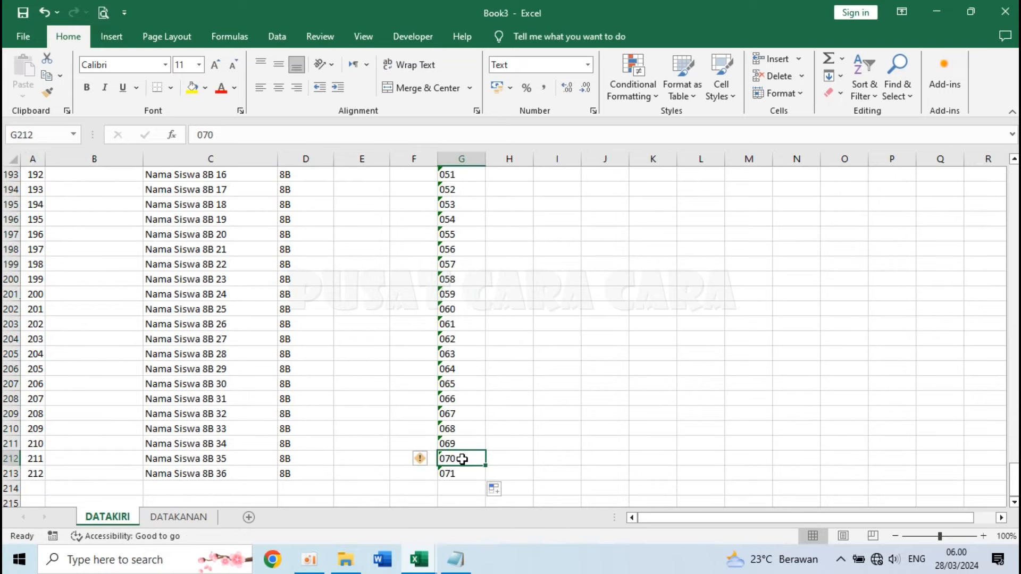
- Enter the formula =G2&"/"&D2&"/PSAT/2024" in helper cell H2 to compose the first 7A student's participant number
scroll(463, 459, up, 15)
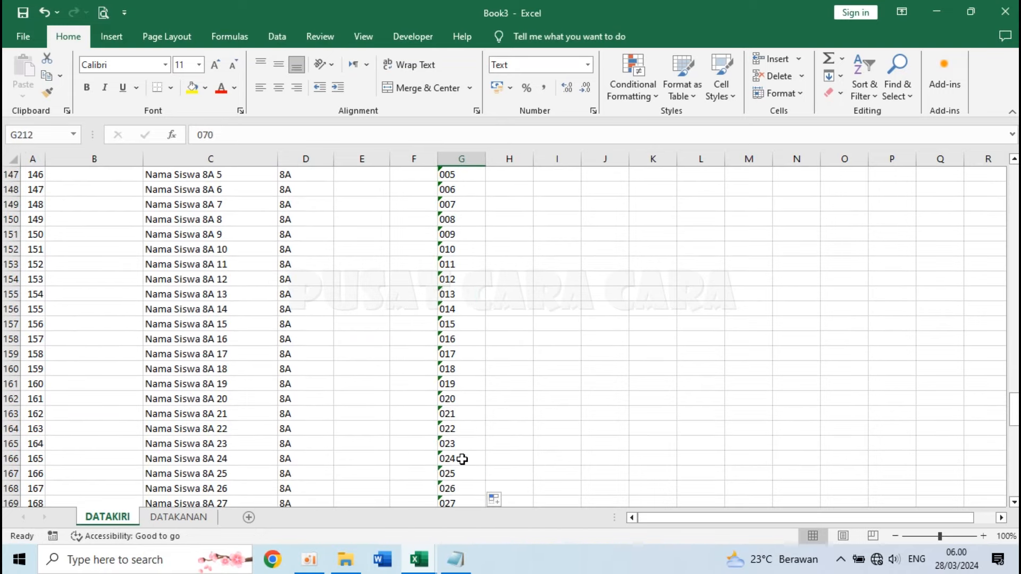
key(ctrl+Home)
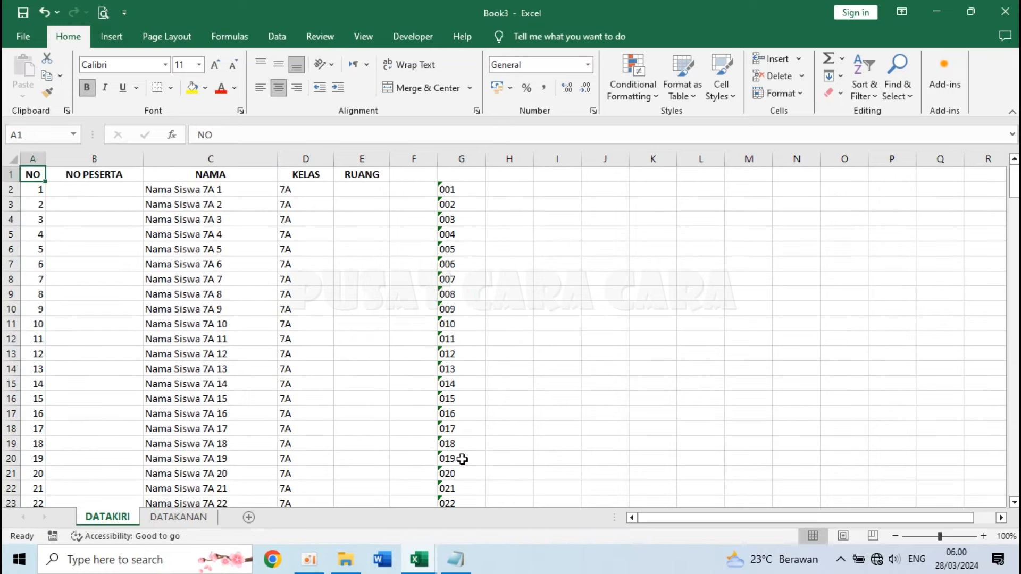
click(503, 186)
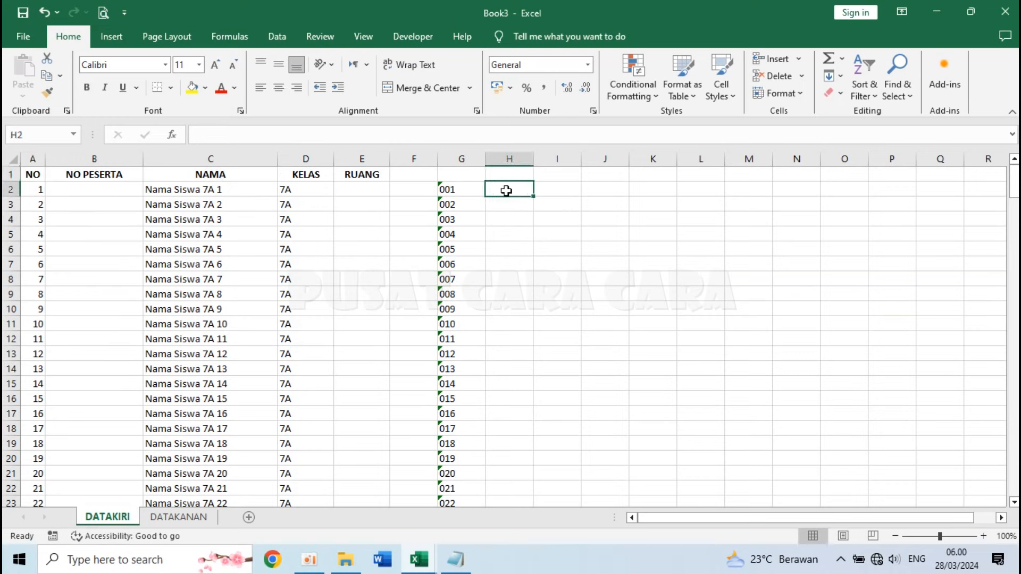
text(=)
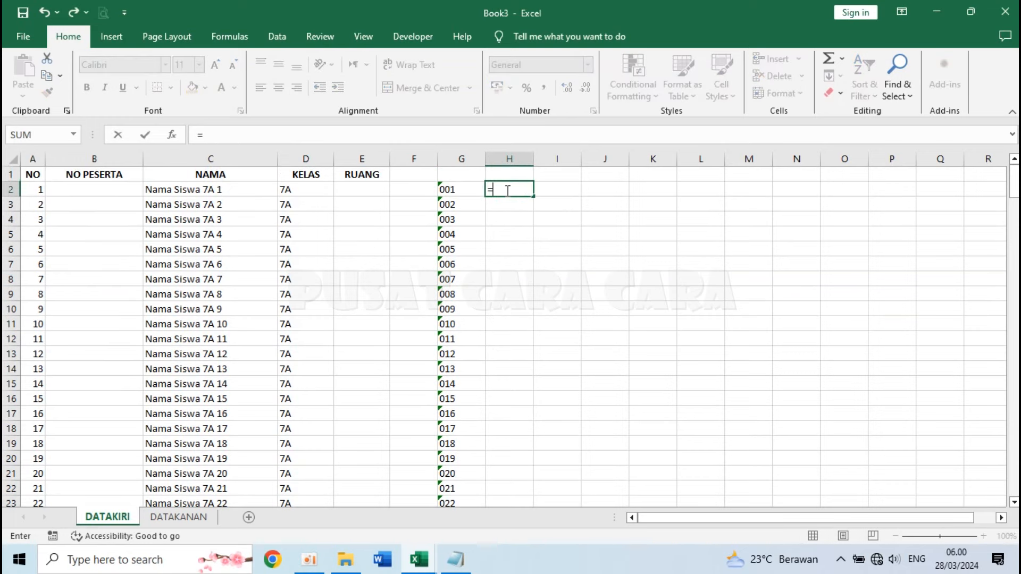
click(456, 190)
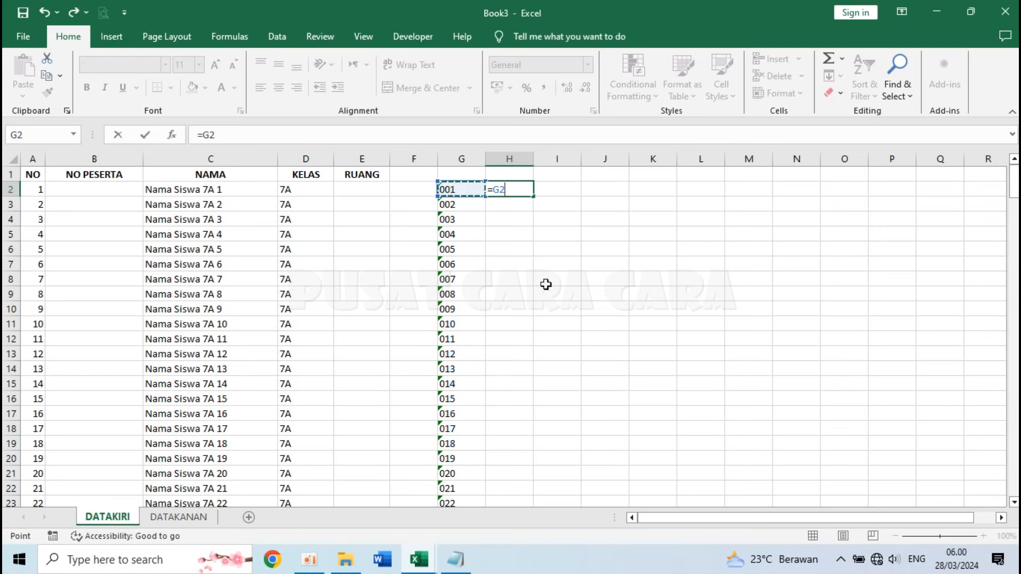
text(&"/"&)
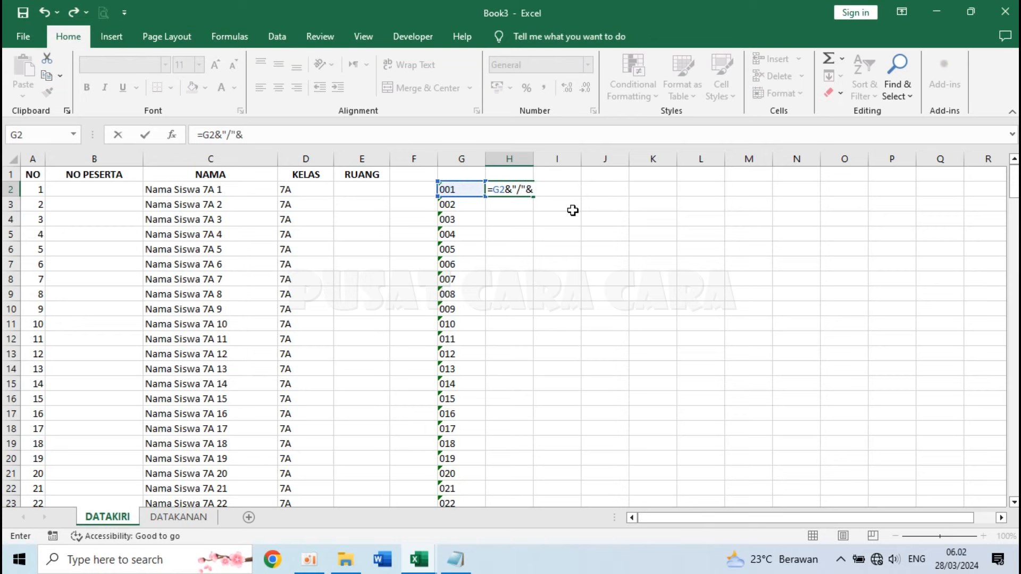
click(308, 190)
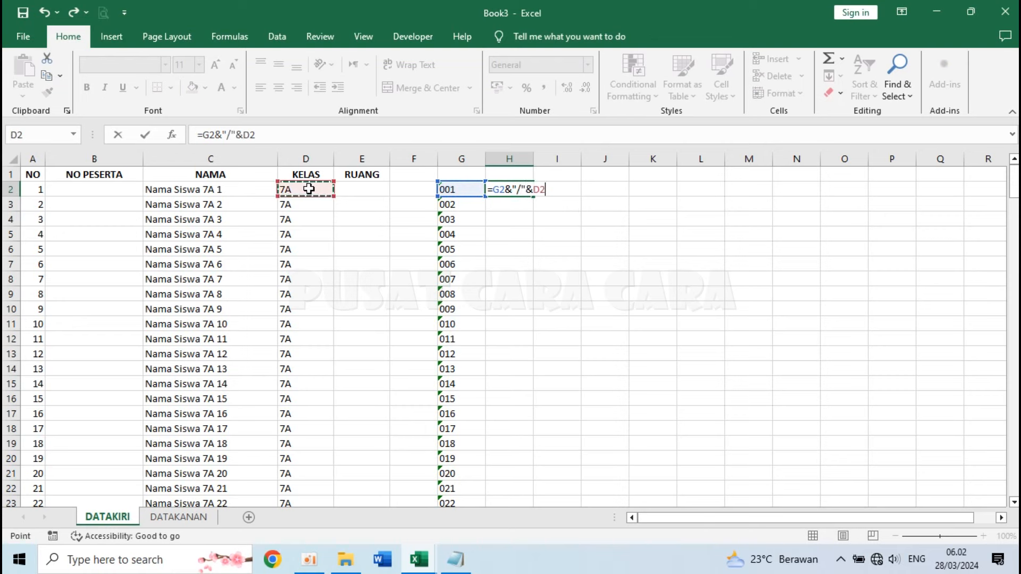
text(&"/)
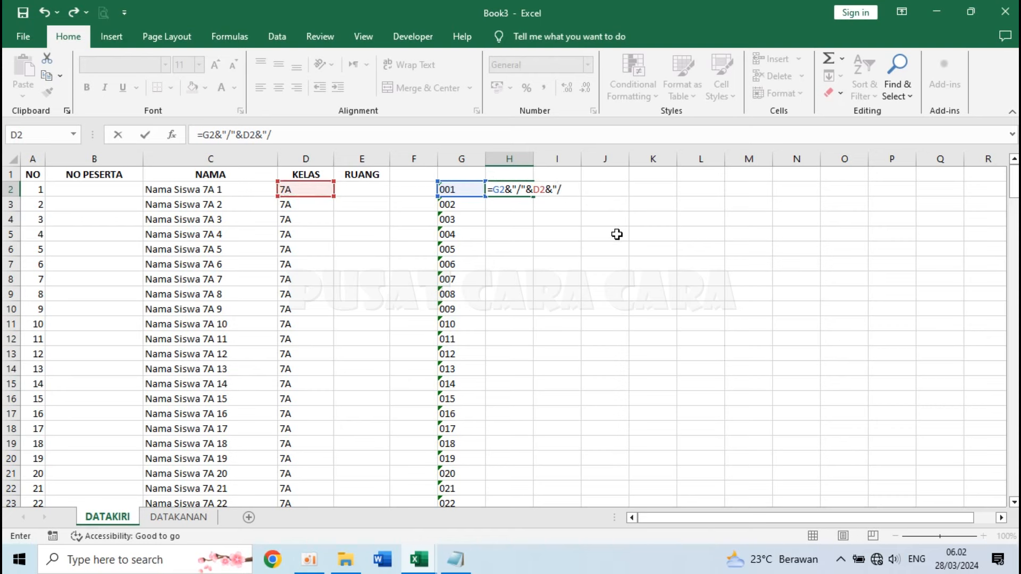
text(p)
key(BackSpace)
text(PSAT/2024)
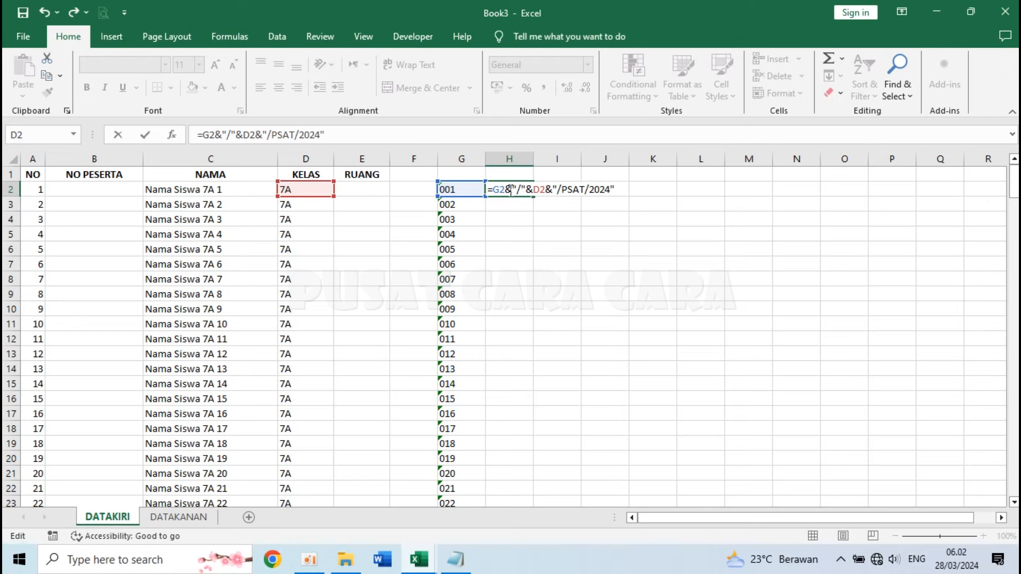
drag(499, 190, 508, 190)
click(495, 189)
click(519, 188)
double_click(540, 190)
drag(557, 190, 617, 191)
key(Return)
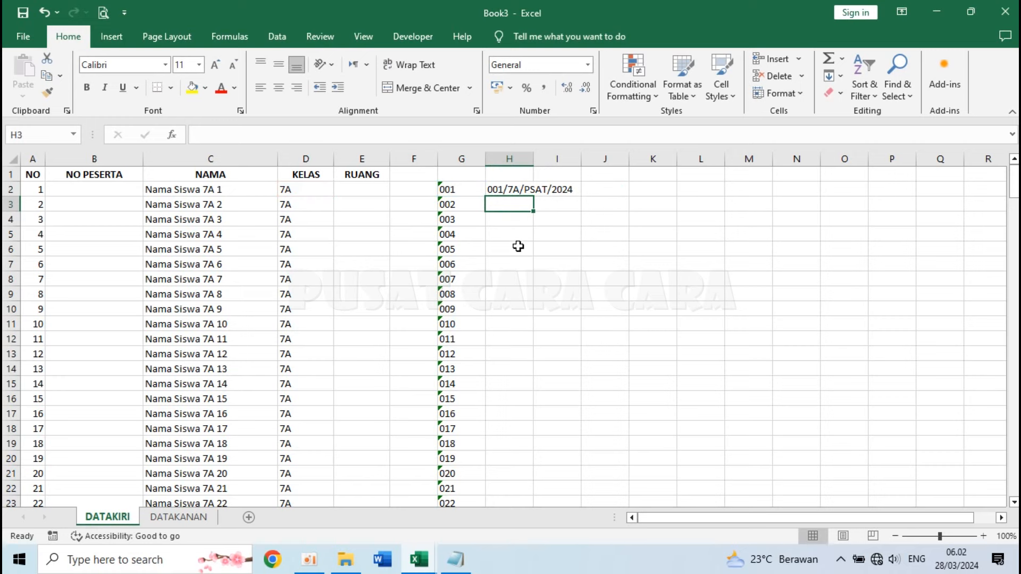
- Fill the participant number formula from H2 down to H213 for all students
click(509, 189)
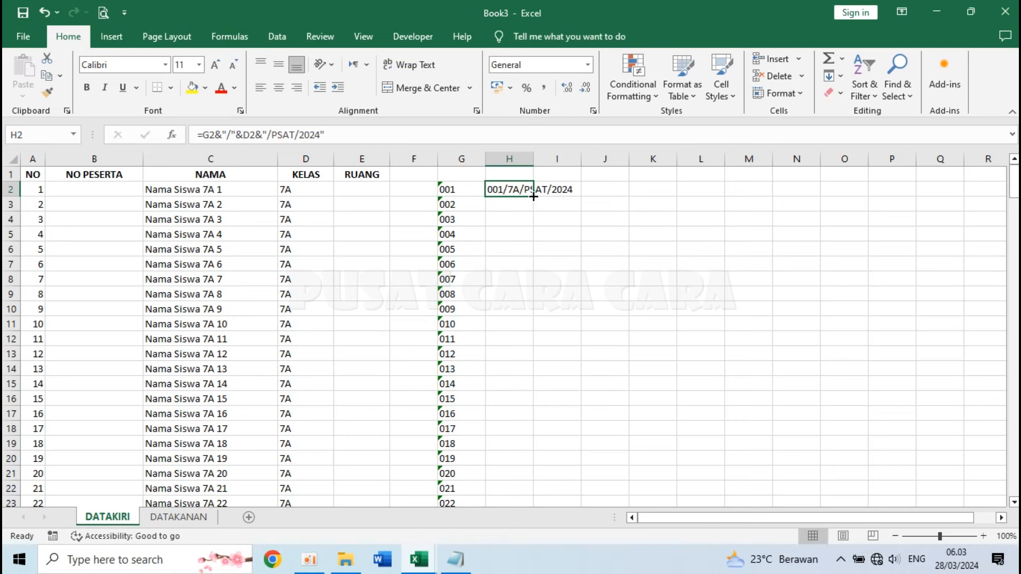
mouse_move(533, 196)
mouse_down()
mouse_move(541, 269)
mouse_move(535, 194)
mouse_up()
double_click(533, 196)
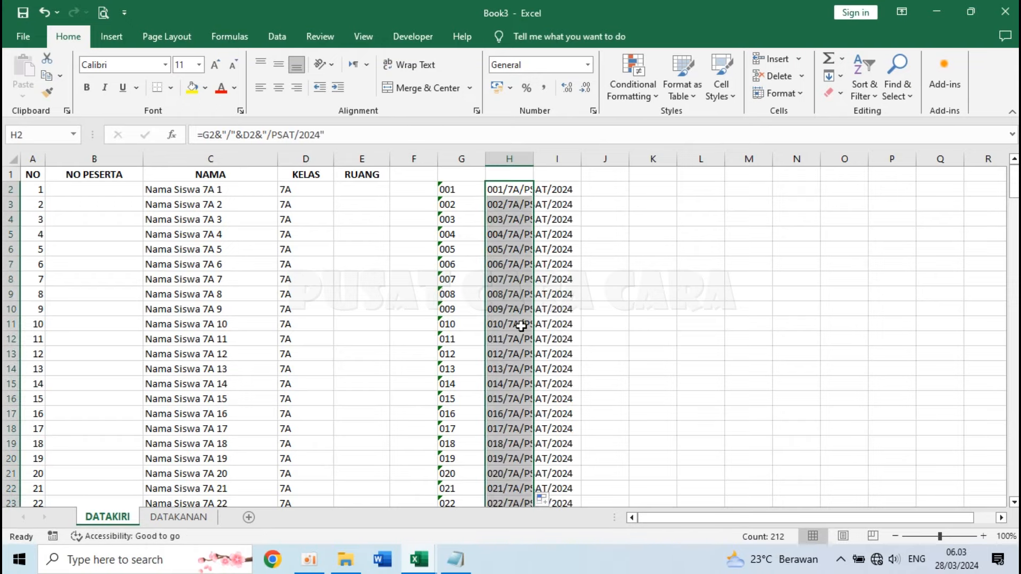
scroll(521, 326, down, 20)
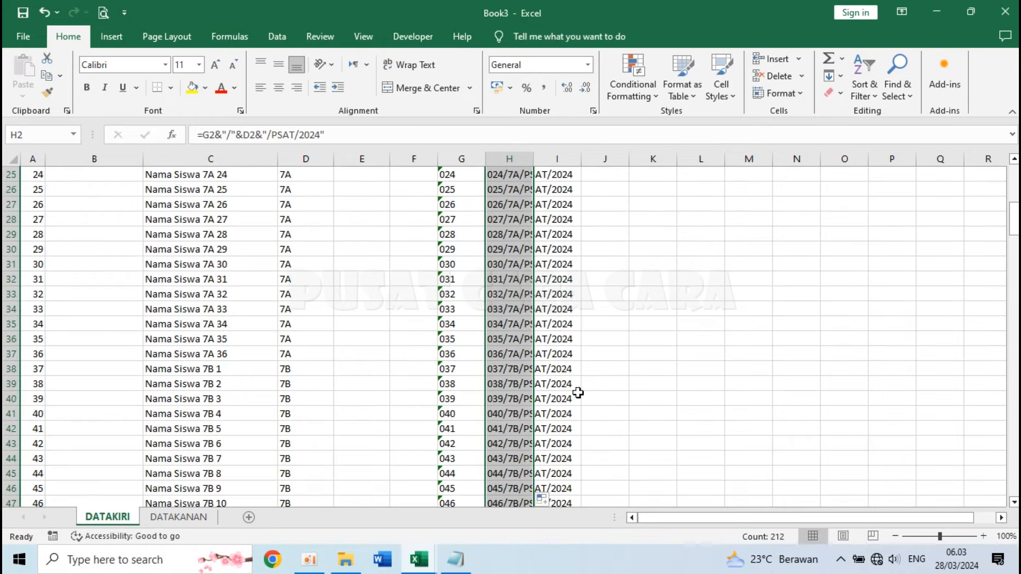
click(533, 397)
scroll(524, 388, up, 8)
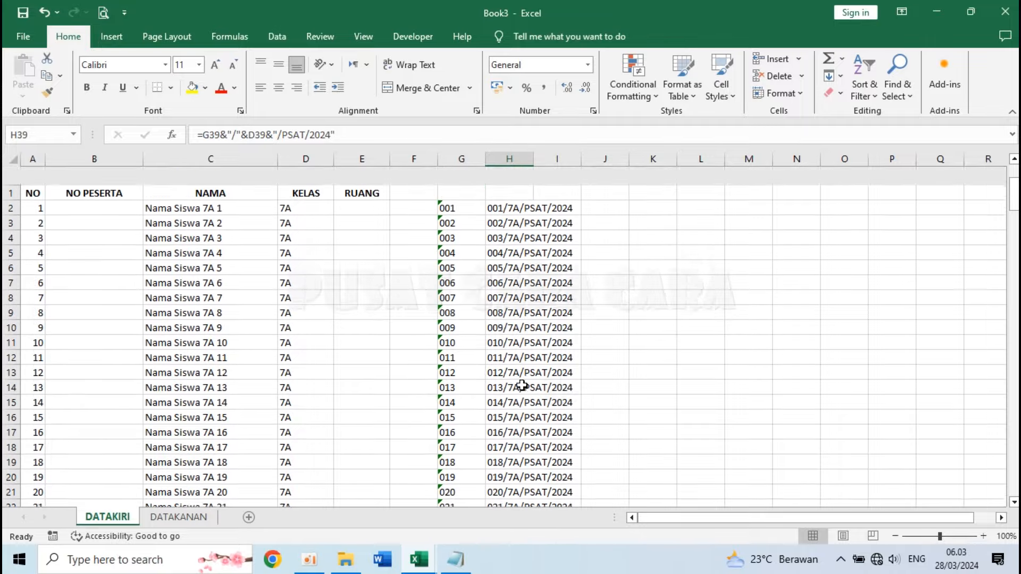
click(508, 189)
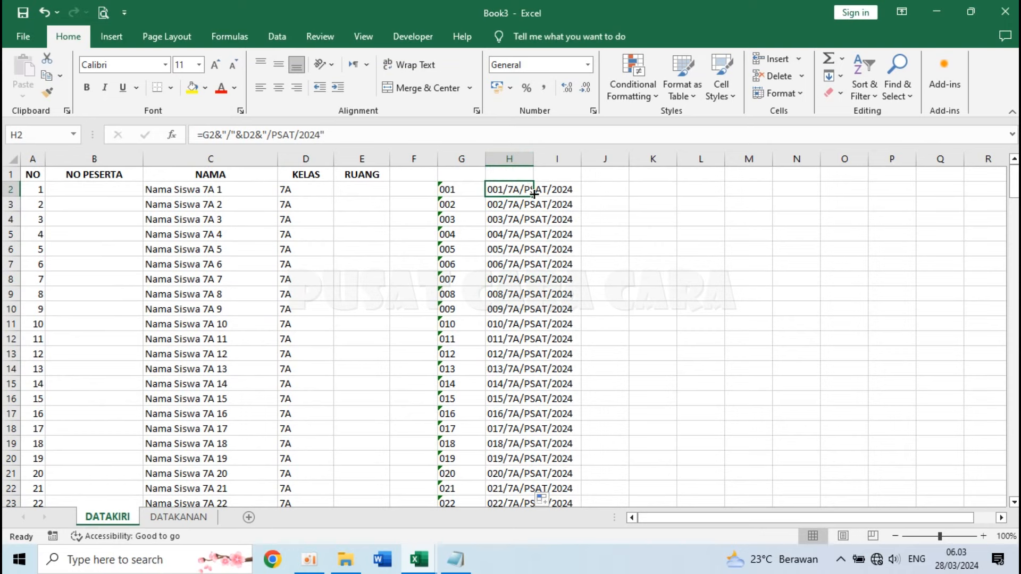
double_click(534, 195)
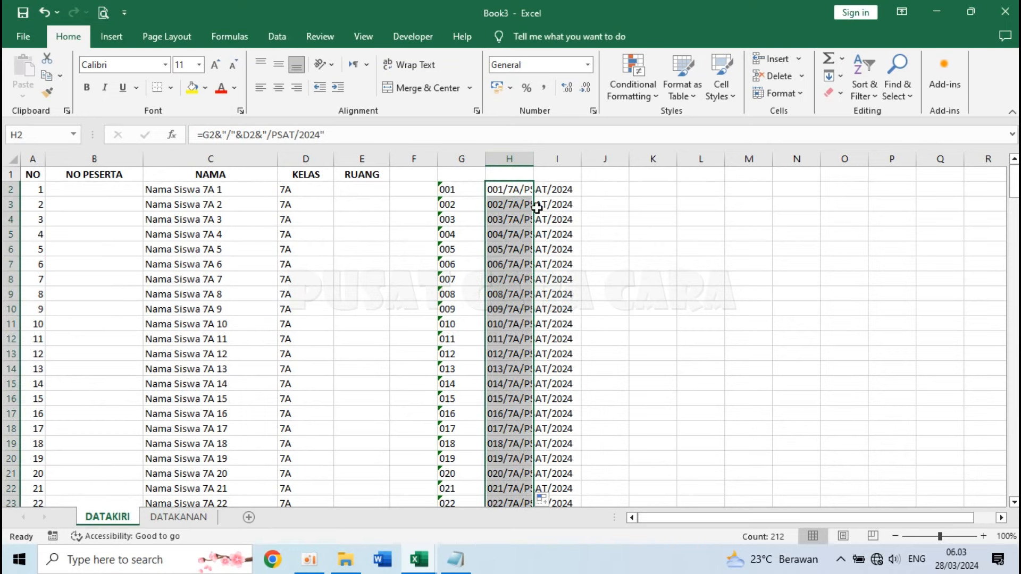
- Copy the generated numbers in H2:H213 and paste them as values only into the NO PESERTA column starting at B2
key(ctrl+c)
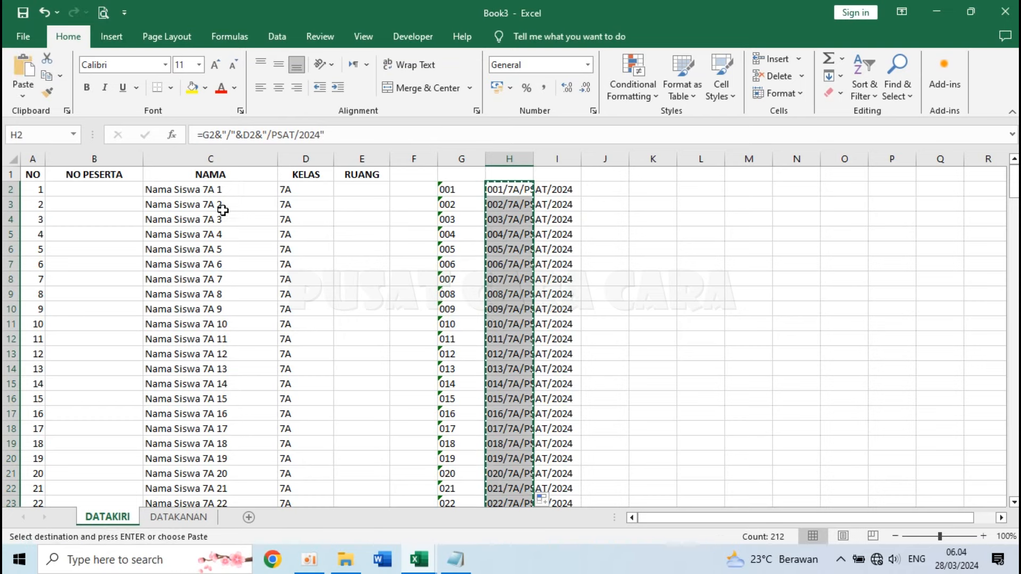
click(122, 190)
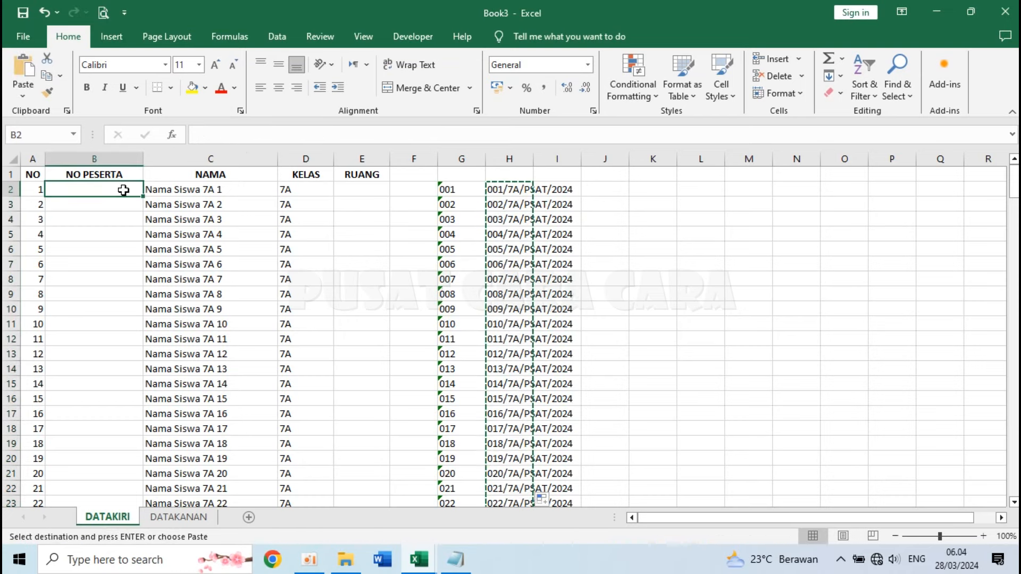
click(24, 93)
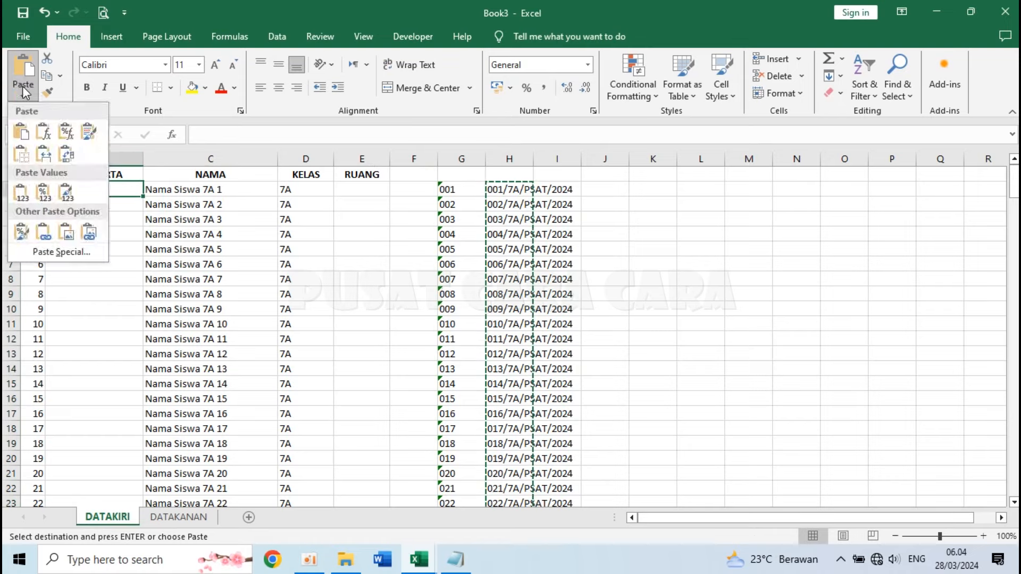
click(22, 193)
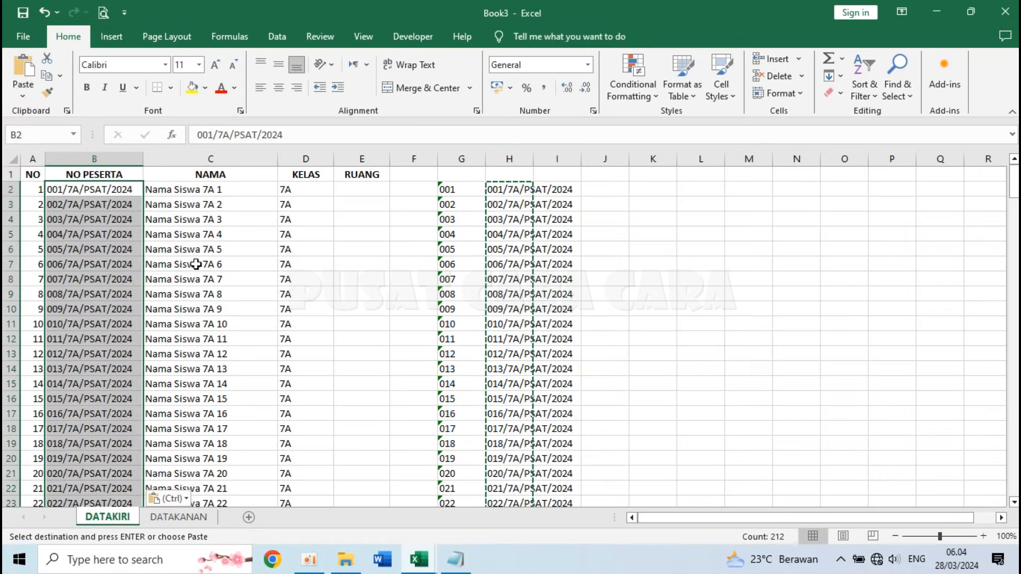
click(86, 218)
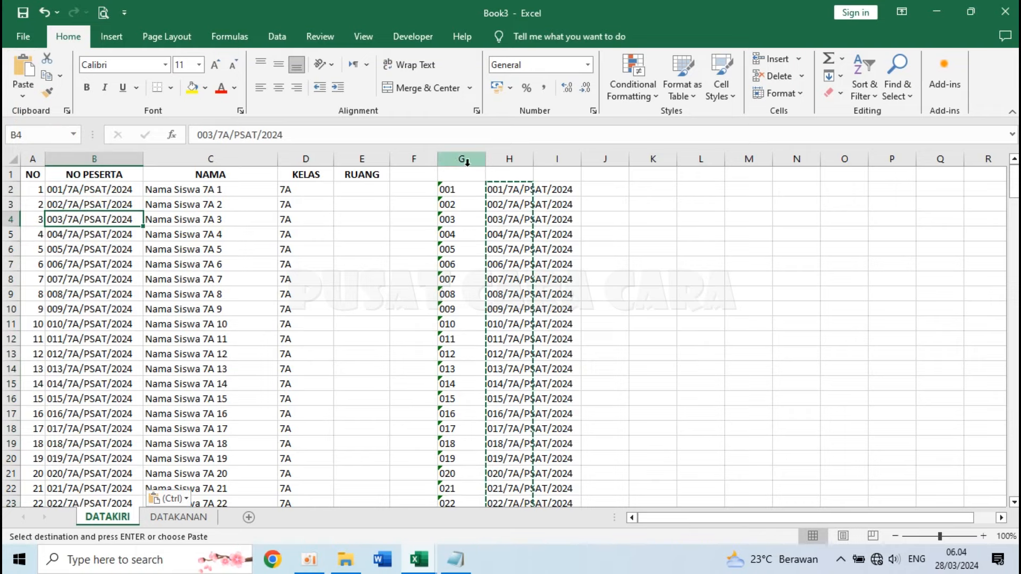
- Remove the helper data in columns G and H from the DATAKIRI sheet
drag(467, 163, 520, 154)
right_click(514, 160)
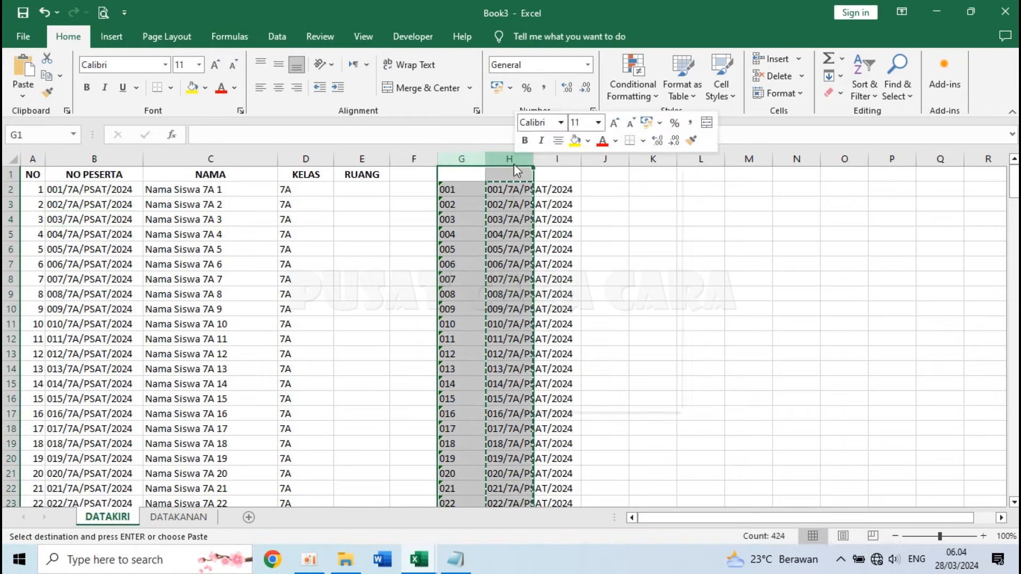
click(576, 312)
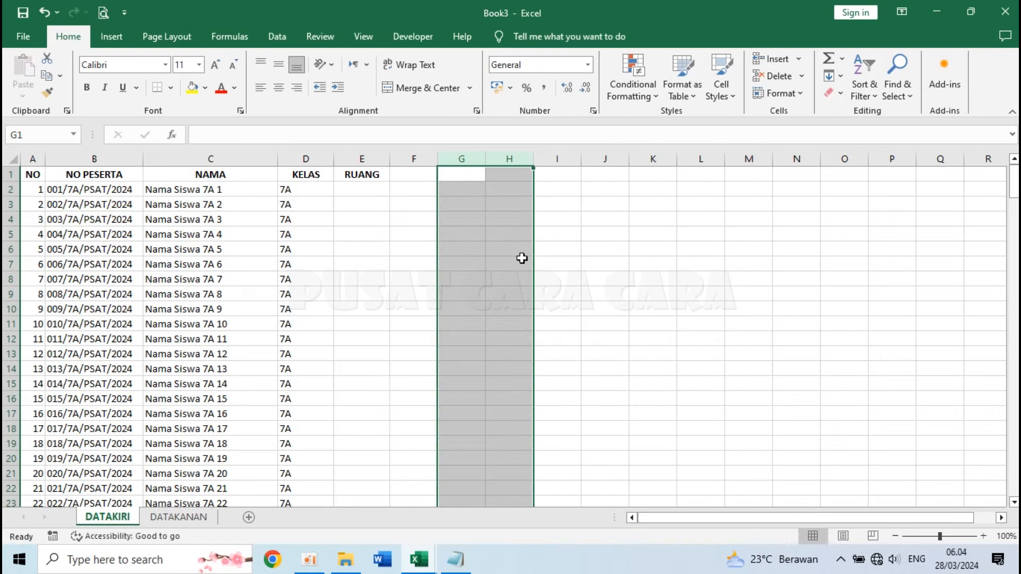
click(573, 276)
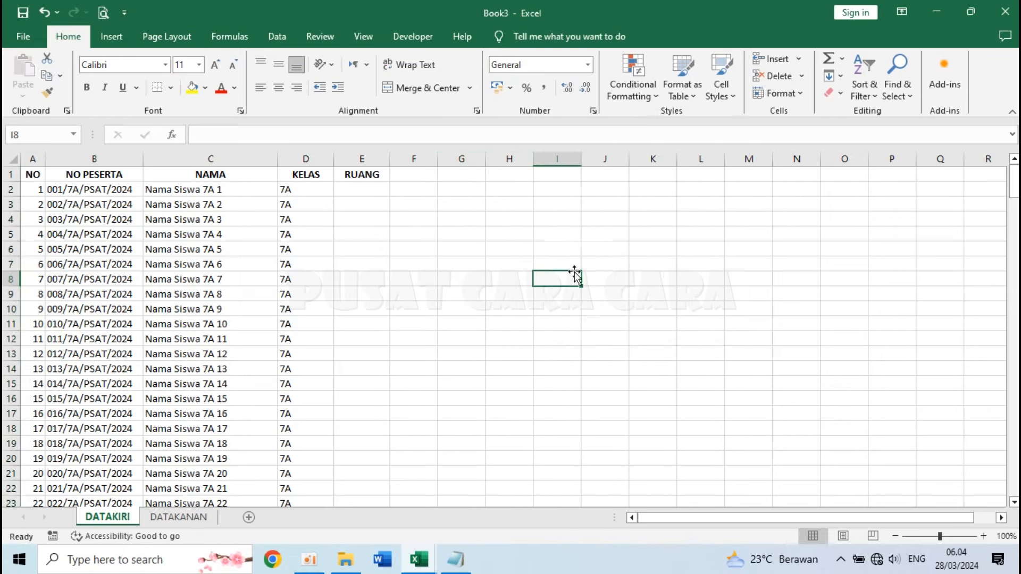
click(470, 358)
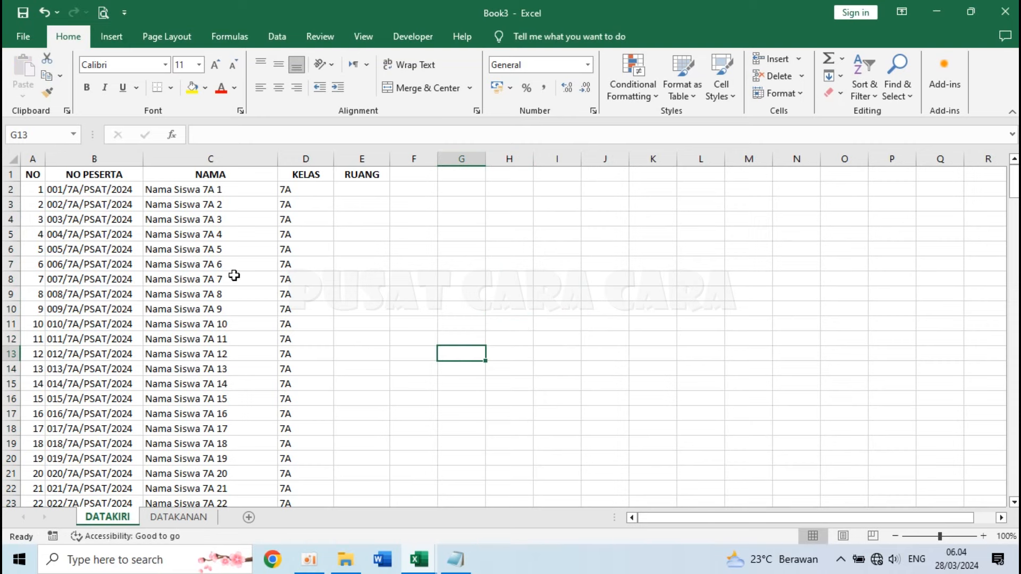
click(425, 326)
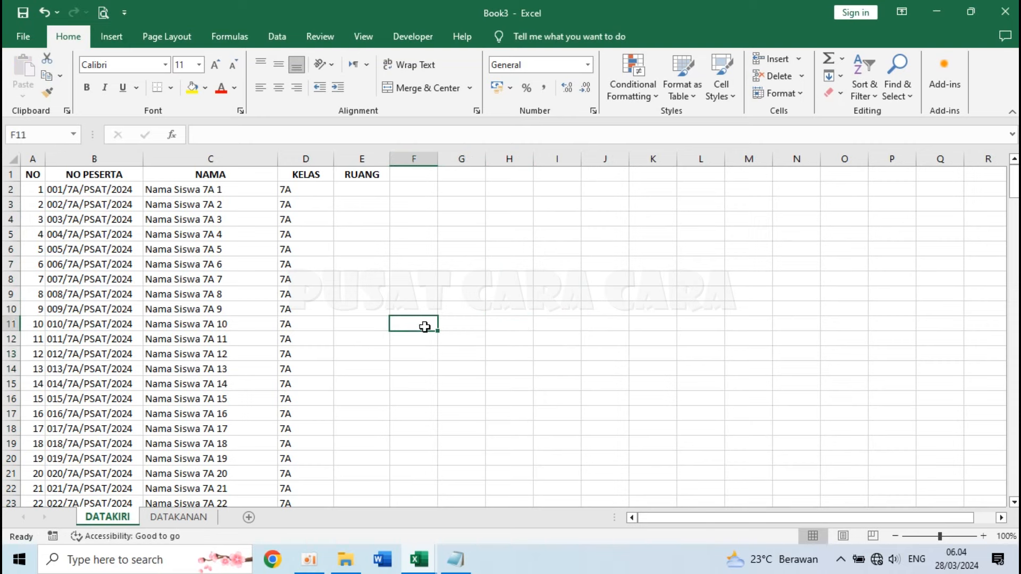
- Define the workbook-scoped name DATAKIRI for the table range A1:E213, including its header row
click(35, 175)
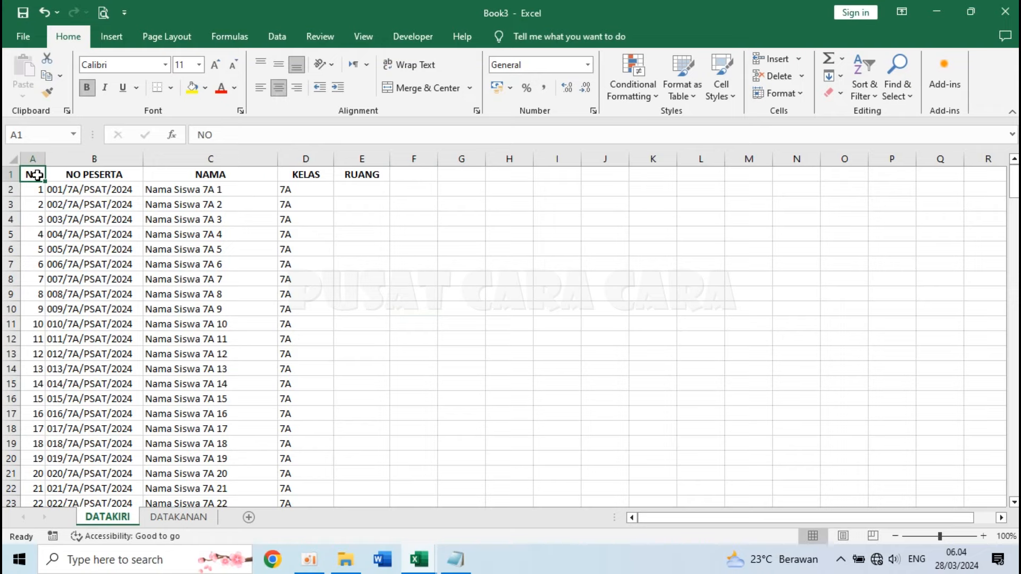
drag(35, 175, 348, 460)
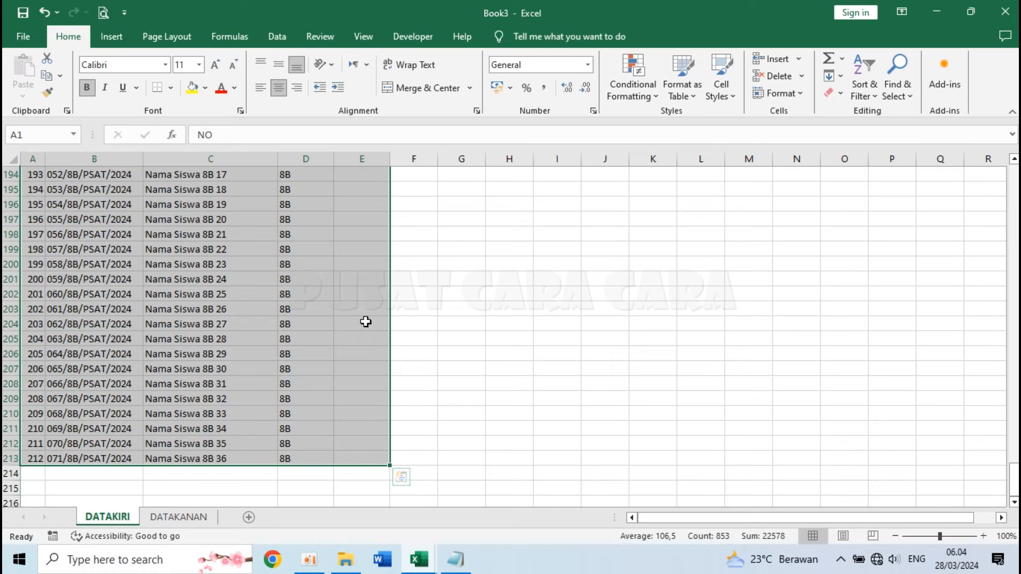
click(244, 43)
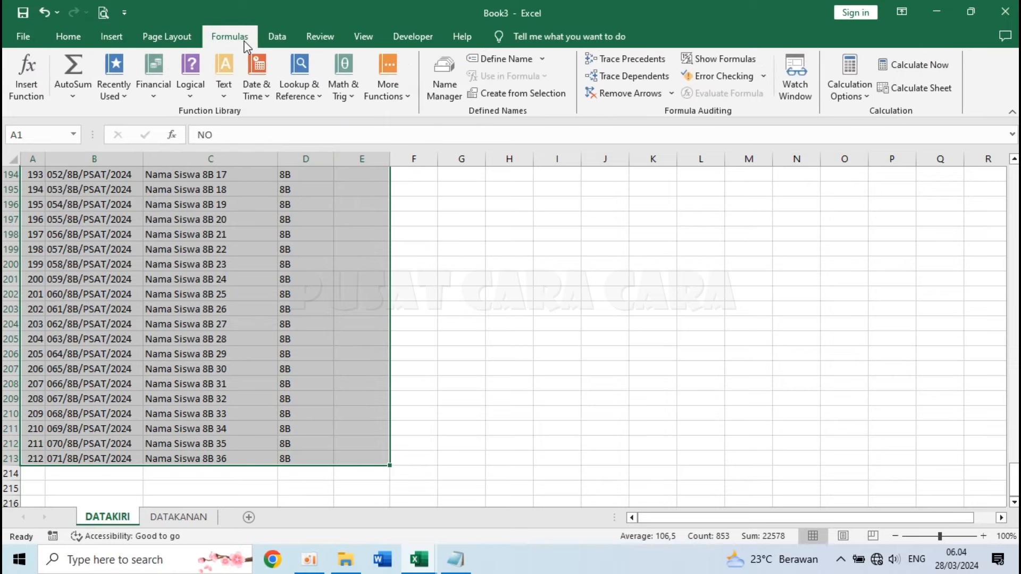
click(500, 60)
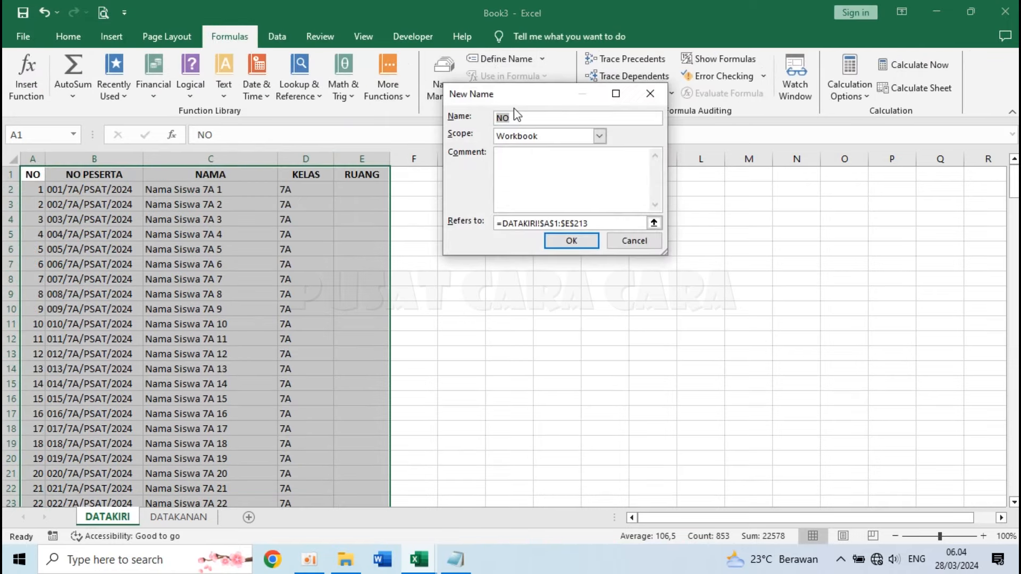
text(DATAKIRI)
click(569, 242)
click(451, 262)
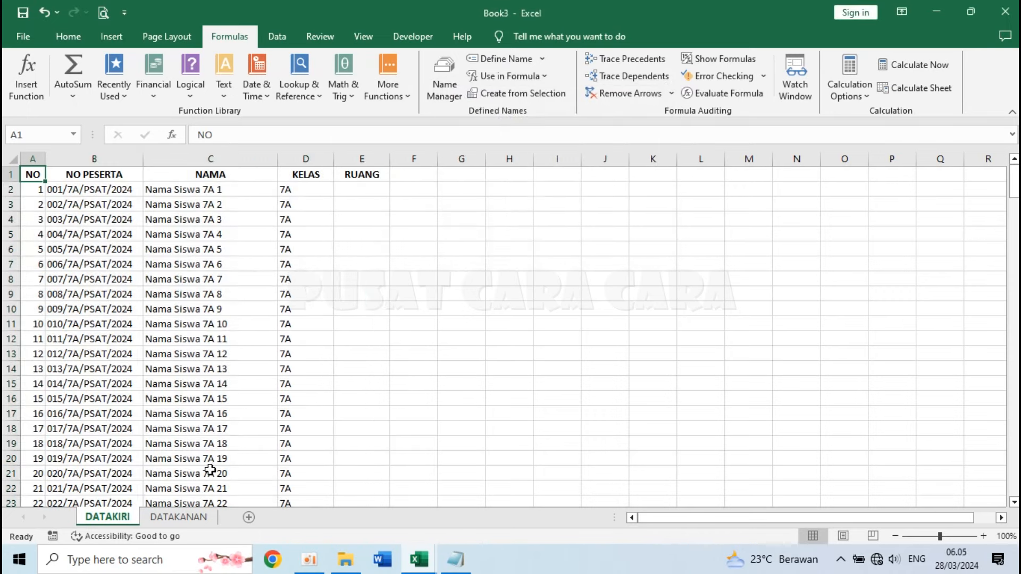
- Open the DATAKANAN sheet, switch to the Contoh Data Siswa workbook, and check the second-column class list beside the table on KLS-7
click(170, 518)
click(326, 339)
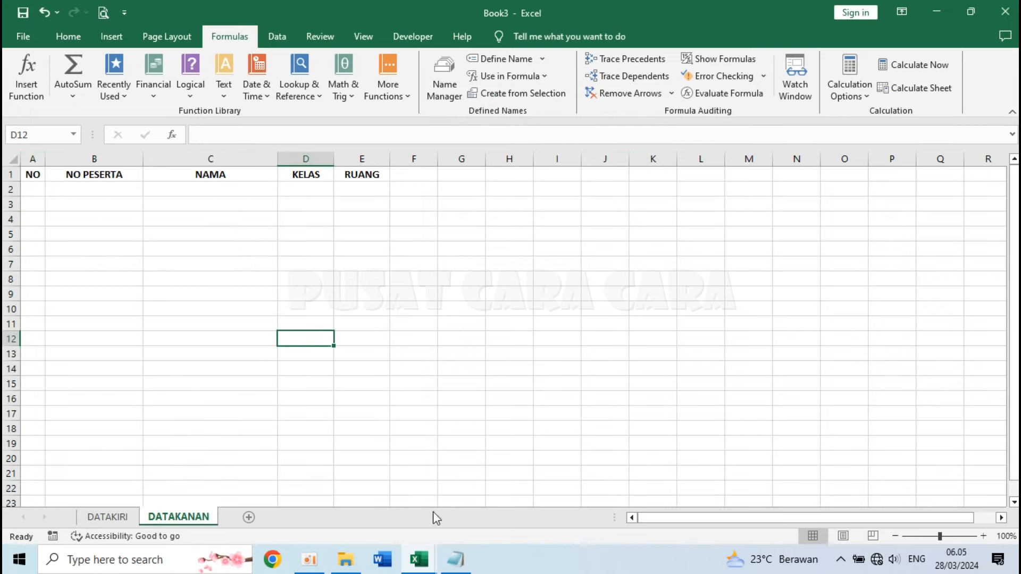
click(419, 560)
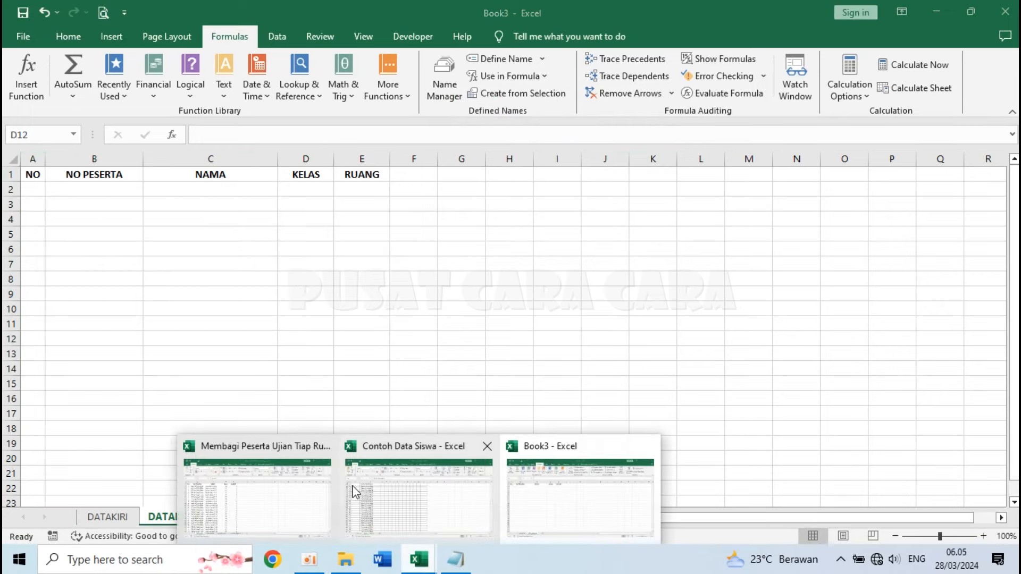
click(450, 500)
click(319, 425)
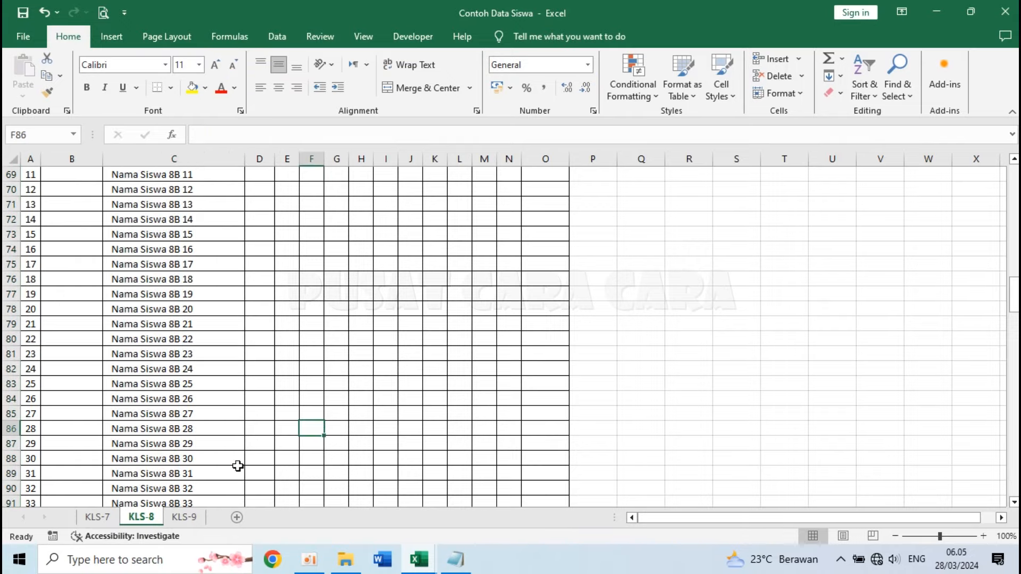
click(97, 517)
click(676, 299)
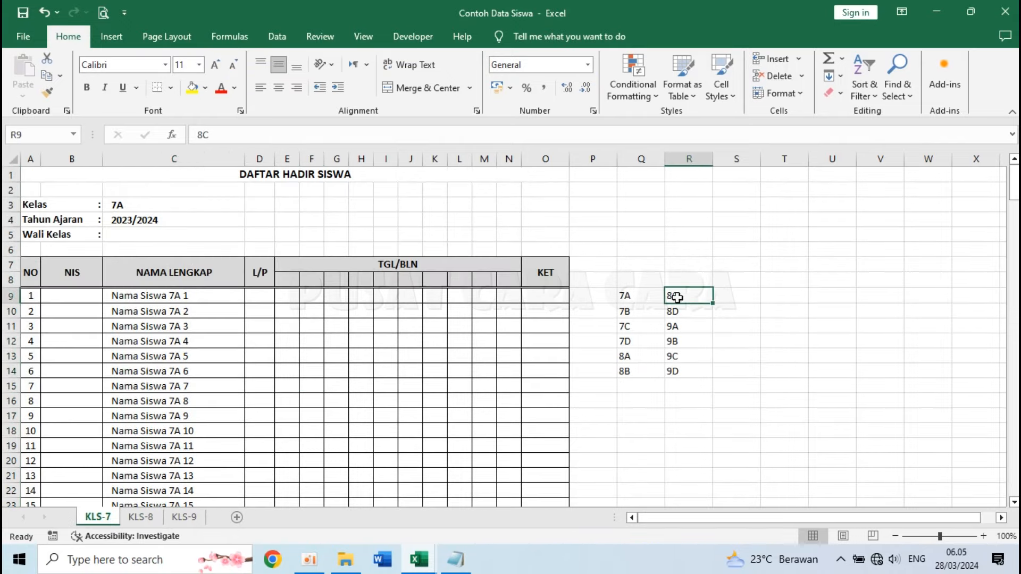
- Copy the student names of classes 8C and 8D together from C109:C142 and C159:C193 on the KLS-8 sheet
drag(678, 302, 681, 312)
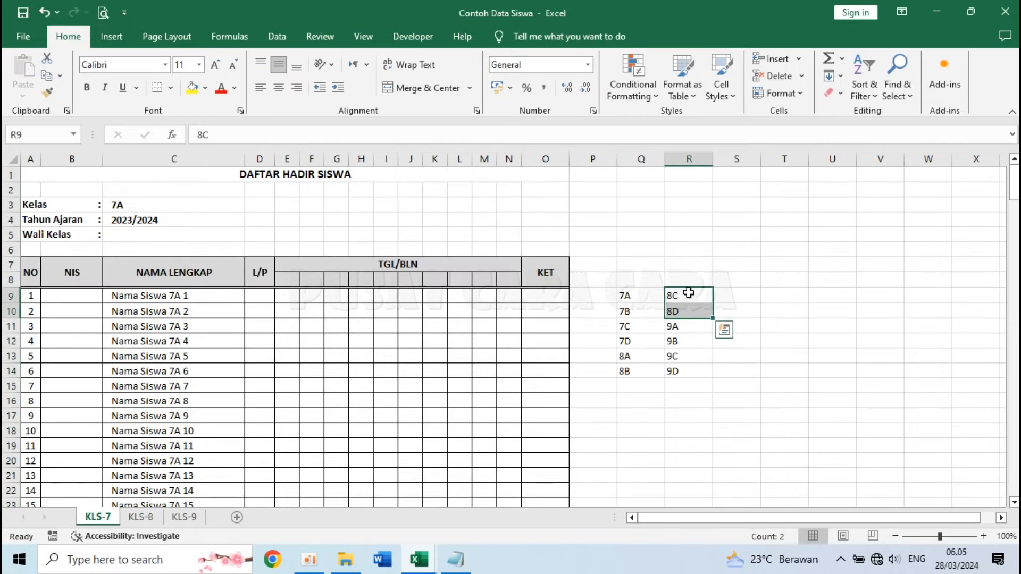
click(681, 311)
click(685, 323)
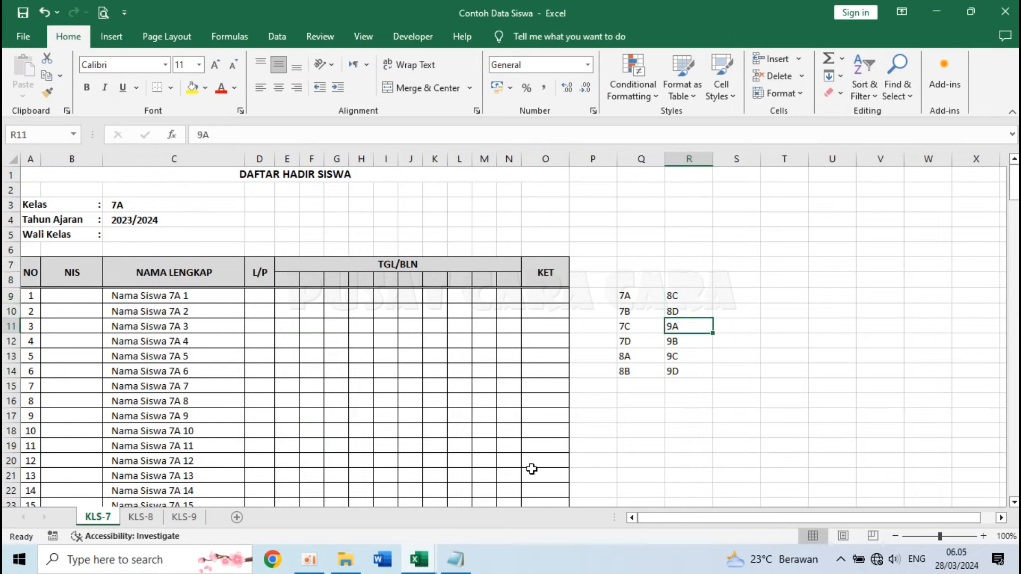
click(139, 518)
scroll(270, 365, down, 9)
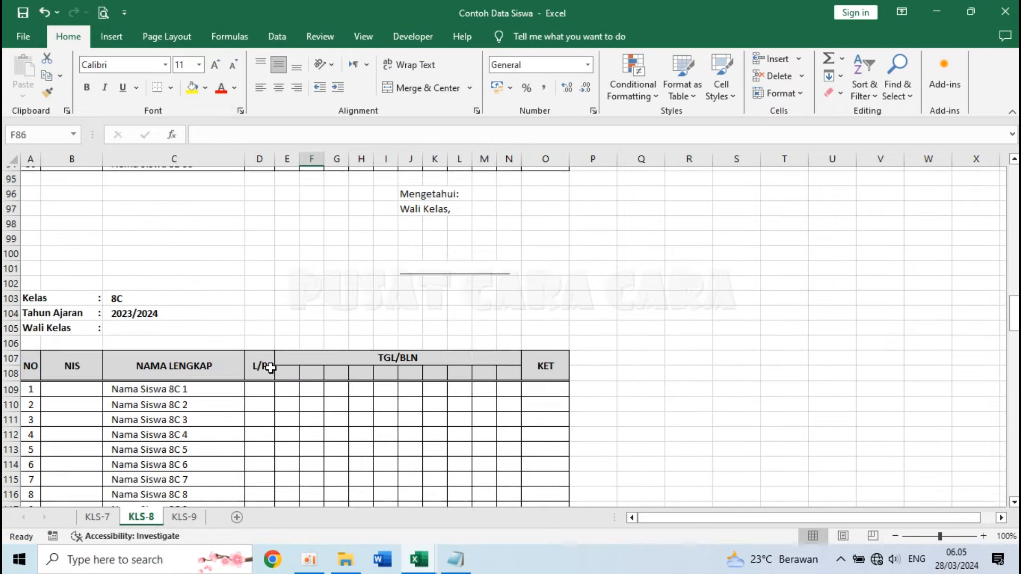
scroll(269, 366, down, 3)
drag(151, 266, 183, 442)
scroll(211, 399, down, 9)
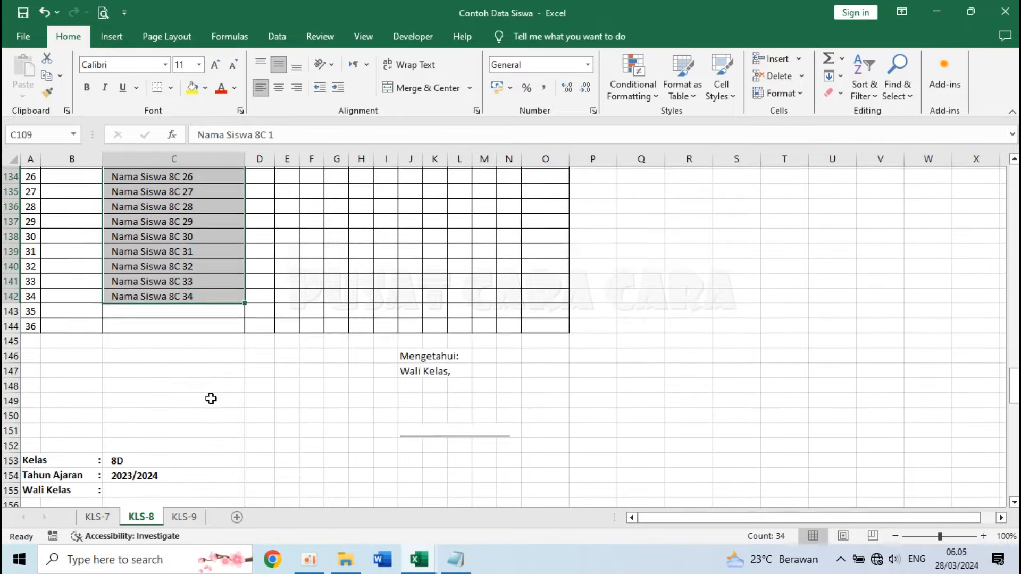
drag(181, 295, 196, 456)
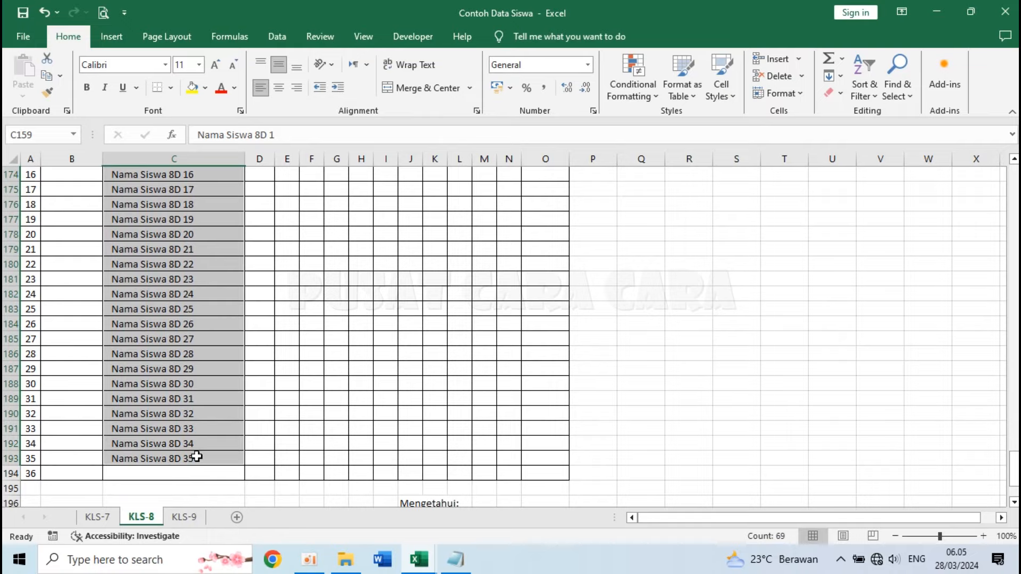
scroll(202, 452, down, 2)
scroll(209, 448, up, 2)
scroll(210, 448, down, 2)
scroll(210, 449, down, 1)
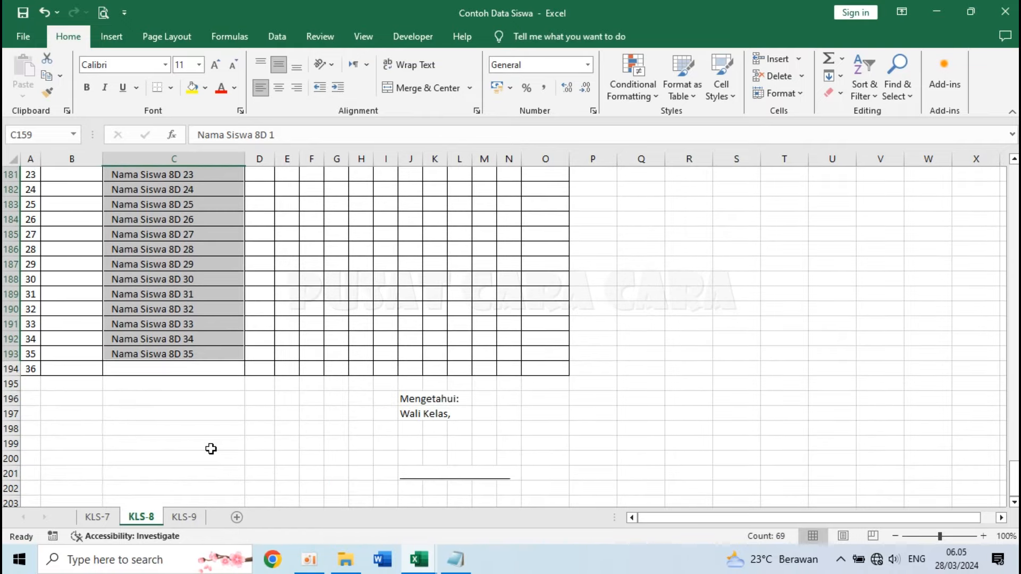
key(ctrl+c)
- Switch to Book3 and paste the copied names as values only into the NAMA column of DATAKANAN, starting at C2
click(425, 561)
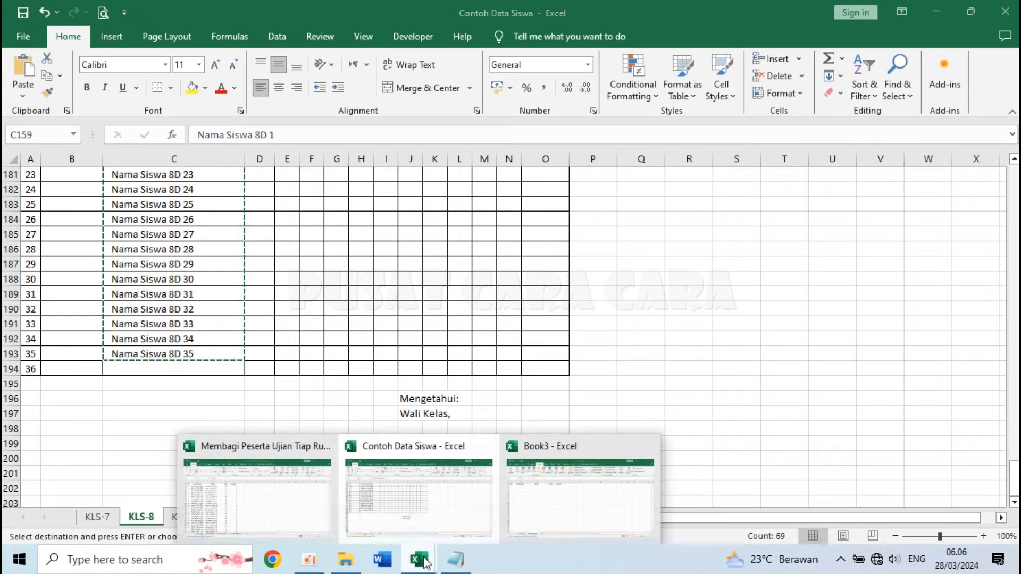
click(605, 489)
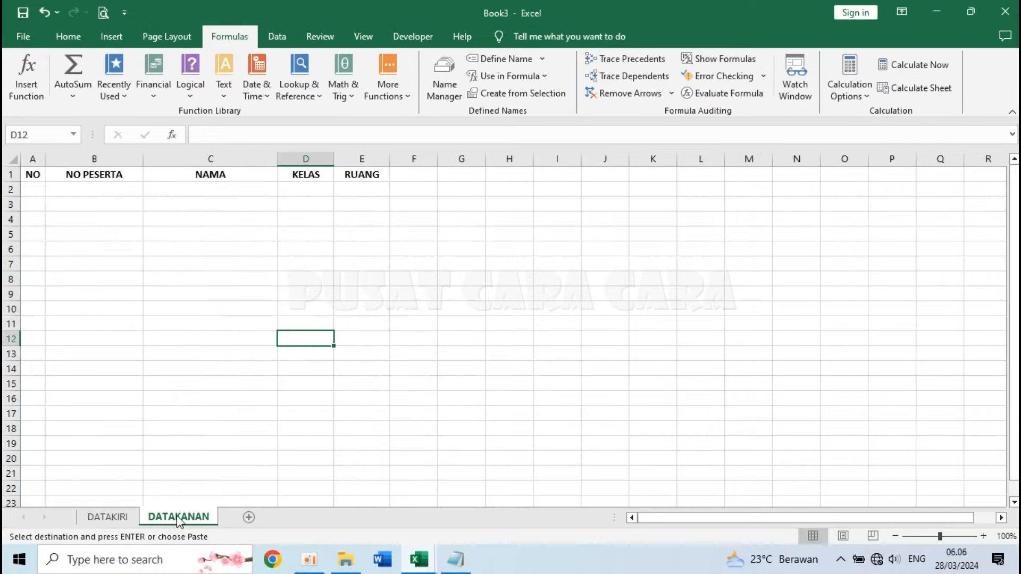
click(168, 190)
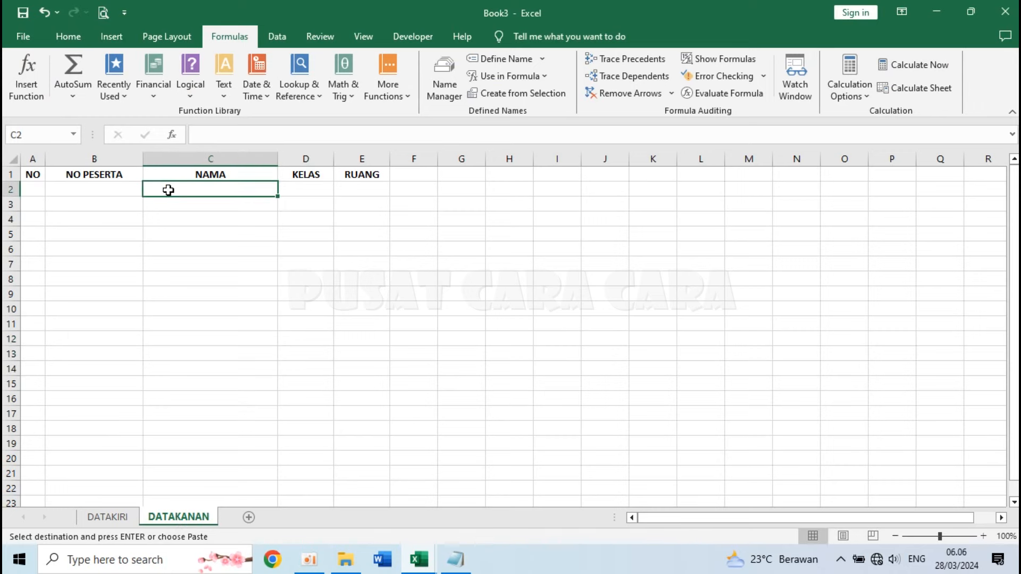
click(68, 36)
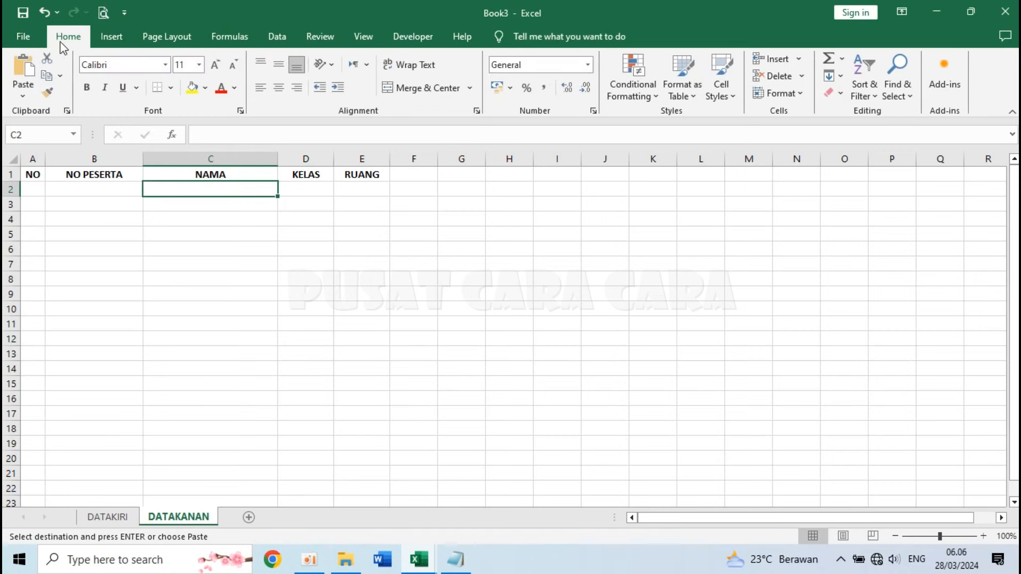
click(26, 94)
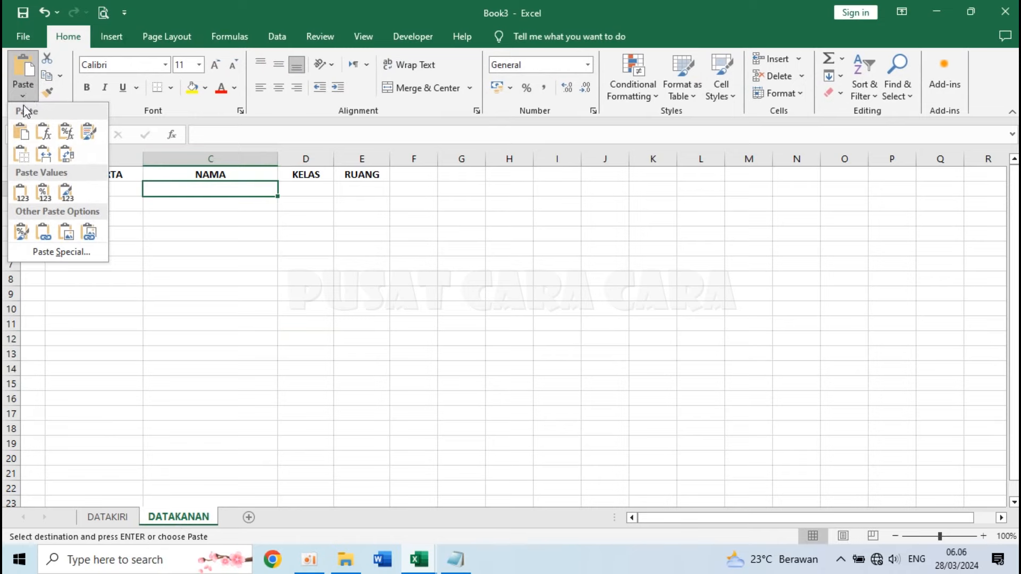
click(21, 192)
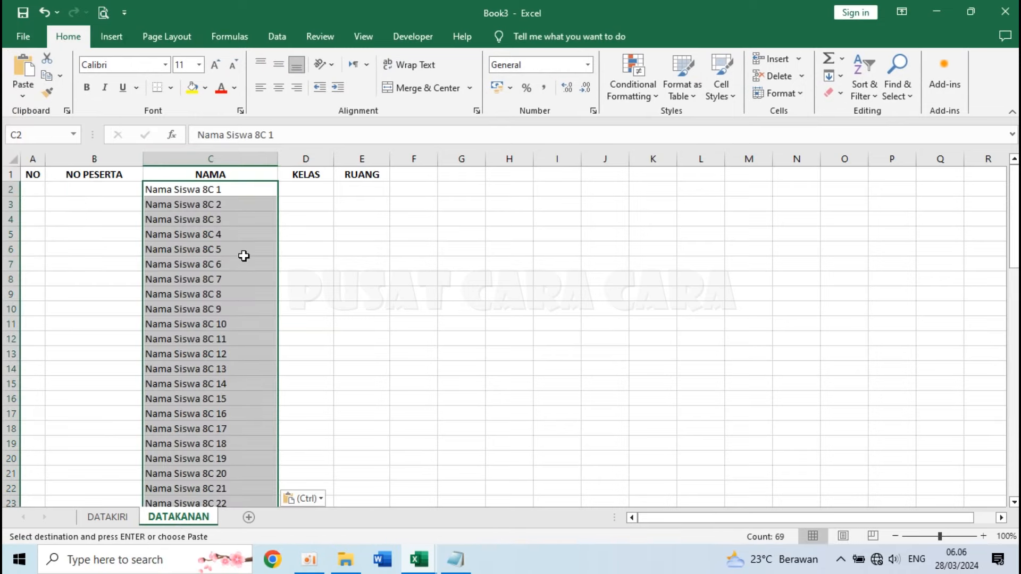
click(427, 282)
scroll(267, 367, down, 18)
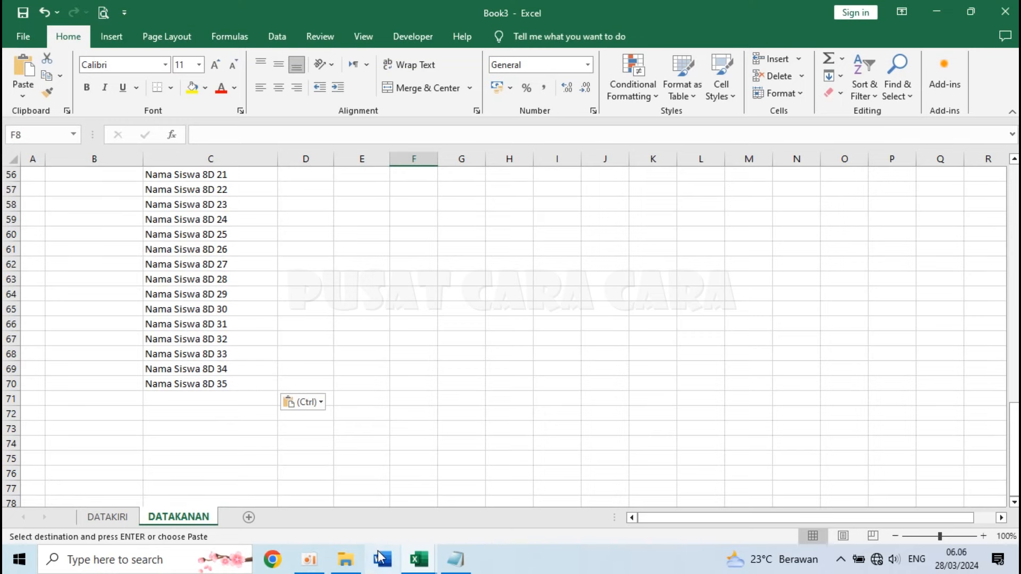
- In the Contoh Data Siswa workbook, select the class 9A and 9B student names together in C9:C44 and C59:C94 of KLS-9
click(419, 559)
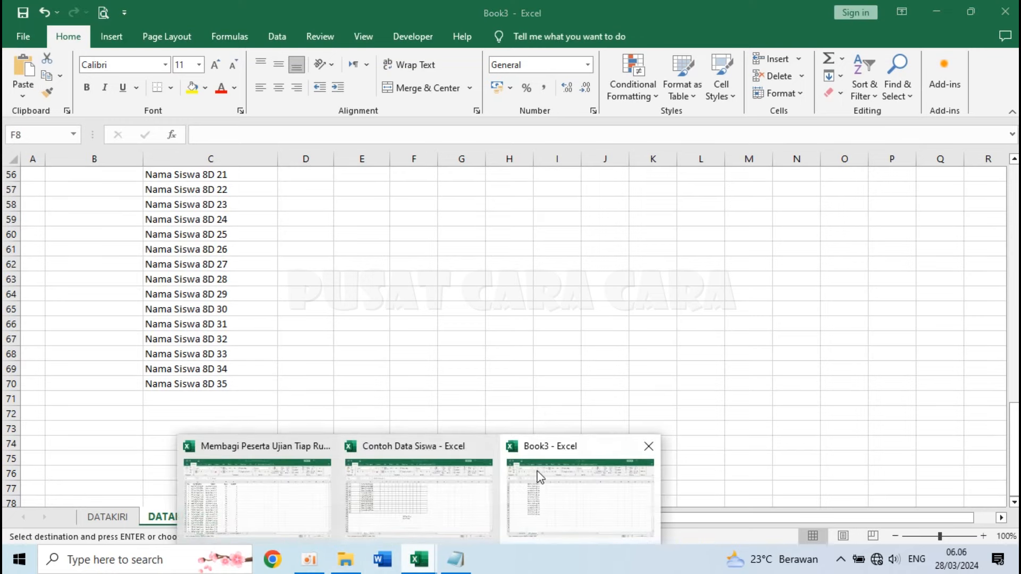
click(568, 484)
click(419, 559)
click(373, 495)
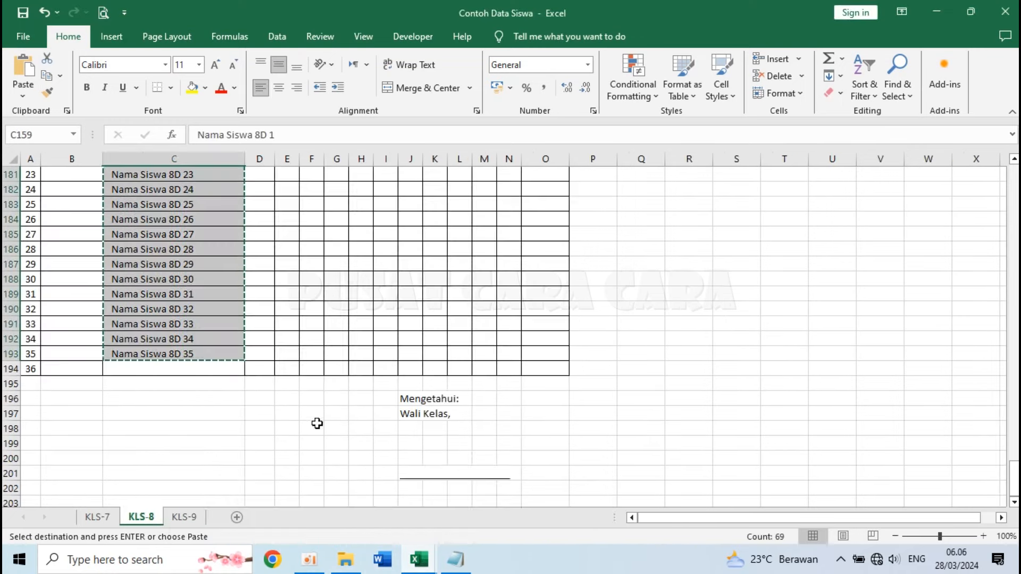
click(184, 517)
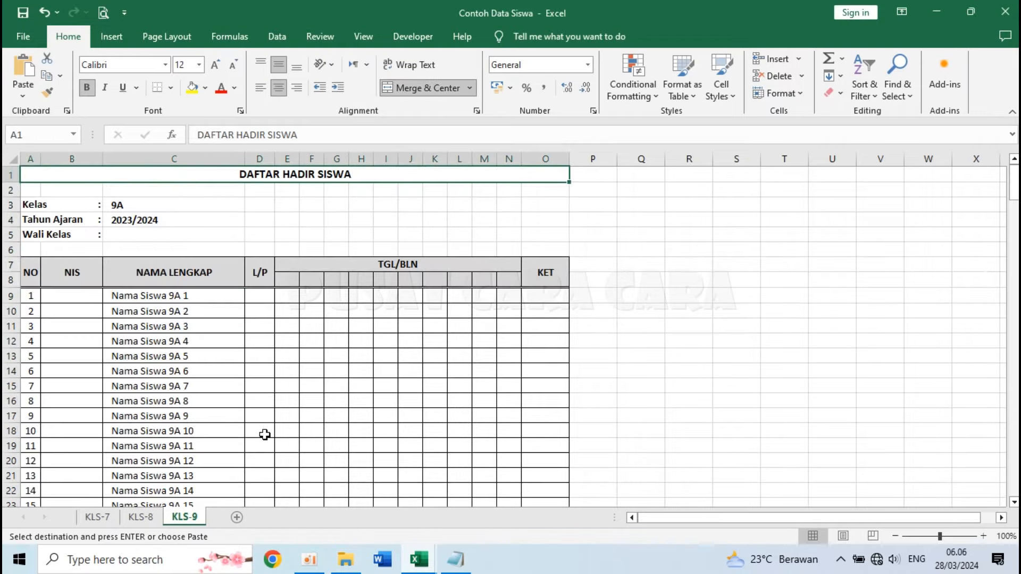
click(191, 326)
click(169, 297)
drag(170, 304, 185, 481)
scroll(199, 424, down, 4)
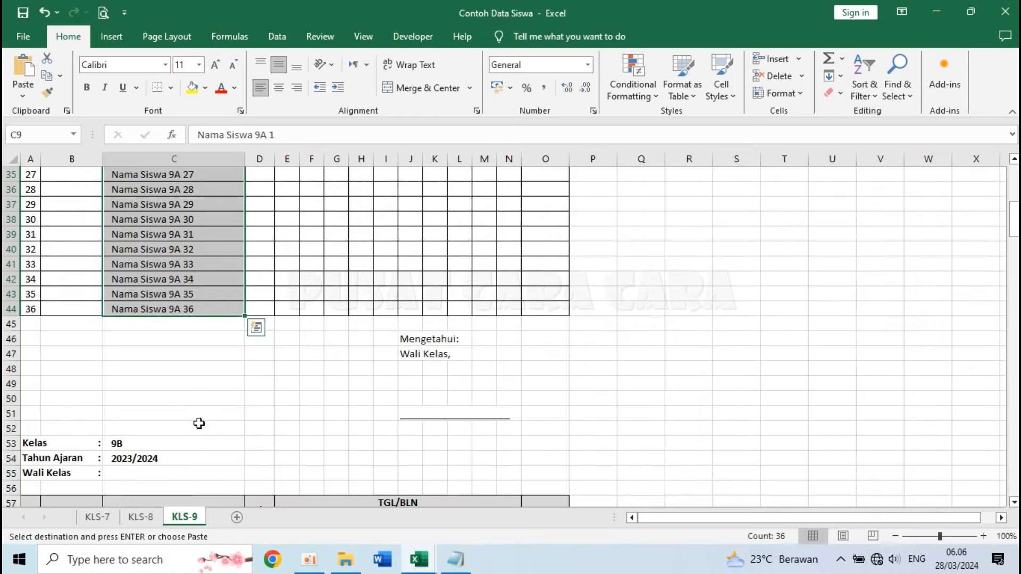
scroll(199, 423, down, 3)
drag(191, 382, 196, 479)
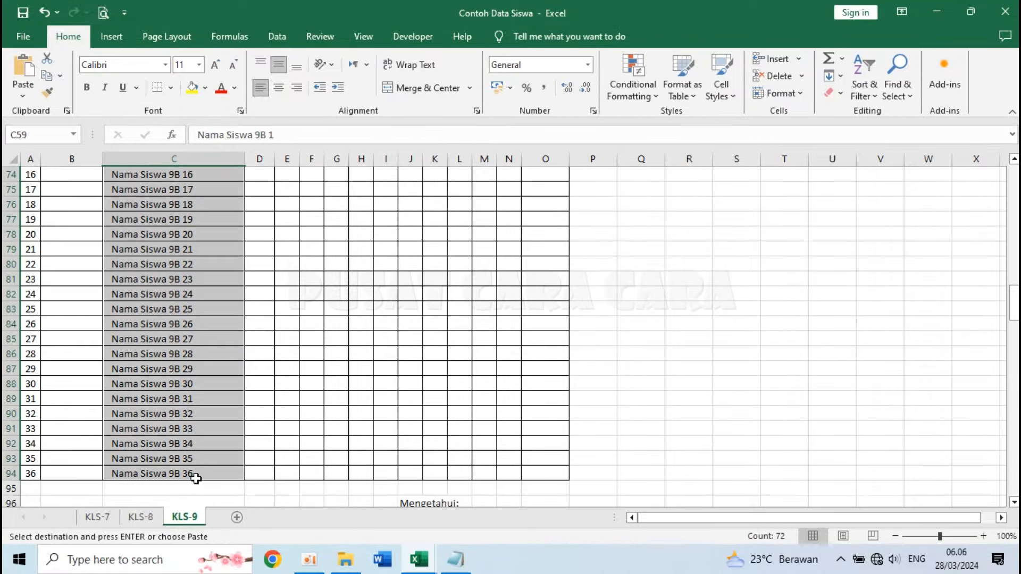
- Add the class 9C and 9D names in C109:C142 and C159:C192 to the selection and copy all selected names
scroll(189, 481, down, 8)
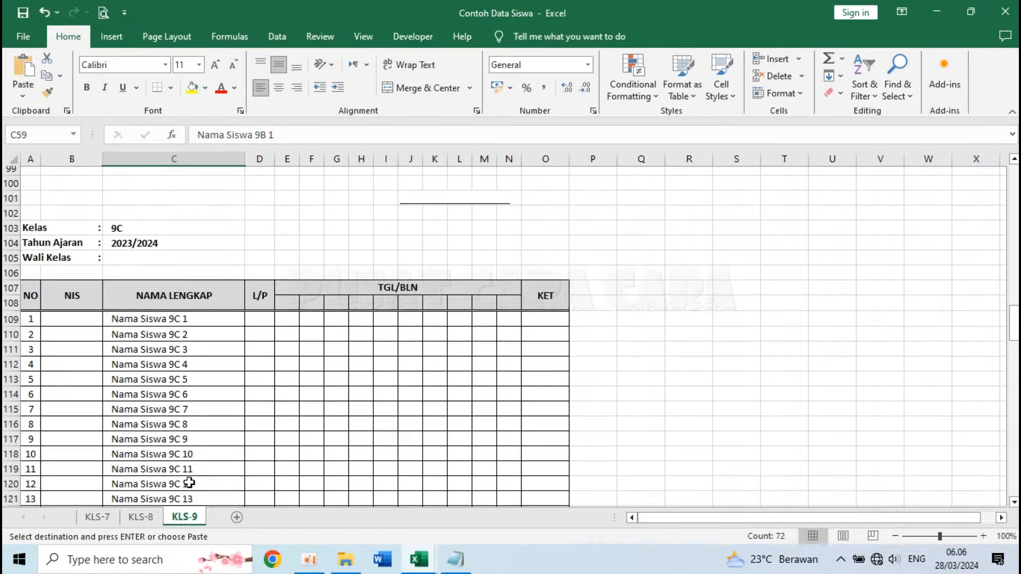
drag(195, 540, 208, 450)
scroll(203, 449, down, 8)
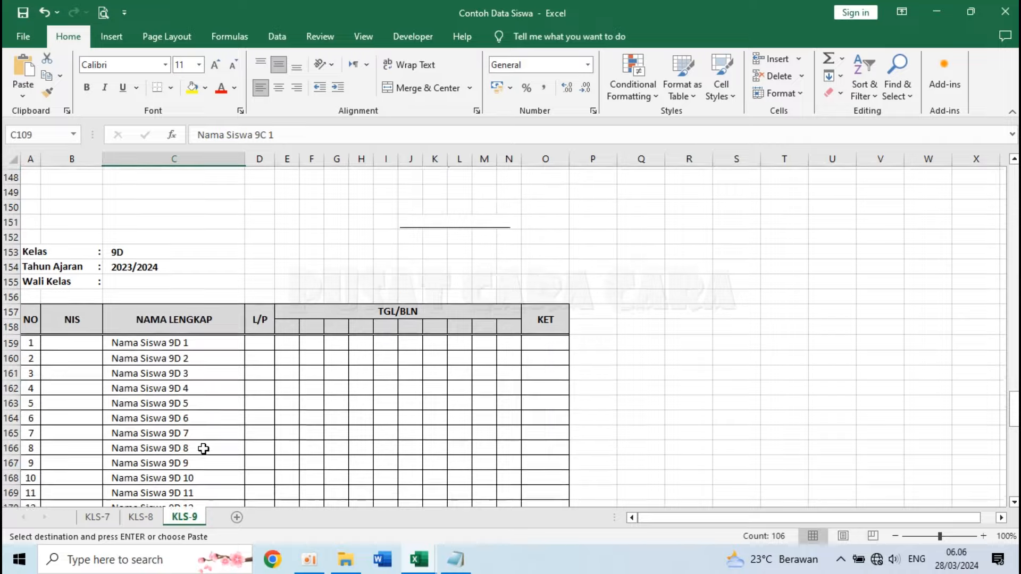
click(190, 339)
drag(190, 338, 198, 458)
scroll(199, 458, down, 6)
scroll(199, 459, up, 7)
scroll(198, 460, down, 5)
scroll(198, 459, up, 2)
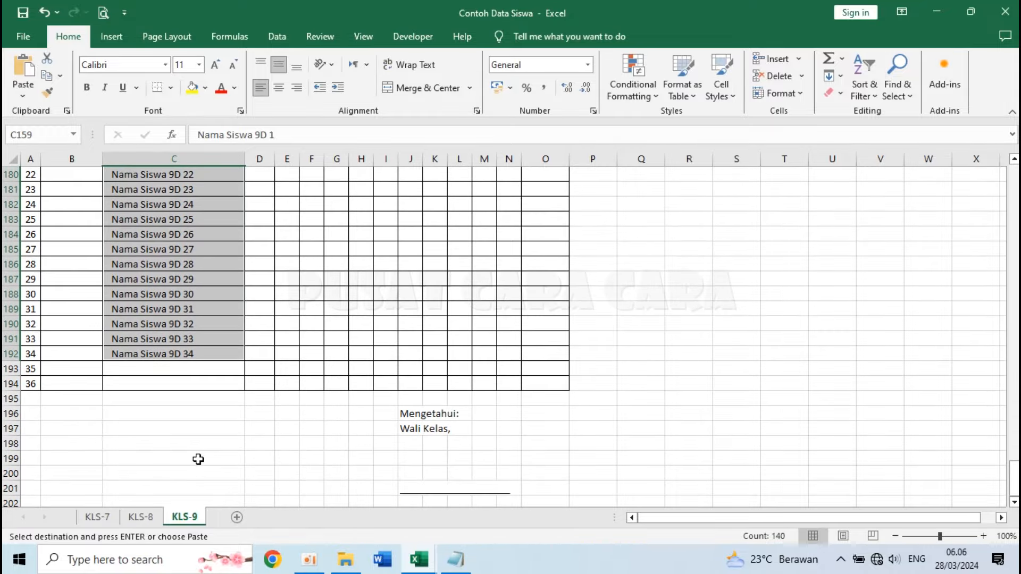
- Return to Book3 and paste the class 9A–9D names as values only below the 8D names, starting at C71
click(418, 560)
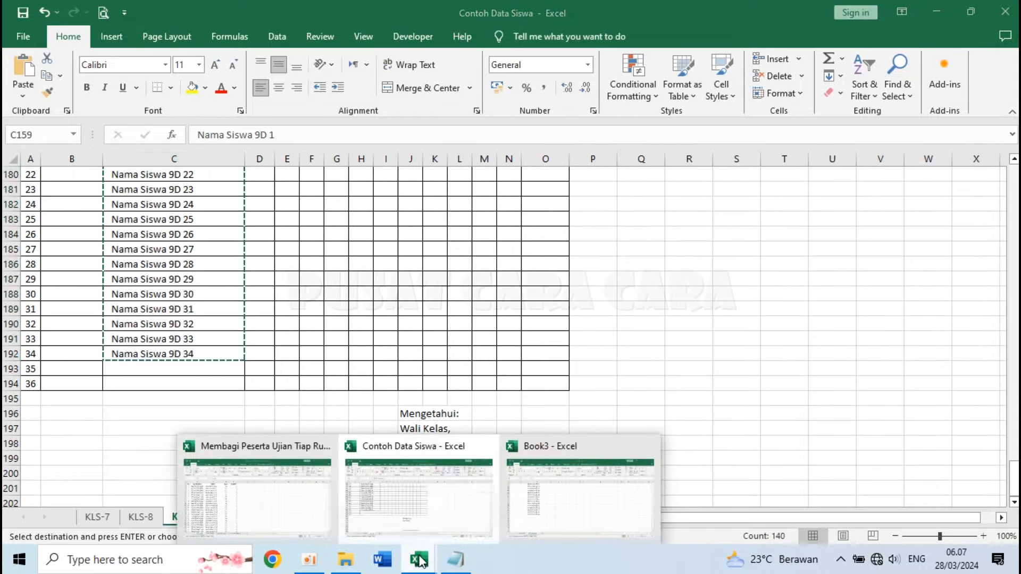
click(566, 493)
click(212, 399)
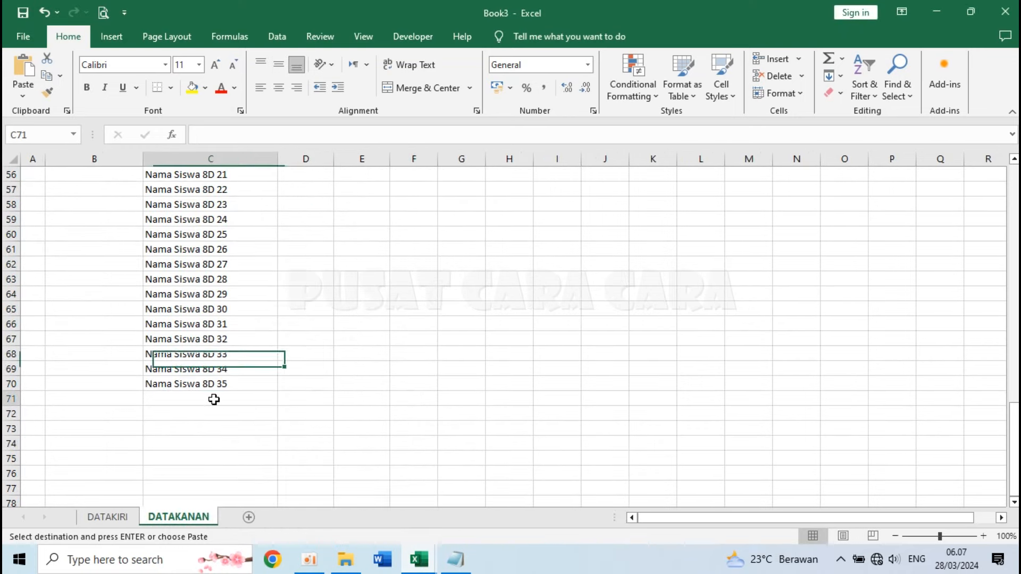
click(23, 96)
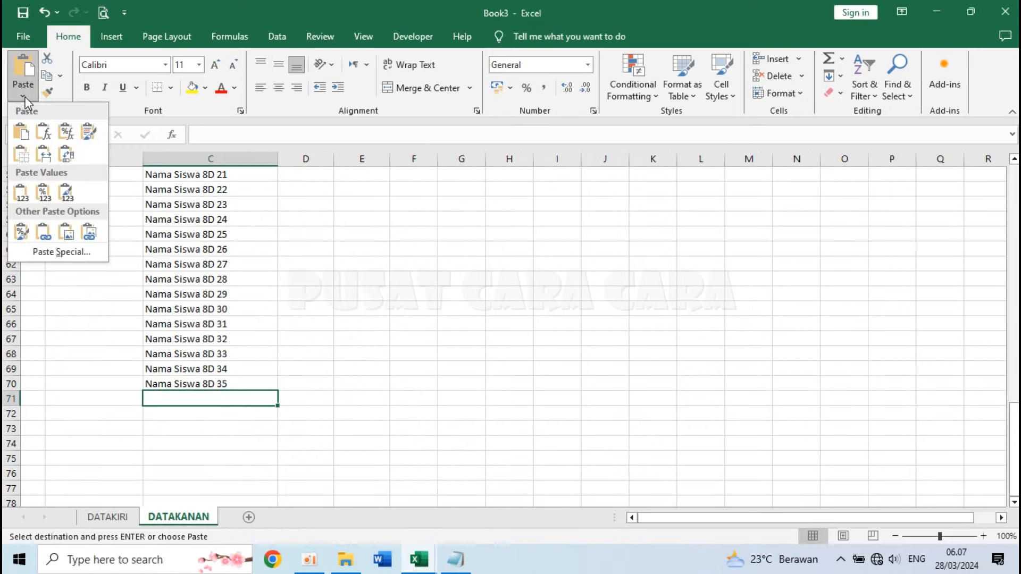
click(22, 193)
click(309, 397)
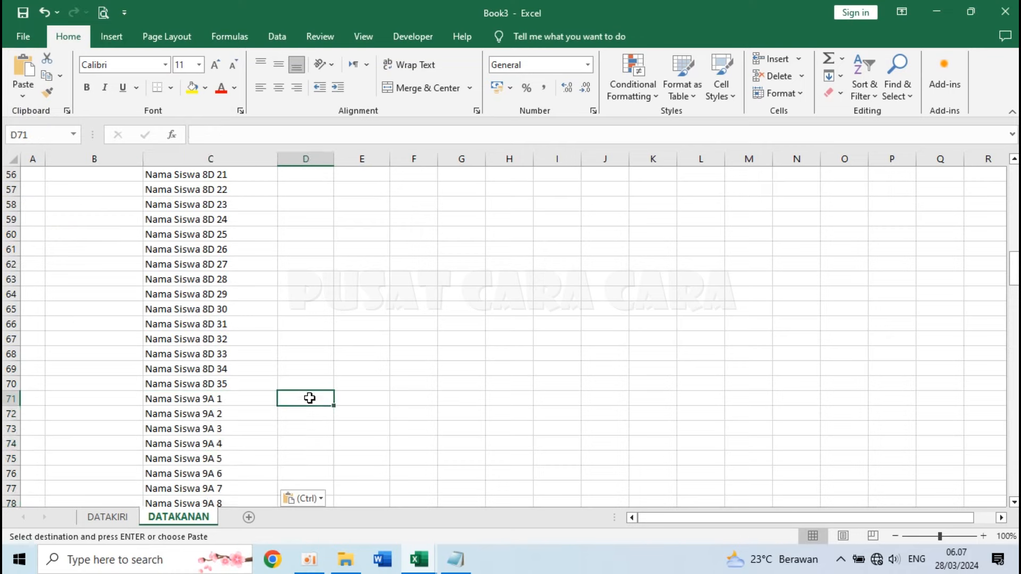
- Enter 8C in D2 of the KELAS column and copy it down to D35 for all 8C students
key(ctrl+Home)
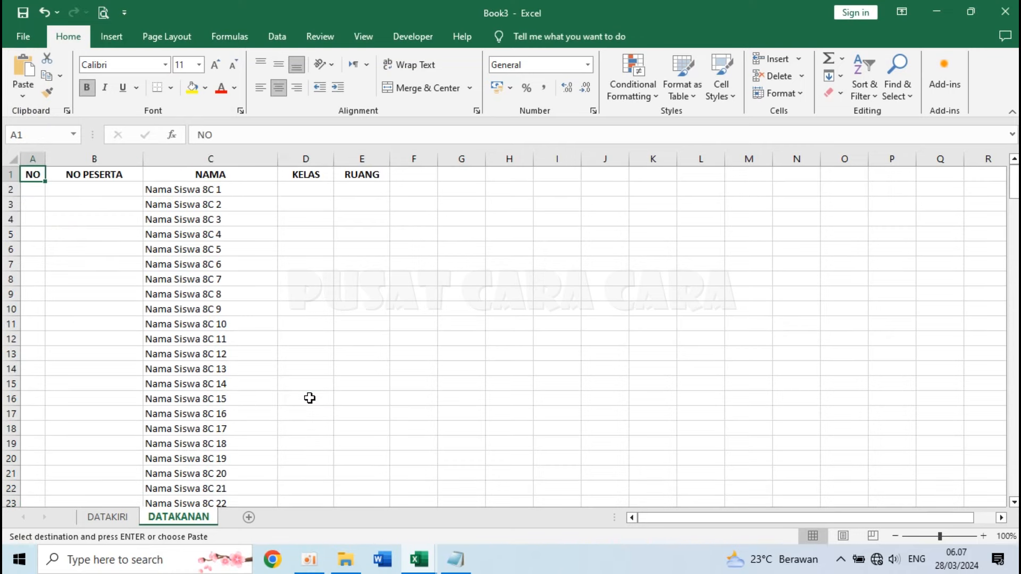
click(285, 189)
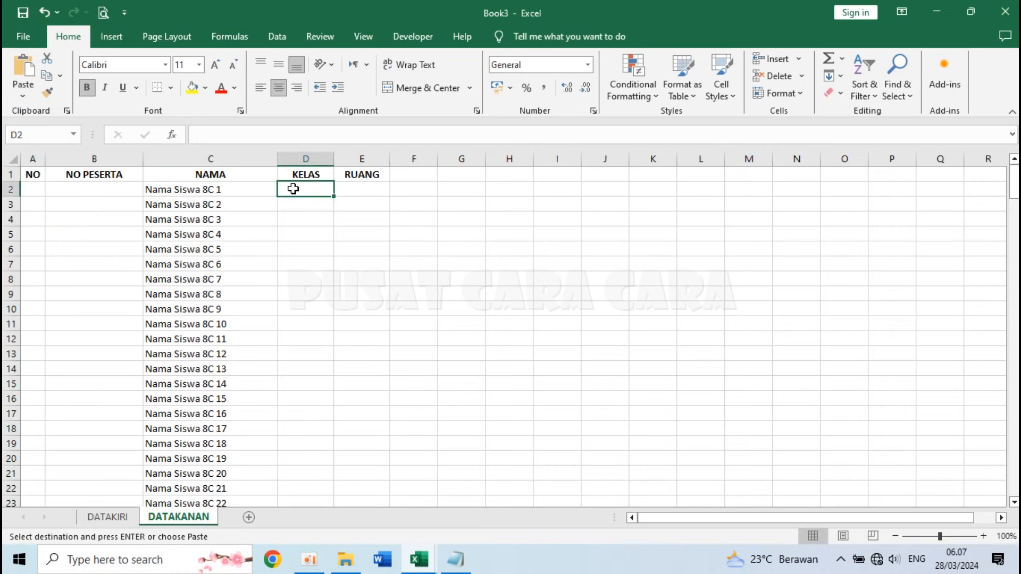
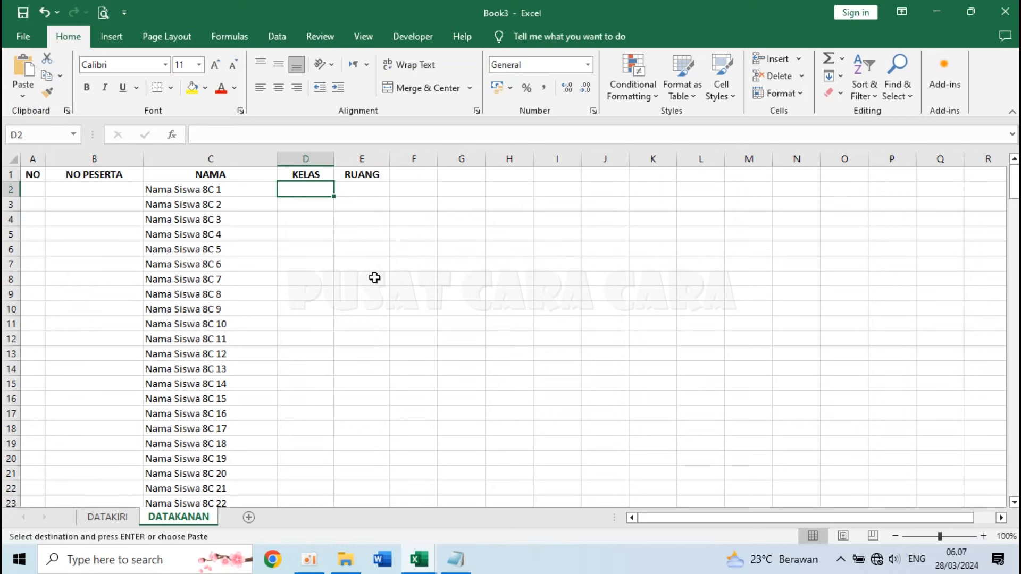
text(8C)
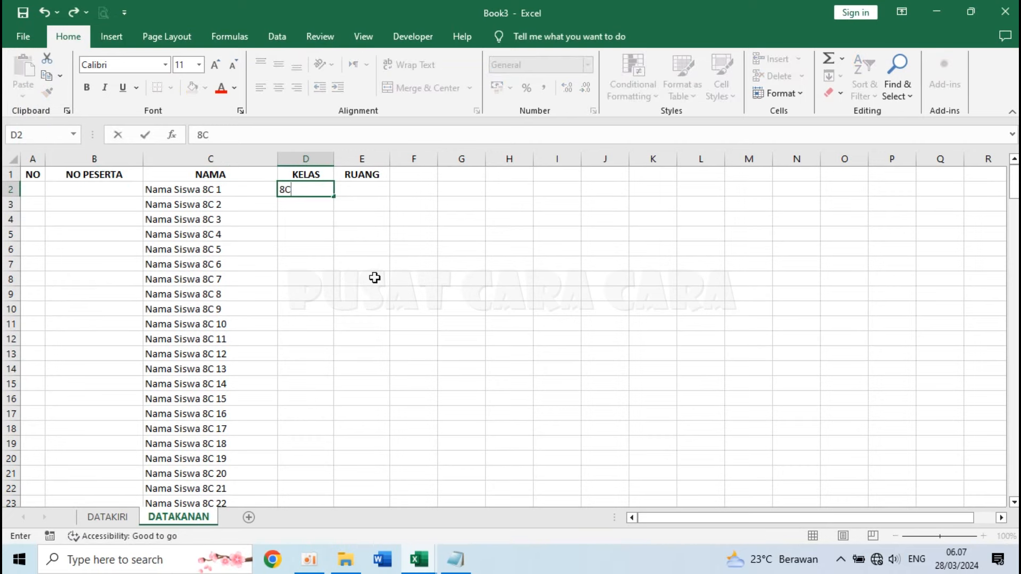
key(Return)
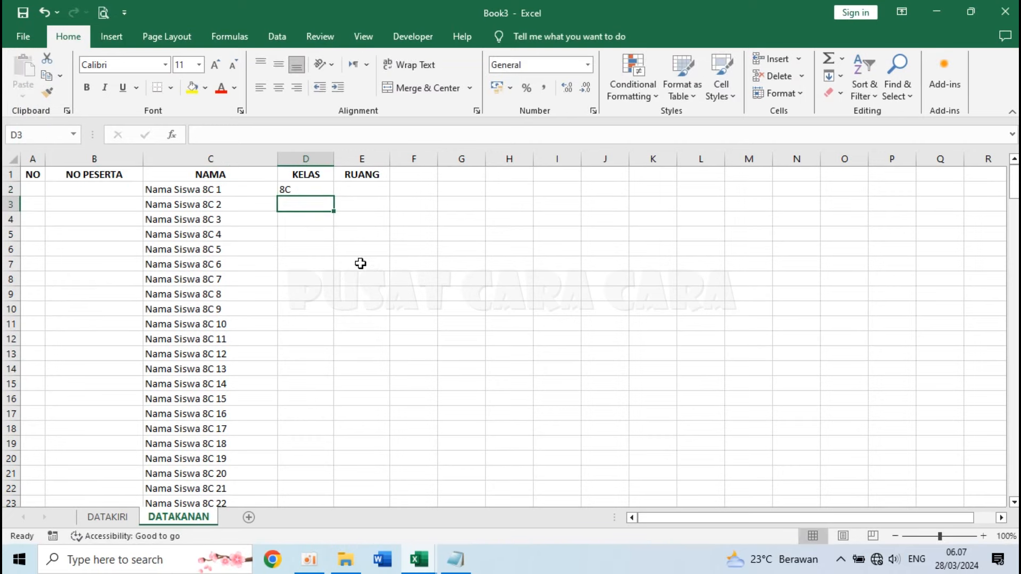
click(307, 186)
key(ctrl+c)
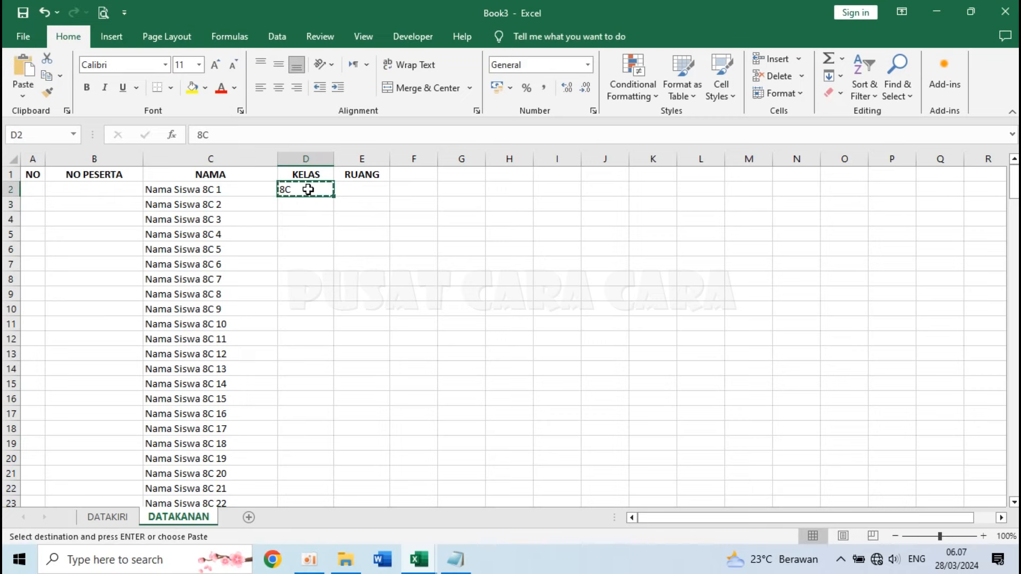
click(308, 203)
drag(308, 204, 334, 394)
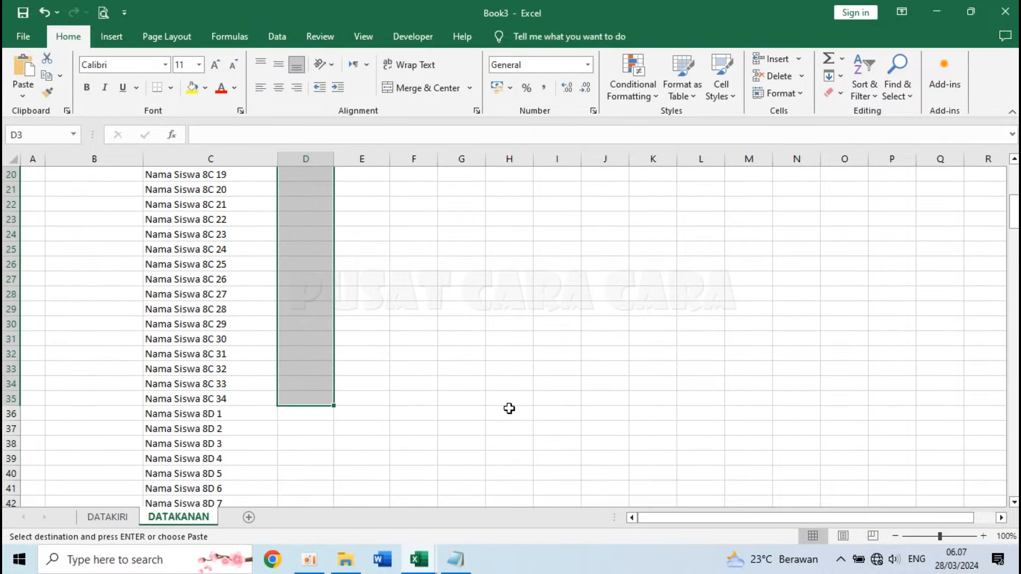
key(Return)
scroll(509, 409, down, 7)
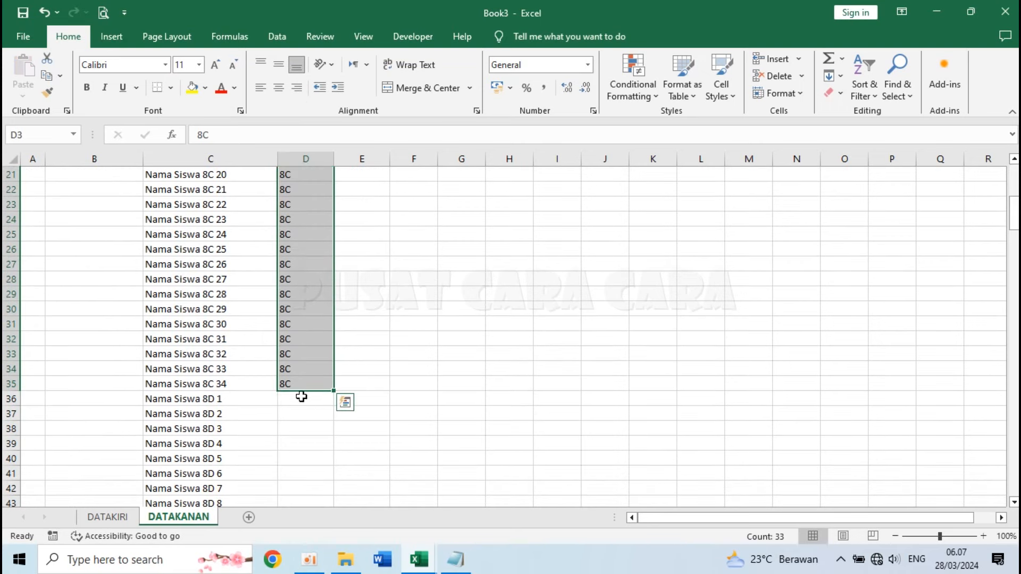
- Enter 8D in D36 of the KELAS column and copy it down to D70 for all 8D students
click(302, 397)
text(8D)
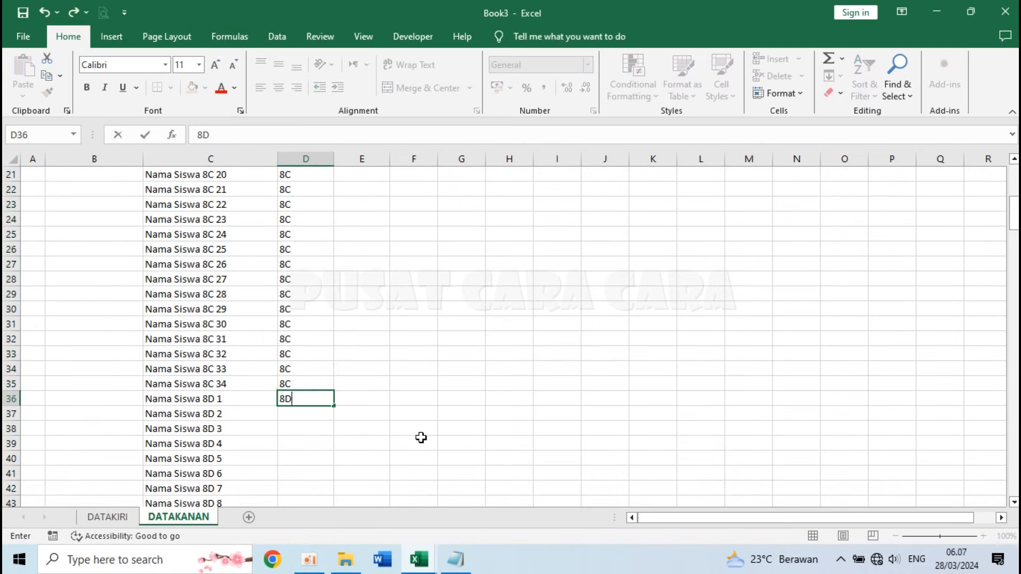
key(Return)
click(309, 398)
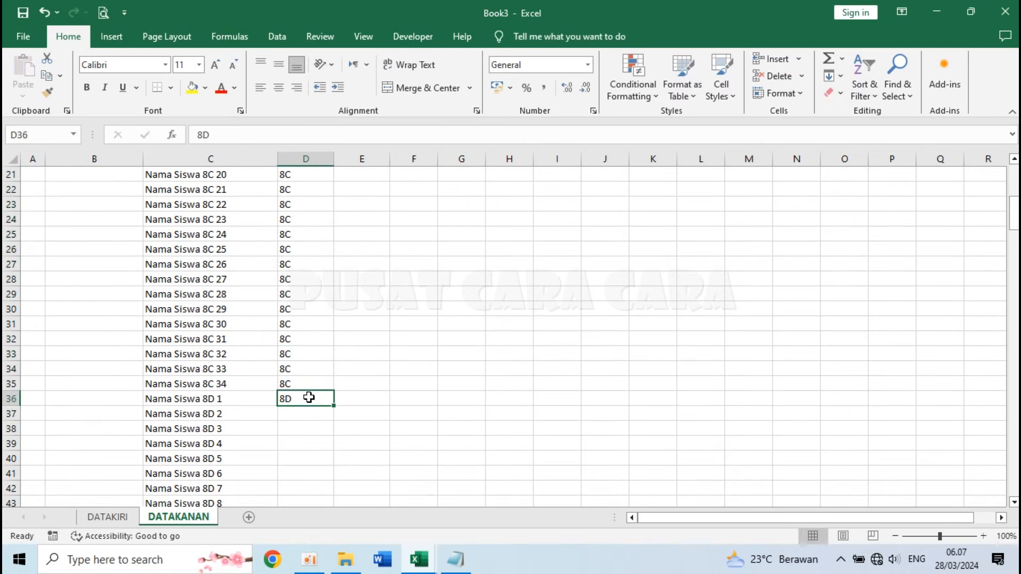
key(ctrl+c)
scroll(299, 369, down, 1)
click(298, 371)
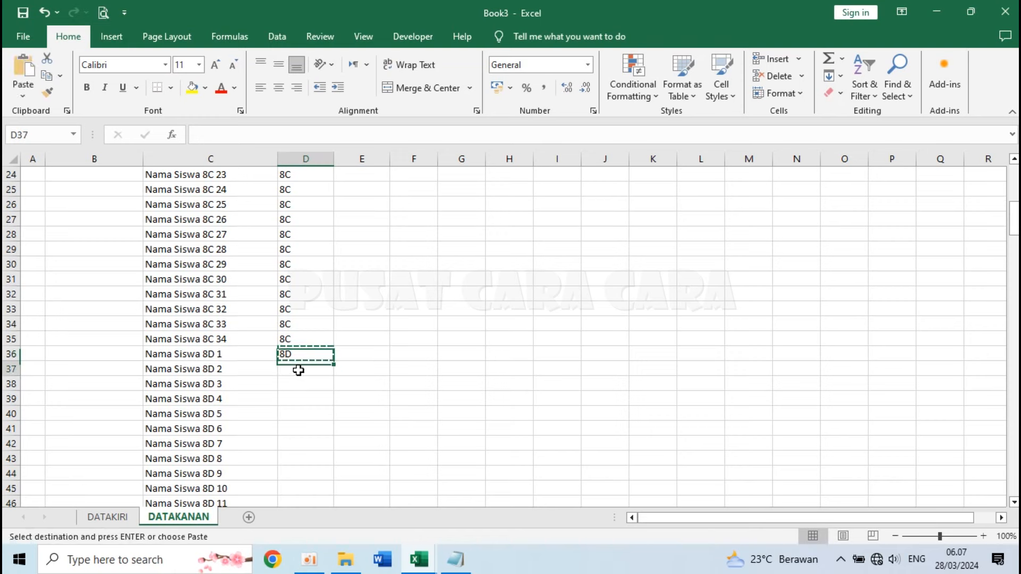
drag(298, 371, 296, 506)
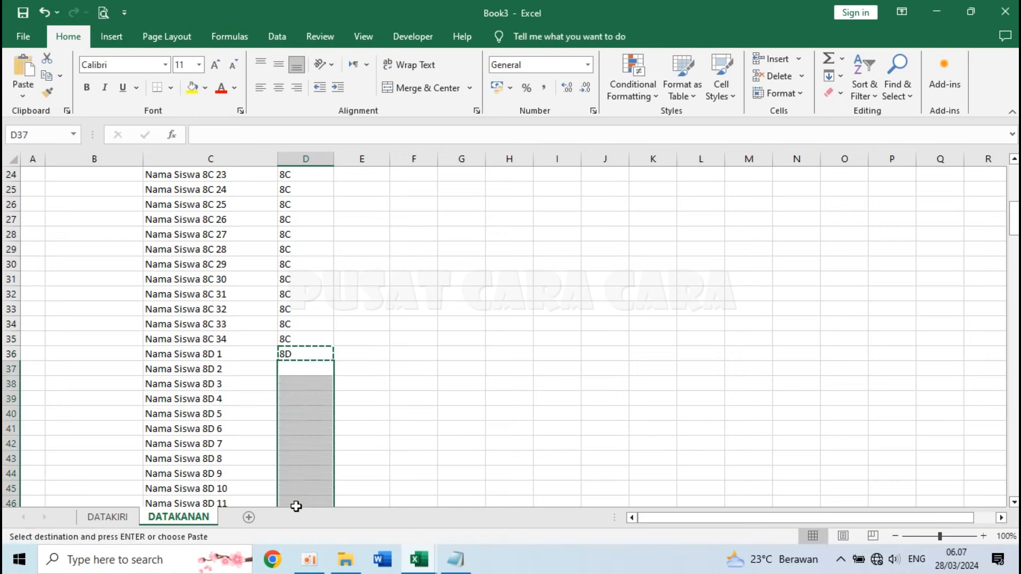
click(305, 371)
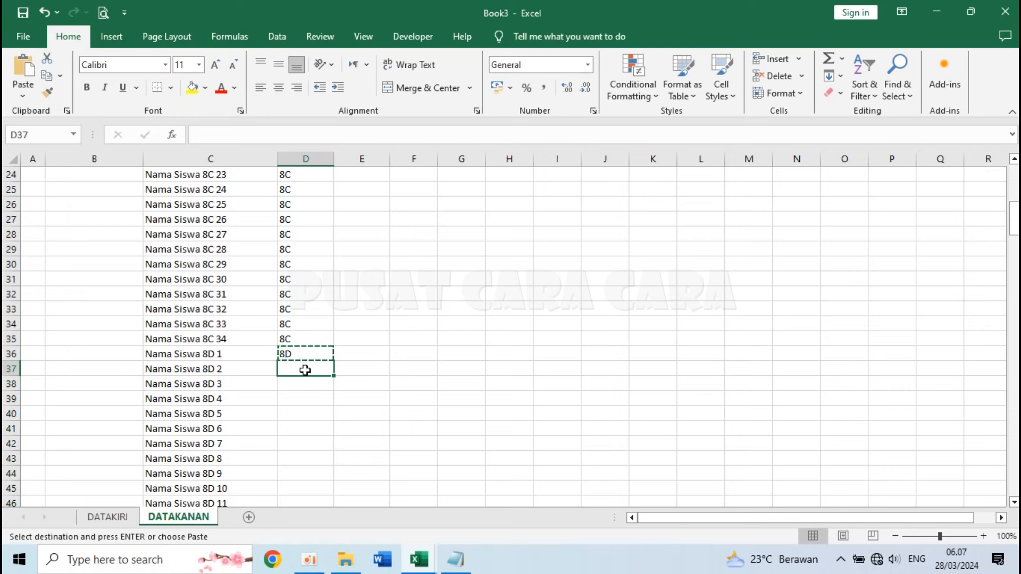
drag(306, 371, 305, 399)
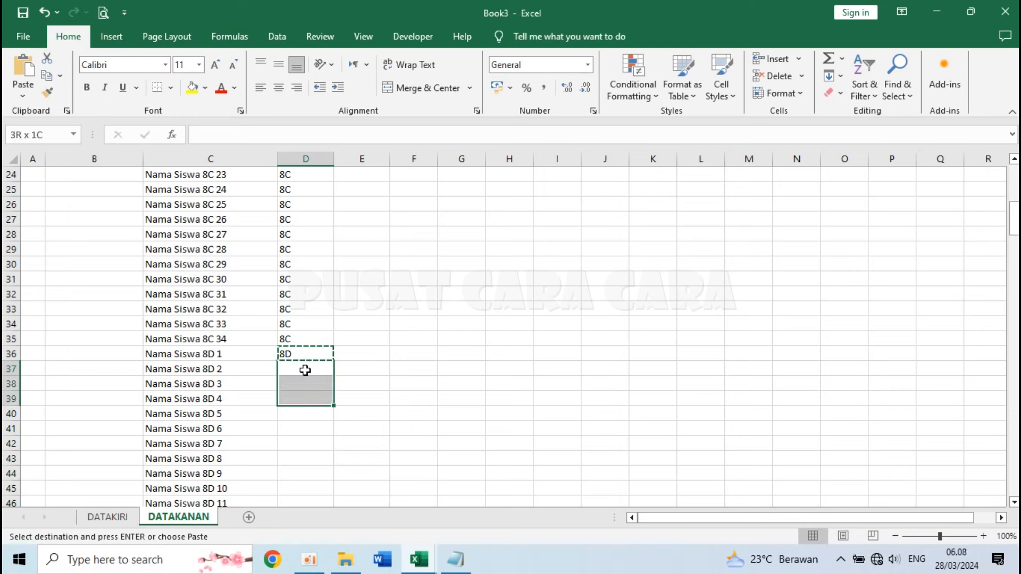
scroll(305, 371, down, 7)
drag(305, 371, 306, 371)
scroll(305, 370, down, 3)
key(Return)
- Enter 9A in D71 and copy it down to D106 for all class 9A students
scroll(304, 370, down, 10)
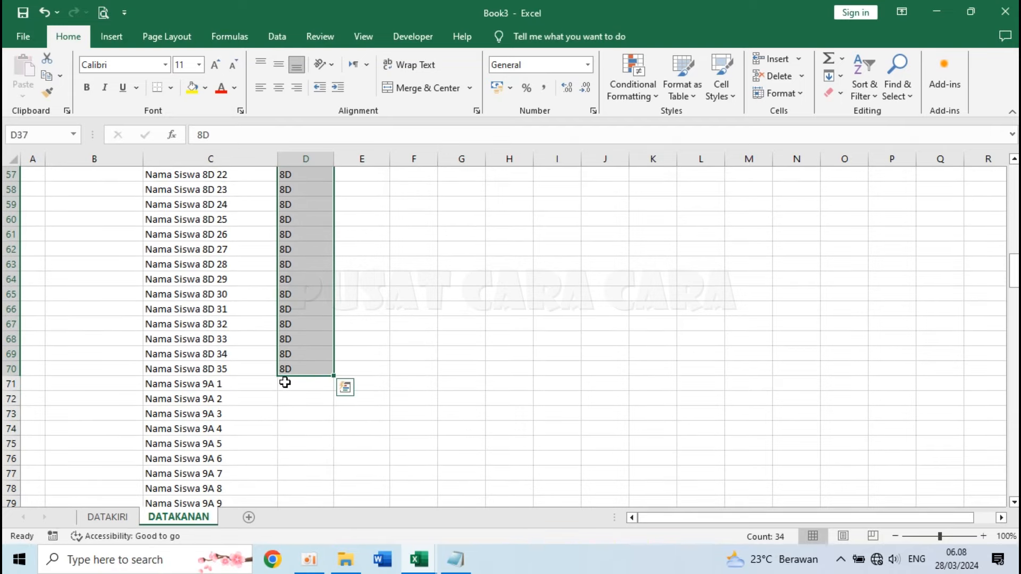
click(284, 383)
text(9)
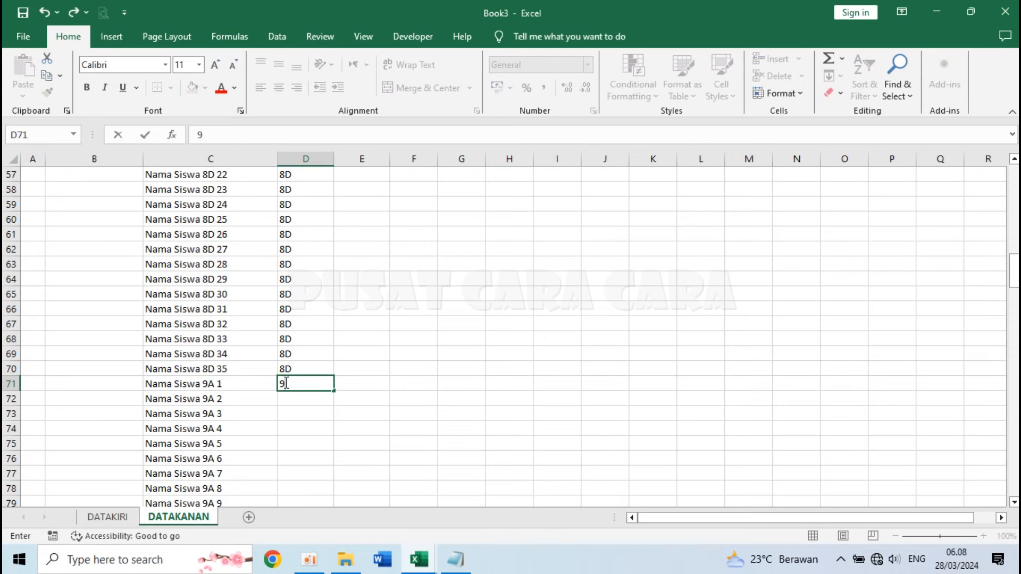
text(A)
key(Return)
click(311, 382)
key(ctrl+c)
click(303, 401)
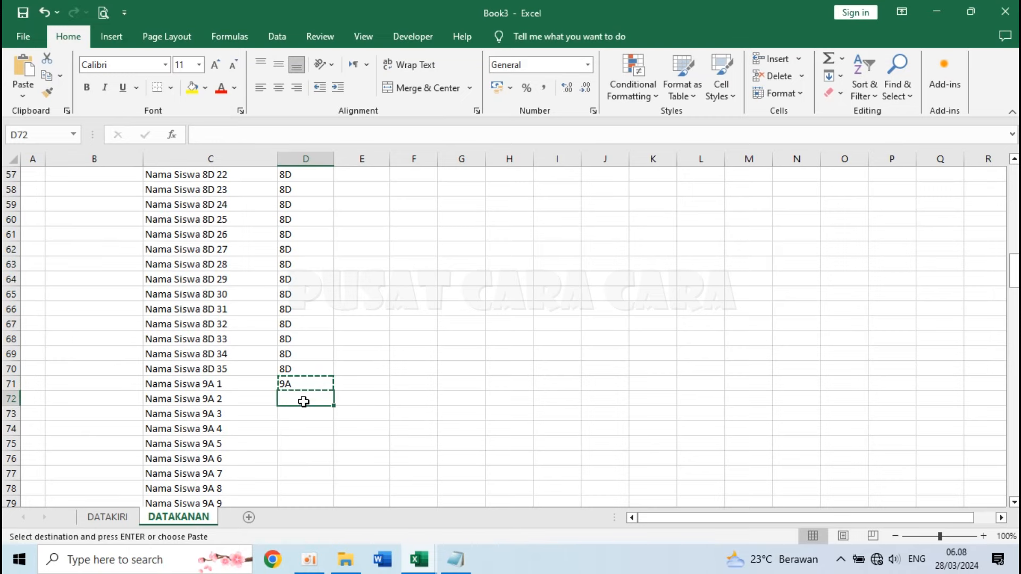
drag(304, 402, 304, 402)
scroll(304, 402, down, 7)
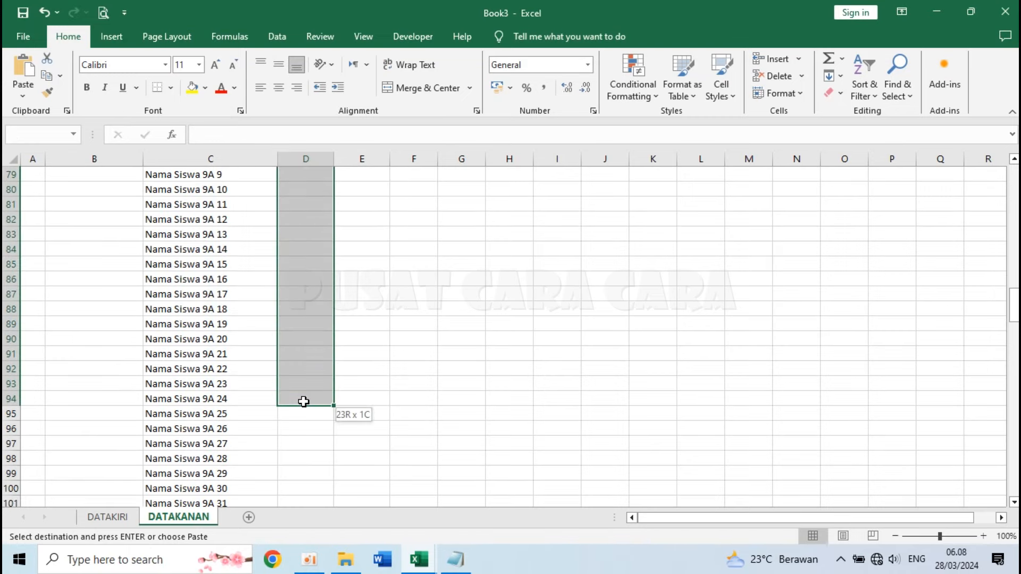
key(shift+Page_Down)
key(shift+Up)
key(shift+Up)
key(shift+Up)
key(shift+Up)
key(shift+Up)
key(shift+Up)
key(shift+Up)
key(shift+Up)
key(shift+Down)
key(shift+Down)
key(shift+Down)
key(shift+Down)
key(shift+Down)
key(shift+Down)
key(shift+Down)
key(shift+Down)
key(shift+Down)
key(shift+Up)
key(shift+Up)
key(shift+Up)
key(shift+Up)
key(shift+Up)
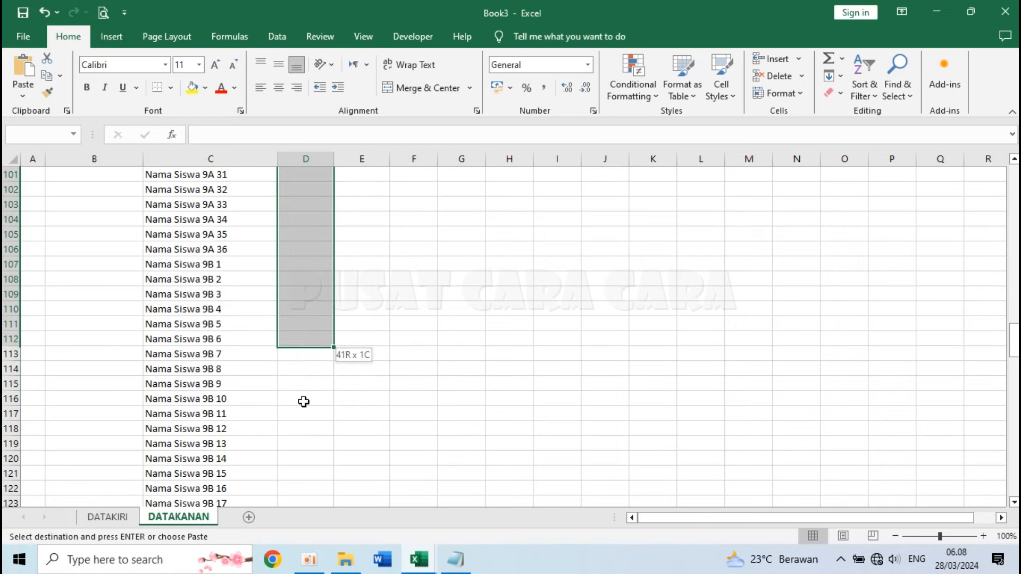
key(shift+Up)
key(shift+Up)
key(shift+Up)
key(shift+Up)
key(shift+Up)
key(shift+Up)
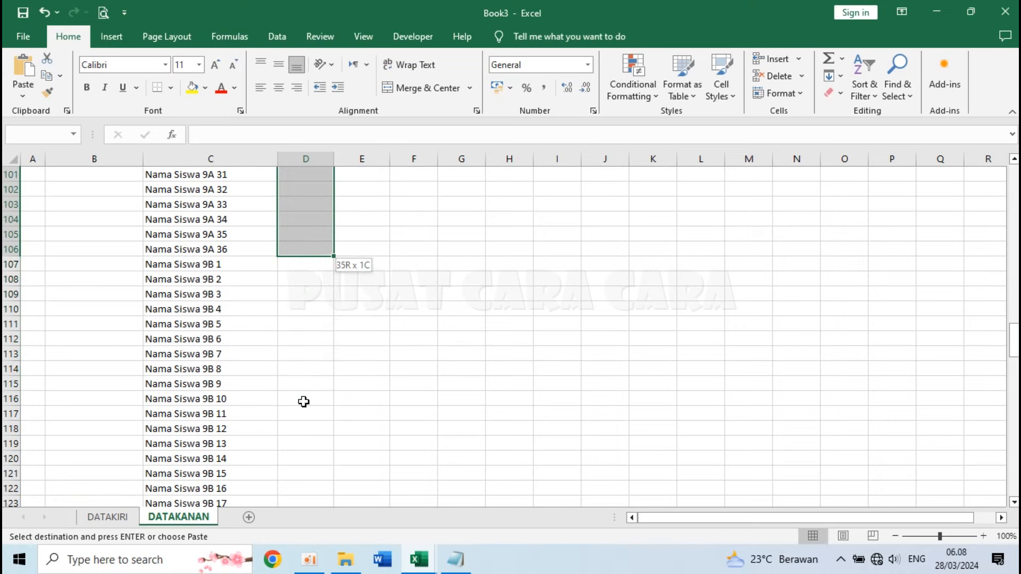
key(Return)
- Enter 9B in D107 and copy it down to D142 for all class 9B students
scroll(304, 402, down, 12)
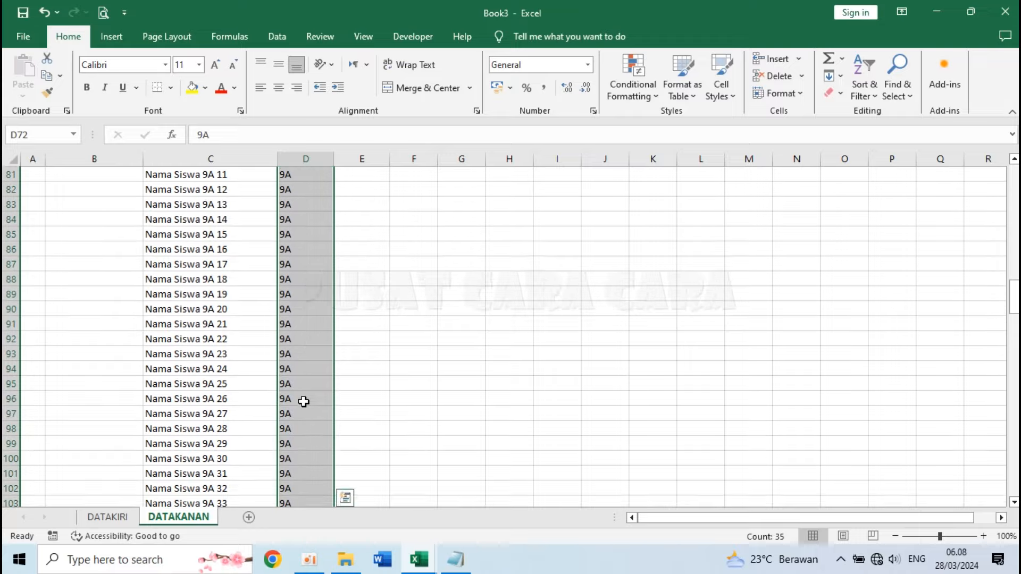
scroll(303, 401, down, 1)
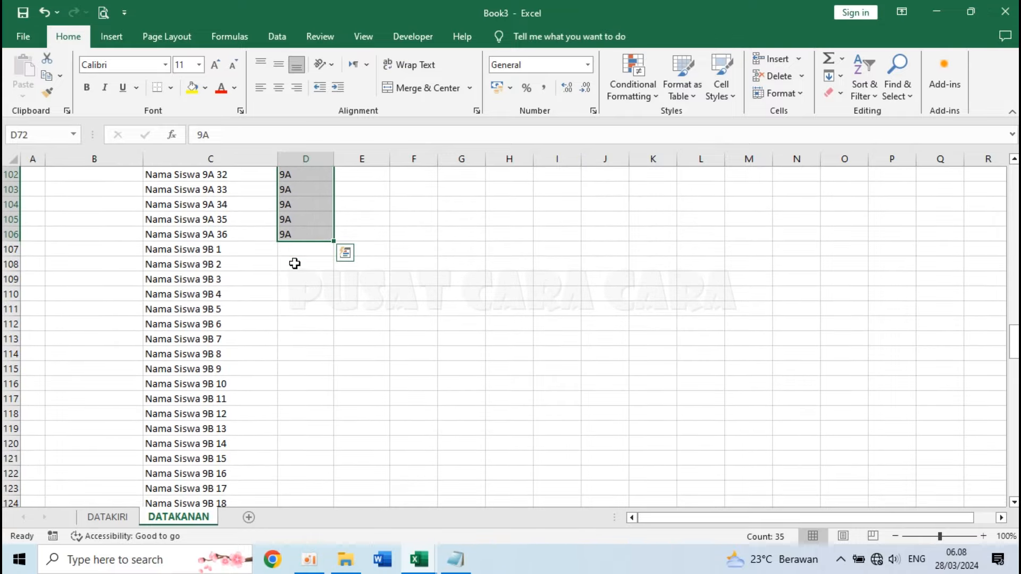
click(297, 248)
text(9B)
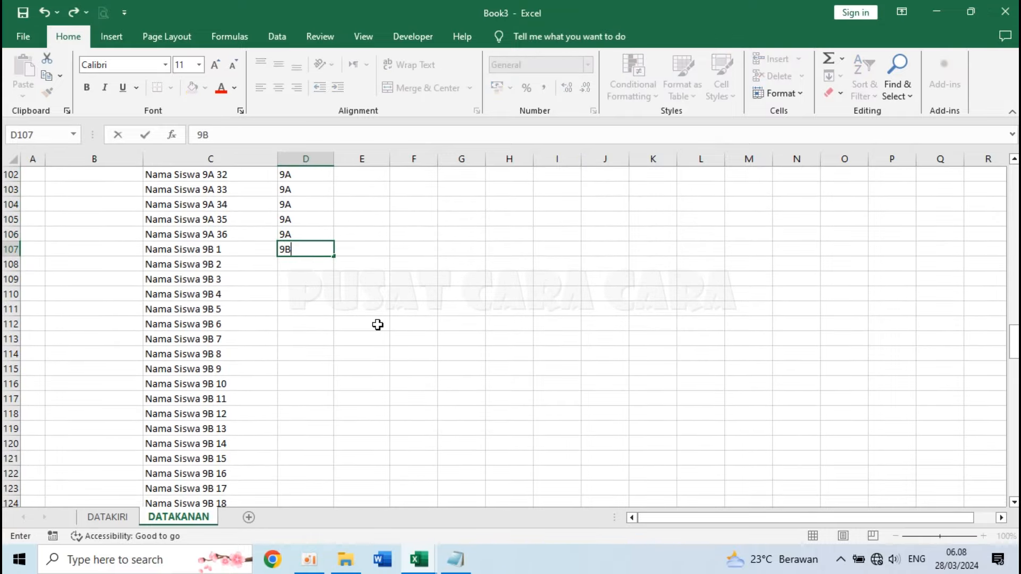
key(Return)
key(Up)
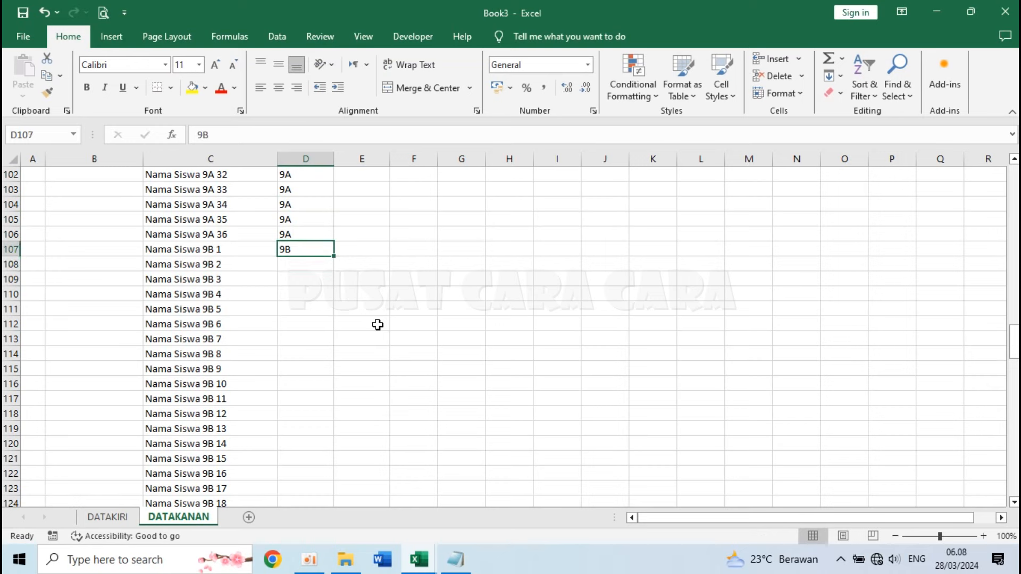
key(ctrl+c)
click(304, 265)
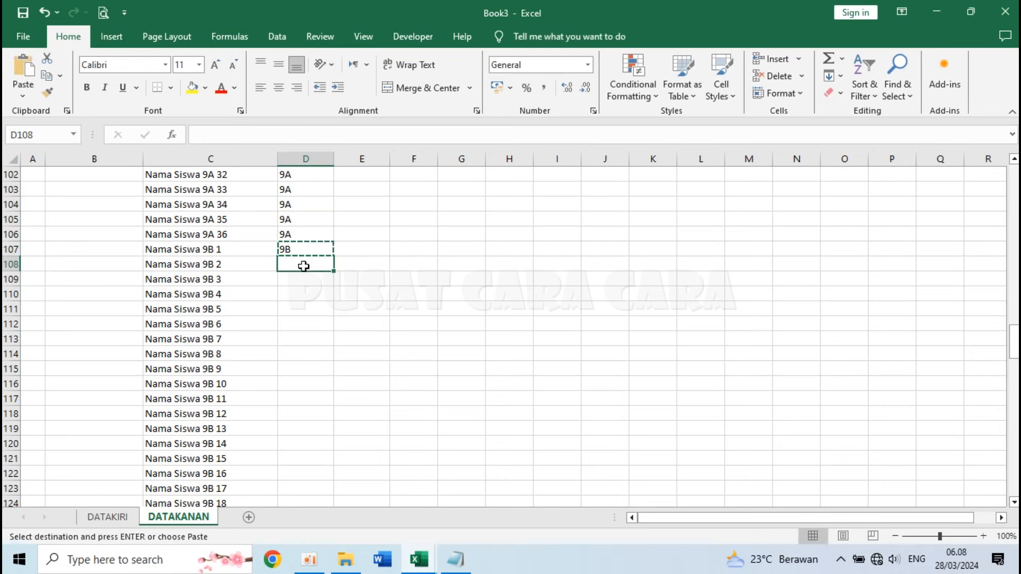
key(shift+Page_Down)
key(shift+Page_Down)
key(shift+Page_Up)
key(shift+Down)
key(shift+Down)
key(shift+Down)
key(shift+Down)
key(shift+Down)
key(shift+Down)
key(shift+Down)
key(shift+Down)
key(shift+Down)
key(shift+Down)
key(shift+Down)
key(shift+Down)
key(shift+Down)
key(shift+Up)
key(shift+Up)
key(shift+Up)
key(shift+Up)
key(shift+Up)
key(shift+Up)
key(shift+Up)
key(shift+Up)
key(shift+Up)
key(shift+Up)
key(shift+Up)
key(shift+Up)
key(shift+Up)
key(shift+Up)
key(shift+Up)
key(shift+Up)
key(shift+Down)
key(shift+Down)
key(shift+Down)
key(shift+Down)
key(shift+Down)
key(shift+Down)
key(shift+Down)
key(shift+Down)
key(shift+Down)
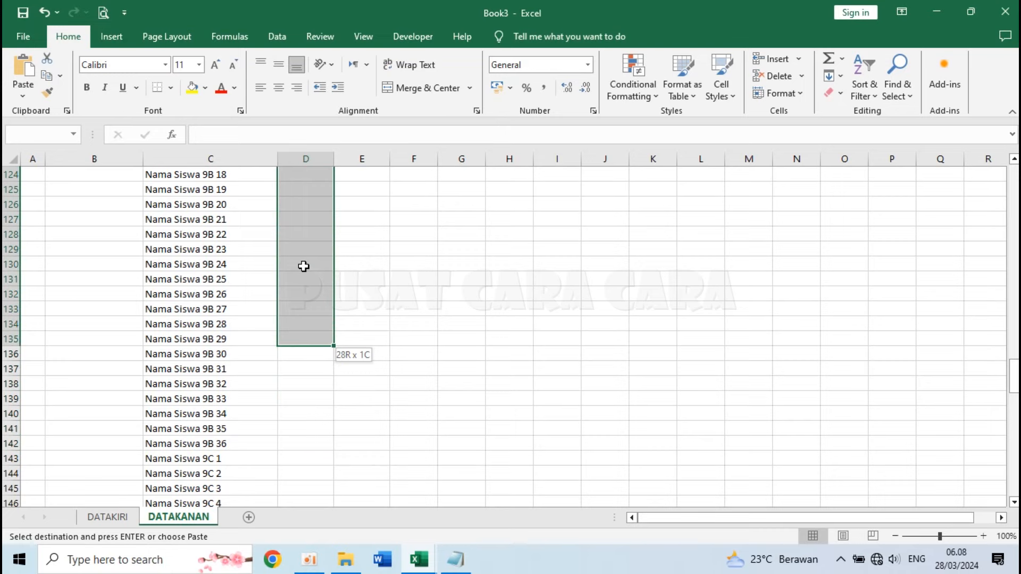
key(shift+Page_Down)
key(shift+Page_Up)
key(shift+Down)
key(shift+Down)
key(shift+Down)
key(shift+Down)
key(shift+Down)
key(shift+Down)
key(shift+Down)
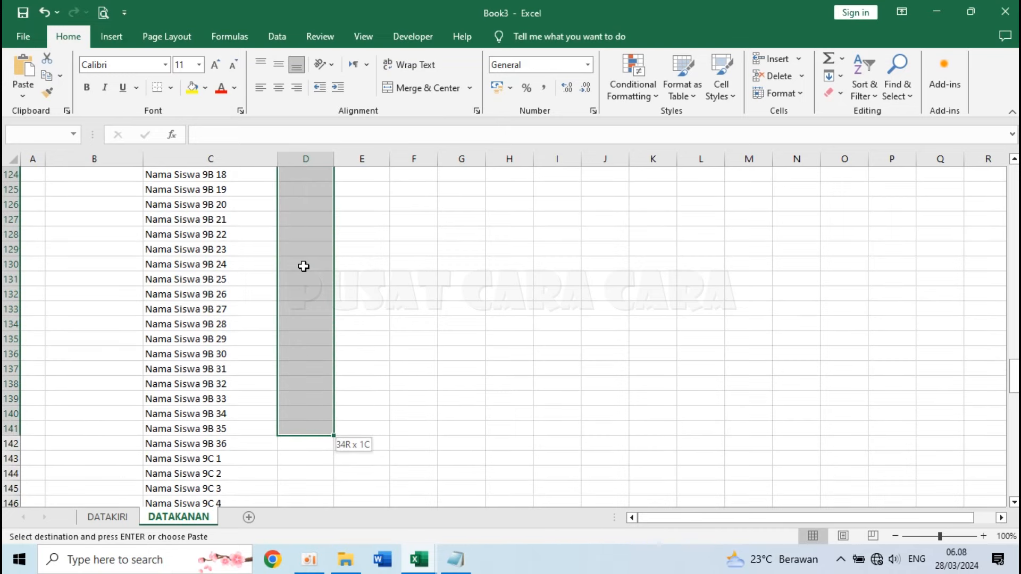
key(shift+Down)
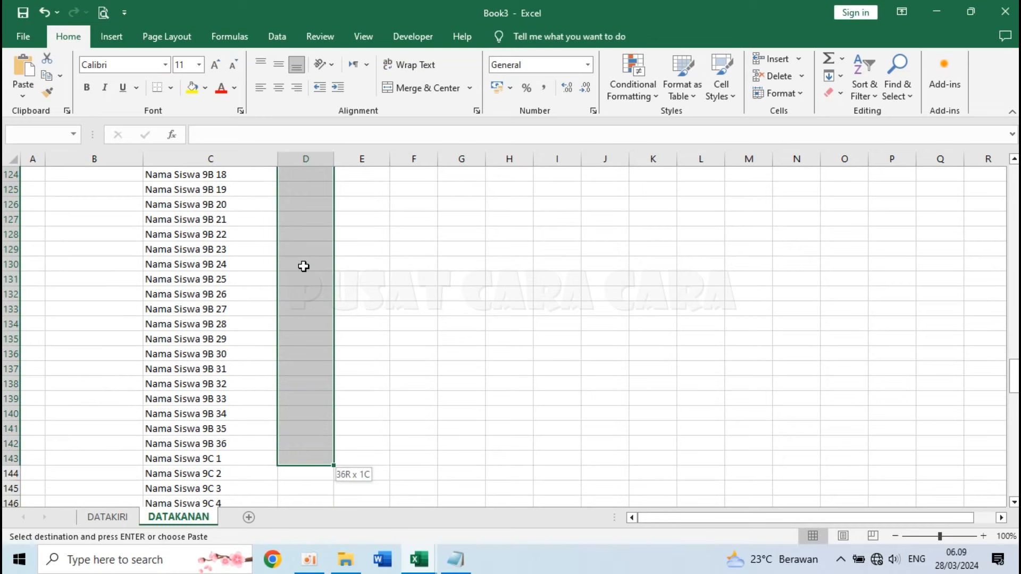
key(shift+Up)
key(shift+Up)
key(shift+Up)
key(shift+Up)
key(shift+Up)
key(shift+Up)
key(shift+Up)
key(shift+Up)
key(shift+Up)
key(shift+Up)
key(shift+Up)
key(shift+Up)
key(shift+Up)
key(shift+Up)
key(shift+Up)
key(shift+Up)
key(shift+Down)
key(shift+Down)
key(shift+Down)
key(shift+Down)
key(shift+Down)
key(shift+Down)
key(shift+Down)
key(shift+Down)
key(shift+Down)
key(shift+Down)
key(shift+Down)
key(shift+Down)
key(shift+Down)
key(shift+Down)
key(shift+Down)
key(shift+Down)
key(shift+Down)
key(shift+Up)
key(shift+Up)
key(ctrl+v)
- Enter 9C in D143 and copy it down to D176 for all class 9C students
scroll(304, 266, down, 10)
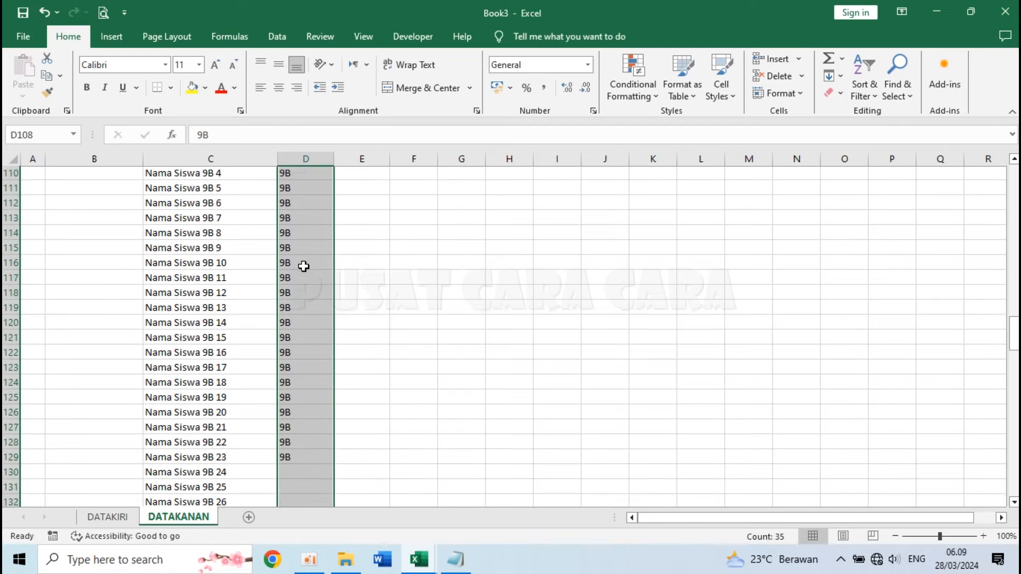
click(297, 209)
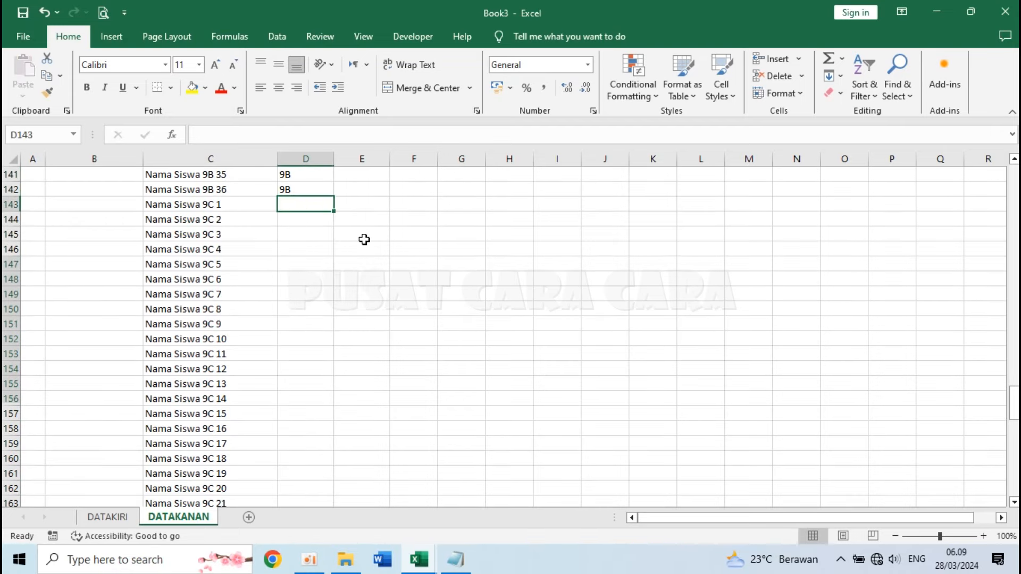
text(9C)
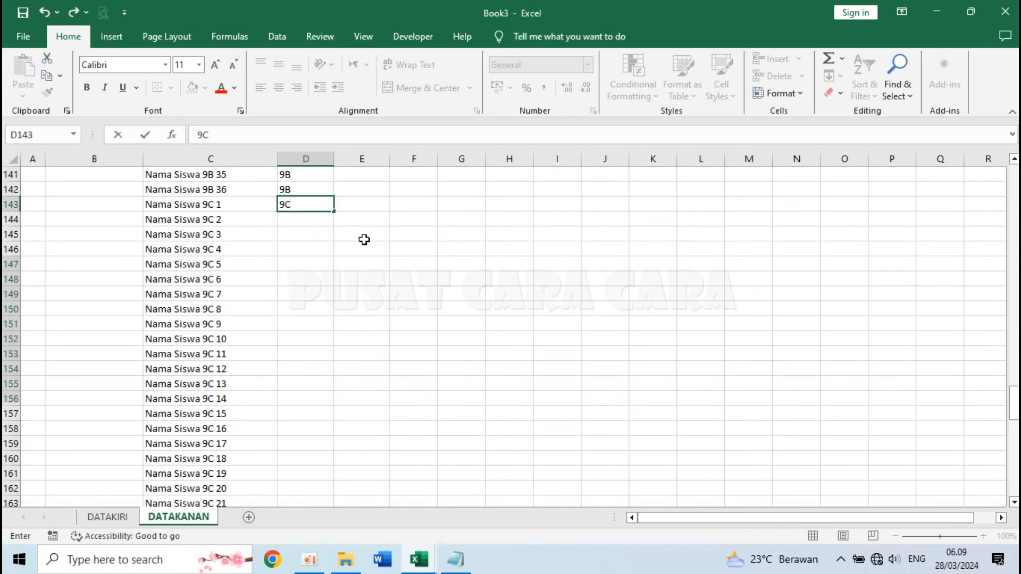
key(Return)
click(301, 204)
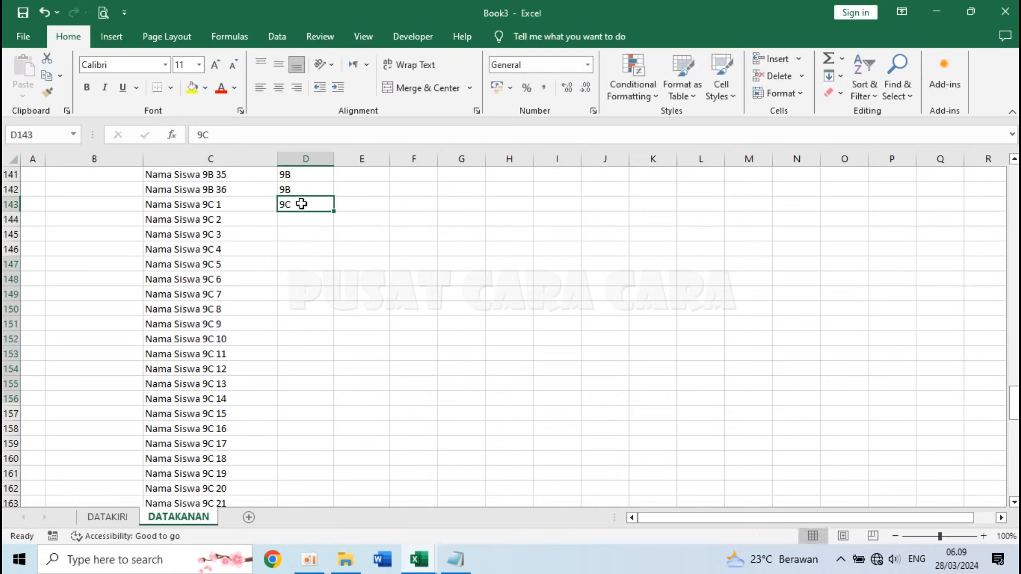
key(ctrl+c)
click(302, 217)
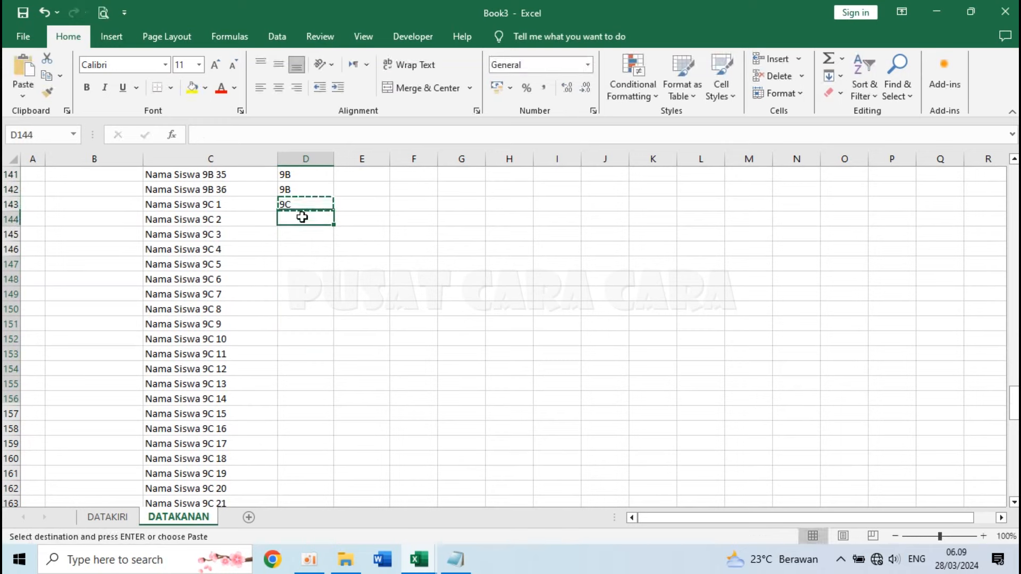
drag(303, 217, 298, 216)
key(Return)
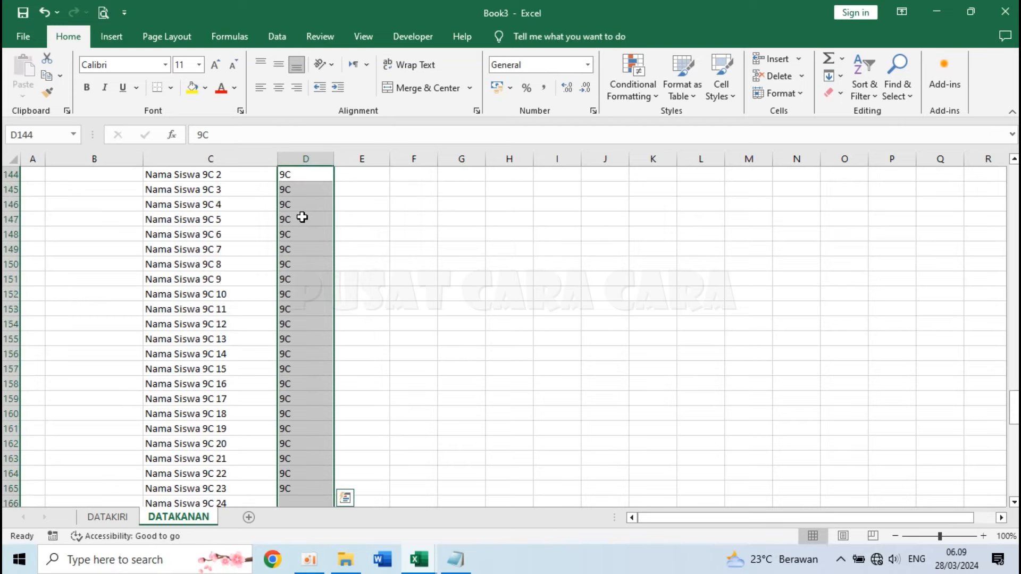
scroll(296, 297, down, 11)
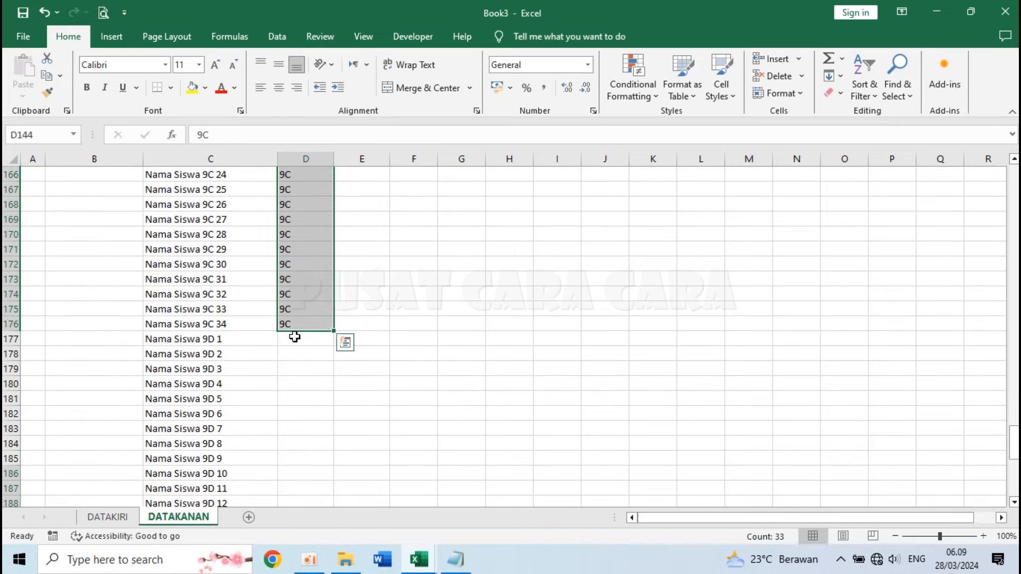
- Enter 9D in D177 and copy it down to D210 for all class 9D students
click(295, 337)
text(9D)
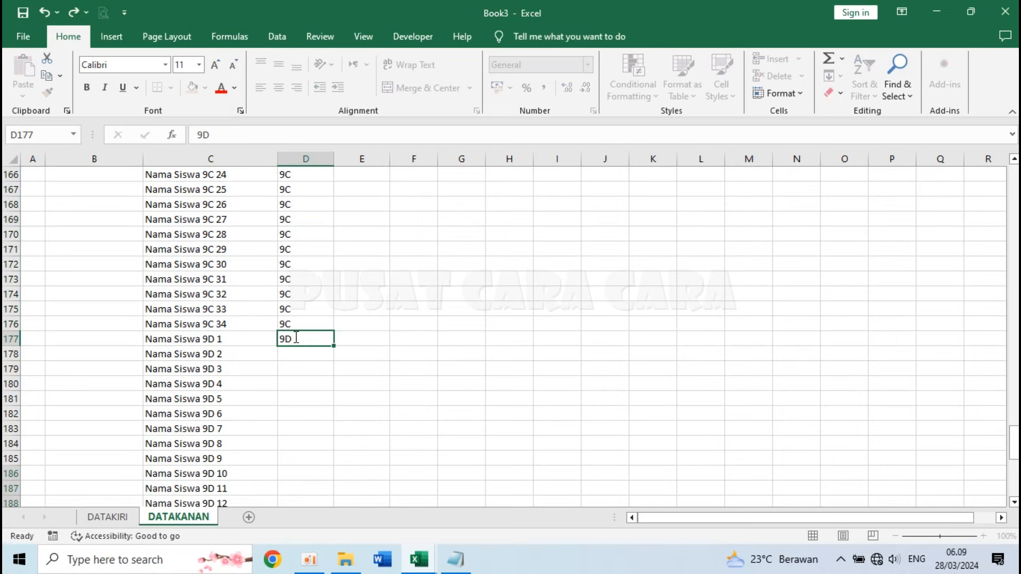
key(ctrl+Return)
key(ctrl+c)
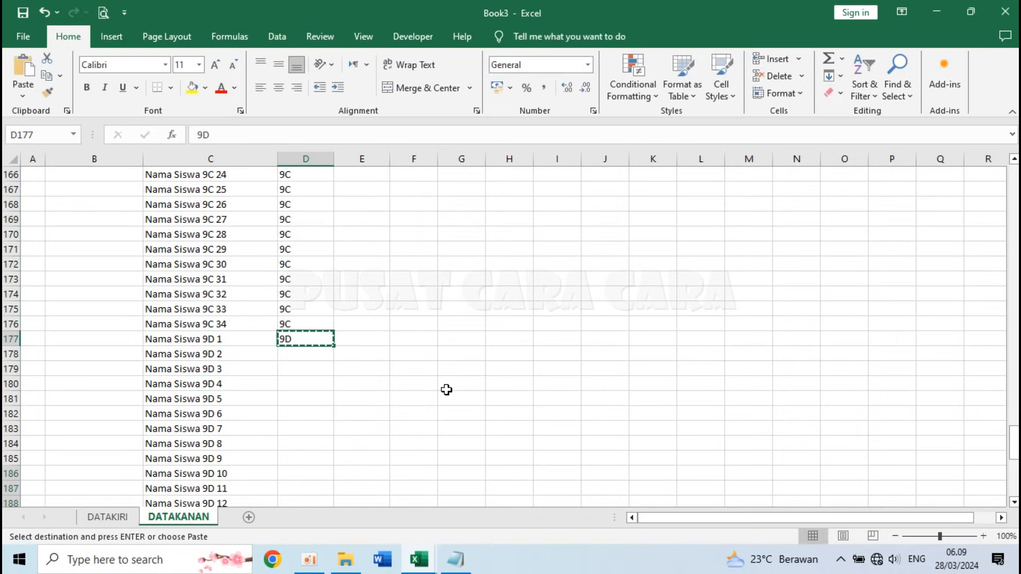
key(Down)
key(shift+Page_Down)
key(shift+Page_Down)
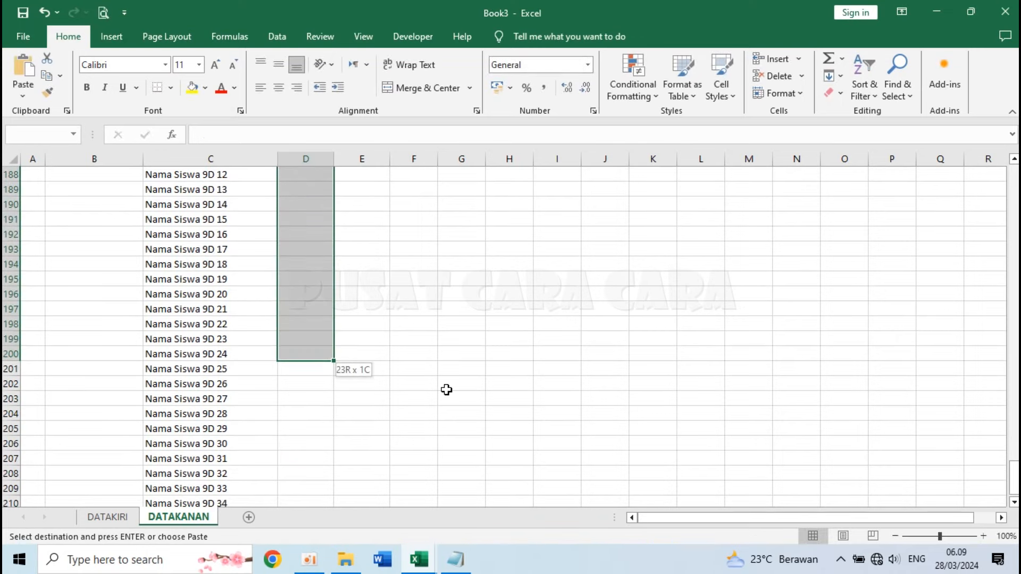
key(shift+Up)
key(shift+Up)
key(shift+Up)
key(shift+Up)
key(shift+Up)
key(shift+Up)
key(shift+Up)
key(shift+Up)
key(shift+Up)
key(shift+Up)
key(shift+Up)
key(shift+Up)
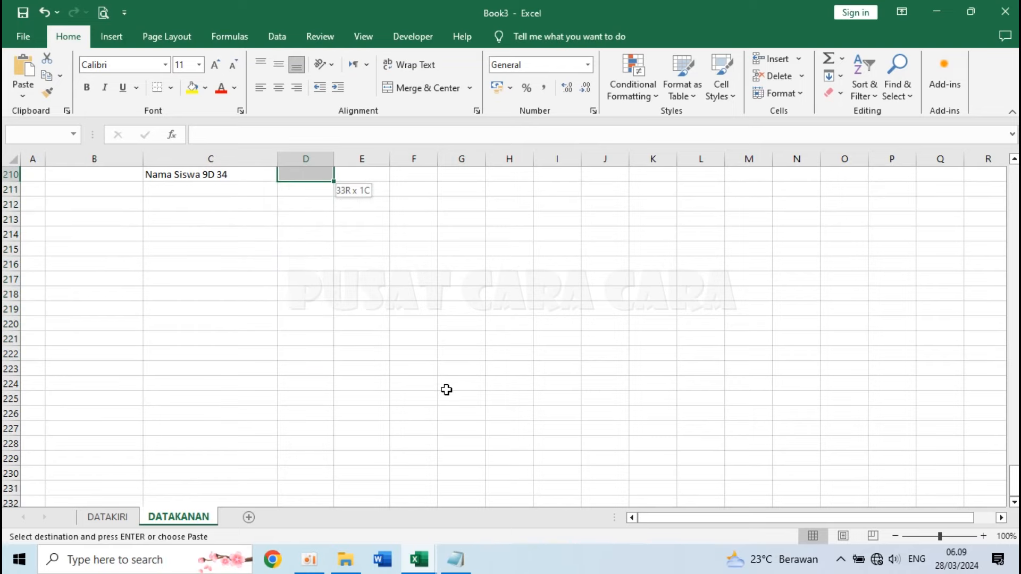
key(Return)
scroll(446, 390, up, 3)
click(342, 314)
- Number the students in the NO column by entering 1 and 2 in A2:A3 and filling the series down to A210
scroll(341, 318, up, 8)
scroll(342, 317, up, 14)
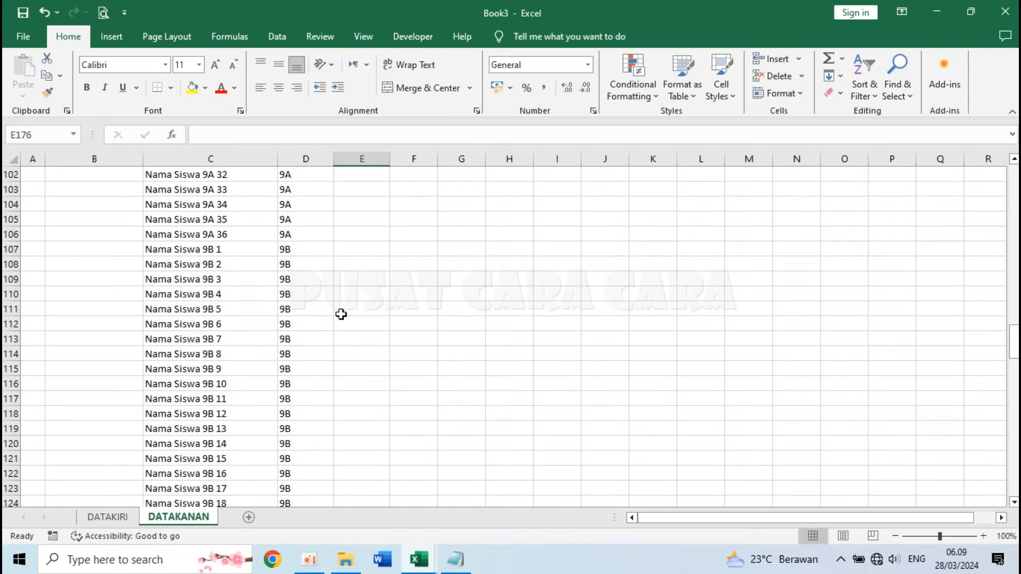
key(ctrl+Home)
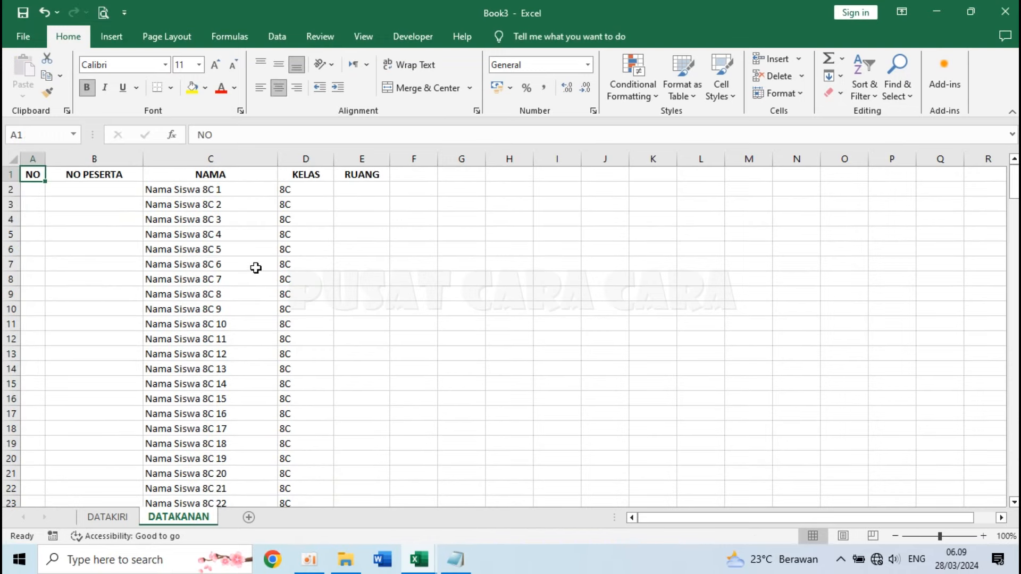
click(39, 193)
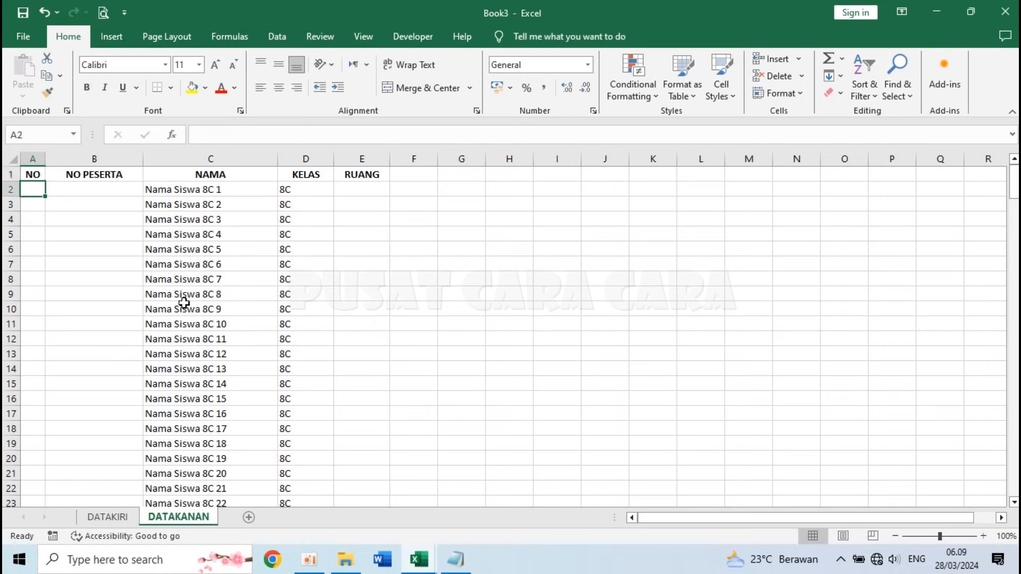
text(1)
key(Return)
text(2)
key(Return)
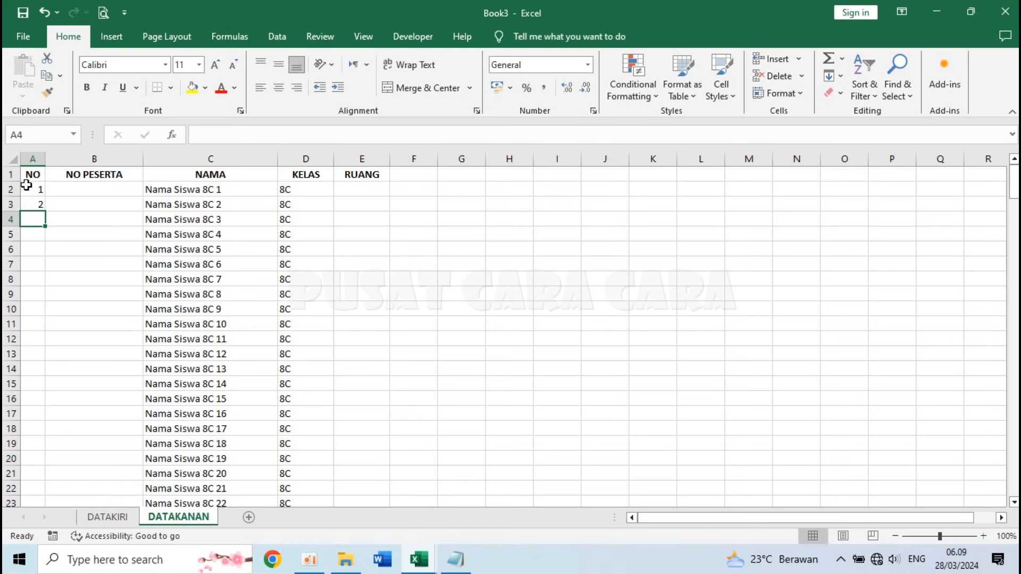
drag(32, 190, 70, 449)
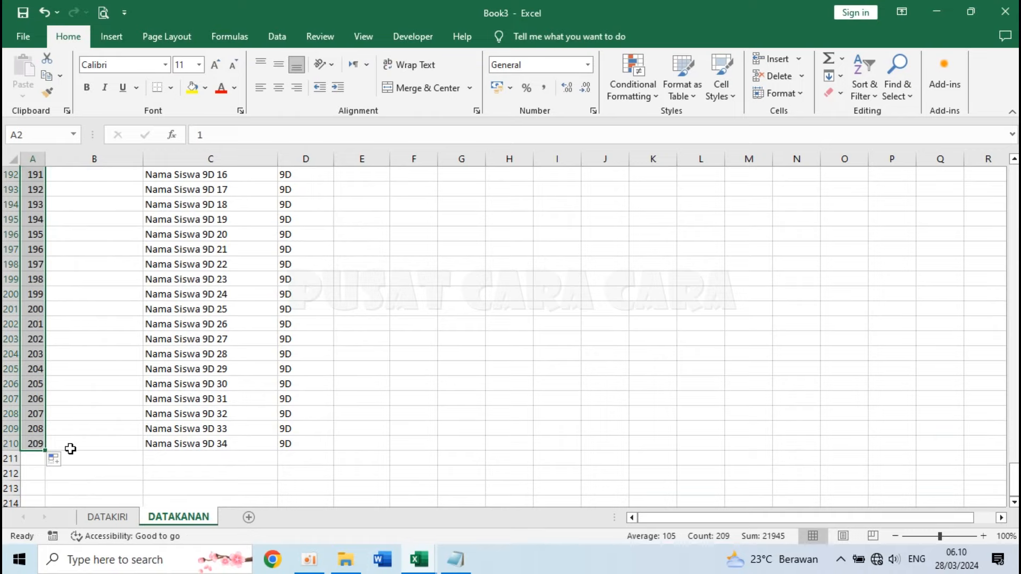
- Format cells H2:H3 as Text
key(ctrl+Home)
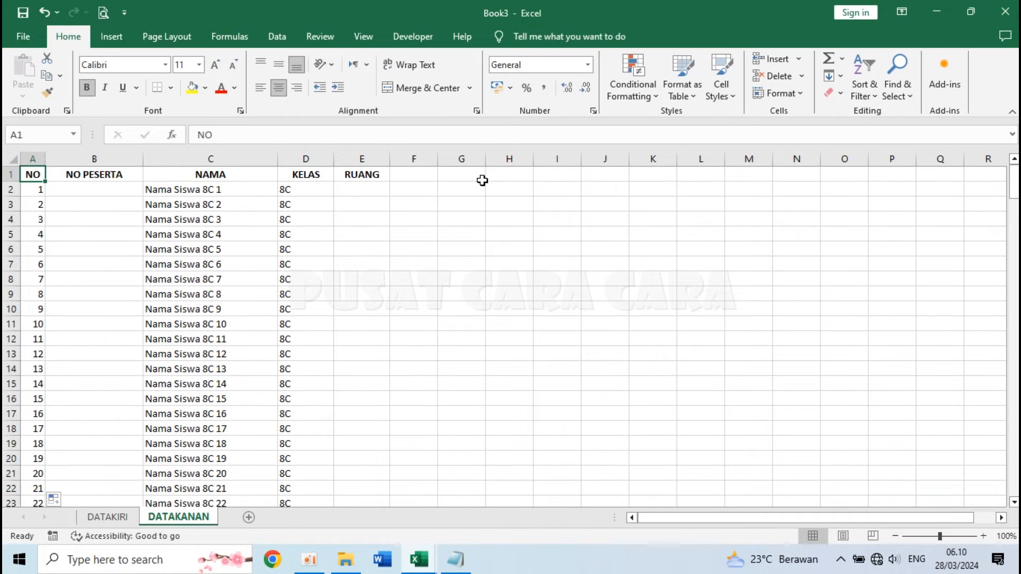
click(511, 190)
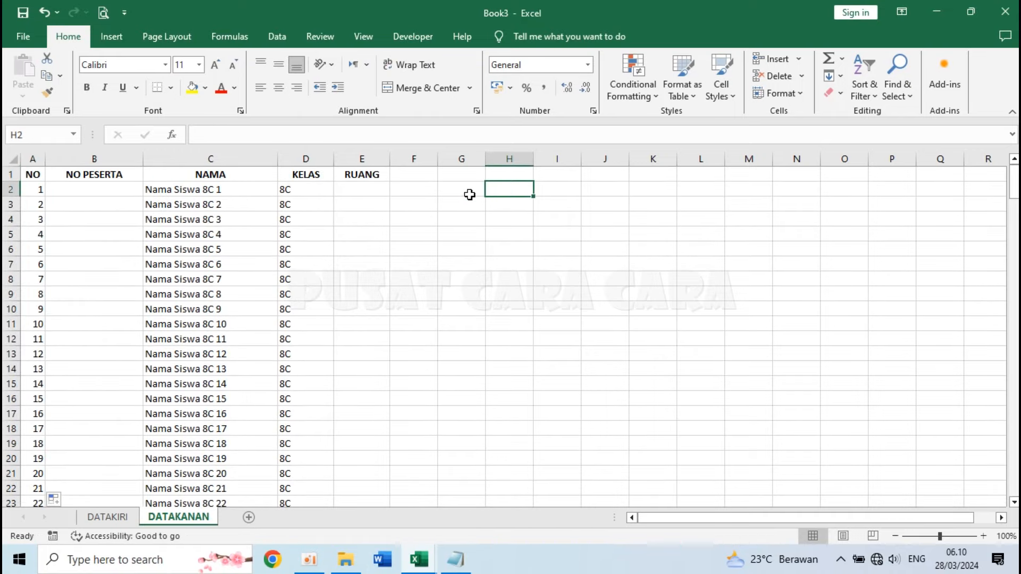
drag(523, 186, 521, 203)
click(587, 65)
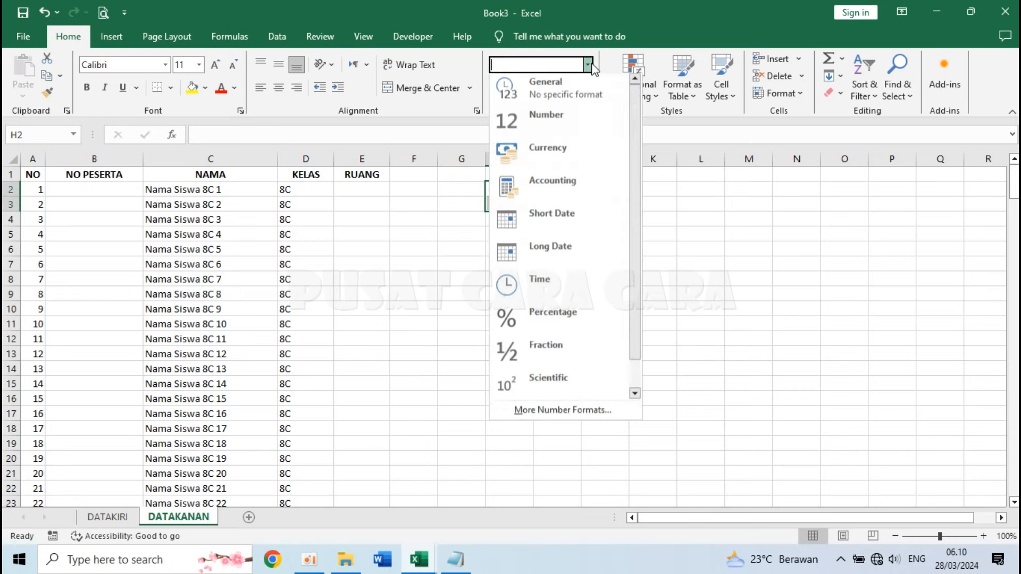
scroll(621, 352, down, 1)
click(572, 388)
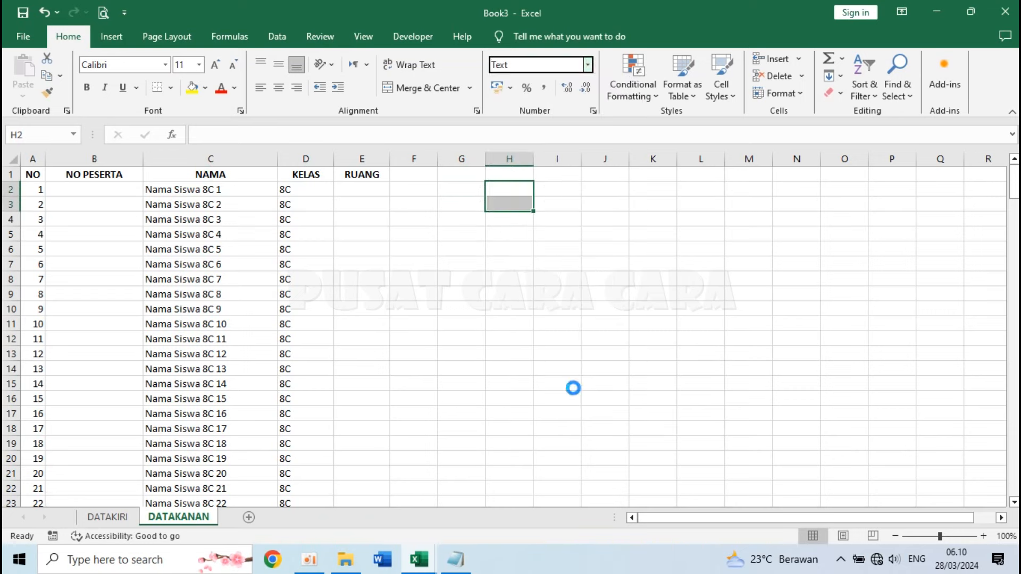
click(512, 192)
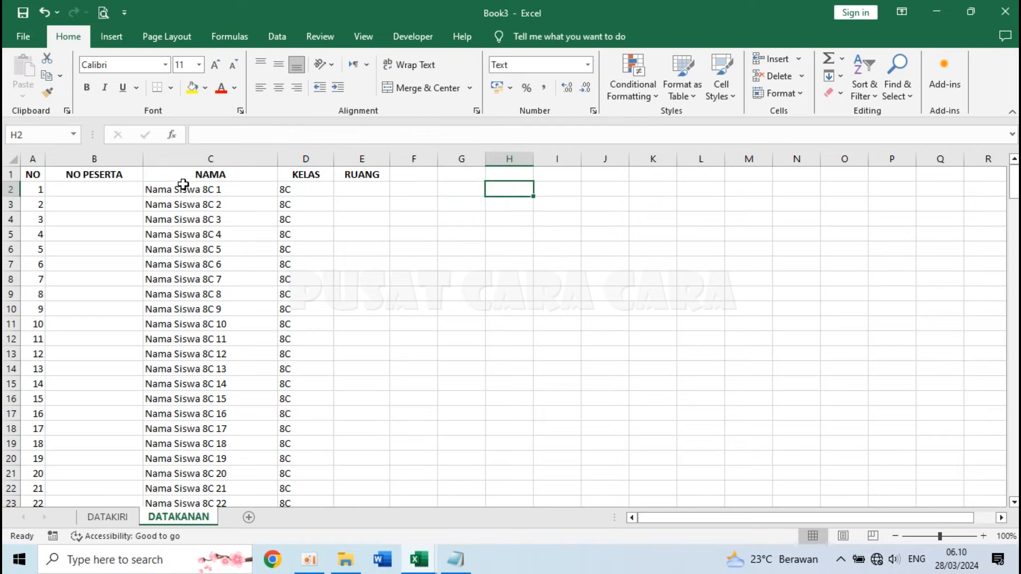
- Check the participant number of the last 8B student at the end of the DATAKIRI sheet
click(107, 517)
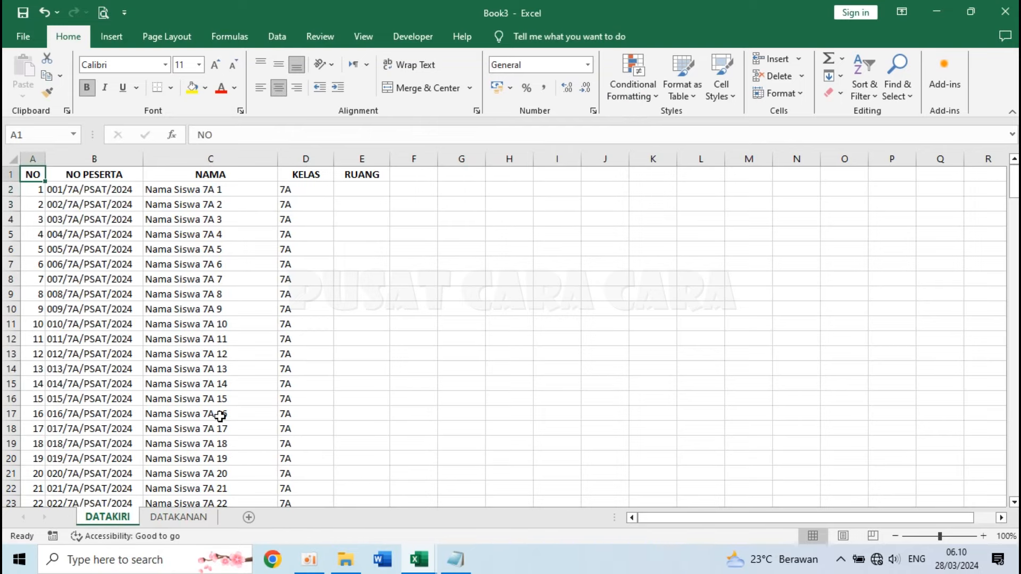
scroll(220, 417, down, 11)
click(220, 416)
key(ctrl+Down)
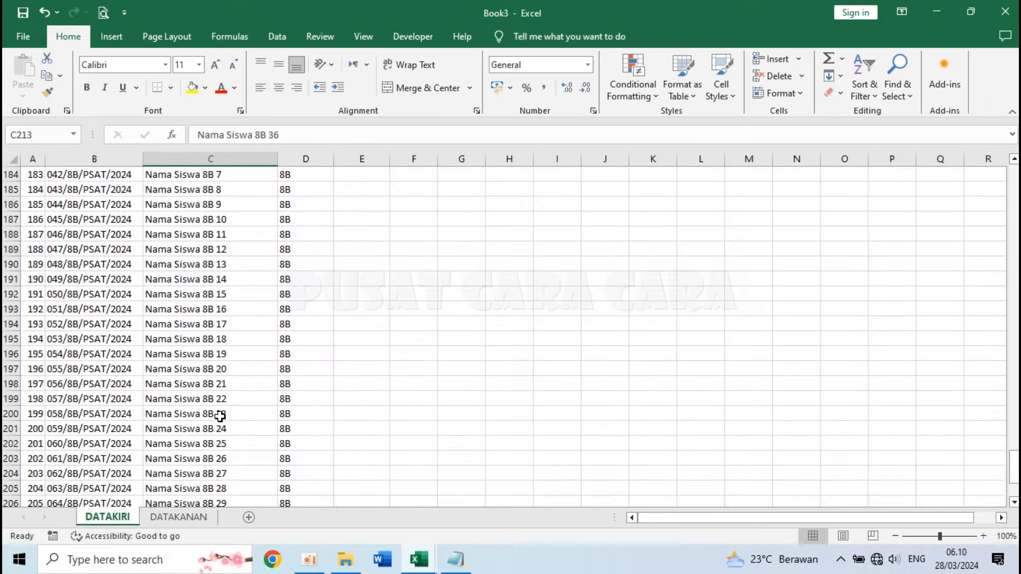
click(60, 488)
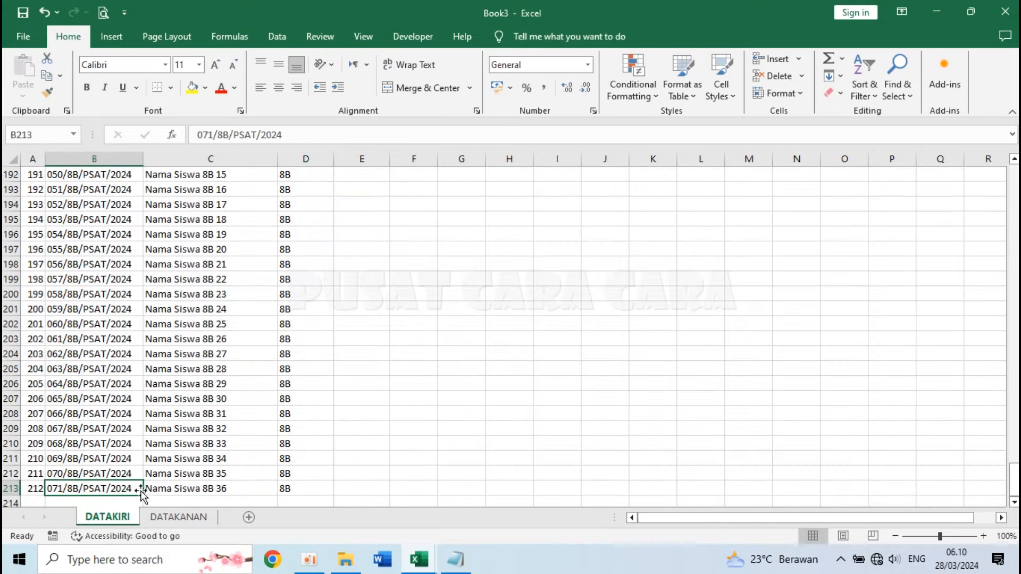
click(209, 492)
click(61, 490)
- On the DATAKANAN sheet, enter 072 and 073 in H2:H3 and fill the series down to H70
click(179, 517)
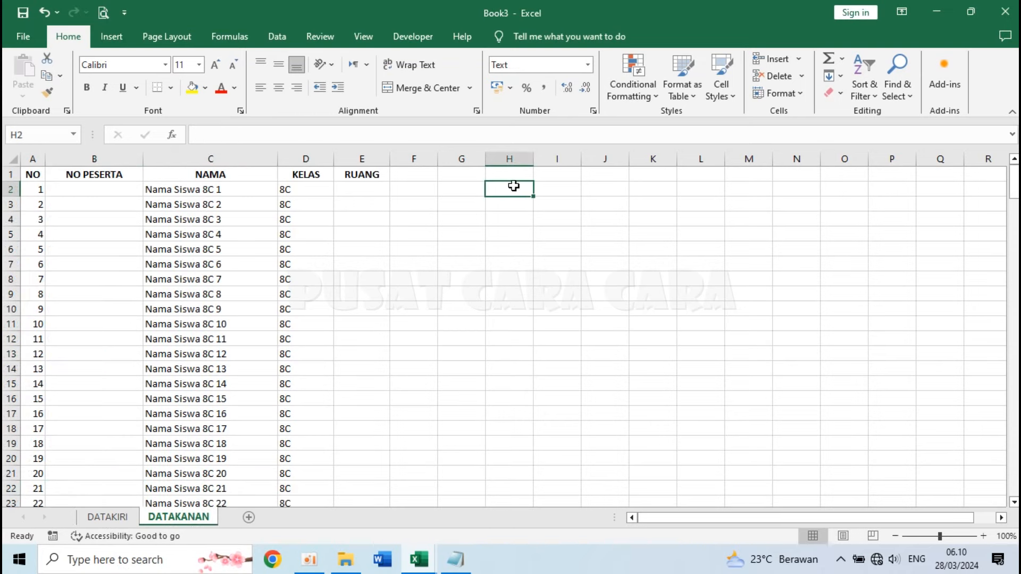
text(072)
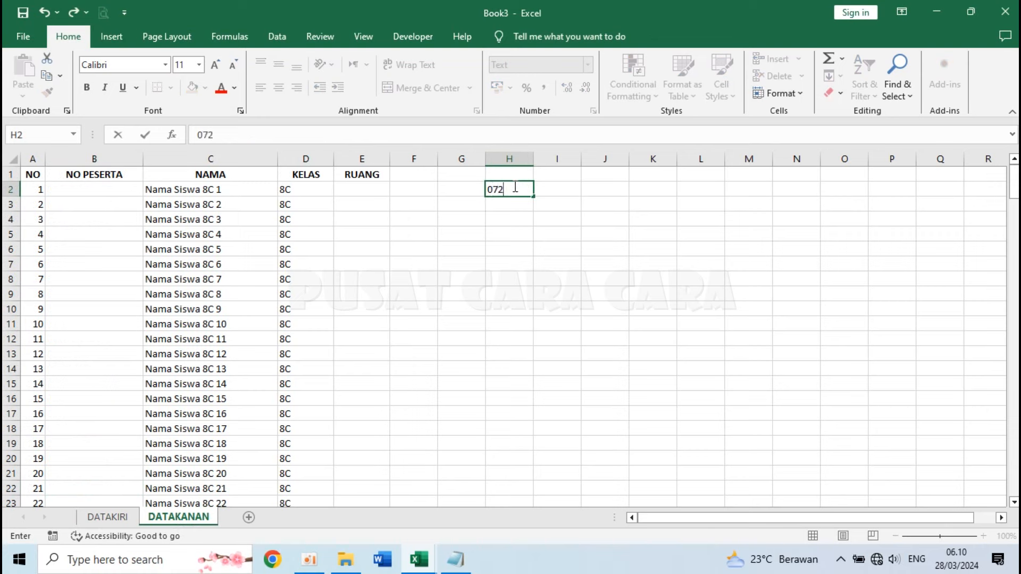
key(Return)
text(073)
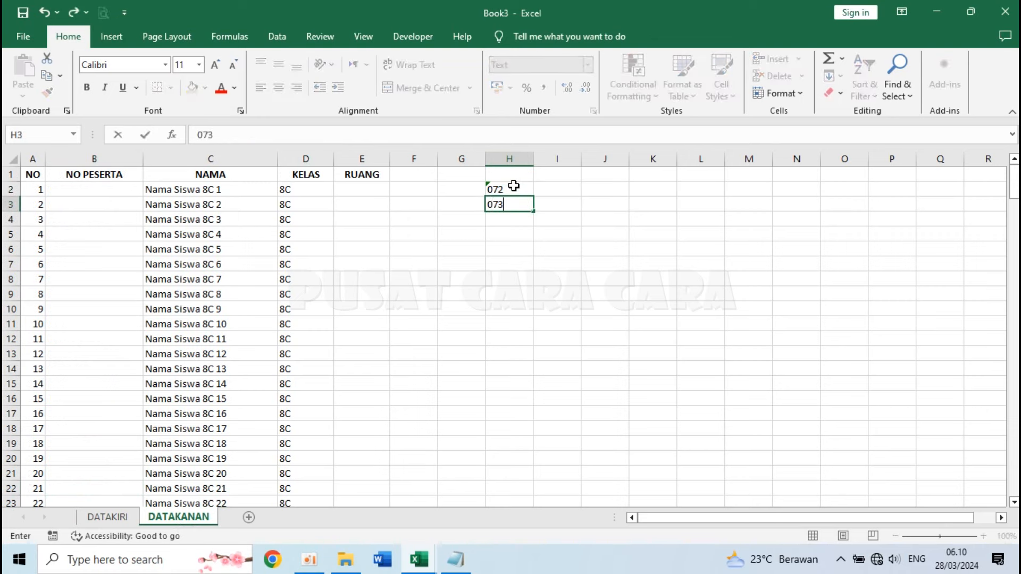
key(Return)
mouse_move(513, 189)
mouse_down()
mouse_move(534, 214)
mouse_move(526, 524)
mouse_move(526, 144)
mouse_move(497, 415)
mouse_up()
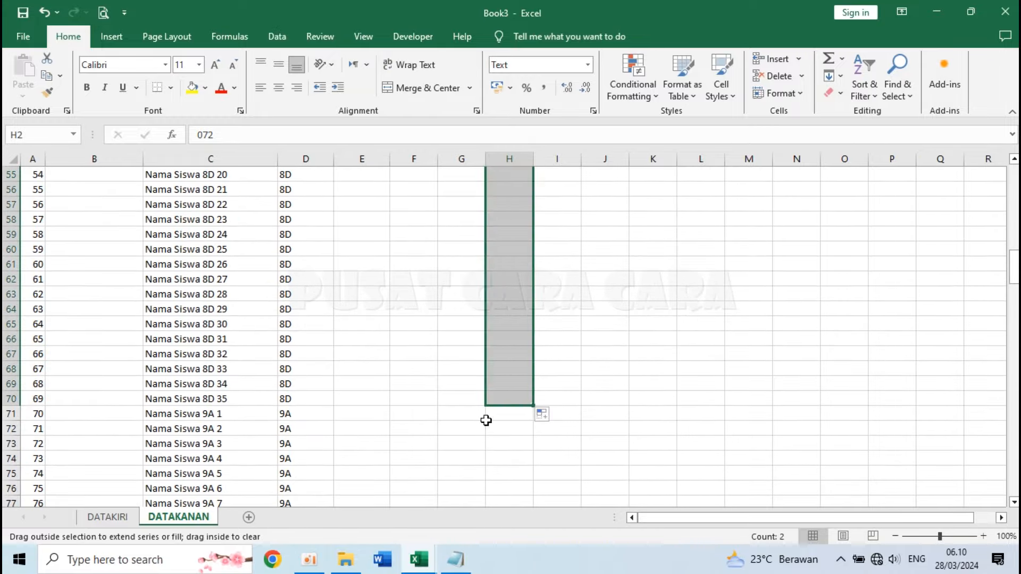
- Format cells H71:H72, beside the first two class 9A students, as Text
click(500, 412)
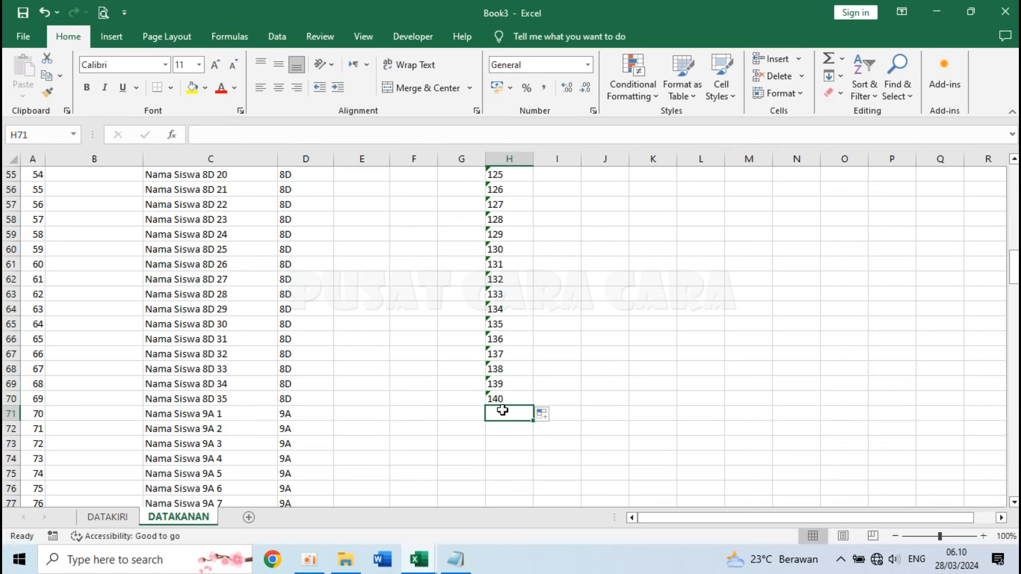
drag(508, 415, 510, 425)
click(588, 67)
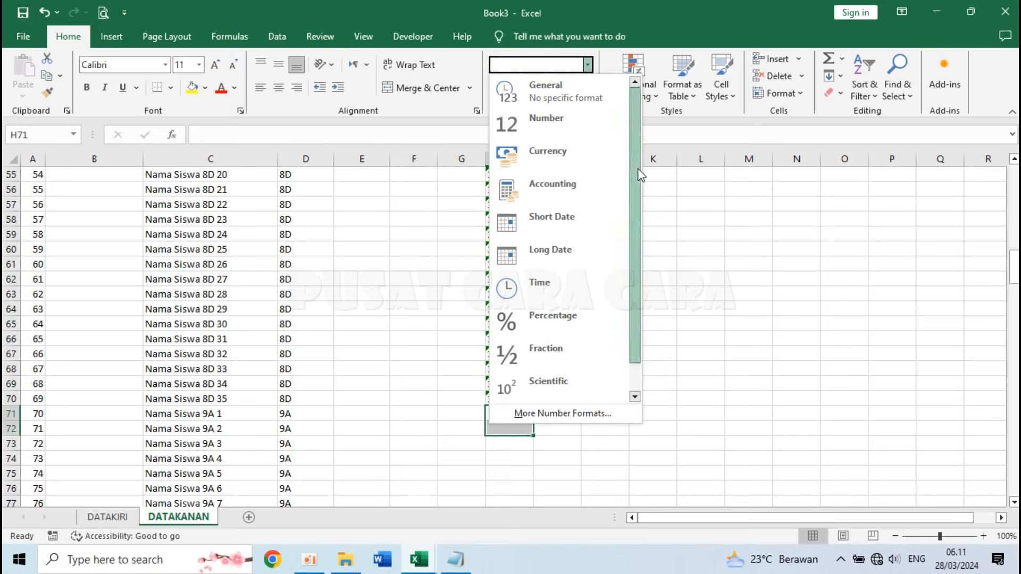
scroll(600, 266, down, 1)
click(598, 393)
click(506, 415)
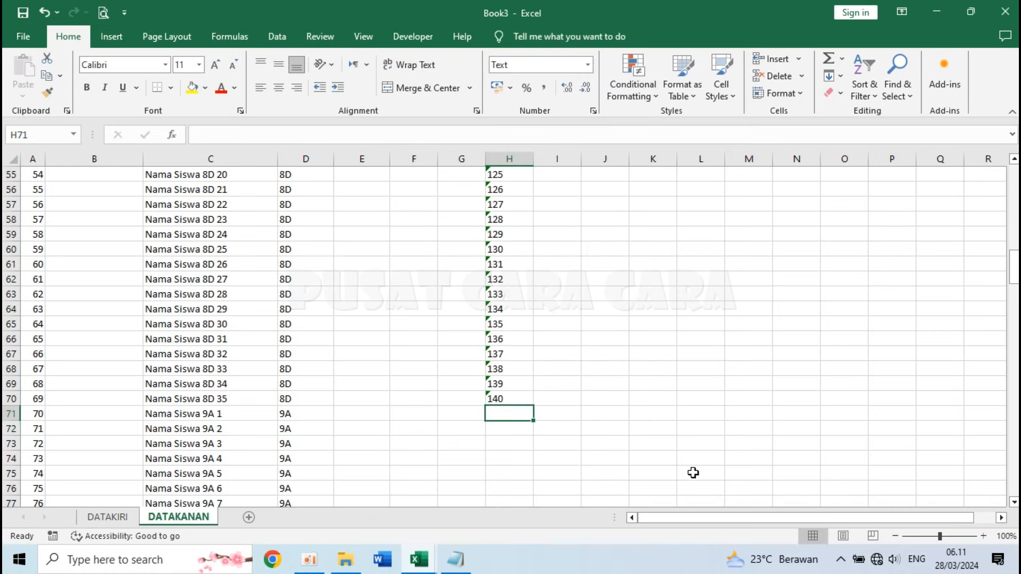
- Enter 001 and 002 in H71:H72 and fill the series down to H210 for all class 9 students
text(001)
key(Return)
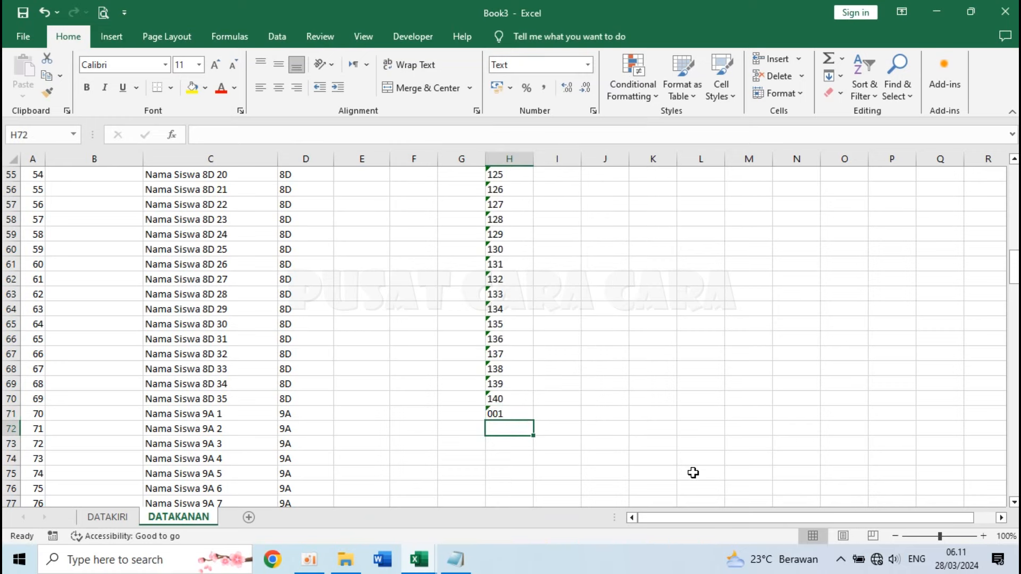
text(002)
key(Return)
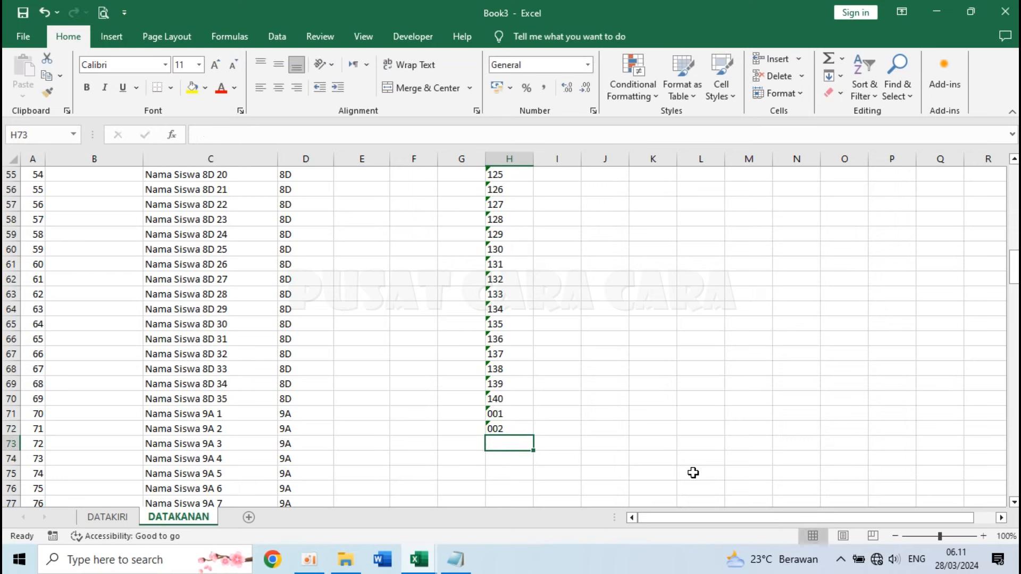
drag(508, 415, 538, 480)
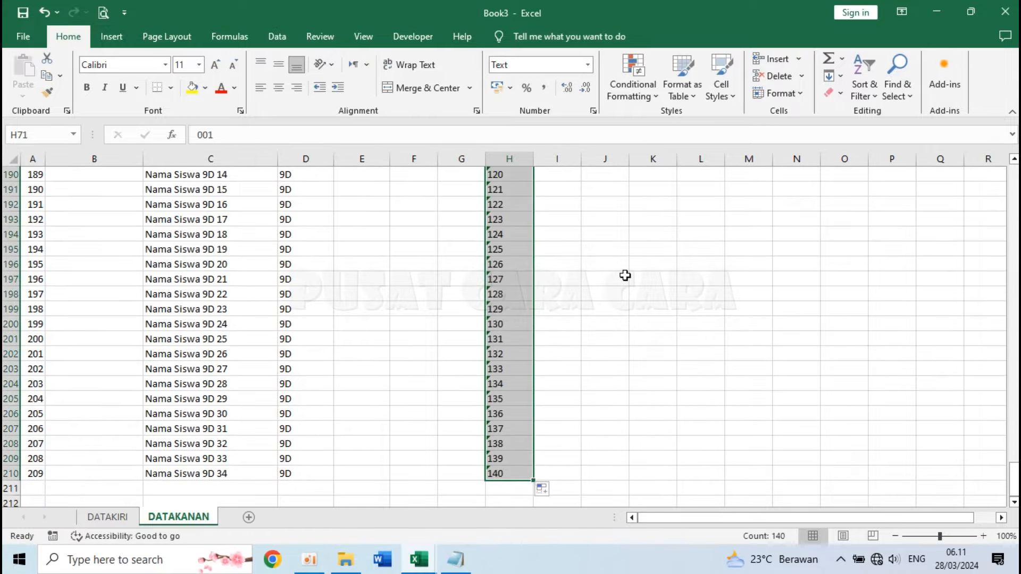
- Enter =H2&"/"&D2&"/PSAT/2024" in I2 of the DATAKANAN sheet and fill the formula down to I210
scroll(586, 298, up, 20)
scroll(547, 304, up, 10)
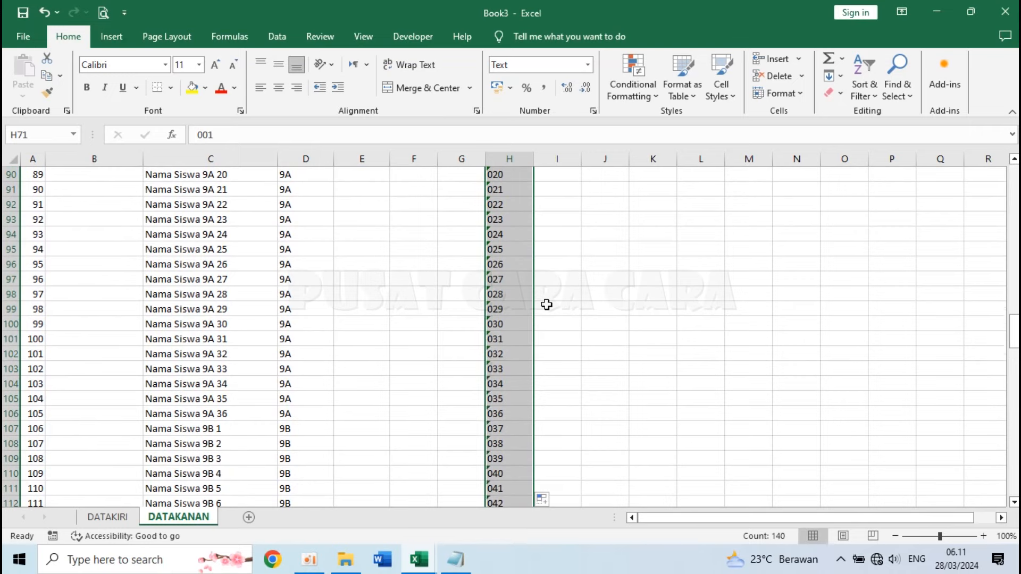
scroll(547, 304, up, 20)
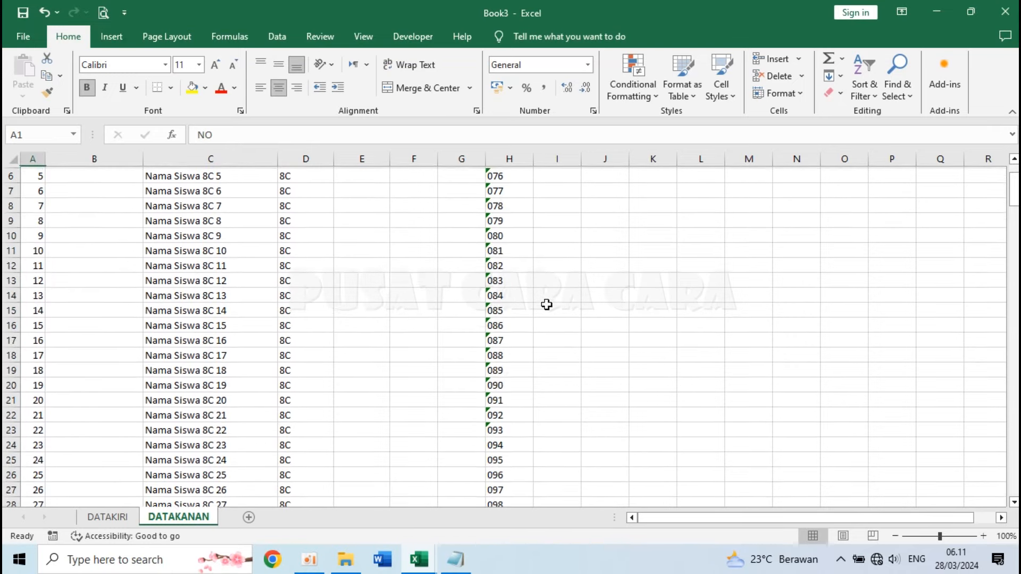
click(550, 184)
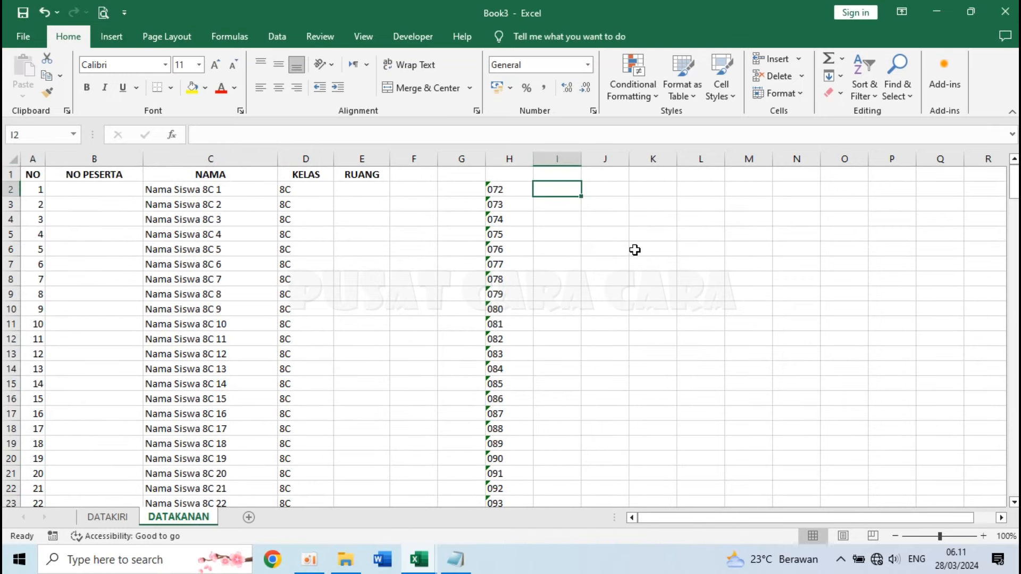
text(=)
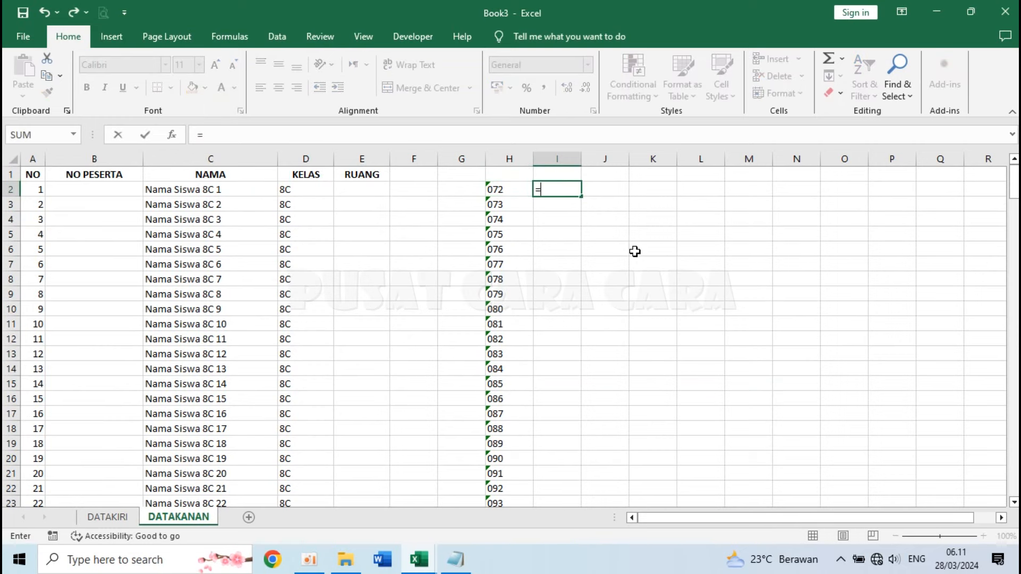
click(511, 192)
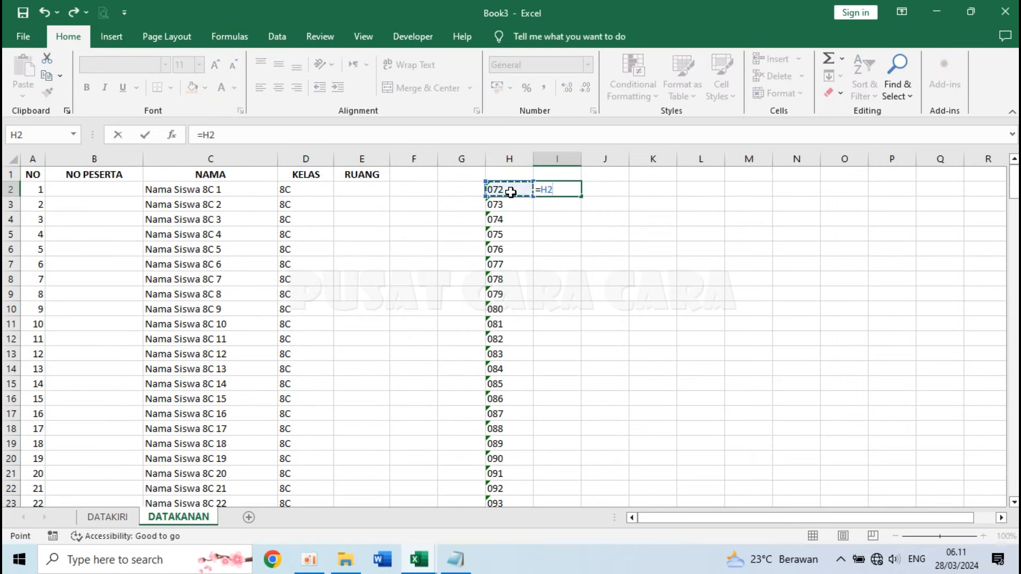
text(&)
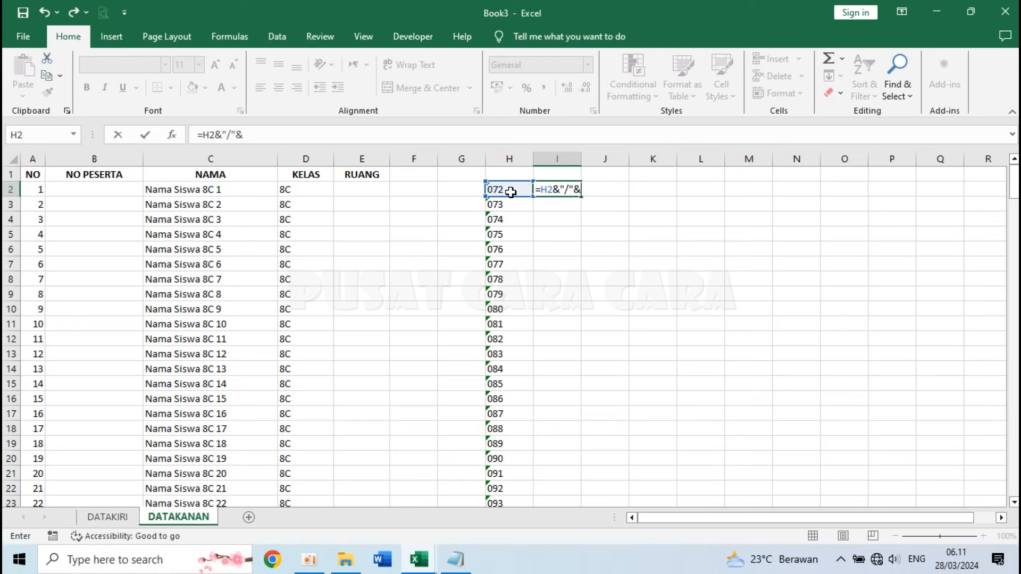
text("/"&)
click(288, 190)
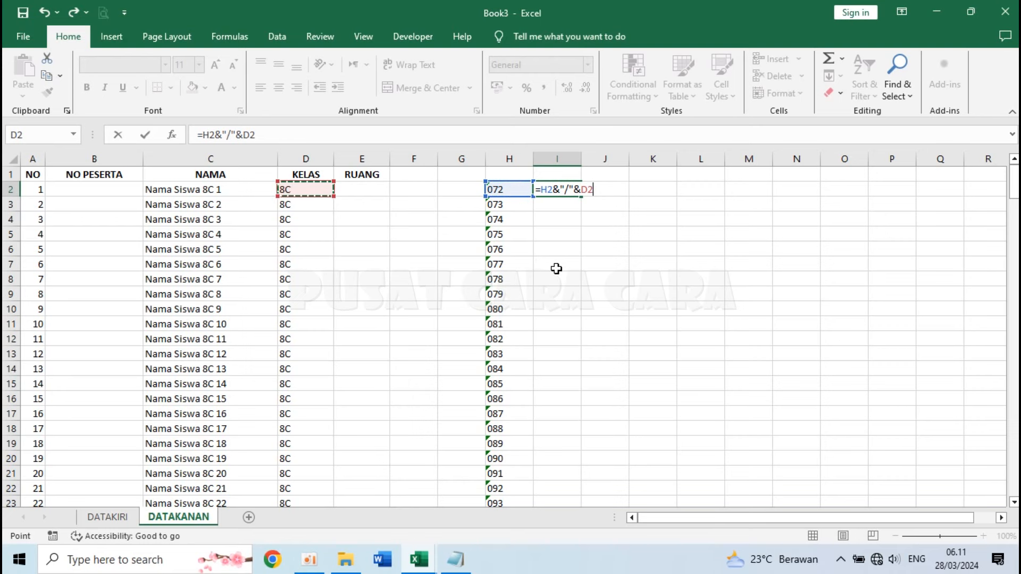
text(&"/PSAT/2024)
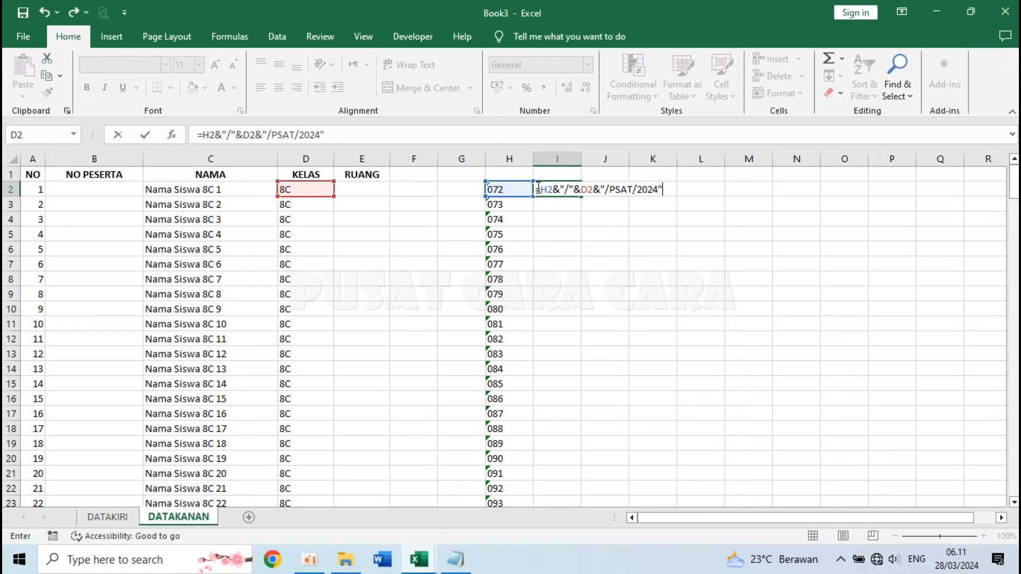
click(553, 190)
drag(610, 188, 649, 189)
click(664, 190)
key(Return)
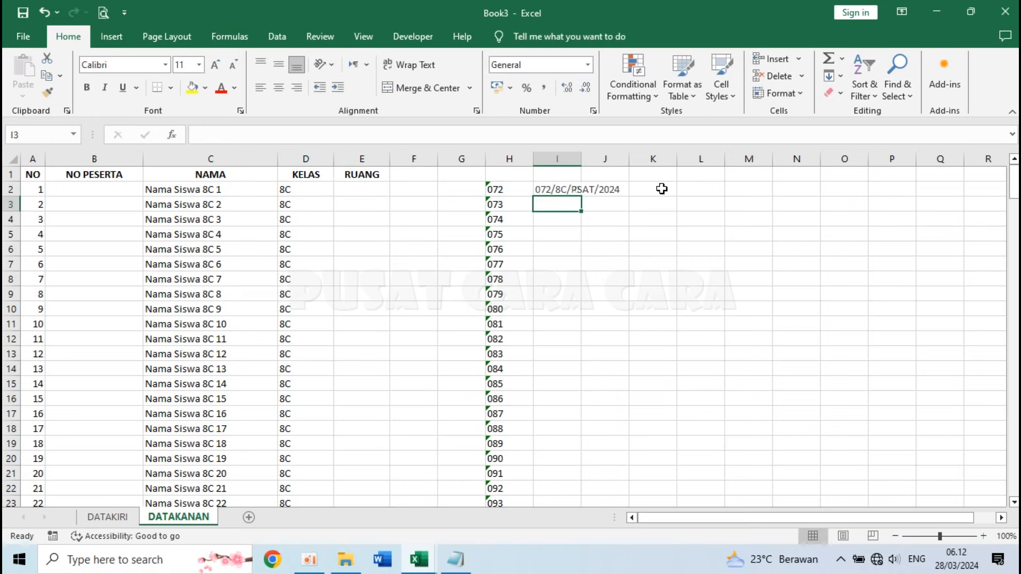
click(552, 188)
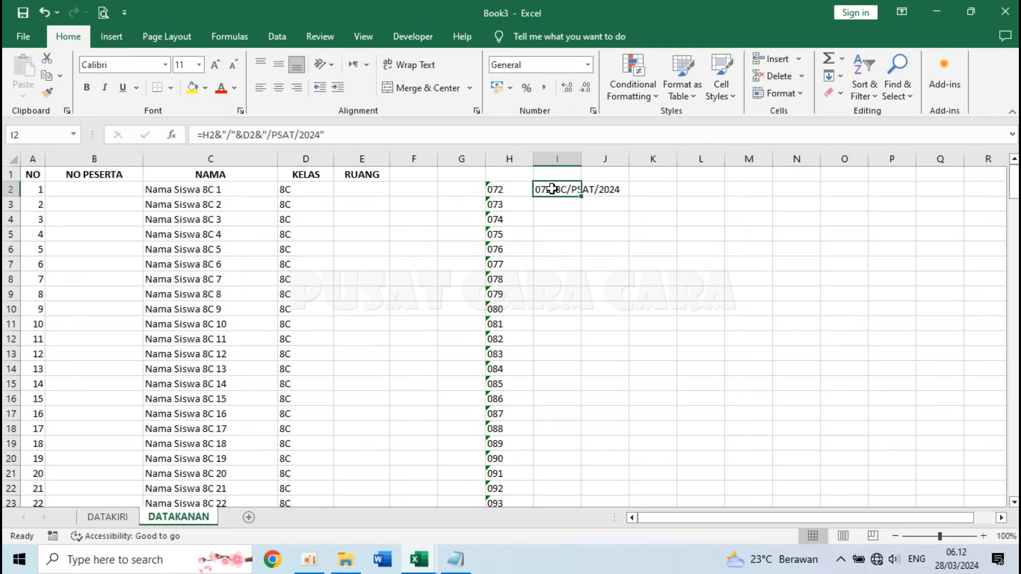
double_click(581, 195)
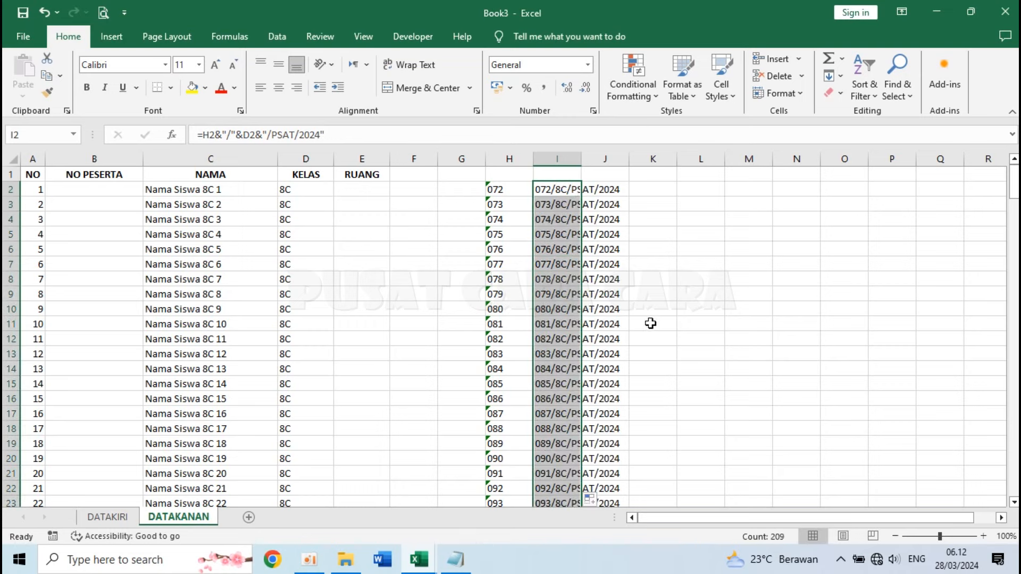
- Copy the generated numbers in I2:I210 and paste them as values into the NO PESERTA column from B2
key(ctrl+c)
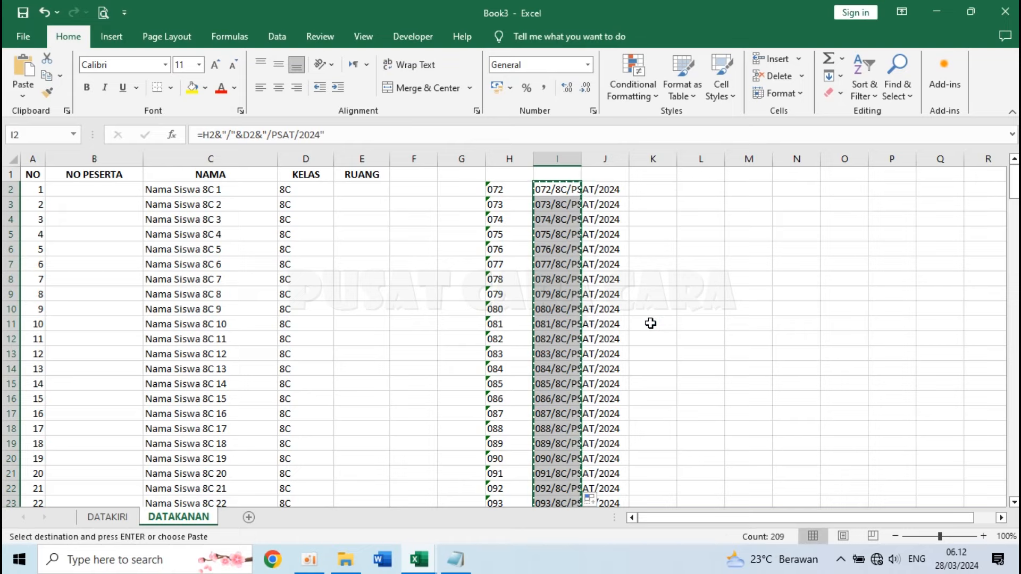
click(107, 191)
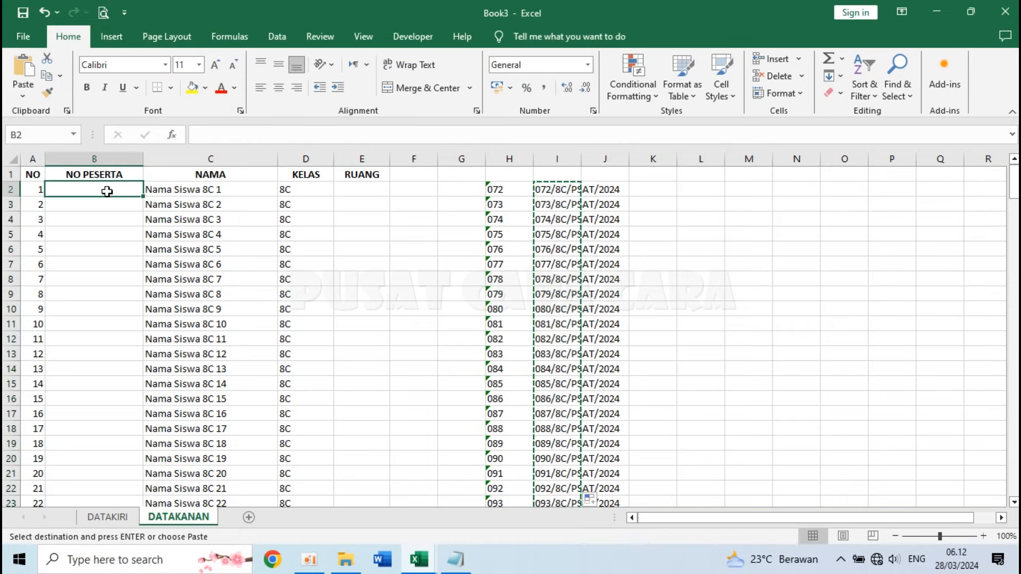
click(28, 96)
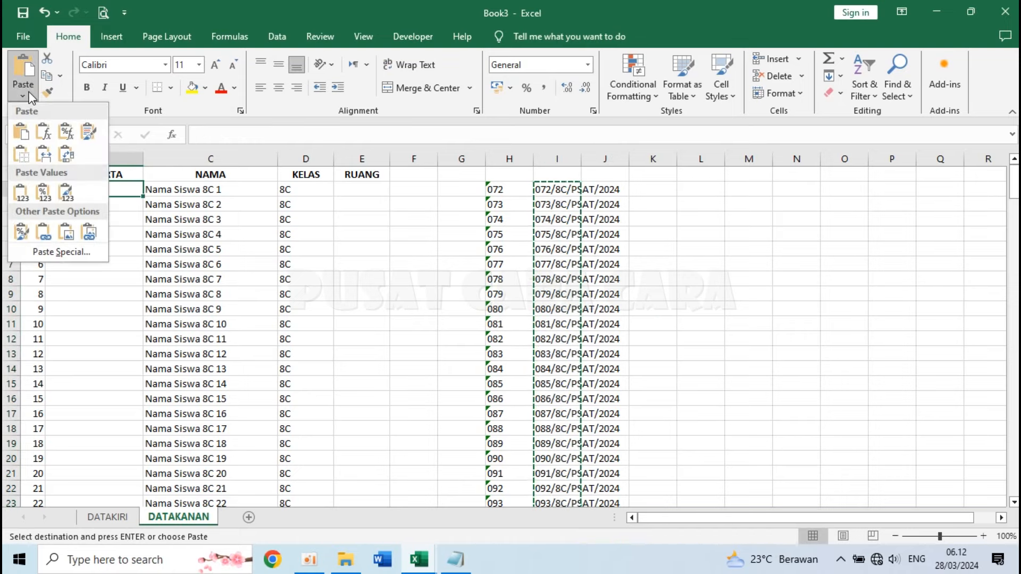
click(24, 192)
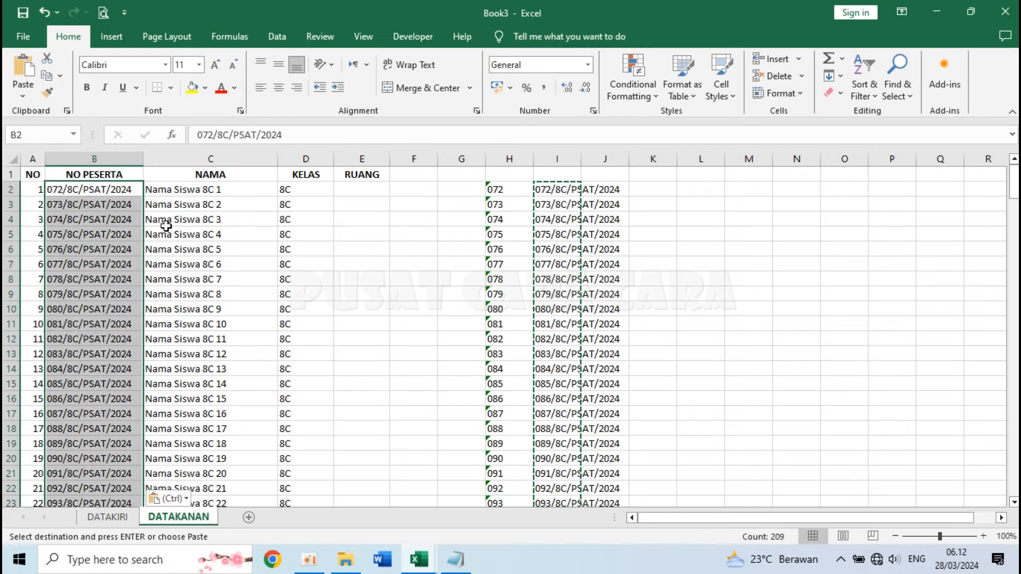
click(450, 274)
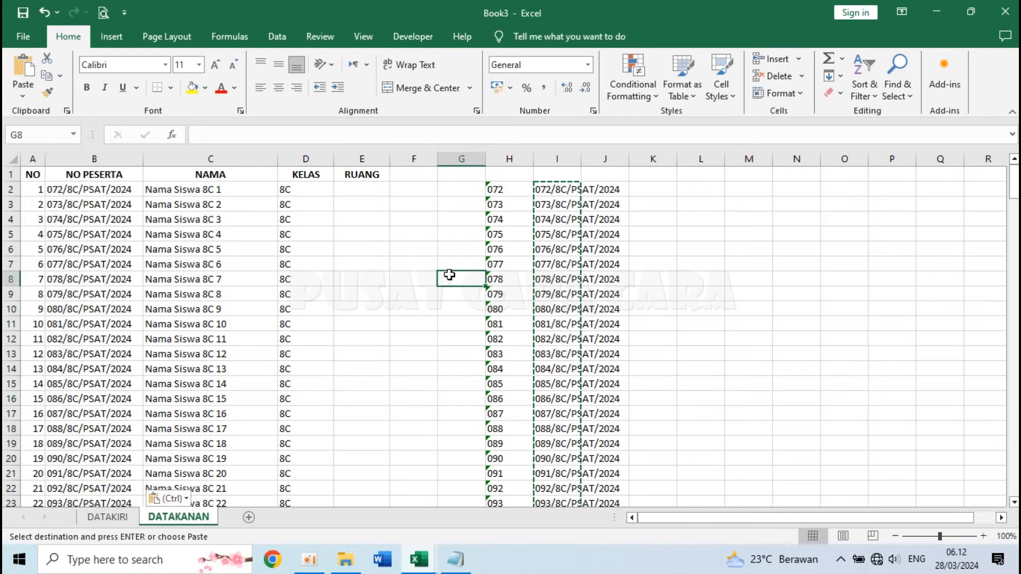
- Delete the helper columns H and I from the DATAKANAN sheet
click(505, 158)
drag(506, 158, 551, 154)
right_click(551, 157)
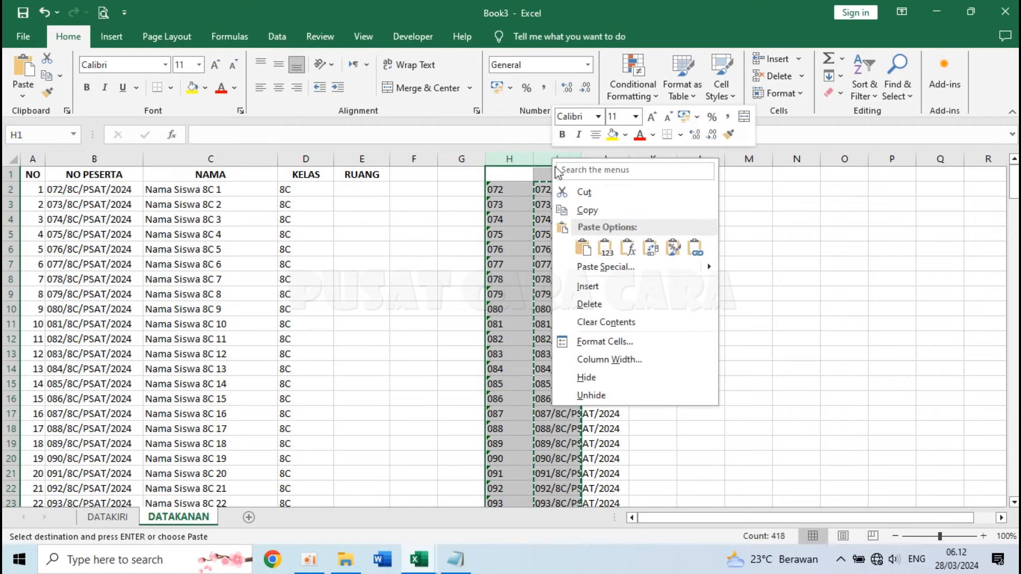
click(589, 304)
click(371, 263)
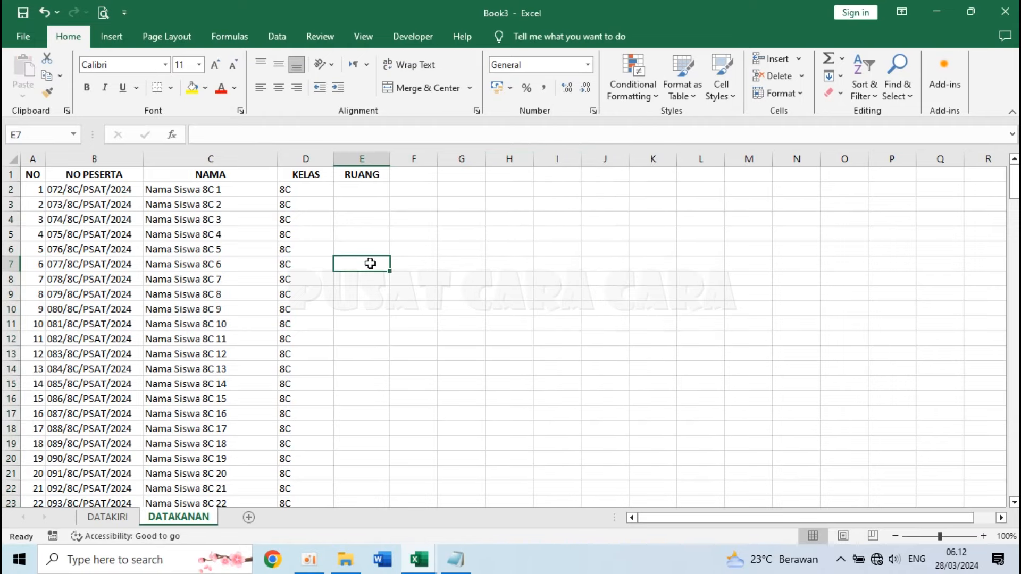
click(452, 308)
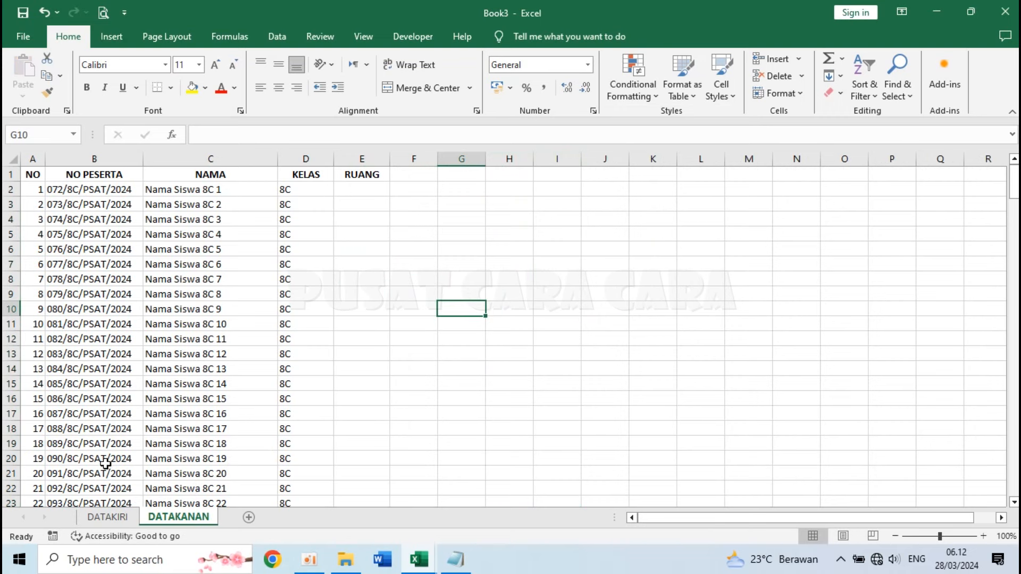
click(105, 413)
click(460, 311)
- Select the whole participant table A1:E210 on the DATAKANAN sheet, including the header row
click(33, 173)
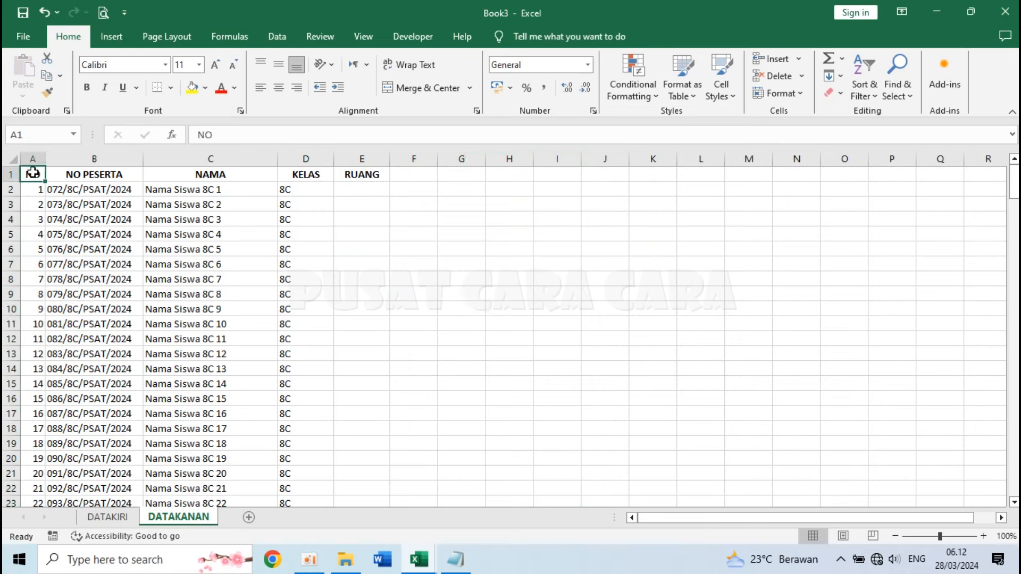
drag(33, 172, 349, 472)
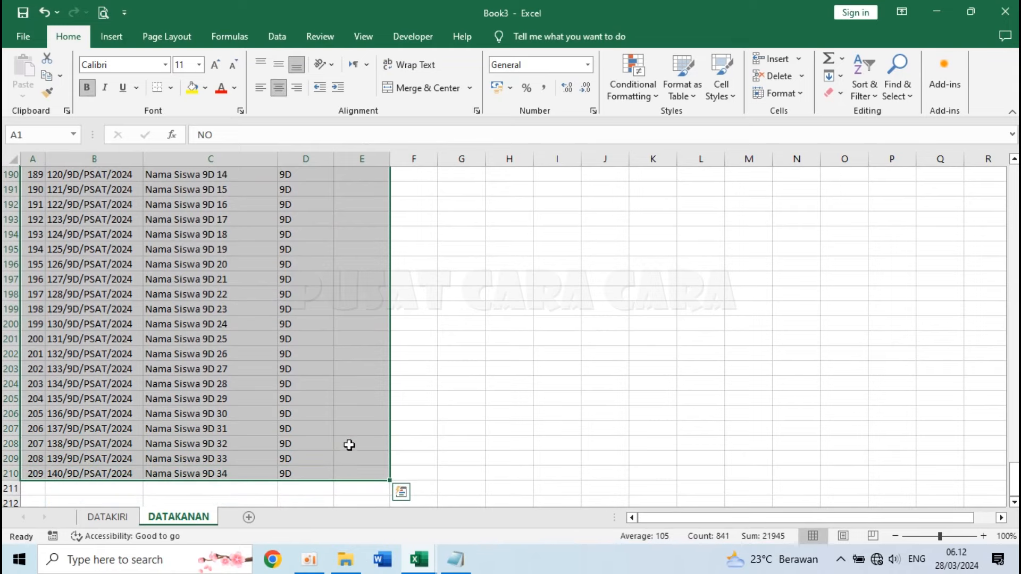
- Define the workbook-wide name DATAKANAN for the participant table A1:E210 on the DATAKANAN sheet
click(233, 35)
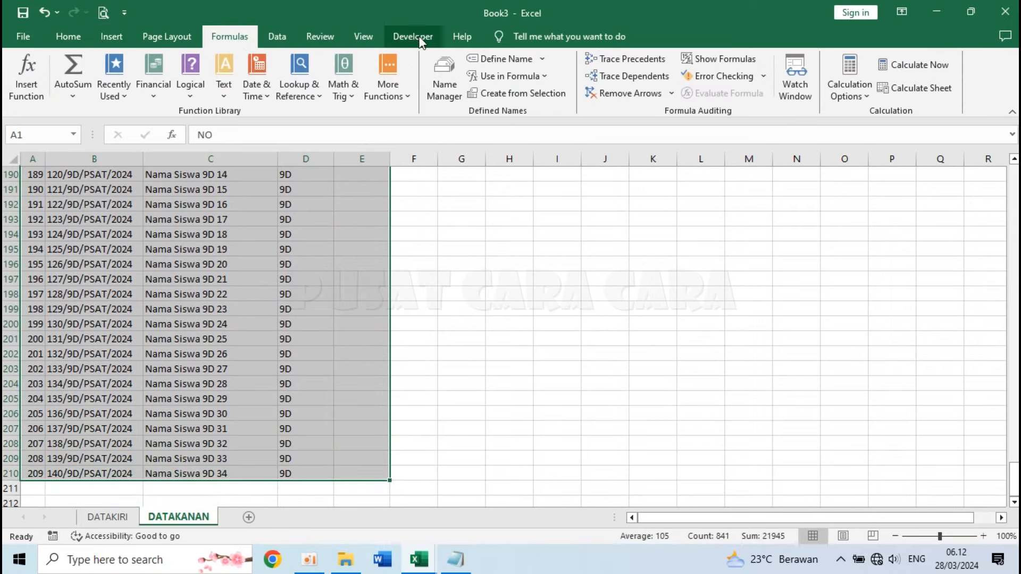
click(493, 61)
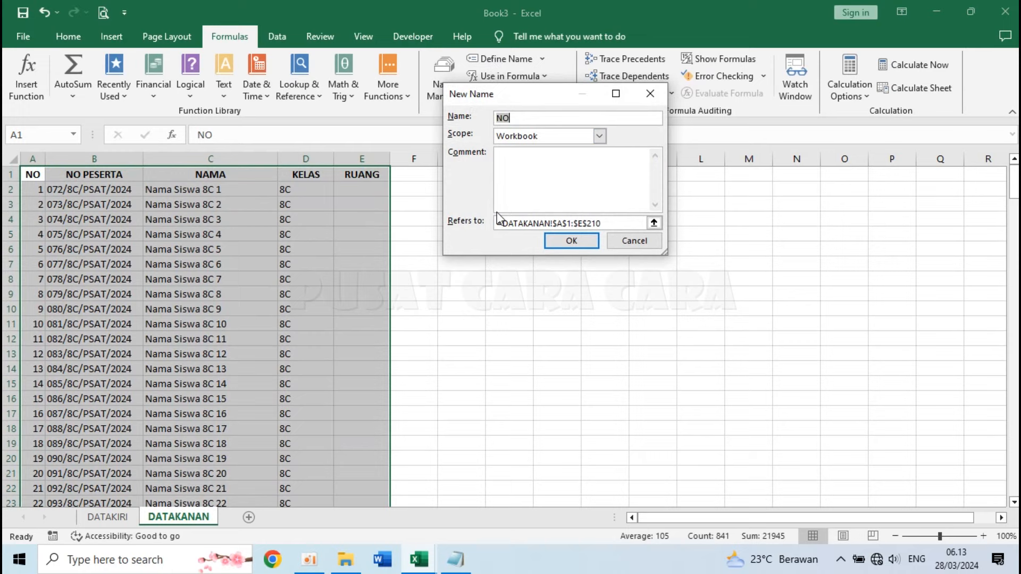
text(DATAKANAN)
click(577, 241)
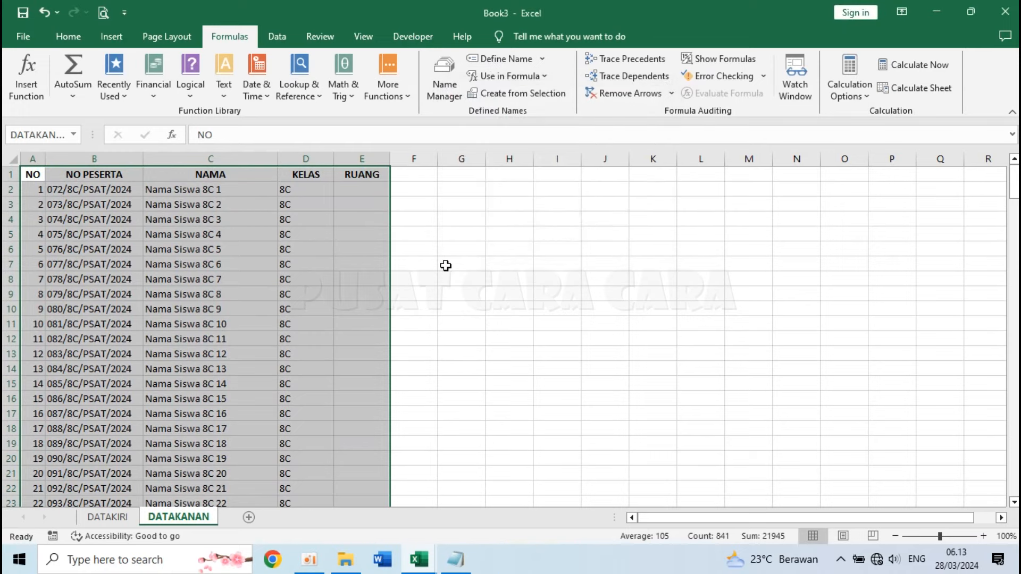
click(211, 414)
click(108, 517)
click(161, 517)
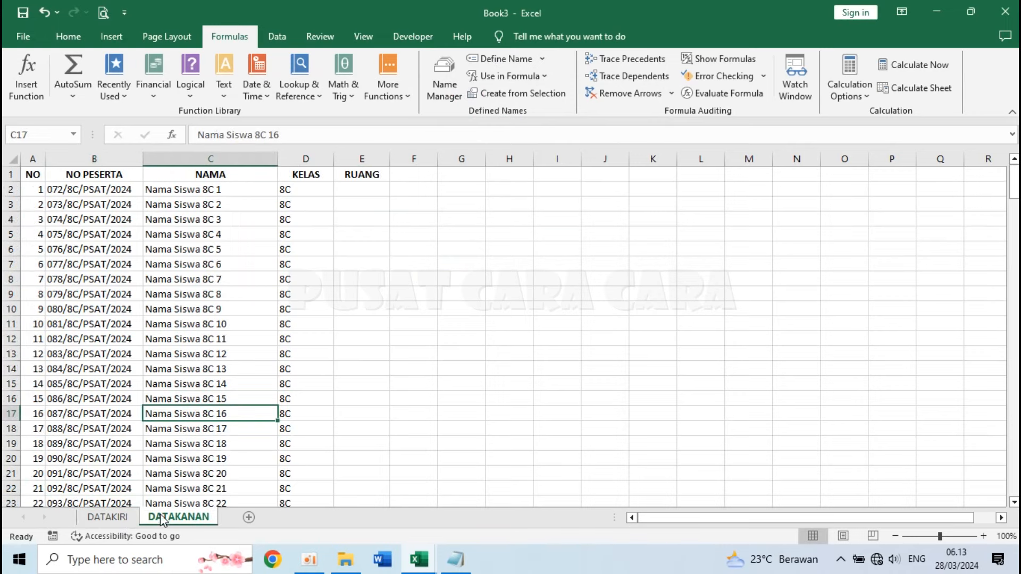
click(401, 281)
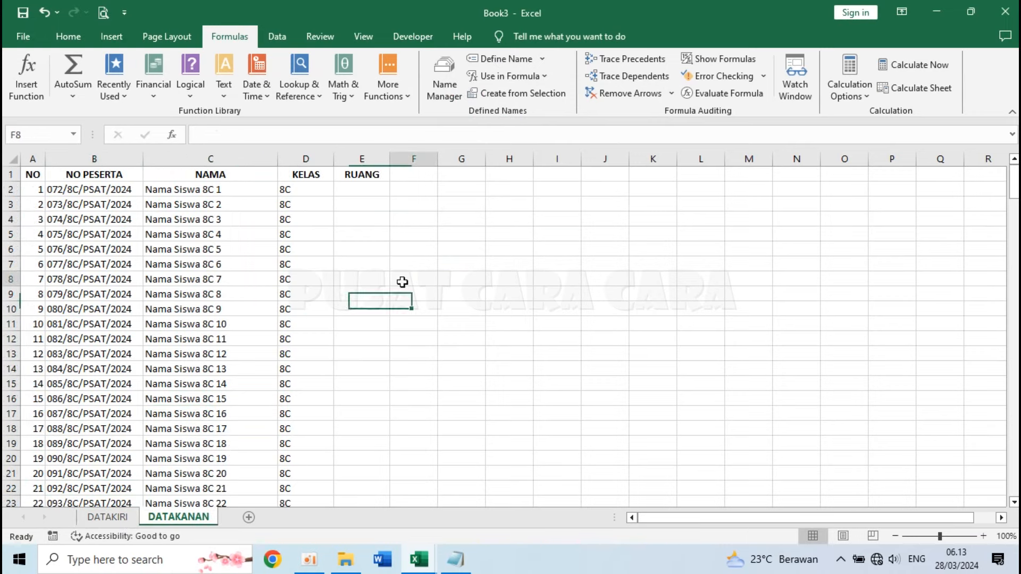
- Add a new worksheet after DATAKANAN and name it PENGATURAN
click(249, 518)
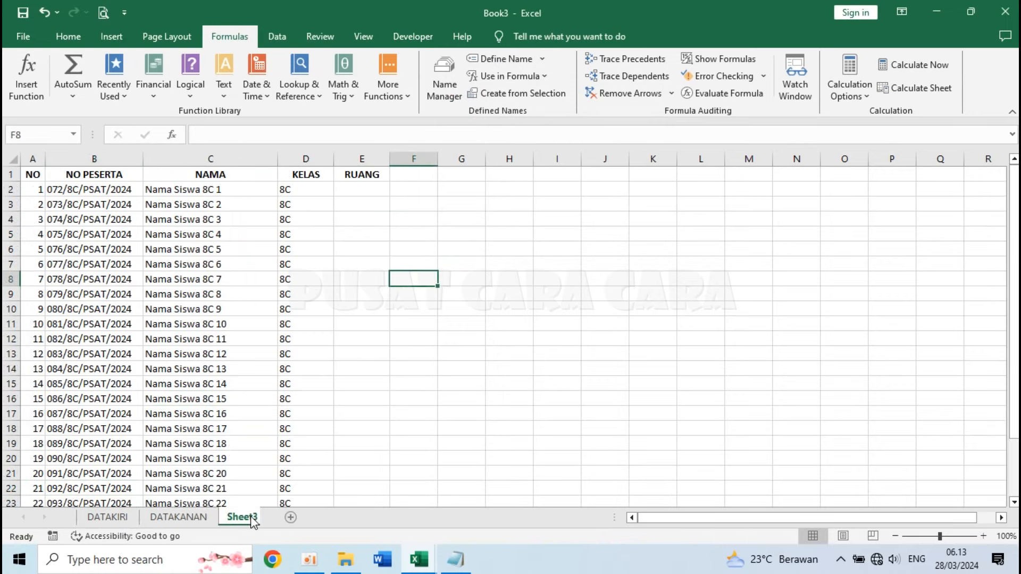
double_click(252, 517)
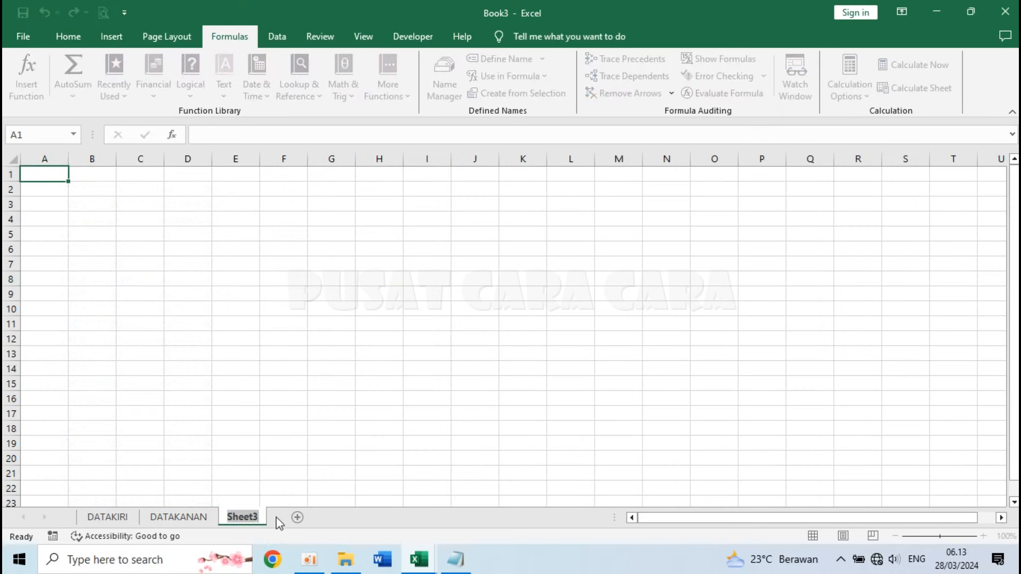
text(PENGATURAN)
key(Return)
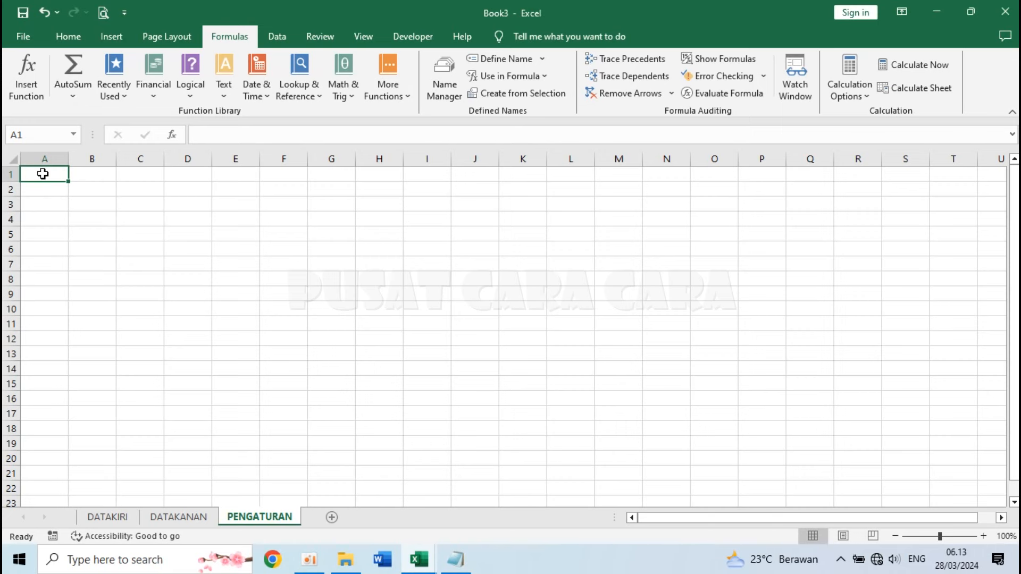
- Enter the labels JML. PESERTA TIAP RUANG, JML. RUANG and DAFTAR RUANG in cells A1 to A3 of PENGATURAN
text(JML. PESERTA TIAP )
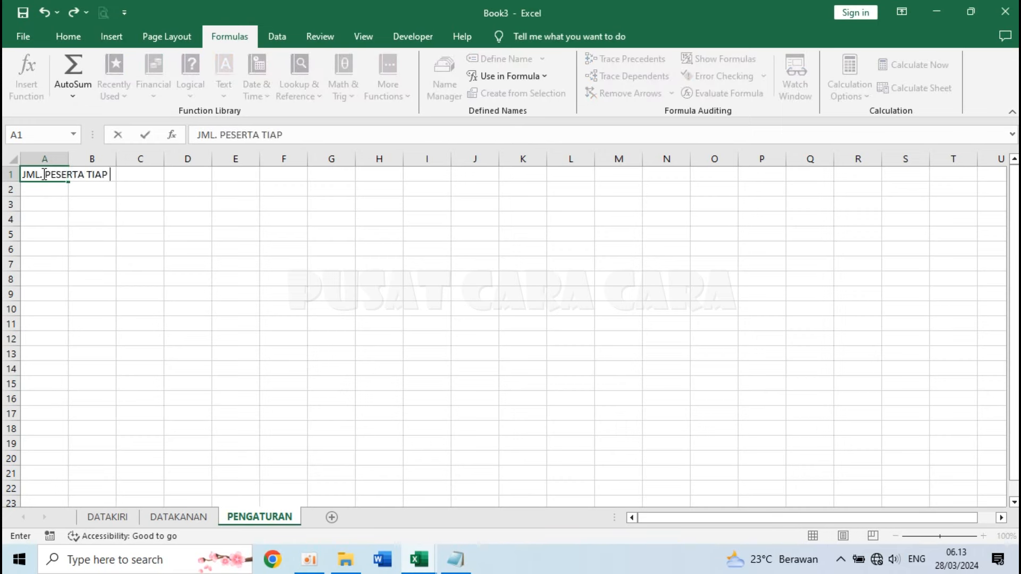
text(RUANG)
key(Return)
text(J)
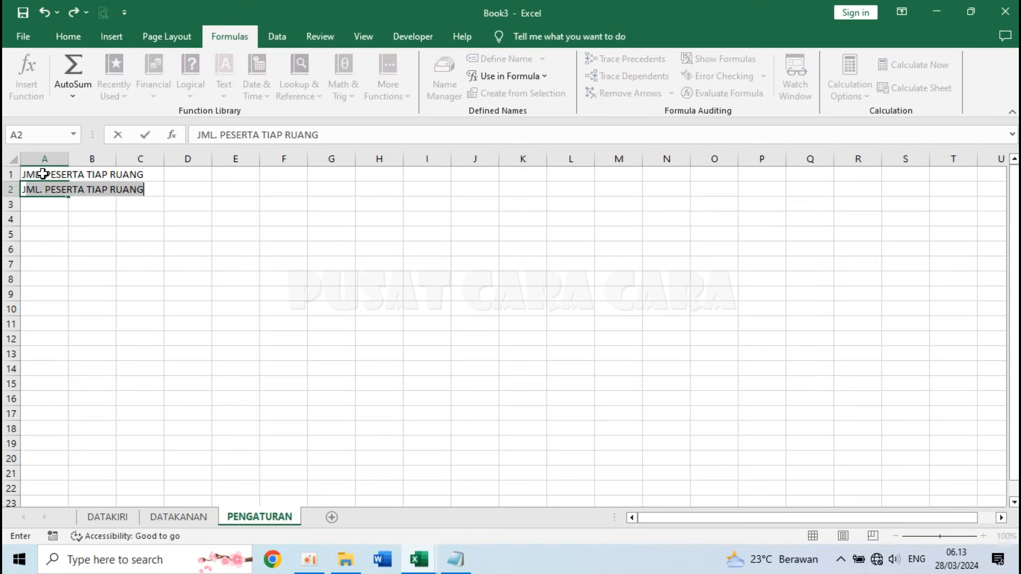
text(ML. RUANG)
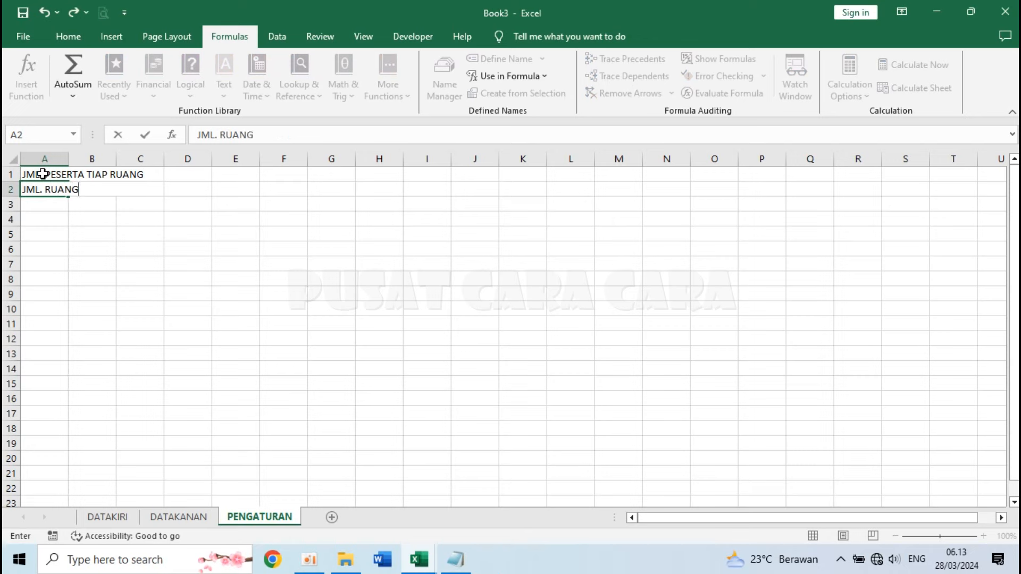
key(Return)
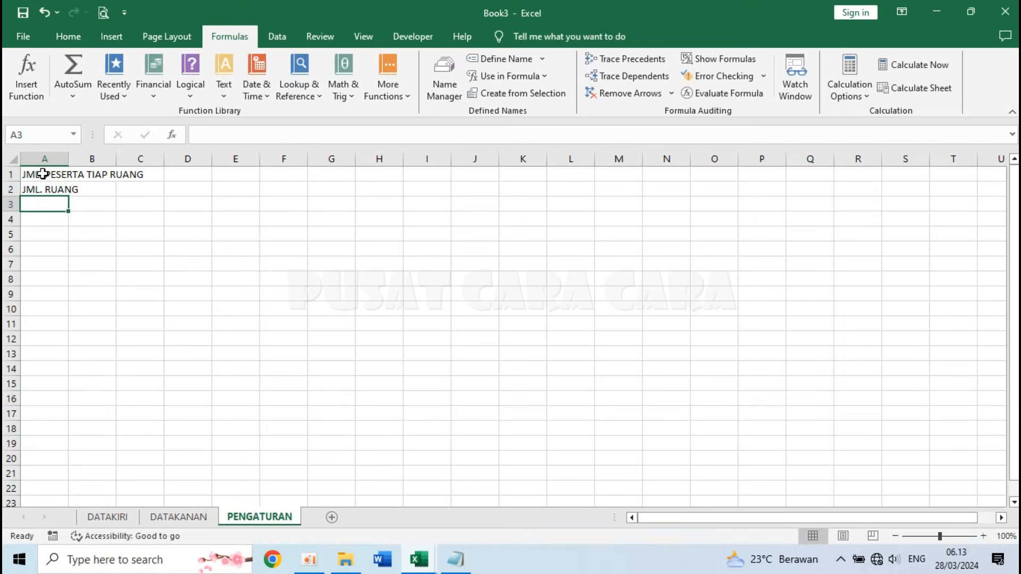
text(DAFTAR RUANG)
key(Return)
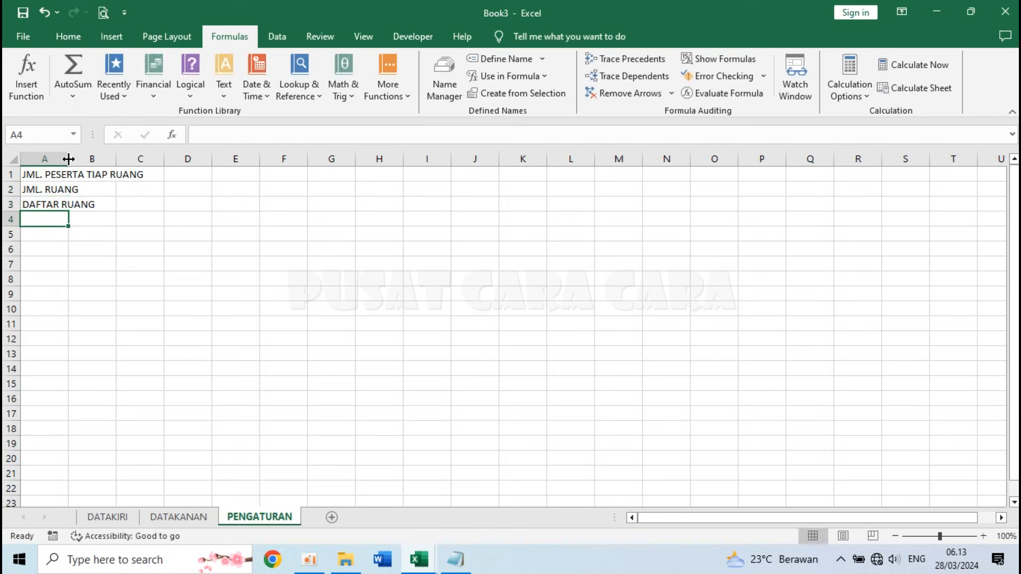
- Fit the width of column A on the PENGATURAN sheet to its longest label
double_click(68, 159)
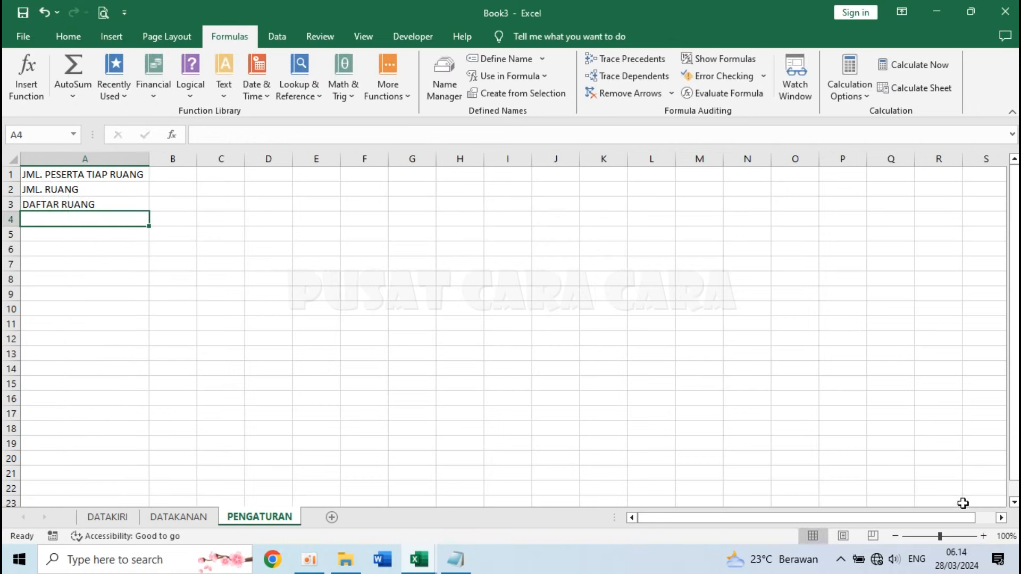
click(984, 536)
click(984, 536)
click(984, 536)
click(292, 280)
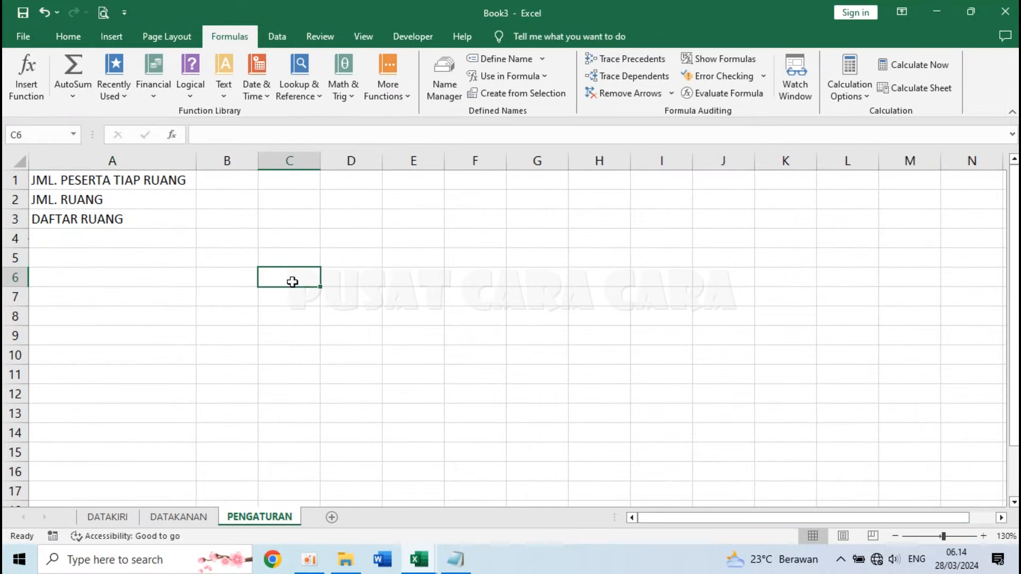
- Examine the participant lists on DATAKIRI and DATAKANAN against the participants-per-room setting on PENGATURAN
click(225, 186)
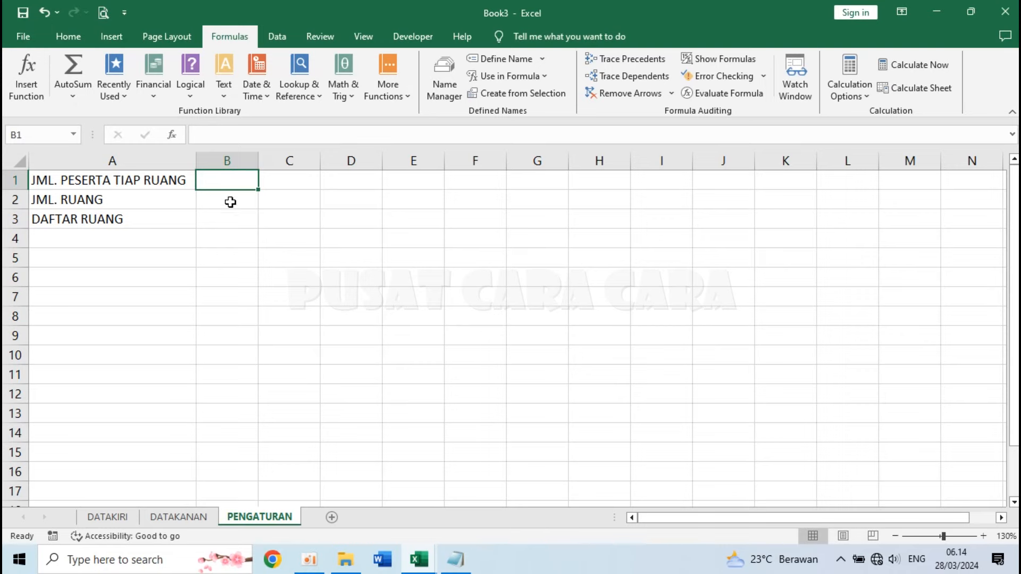
click(109, 517)
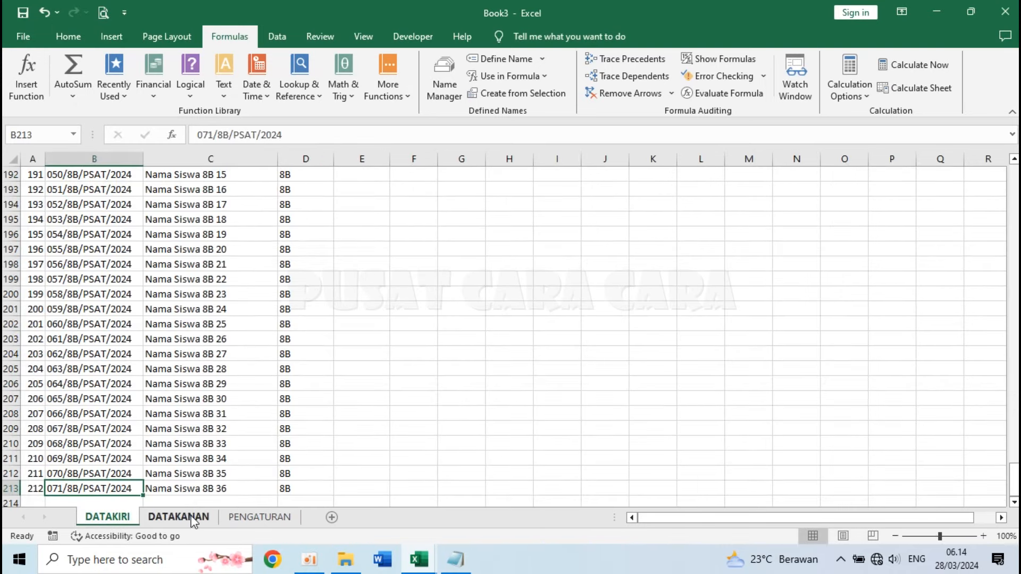
click(260, 517)
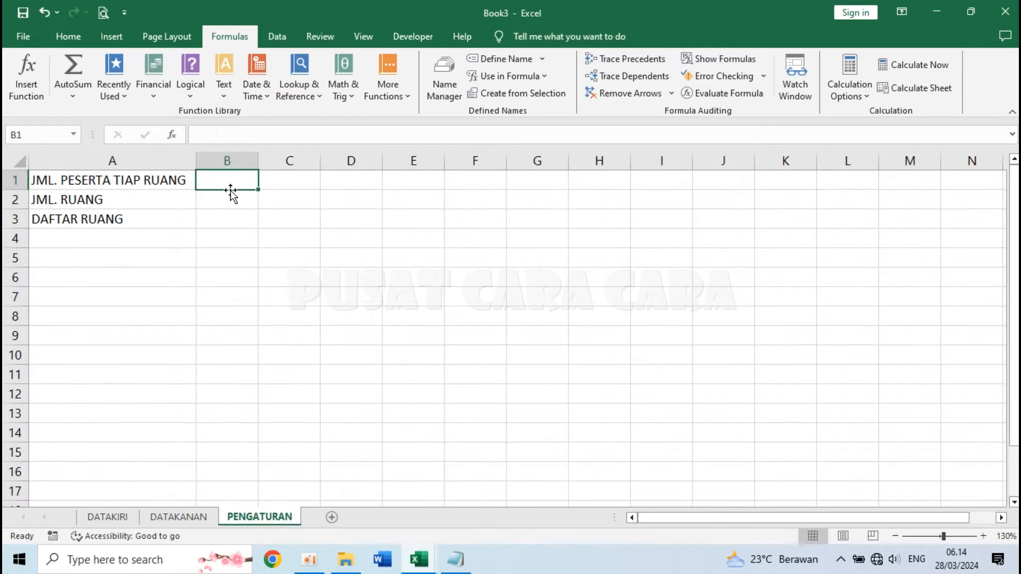
text(10)
key(Escape)
click(127, 518)
click(175, 519)
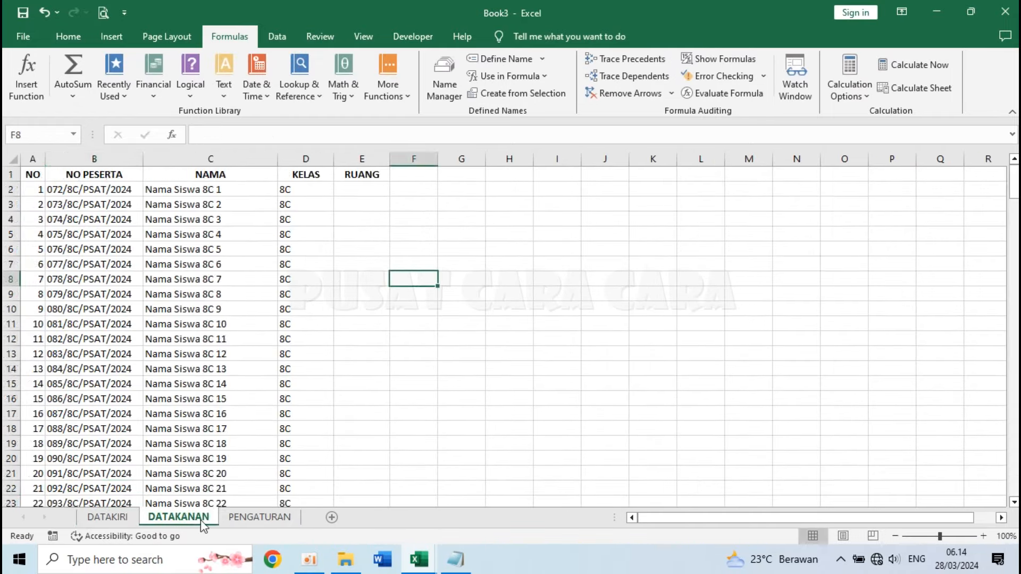
click(247, 519)
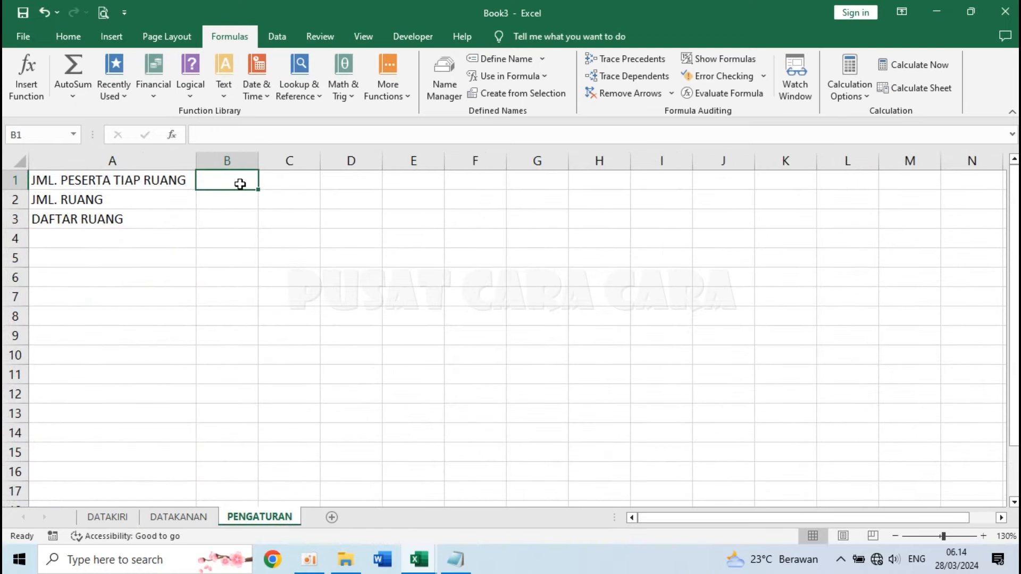
click(121, 517)
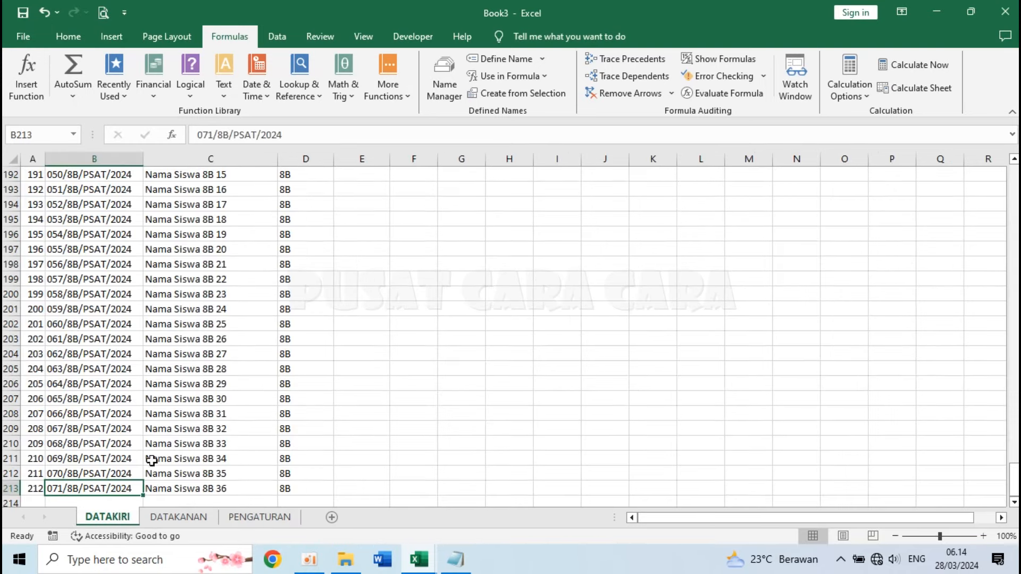
click(269, 522)
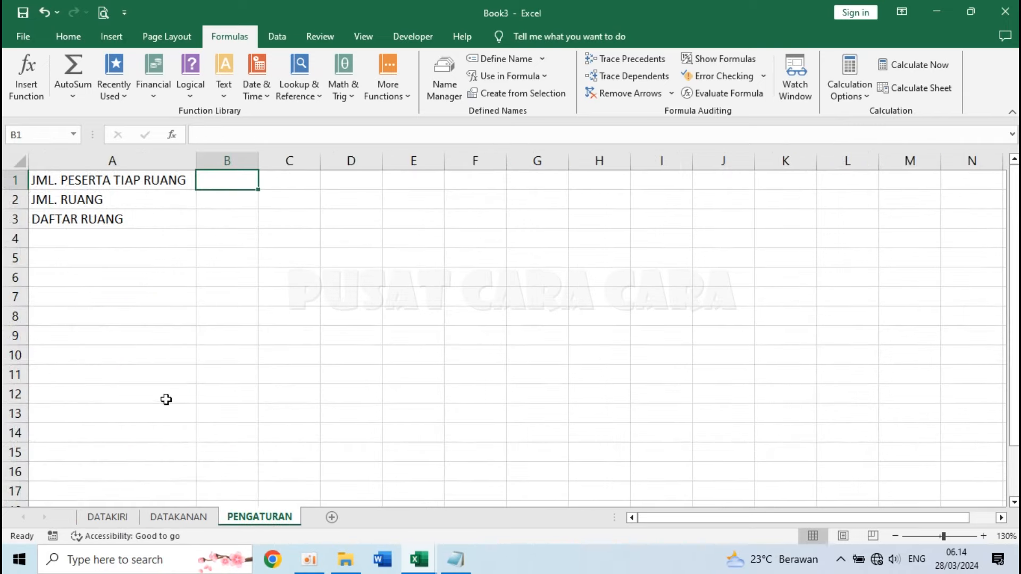
click(107, 518)
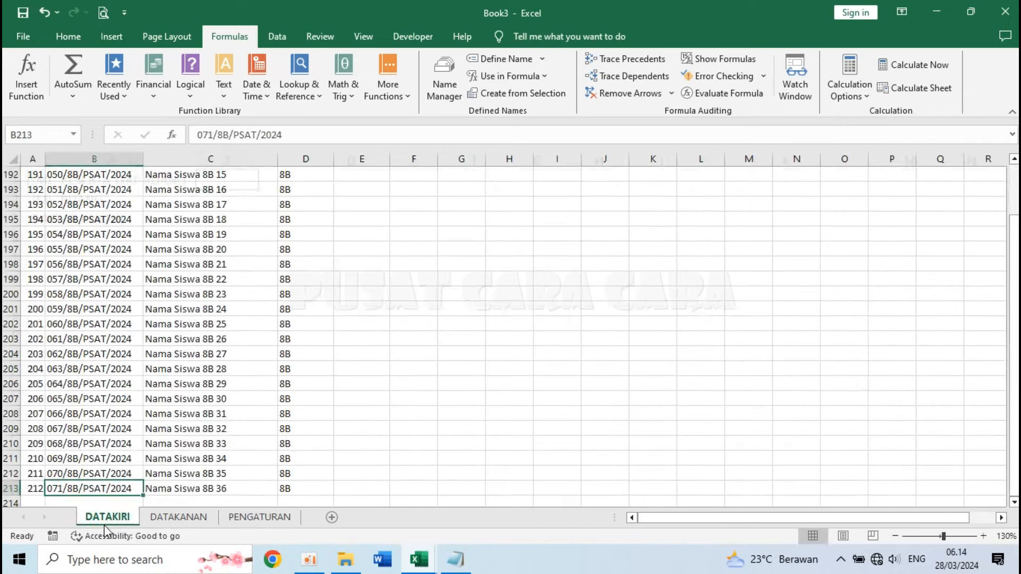
click(175, 519)
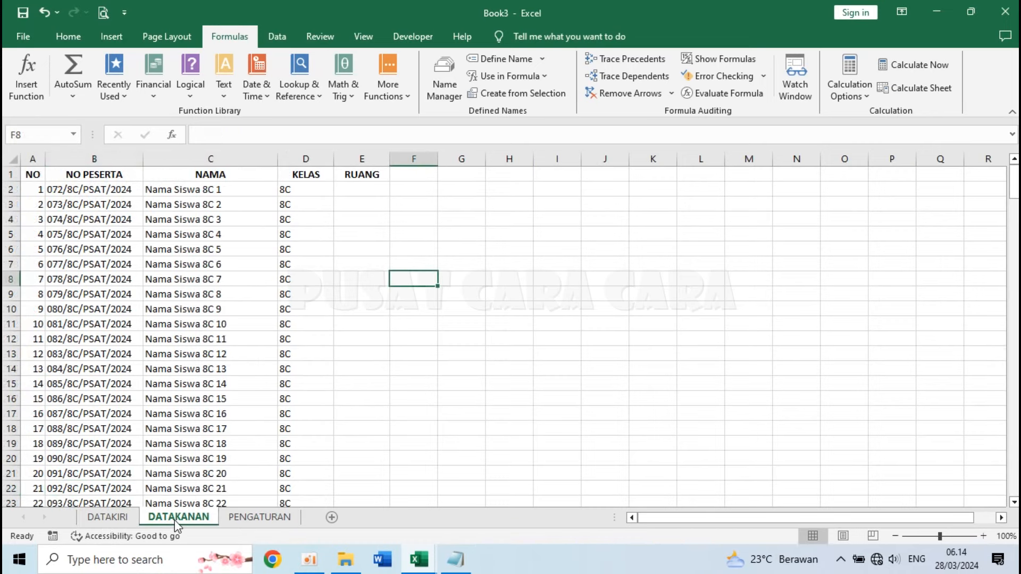
click(256, 519)
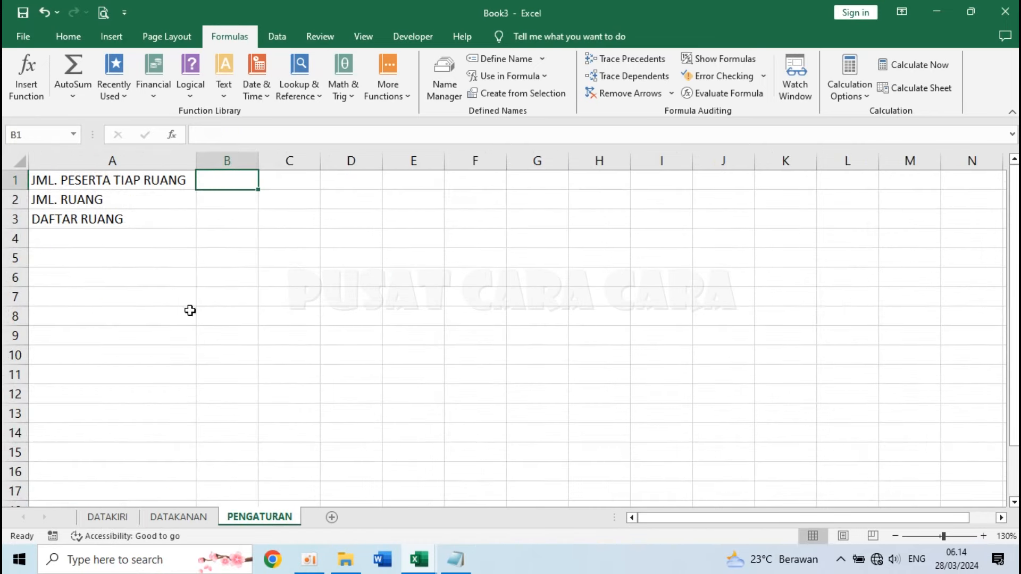
- Set the number of participants per room in cell B1 of PENGATURAN to 18
click(224, 206)
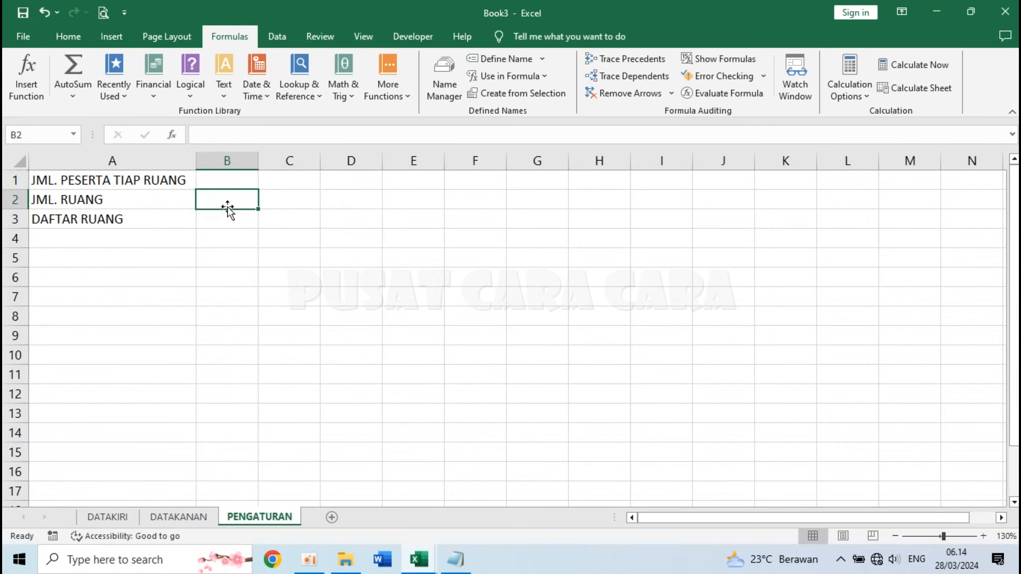
key(Up)
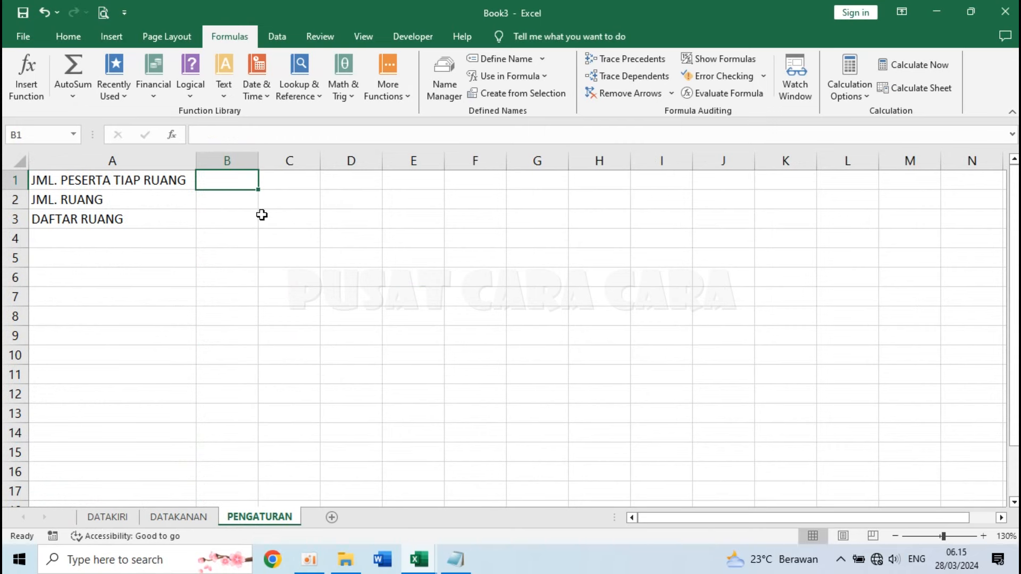
text(18)
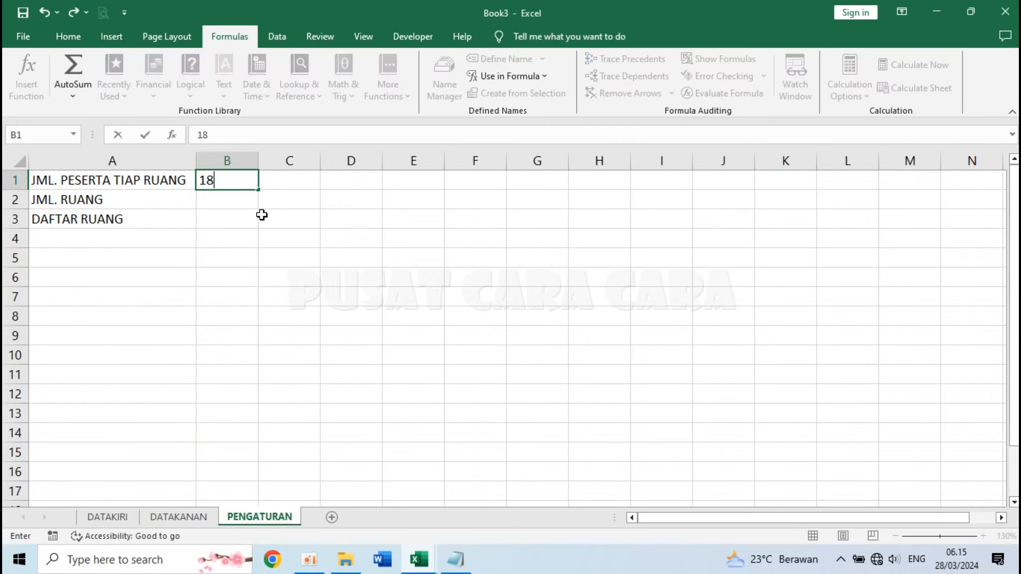
key(Return)
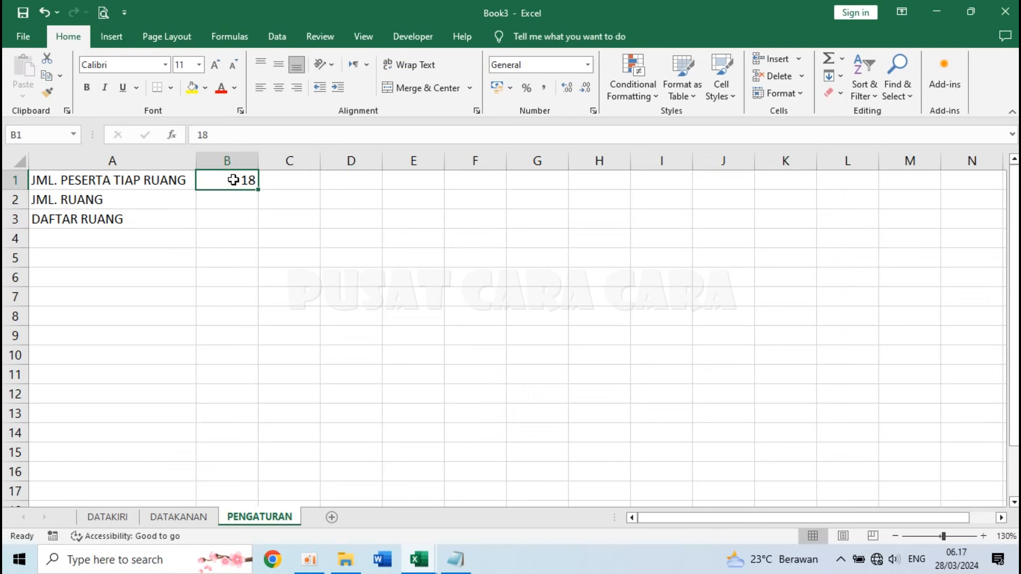
- Define the workbook-wide name JMLPESERTA for cell B1 of the PENGATURAN sheet
click(227, 36)
click(486, 60)
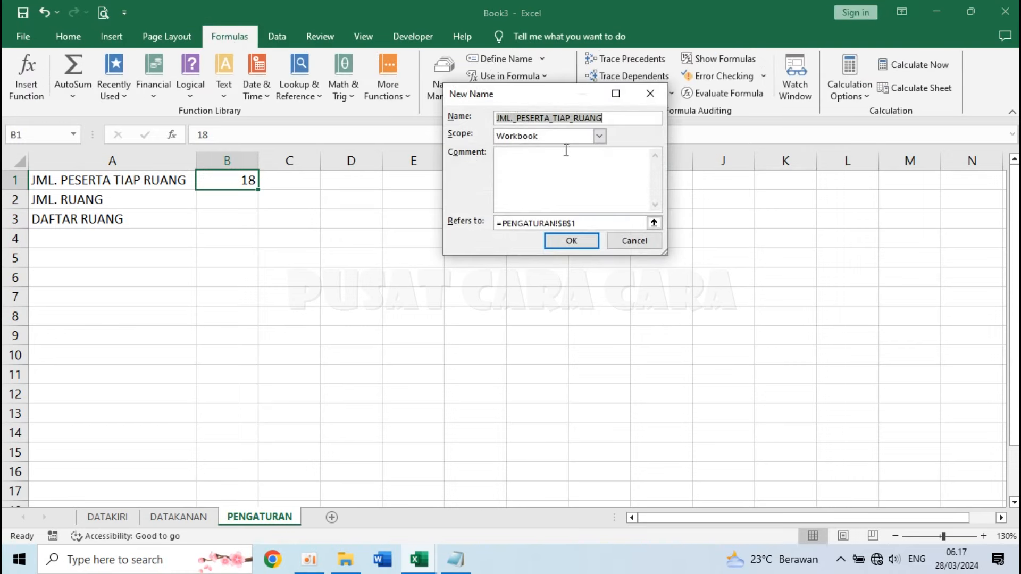
key(BackSpace)
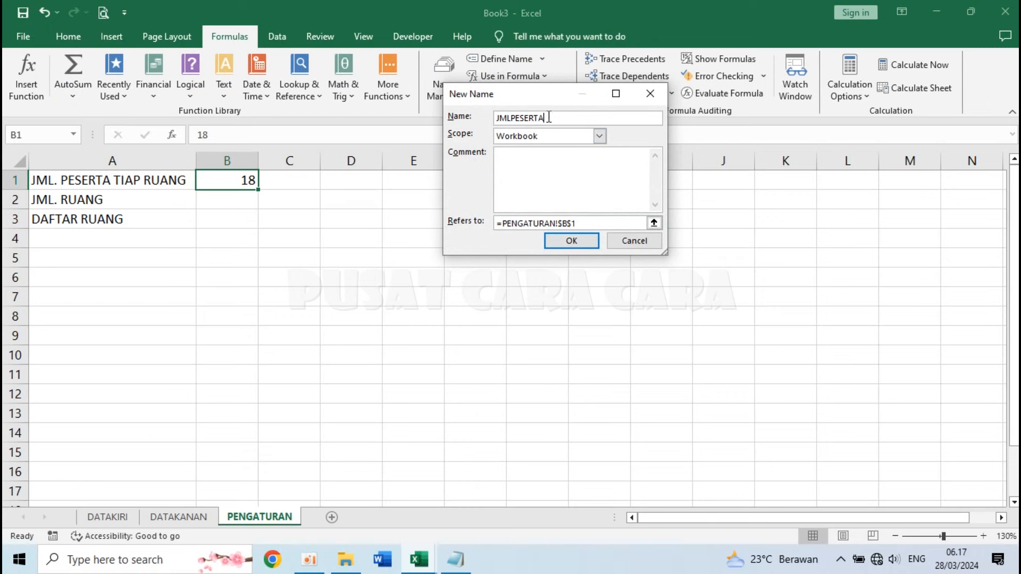
click(571, 241)
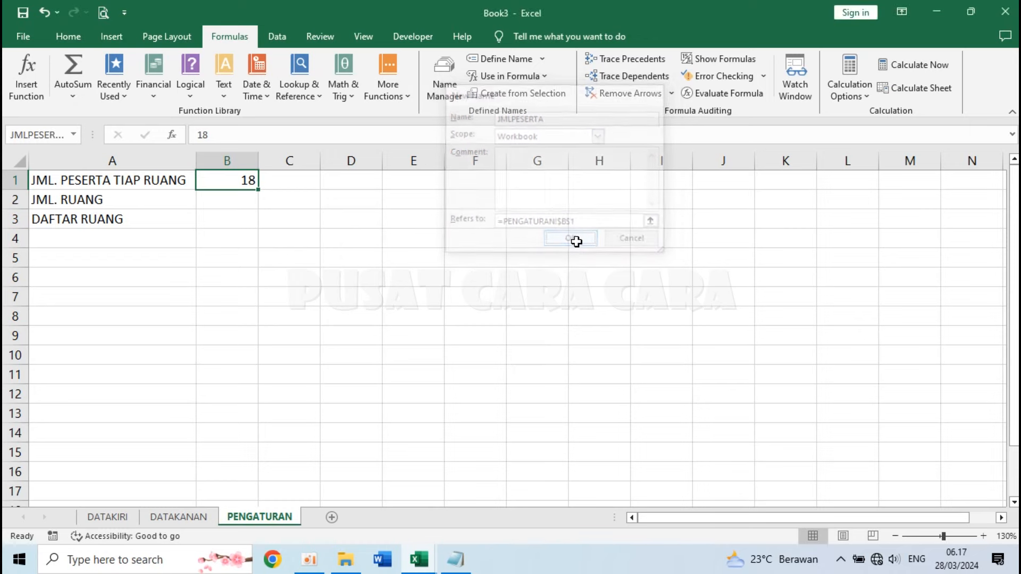
click(331, 225)
- Examine the last participant numbers on the DATAKIRI and DATAKANAN sheets for working out the number of rooms
click(203, 202)
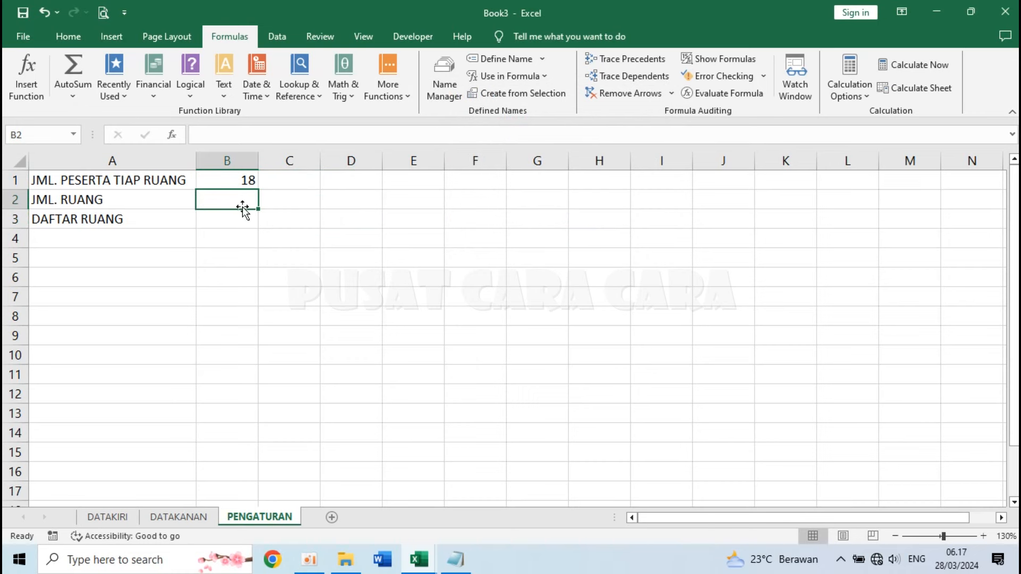
click(151, 206)
click(230, 203)
click(102, 518)
key(ctrl+Page_Down)
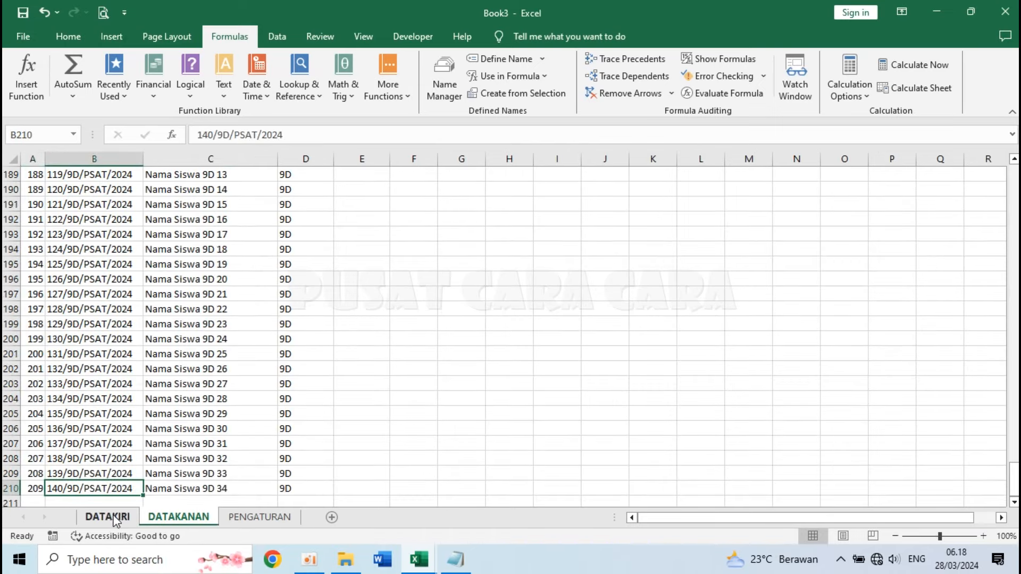
click(114, 517)
click(179, 518)
scroll(133, 431, down, 3)
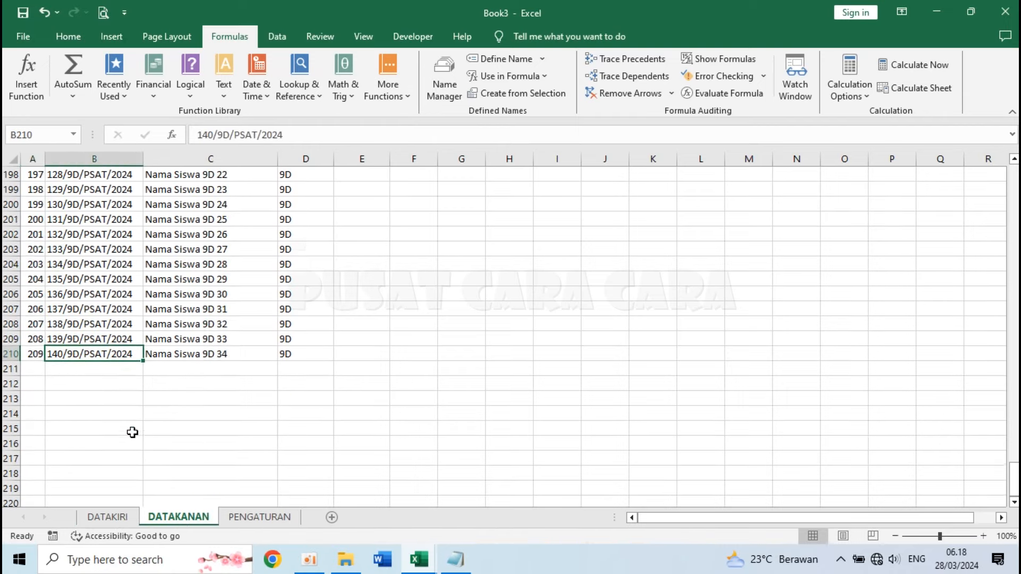
- Begin a formula in B2 of PENGATURAN that counts the DATAKIRI participant names in C2:C213 with COUNTA
click(107, 517)
scroll(118, 445, down, 1)
click(32, 444)
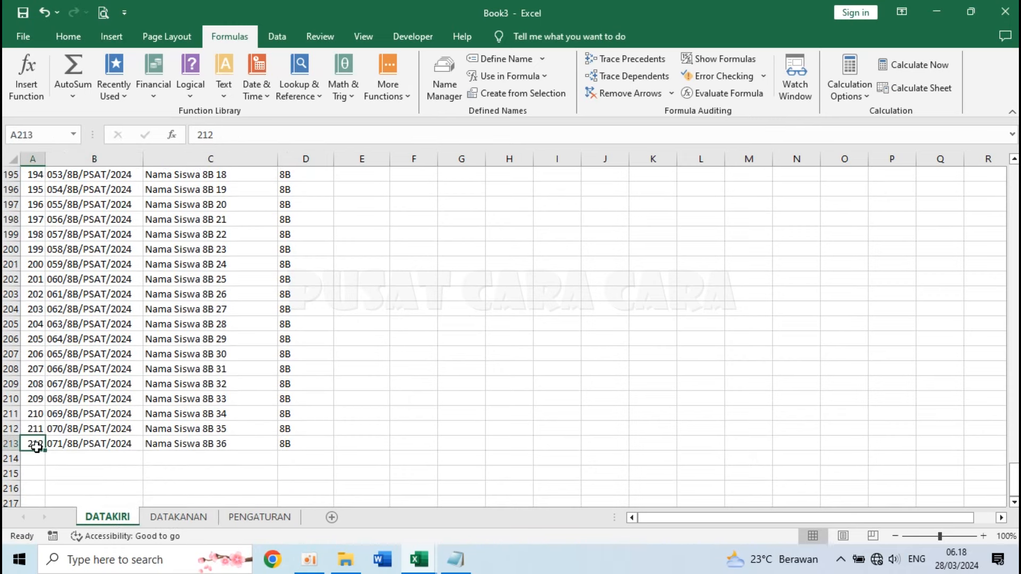
click(247, 516)
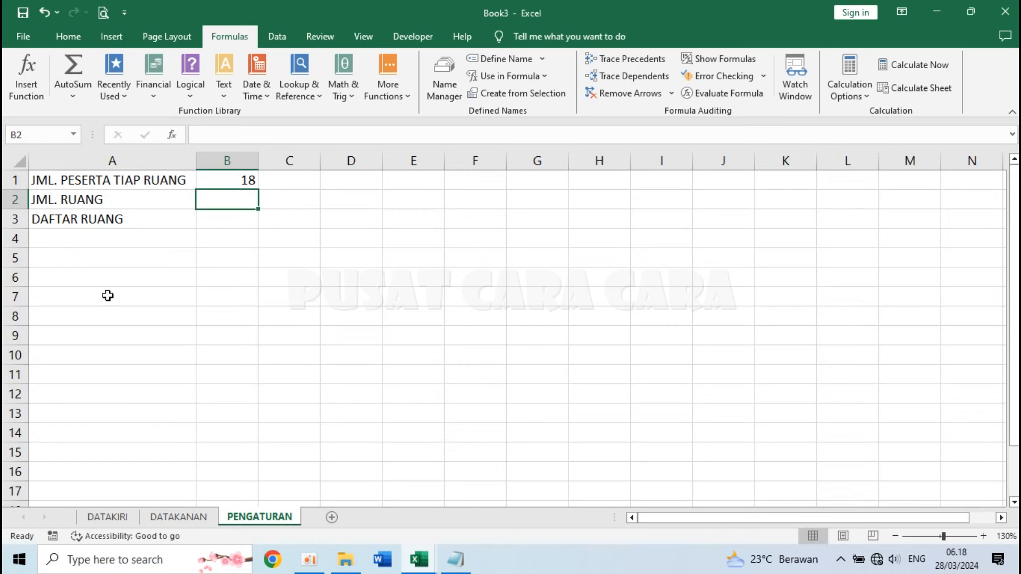
click(242, 179)
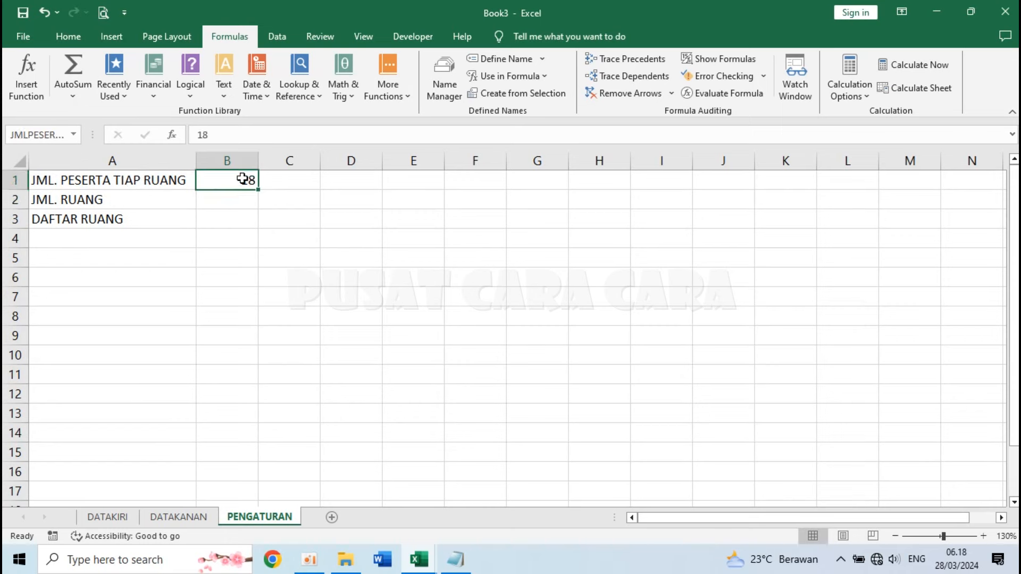
click(241, 204)
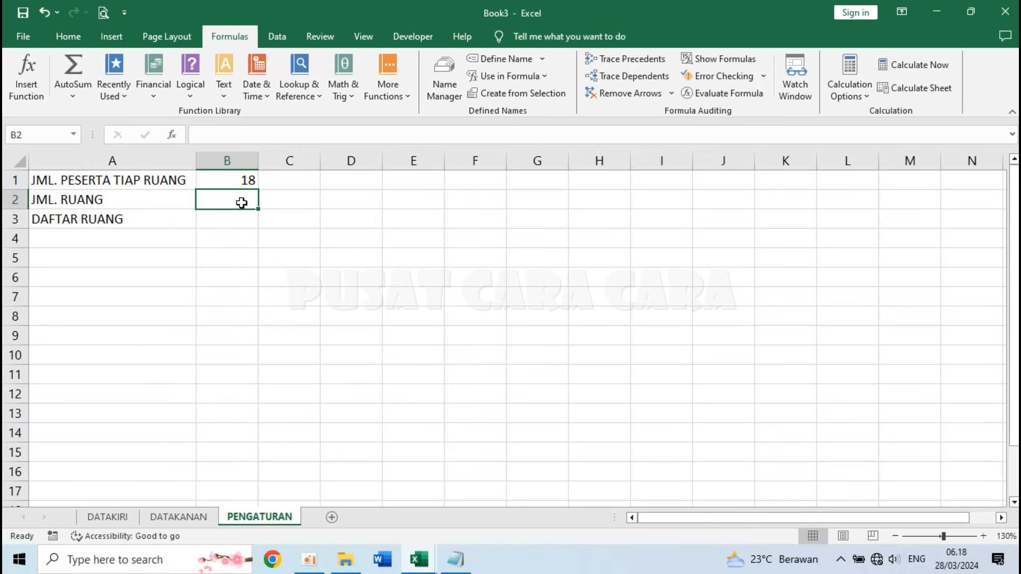
text(=COUNTA()
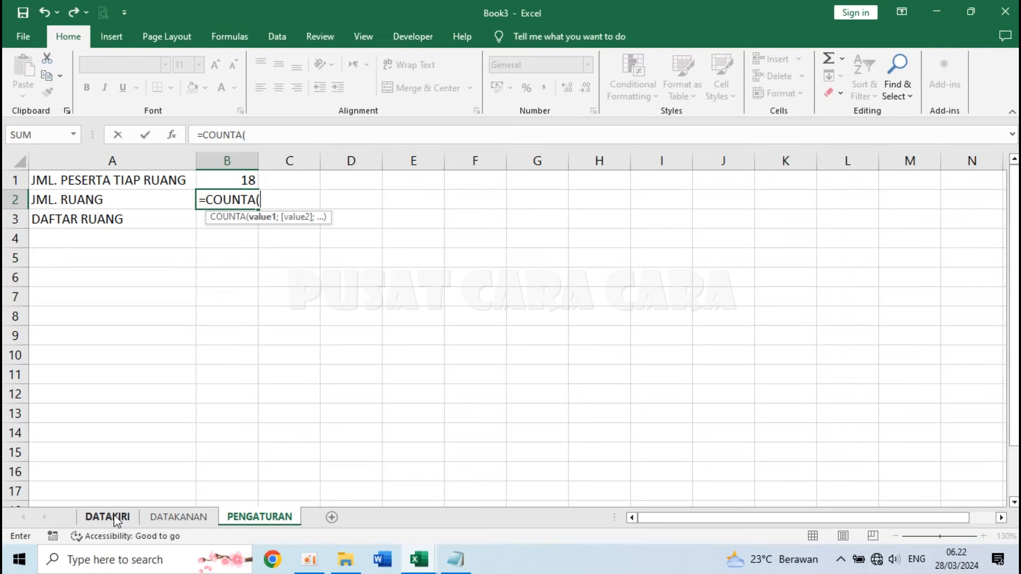
click(116, 518)
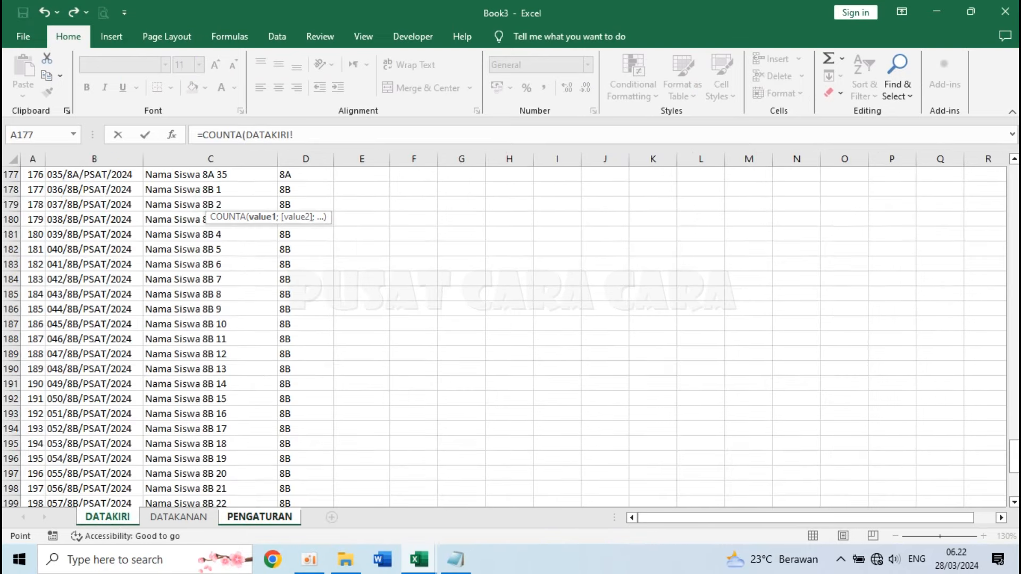
scroll(272, 305, up, 20)
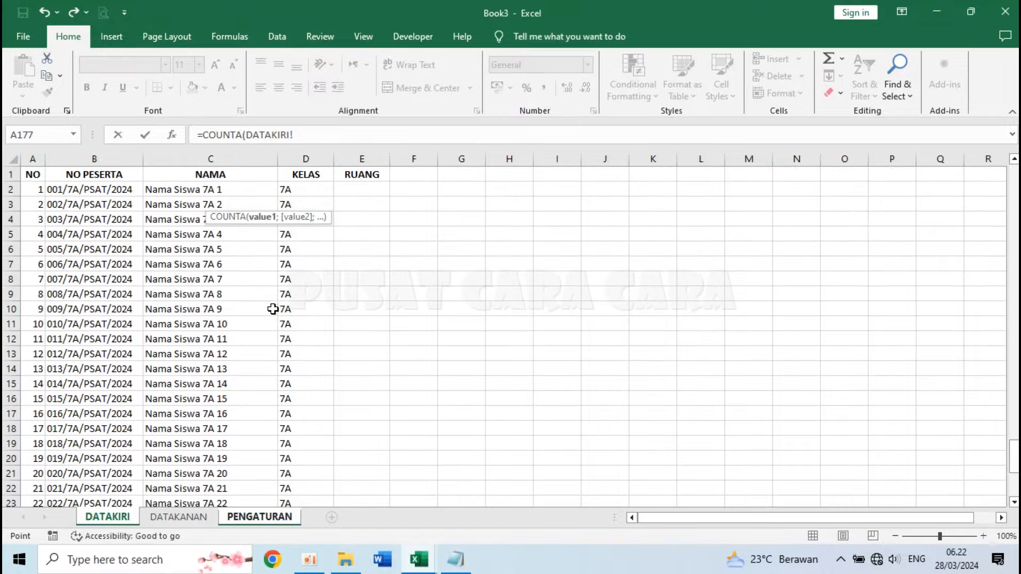
drag(194, 192, 211, 473)
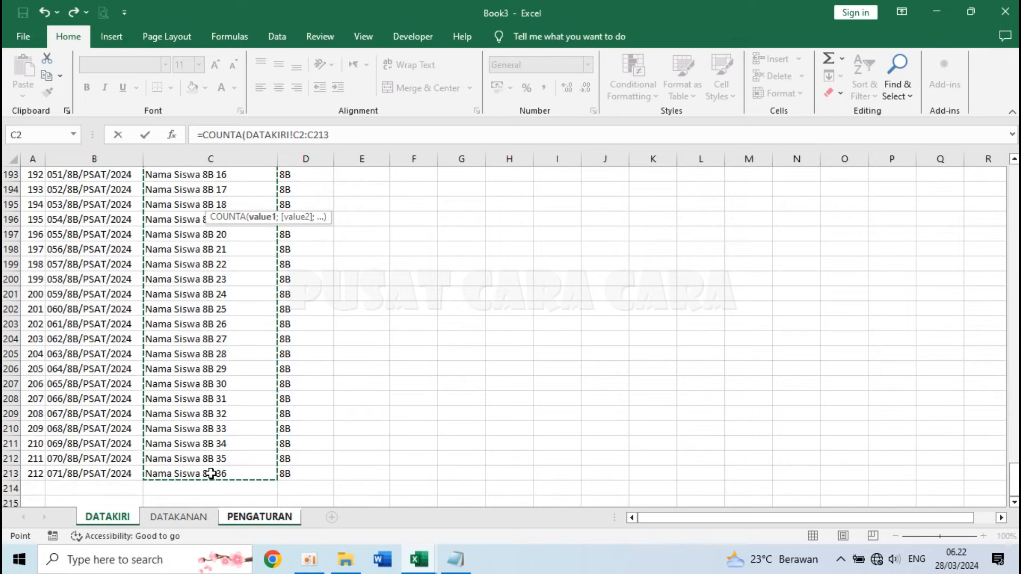
text())
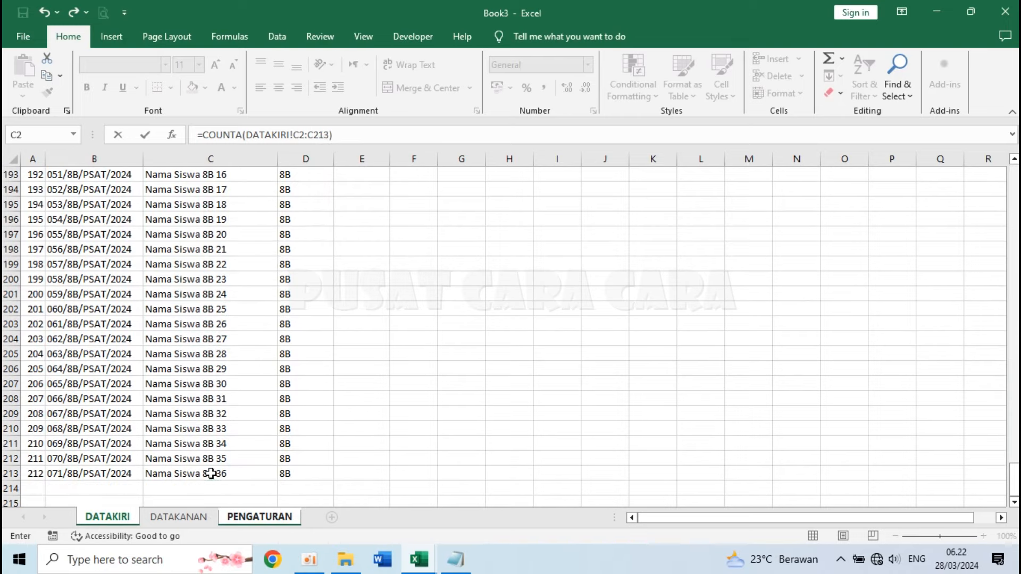
- Divide the participant count in the B2 formula by the named cell JMLPESERTA and enter the formula
drag(204, 135, 305, 134)
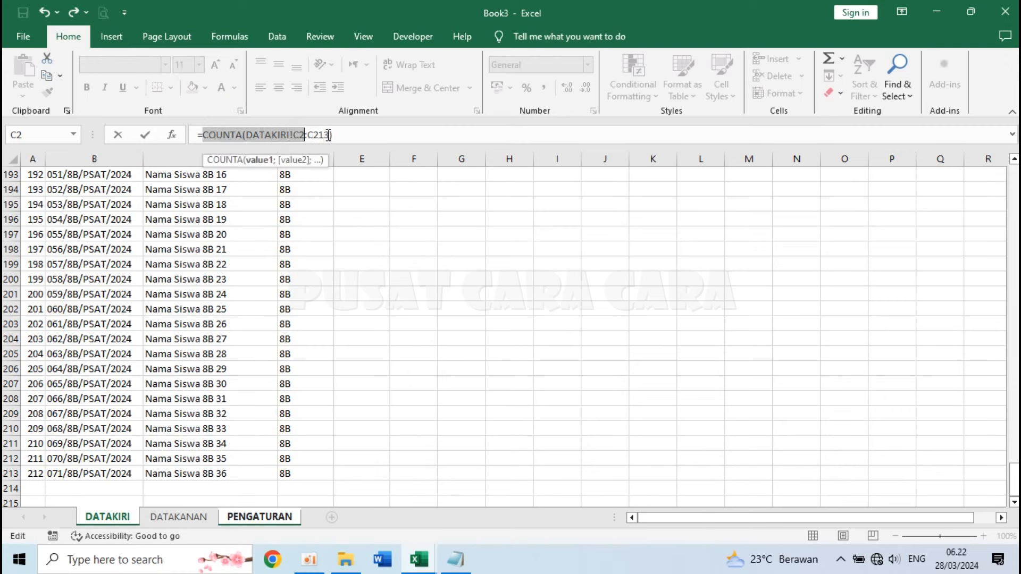
click(329, 135)
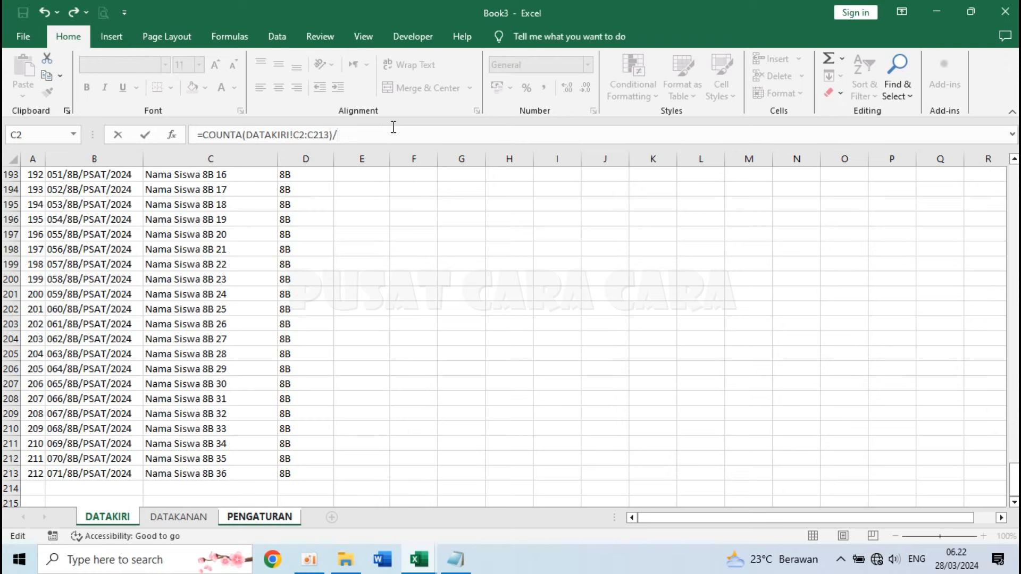
text(JML)
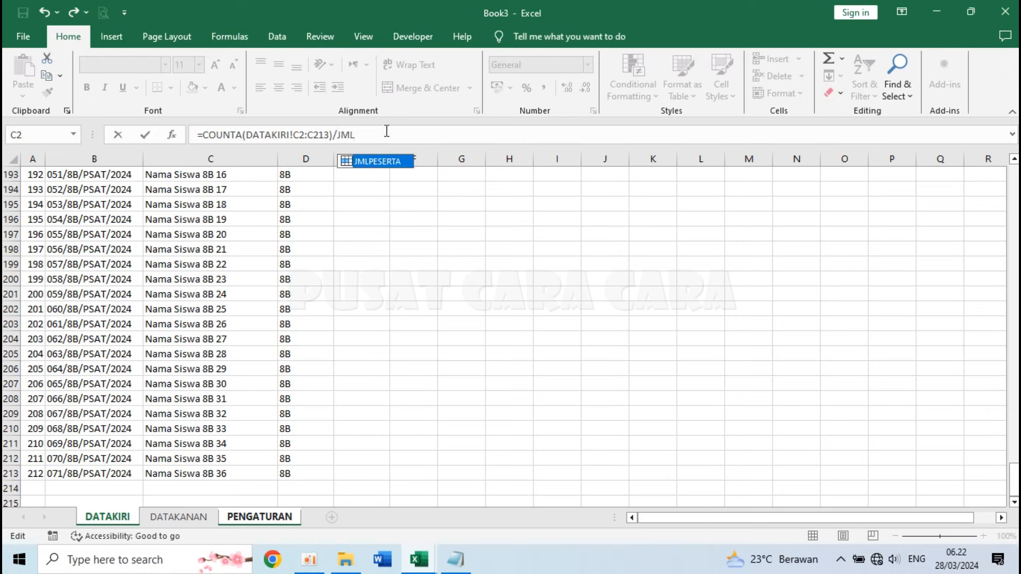
double_click(377, 161)
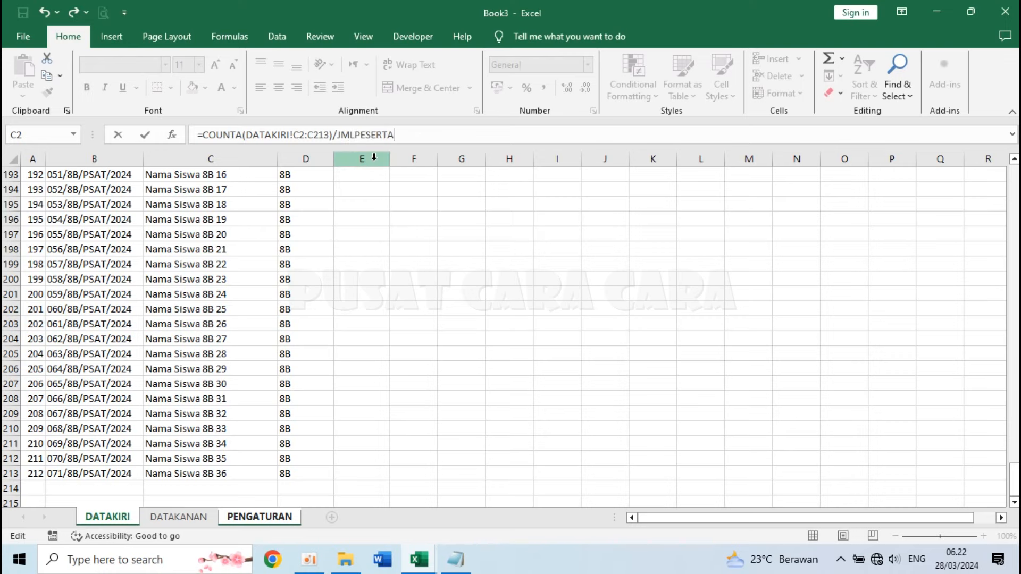
key(Return)
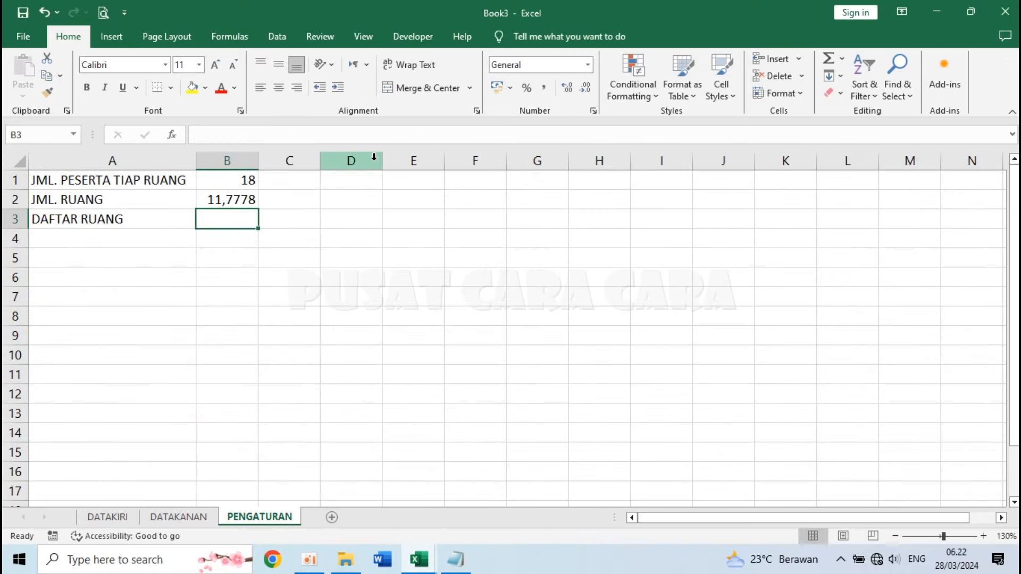
click(225, 199)
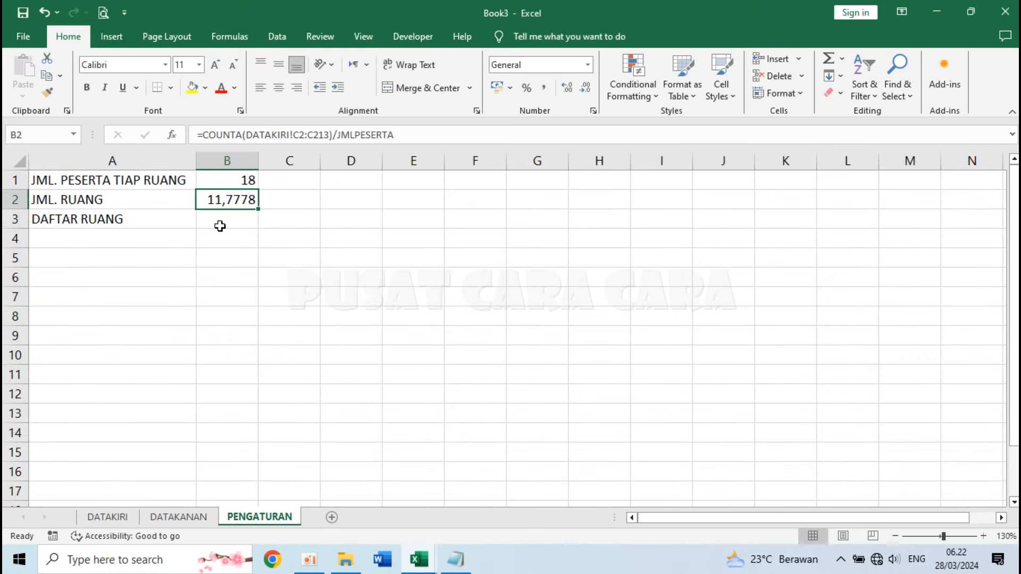
click(236, 215)
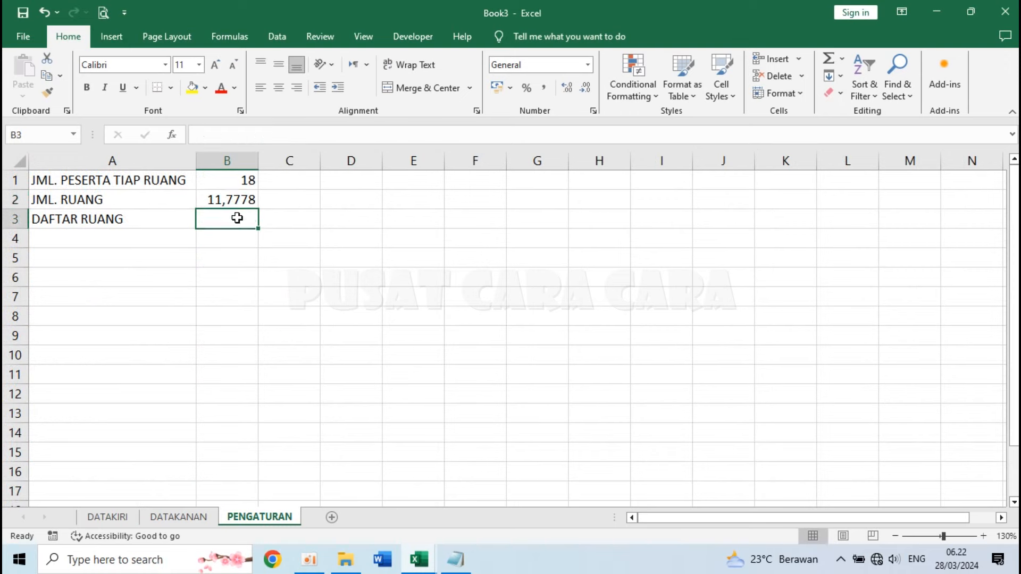
- Wrap the JML. RUANG formula in B2 in ROUNDUP with 0 decimal digits
click(232, 201)
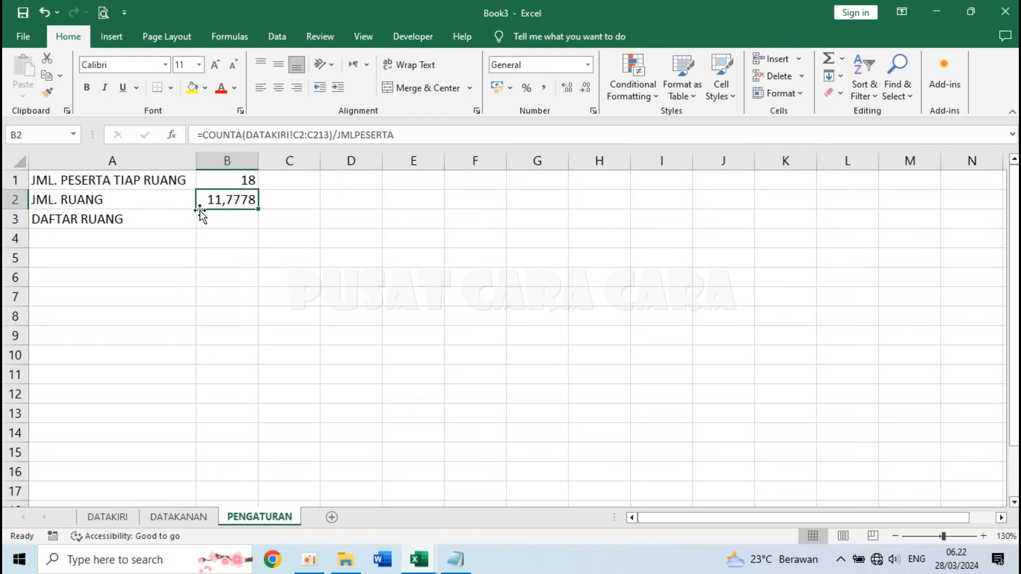
double_click(244, 202)
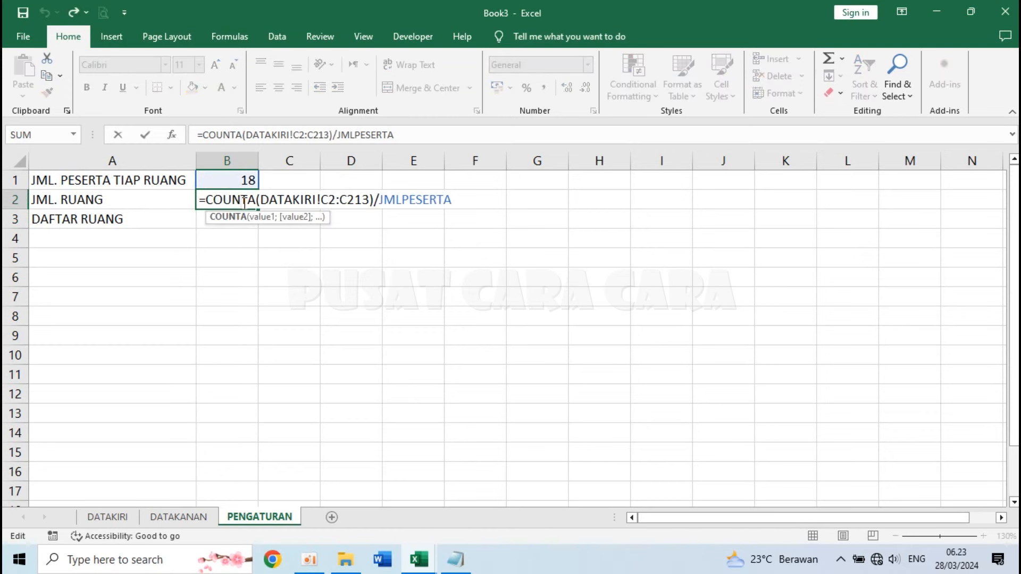
click(209, 198)
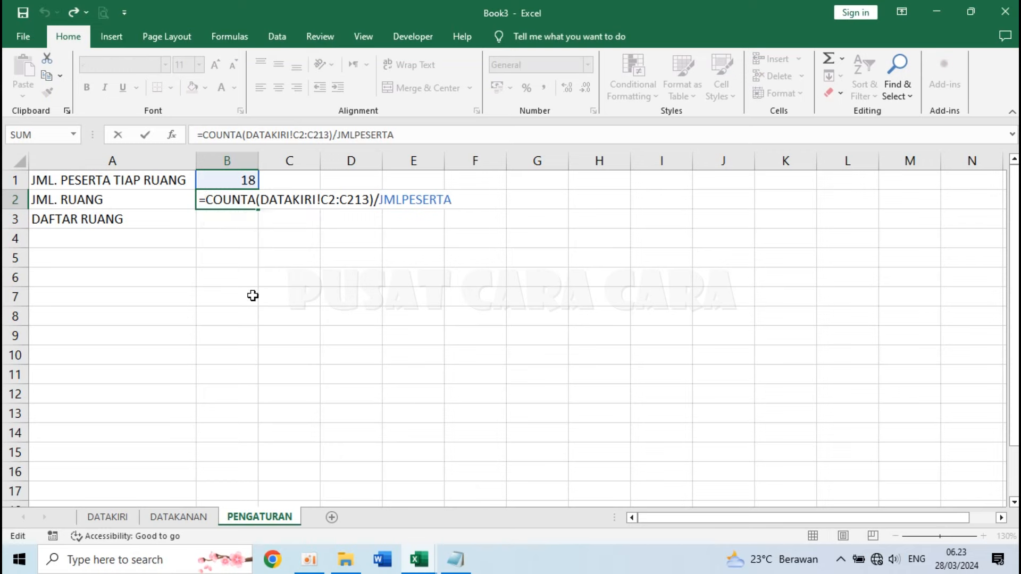
text(ROUNDUP)
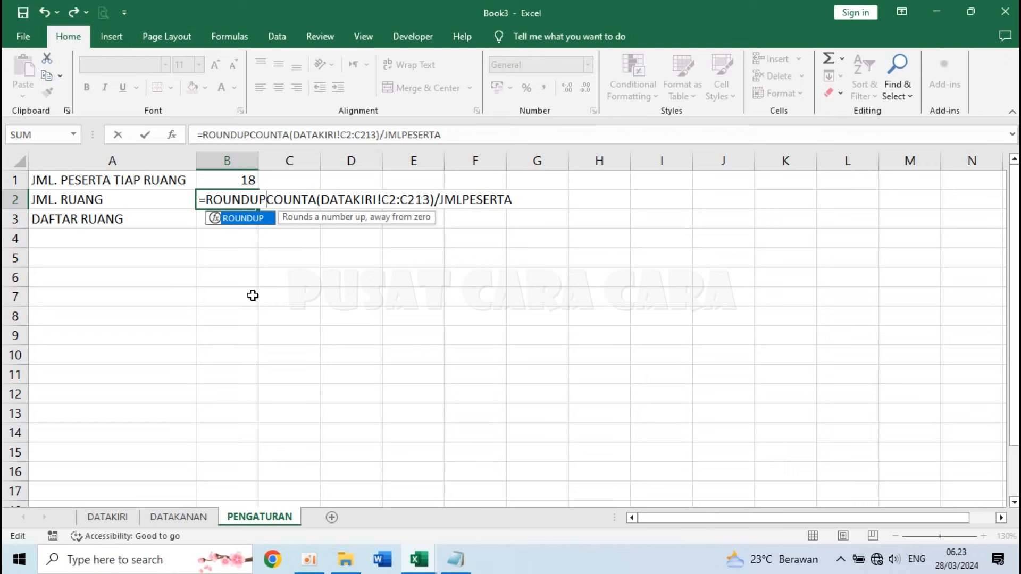
text(()
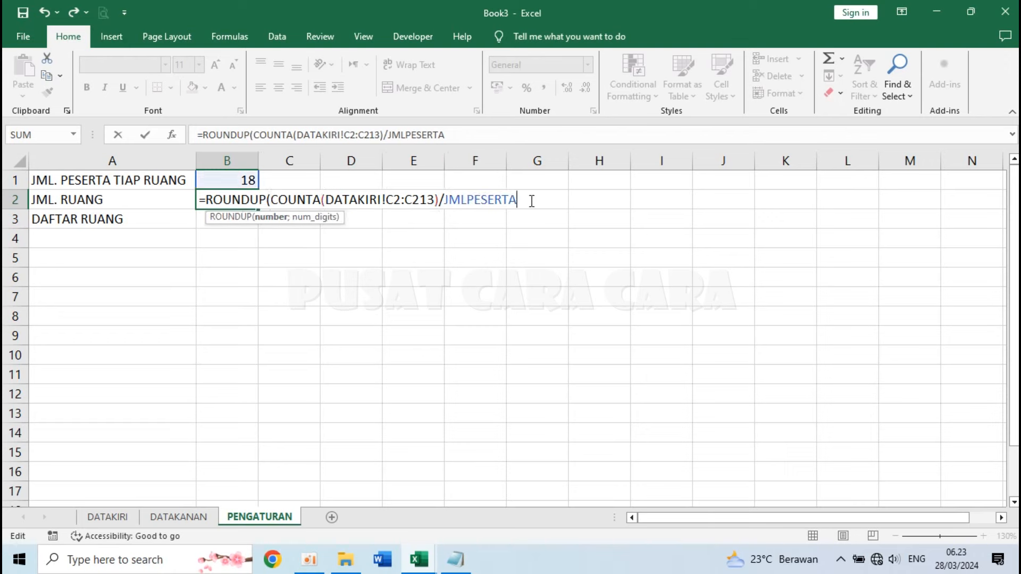
text(;0)
text())
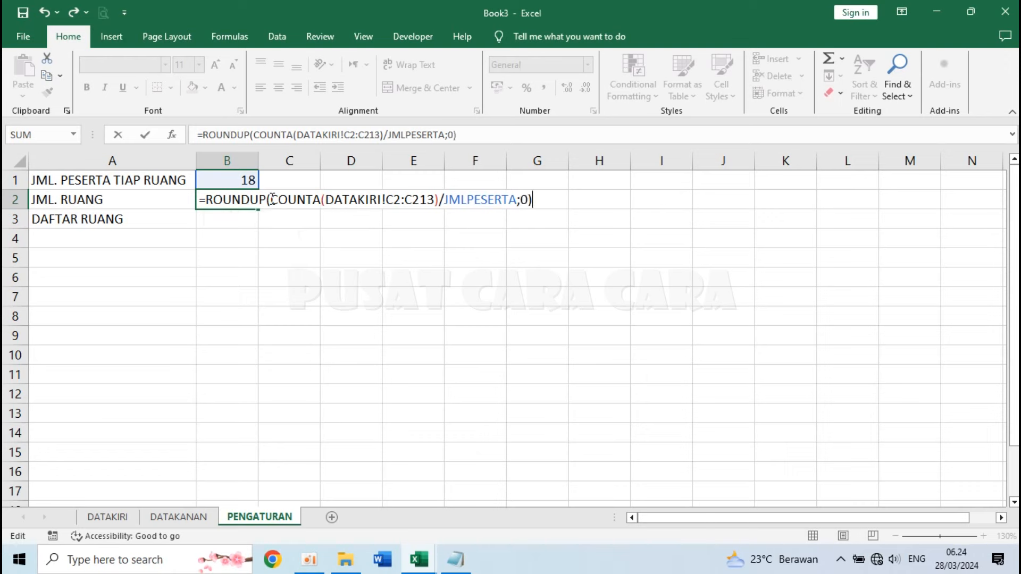
drag(272, 199, 510, 199)
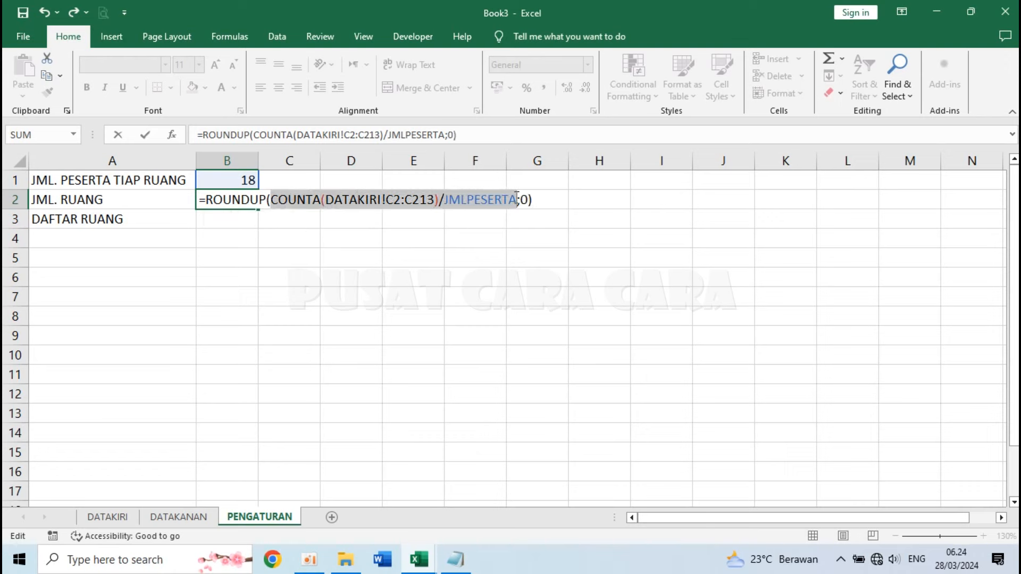
click(529, 201)
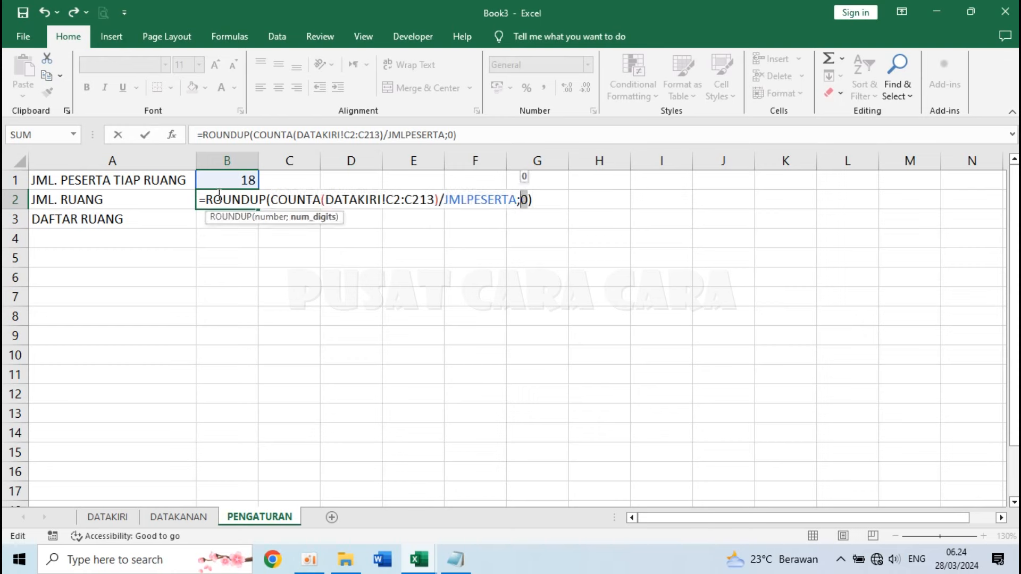
click(539, 206)
key(Return)
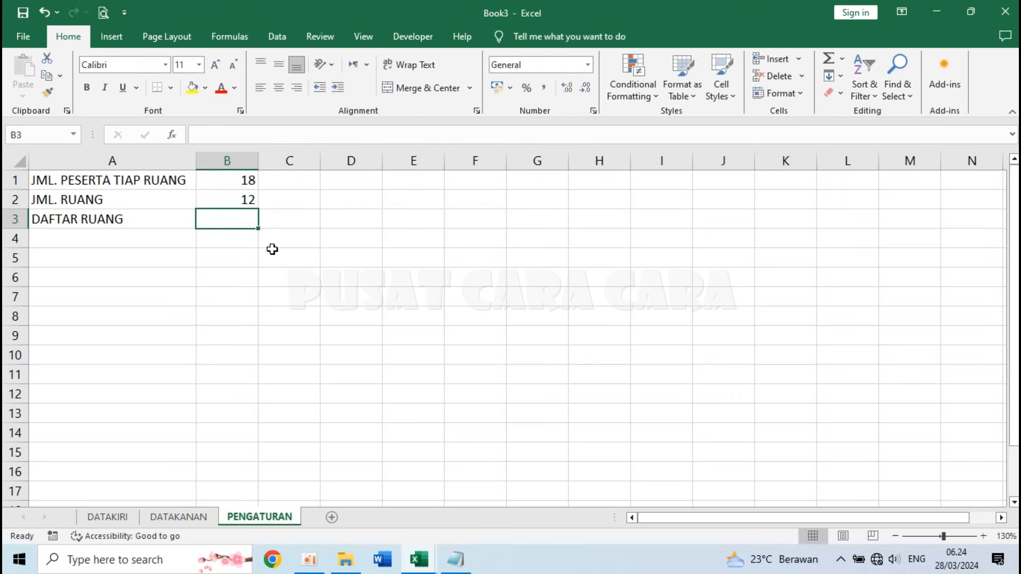
- Define the workbook-wide name JMLRUANG for cell B2 of the PENGATURAN sheet
click(232, 198)
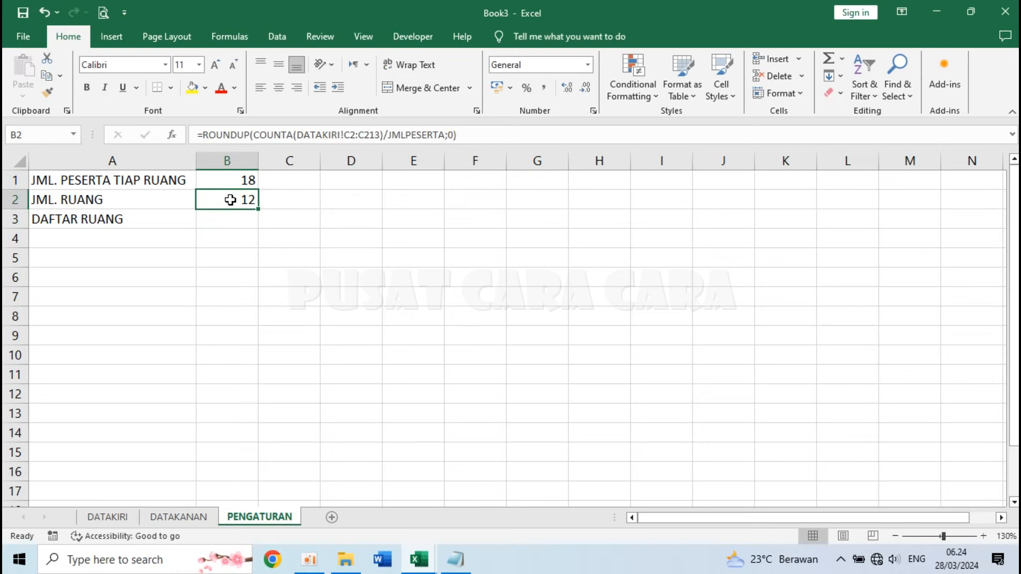
click(229, 36)
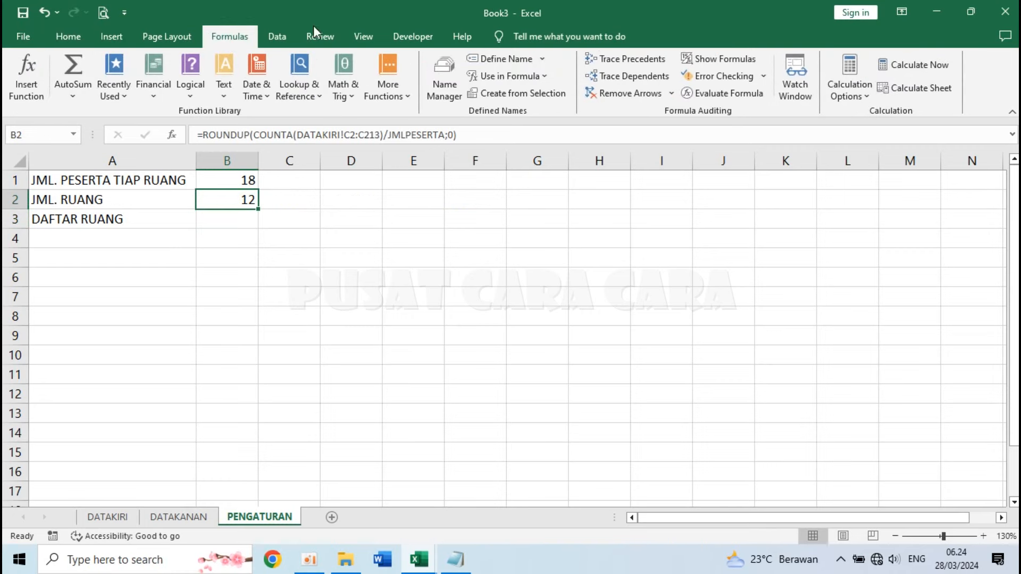
click(488, 58)
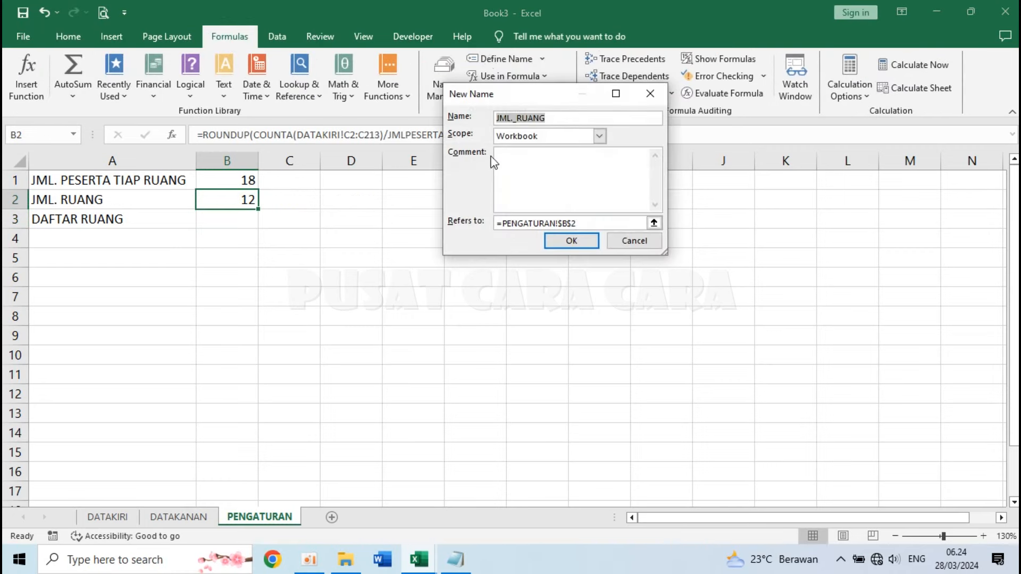
key(BackSpace)
text(JMLRUANG)
click(572, 241)
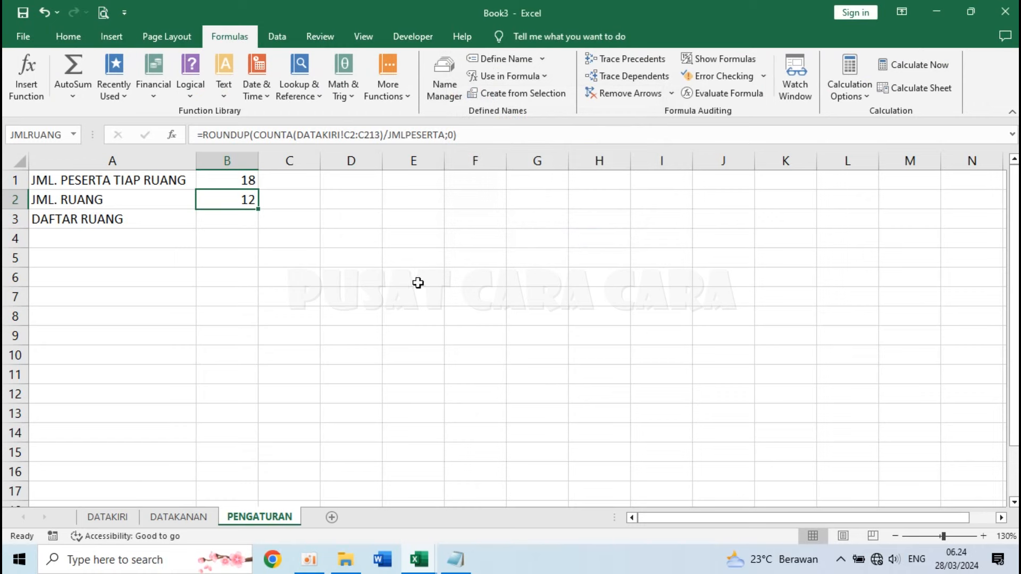
- Start the DAFTAR RUANG list by entering 1 in B3 and 2 in B4 of the PENGATURAN sheet
click(217, 230)
click(222, 219)
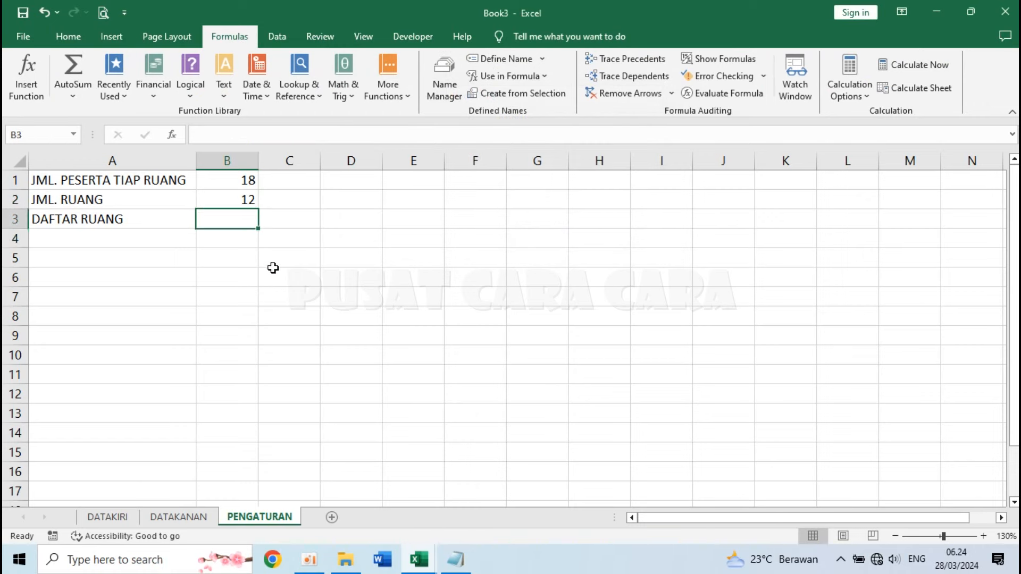
click(245, 201)
click(241, 226)
text(1)
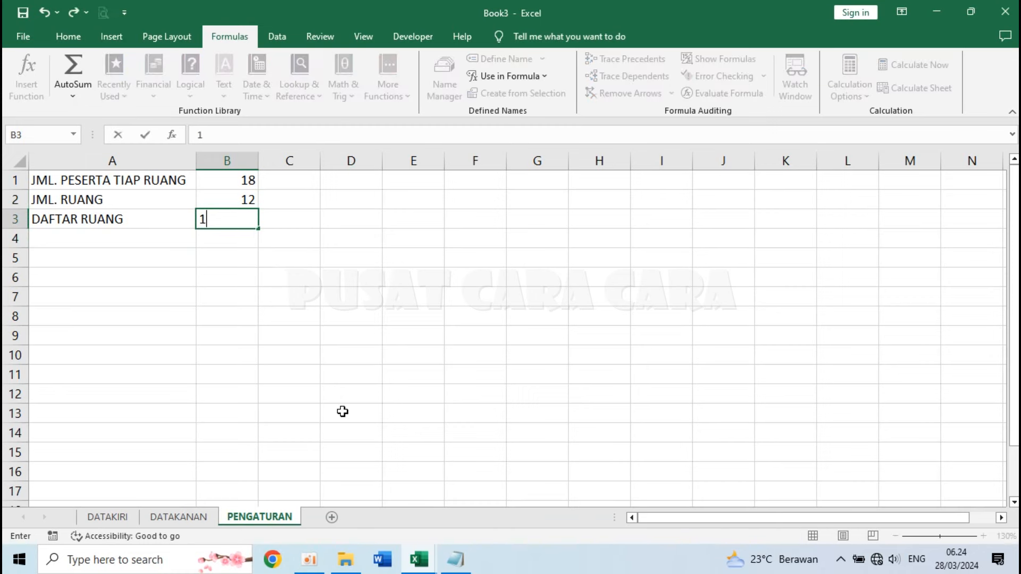
key(Return)
key(Up)
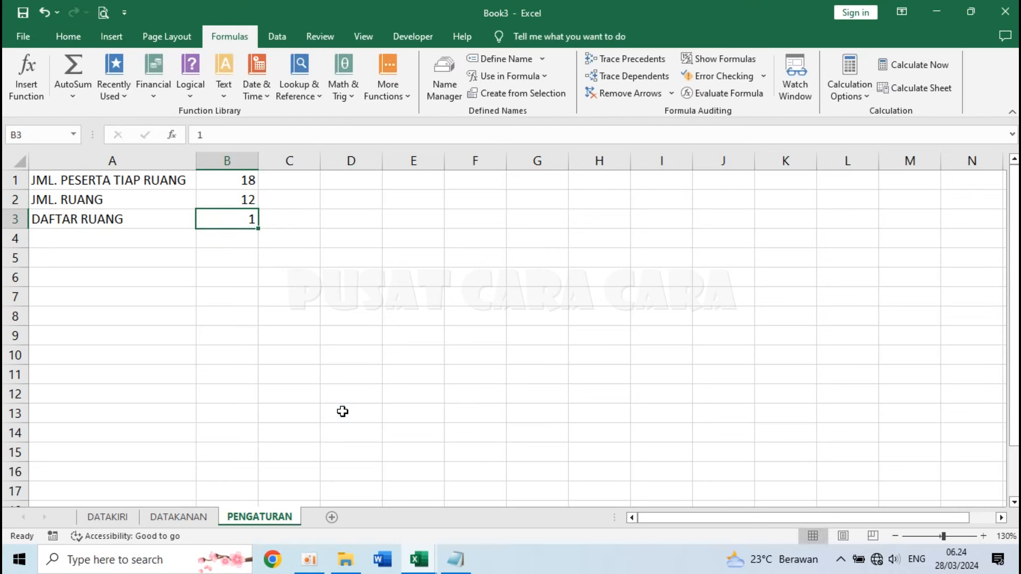
click(249, 198)
click(251, 219)
click(247, 239)
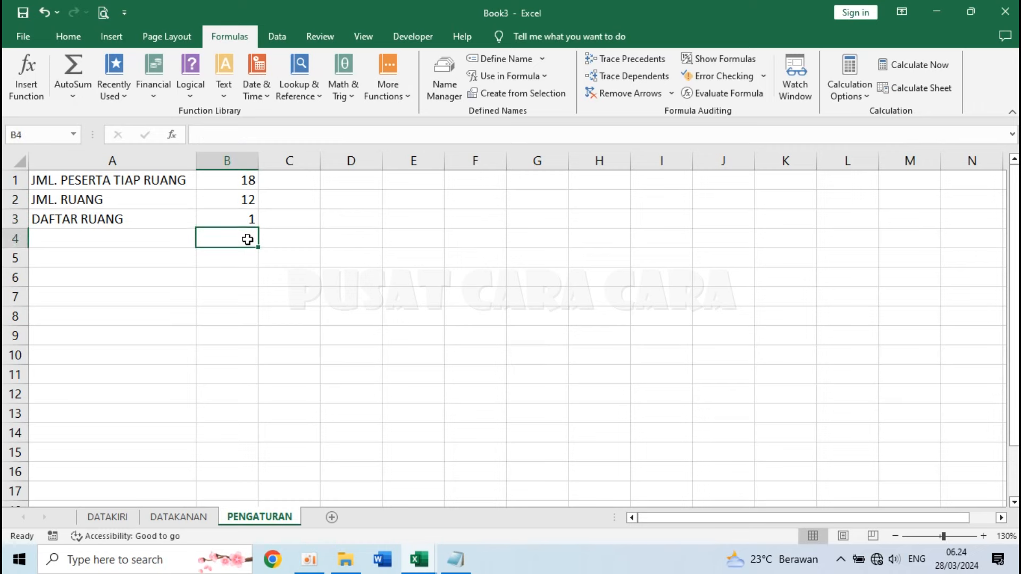
text(2)
key(Return)
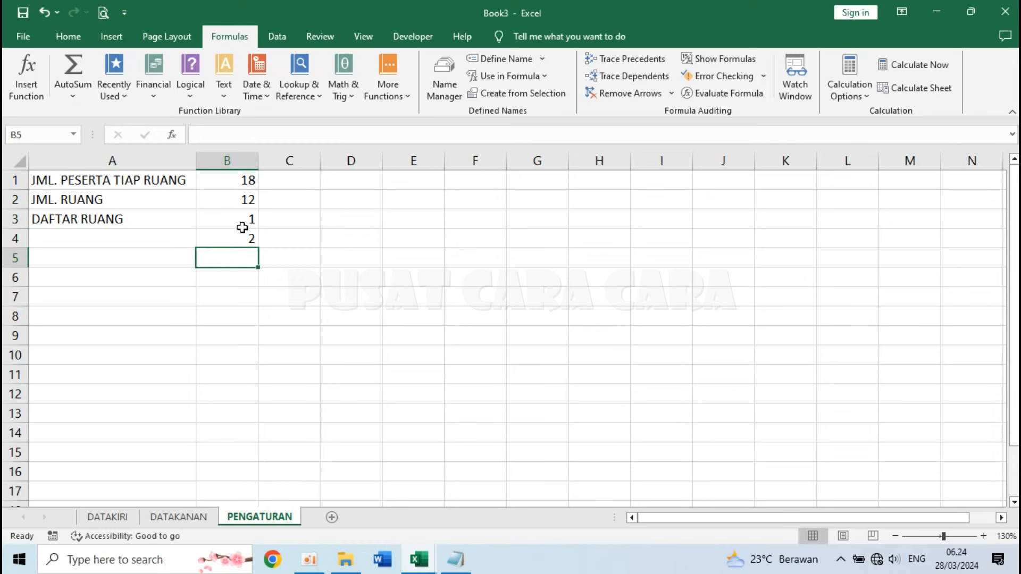
- Extend the number series from B3:B4 down to B14 so the room list runs to 12
drag(243, 225, 244, 234)
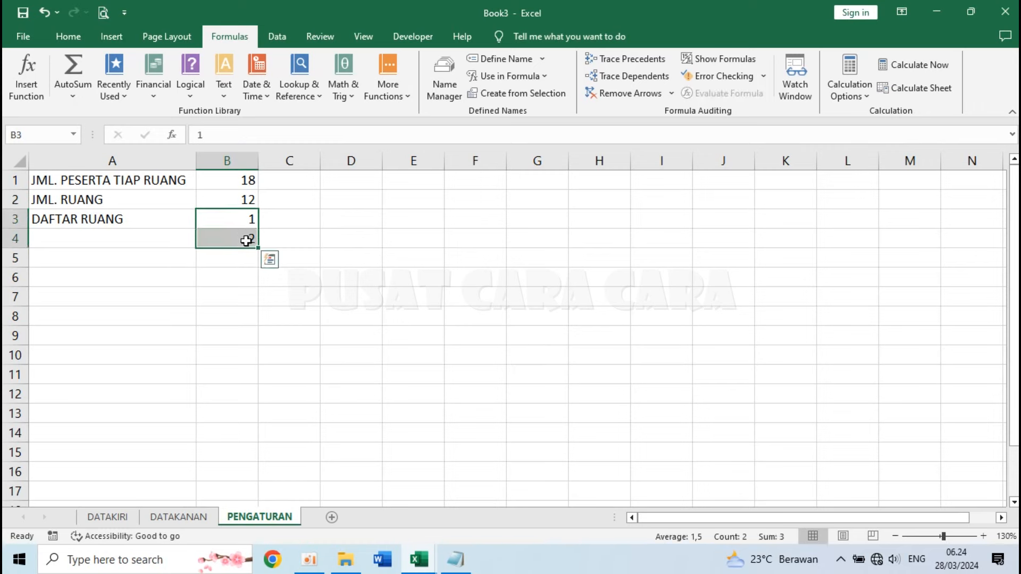
drag(259, 248, 259, 438)
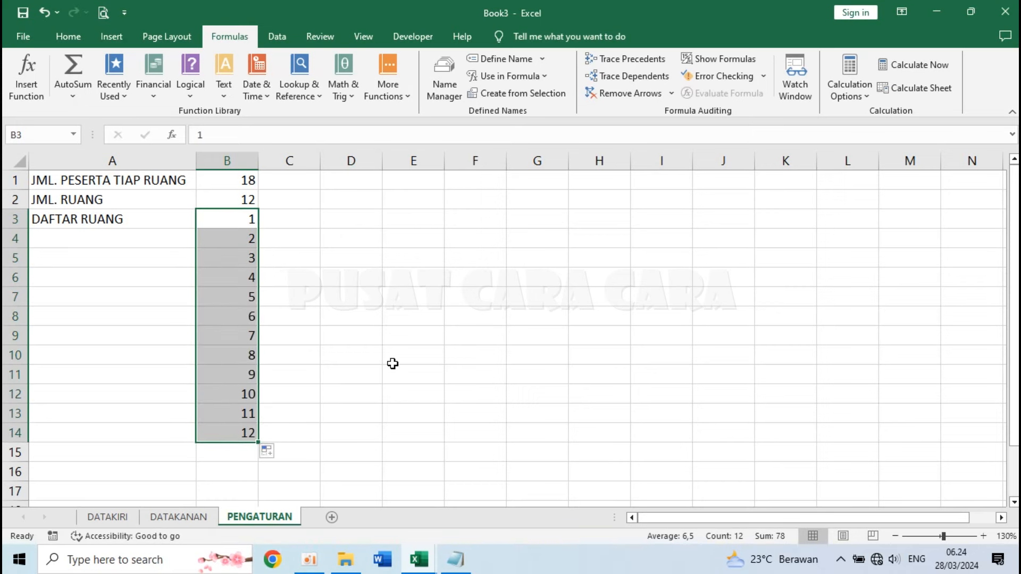
click(393, 364)
- Define the workbook-wide name DAFTARRUANG for the room numbers in B3:B14 of PENGATURAN
drag(229, 217, 232, 436)
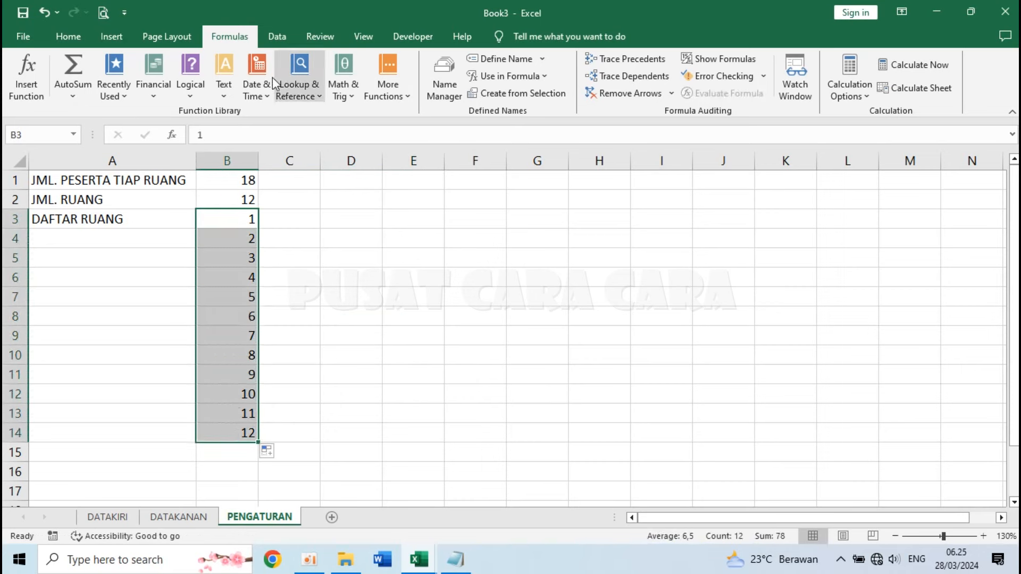
click(509, 59)
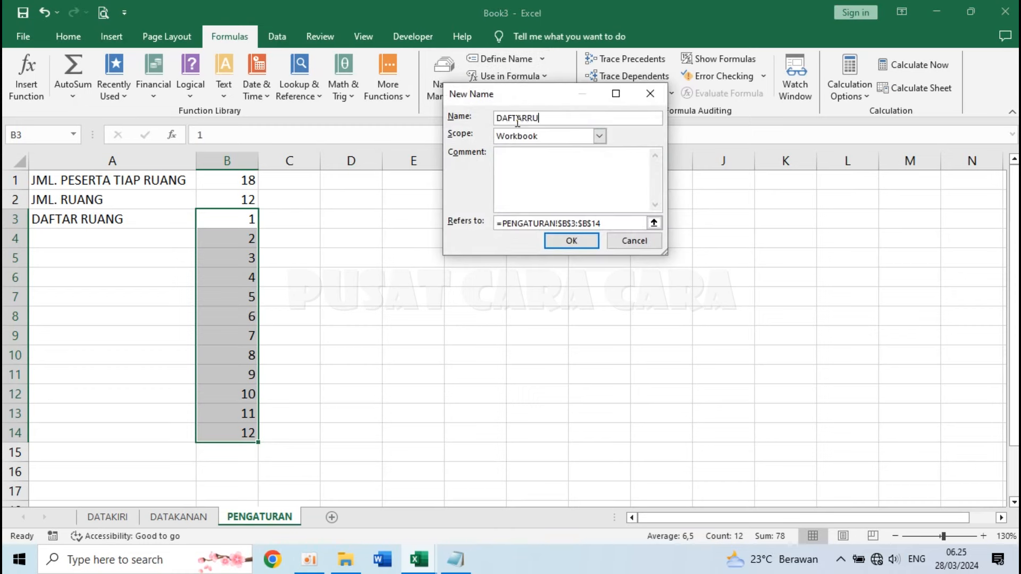
click(575, 244)
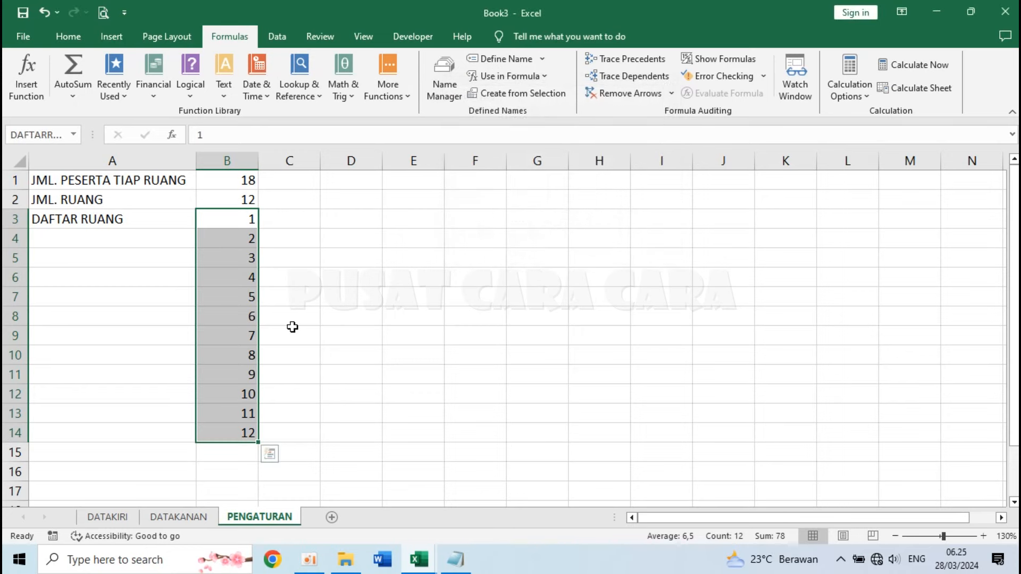
click(339, 286)
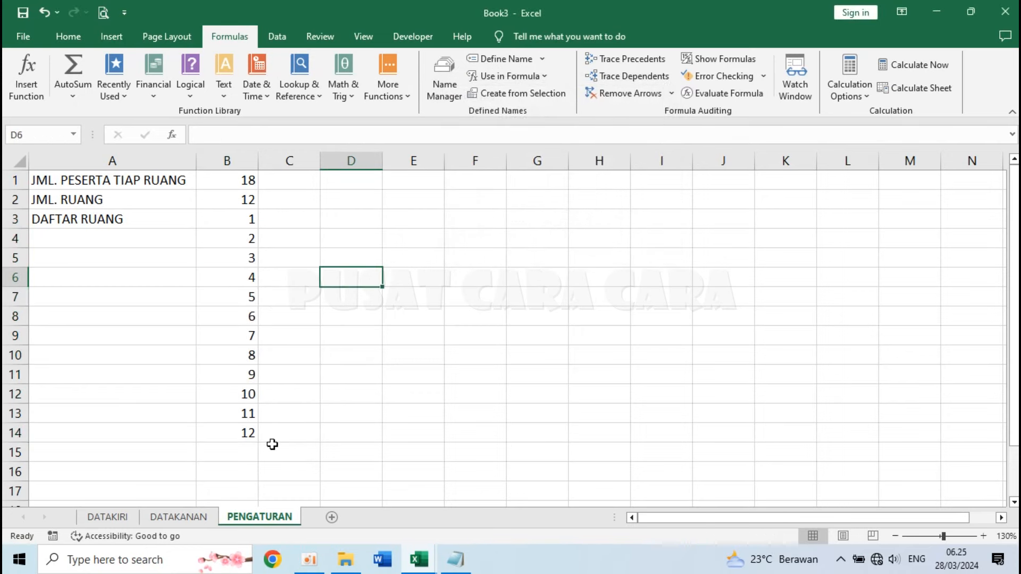
- Go to the start of the DATAKIRI sheet and look over the empty RUANG column from E2
click(101, 517)
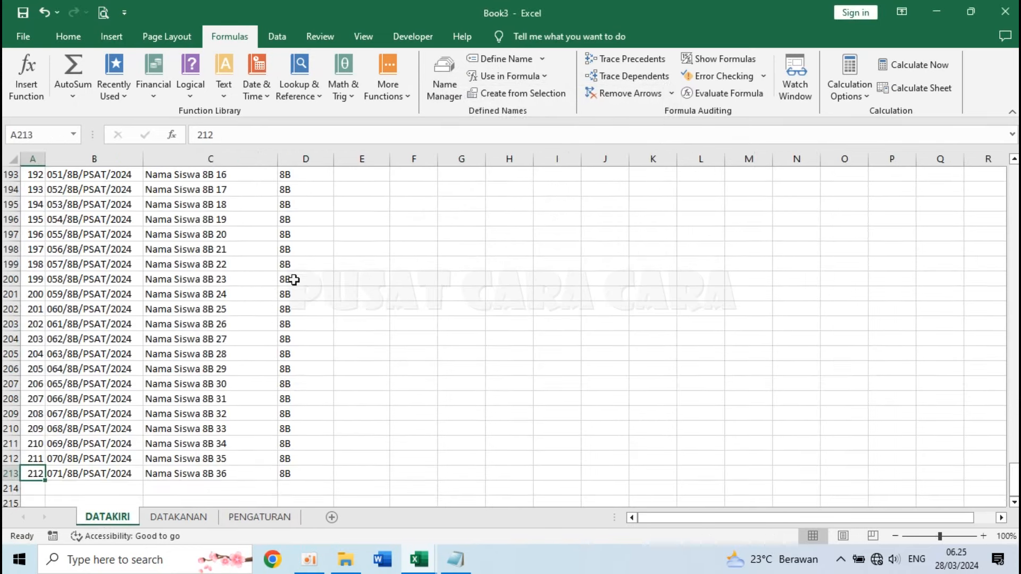
key(ctrl+Home)
click(373, 190)
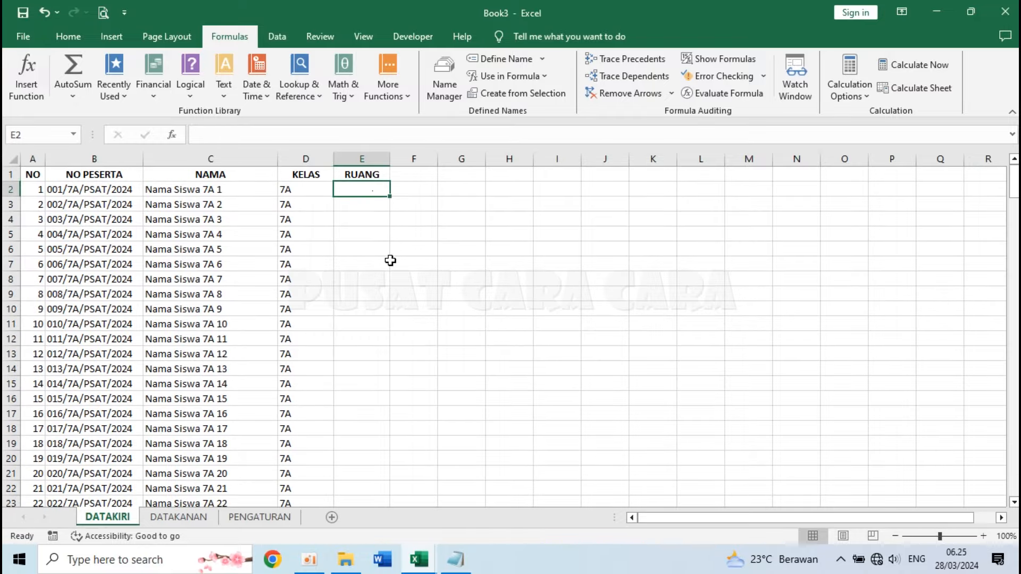
click(359, 205)
click(362, 188)
click(129, 246)
click(346, 190)
click(370, 284)
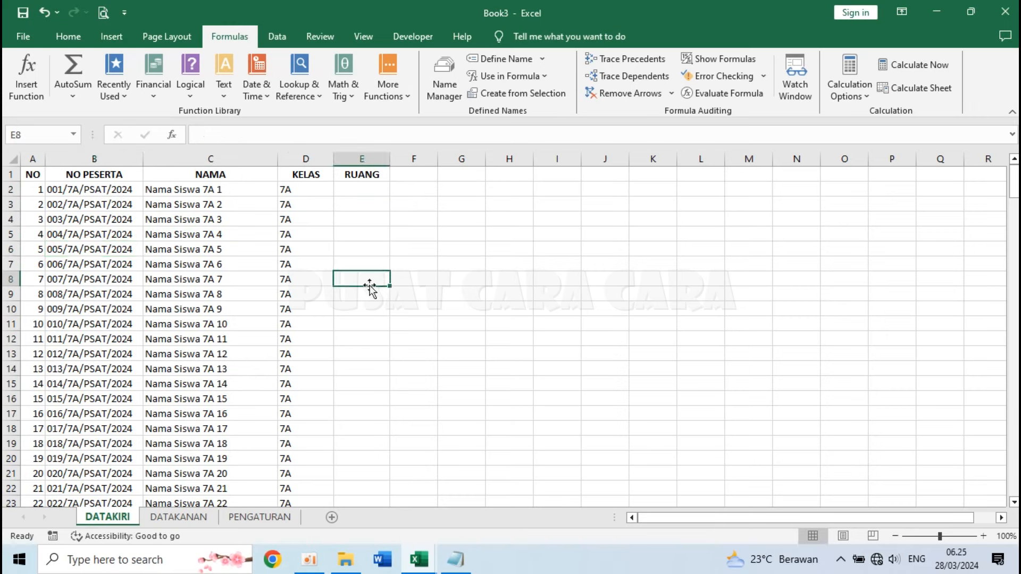
click(356, 189)
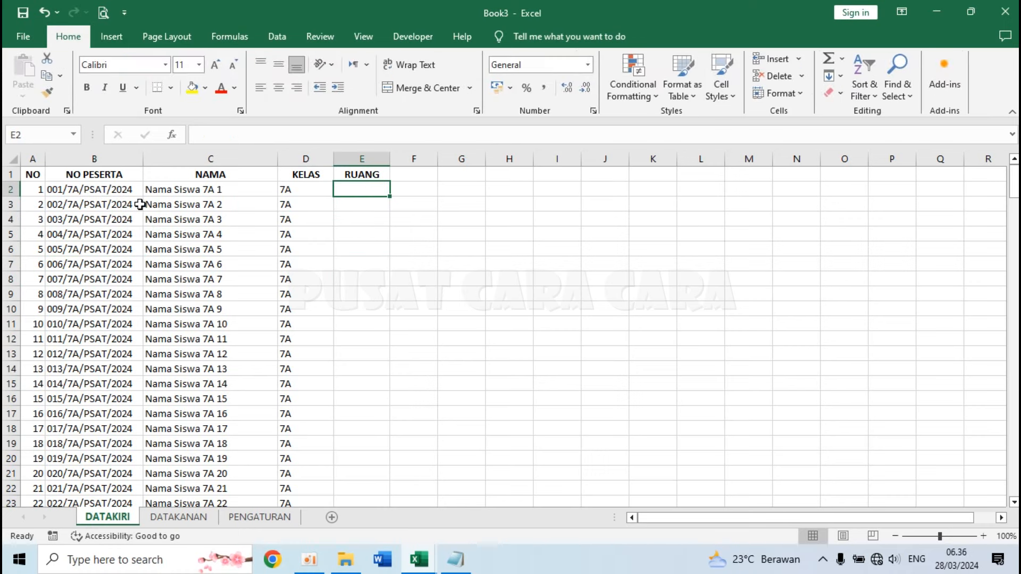
- Compare the NO values in column A of DATAKIRI with the JML. PESERTA TIAP RUANG setting on PENGATURAN
click(35, 190)
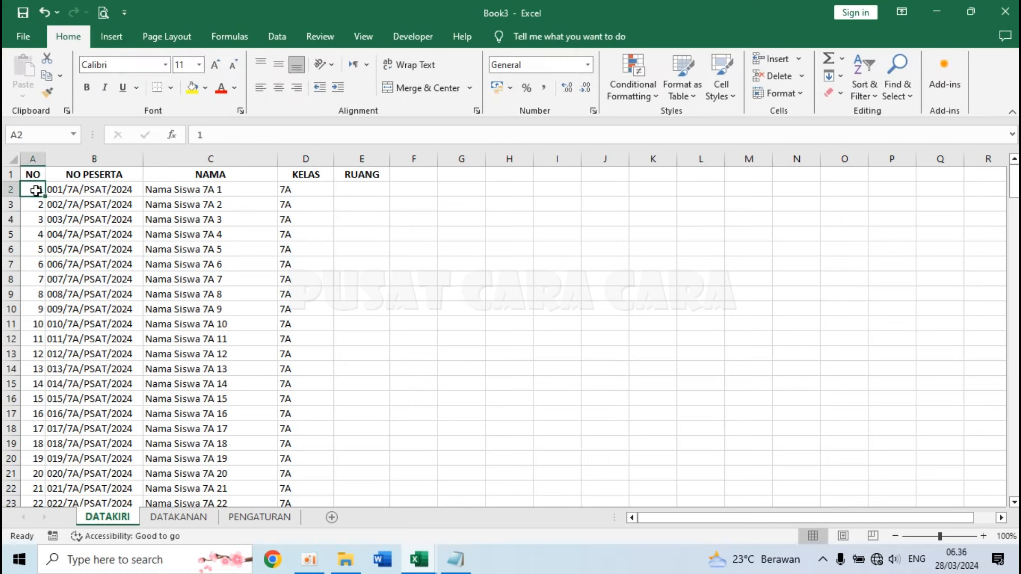
click(32, 322)
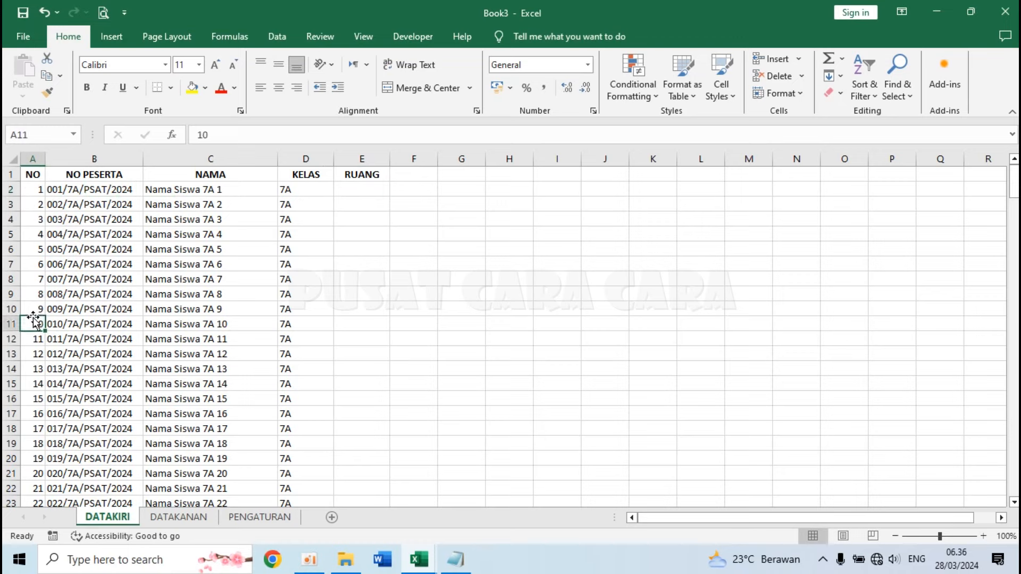
click(30, 188)
click(34, 443)
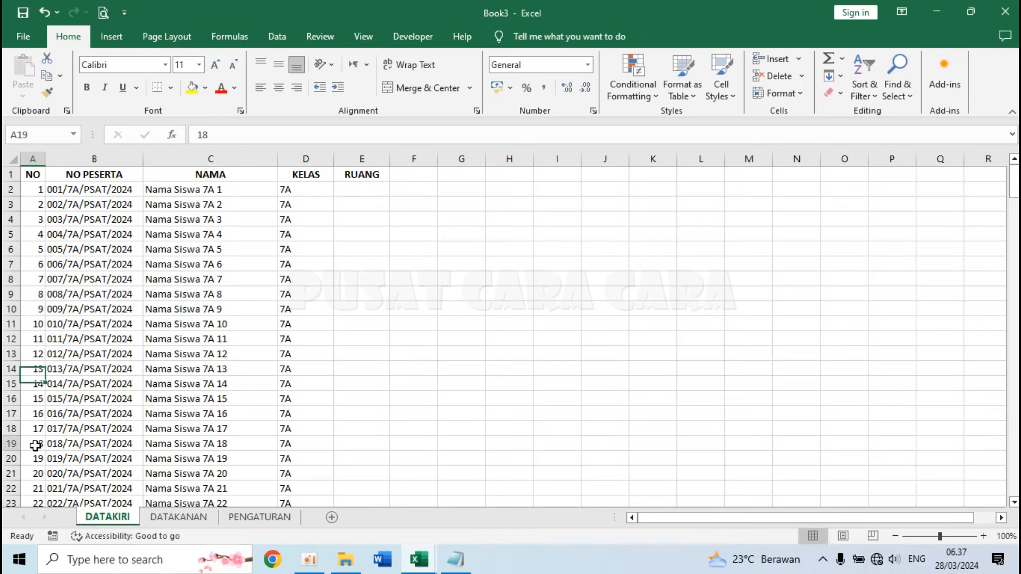
click(197, 519)
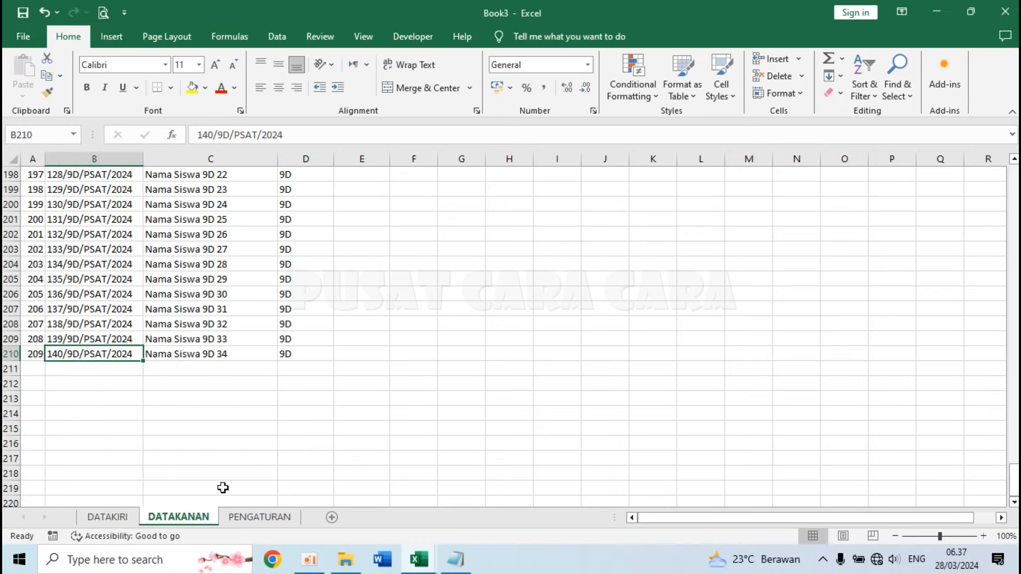
click(262, 516)
click(239, 180)
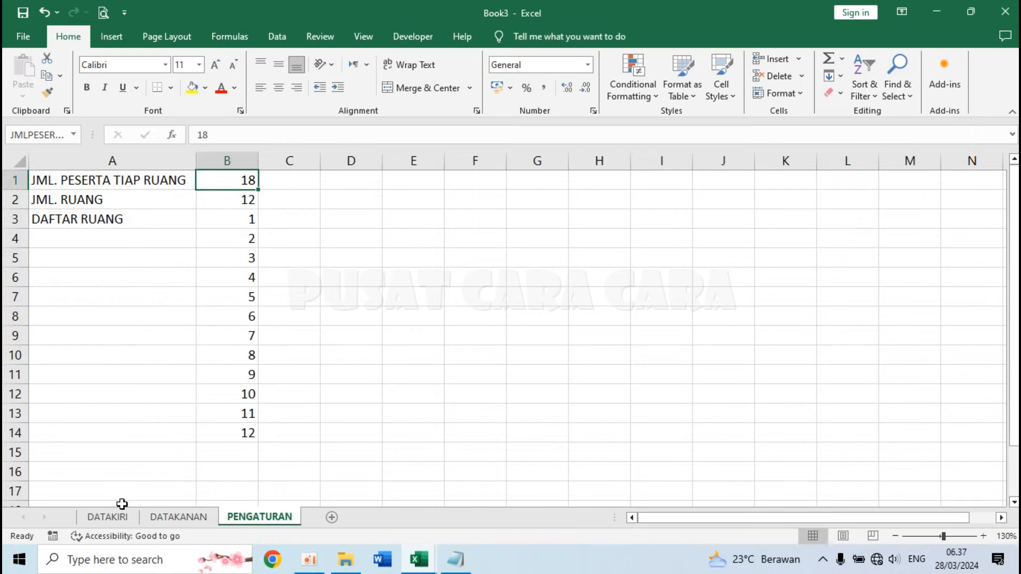
click(225, 180)
click(109, 517)
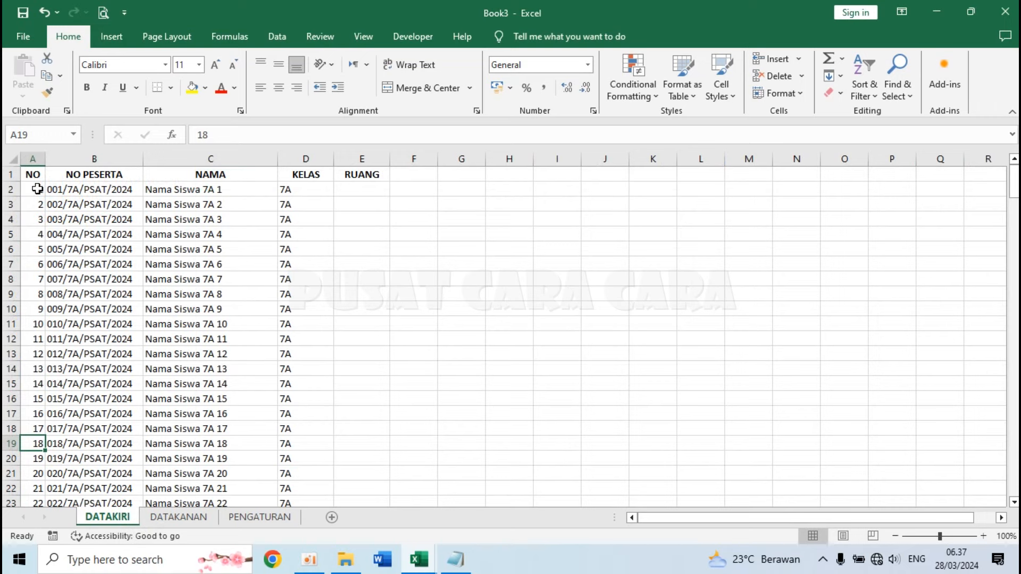
- Examine which participant numbers in the NO column of DATAKIRI belong to the same room, checking rows 2 and 18 to 22 against RUANG
click(351, 188)
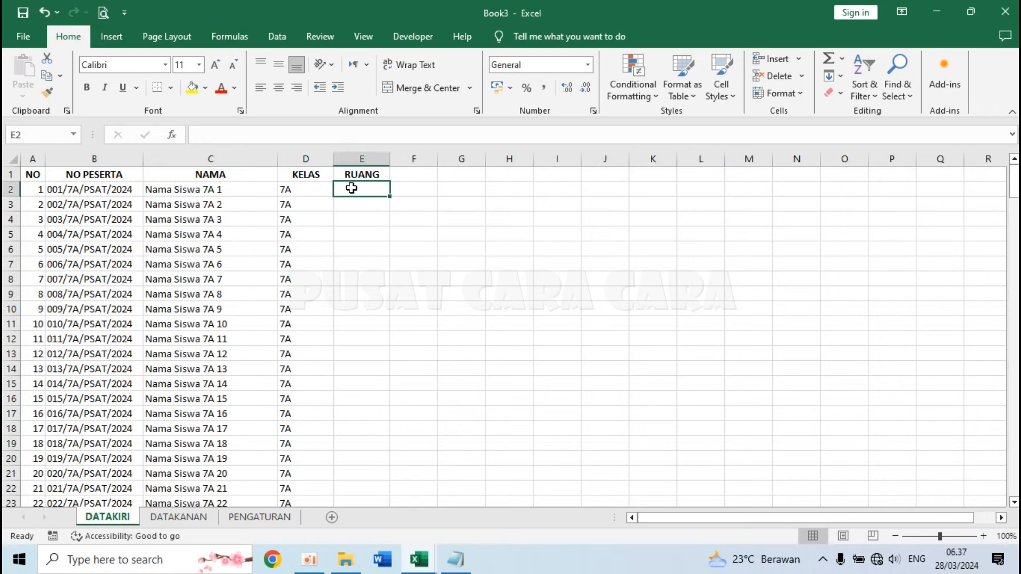
click(37, 445)
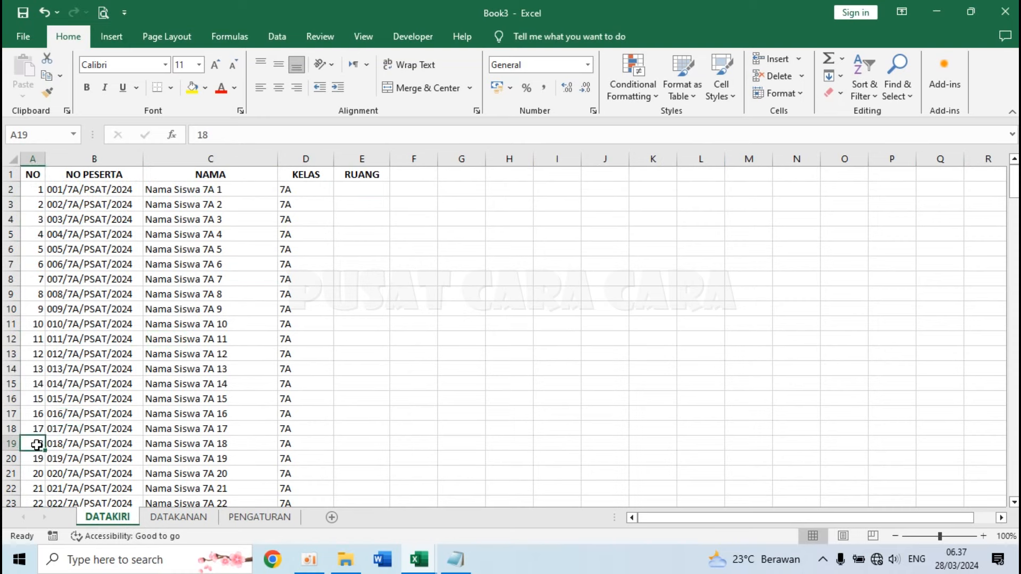
click(351, 440)
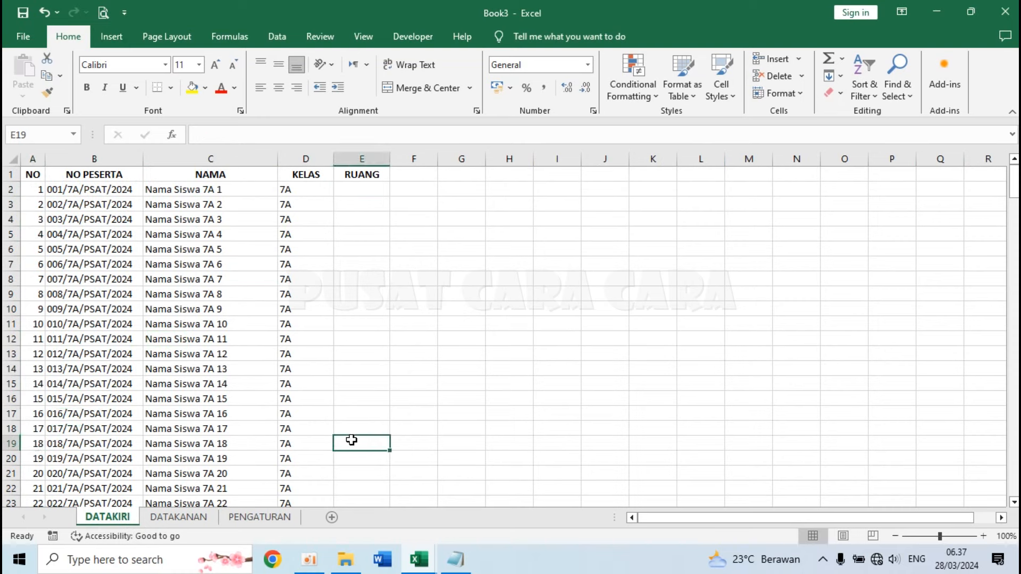
click(35, 461)
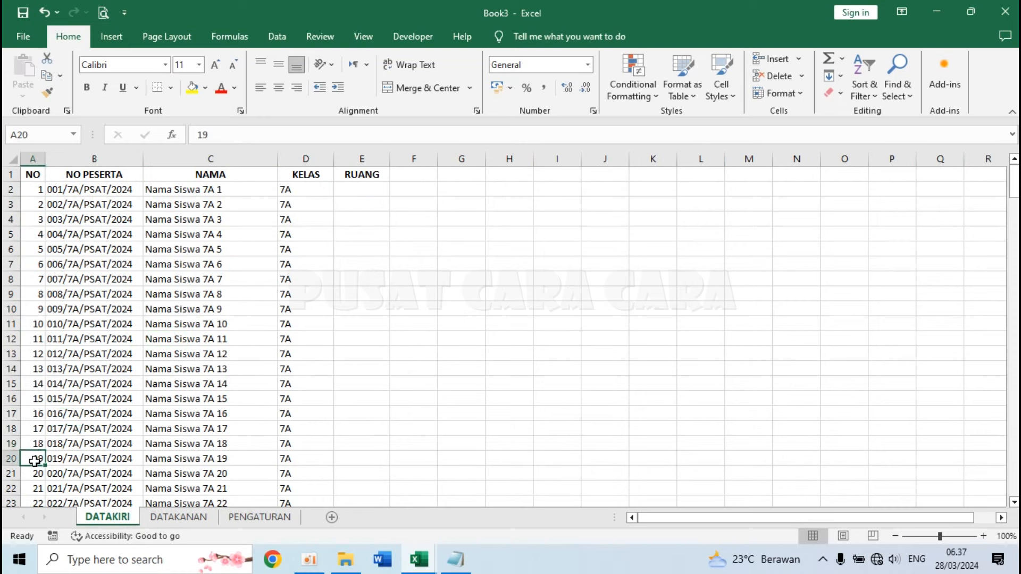
click(362, 458)
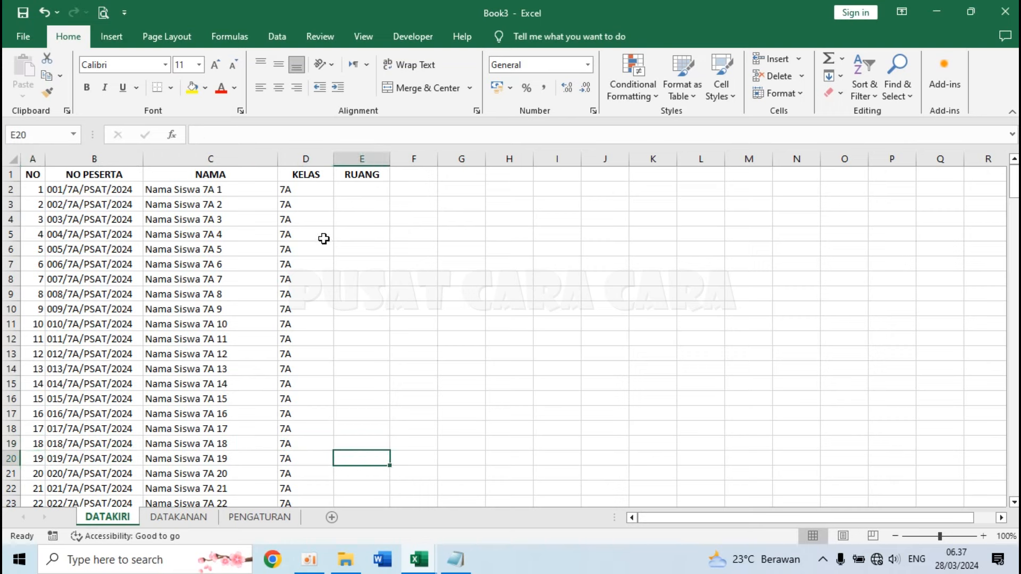
click(28, 191)
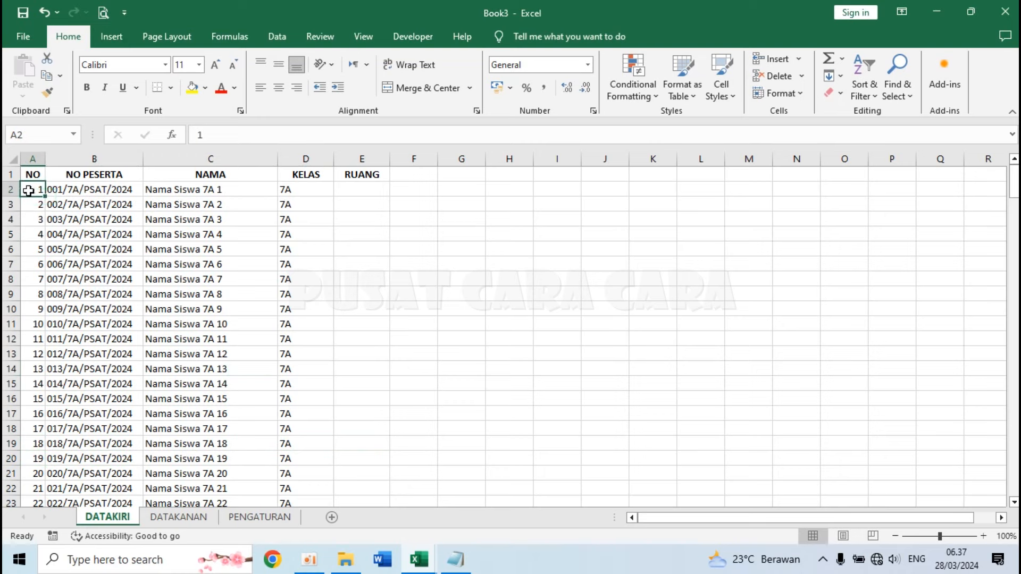
click(362, 190)
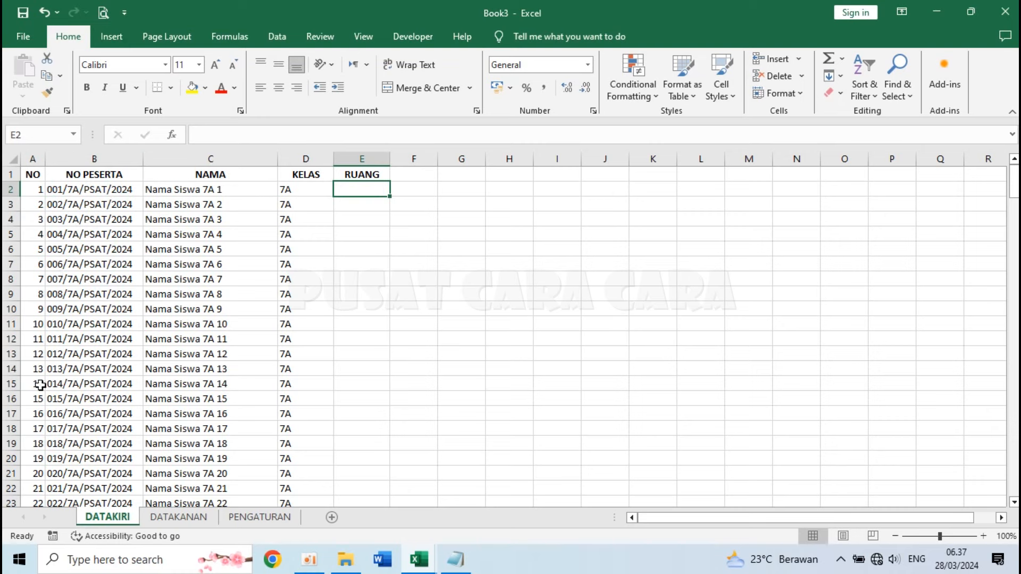
click(33, 445)
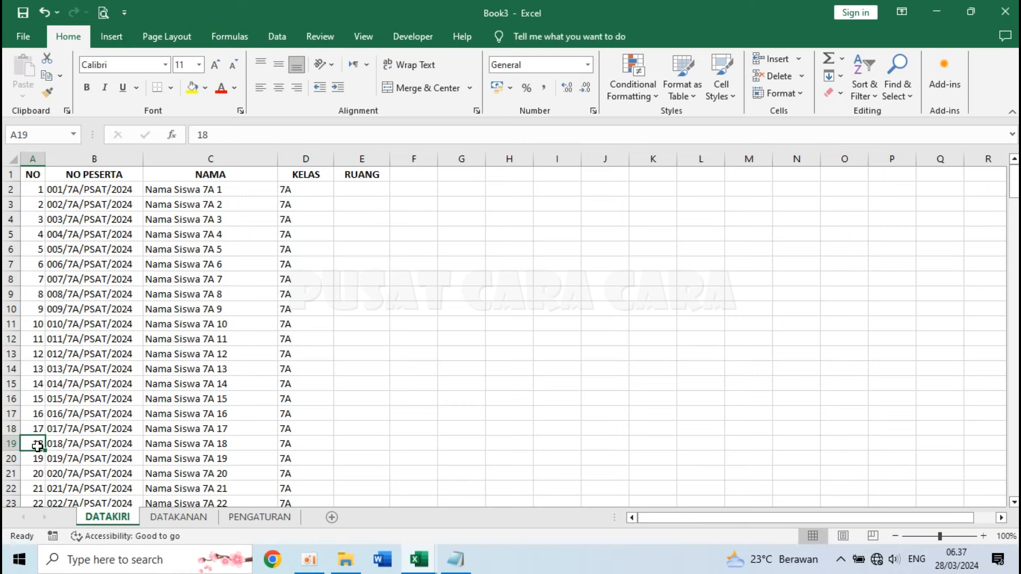
click(351, 443)
click(34, 442)
click(37, 431)
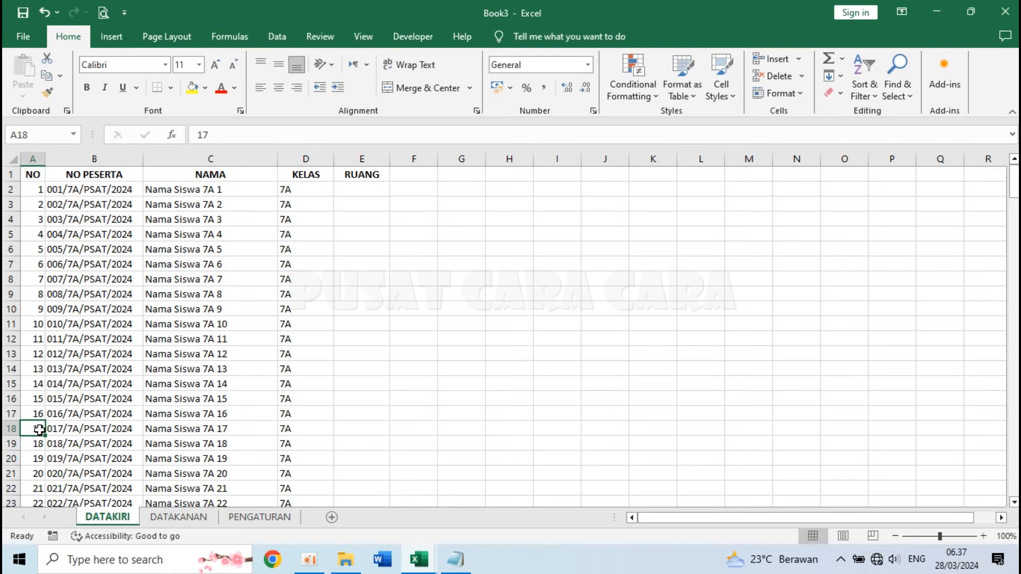
click(351, 425)
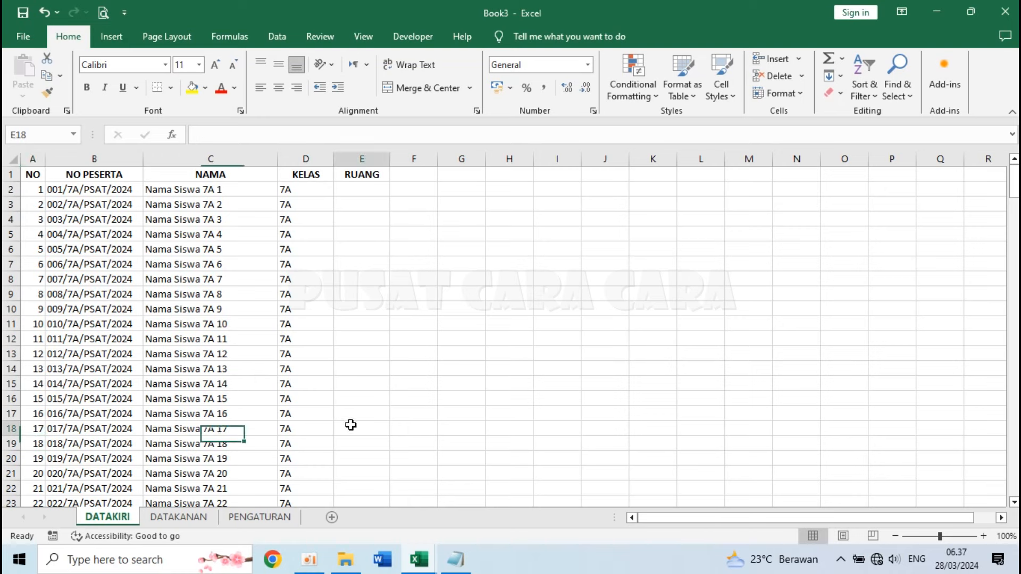
click(35, 191)
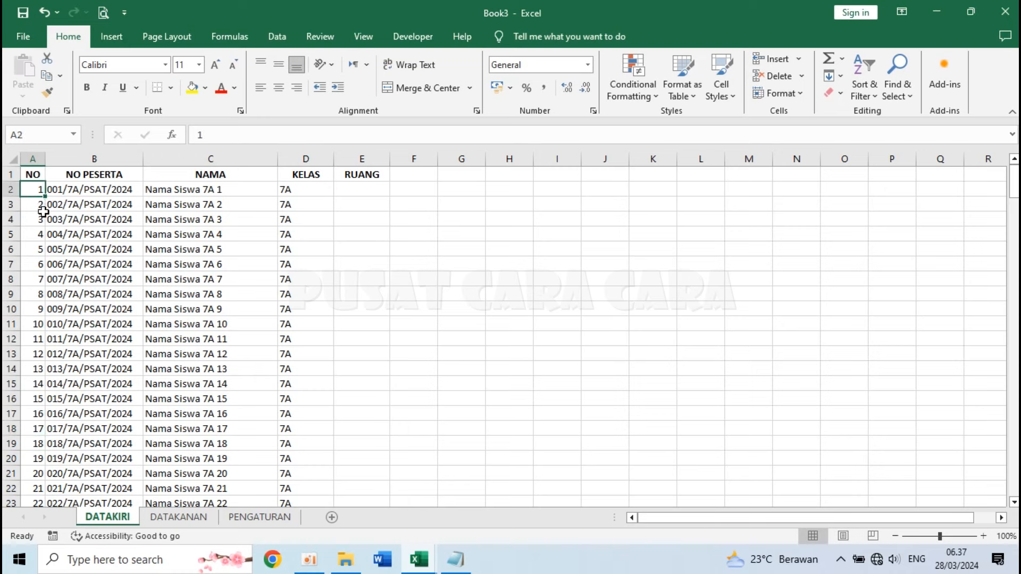
click(36, 204)
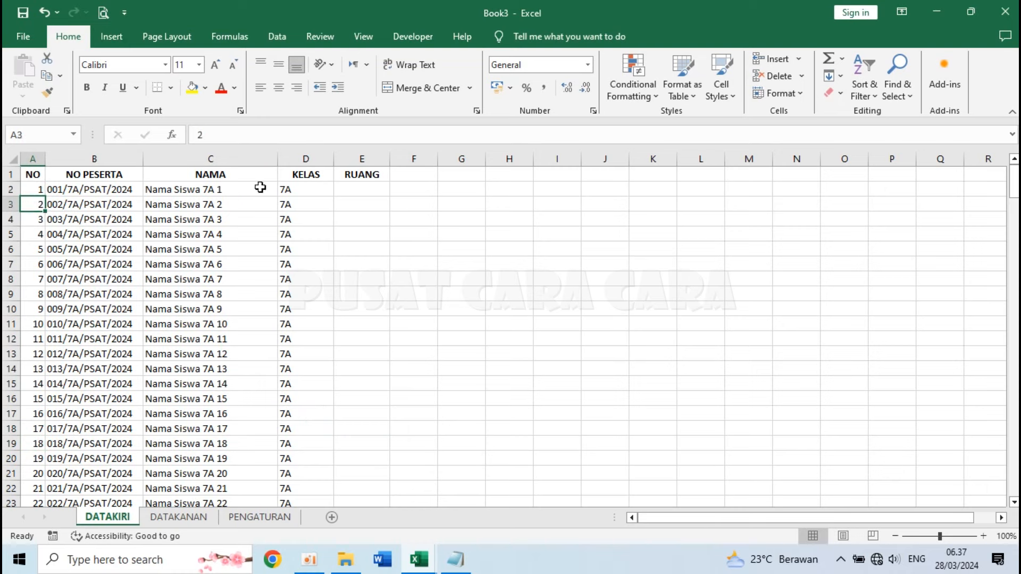
click(39, 489)
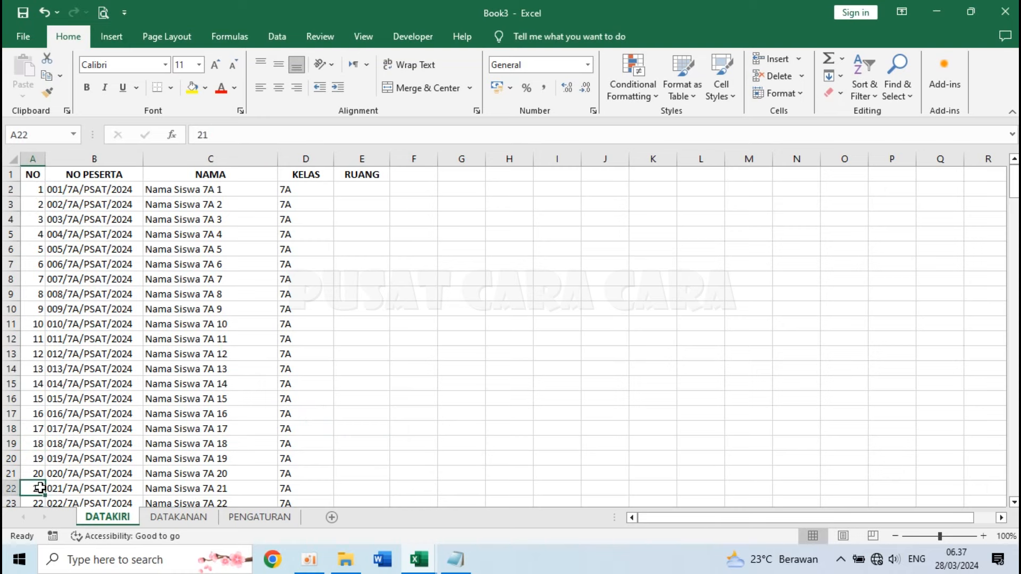
click(367, 188)
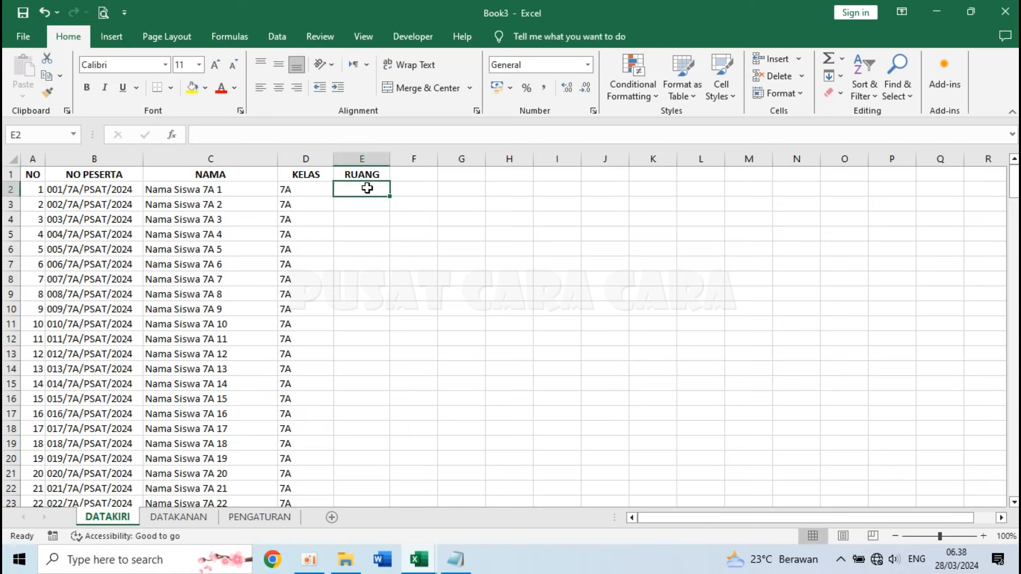
- Begin an IF formula in E2 of DATAKIRI with the logical test MOD(A2;JMLPESERTA)=0
text(=IF)
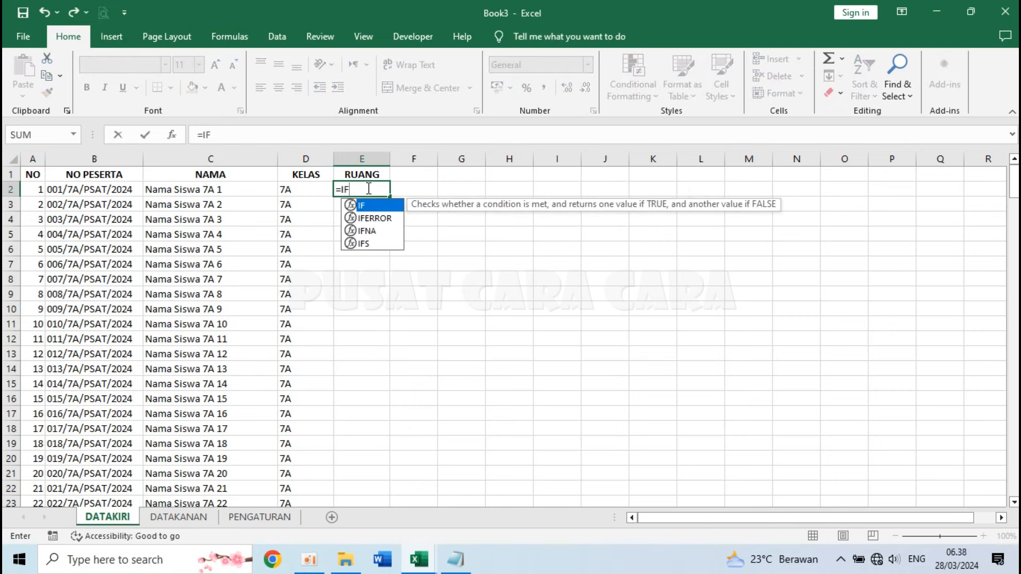
text(()
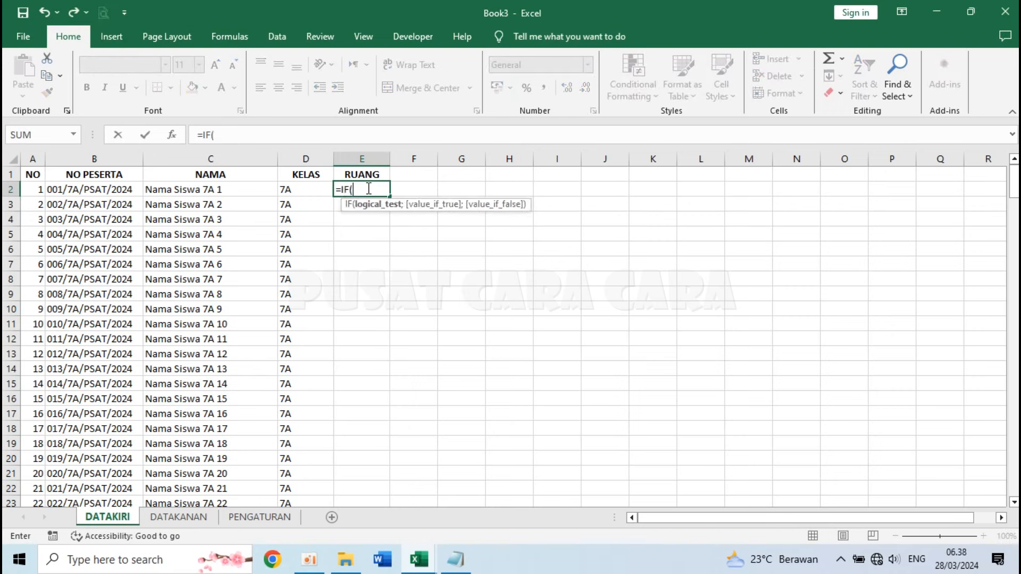
text(MO)
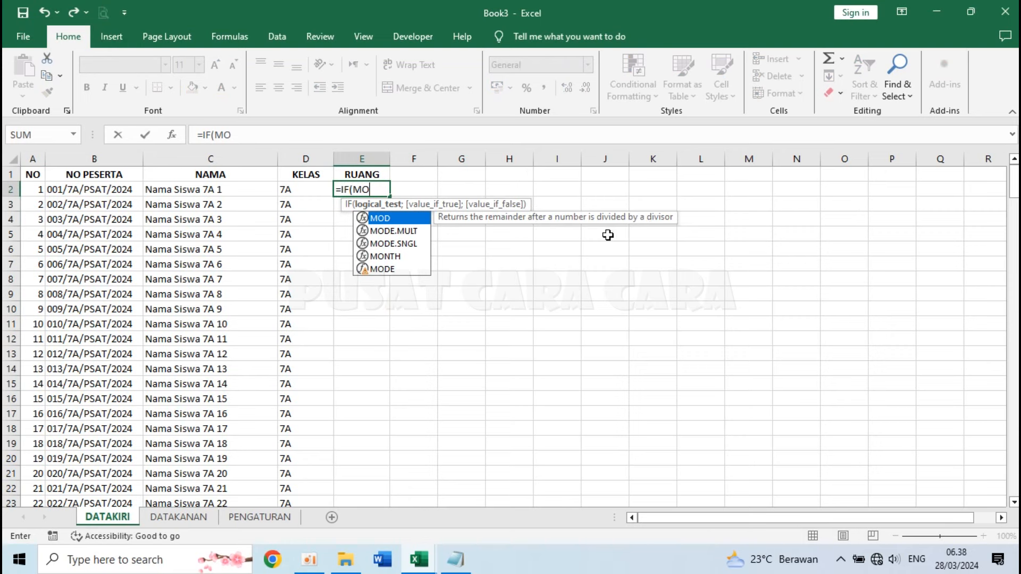
text(D)
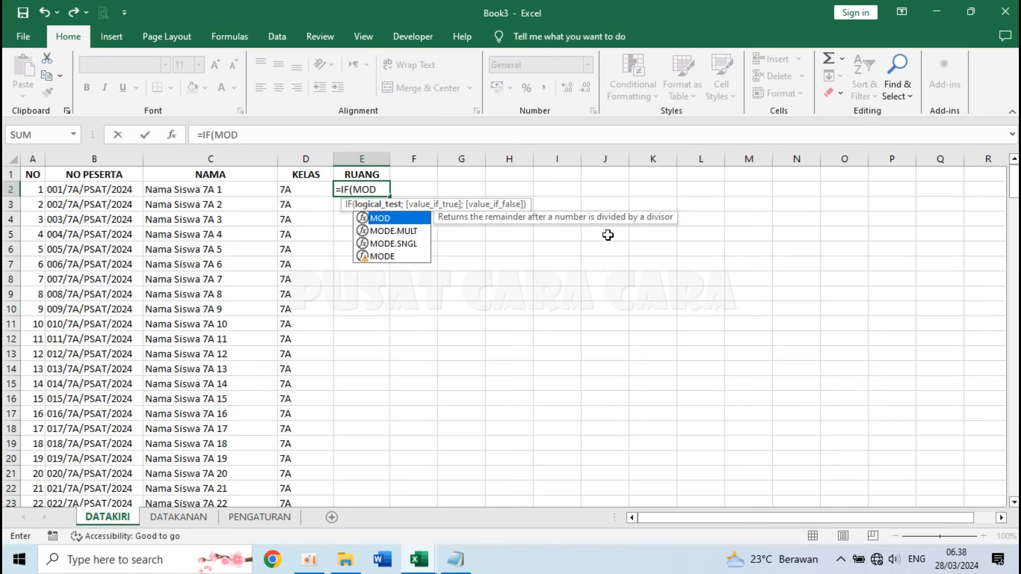
text(()
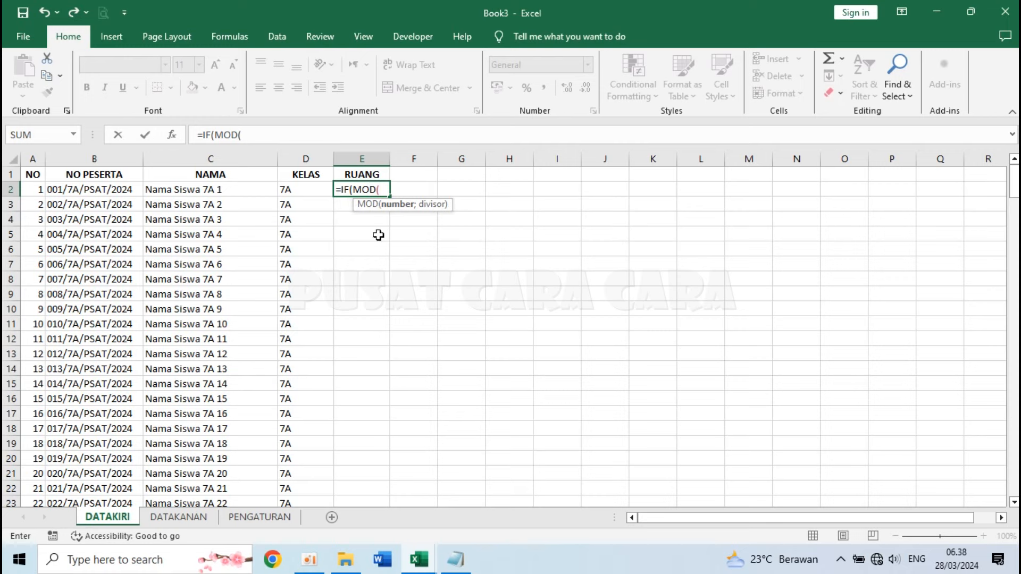
click(34, 190)
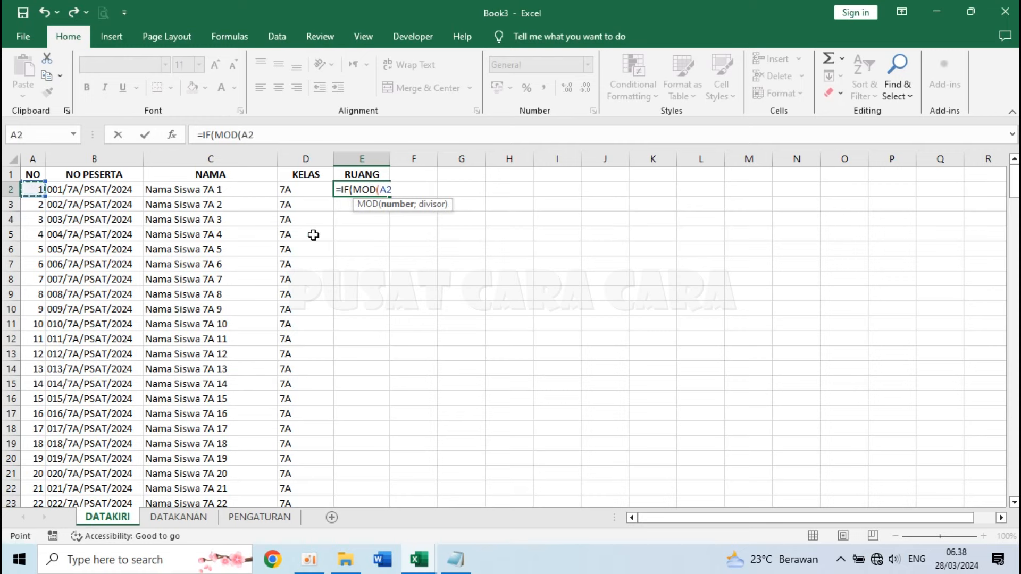
text(;)
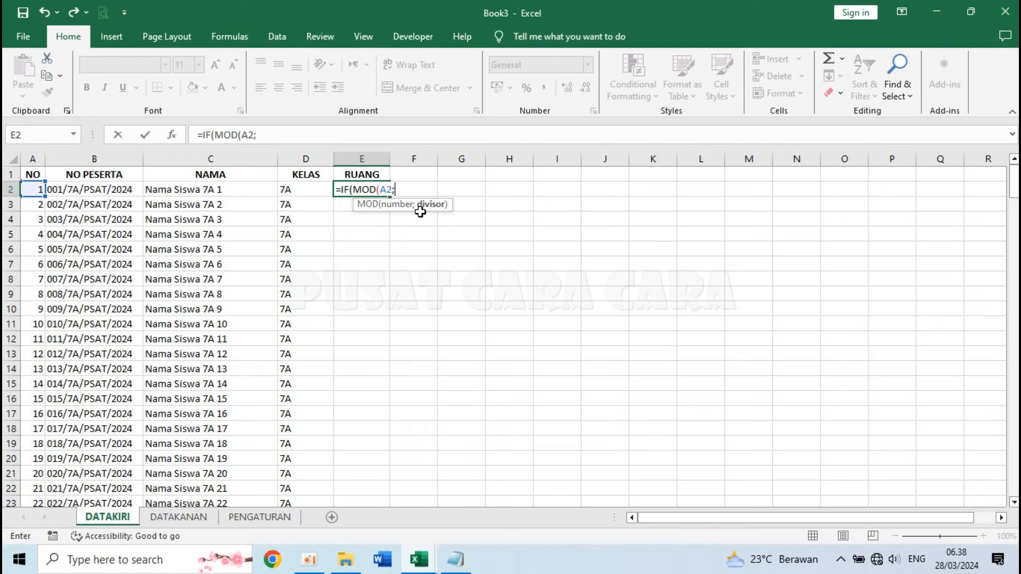
text(JML)
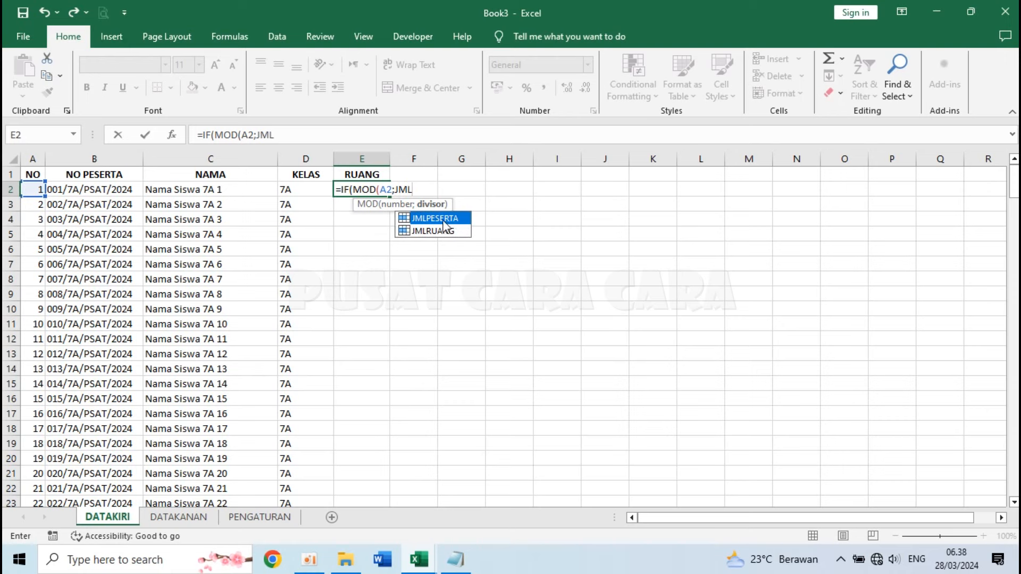
double_click(436, 219)
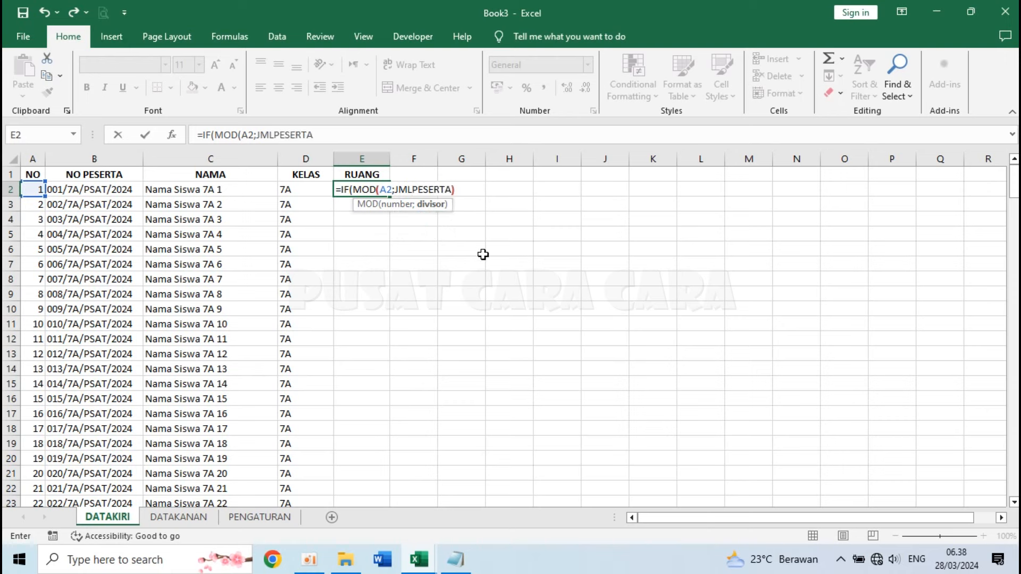
text()=0)
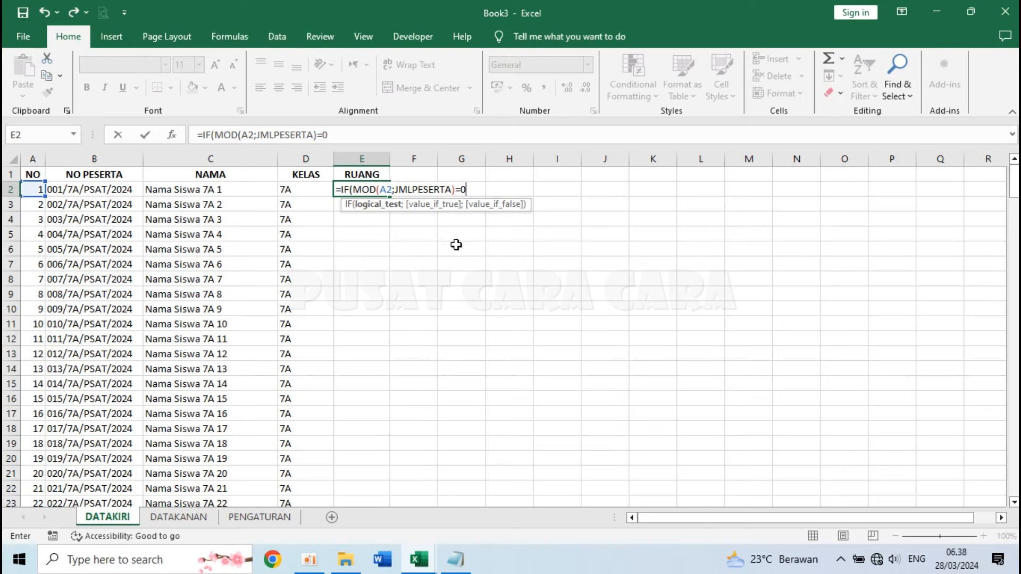
- Add A2/JMLPESERTA as the value if true in the E2 formula
text(;)
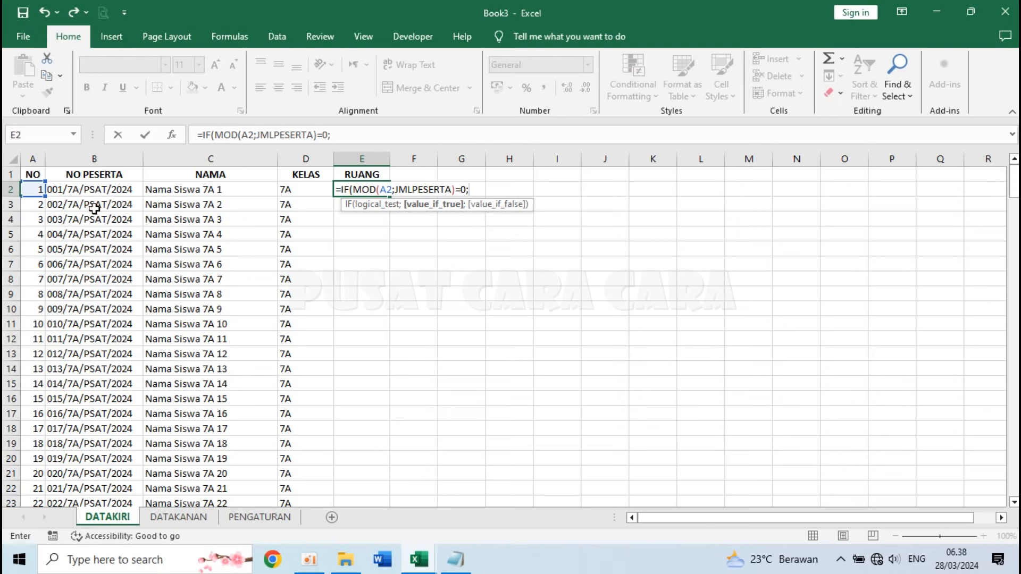
click(38, 190)
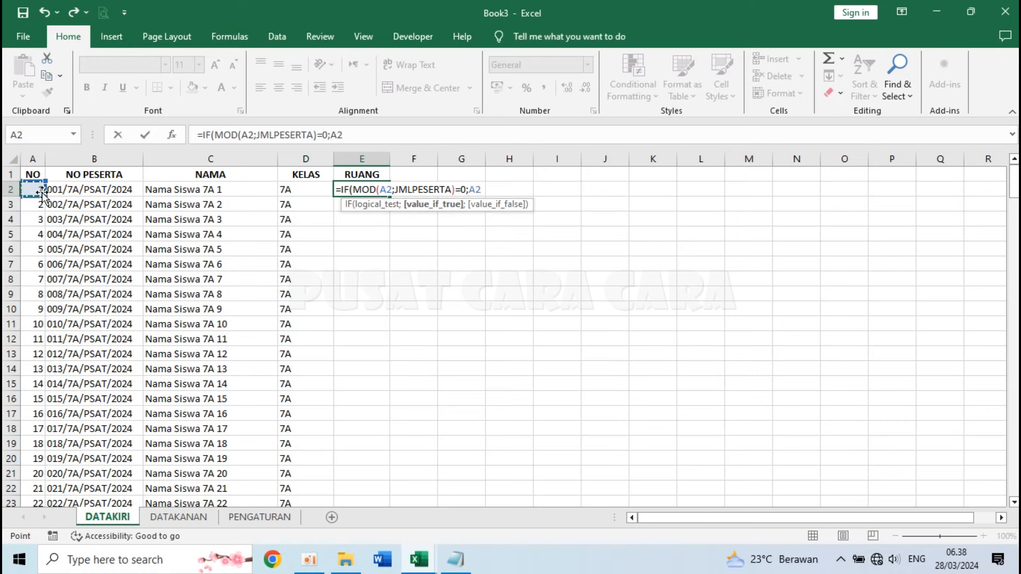
text(/JML)
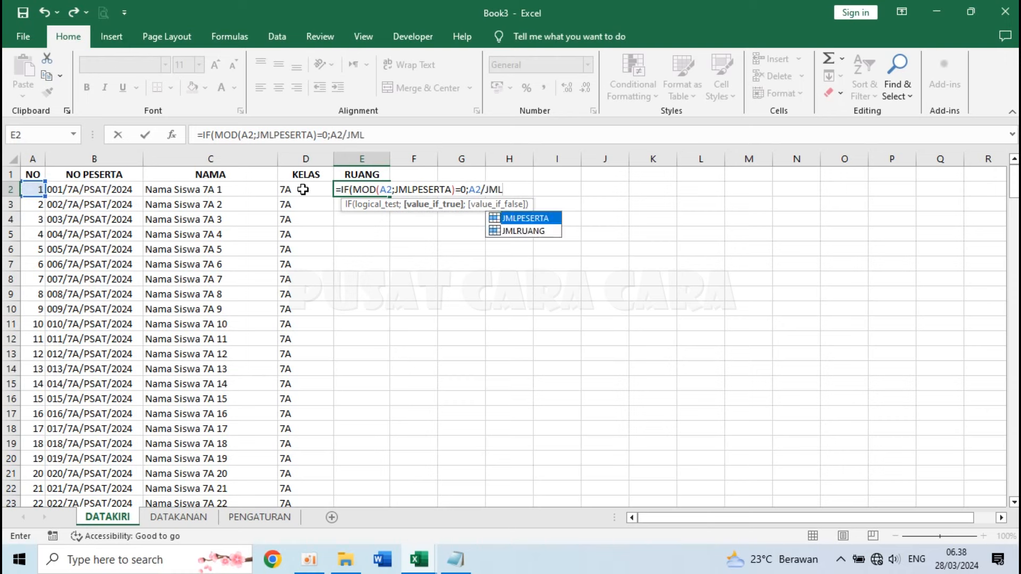
double_click(535, 218)
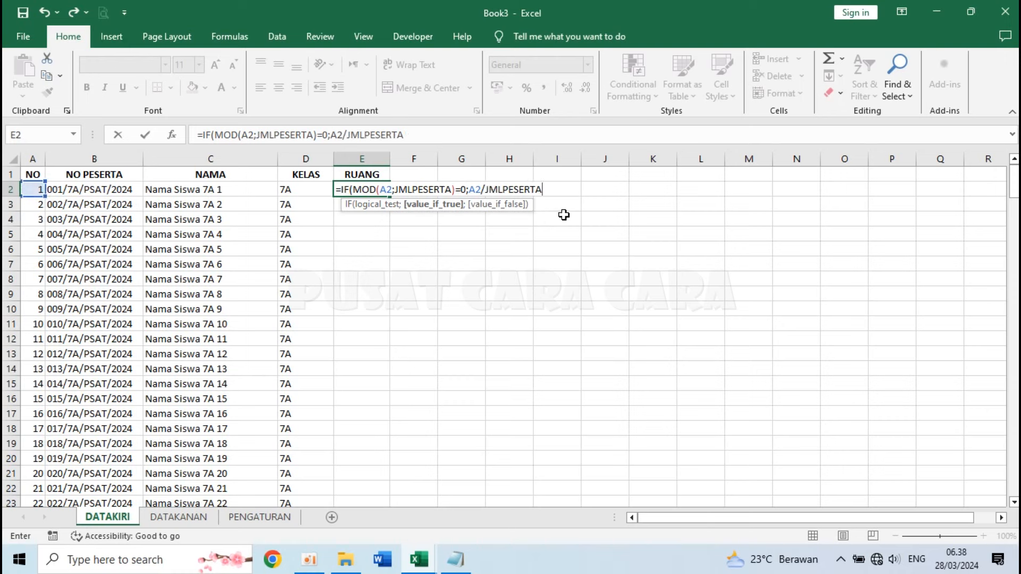
- Complete the E2 formula with ROUNDUP(A2/JMLPESERTA;0) as the value if false and close the brackets
text(;)
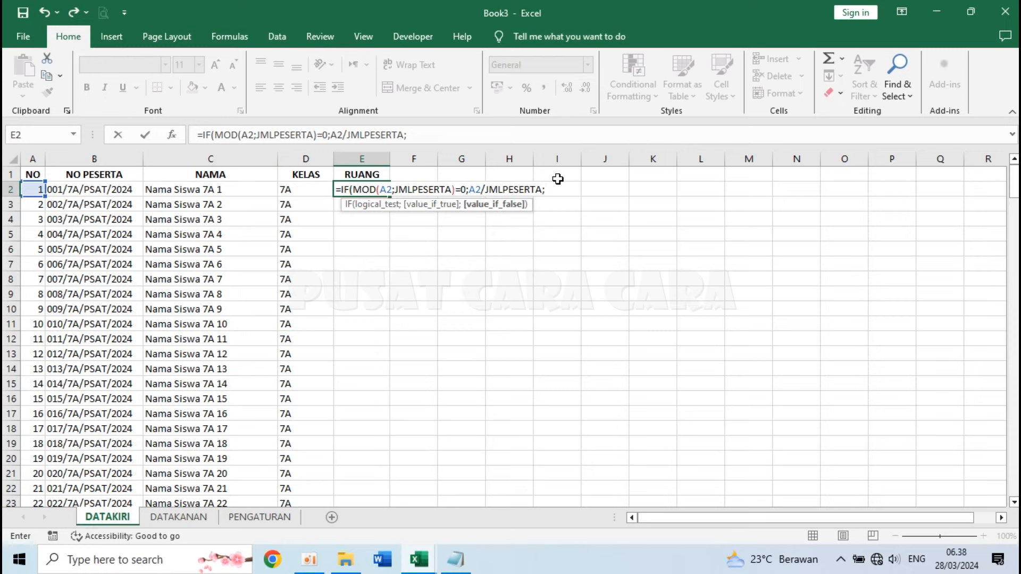
text(ROUNDUP)
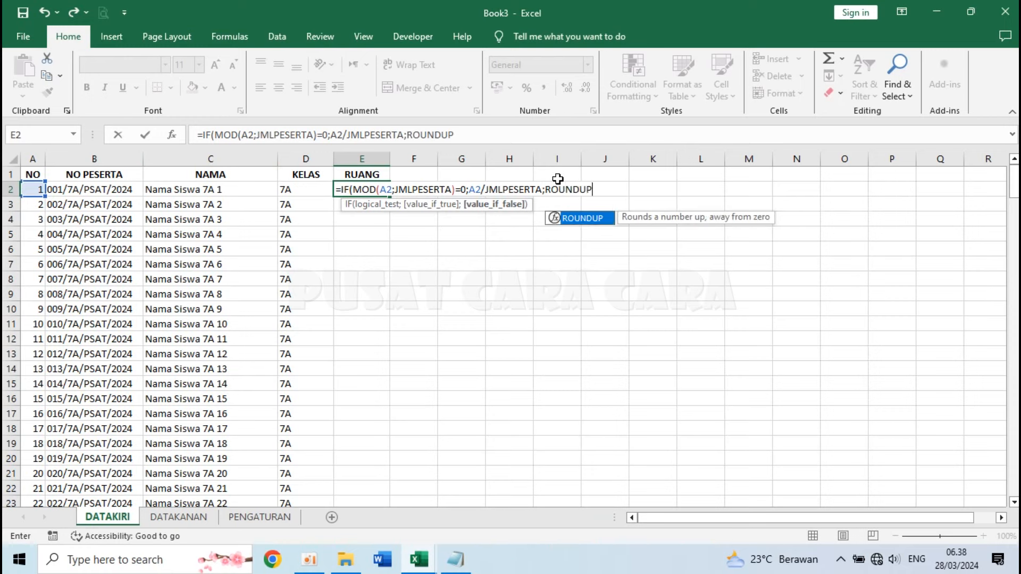
text(()
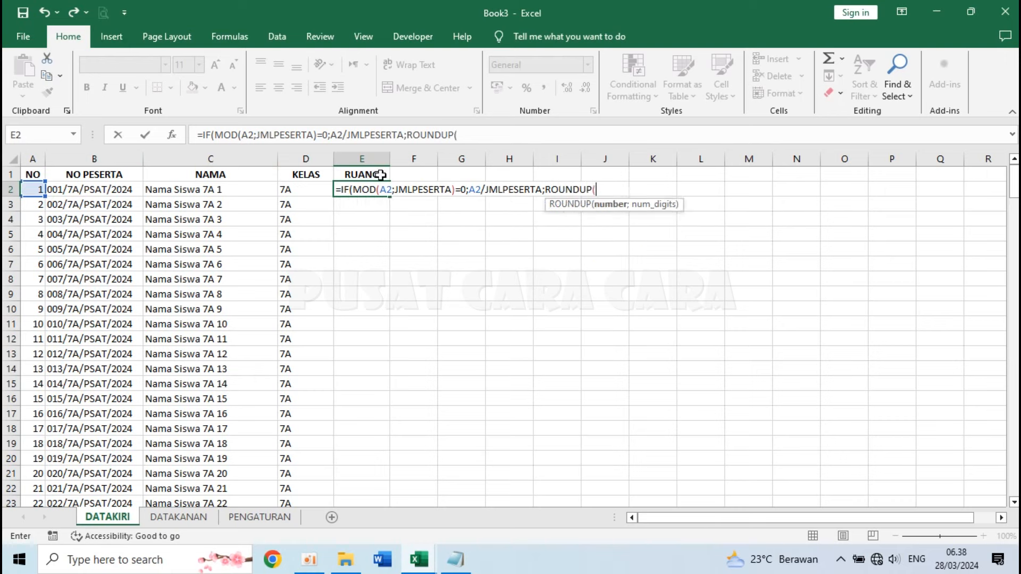
click(29, 190)
text(/)
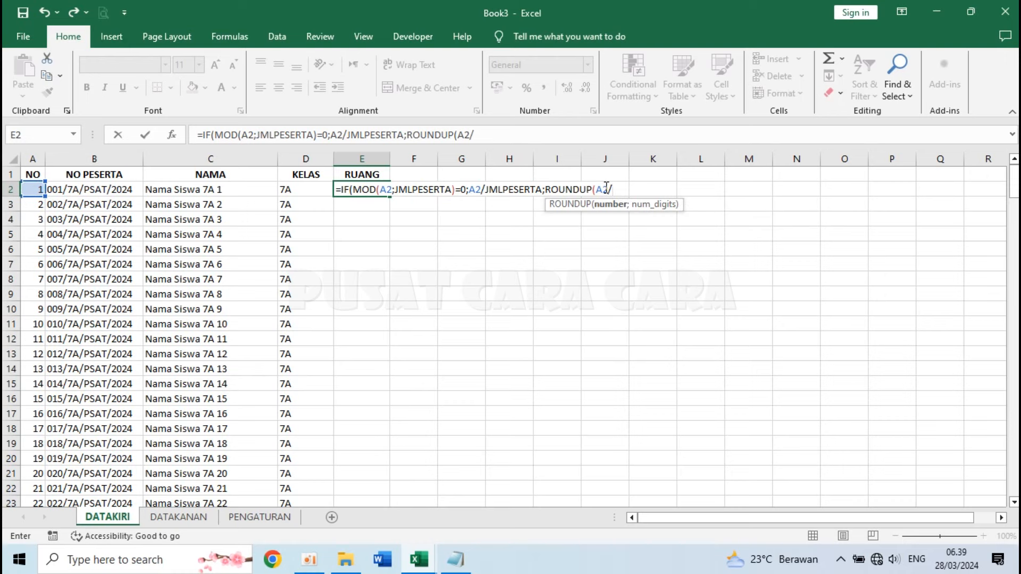
text(JML)
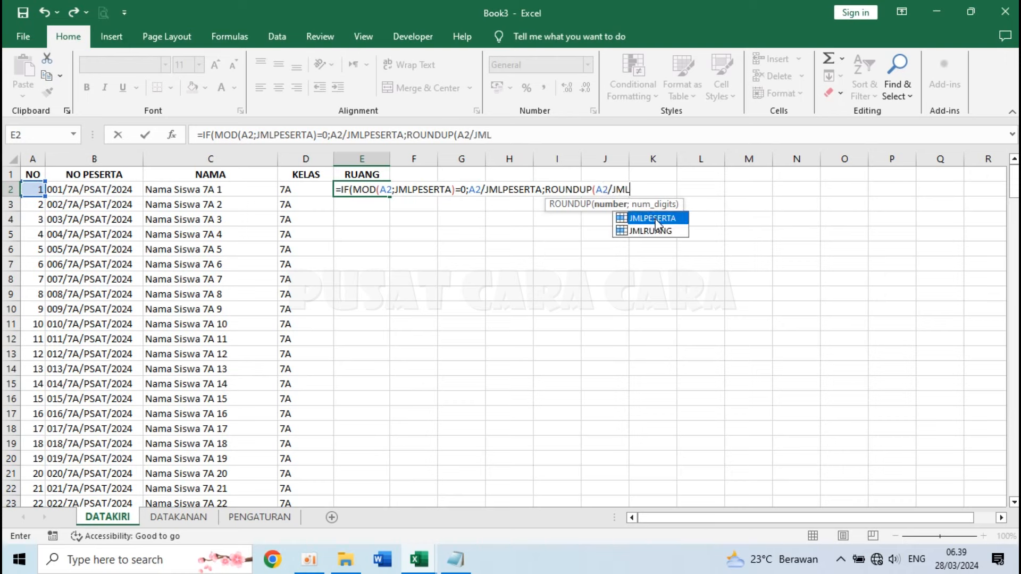
double_click(658, 222)
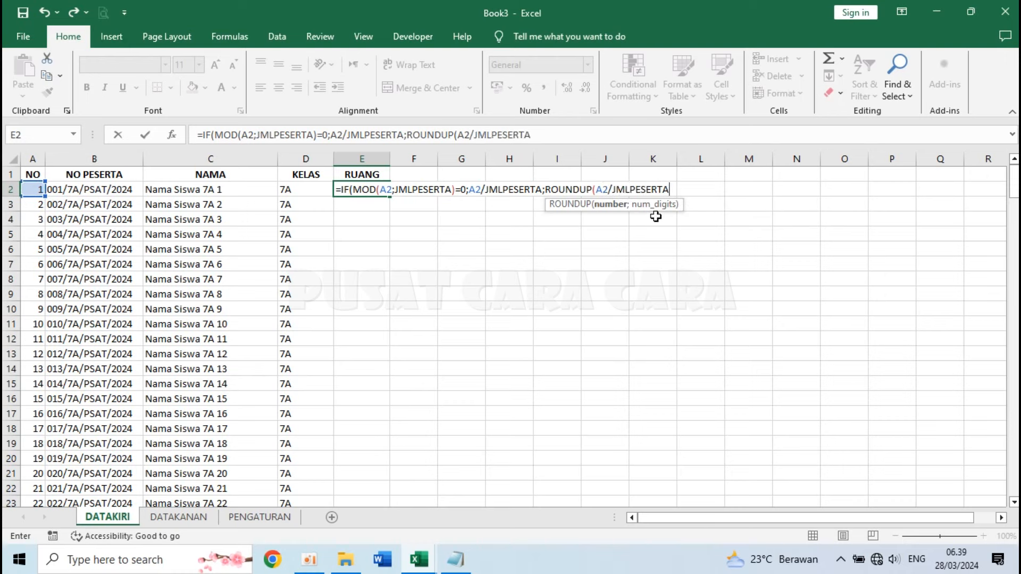
text(;)
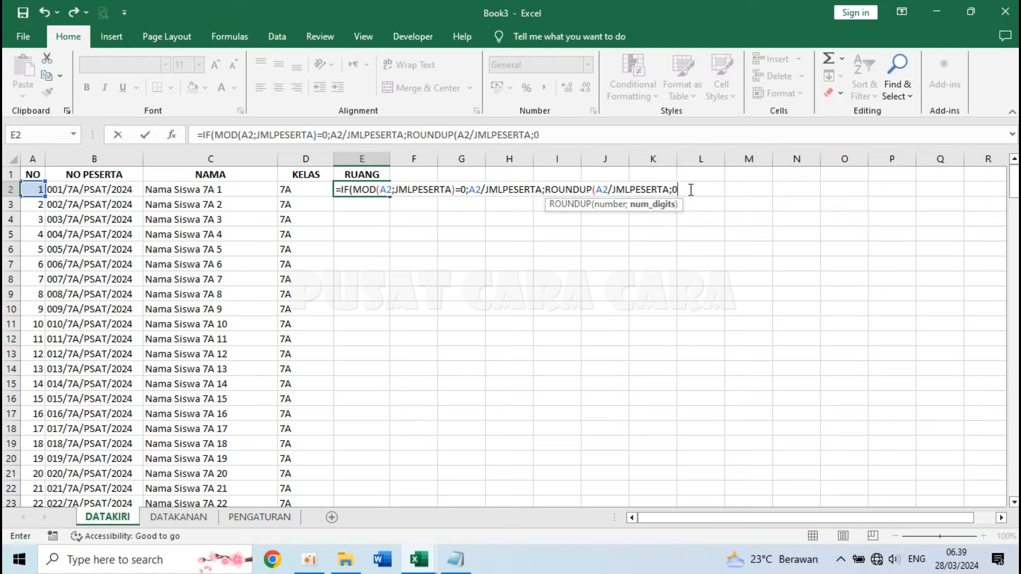
text(0)))
click(692, 190)
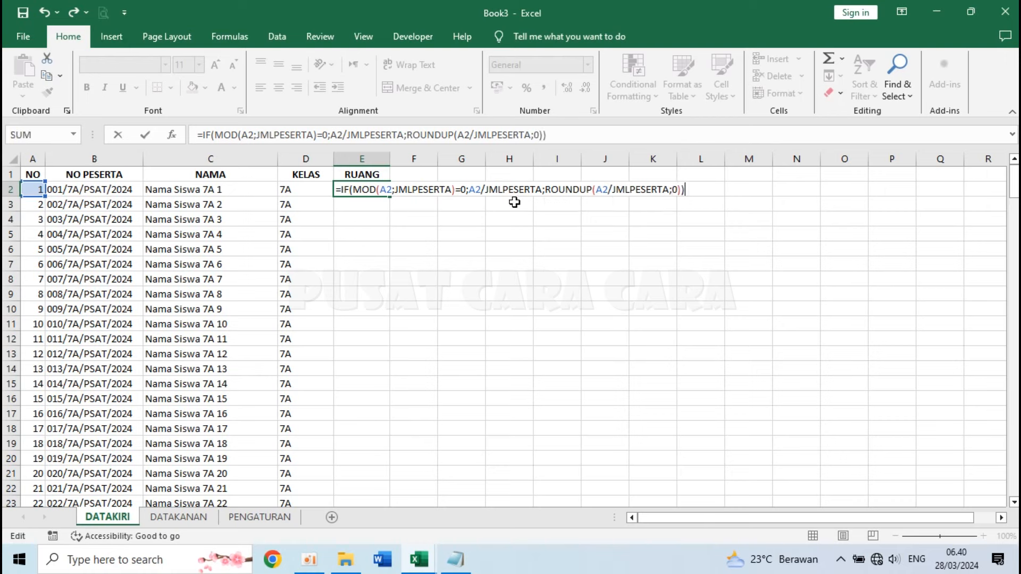
- Review the logical test MOD(A2;JMLPESERTA)=0 in the E2 formula, including its divisor
click(346, 189)
drag(356, 190, 453, 188)
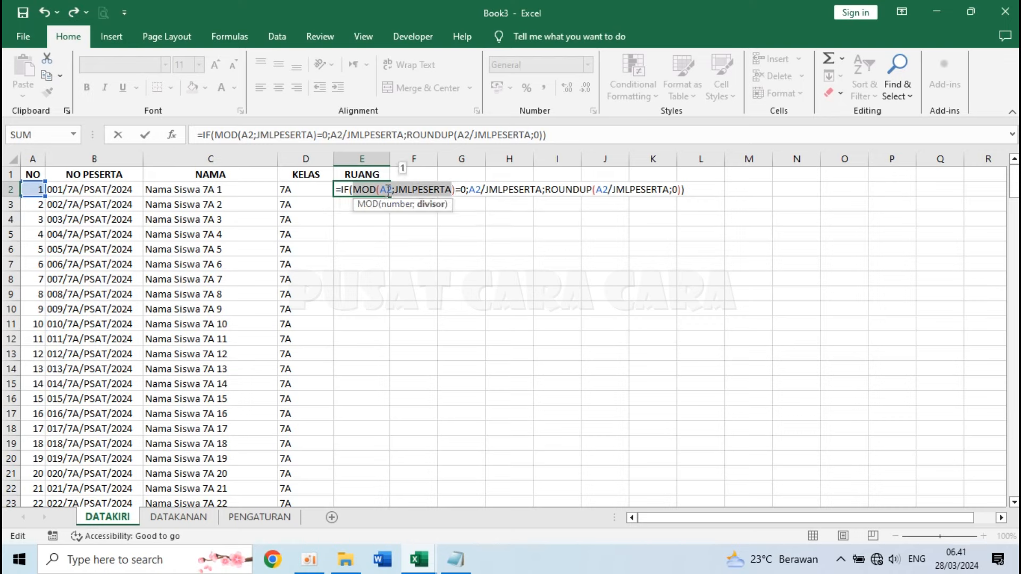
drag(394, 189, 448, 188)
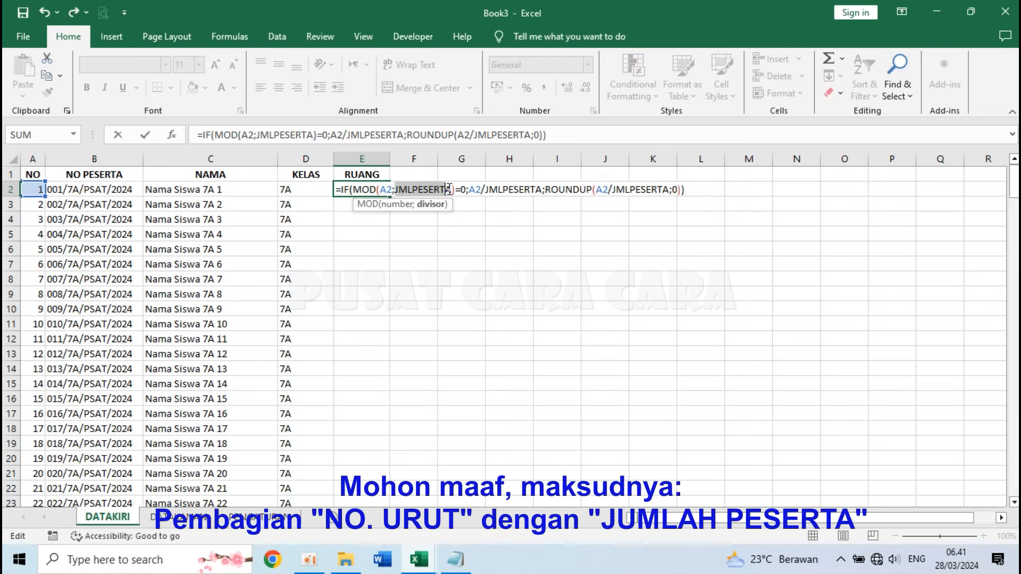
click(343, 190)
drag(343, 189, 465, 183)
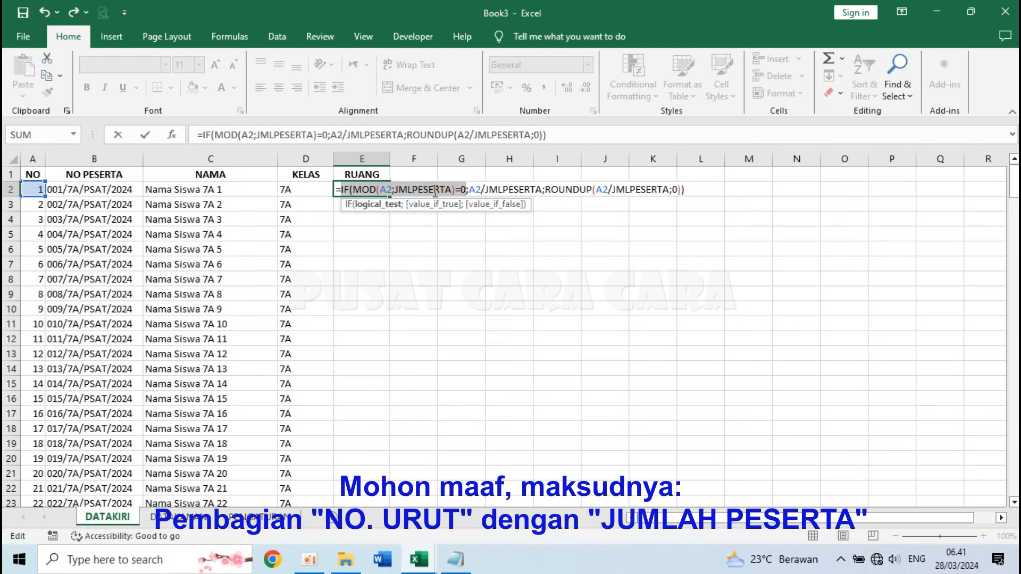
- Examine the value-if-true part A2/JMLPESERTA of the E2 formula and preview its result
click(468, 189)
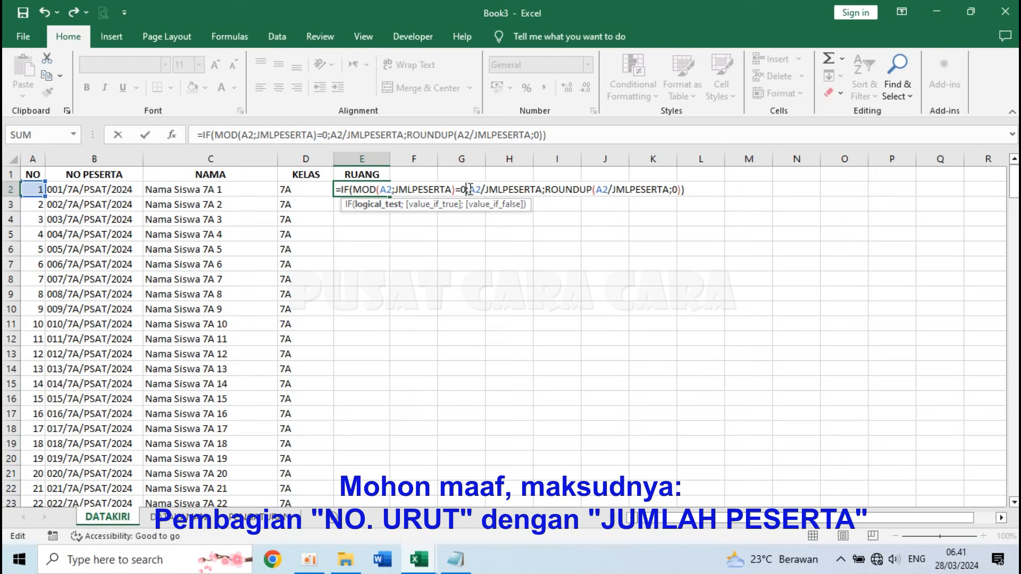
drag(469, 188, 541, 186)
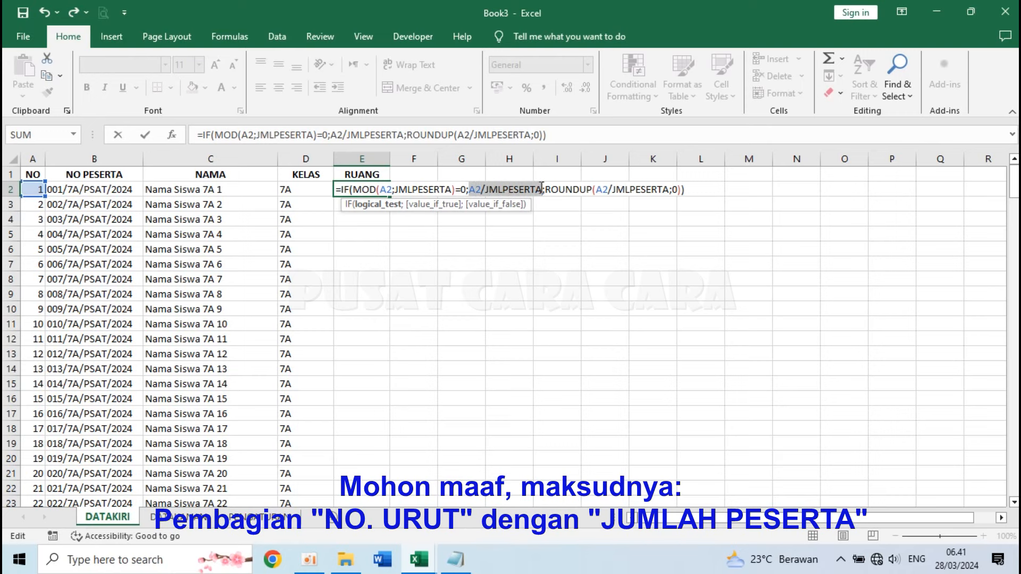
mouse_move(487, 184)
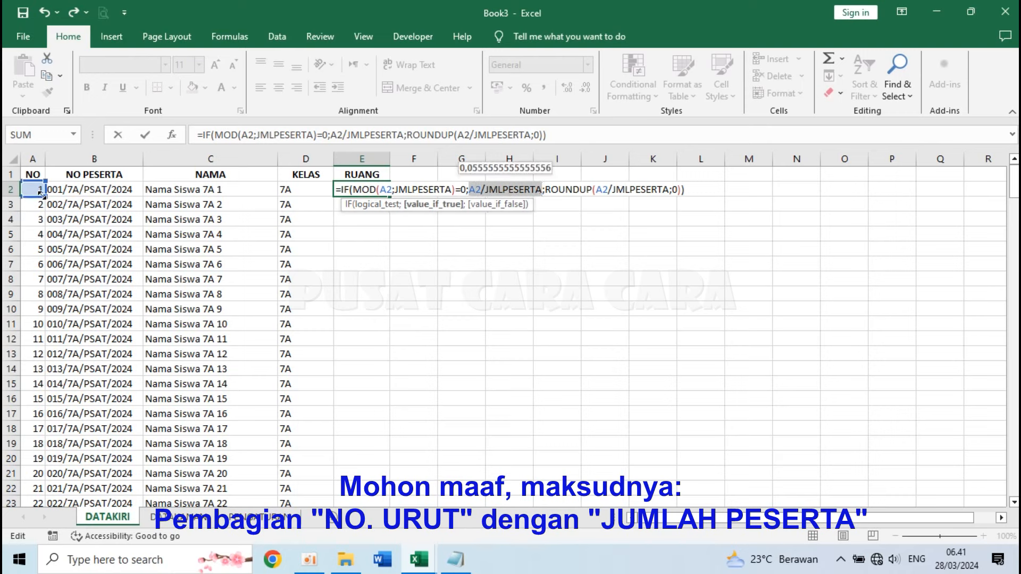
click(543, 190)
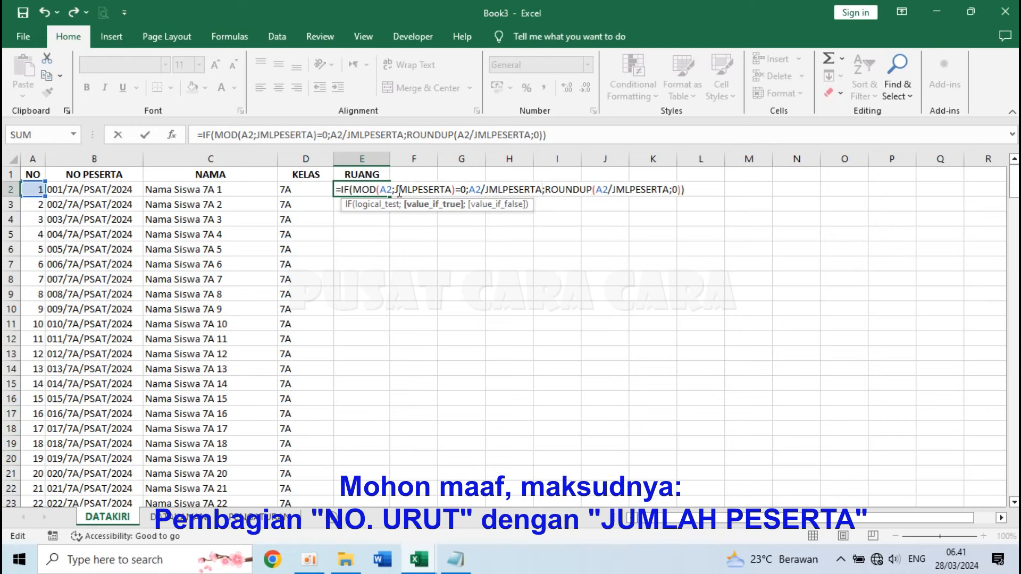
drag(474, 190, 541, 191)
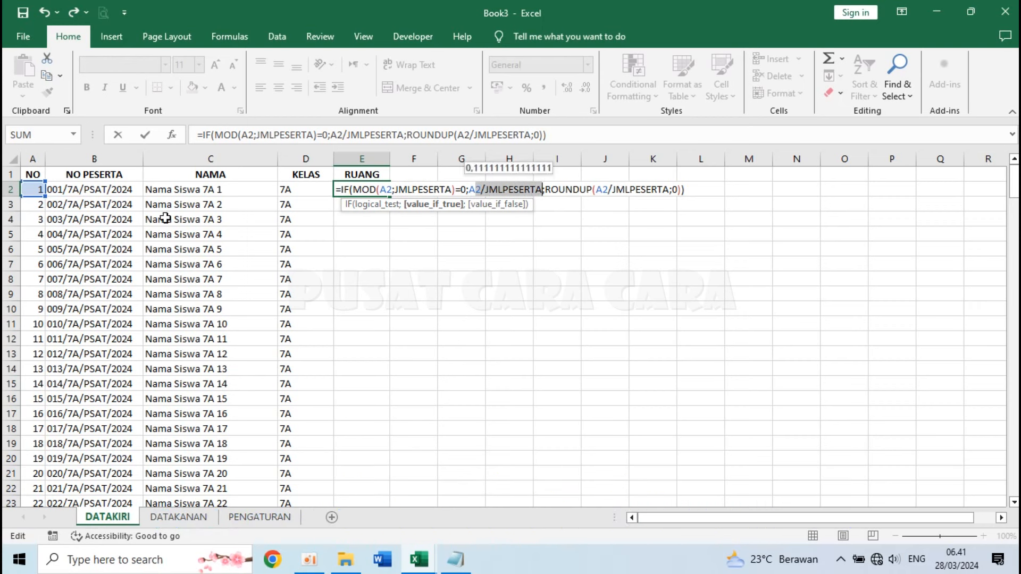
click(470, 189)
drag(470, 189, 543, 187)
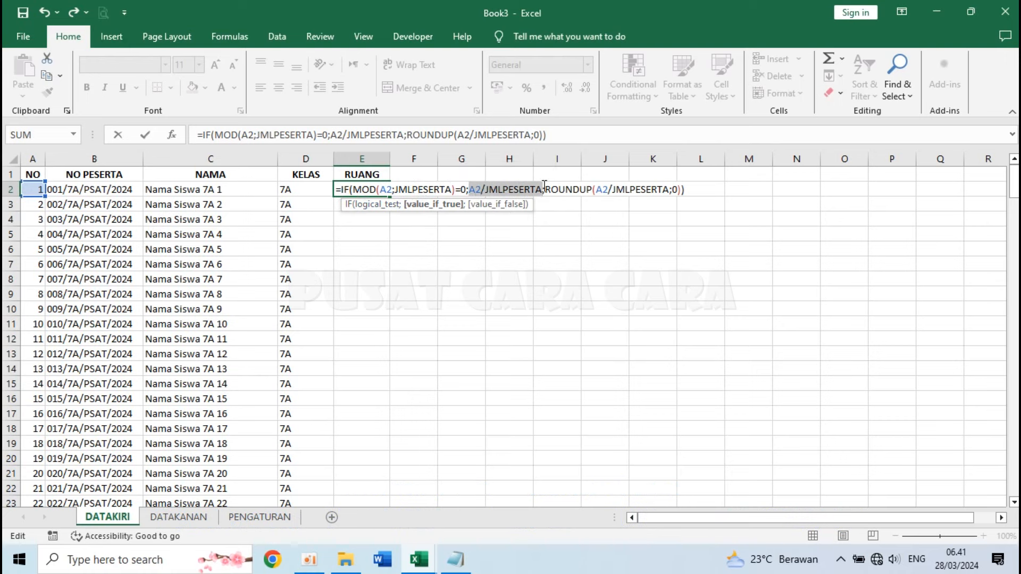
click(543, 186)
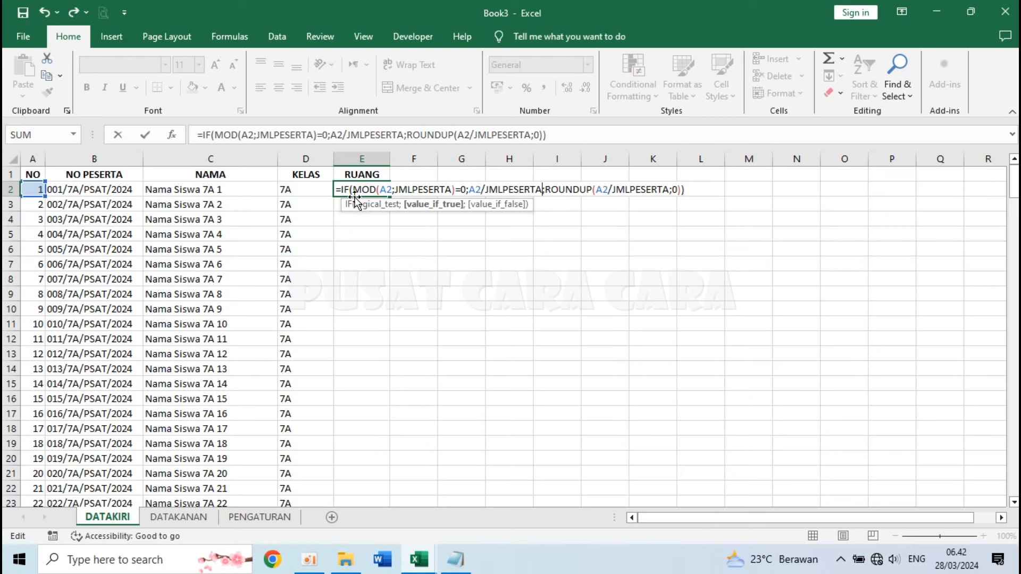
- Examine the ROUNDUP value-if-false part of the E2 formula, checking its A2/JMLPESERTA division and the digits argument
drag(545, 191, 594, 186)
click(547, 189)
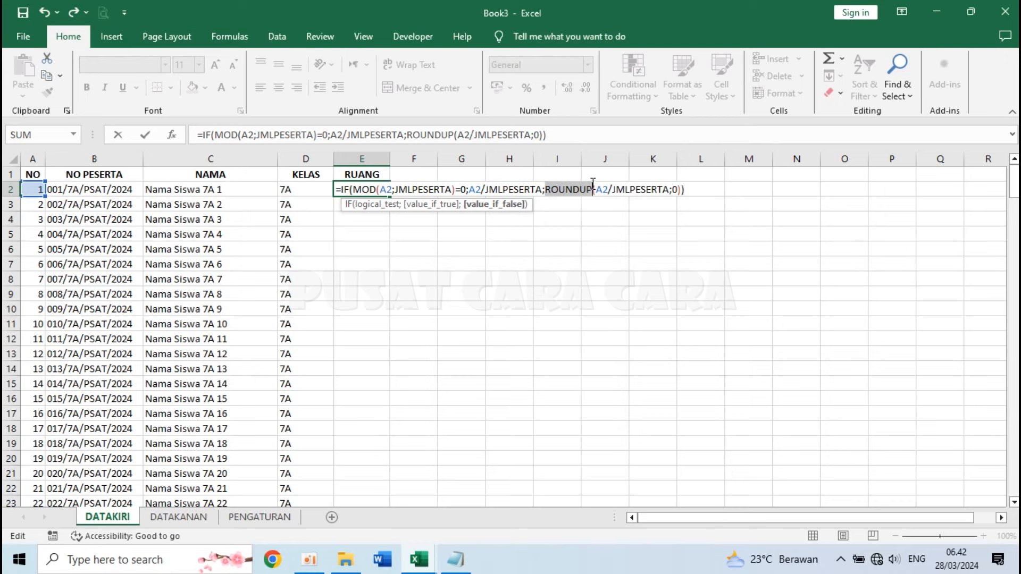
click(595, 184)
drag(599, 188, 672, 188)
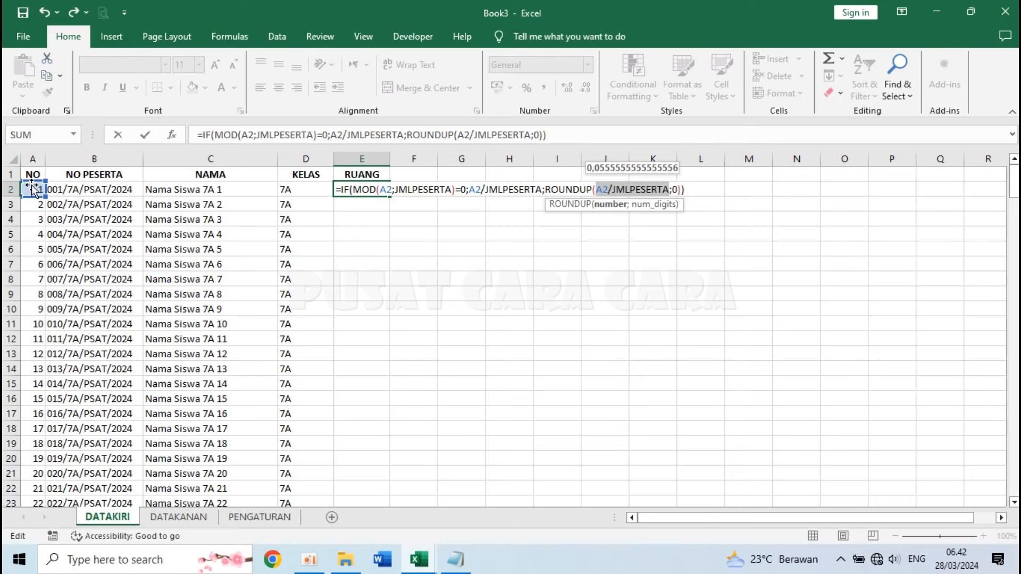
drag(612, 189, 674, 188)
click(678, 189)
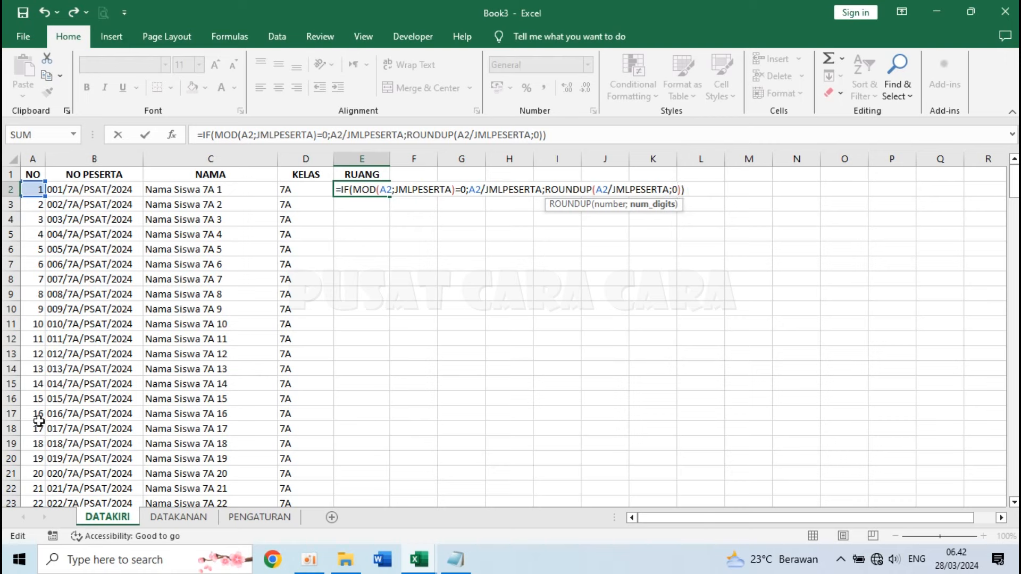
- Review the E2 formula's MOD test against its A2/JMLPESERTA value-if-true part and its ROUNDUP value-if-false part
click(690, 188)
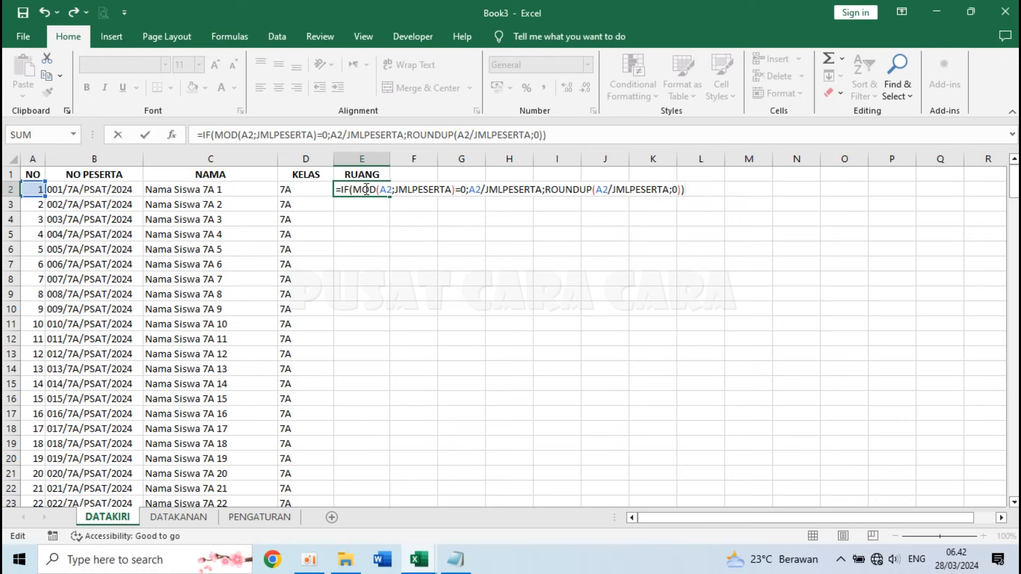
drag(398, 190, 543, 189)
click(470, 189)
click(418, 205)
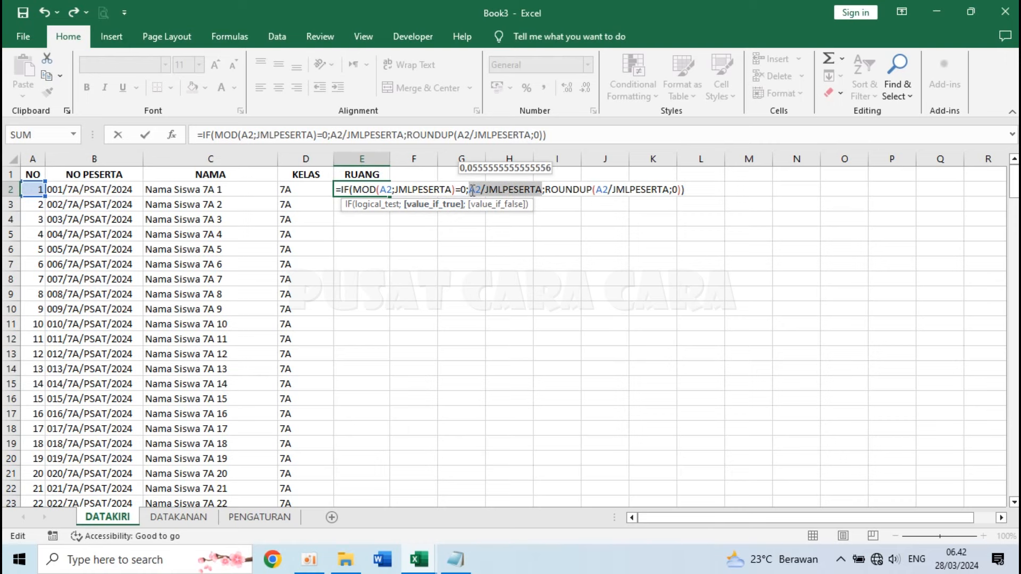
drag(485, 190, 518, 189)
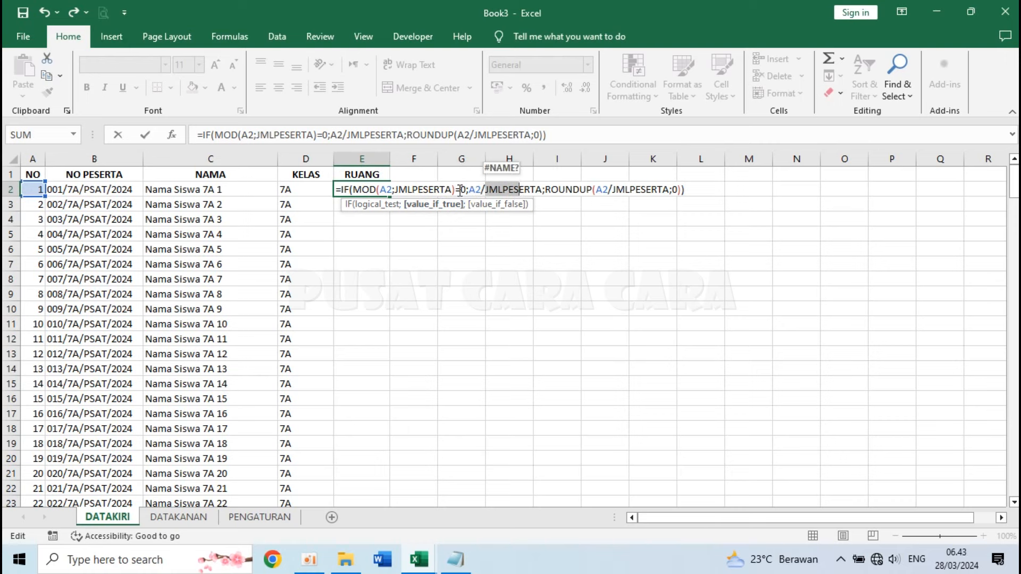
drag(545, 189, 625, 192)
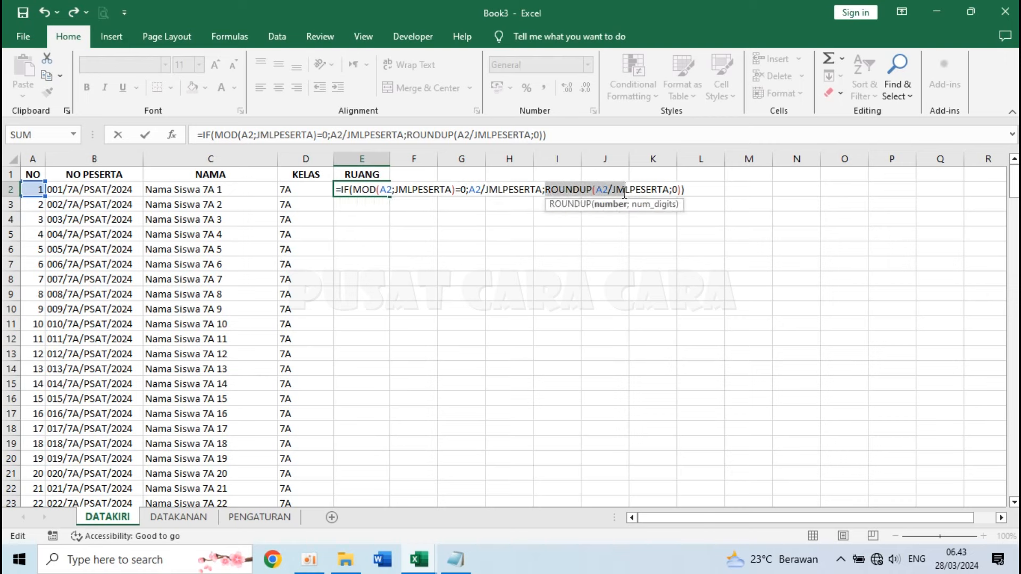
click(395, 190)
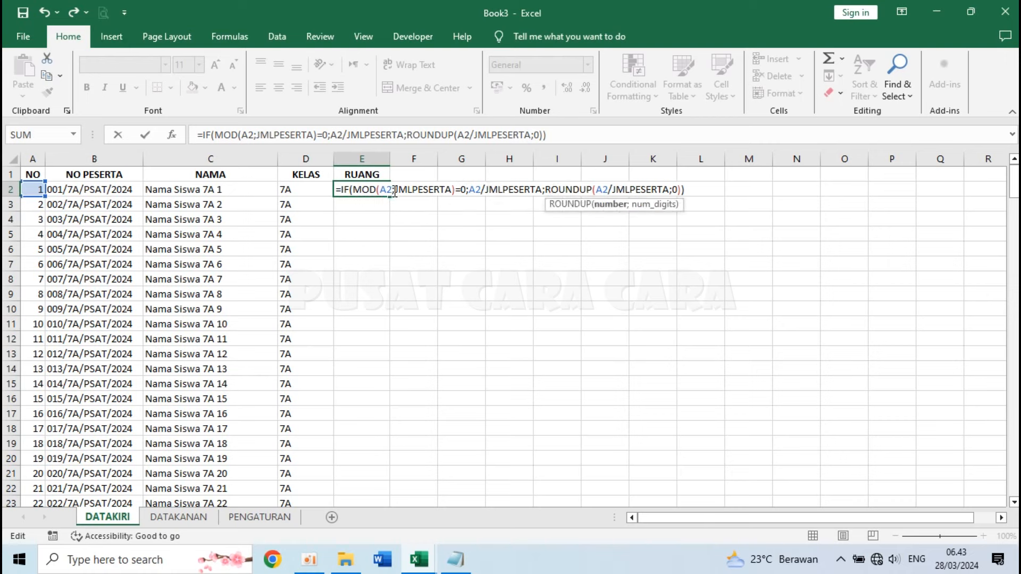
double_click(462, 190)
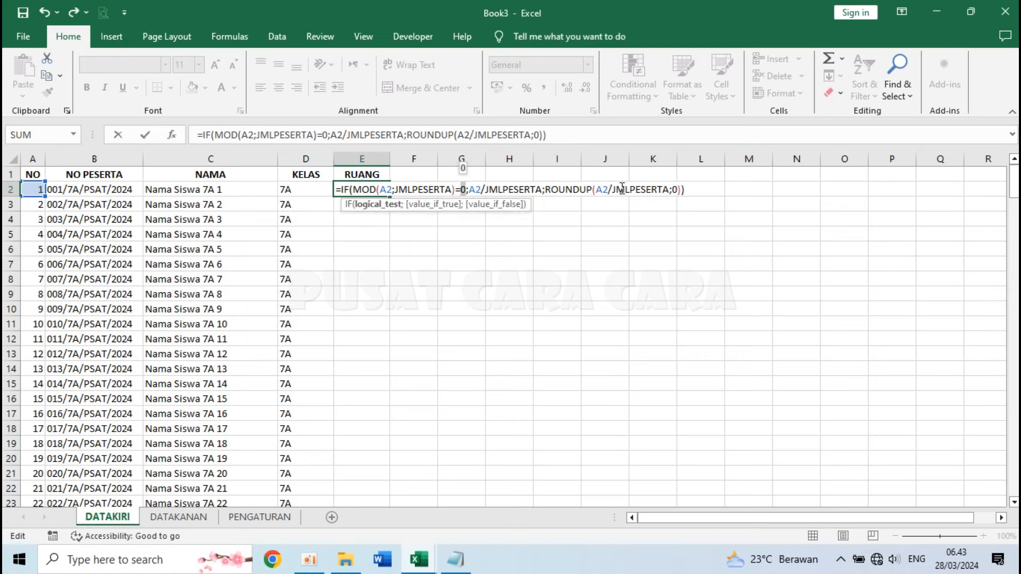
drag(546, 190, 687, 187)
click(687, 187)
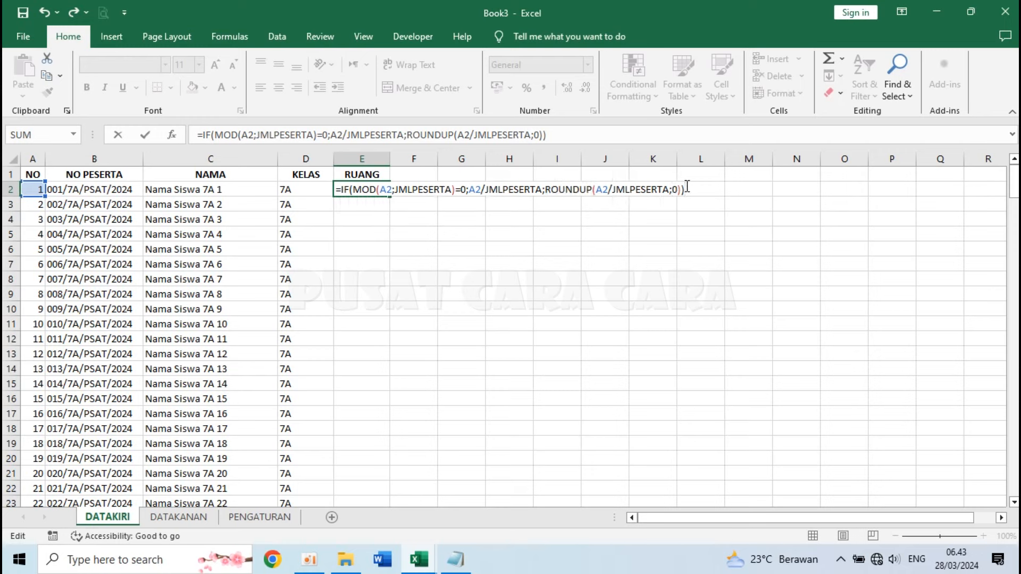
- Enter the completed formula in E2 of DATAKIRI and fill it down the RUANG column for all participants
key(Return)
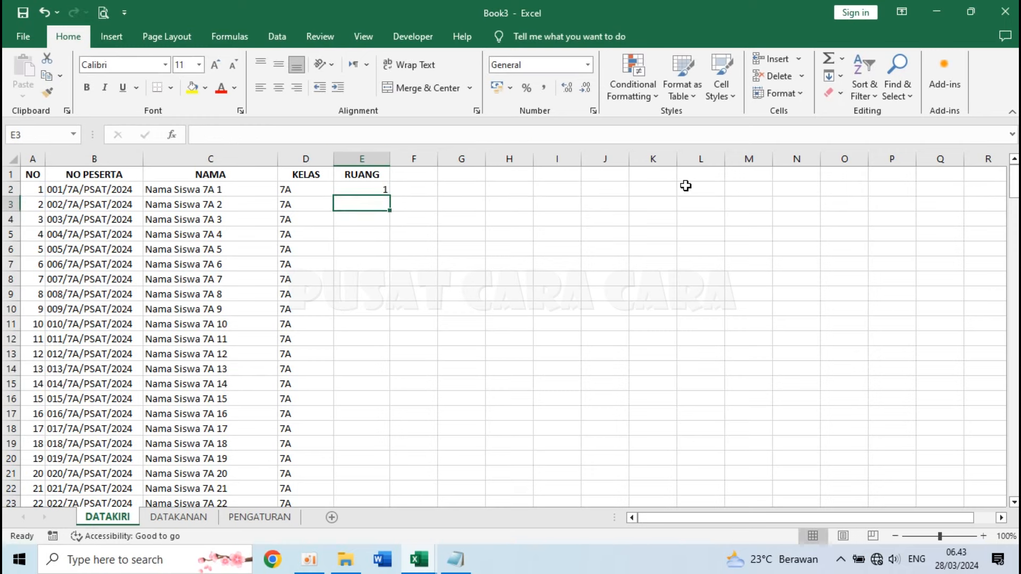
click(355, 189)
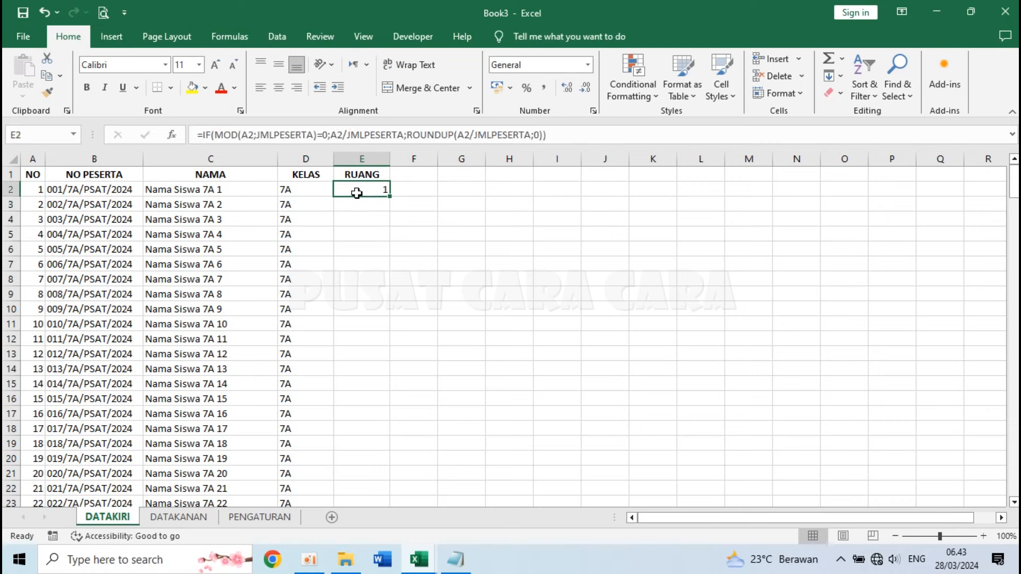
double_click(390, 196)
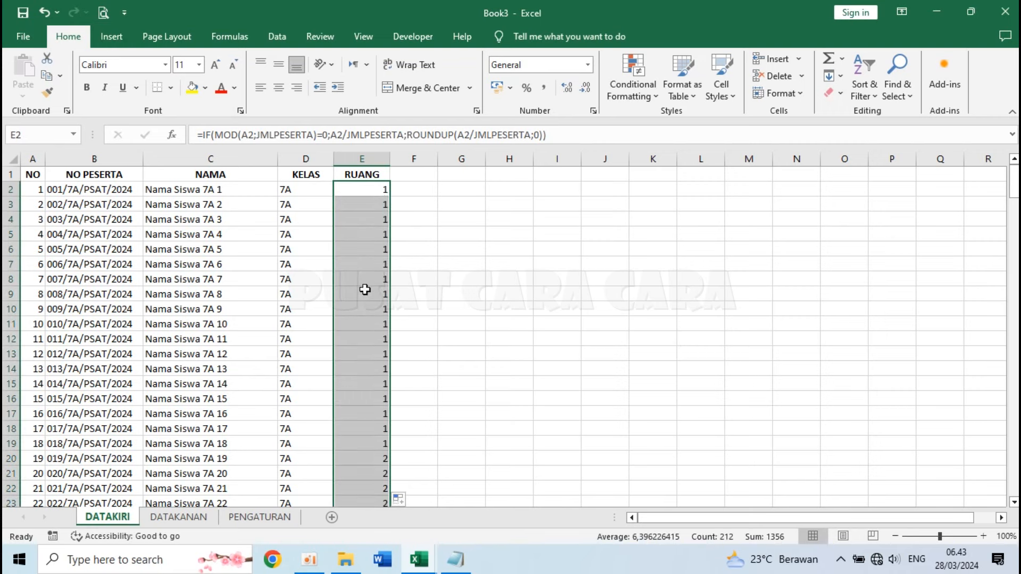
click(365, 289)
- Check the room numbers down DATAKIRI's RUANG column, focusing on the transitions at rows 19–20, 37–38 and 55
click(362, 195)
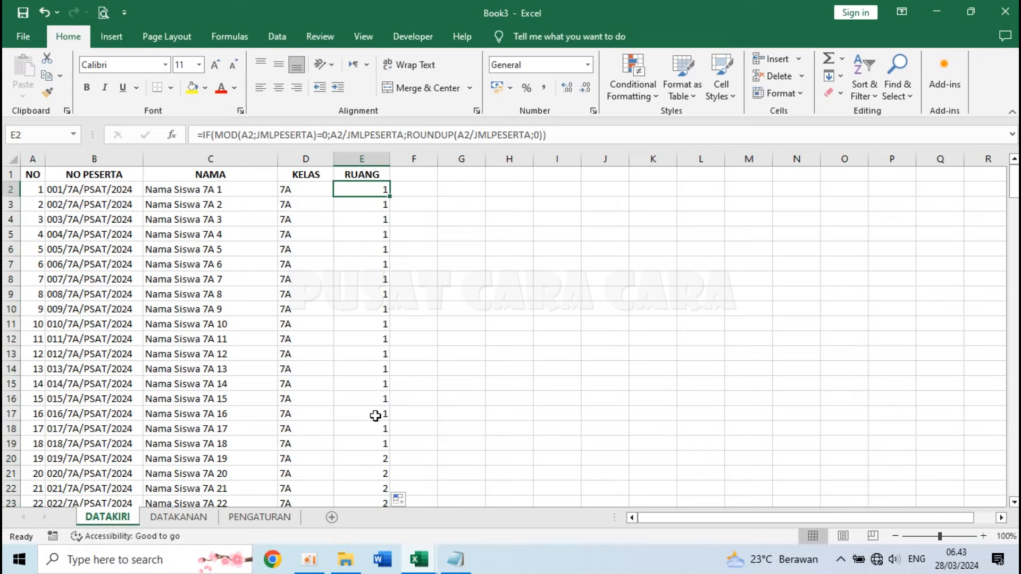
click(378, 449)
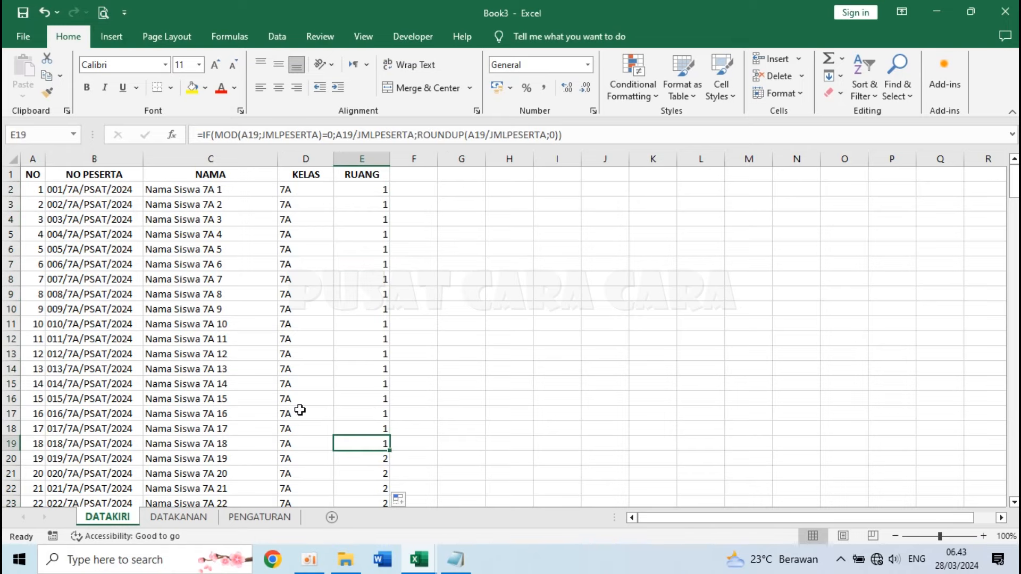
scroll(299, 412, down, 1)
click(372, 410)
scroll(372, 413, down, 7)
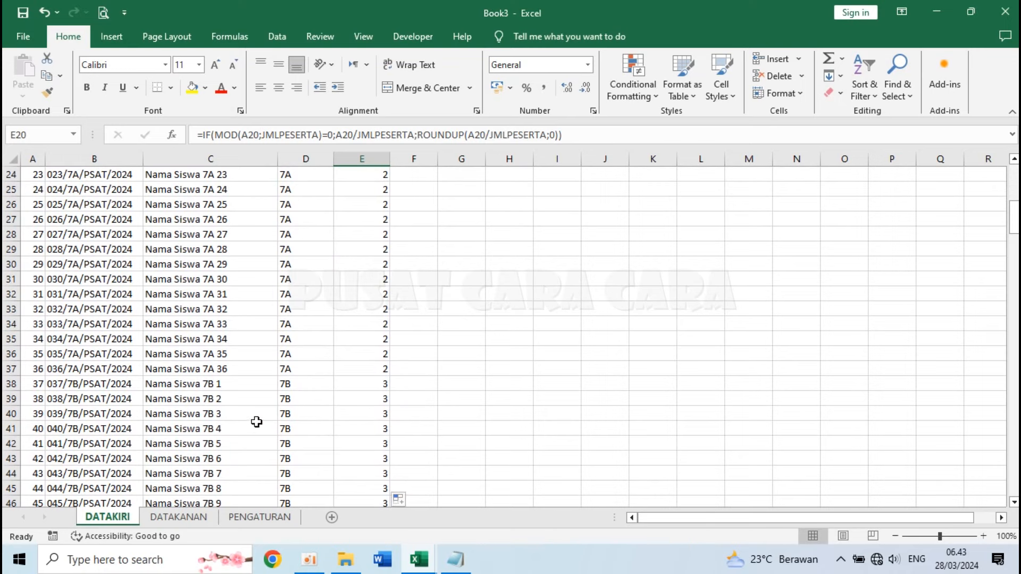
click(365, 368)
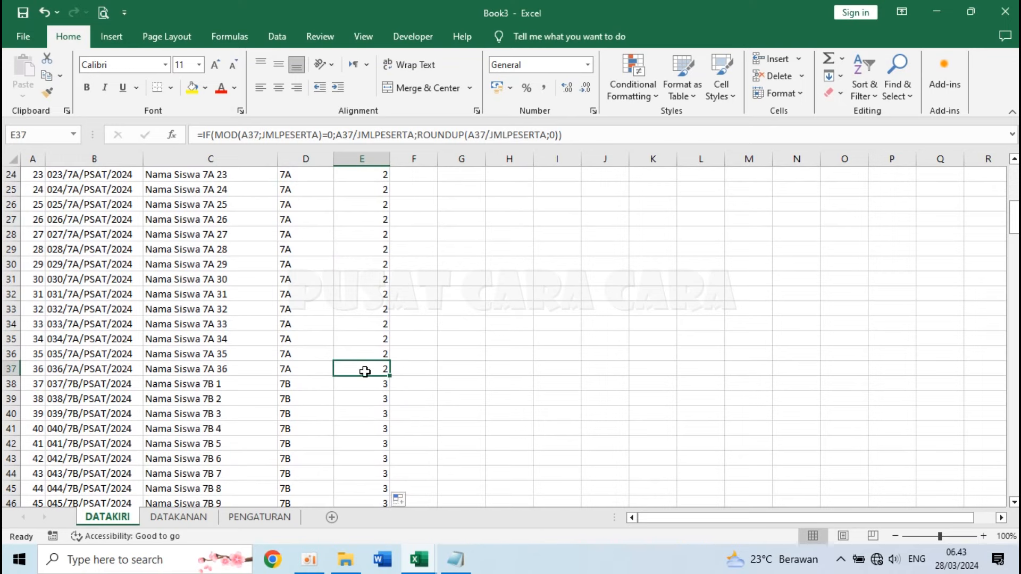
click(365, 384)
scroll(367, 431, down, 4)
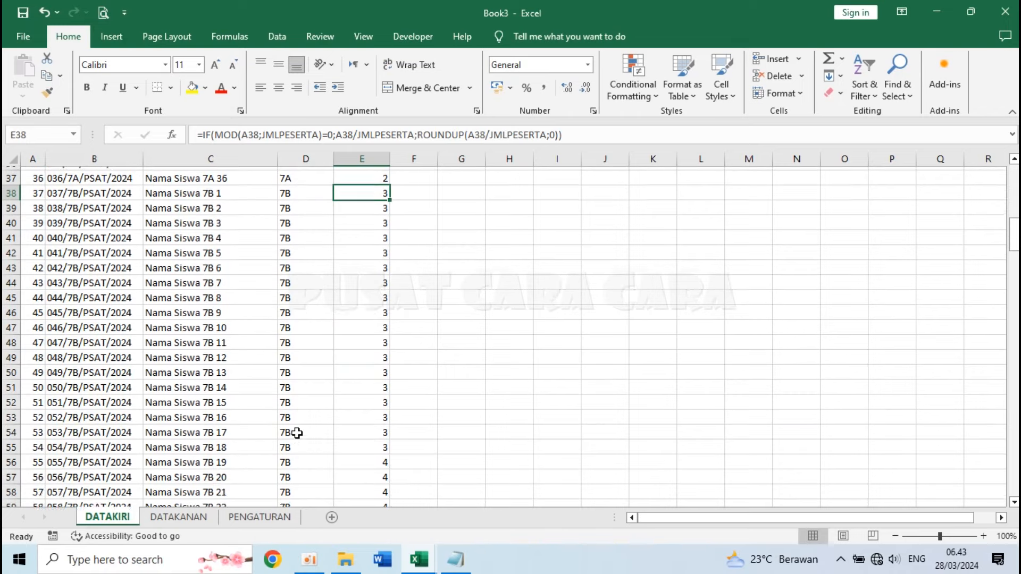
scroll(297, 433, down, 2)
click(371, 340)
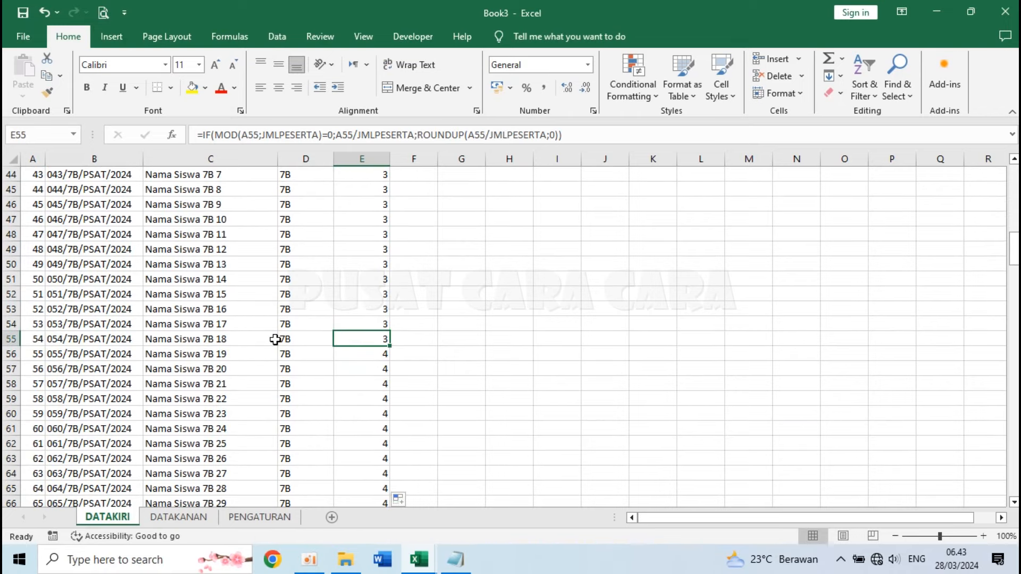
scroll(275, 340, up, 14)
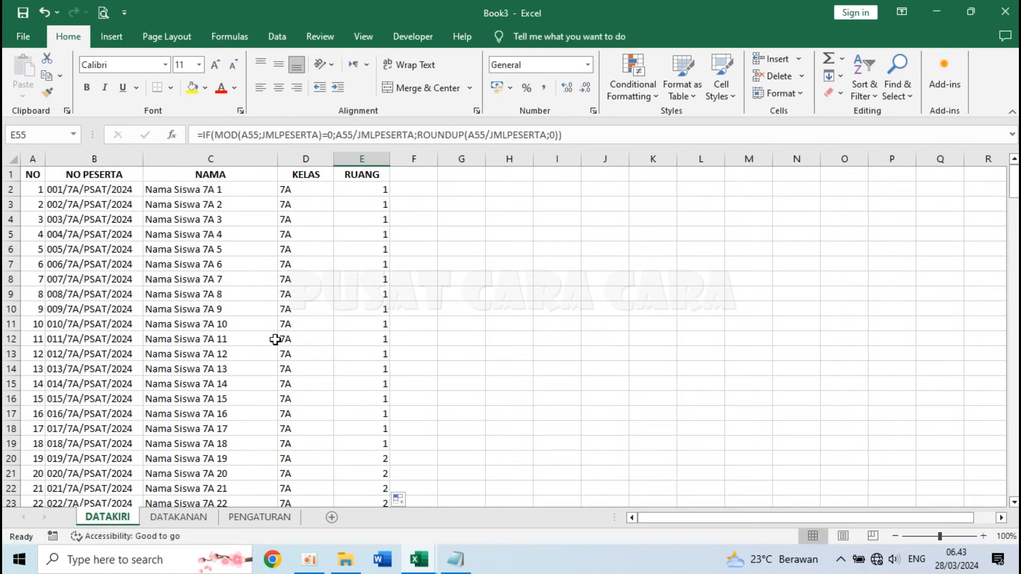
click(376, 188)
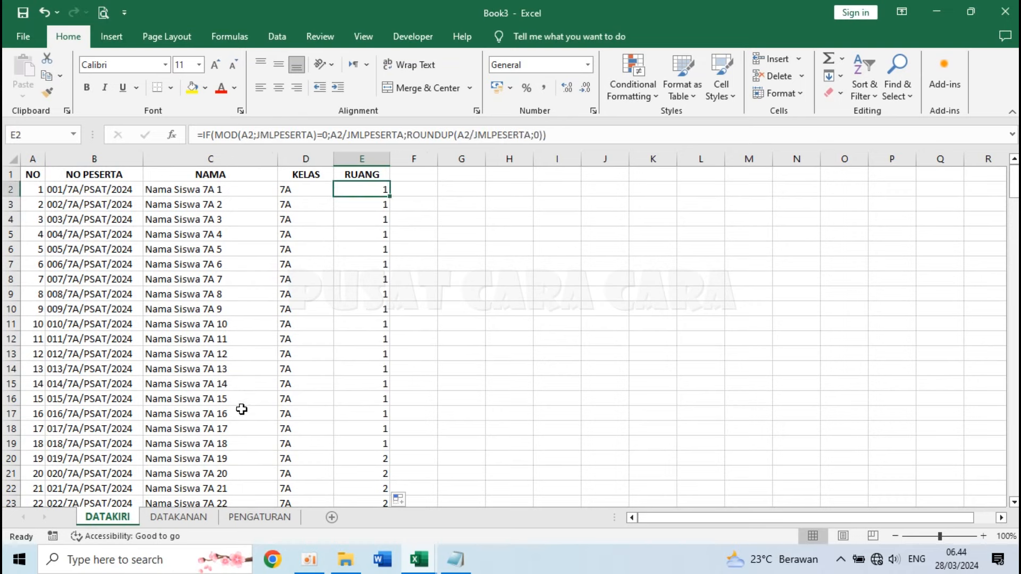
- Return the DATAKANAN view to its first cell and copy the full formula text from DATAKIRI's E2
click(183, 517)
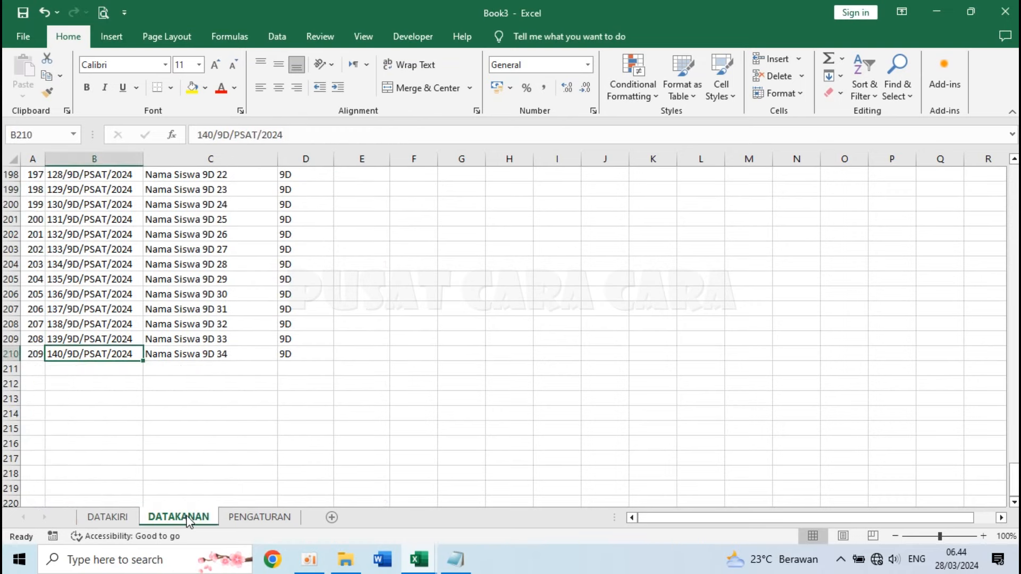
key(ctrl+Home)
click(107, 517)
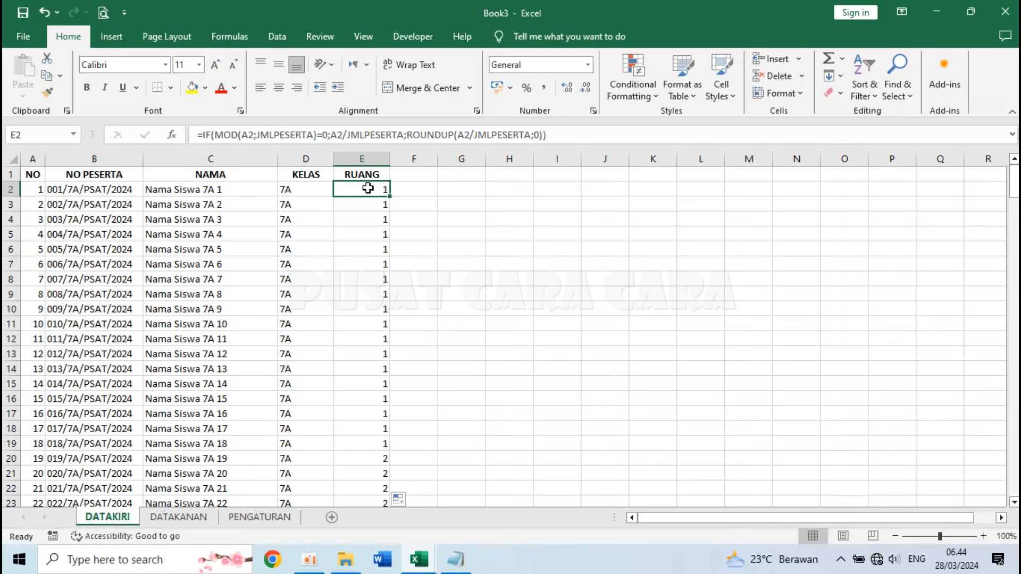
double_click(367, 189)
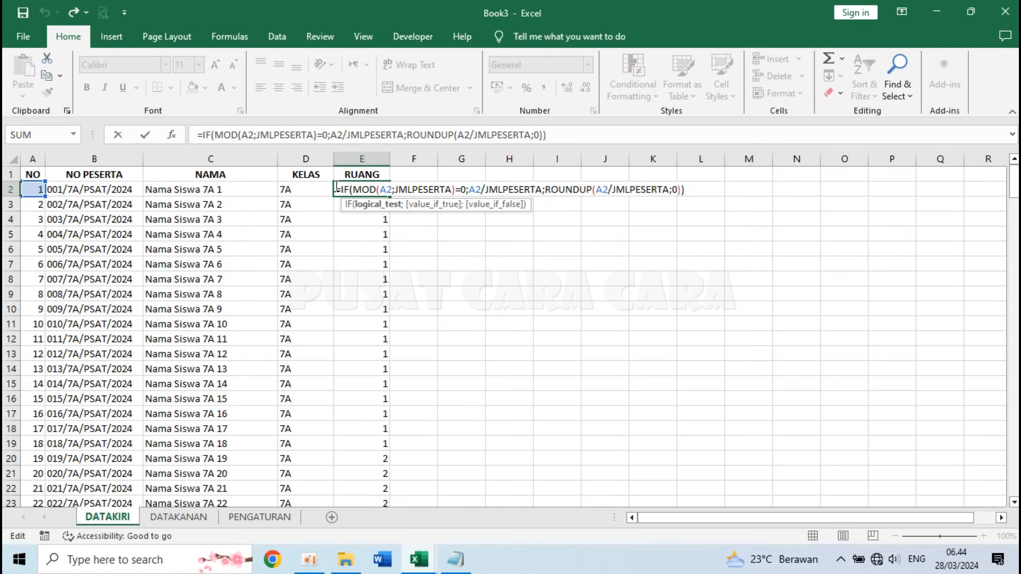
drag(336, 187, 696, 188)
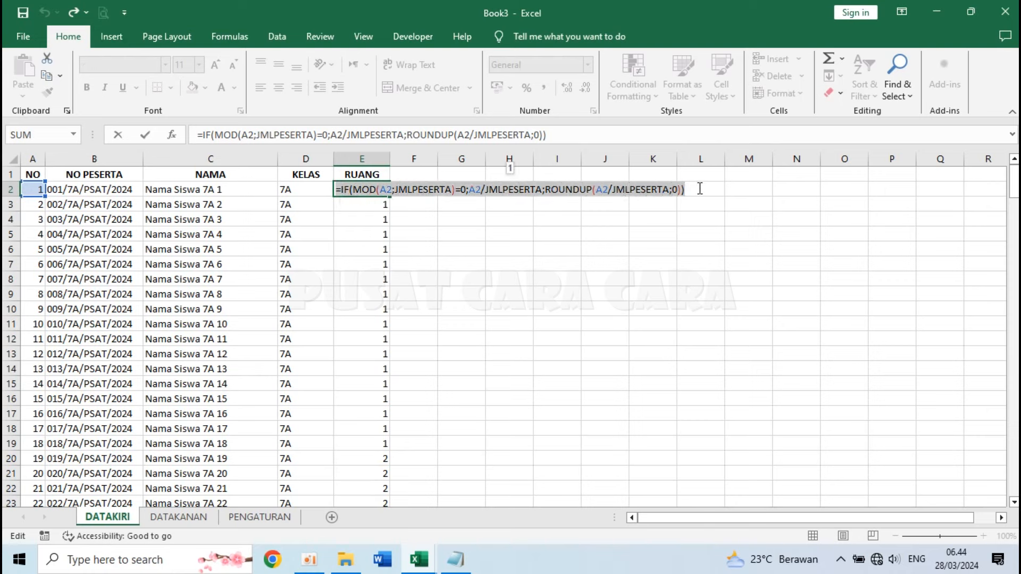
key(ctrl+c)
key(Return)
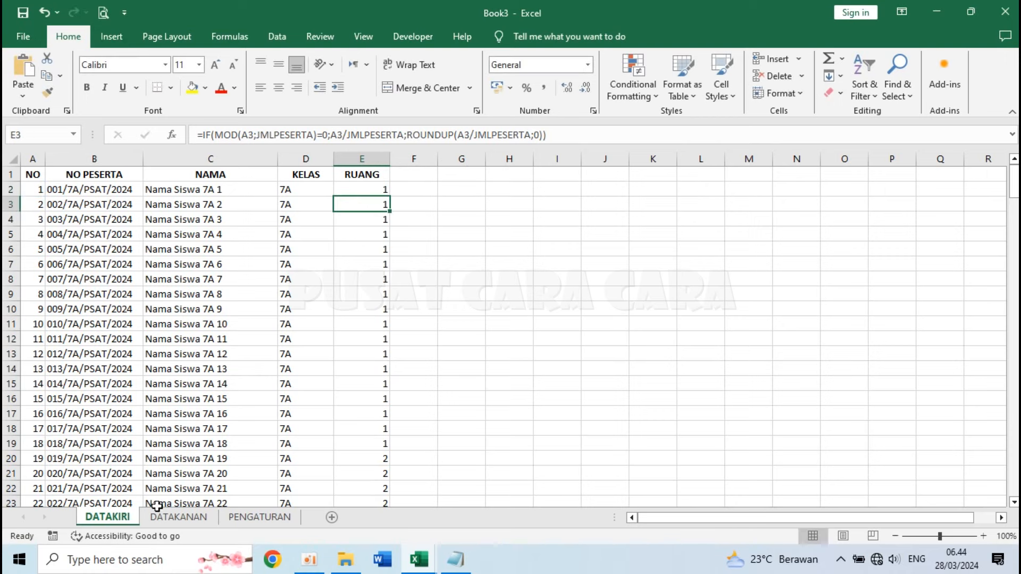
- Paste the copied room formula into E2 of the DATAKANAN sheet and fill it down the RUANG column
click(178, 518)
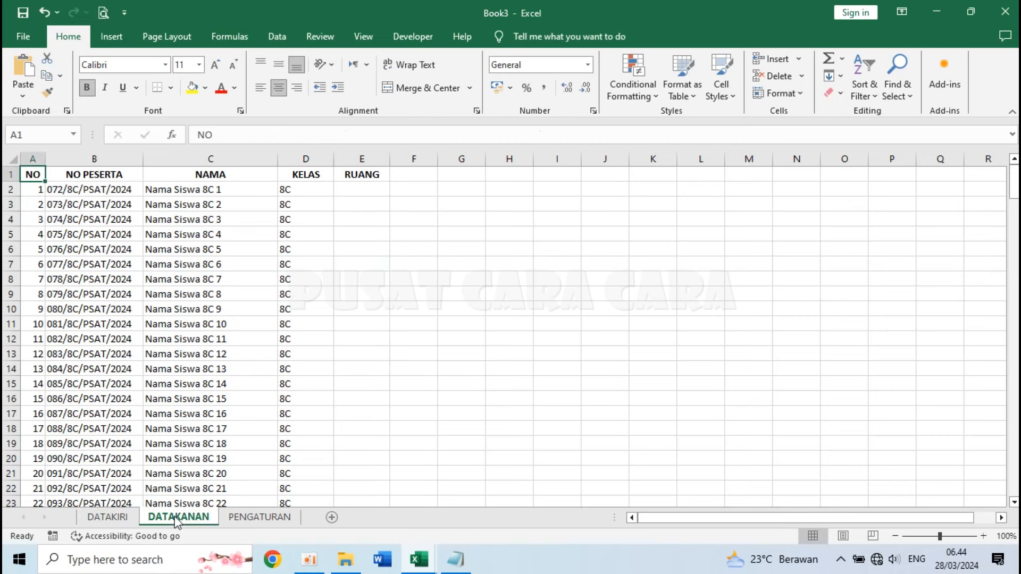
double_click(361, 190)
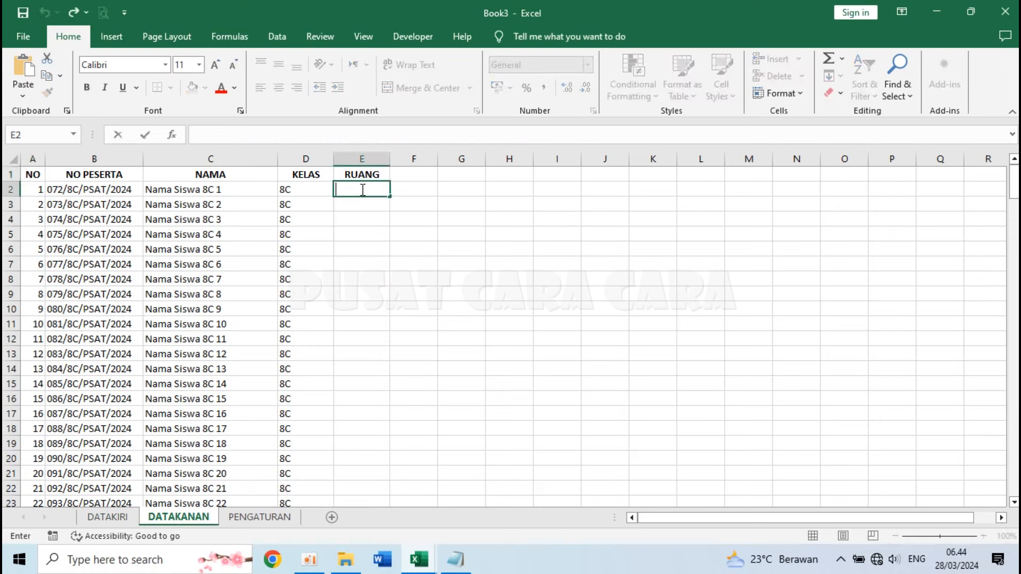
key(ctrl+v)
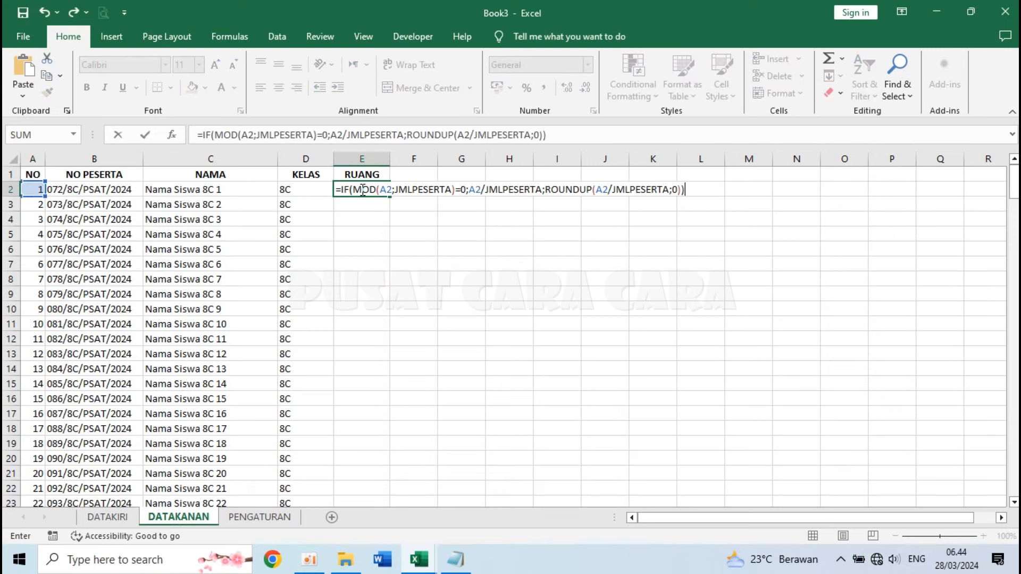
key(Return)
click(361, 190)
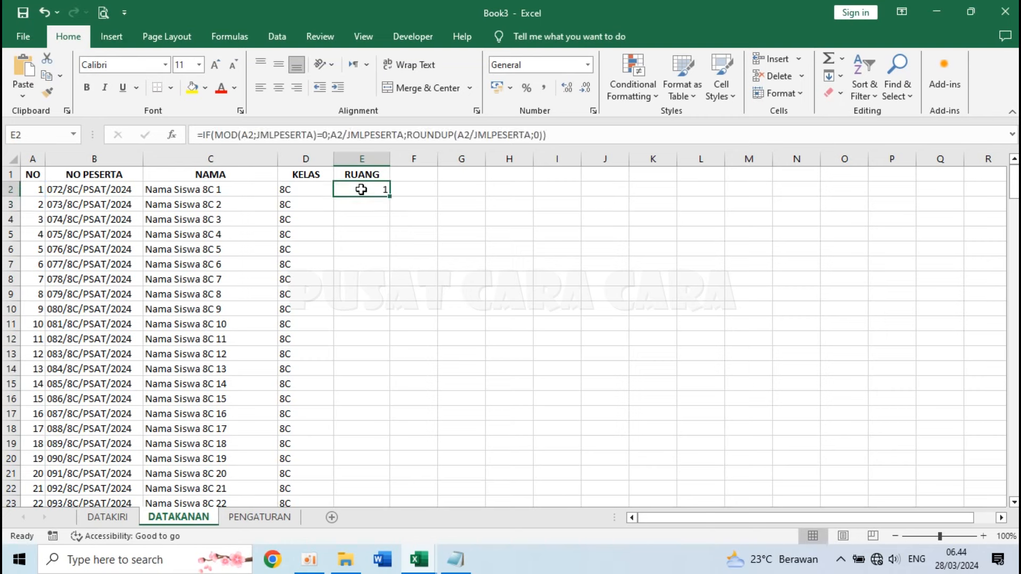
double_click(393, 196)
click(399, 247)
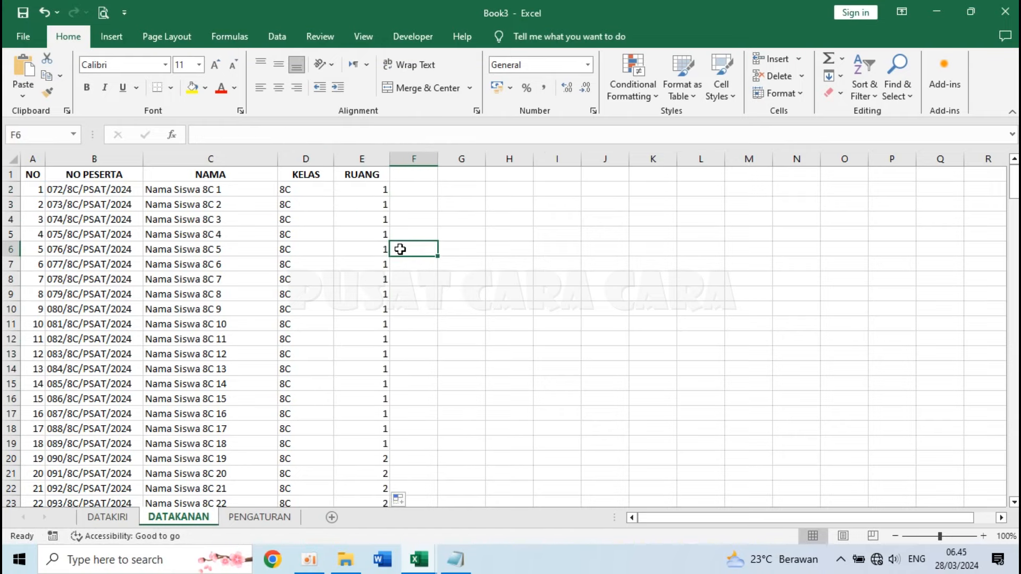
- Compare the RUANG columns of the DATAKIRI and DATAKANAN sheets
click(365, 190)
click(107, 517)
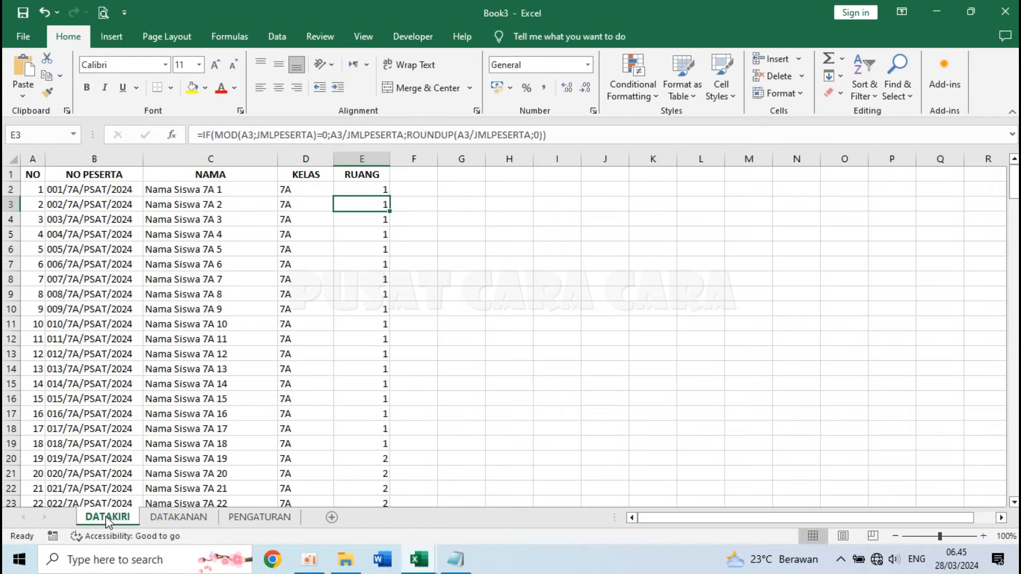
click(172, 518)
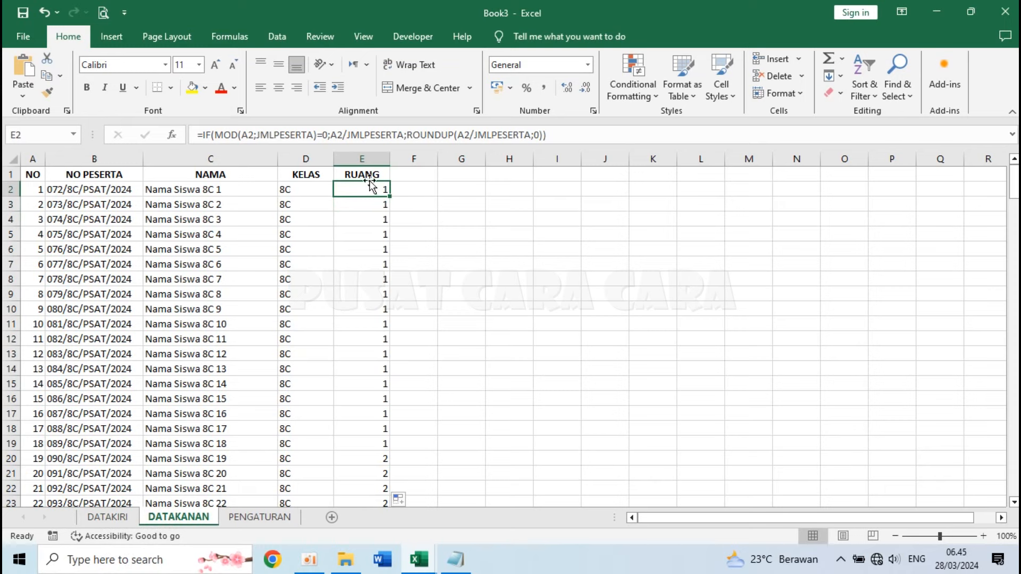
click(460, 242)
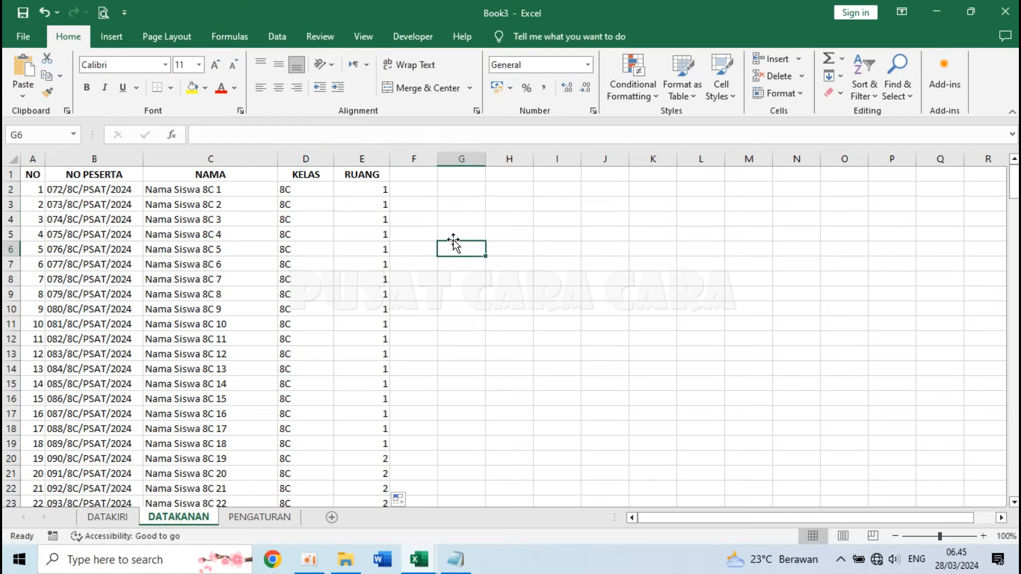
click(530, 240)
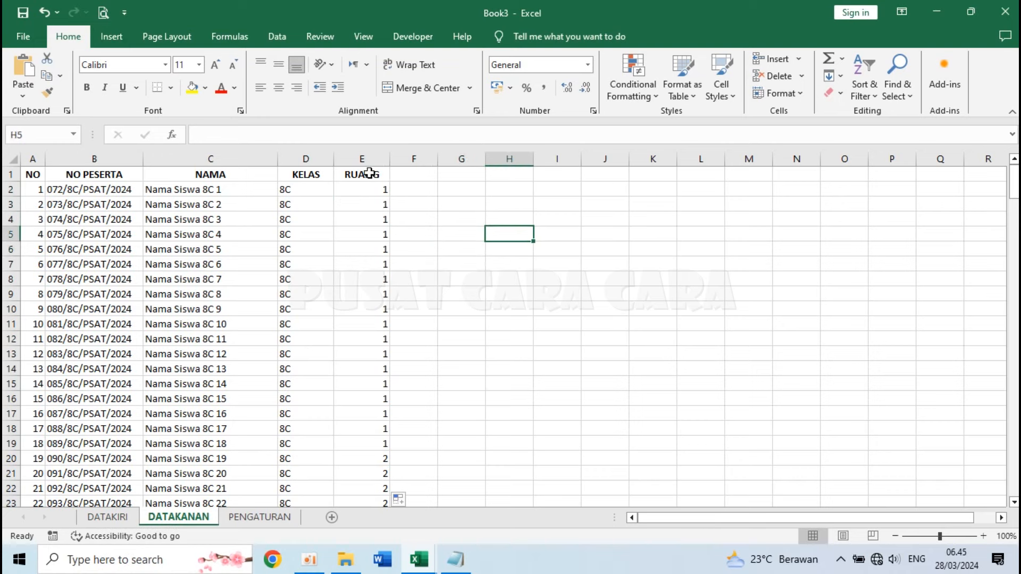
- Examine the participants assigned to room 1 on the DATAKANAN sheet, rows 2 to 19, from NO PESERTA to RUANG
click(355, 191)
drag(354, 191, 380, 442)
click(500, 382)
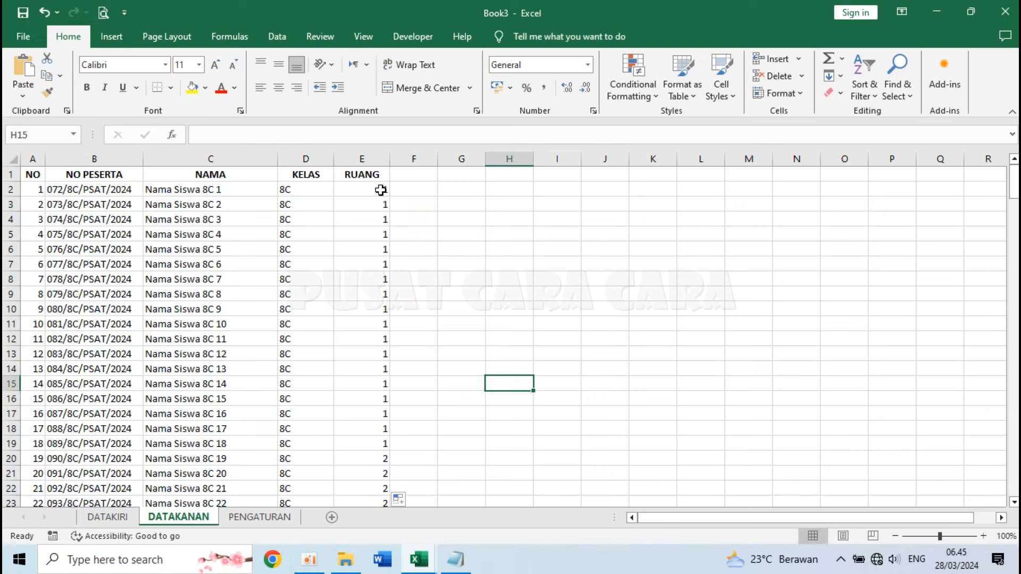
click(458, 205)
drag(108, 193, 373, 440)
click(461, 438)
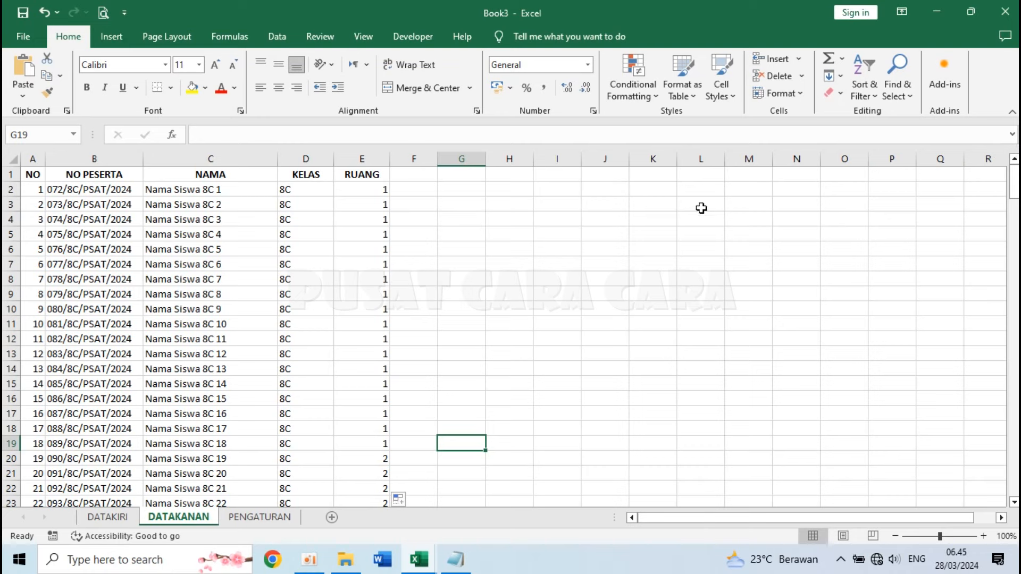
click(285, 402)
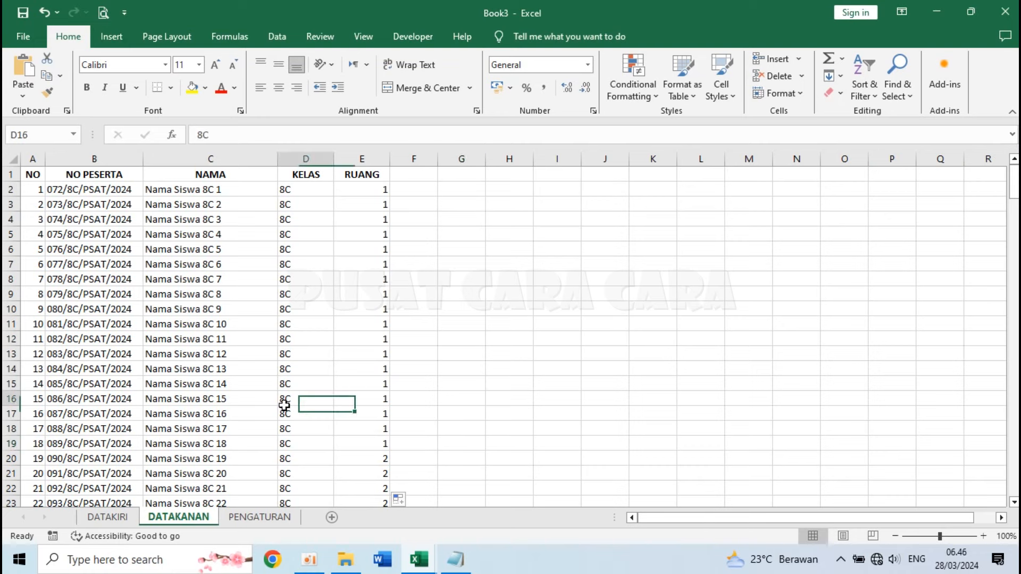
- Add a new worksheet named DAFTAR PESERTA UJIAN and place it after the PENGATURAN sheet
click(331, 517)
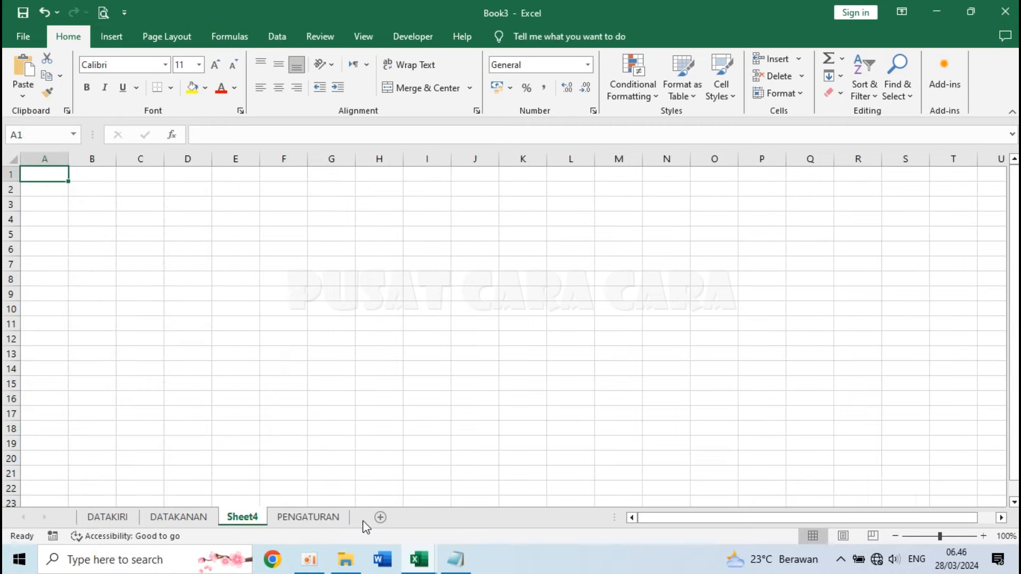
double_click(244, 517)
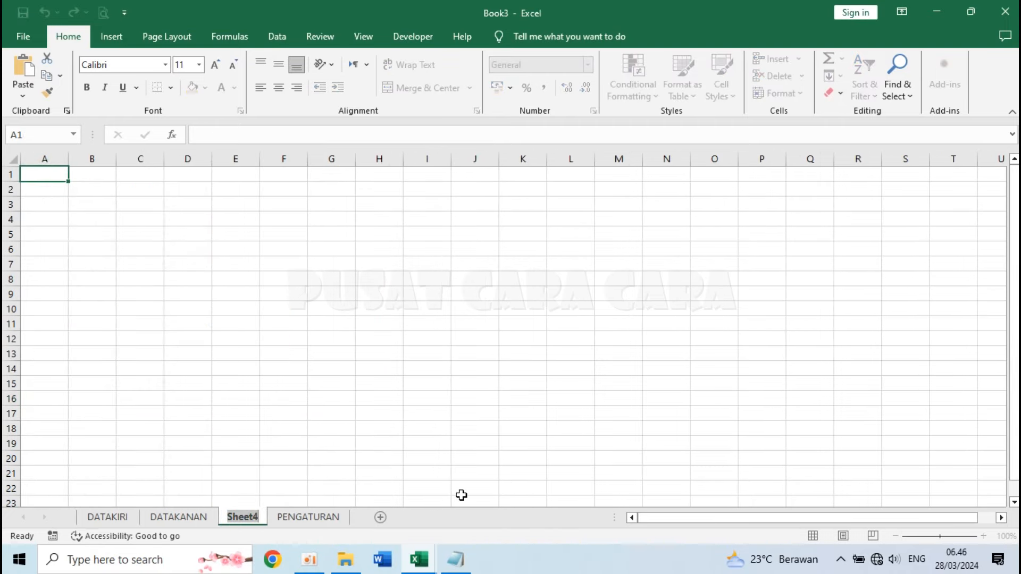
text(DAFTAR)
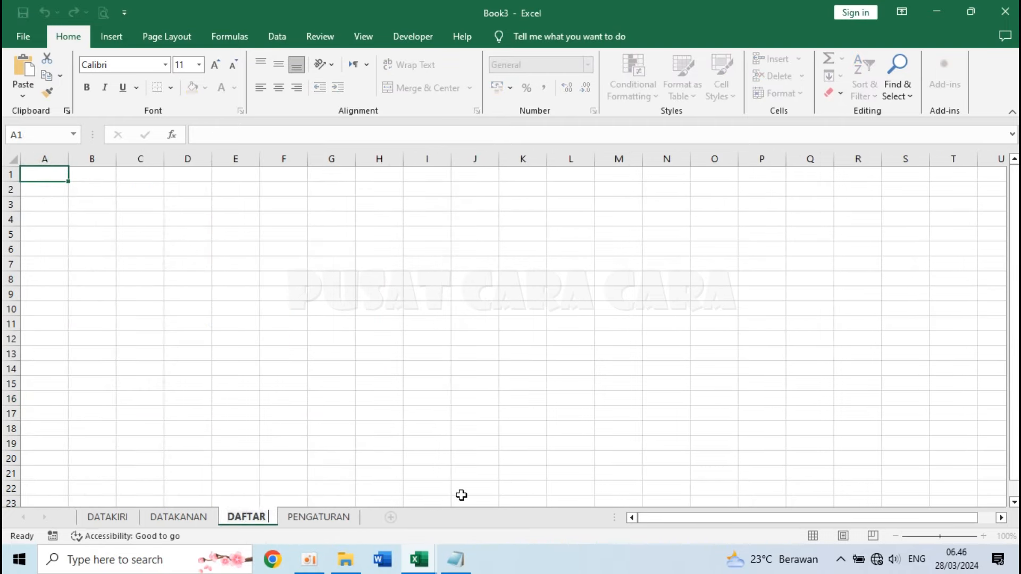
text( PESERTA U)
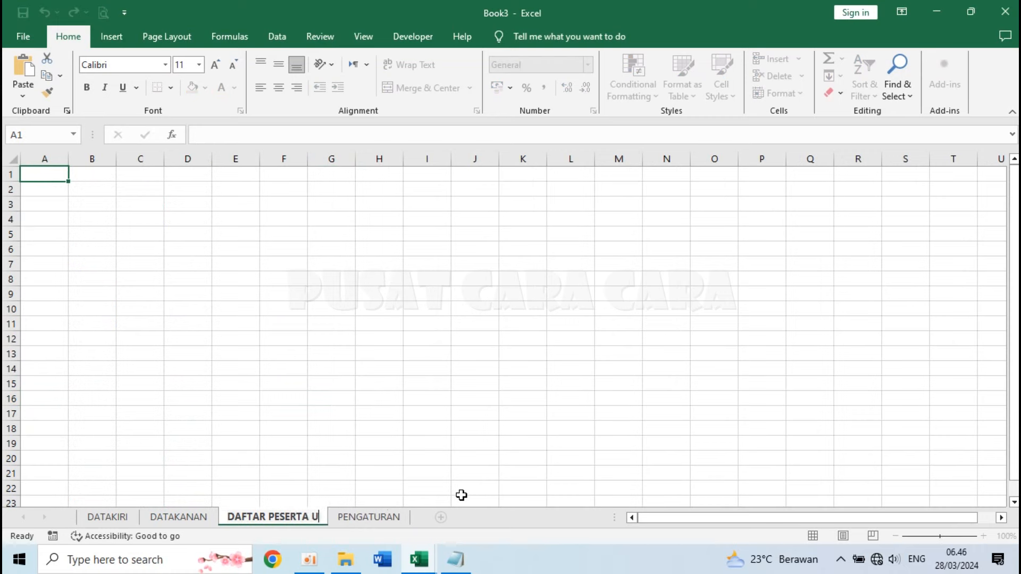
text(JIAN)
key(Return)
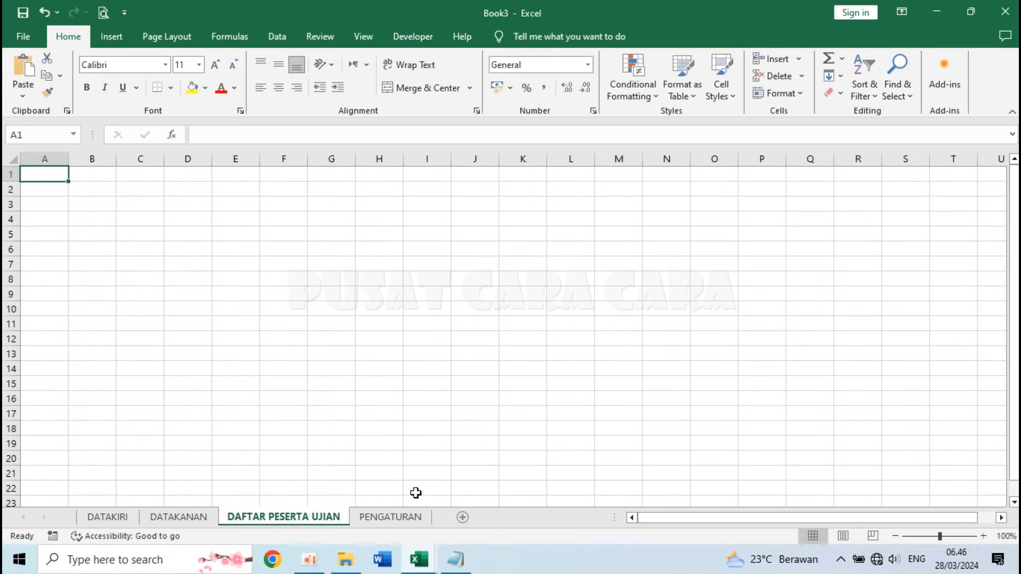
drag(282, 521, 442, 521)
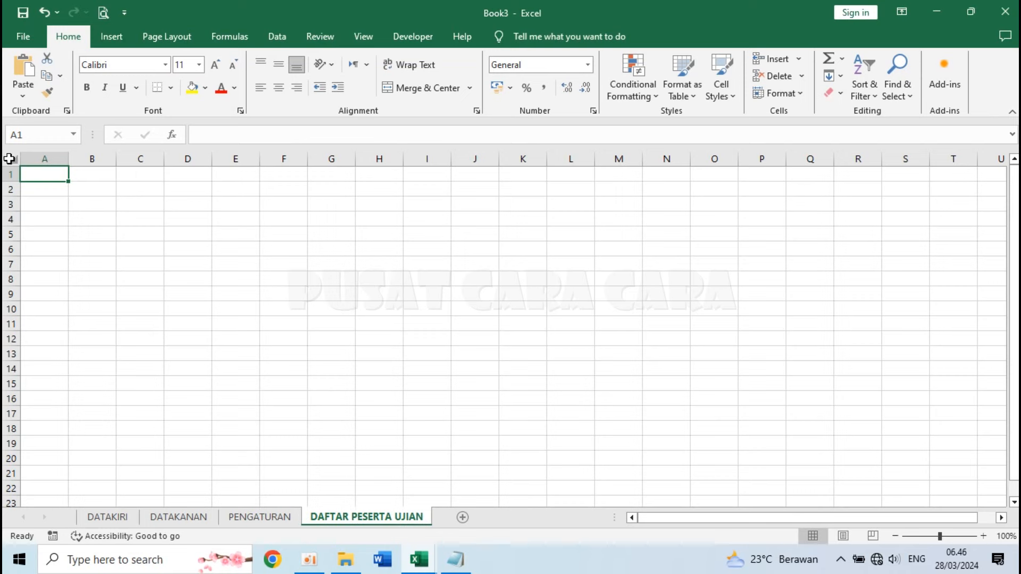
- Align the contents of all cells on the DAFTAR PESERTA UJIAN sheet vertically to the middle
click(10, 159)
click(278, 65)
click(80, 239)
- Enter the letterhead lines PEMERINTAH KOTA CONTOH, DINAS PENDIDIKAN and SMP NEGERI 1 CONTOH in cells A1 to A3
click(40, 174)
text(p)
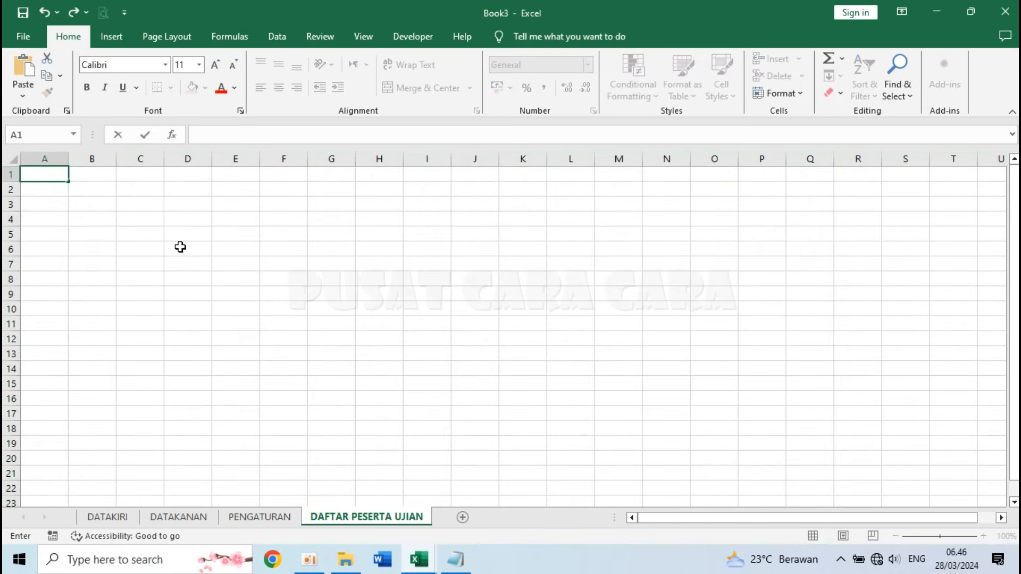
text(EMERINTAH KOTA CONTOH)
key(Return)
text(D)
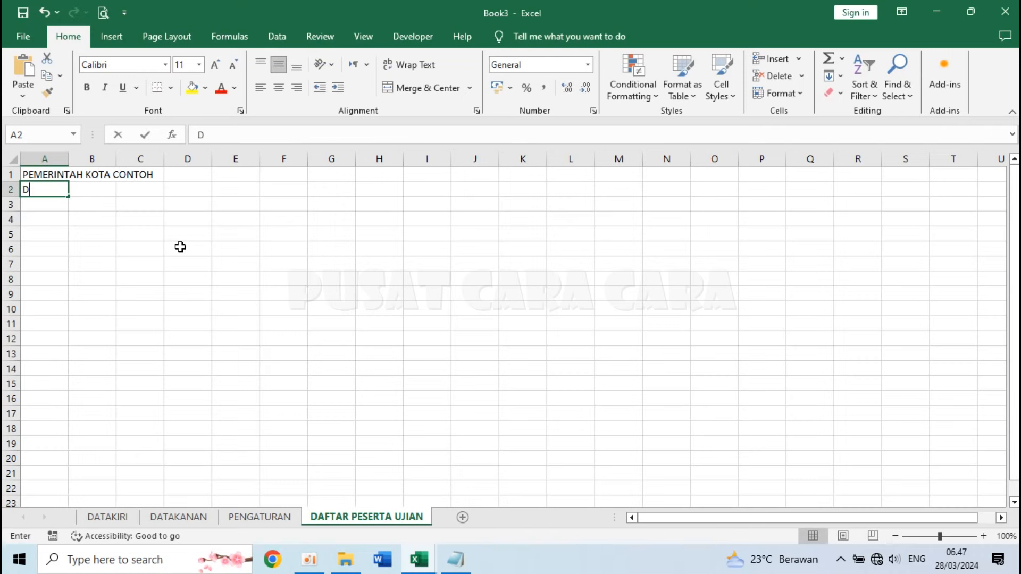
text(INAS PENDIDIKAN)
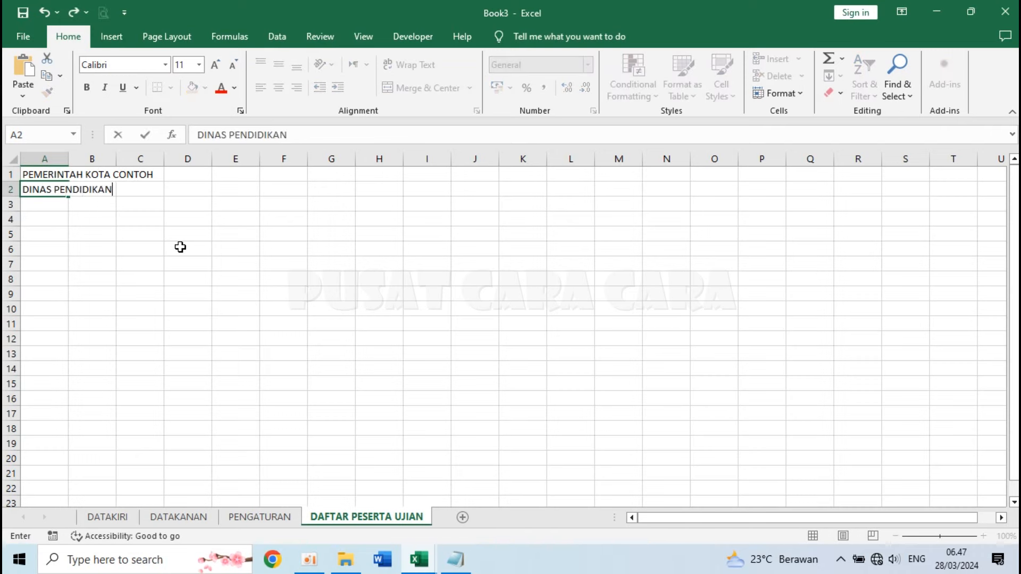
key(Return)
text(SM)
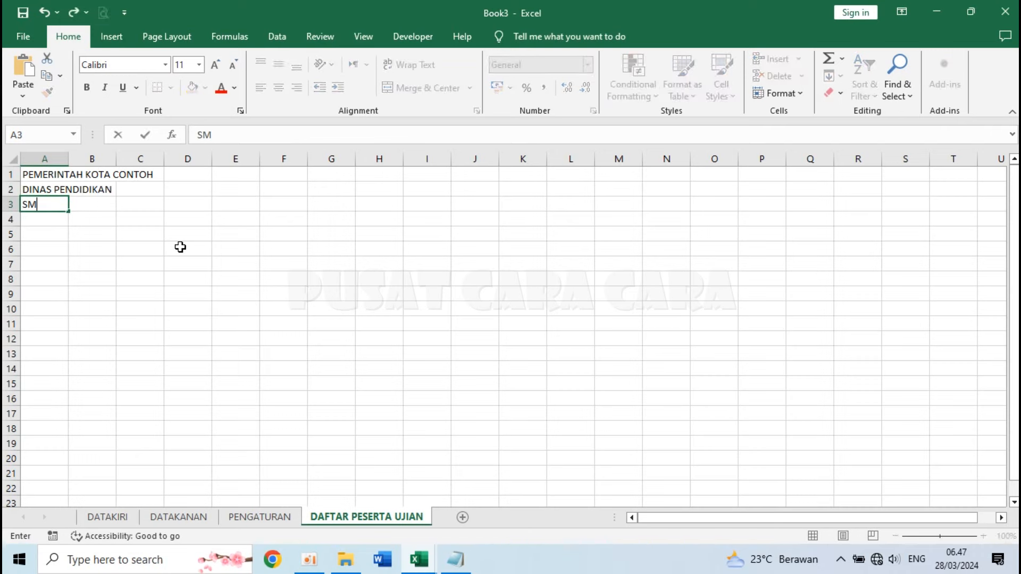
text(A BE)
text(NEGERI )
text(1 CONTOH)
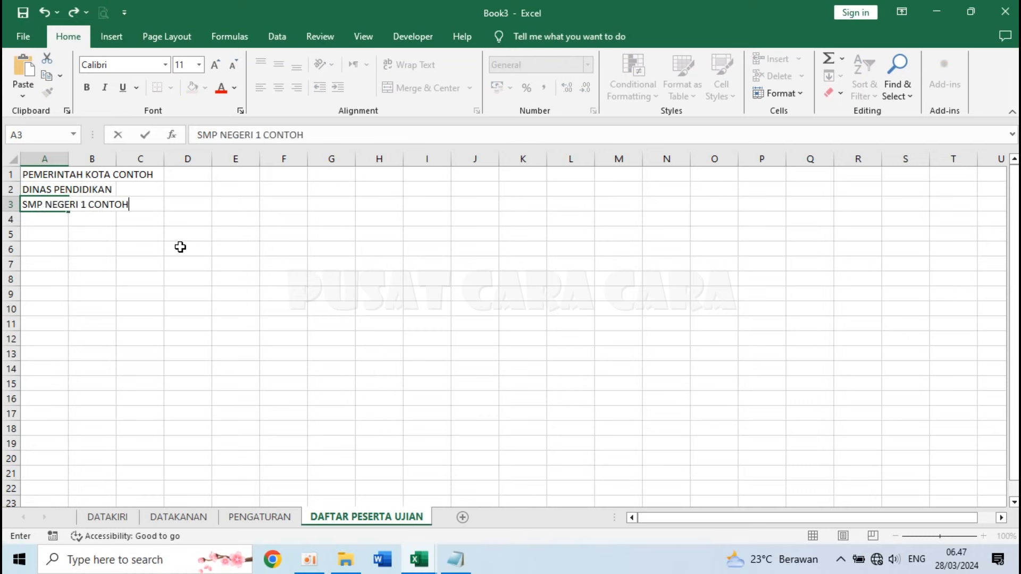
key(Return)
- Enter the school's street address and phone number in A4 and KOTA CONTOH in A5
text(Jl.)
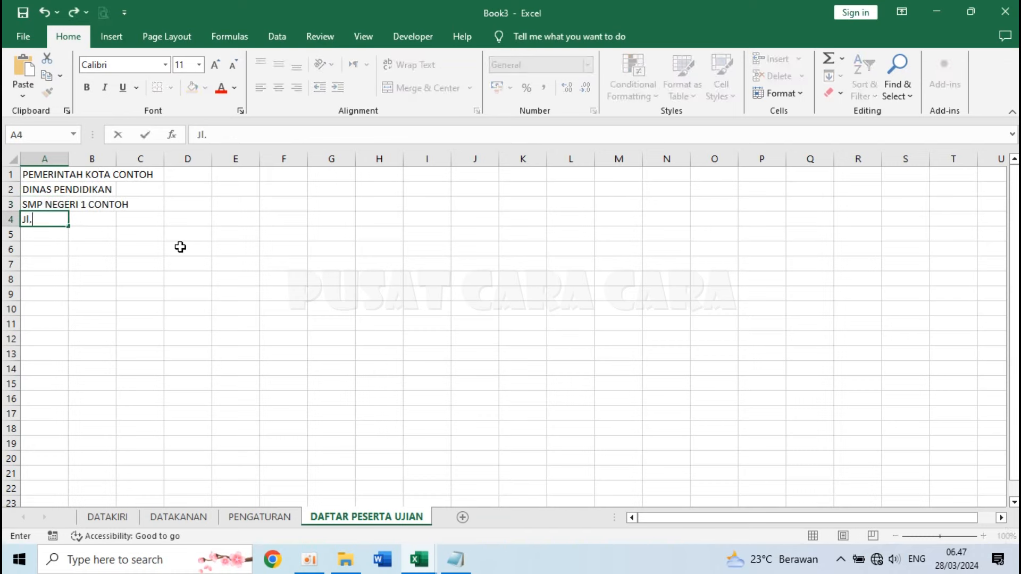
text( Sampel No)
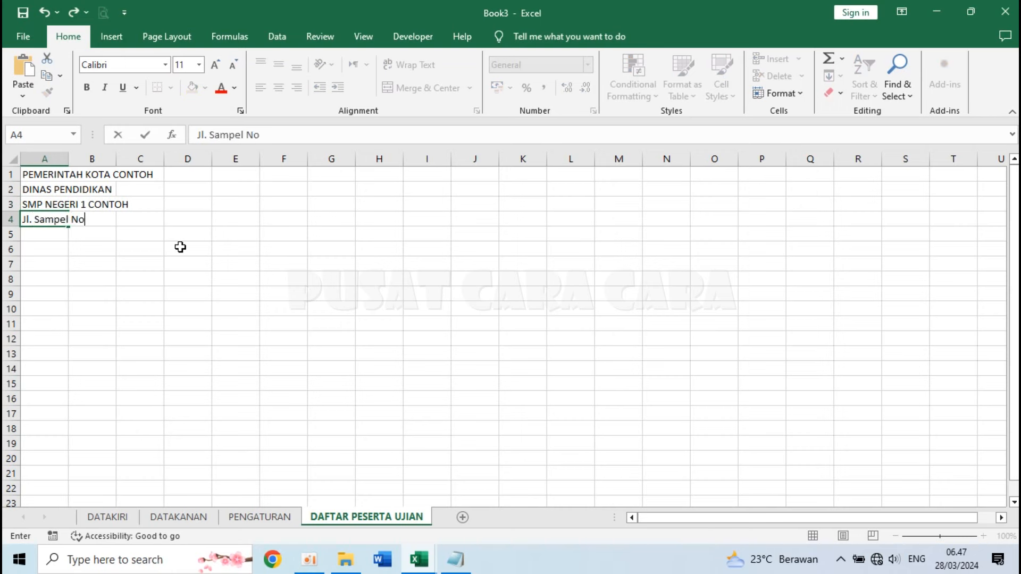
text(. 123 Tlp. (0123) 45678901)
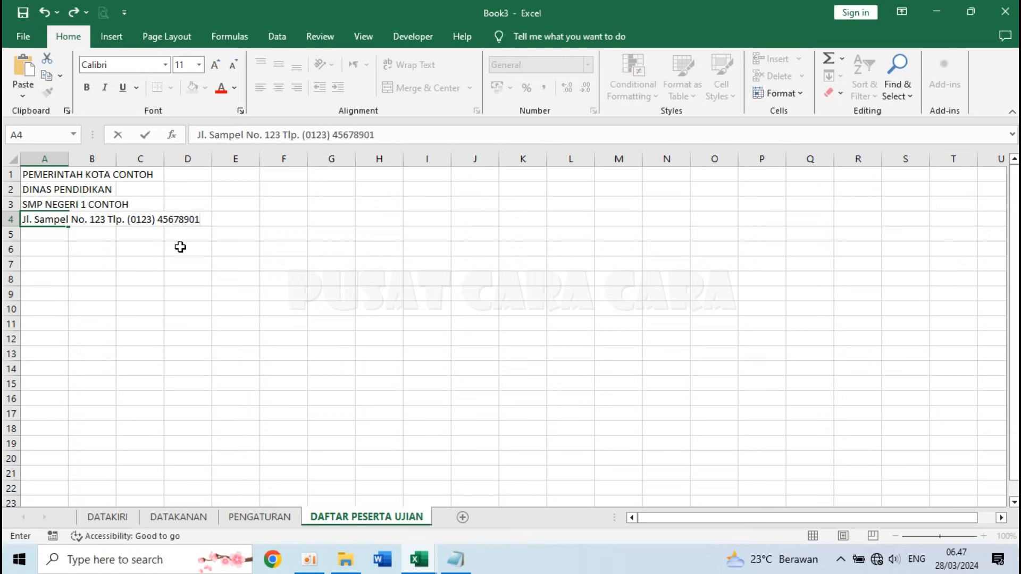
key(Return)
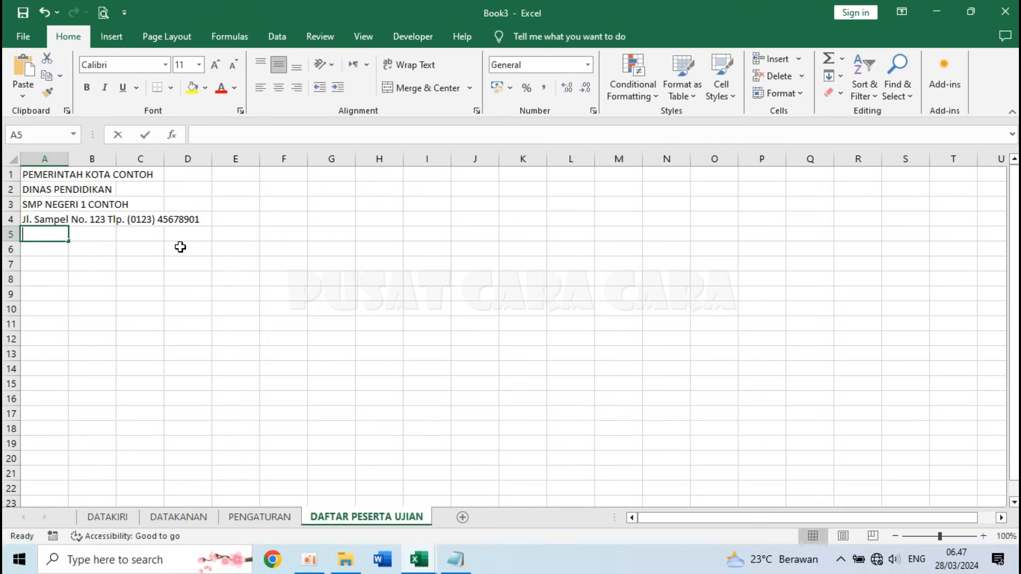
text(Ko)
key(BackSpace)
key(BackSpace)
text(KOTA CONTOH)
key(Return)
- Merge and center the cells A7:B8 below the letterhead
key(Return)
drag(41, 261, 88, 279)
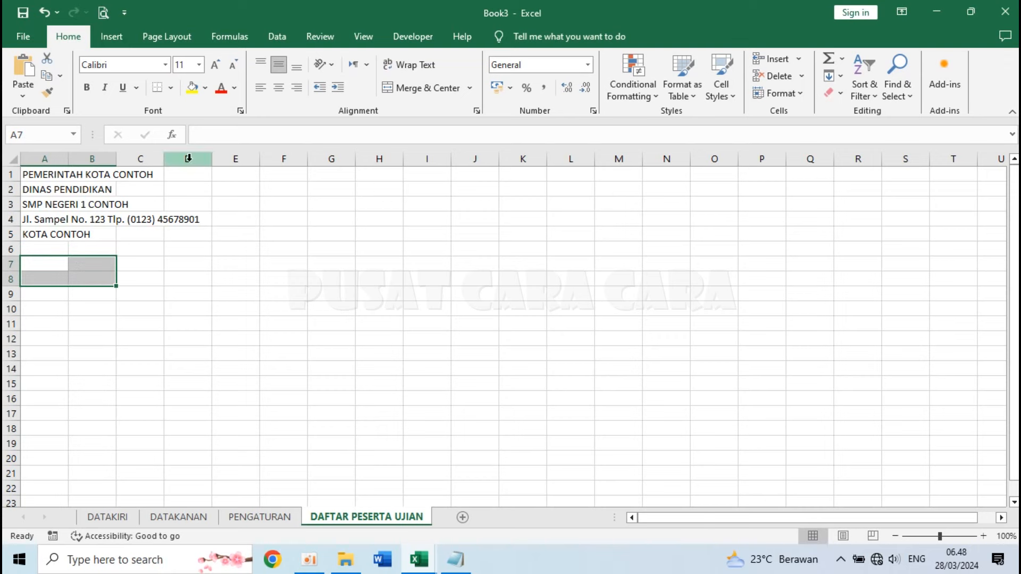
click(425, 89)
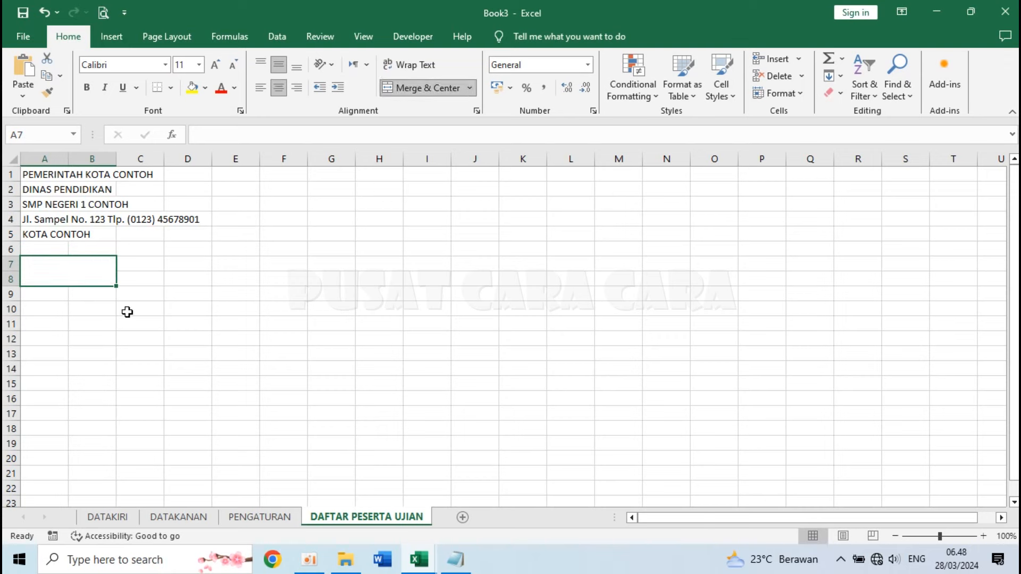
double_click(70, 275)
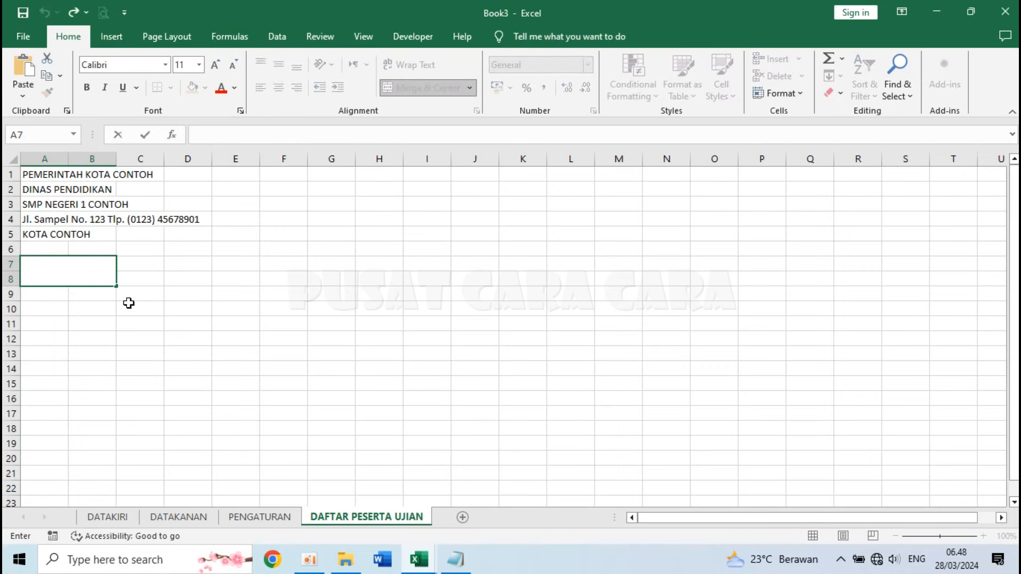
key(Escape)
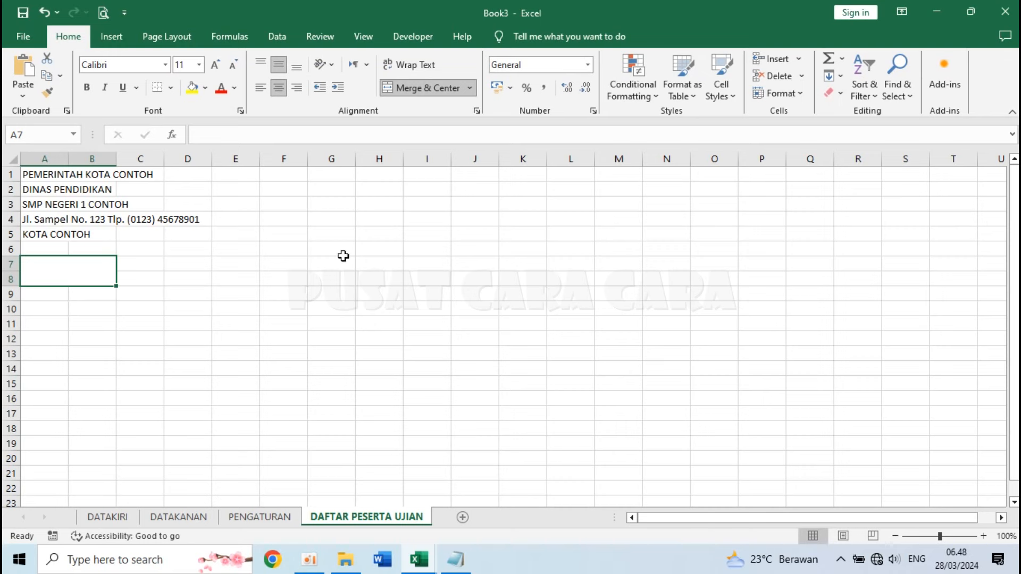
- Enter the table headings NO, NO. PESERTA, NAMA and KELAS in cells A10 to D10
click(43, 297)
click(41, 310)
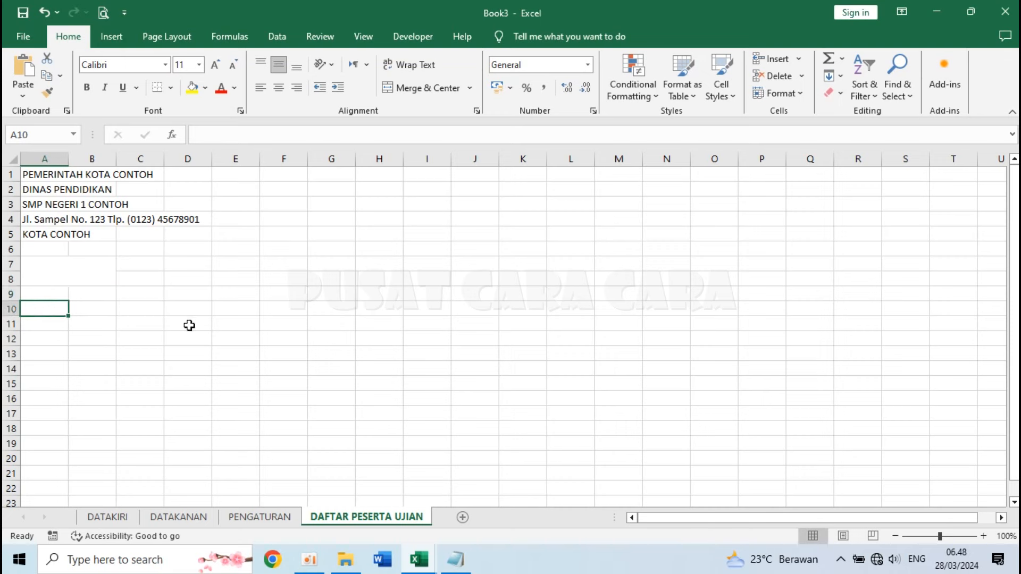
text(no)
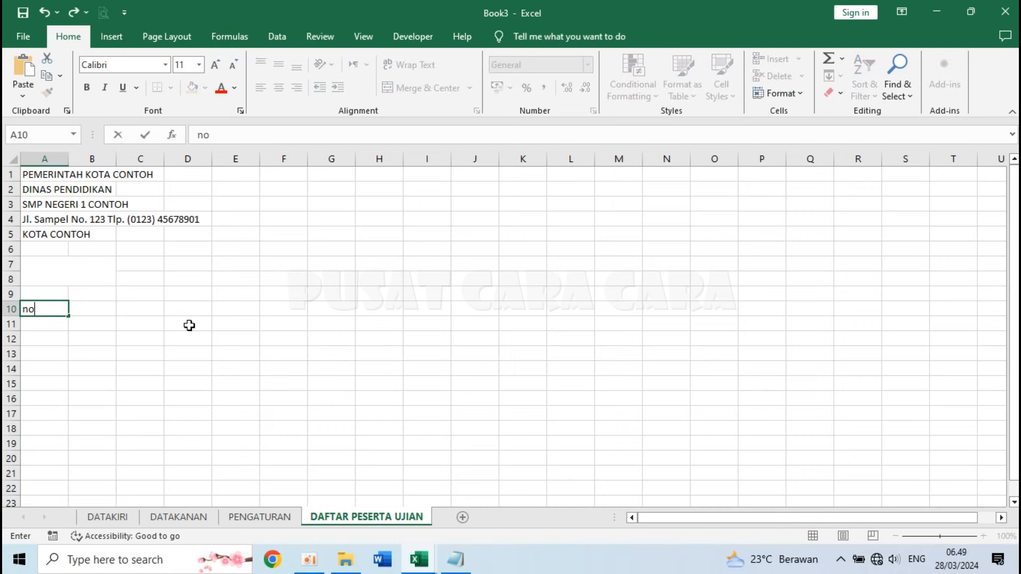
key(Tab)
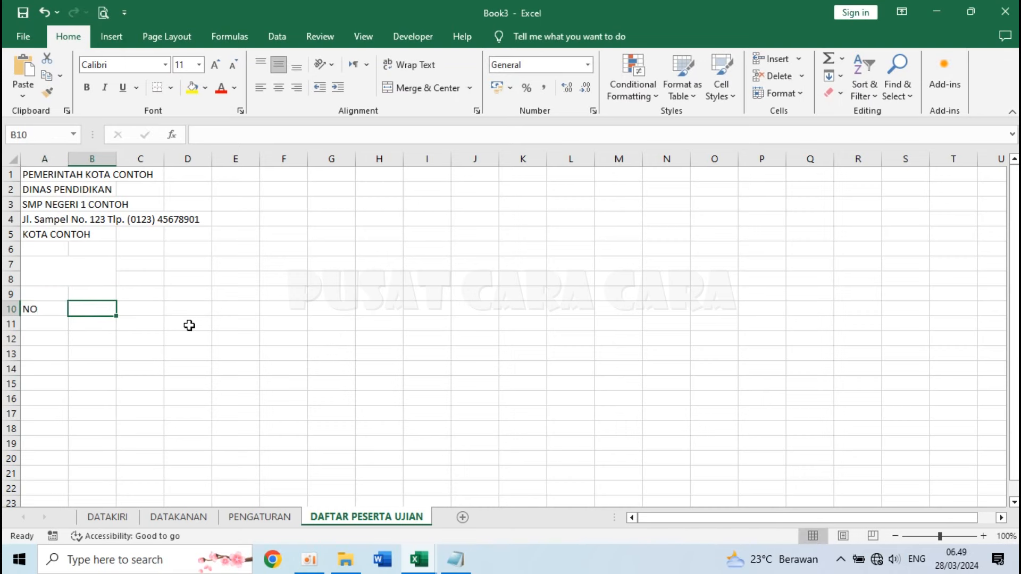
text(NO)
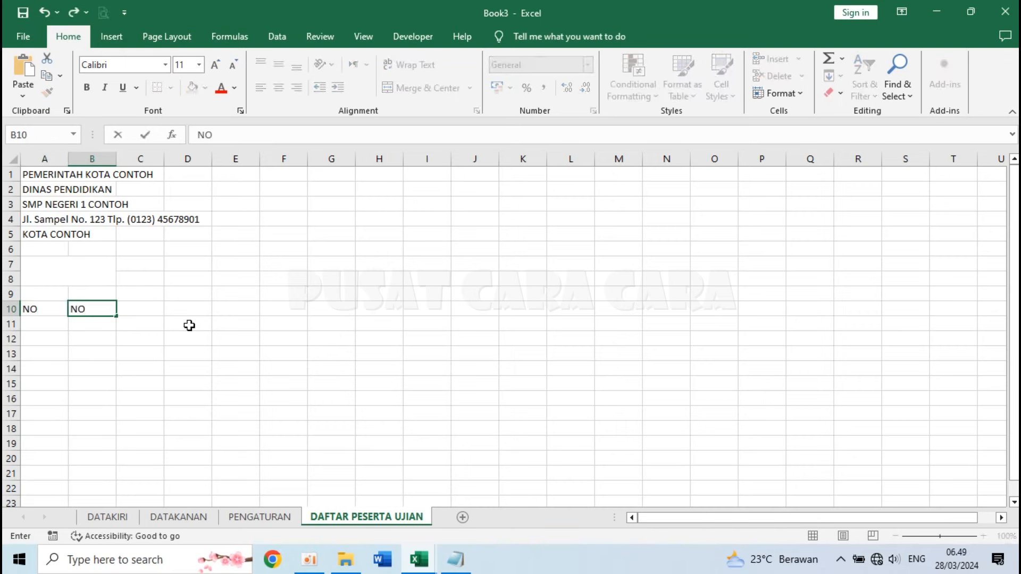
text(. PESERTA)
key(Tab)
text(NAMA)
key(Tab)
text(KELAS)
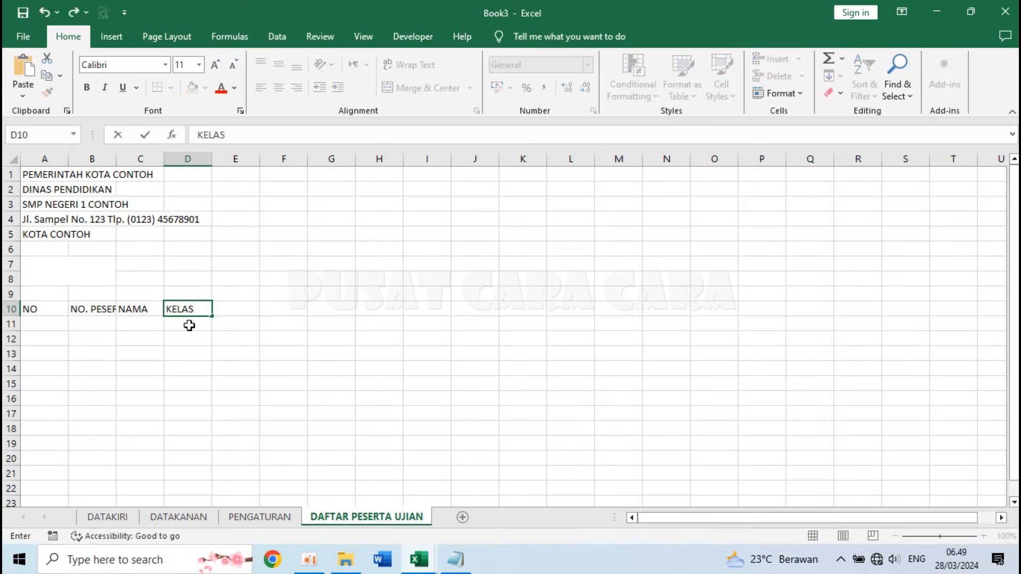
key(Return)
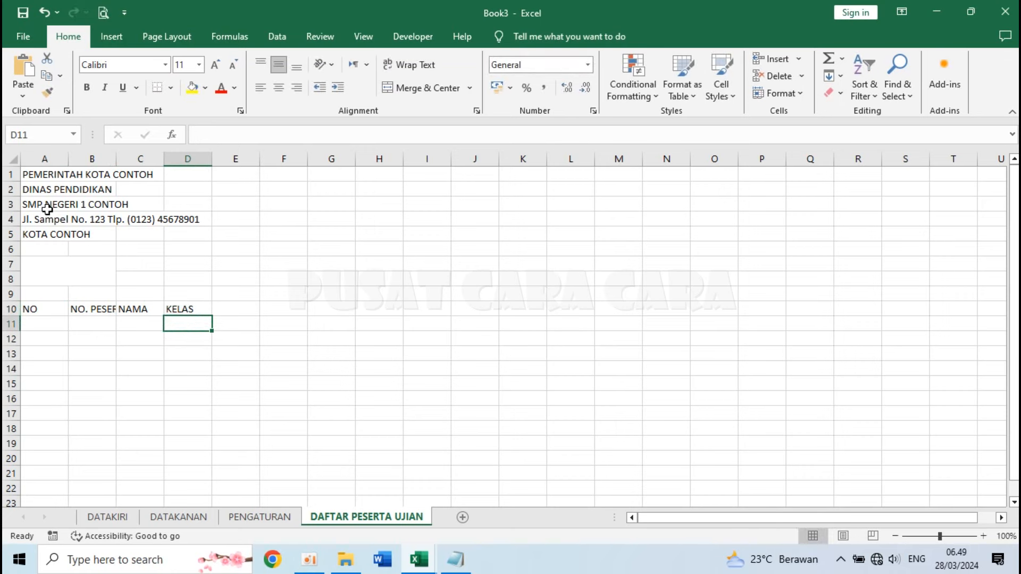
- Set the width of column A, the NO column, to 4
click(45, 158)
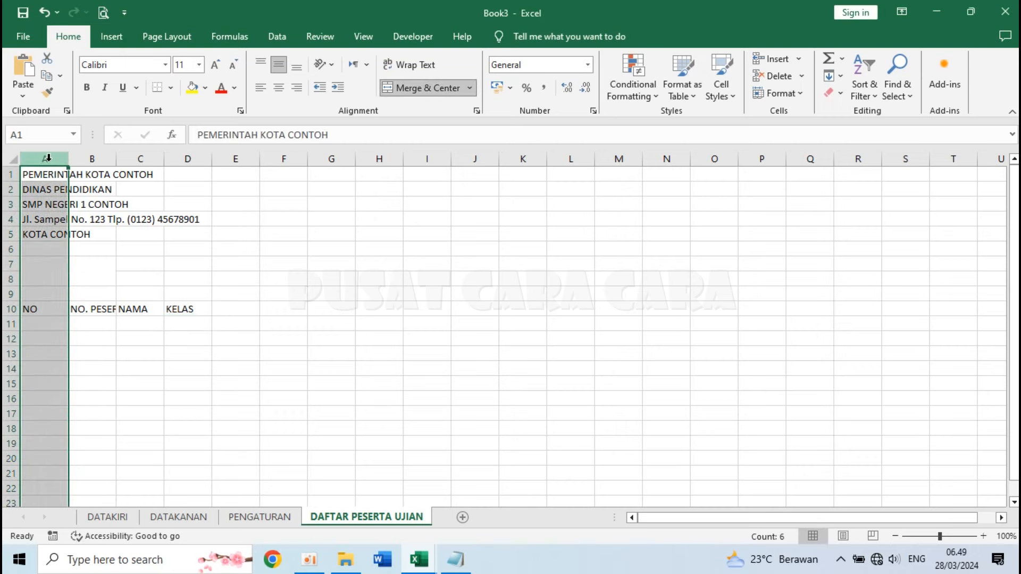
right_click(48, 157)
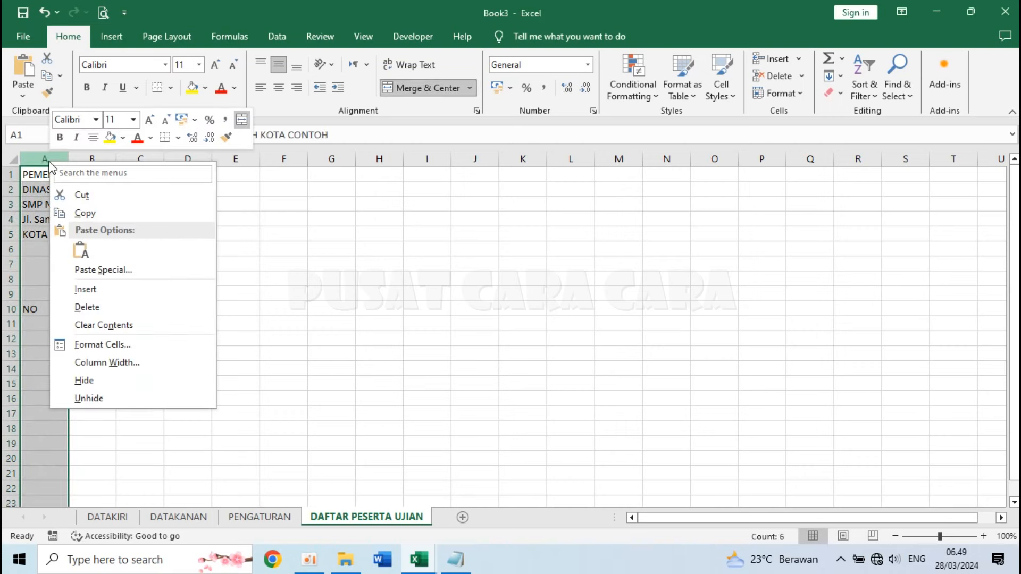
click(135, 361)
text(4)
key(Return)
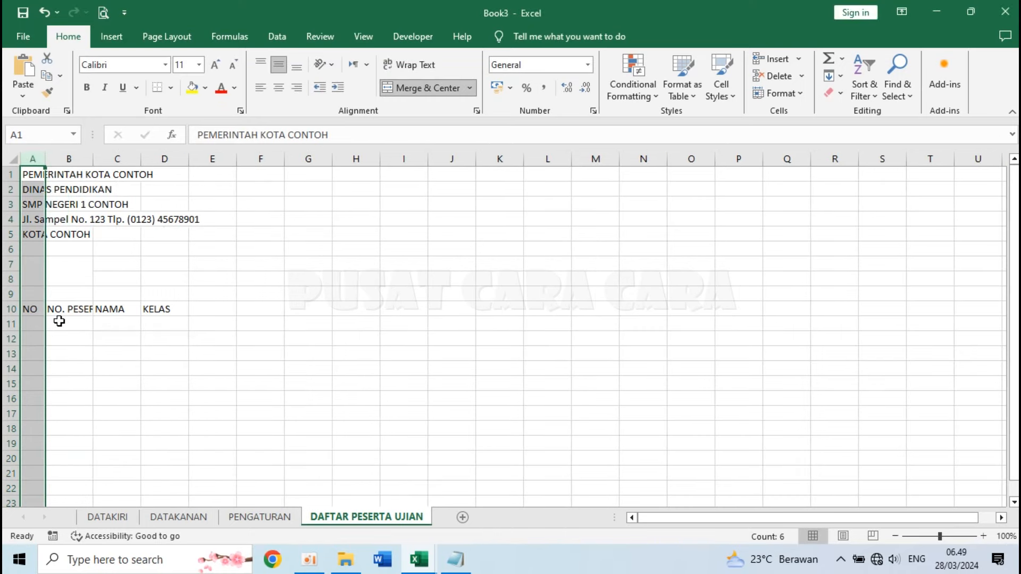
- Widen column B so that its NO. PESERTA heading fits completely
click(80, 339)
click(165, 308)
click(81, 309)
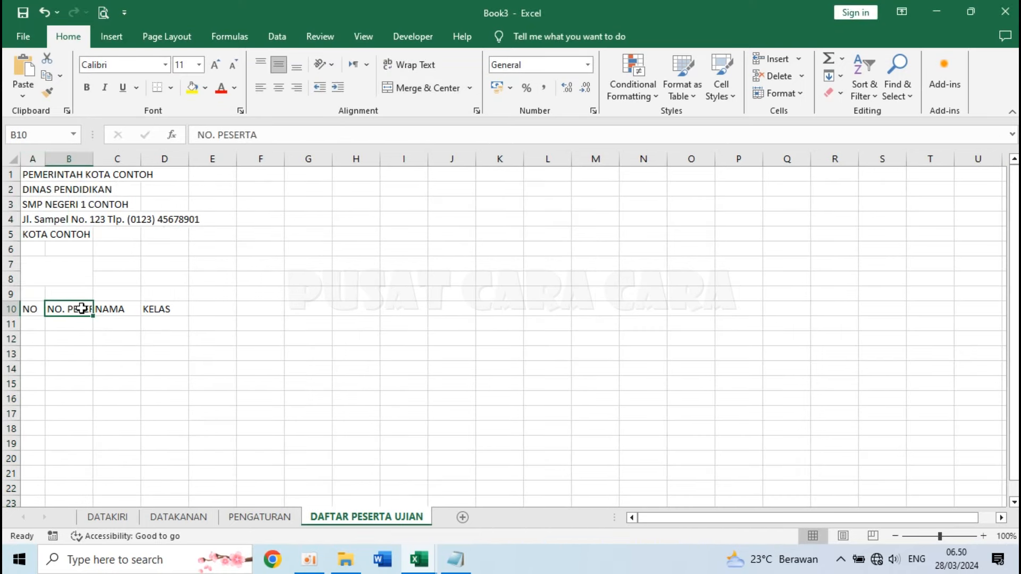
click(128, 343)
click(69, 159)
right_click(70, 162)
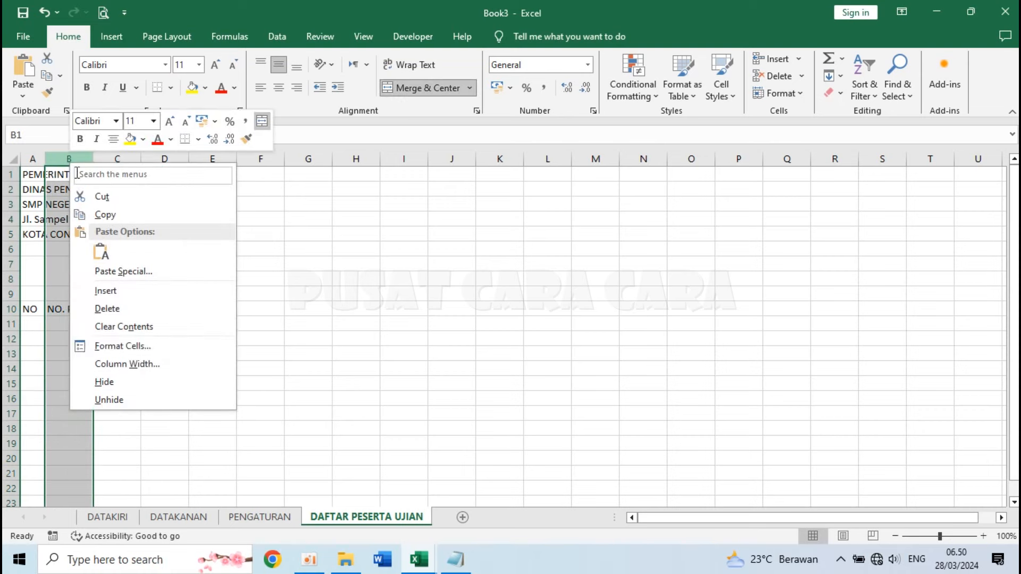
click(138, 364)
text(2)
key(Return)
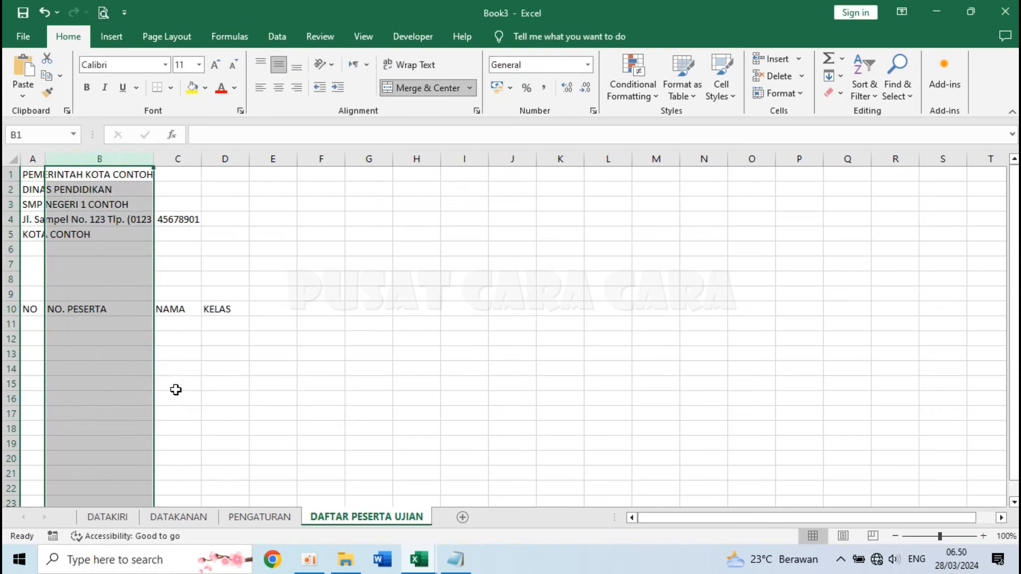
- Set the width of column C, the NAMA column, to 35
click(208, 368)
click(181, 160)
right_click(181, 159)
click(290, 370)
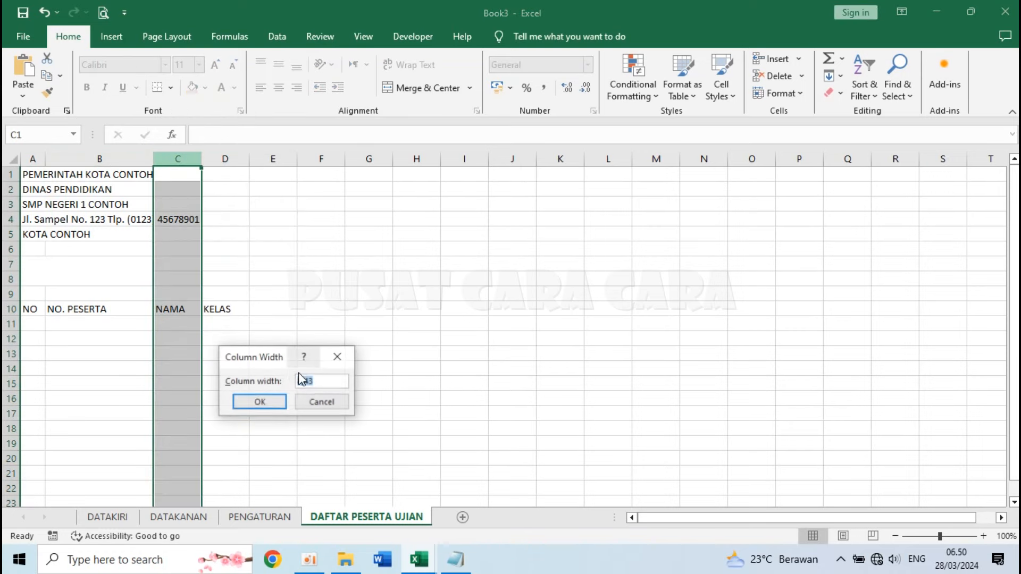
text(35)
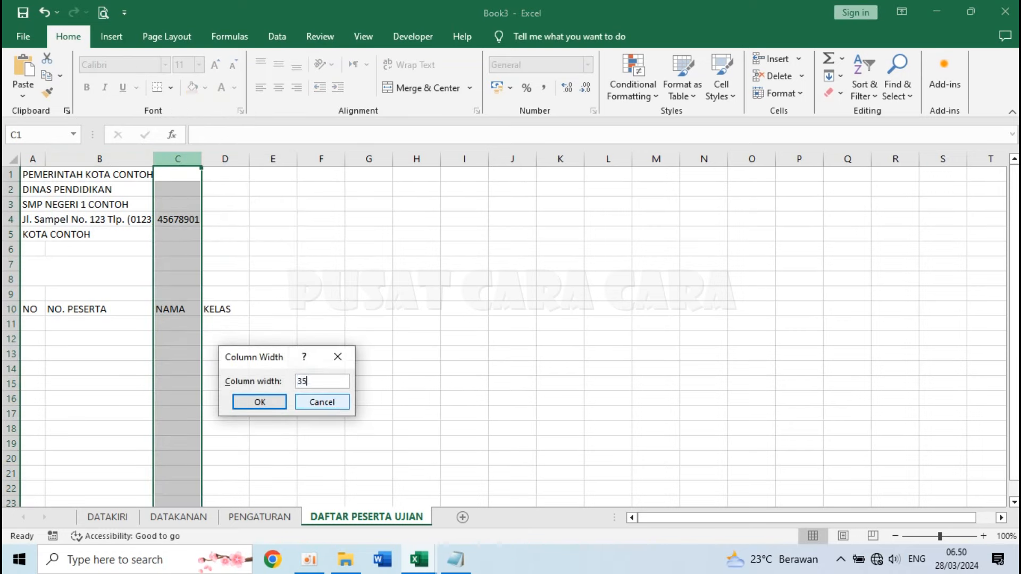
key(Return)
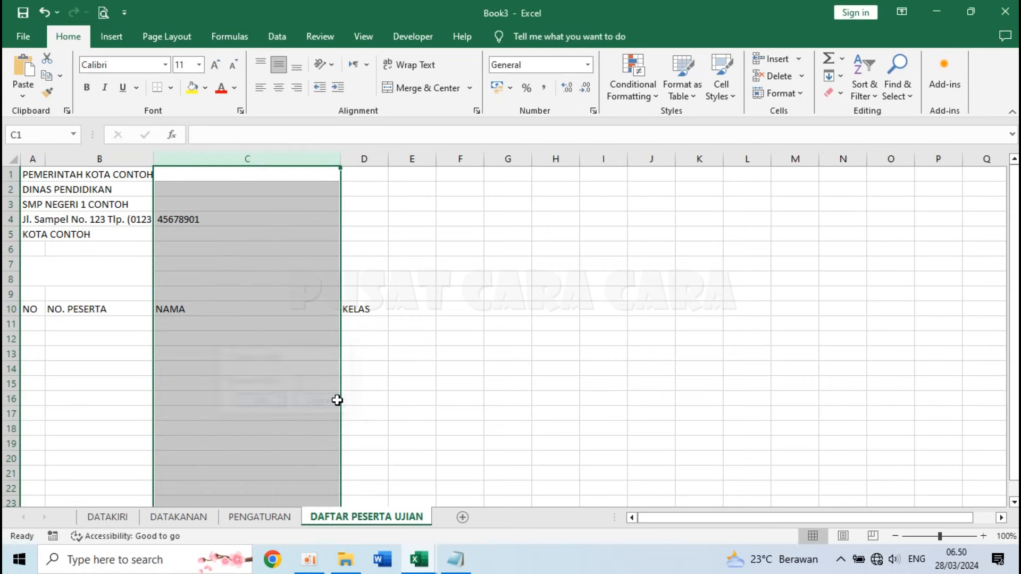
- Set the width of column D, the KELAS column, to 10
right_click(365, 158)
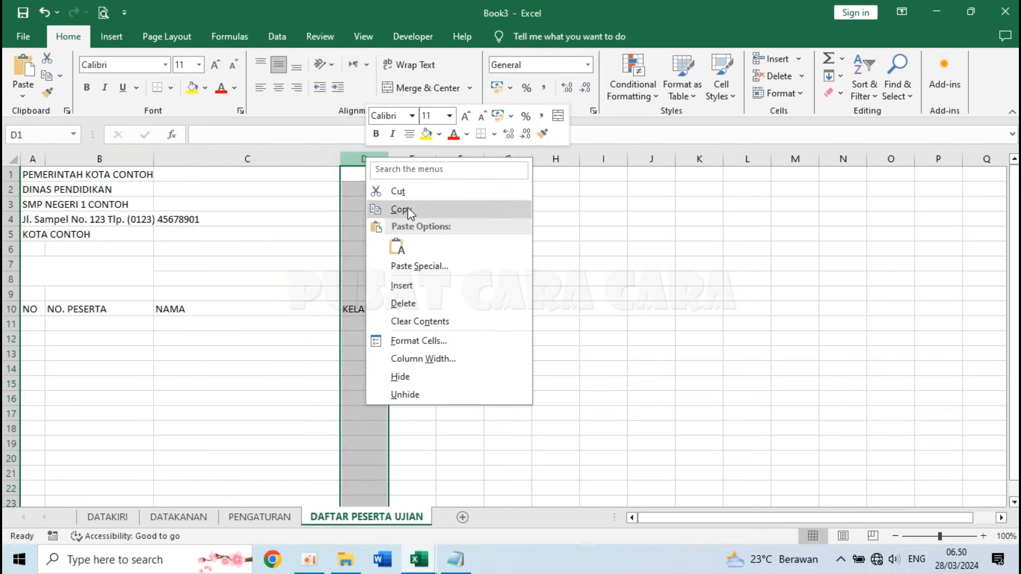
click(455, 357)
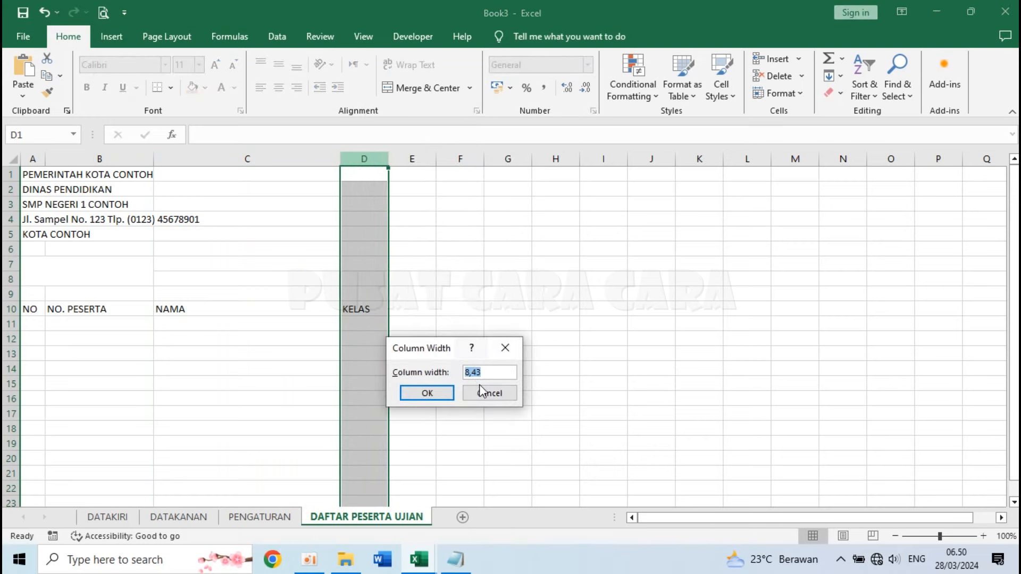
text(10)
key(Return)
click(480, 410)
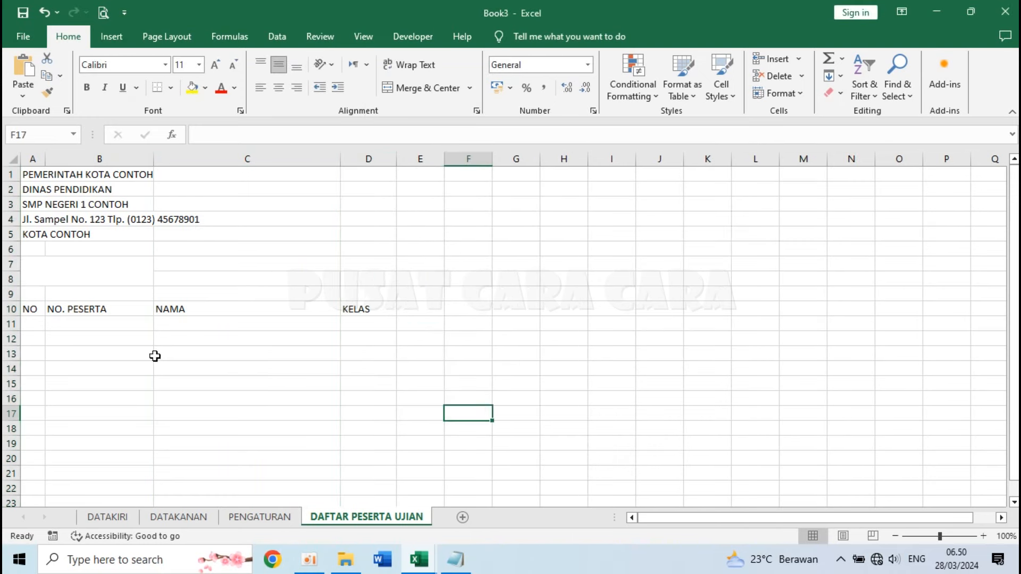
- Center and bold the table headings in cells A10 to D10
drag(32, 310, 345, 321)
click(278, 87)
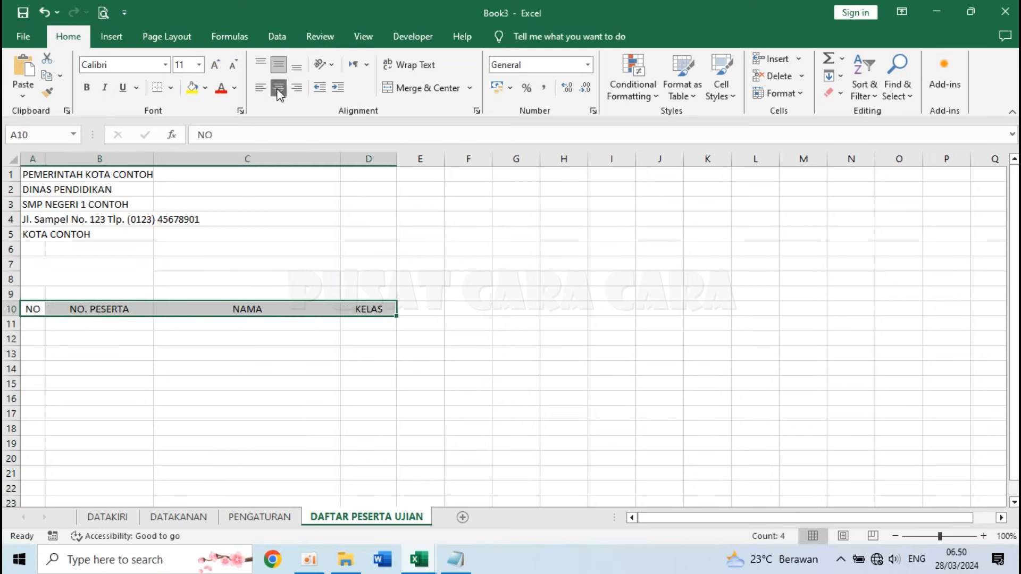
click(81, 90)
click(77, 335)
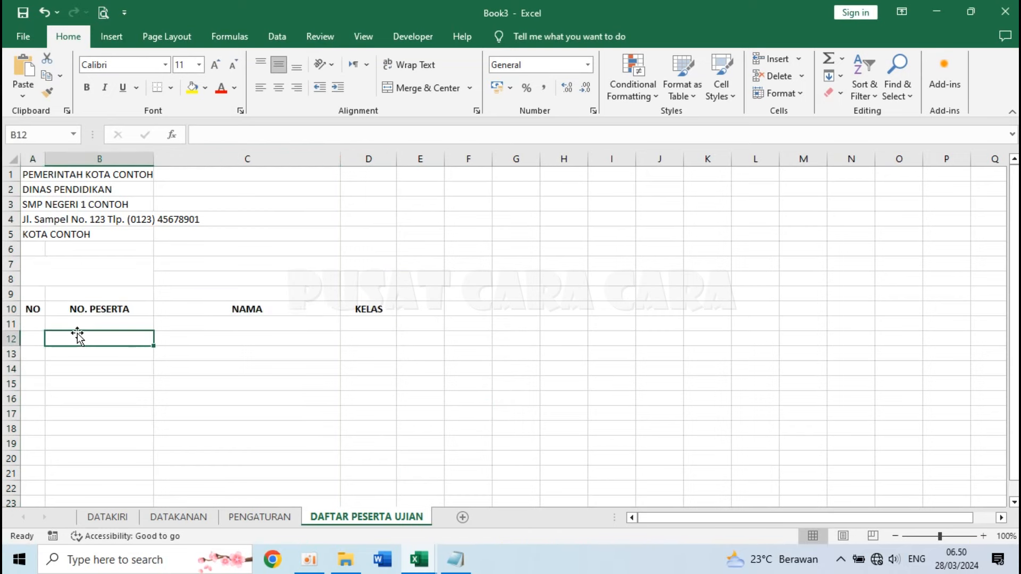
- Set the height of row 10, the table heading row, to 20
right_click(11, 309)
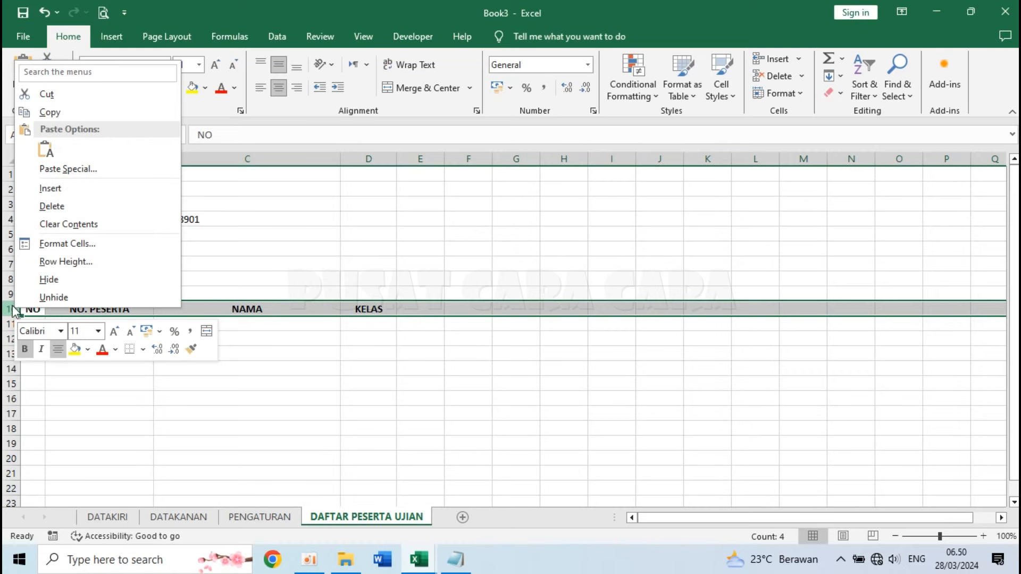
click(92, 262)
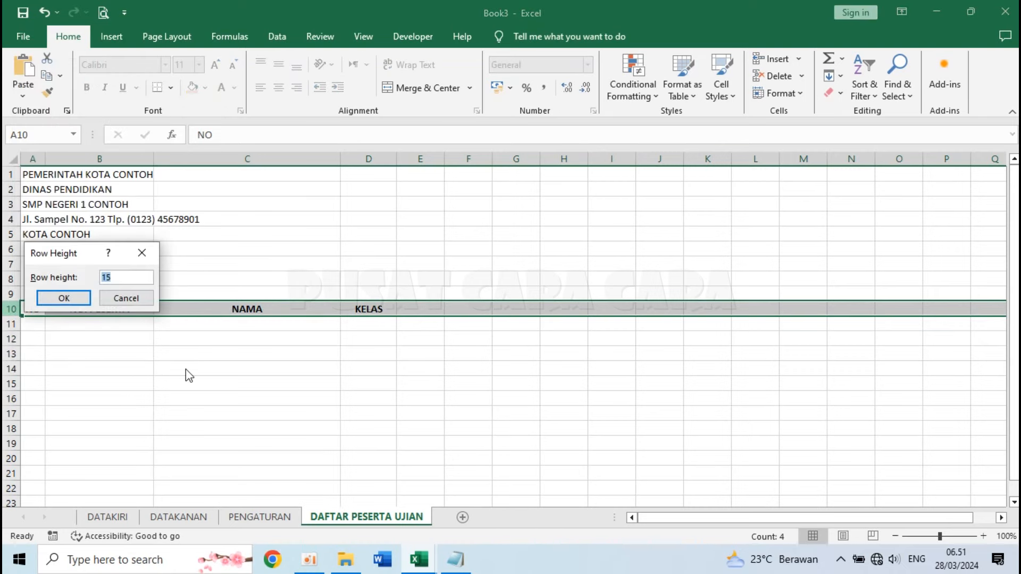
text(20)
key(Return)
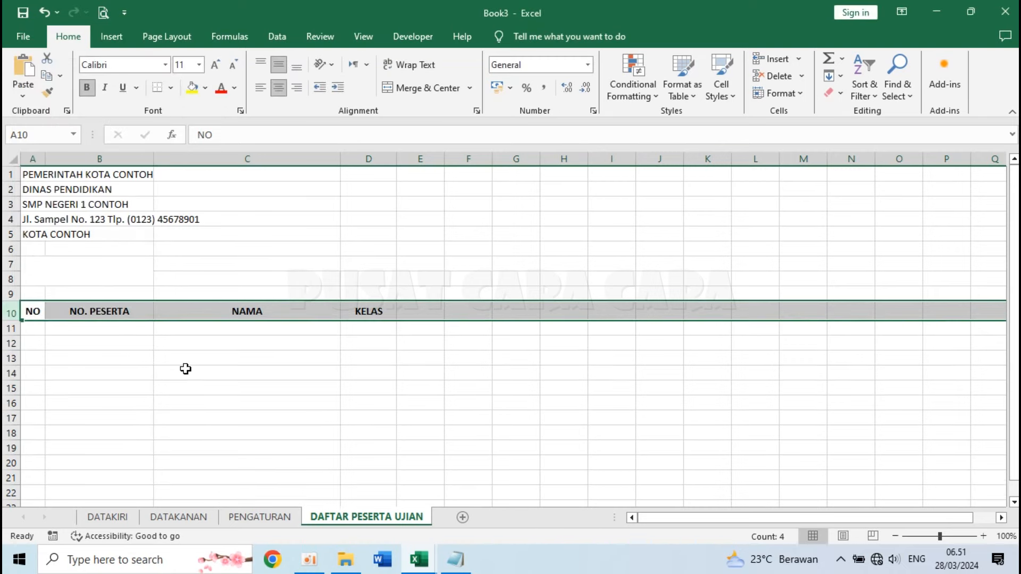
click(185, 369)
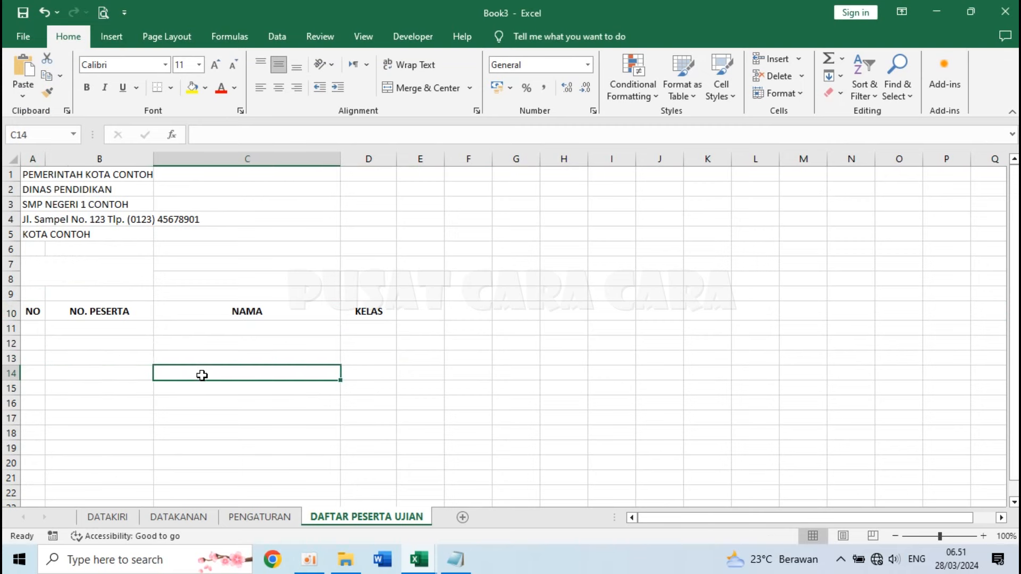
- Number the participant rows from 1 to 20 in cells A11 to A30 by extending a series started with 1 and 2
click(33, 325)
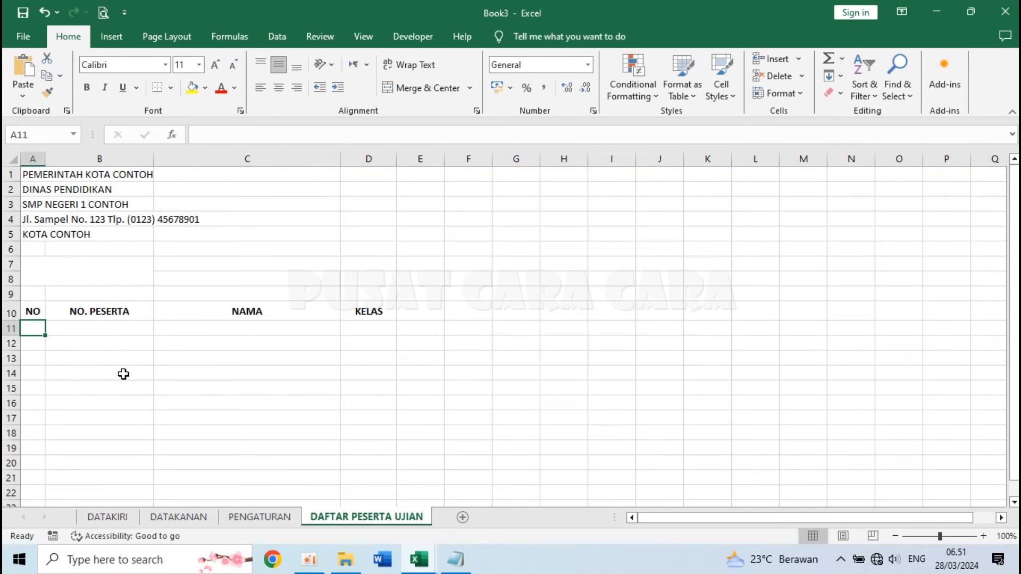
text(1)
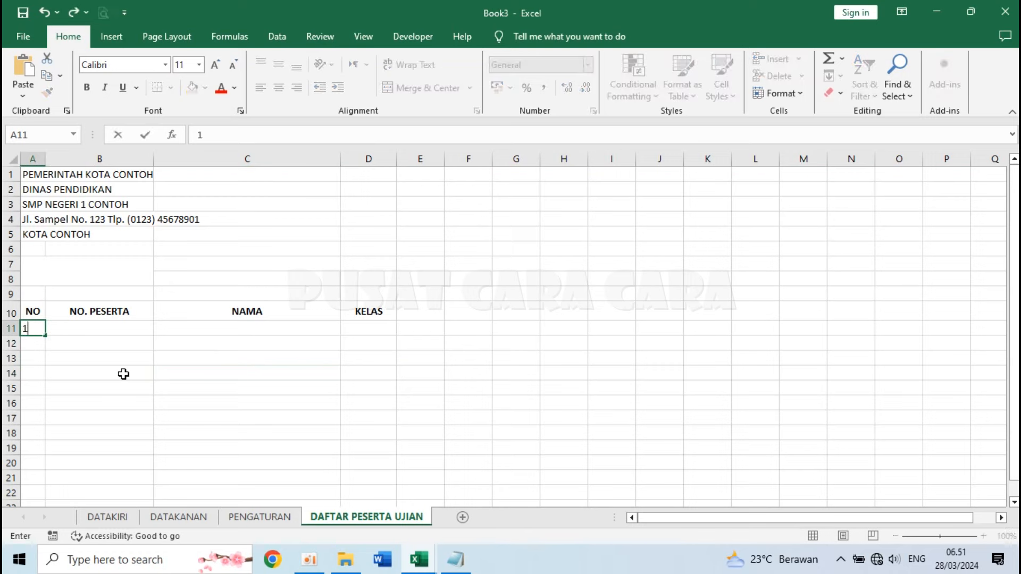
key(Return)
text(2)
key(Return)
click(31, 330)
drag(31, 330, 42, 481)
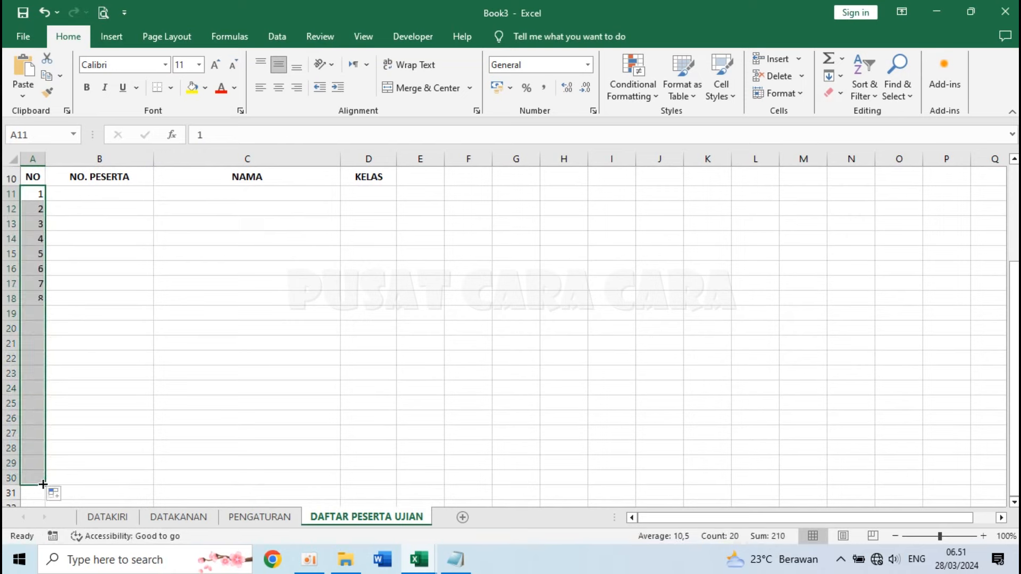
click(196, 445)
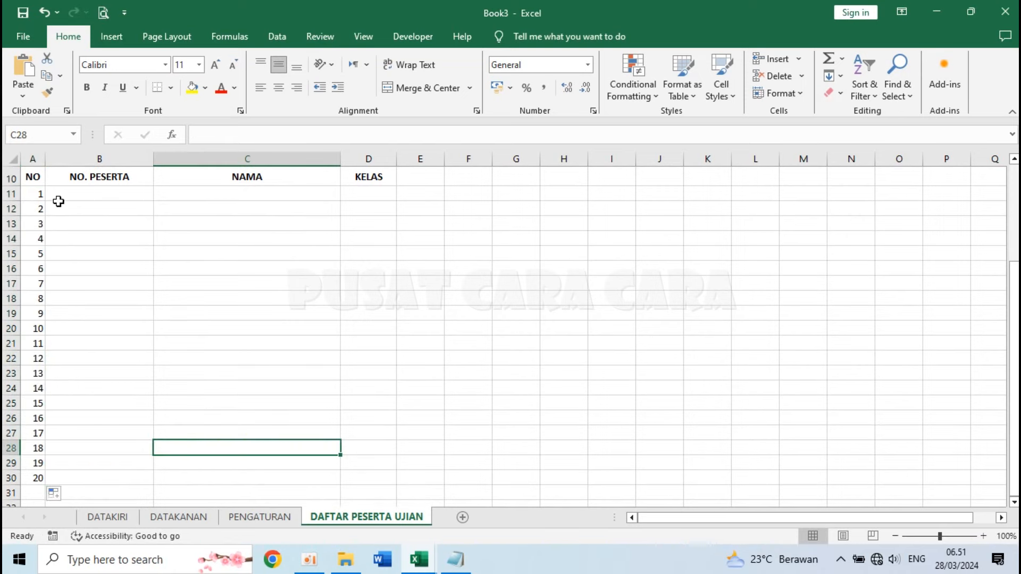
- Apply All Borders to the whole participant table, cells A10 to D30
drag(38, 183, 390, 478)
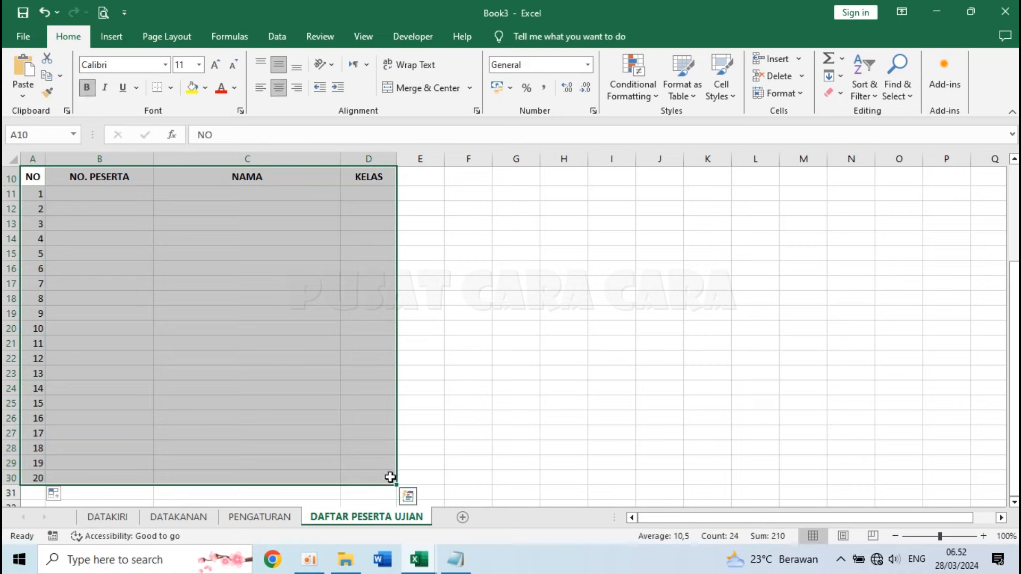
scroll(118, 338, up, 1)
scroll(118, 337, down, 1)
scroll(279, 261, up, 1)
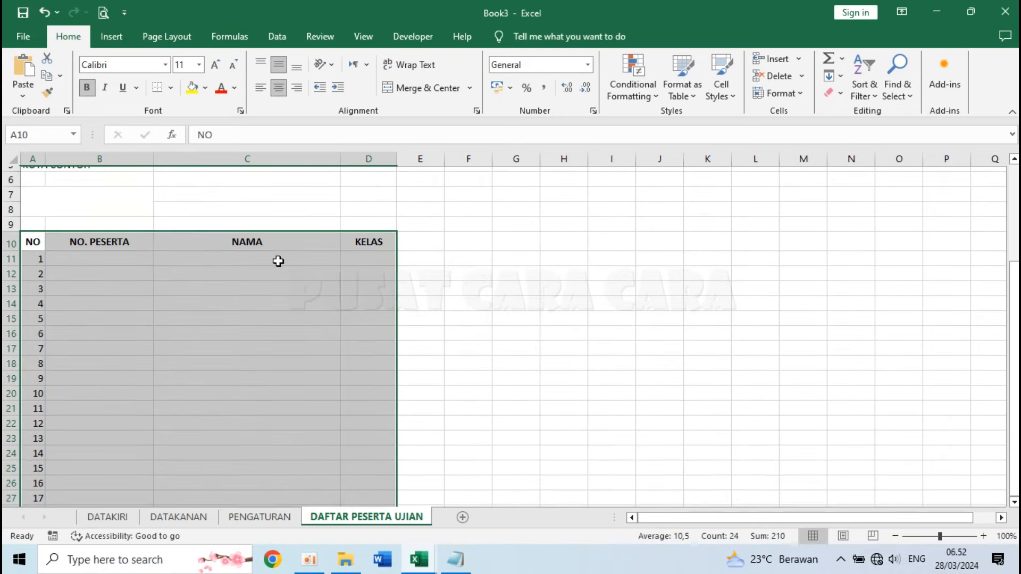
scroll(278, 261, down, 1)
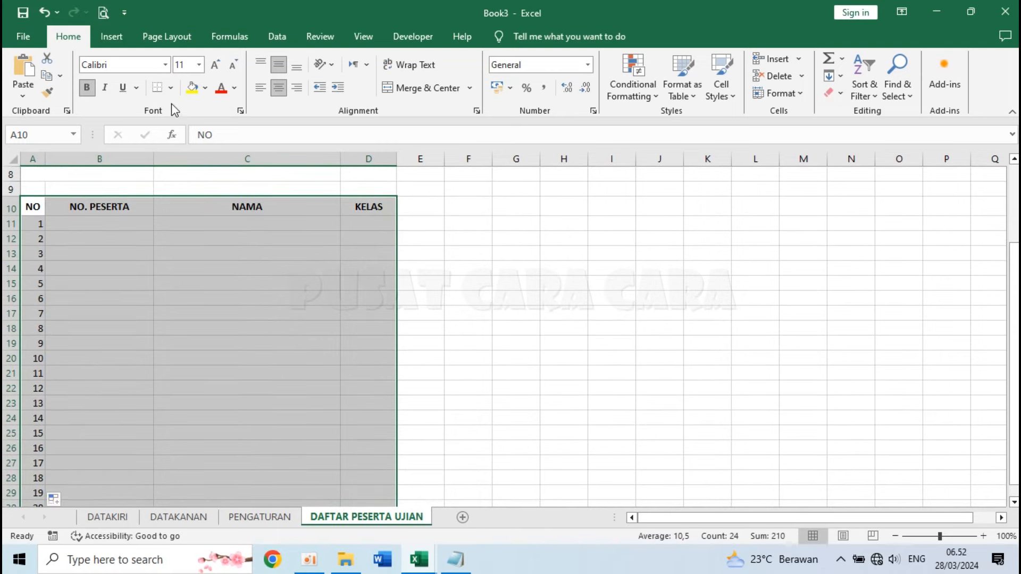
click(171, 88)
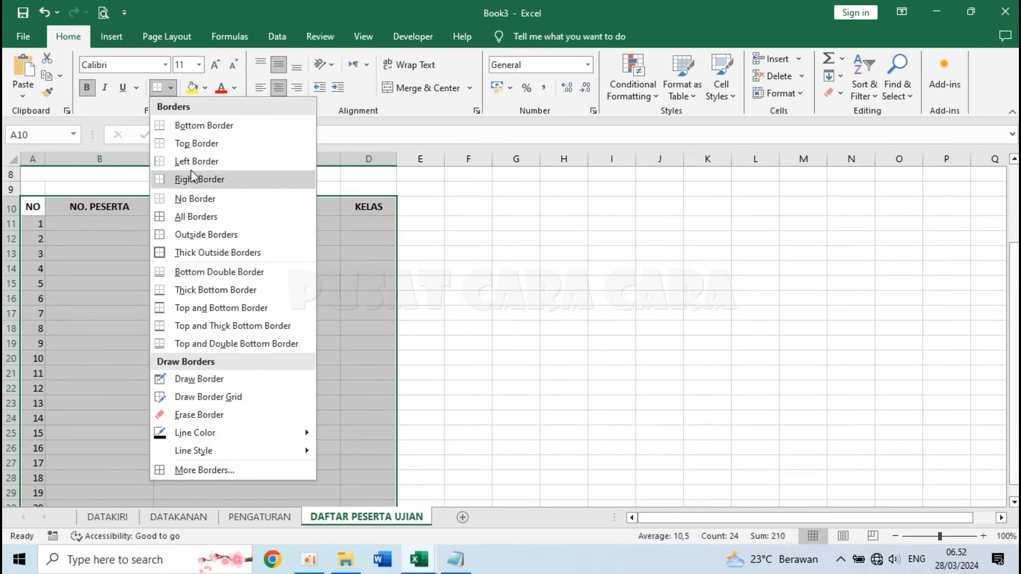
click(196, 217)
click(261, 325)
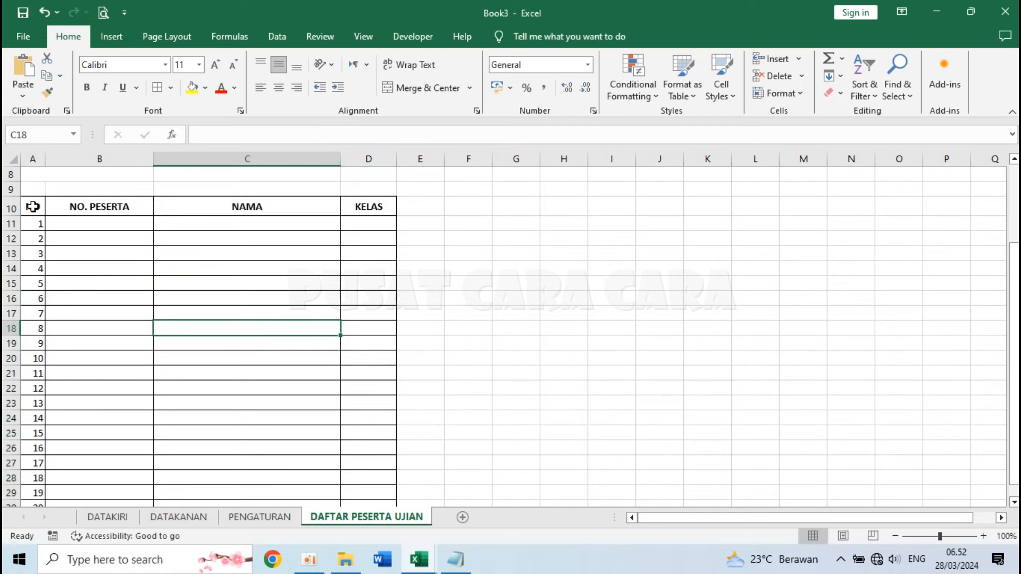
- Add a Bottom Double Border beneath the heading cells A10 to D10
drag(32, 206, 368, 206)
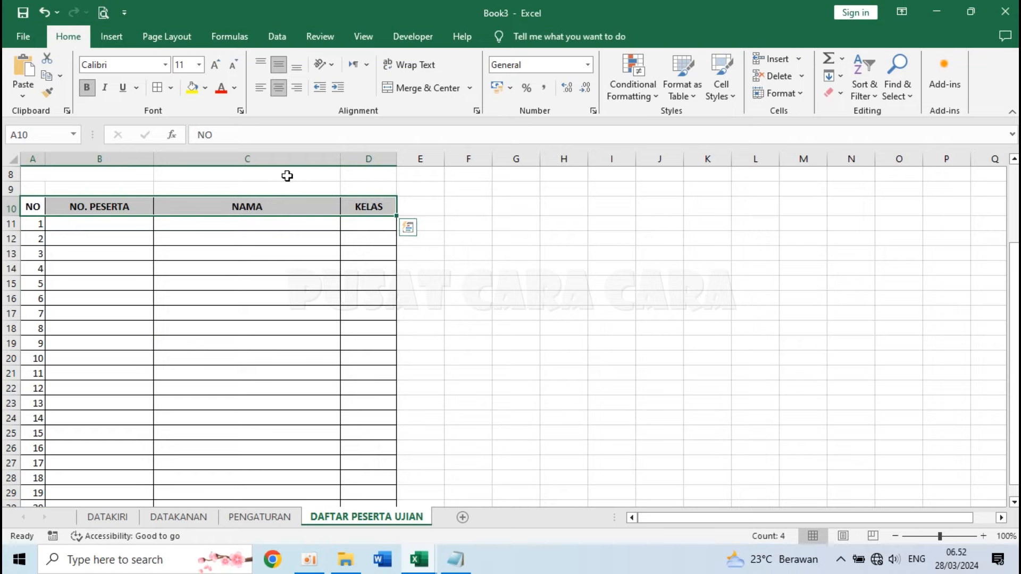
click(170, 89)
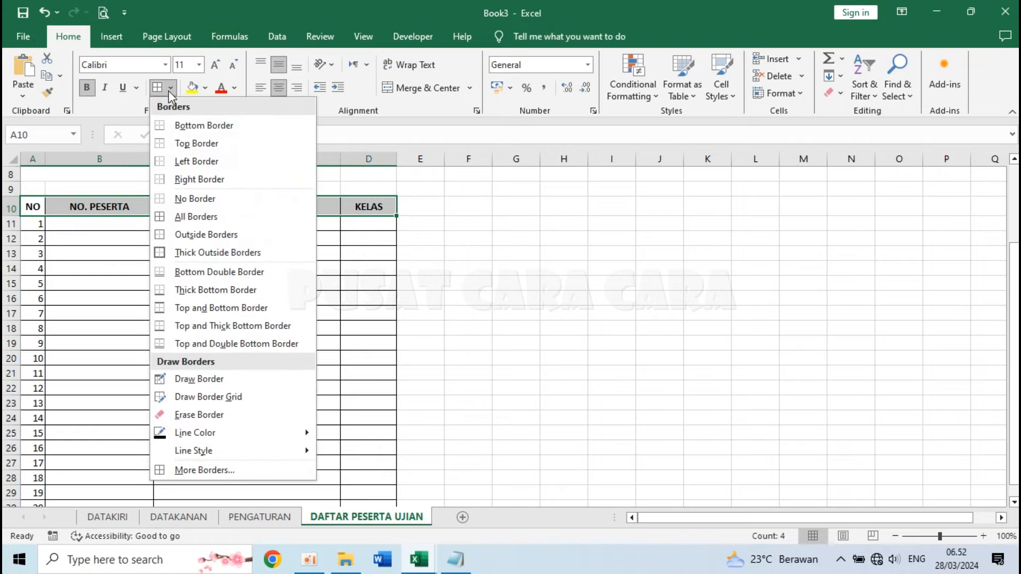
click(215, 273)
click(214, 273)
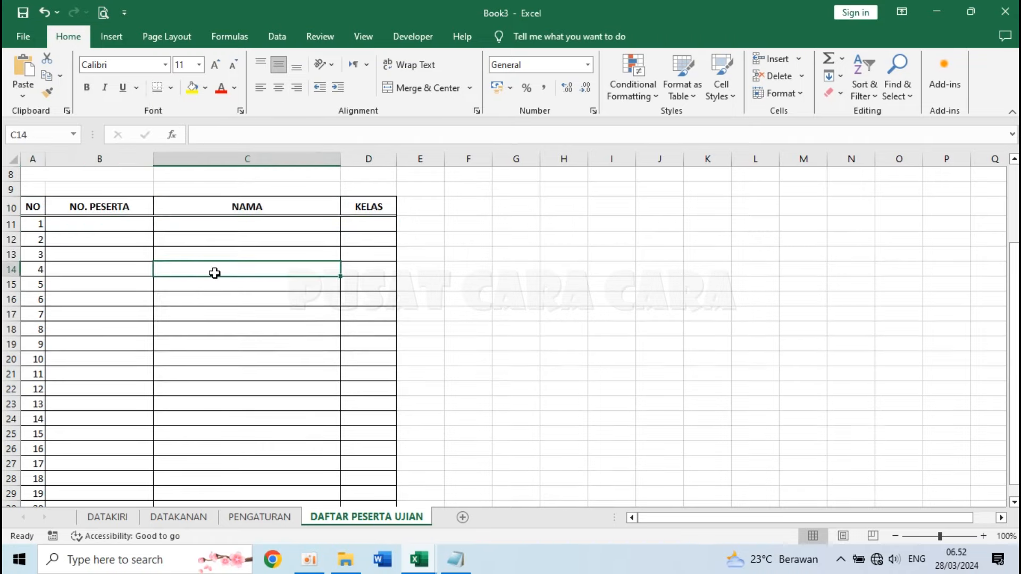
- Center the row numbers in cells A11 to A30 horizontally
drag(32, 223, 36, 482)
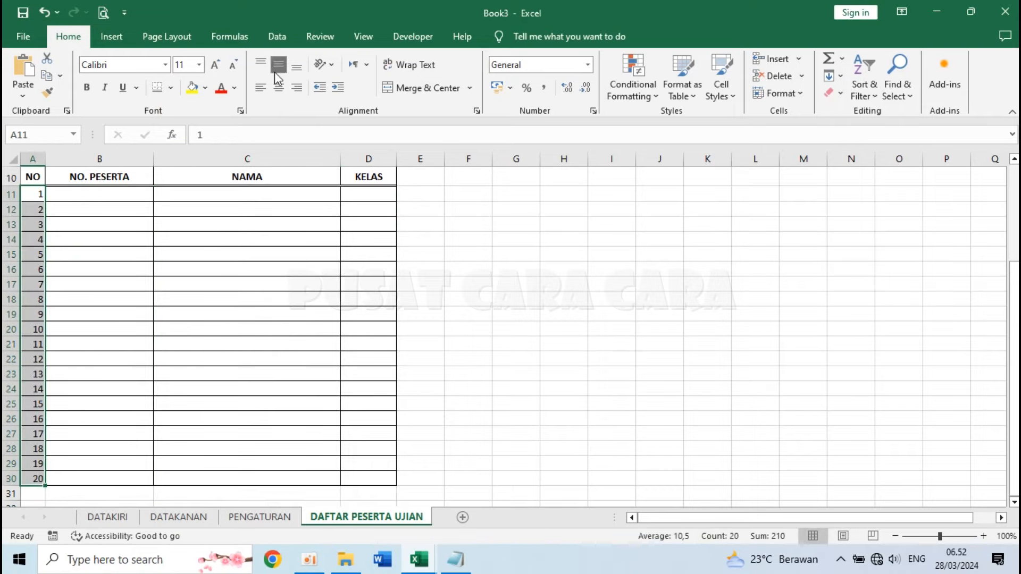
click(279, 89)
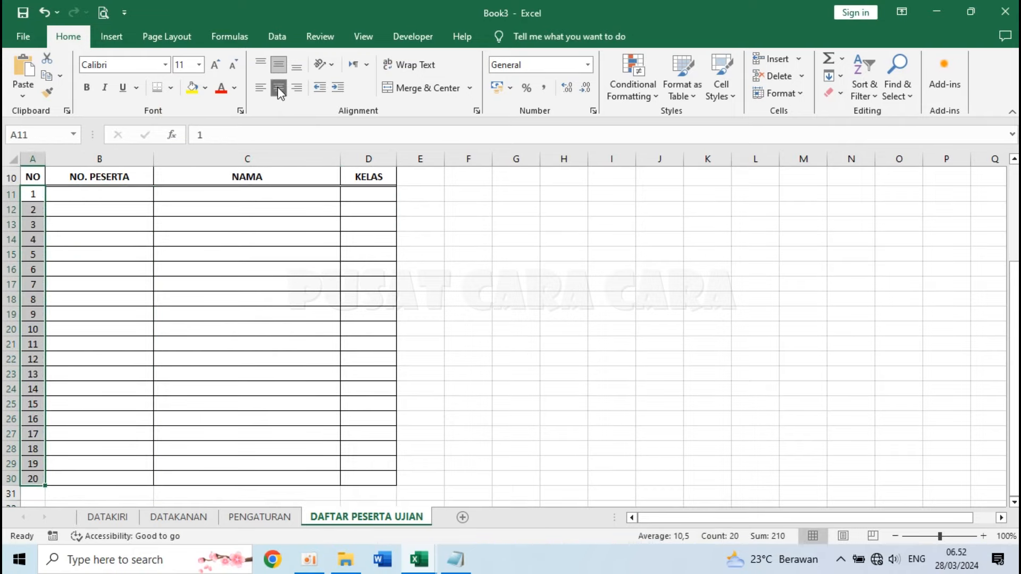
click(196, 420)
- Fill the heading cells A10 to D10 with a light gray shade
scroll(195, 419, up, 1)
drag(34, 221, 357, 222)
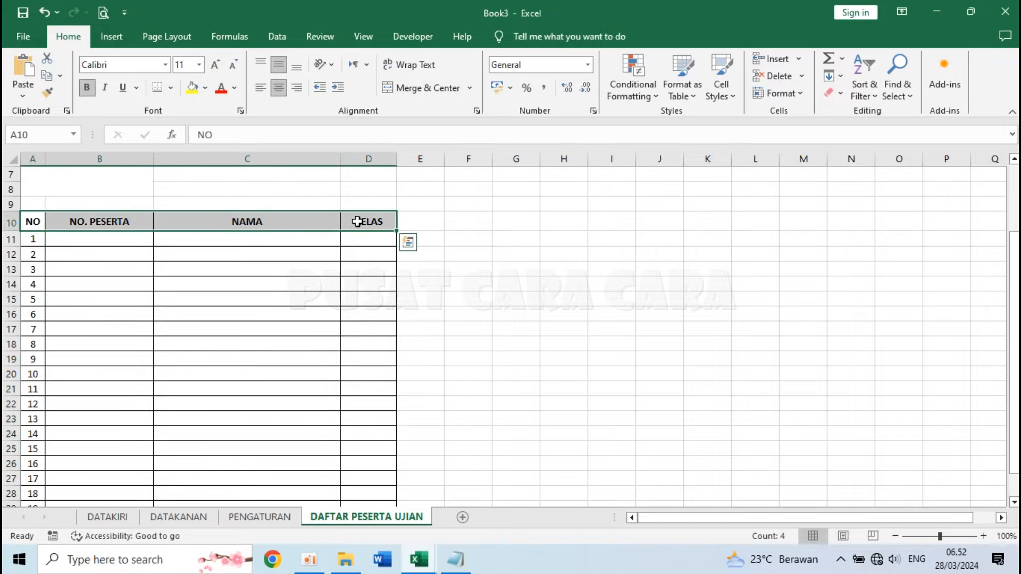
click(205, 88)
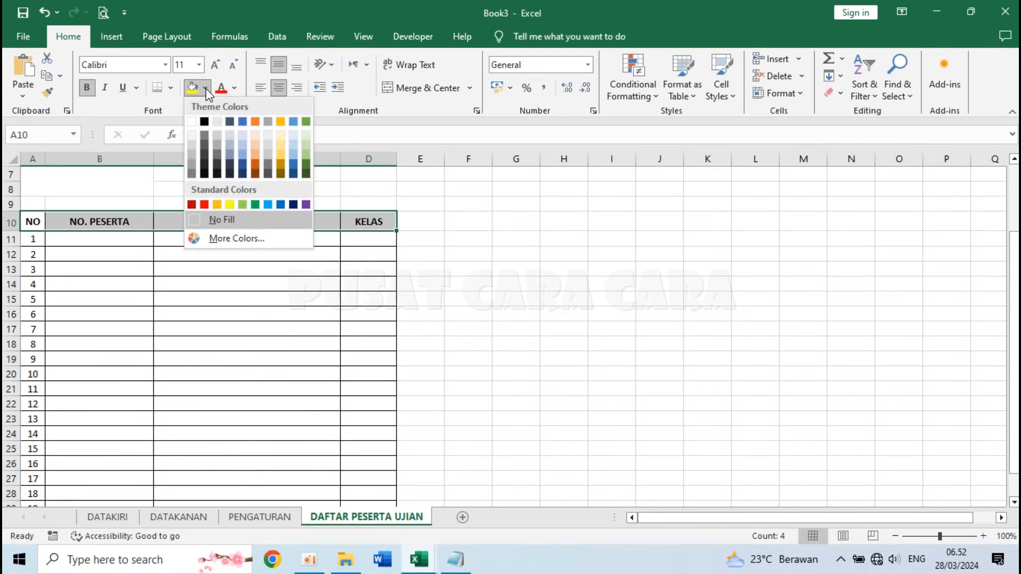
click(192, 149)
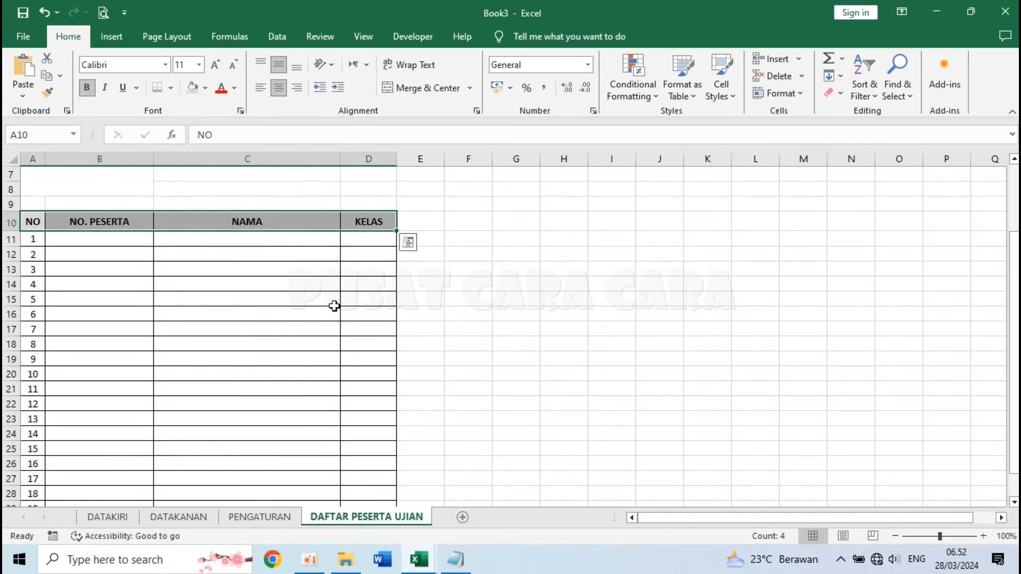
click(335, 311)
scroll(337, 310, up, 2)
click(446, 283)
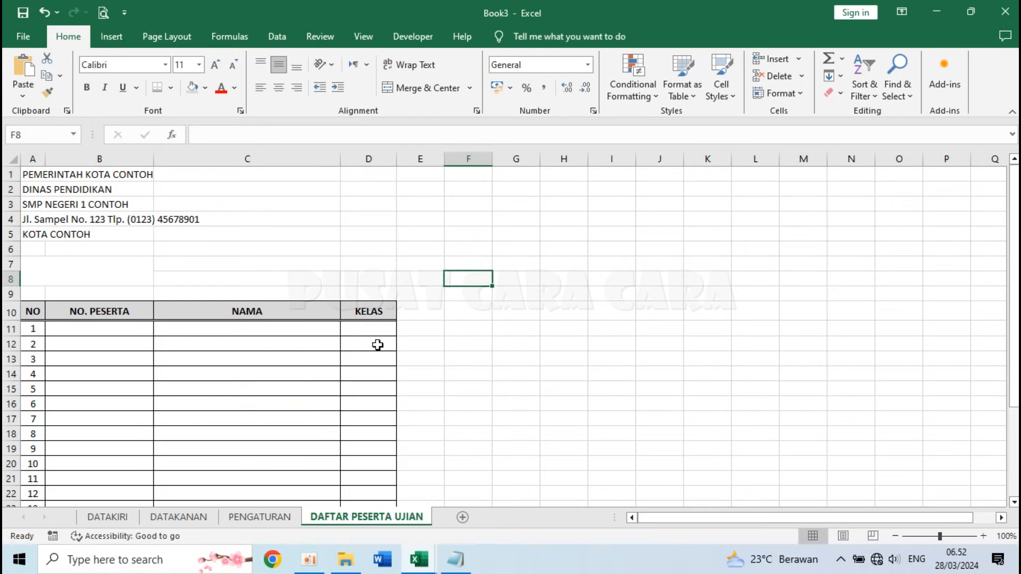
click(236, 304)
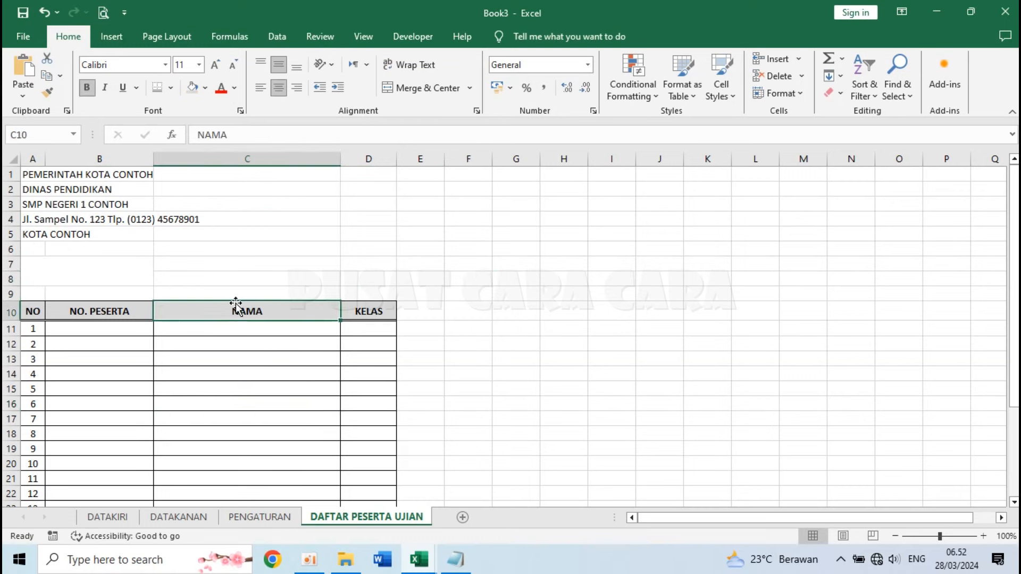
click(237, 351)
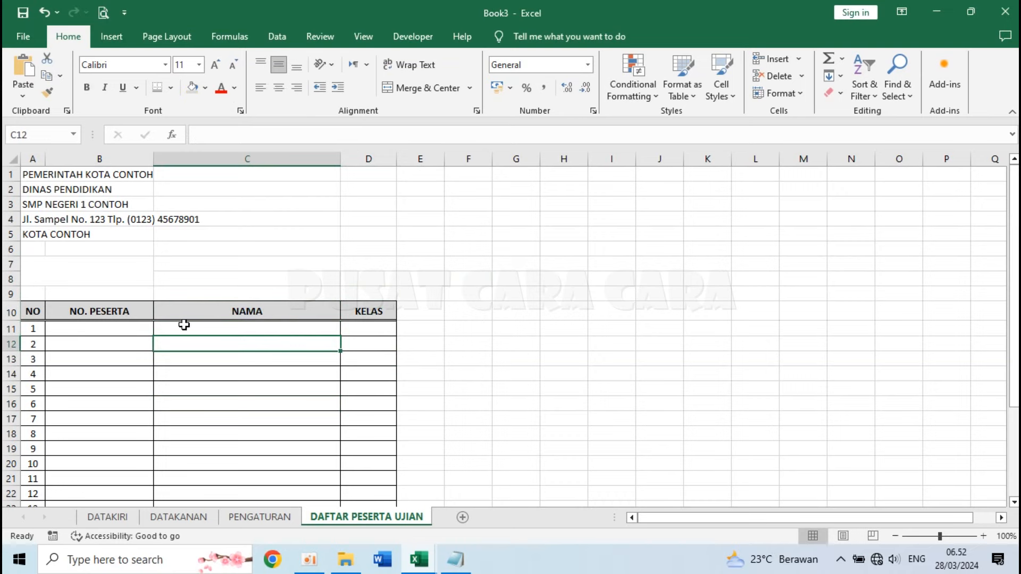
- Copy columns A to D with the whole participant table and paste them starting at column F
click(34, 159)
drag(75, 134, 360, 152)
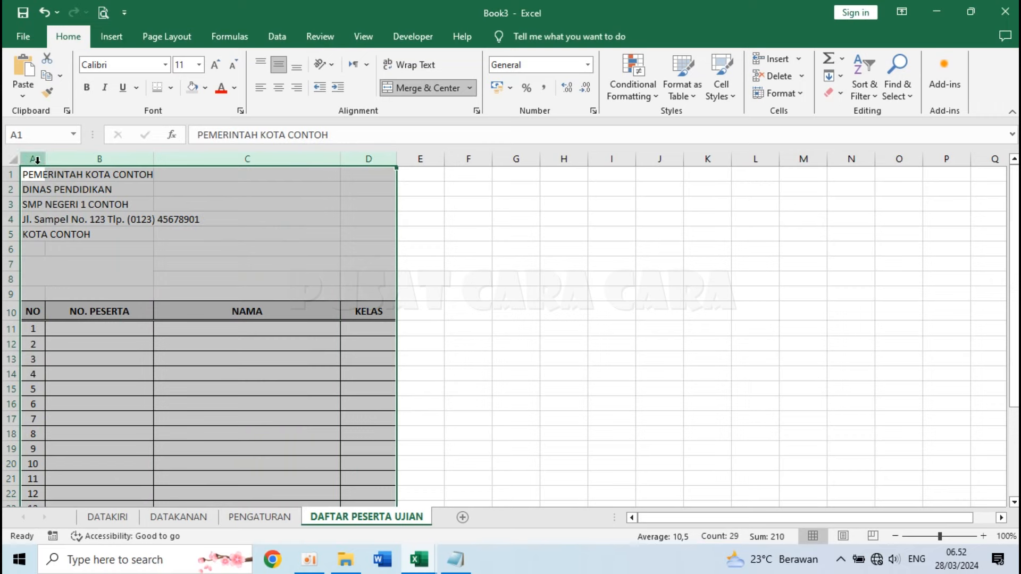
key(ctrl+c)
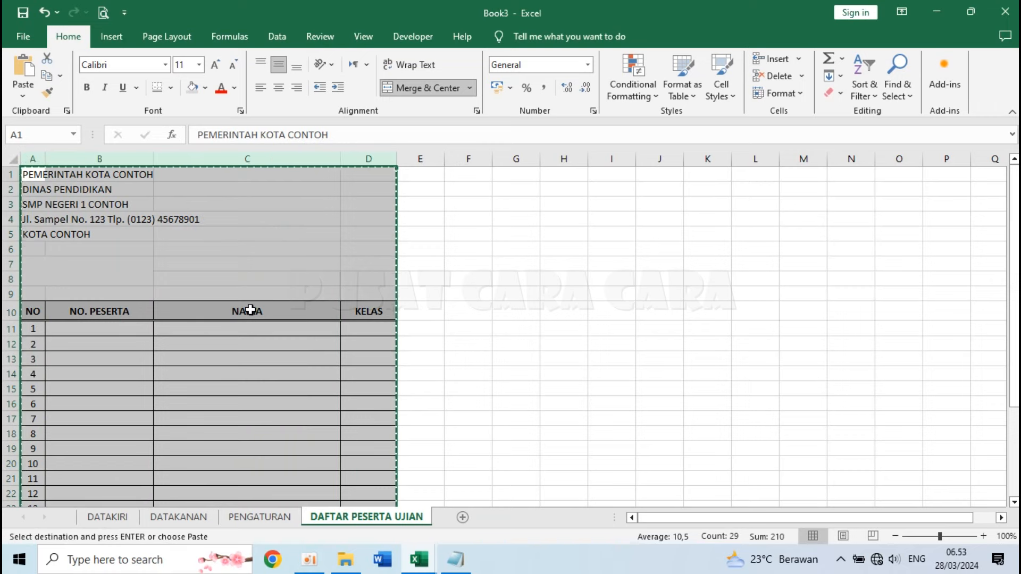
click(468, 158)
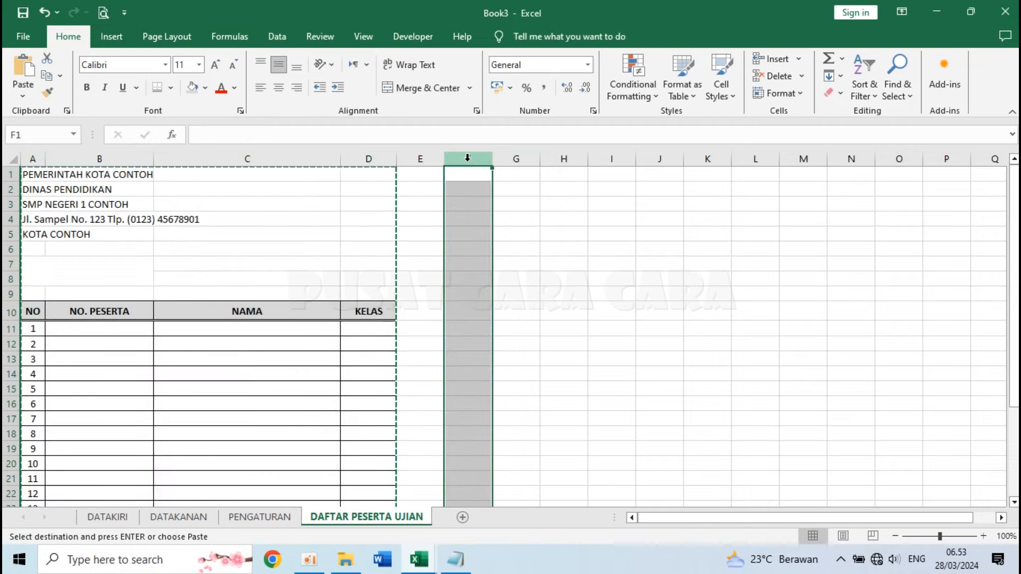
key(ctrl+v)
click(583, 375)
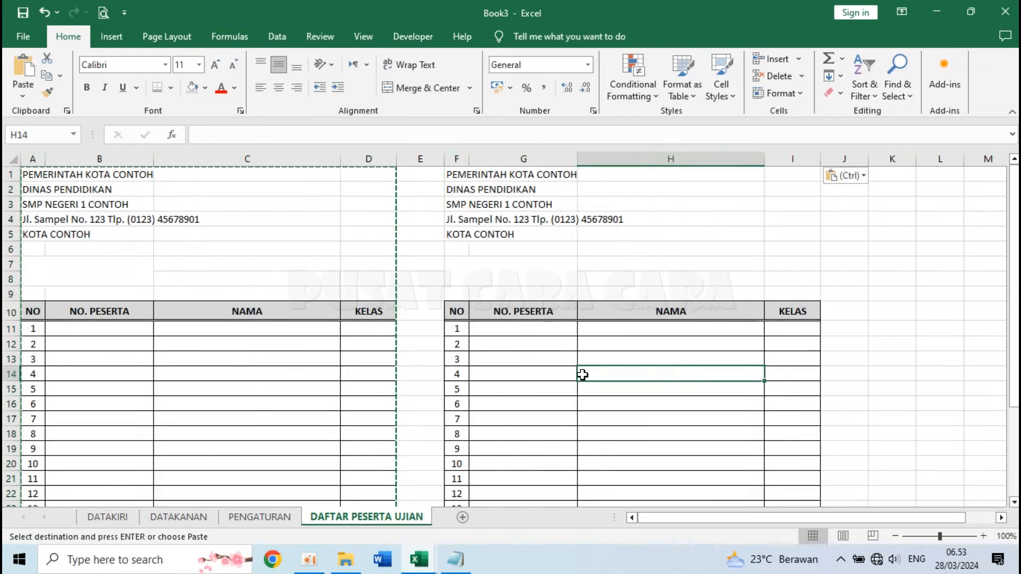
- Delete the school letterhead text from cells F1 to G5 above the copied table
click(460, 177)
mouse_move(460, 177)
mouse_down()
mouse_move(526, 205)
mouse_move(522, 230)
mouse_move(499, 238)
mouse_up()
key(Delete)
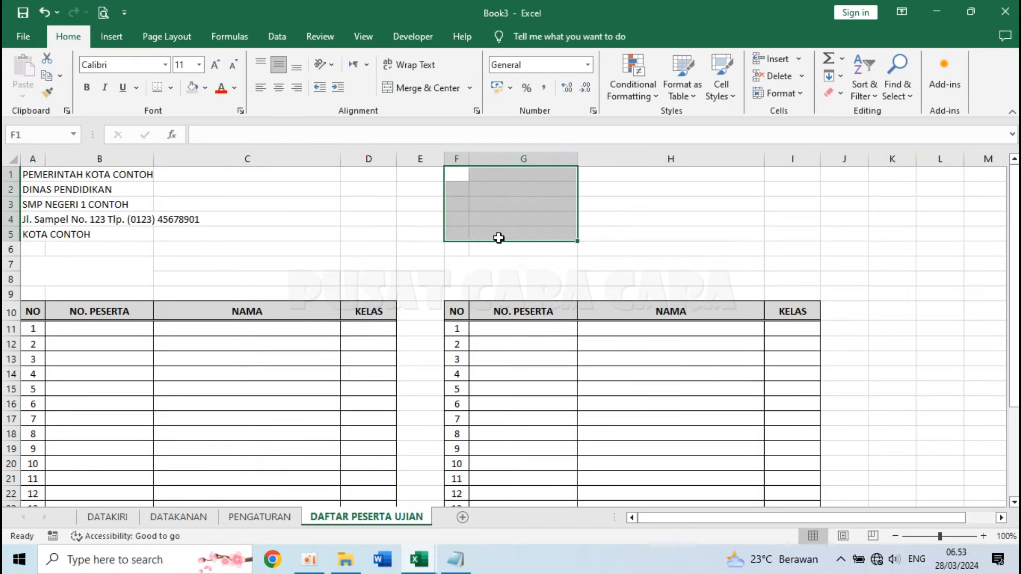
click(471, 270)
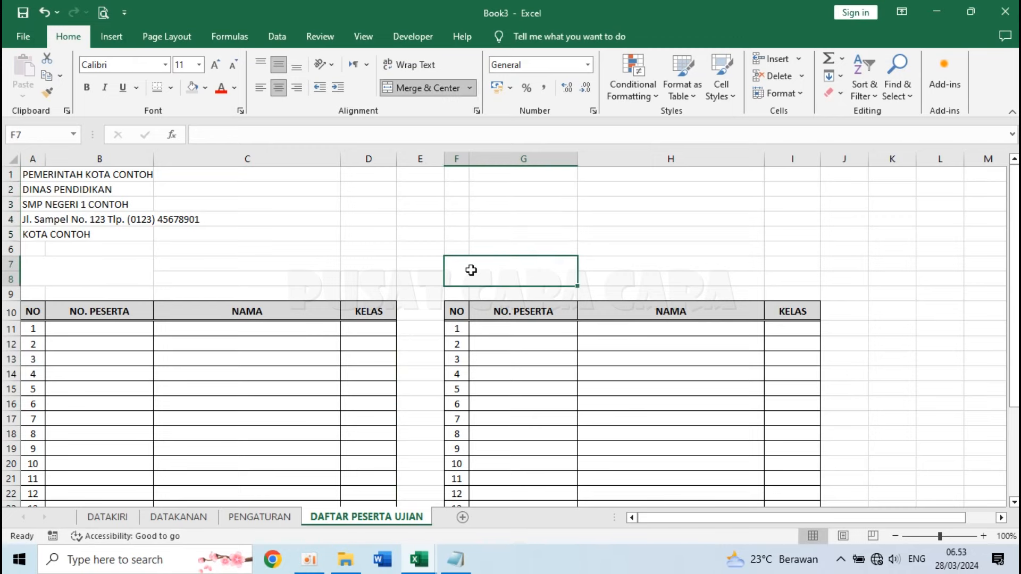
- Unmerge the empty merged block F7 to G8 above the second participant table
click(416, 91)
click(563, 344)
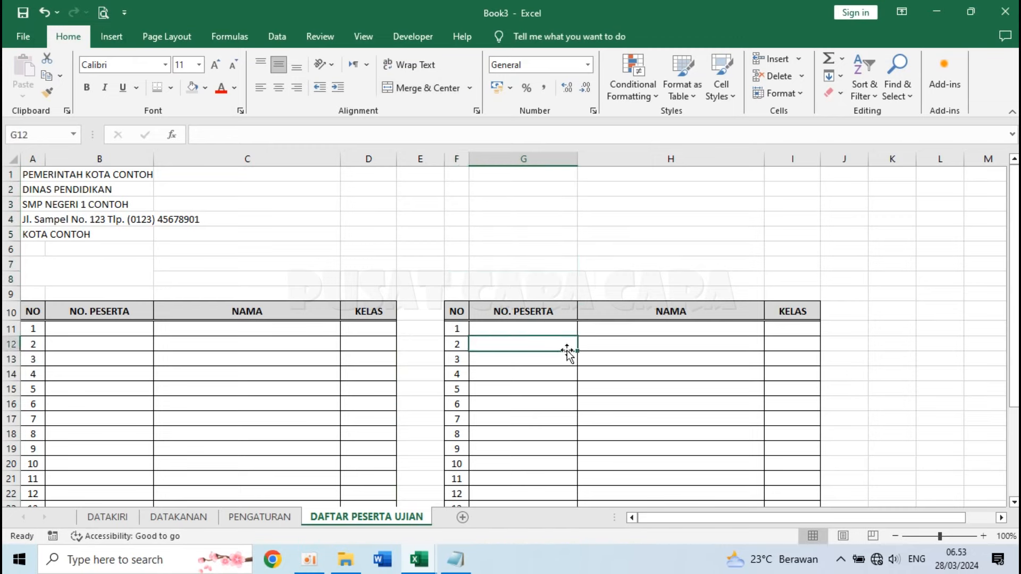
click(415, 309)
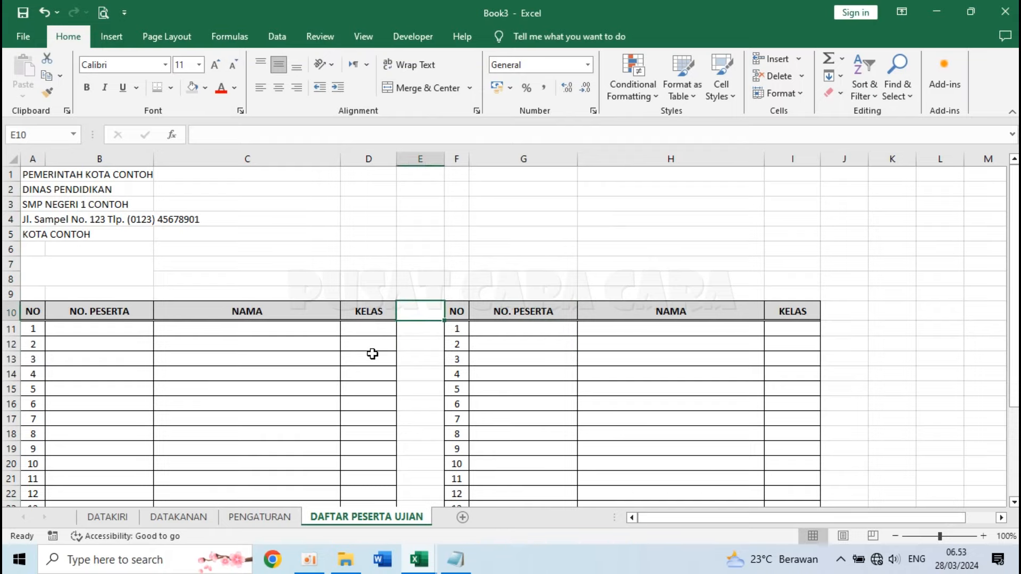
- Set the width of the spacer column E between the two tables to 4
scroll(372, 354, down, 5)
scroll(373, 354, up, 4)
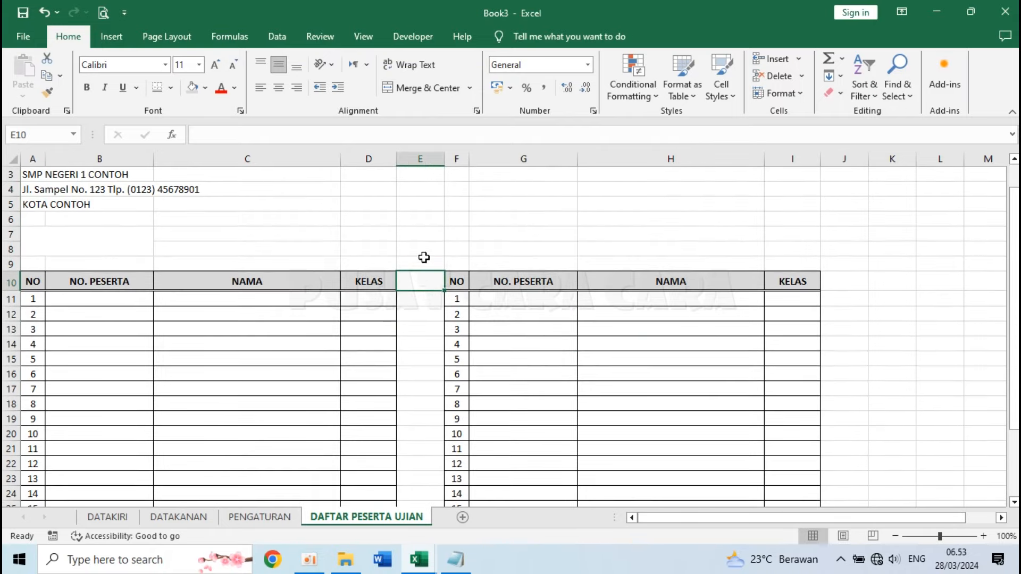
right_click(421, 154)
click(512, 365)
text(4)
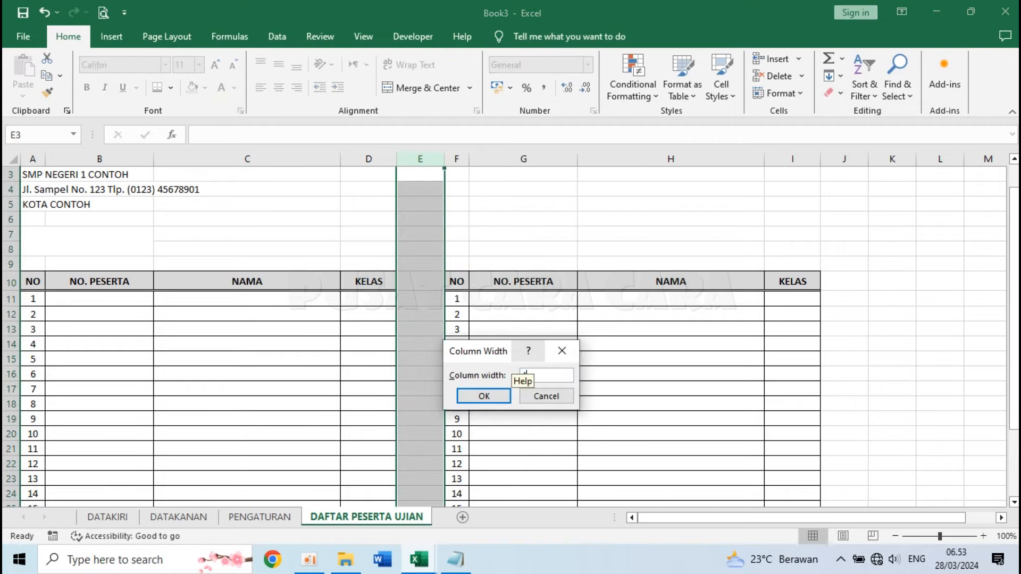
key(Return)
drag(591, 359, 592, 343)
click(487, 393)
scroll(452, 434, up, 1)
click(240, 331)
- Merge and center the first letterhead line across A1 to I1 and make it 12-point bold
drag(34, 177, 760, 167)
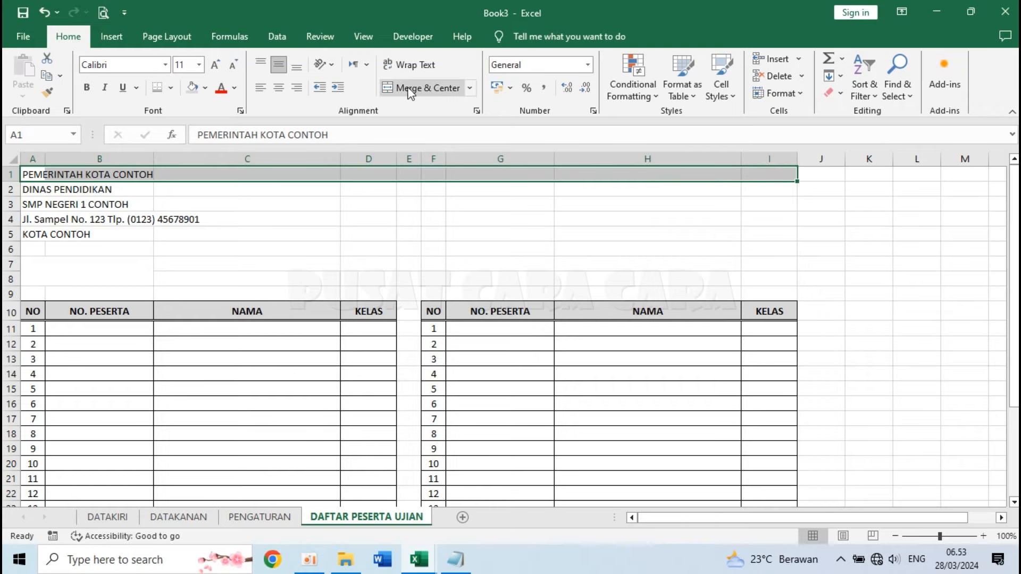
click(426, 88)
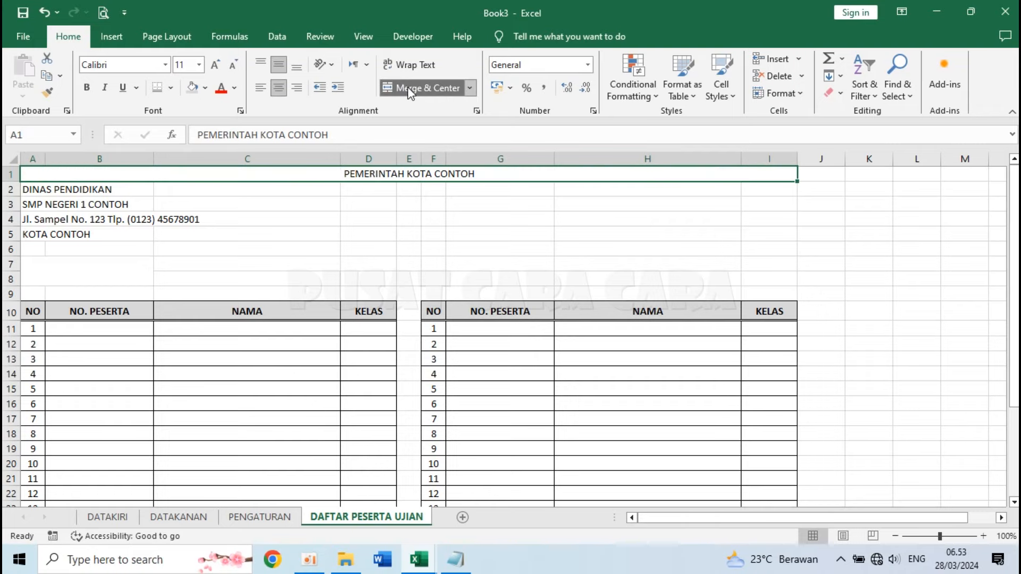
click(199, 65)
click(197, 139)
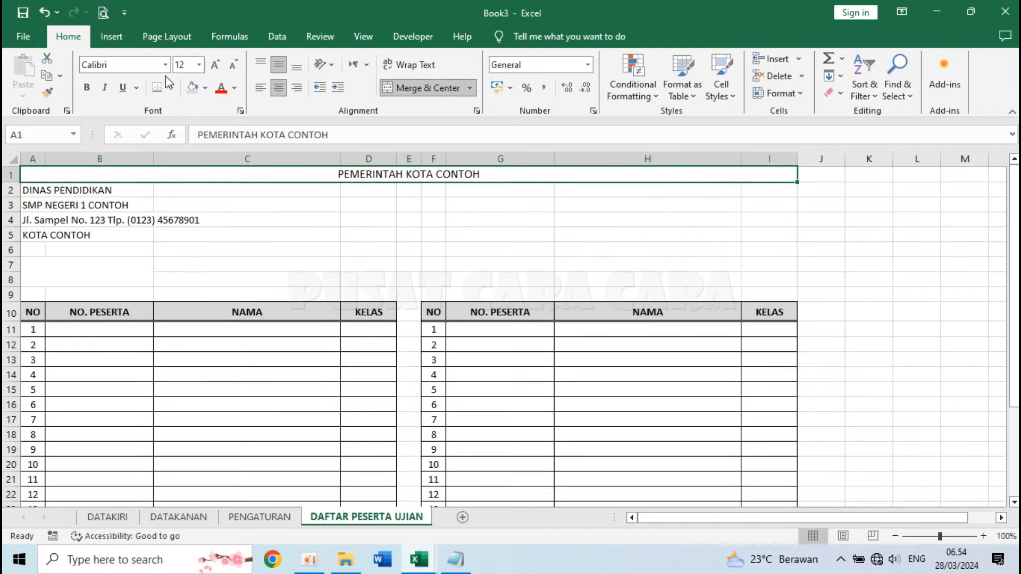
click(86, 87)
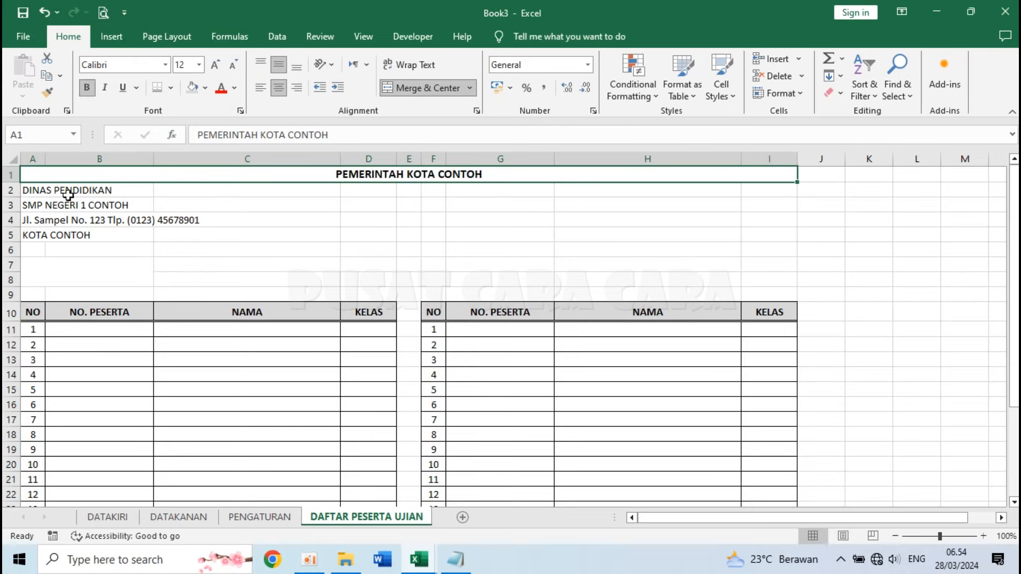
- Copy the formatting of the first letterhead line onto the letterhead lines in rows 2 to 5
click(291, 186)
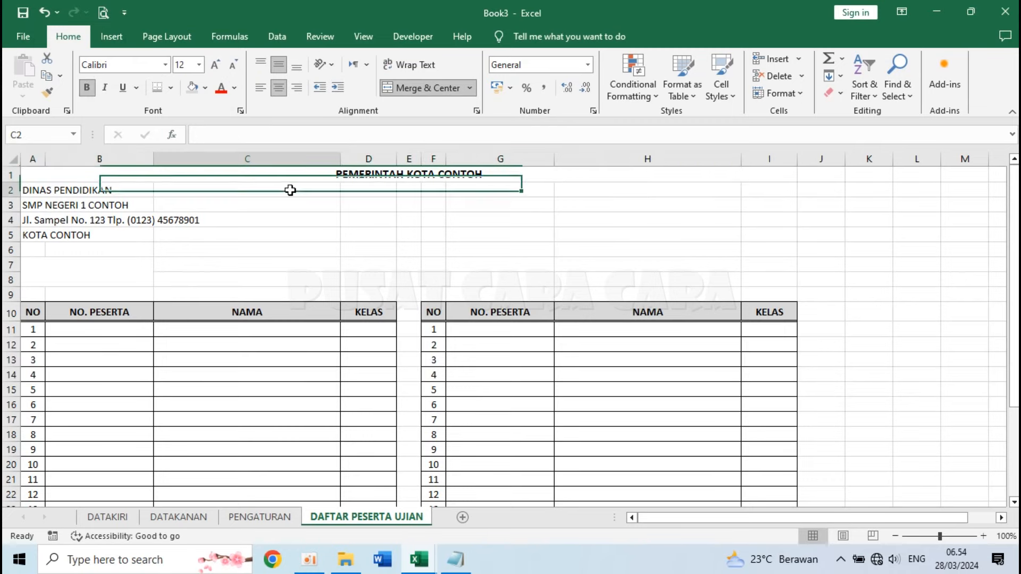
click(294, 175)
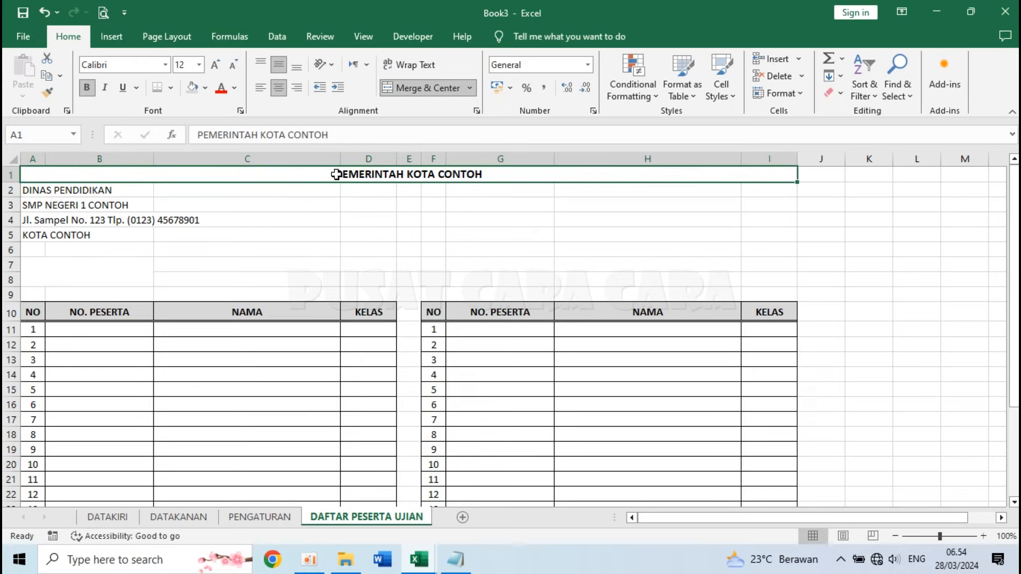
click(50, 94)
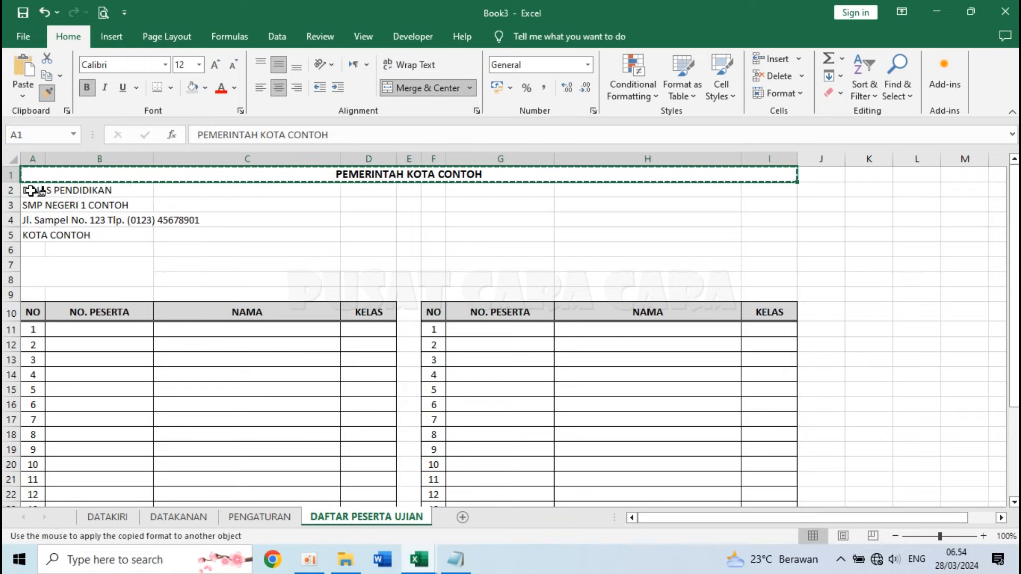
click(31, 190)
click(49, 95)
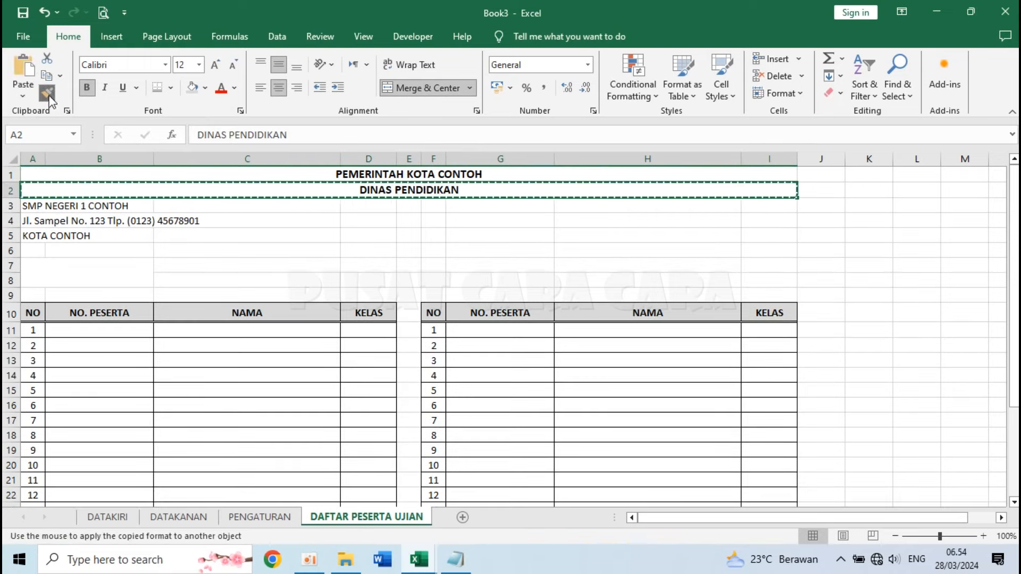
click(35, 206)
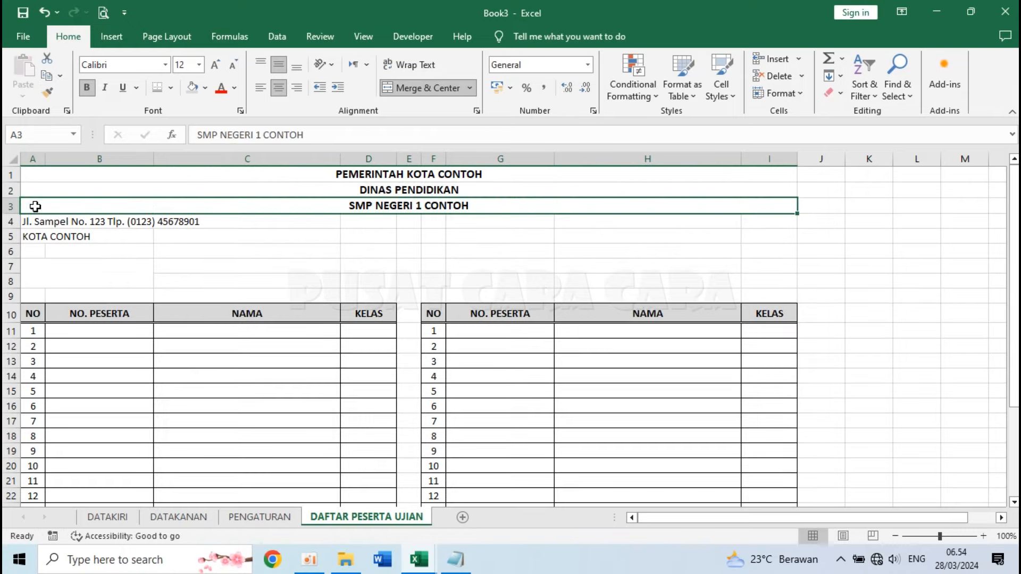
click(47, 93)
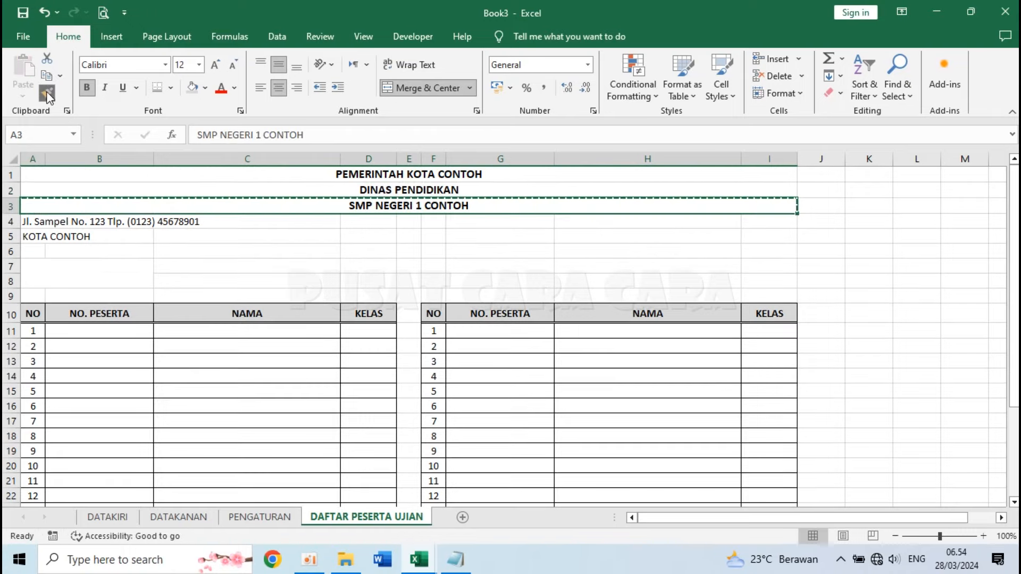
click(30, 220)
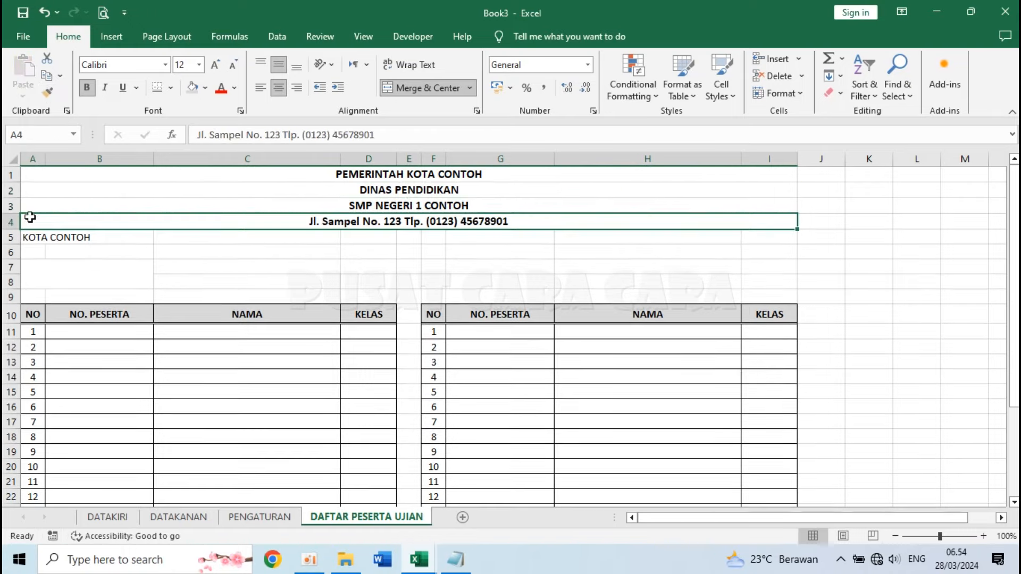
click(48, 93)
click(33, 236)
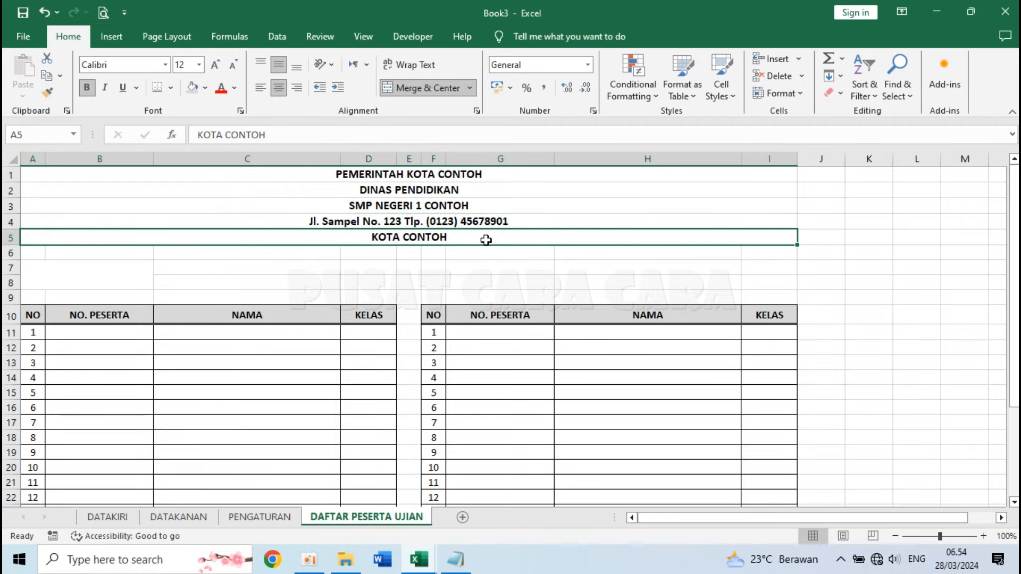
- Set the font size of the school name SMP NEGERI 1 CONTOH in row 3 to 24
click(373, 207)
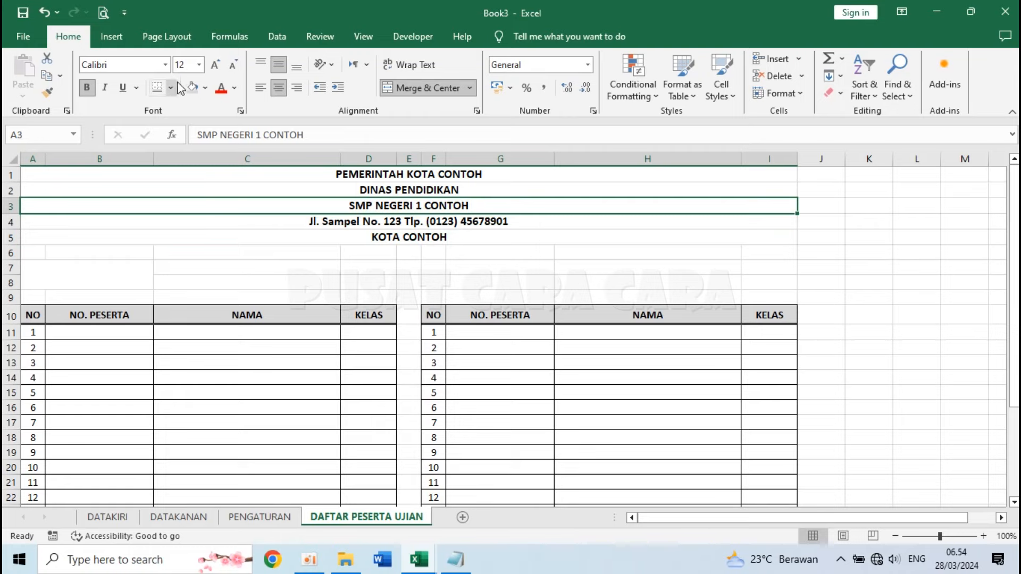
click(199, 65)
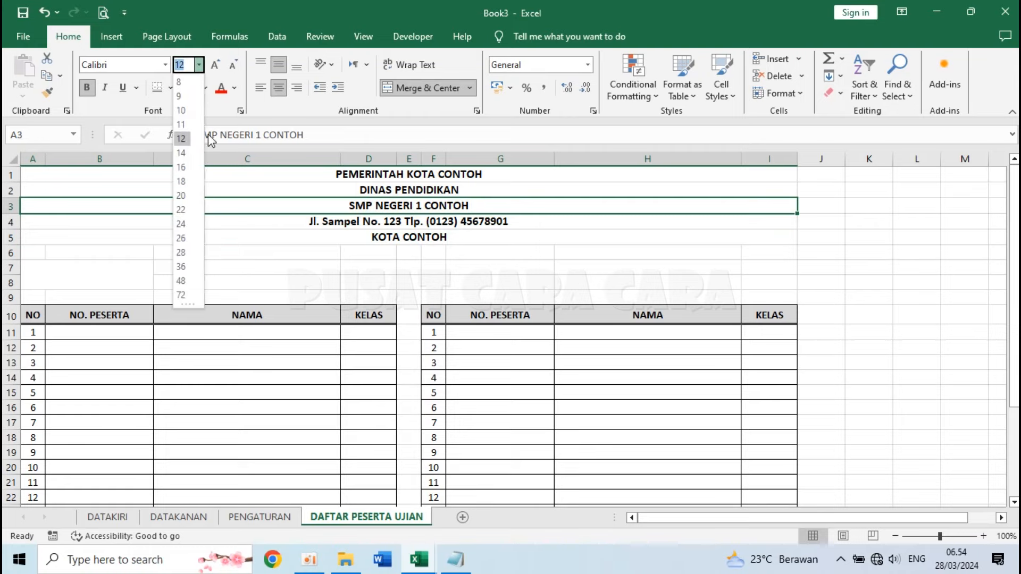
click(186, 223)
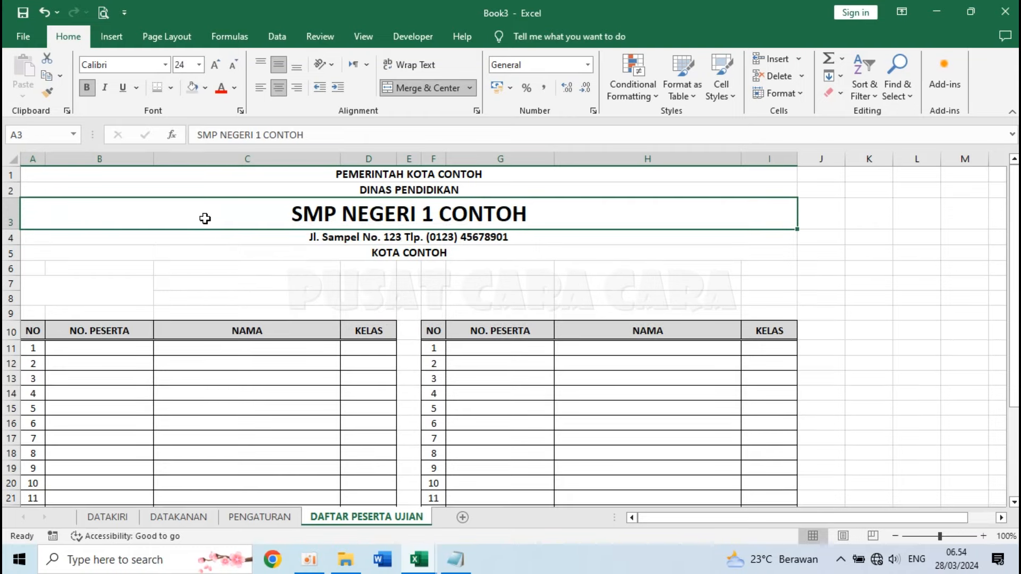
- Remove the bold formatting from the school address line in row 4
click(352, 238)
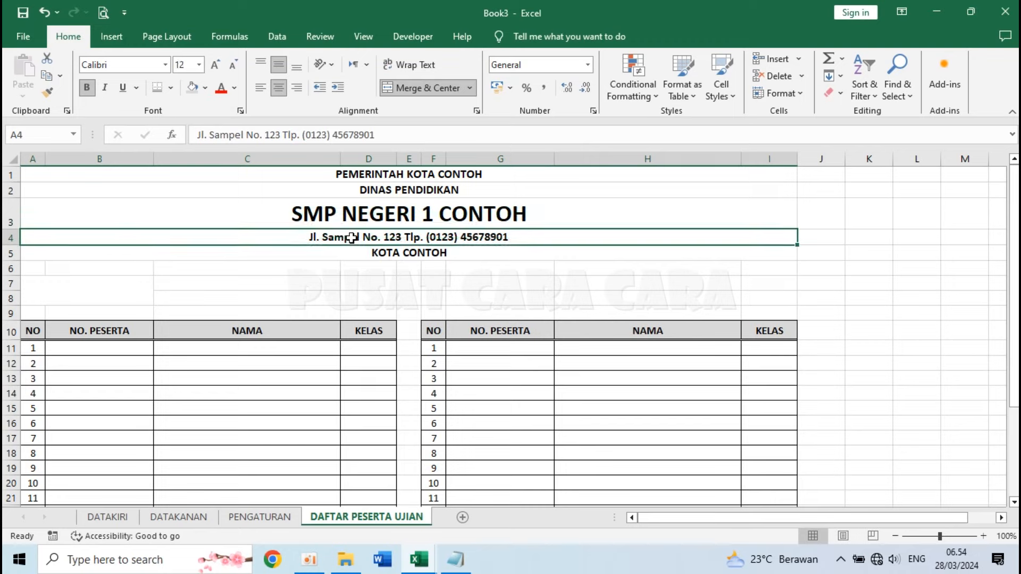
click(87, 87)
click(493, 297)
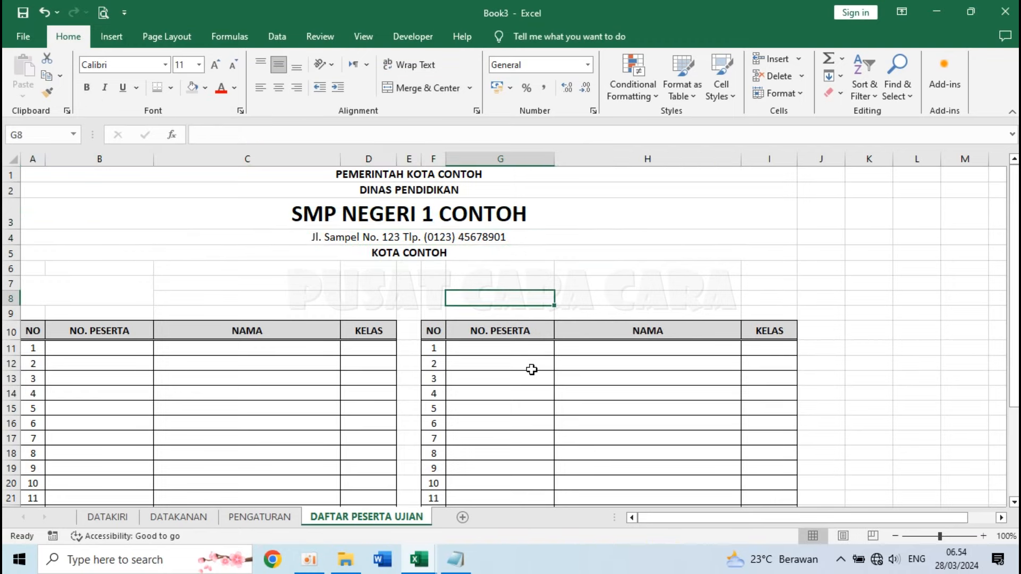
click(320, 242)
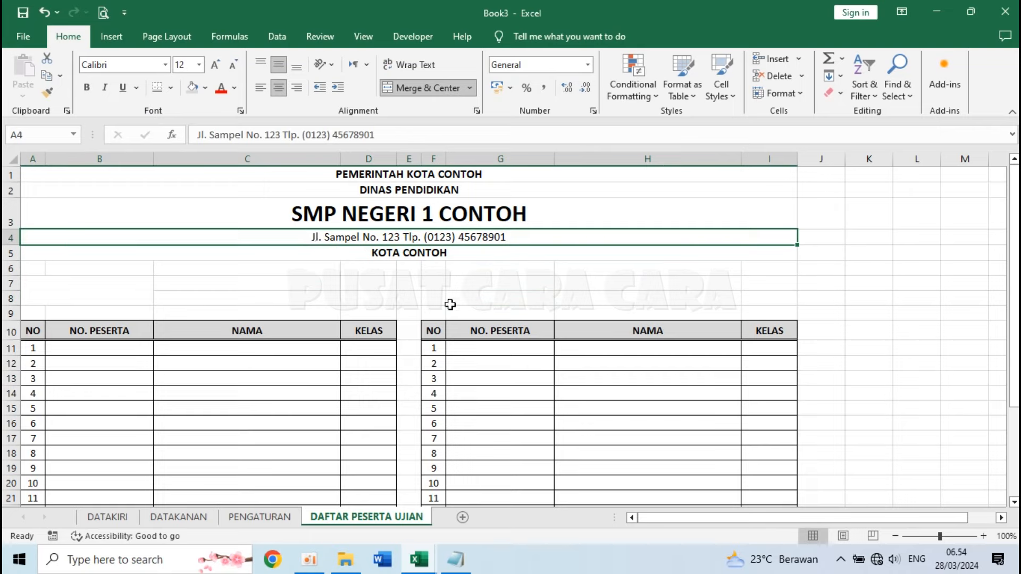
click(462, 345)
- Add a thick bottom border under the KOTA CONTOH line in row 5
click(374, 255)
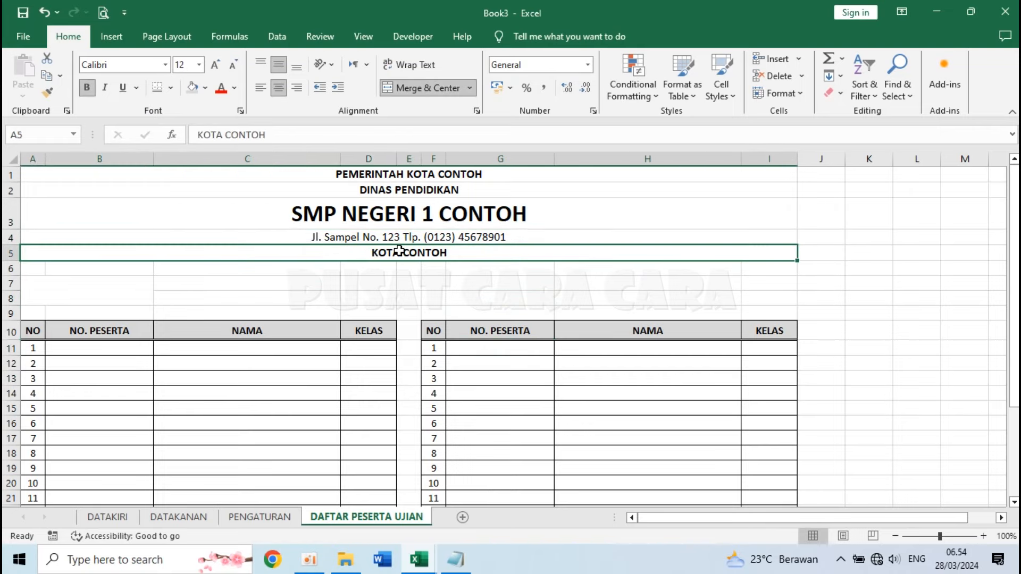
click(174, 89)
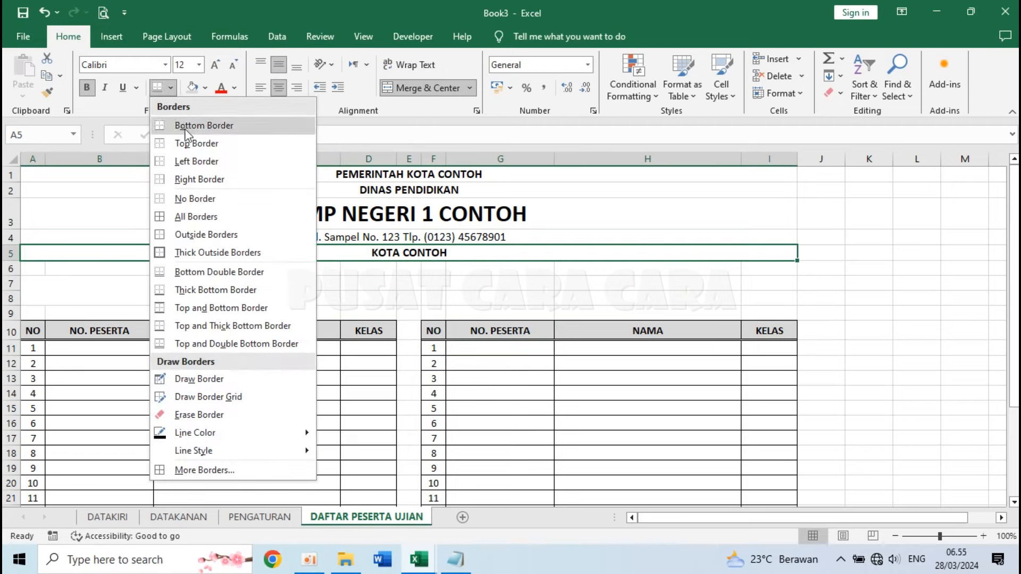
click(220, 290)
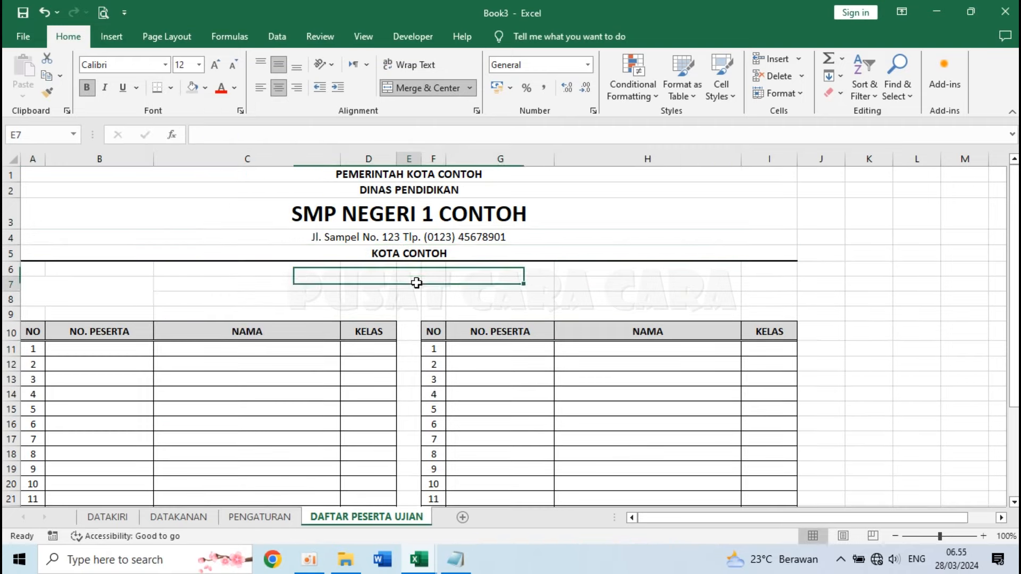
click(417, 282)
click(508, 407)
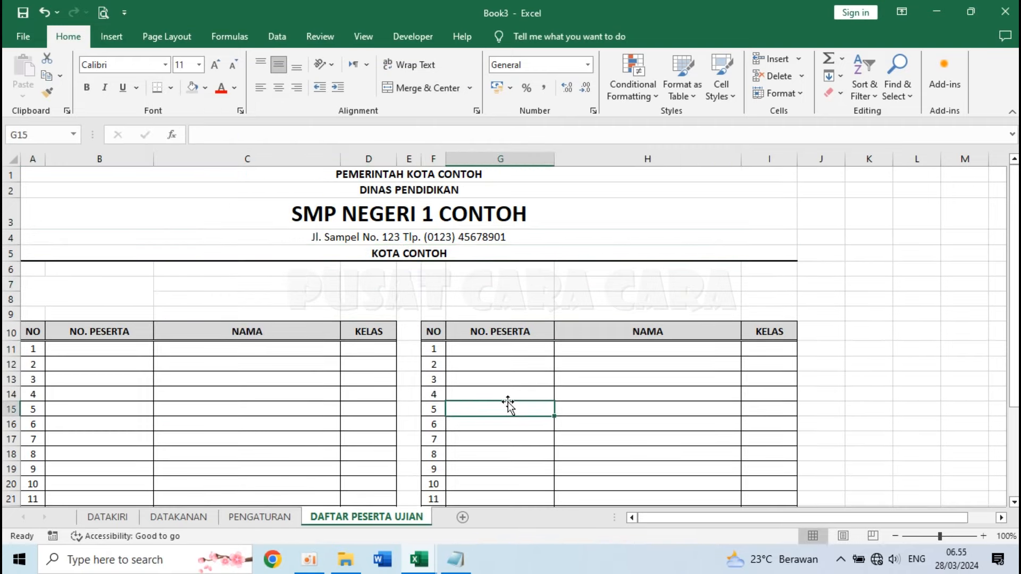
- Insert the picture "001 - Tutwuri Handayani" from the Logo folder in Pictures, starting at cell A2
click(197, 218)
click(89, 186)
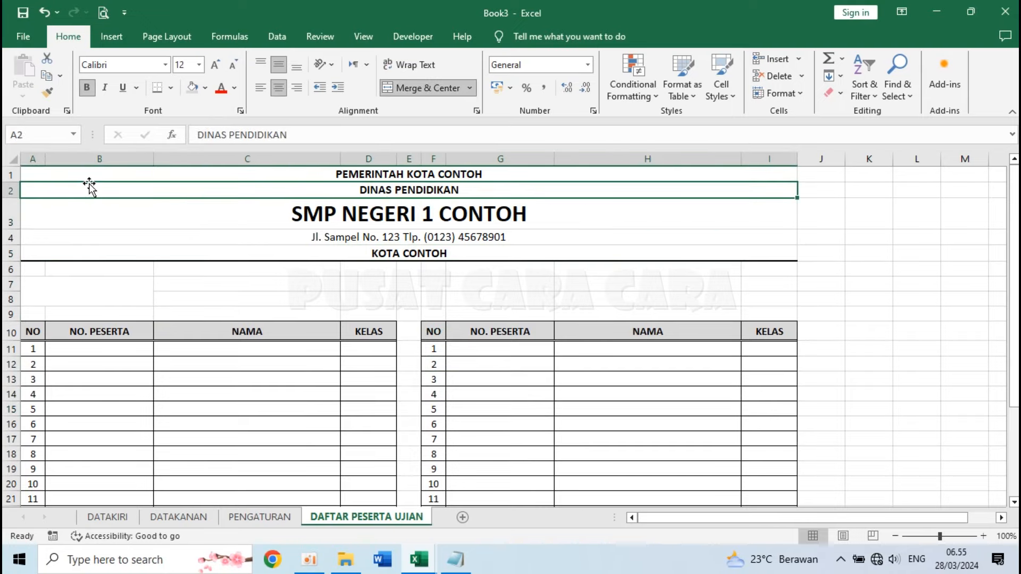
click(110, 36)
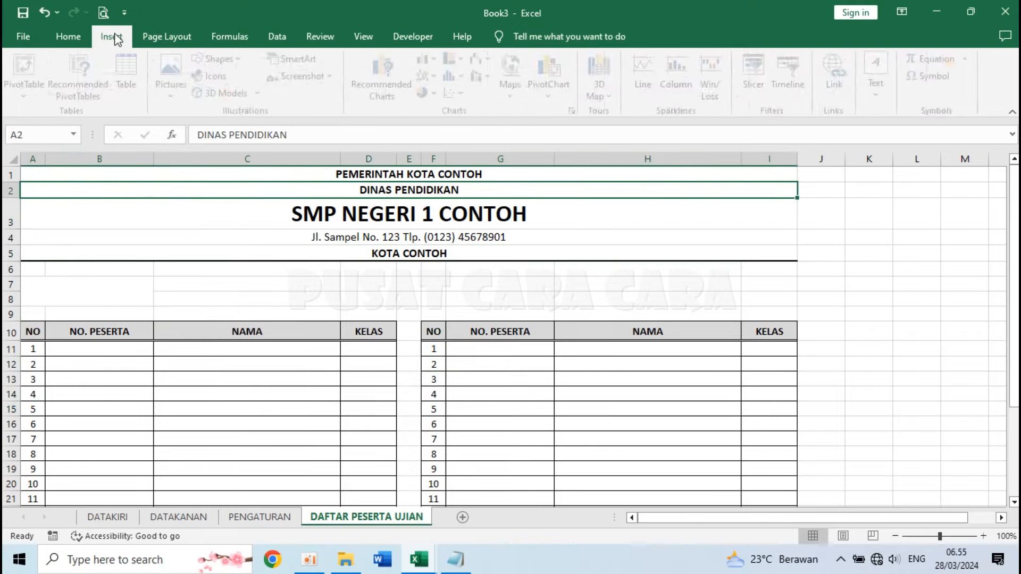
click(177, 72)
click(222, 136)
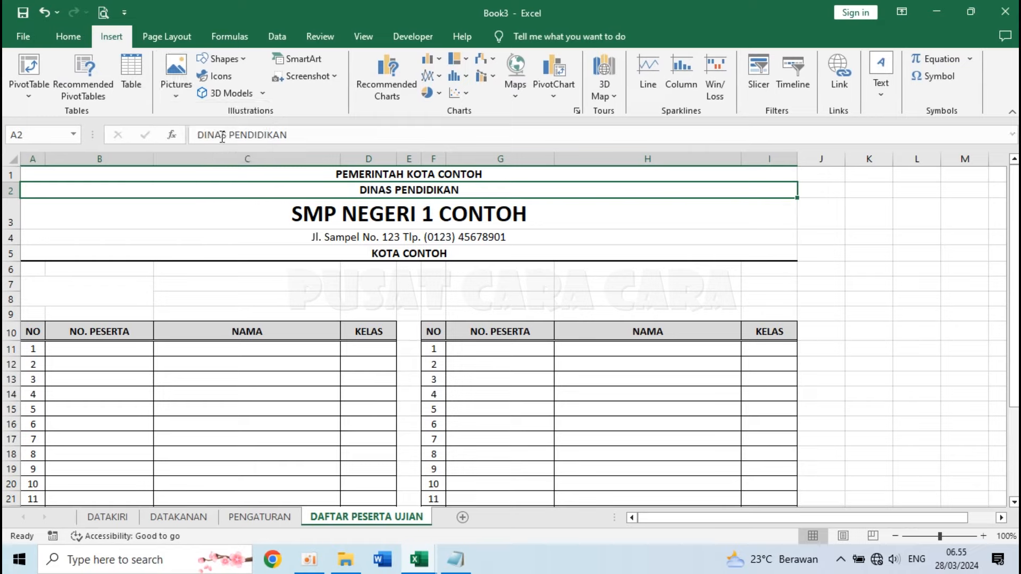
scroll(249, 202, down, 3)
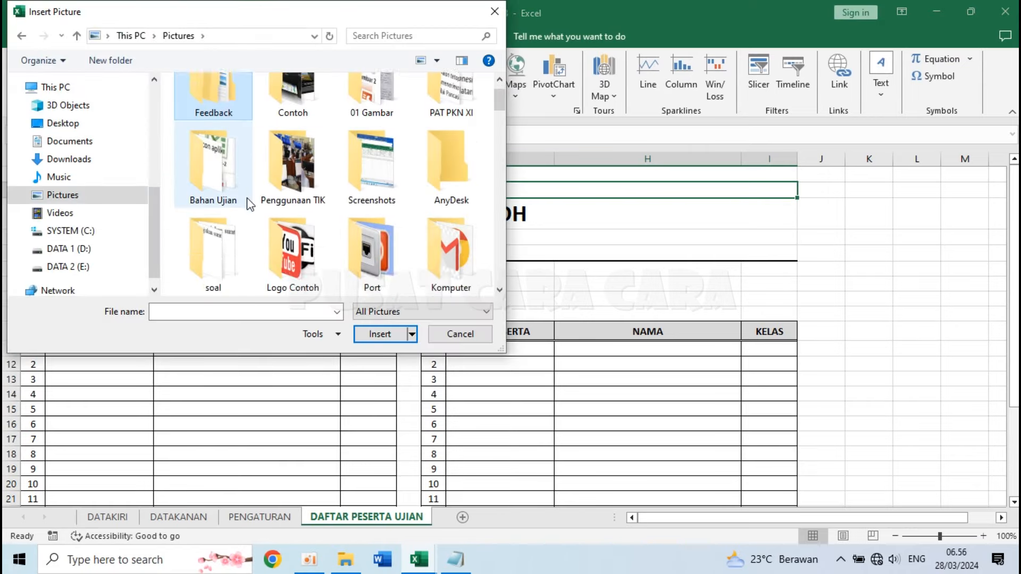
double_click(216, 260)
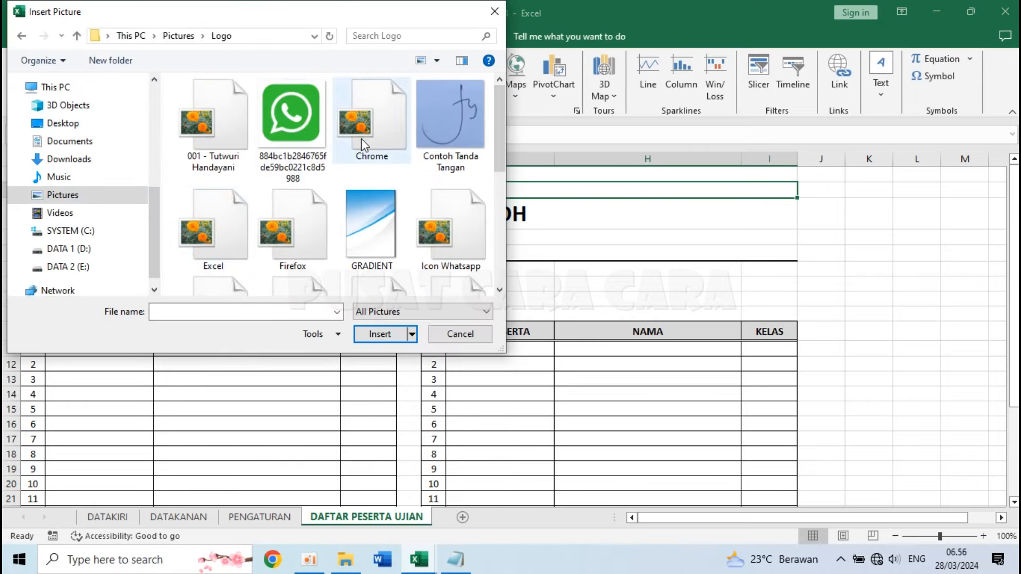
click(209, 116)
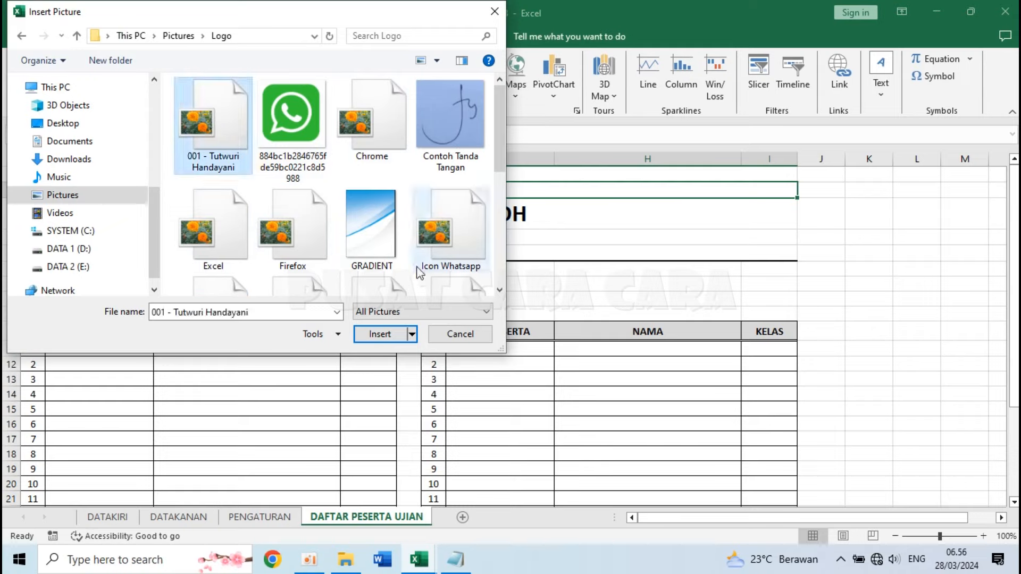
click(393, 335)
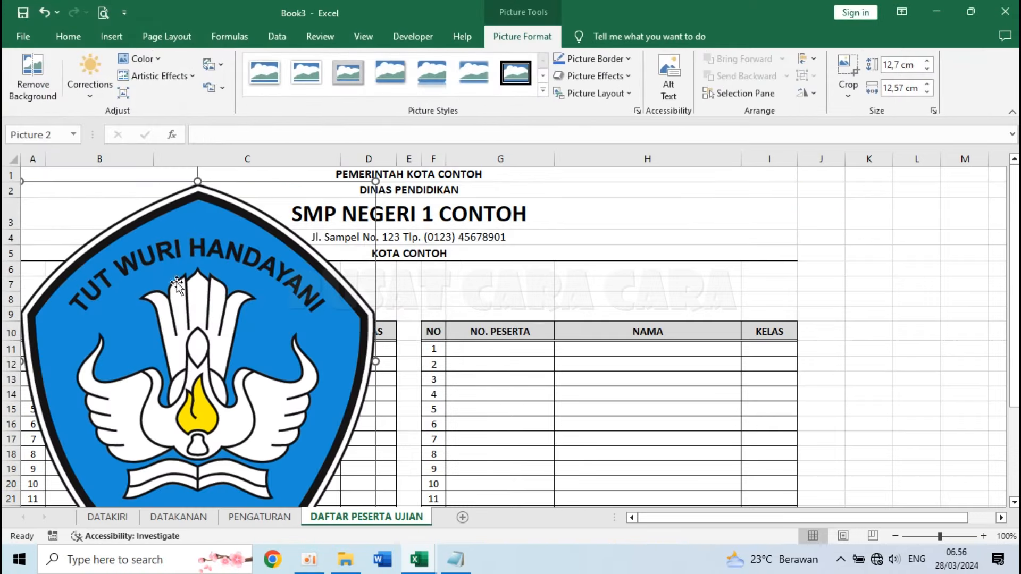
- Shrink the logo to about 2.75 cm by 2.73 cm and place it in the letterhead over columns A and B
drag(280, 305, 464, 278)
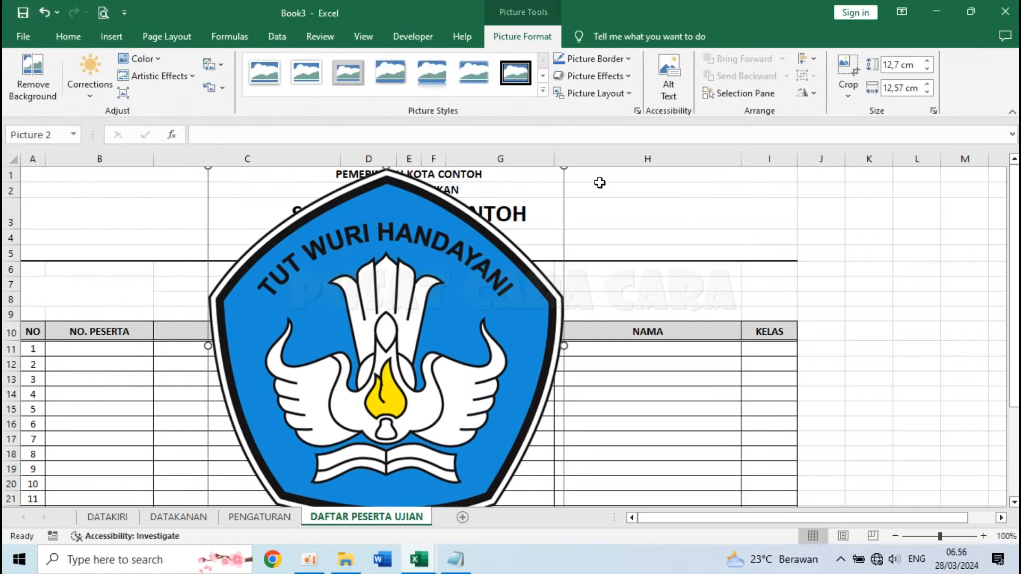
scroll(710, 375, down, 1)
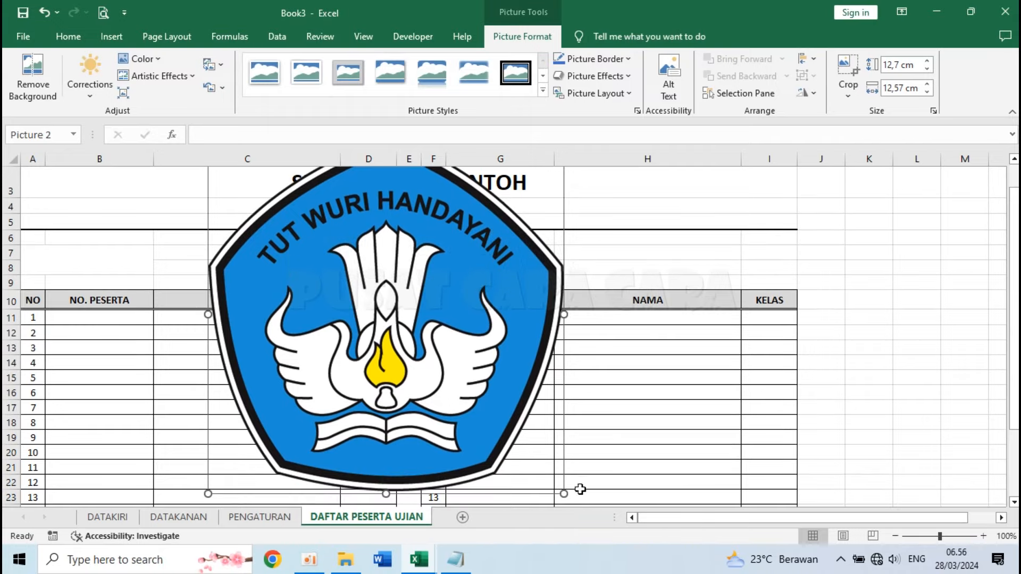
drag(564, 493, 286, 213)
scroll(289, 176, up, 1)
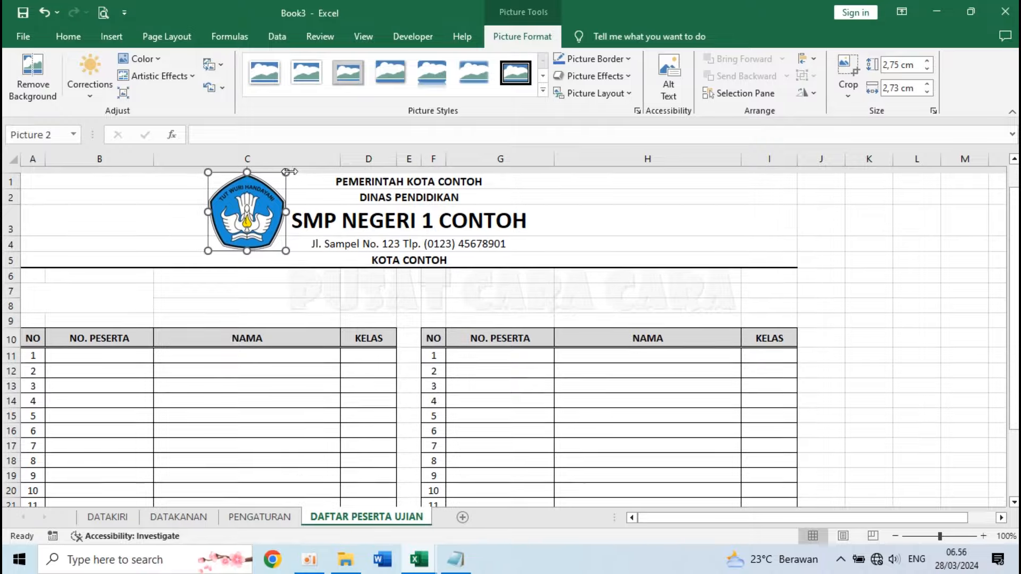
drag(248, 209, 83, 213)
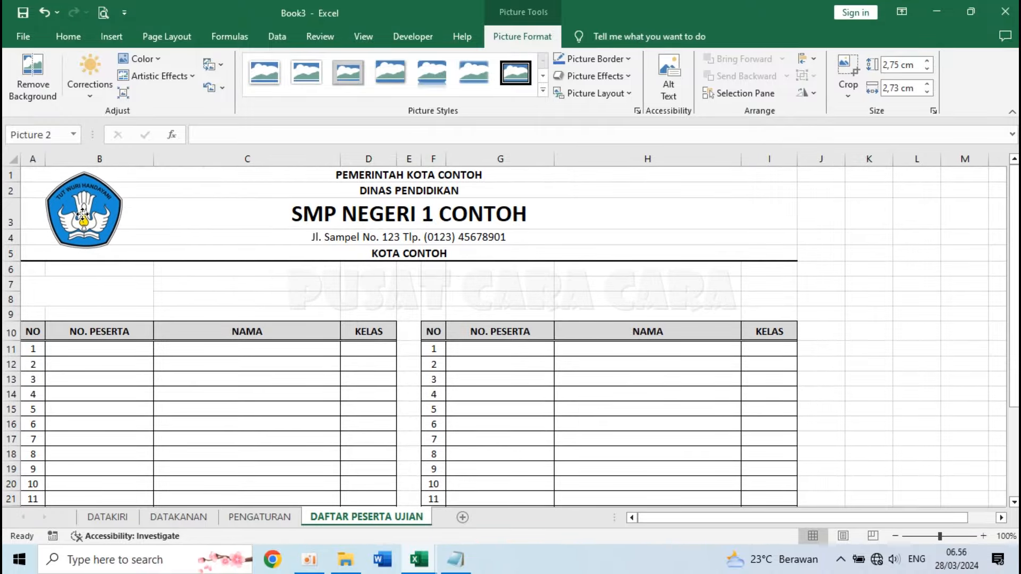
click(206, 226)
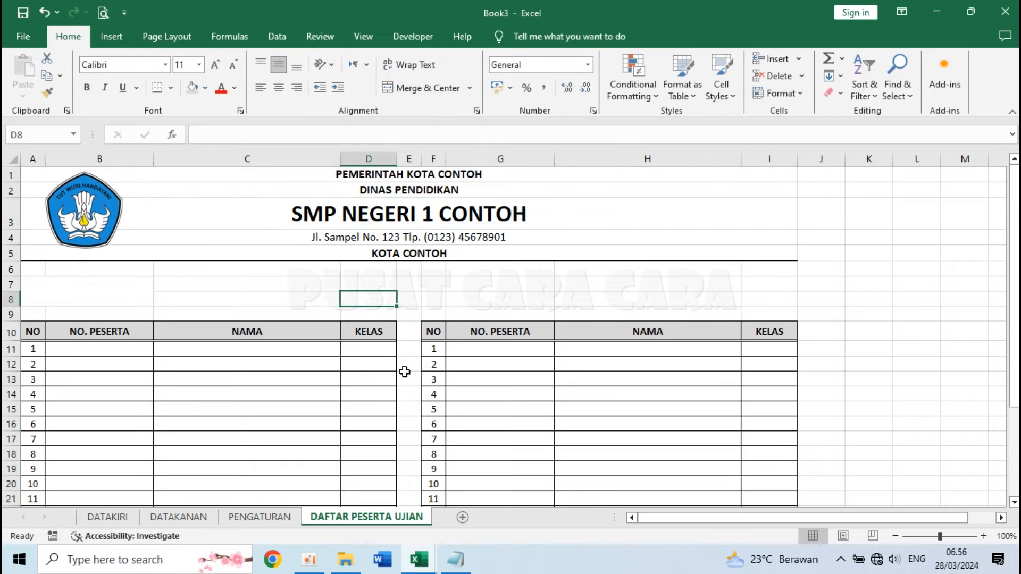
- Merge and center C7:I8 below the letterhead and enter the title DAFTAR PESERTA UJIAN
click(245, 364)
click(190, 288)
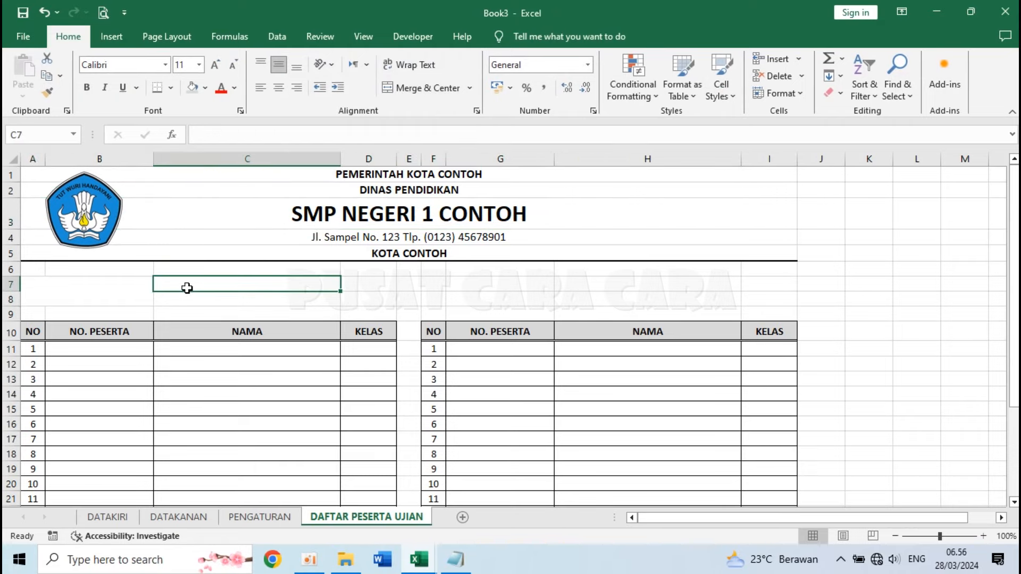
drag(188, 288, 749, 296)
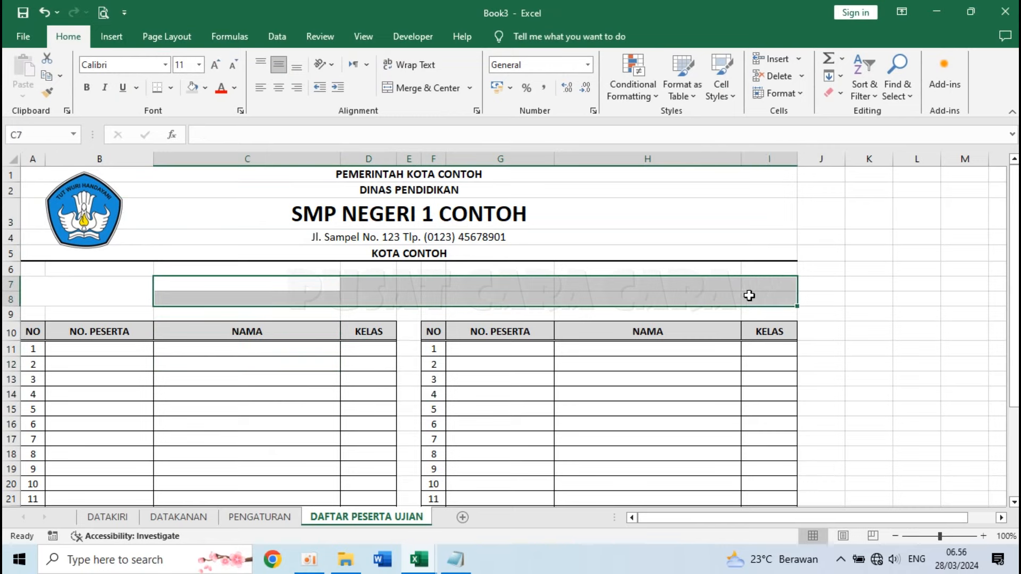
click(420, 88)
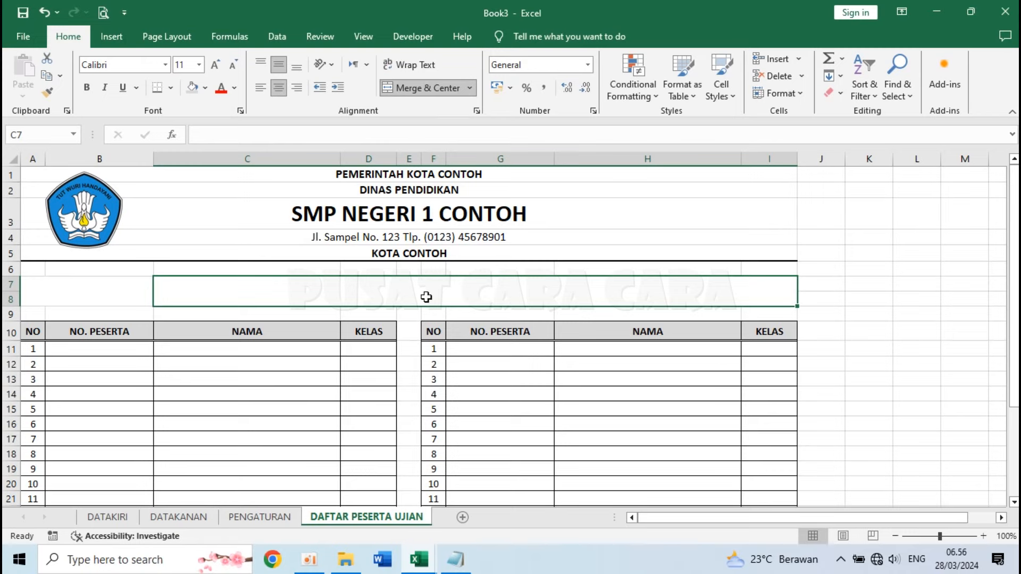
text(dAFTAR PESERTA UJIAN)
key(Return)
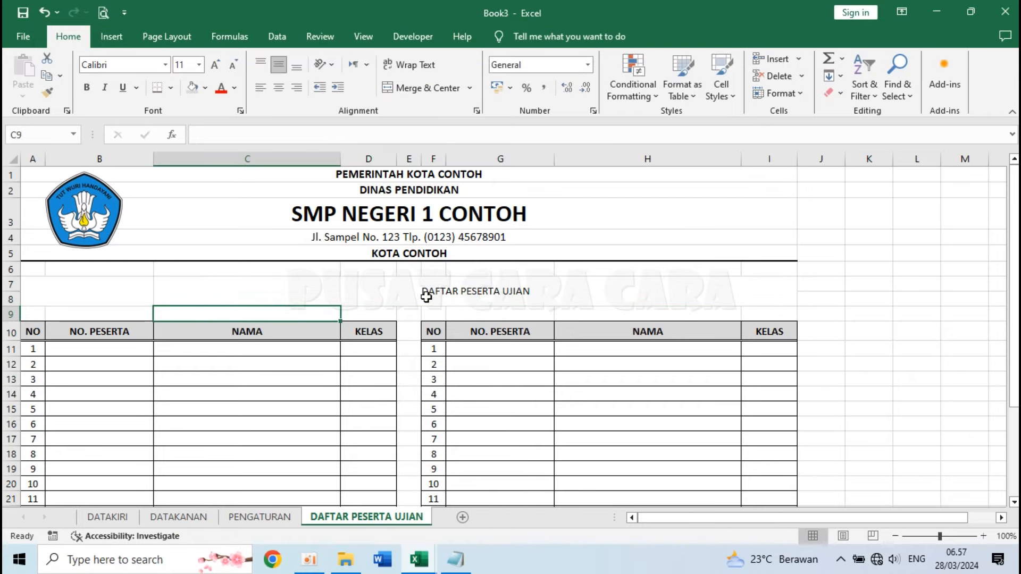
- Make the DAFTAR PESERTA UJIAN title in C7 bold with font size 14
click(467, 290)
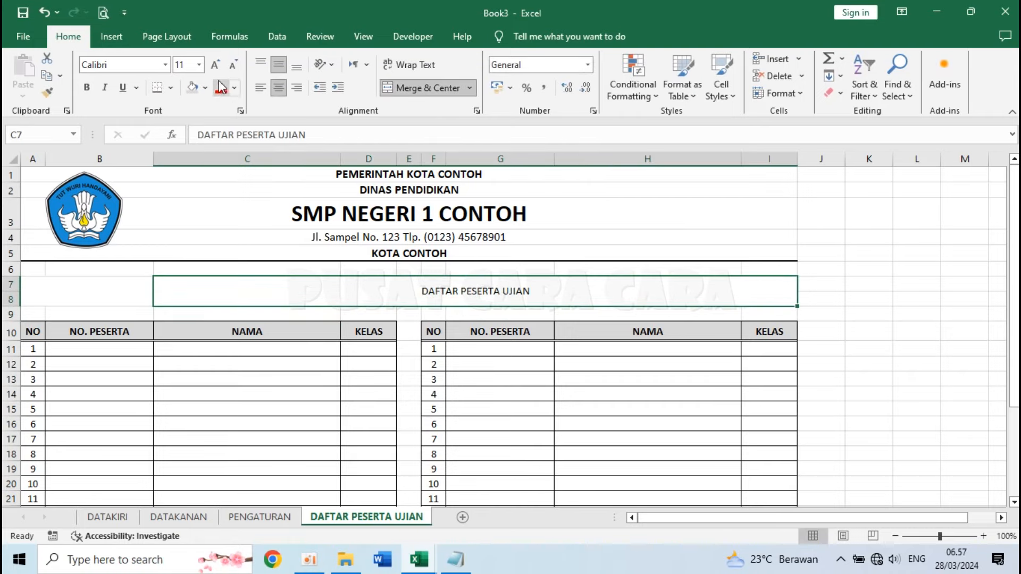
click(199, 64)
click(183, 152)
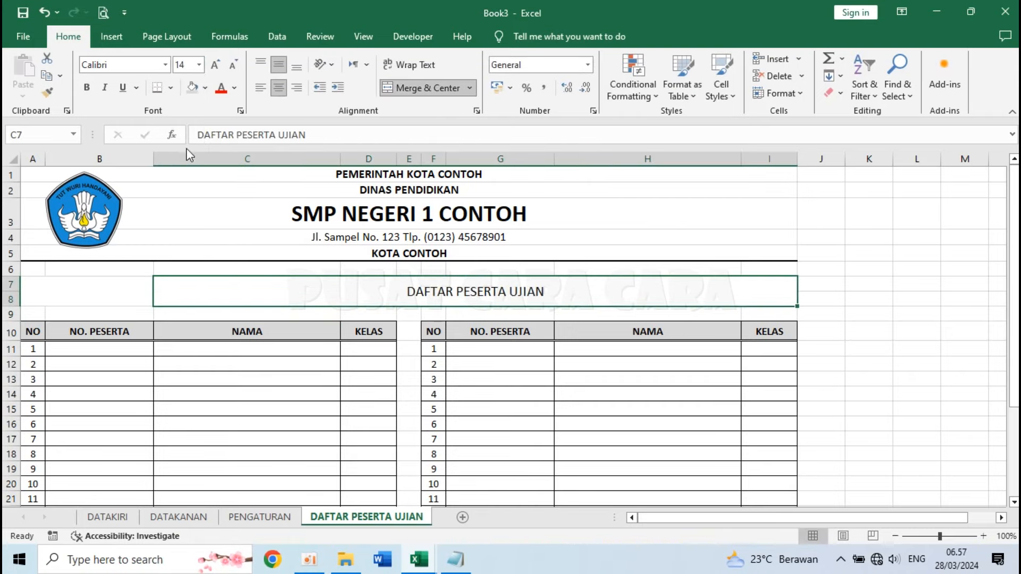
click(90, 89)
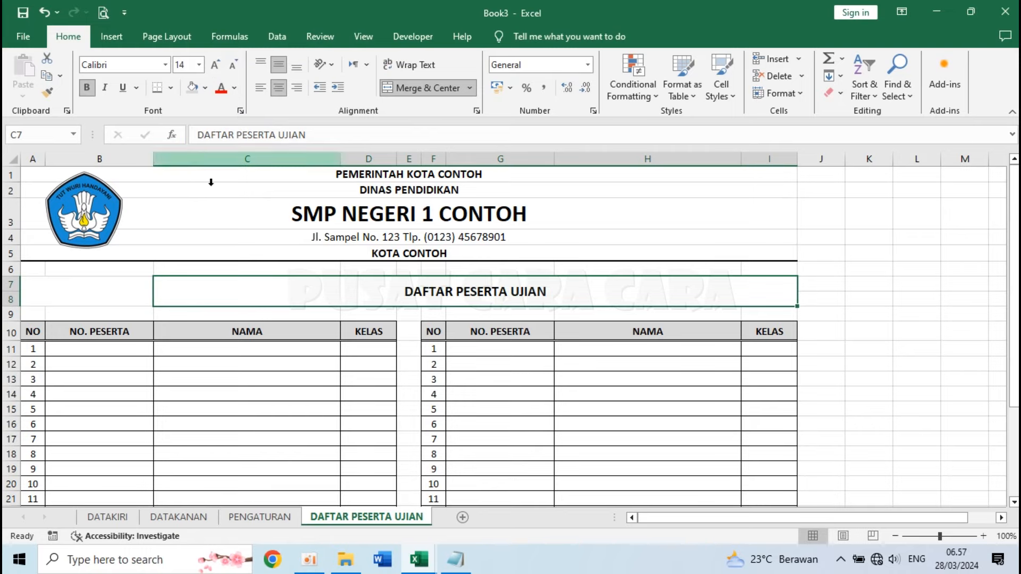
click(437, 415)
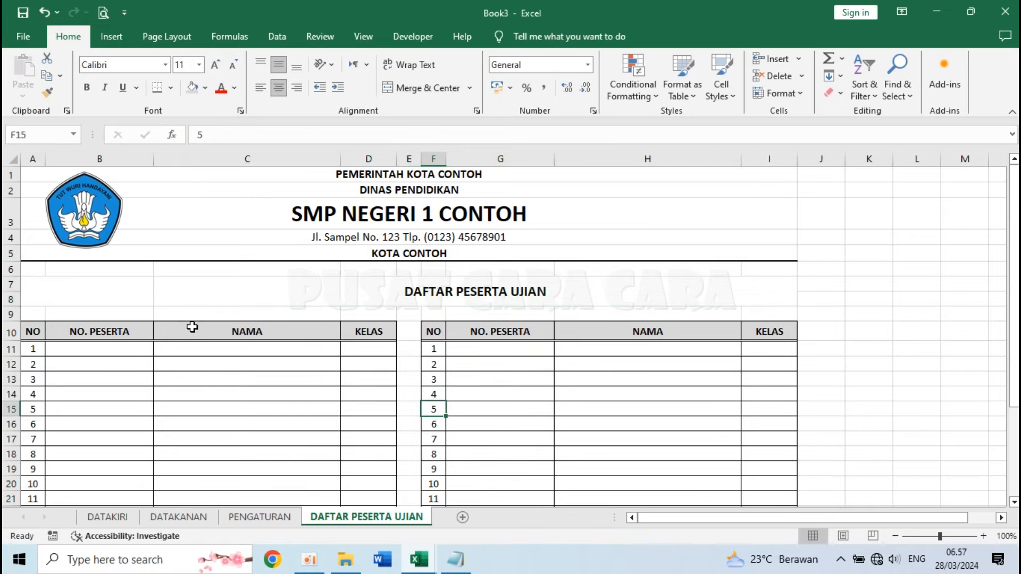
- Apply medium-weight solid outline and inside borders to the title row cells A7:I8
drag(92, 293, 214, 296)
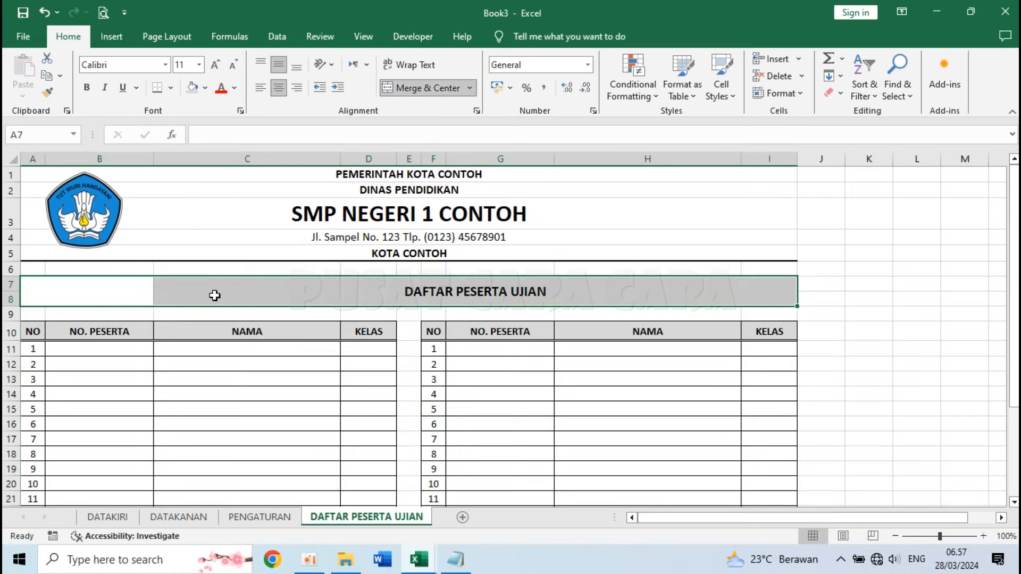
click(171, 88)
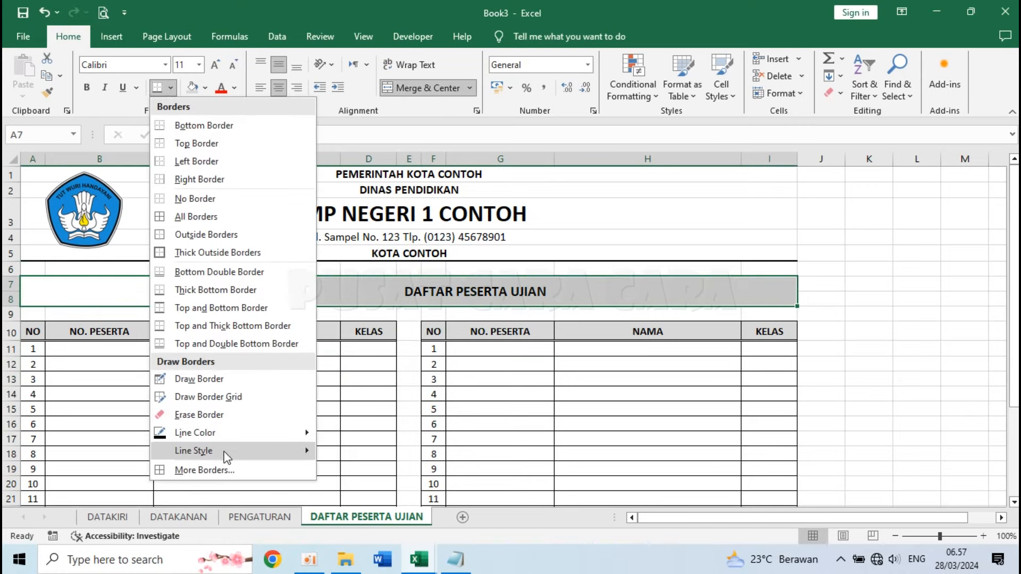
click(228, 470)
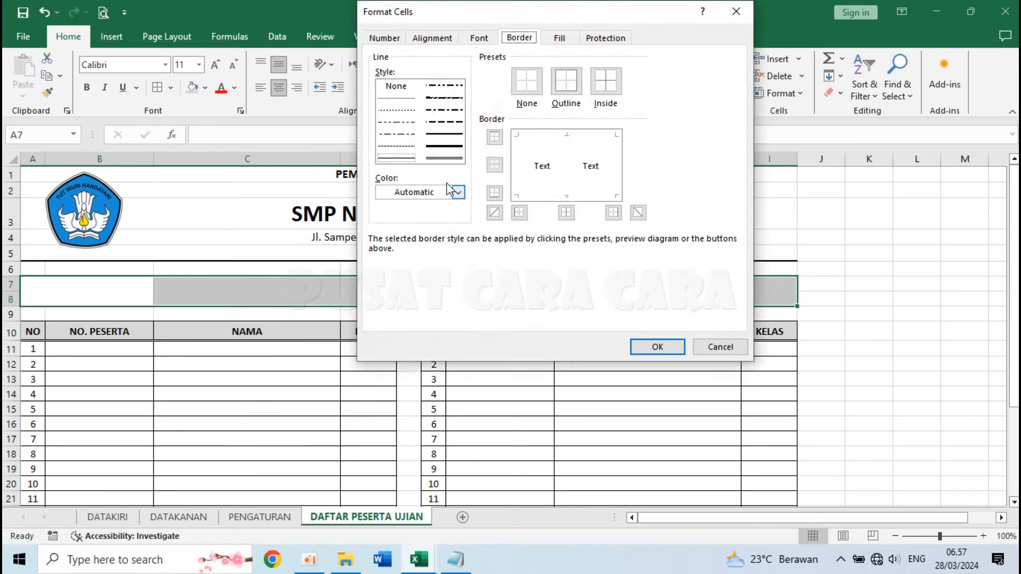
click(439, 139)
click(566, 81)
click(605, 82)
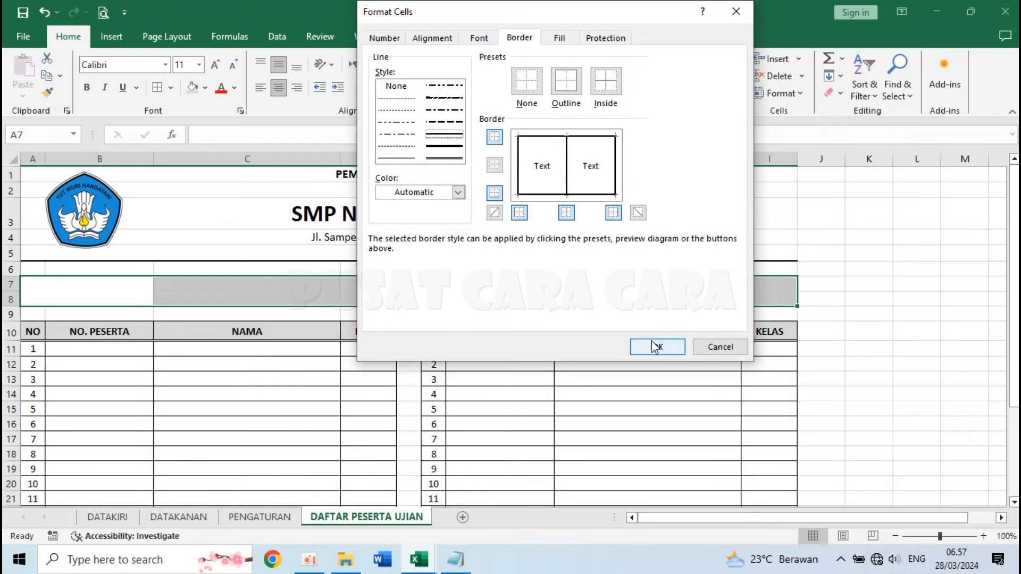
click(657, 346)
click(375, 403)
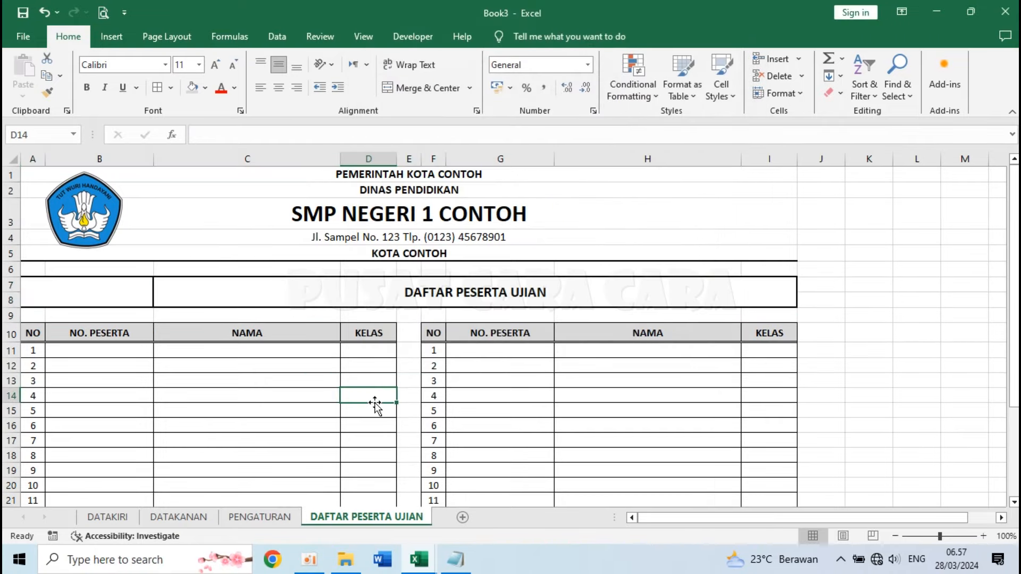
- Fill the merged cell A7 beside the title with yellow
click(75, 293)
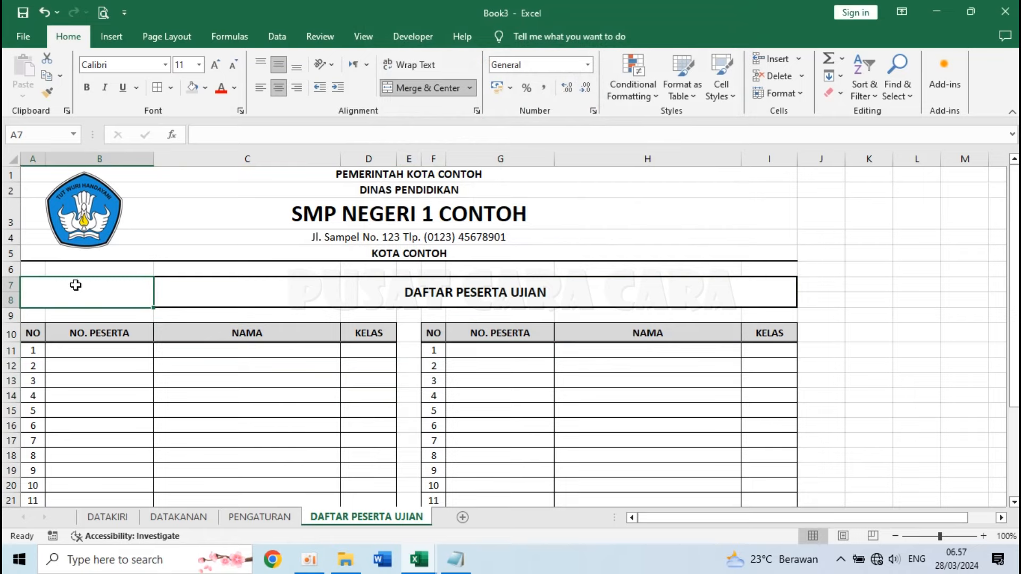
click(206, 87)
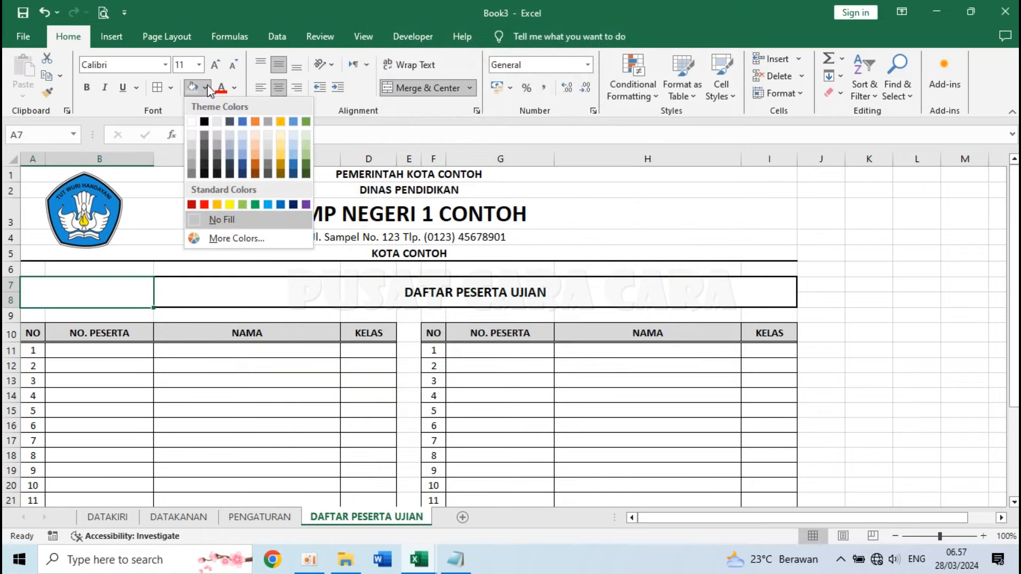
click(233, 206)
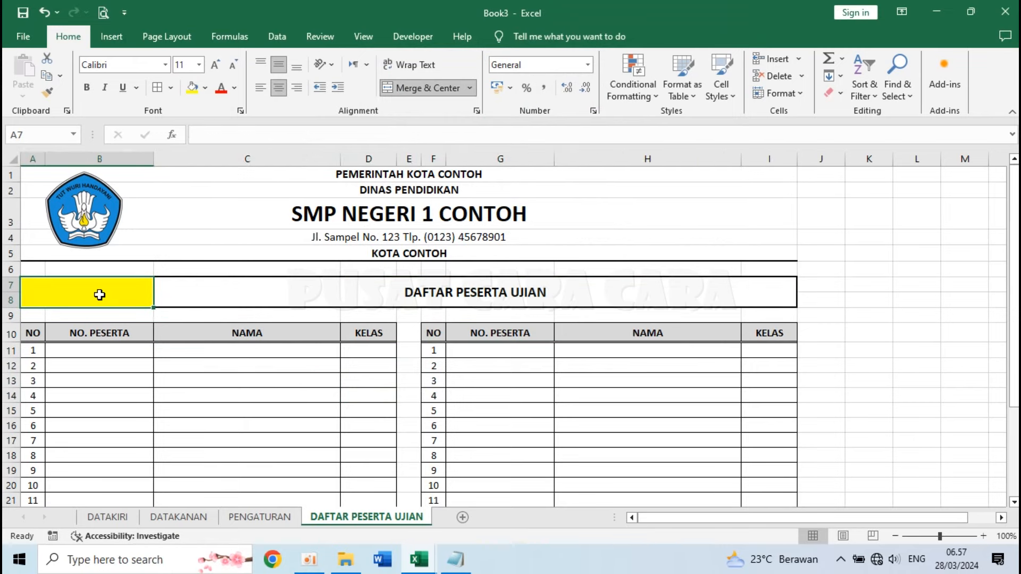
text(R-0)
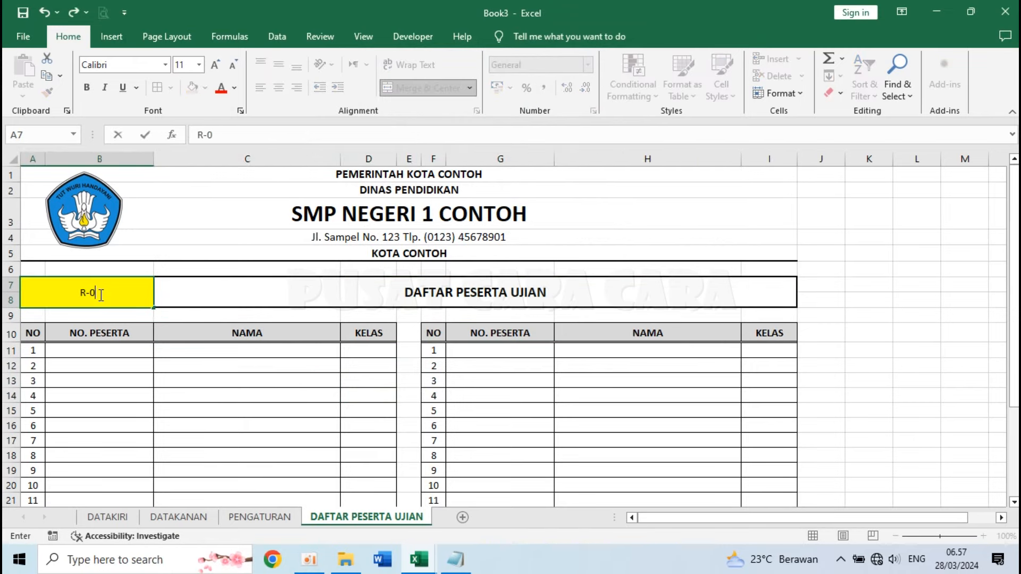
text(1)
key(Return)
click(96, 293)
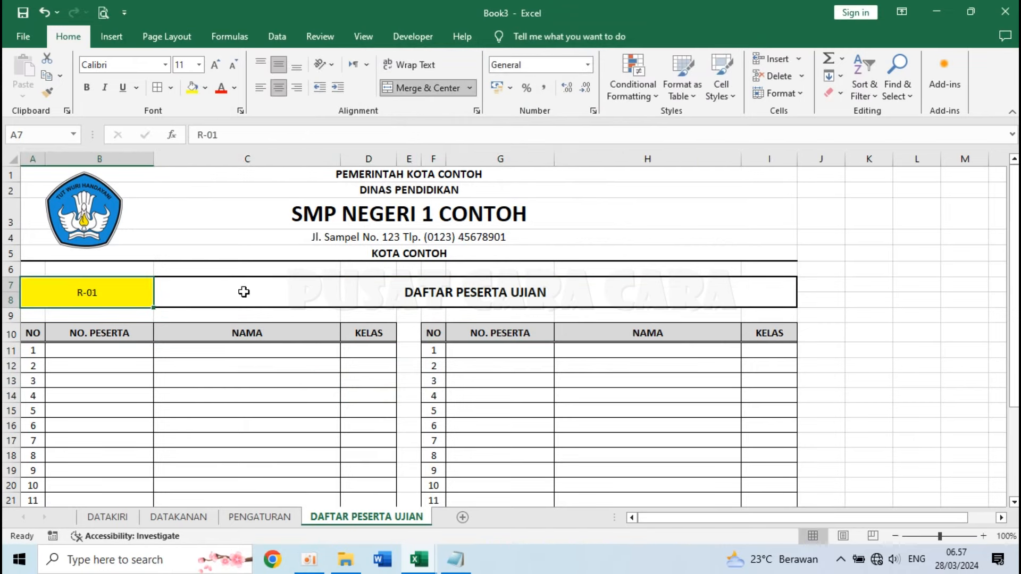
key(Delete)
- Enter the label RUANG in cell K10, outside the participant tables
click(863, 360)
click(869, 351)
click(870, 335)
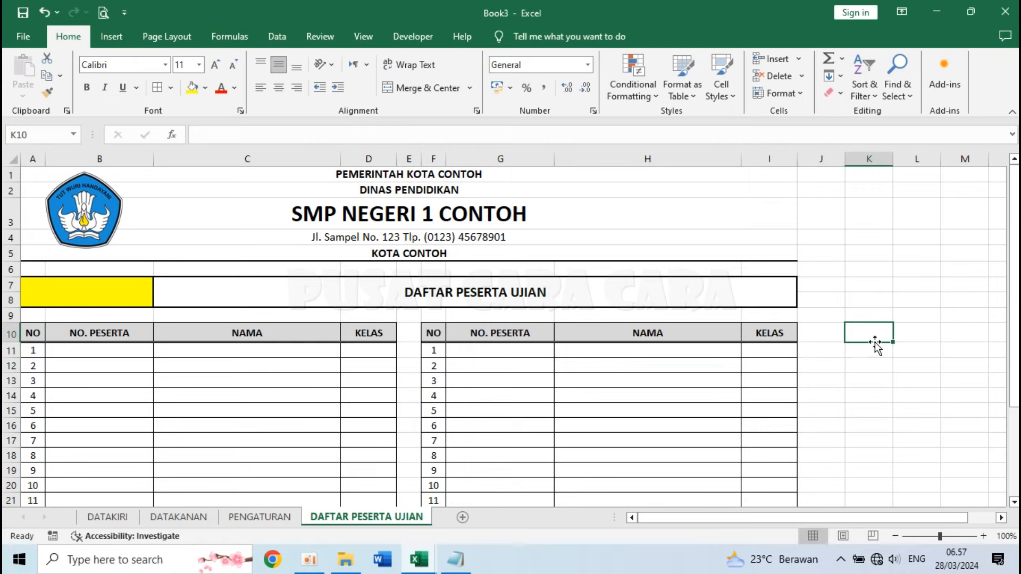
text(R)
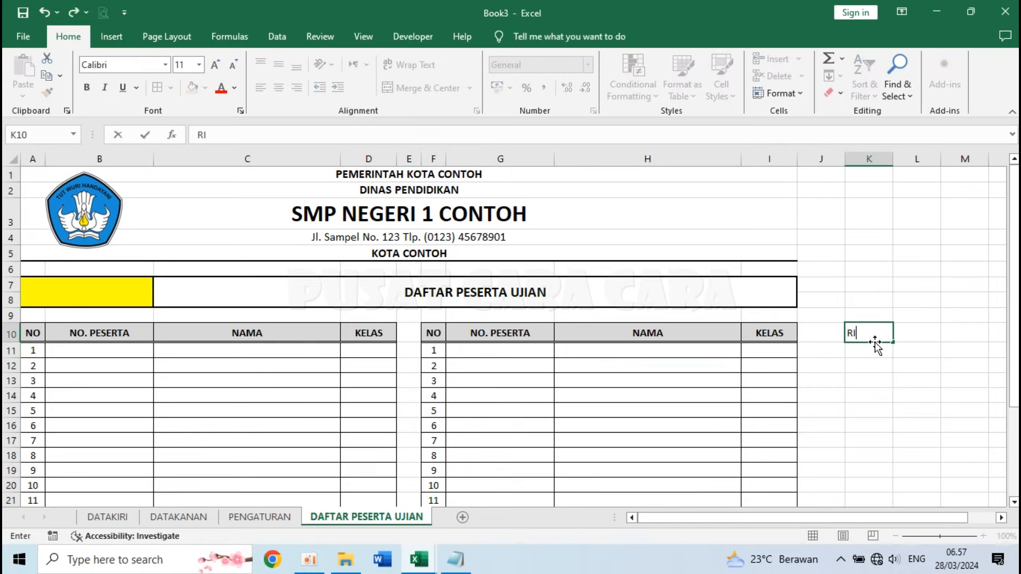
text(UANG)
key(Return)
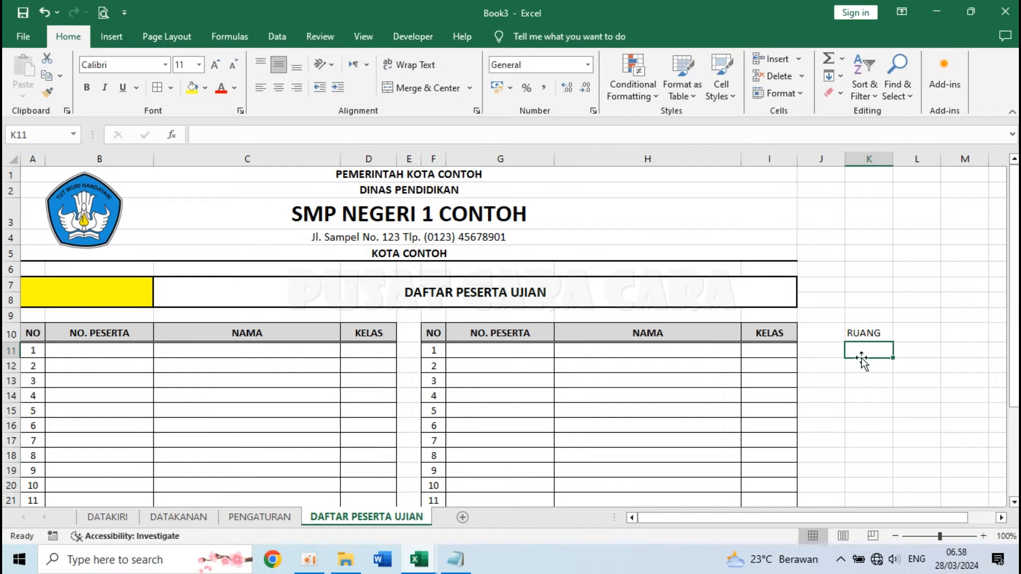
- Examine the room list on the PENGATURAN sheet and the DAFTARRUANG range in the Name Manager
click(179, 518)
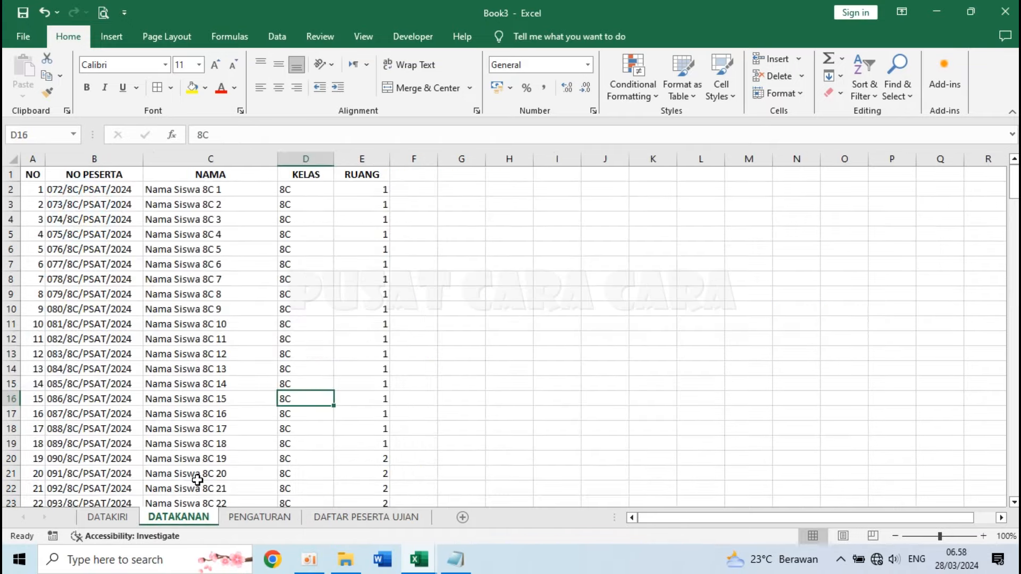
click(259, 518)
drag(234, 221, 240, 429)
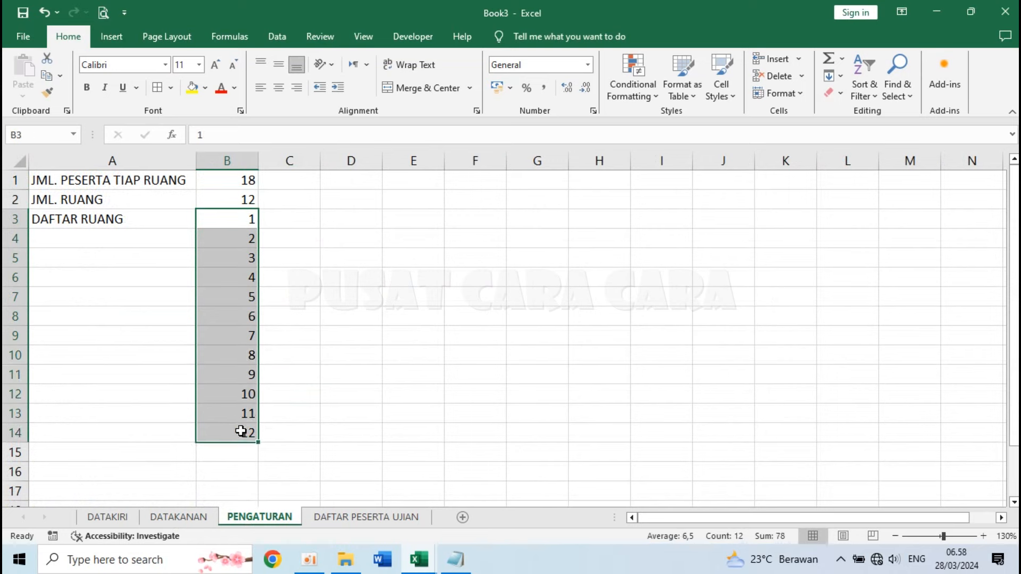
click(351, 277)
click(234, 37)
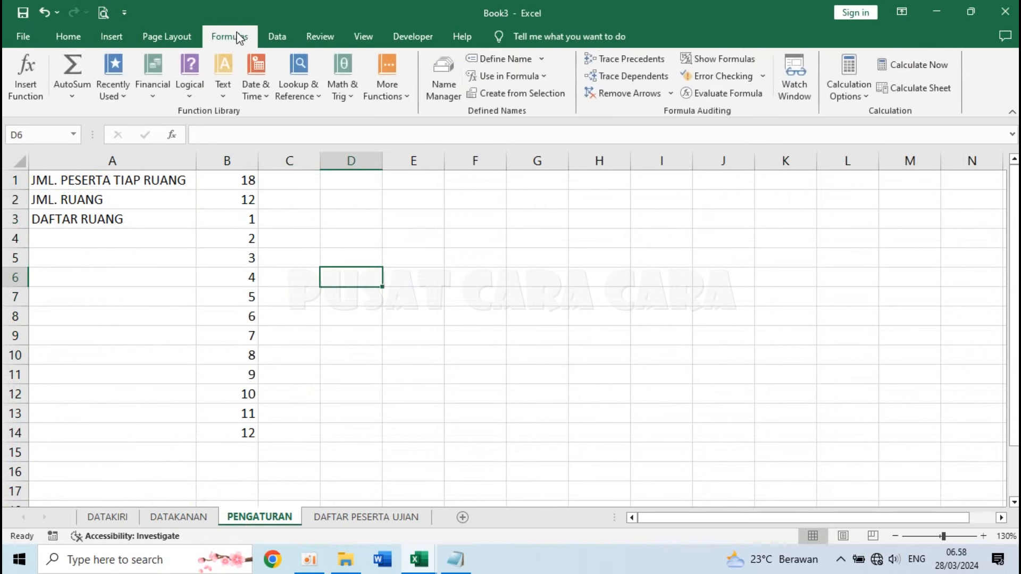
click(457, 90)
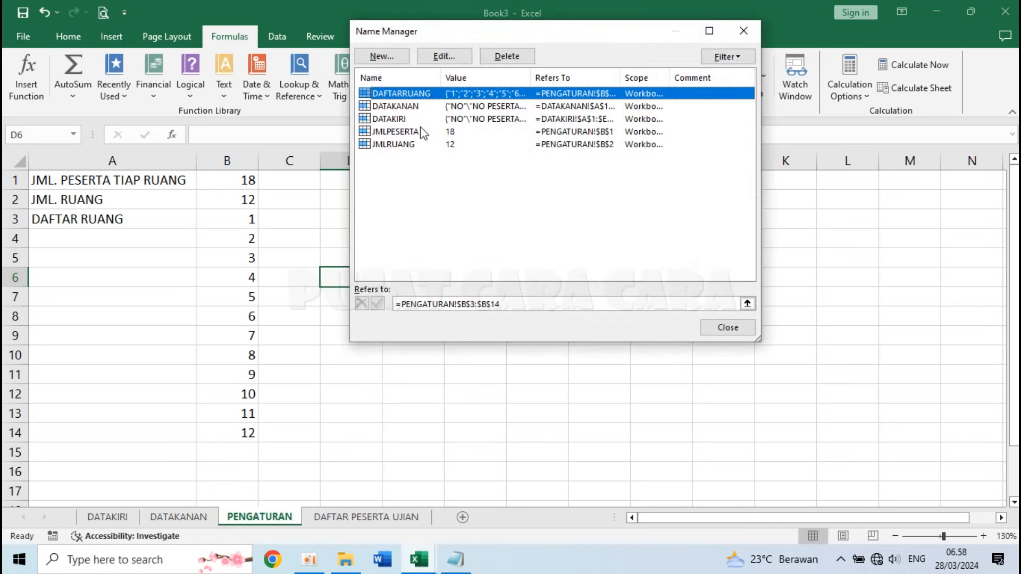
click(416, 109)
click(402, 95)
click(735, 327)
- Add list data validation with the source =DAFTARRUANG to cell K11 on the DAFTAR PESERTA UJIAN sheet
click(352, 518)
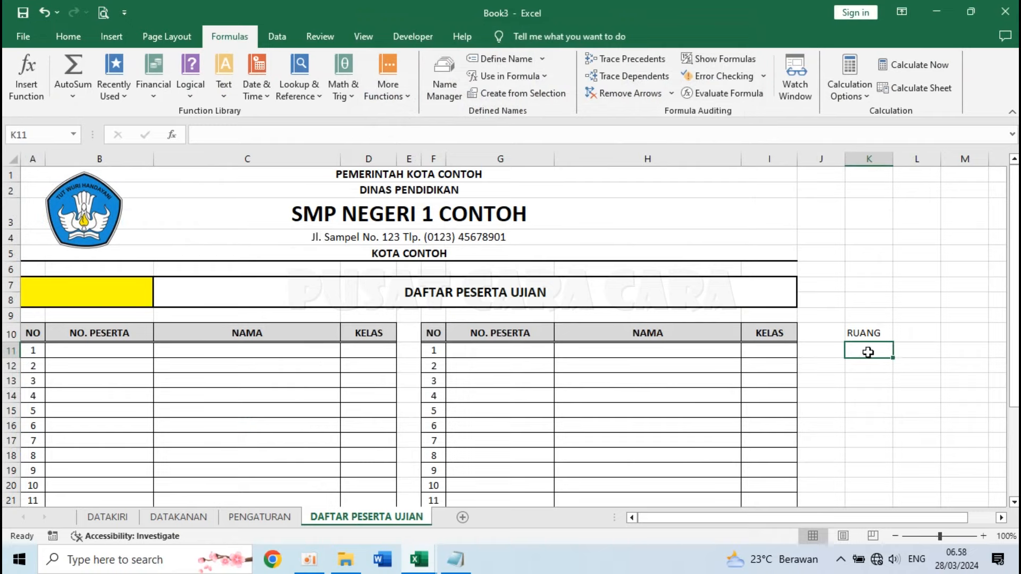
click(272, 36)
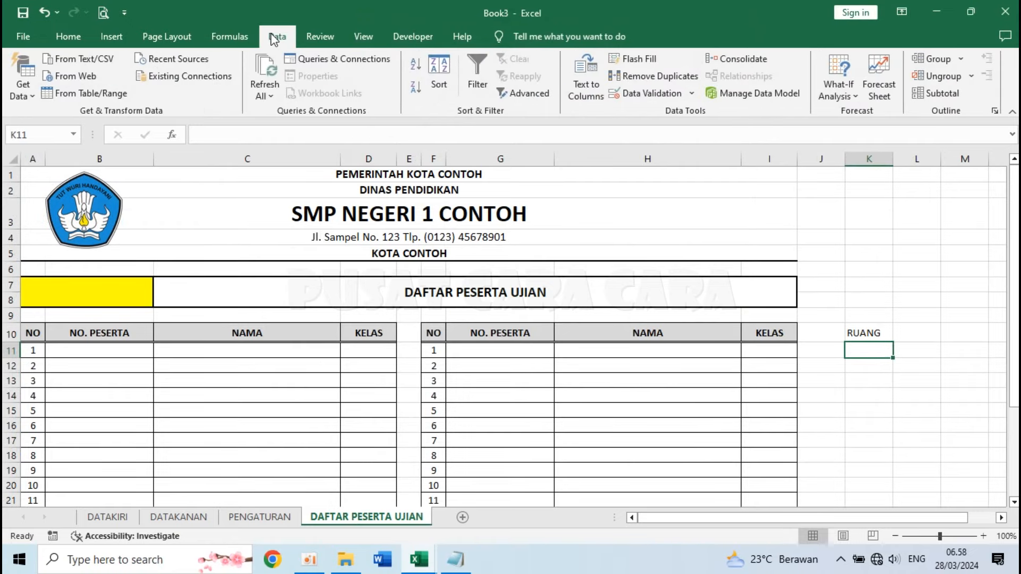
click(650, 96)
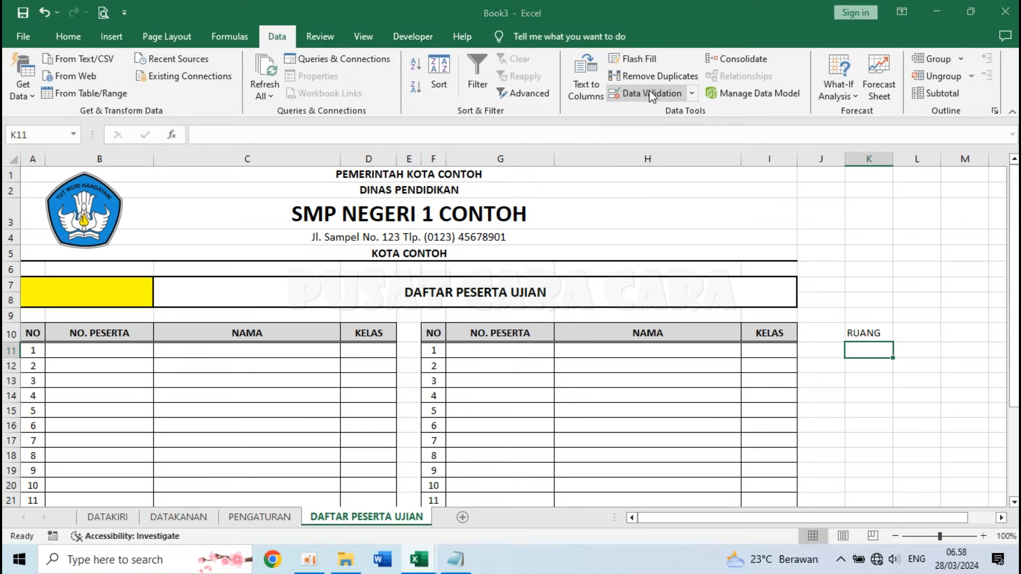
click(451, 149)
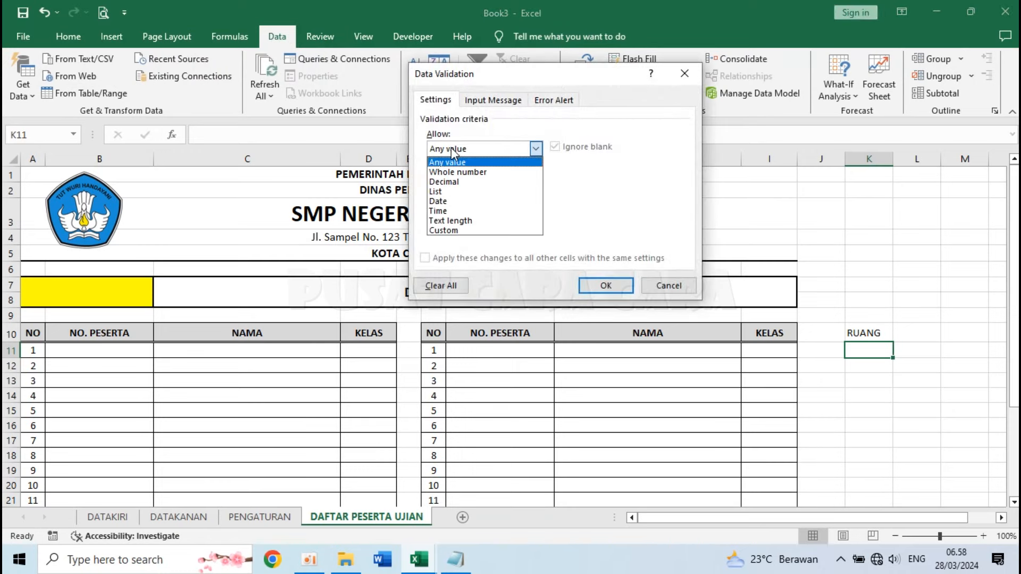
click(459, 191)
click(463, 210)
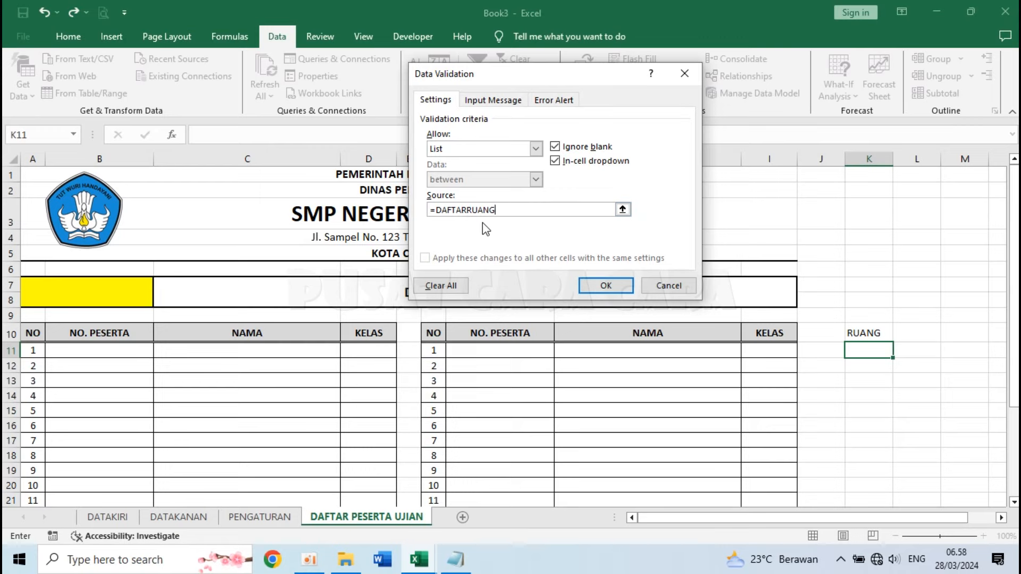
click(608, 286)
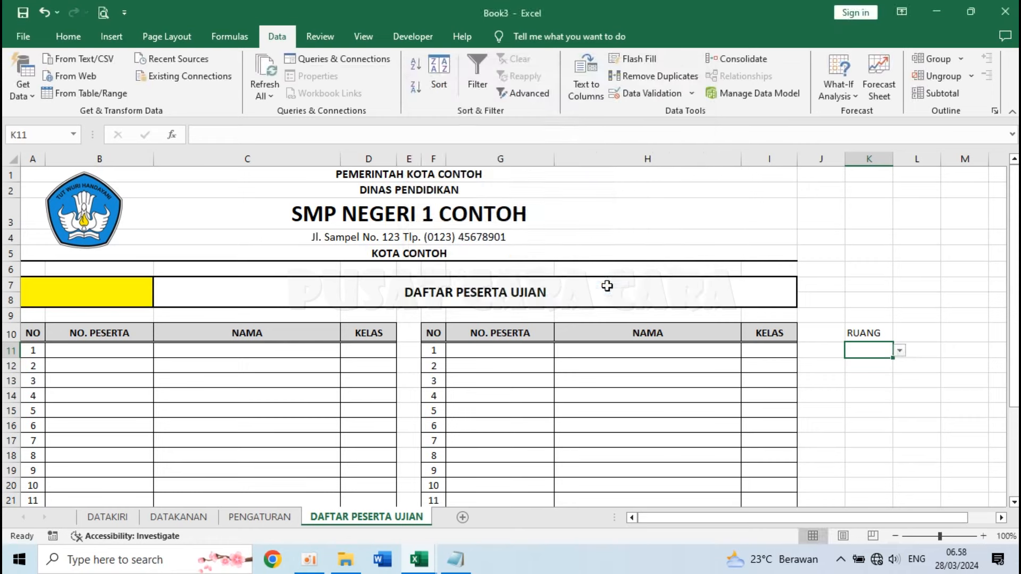
- Try the room dropdown in cell K11 by picking different numbers, ending with room 7
click(899, 353)
click(875, 385)
click(899, 351)
click(871, 400)
click(898, 386)
click(875, 352)
click(873, 378)
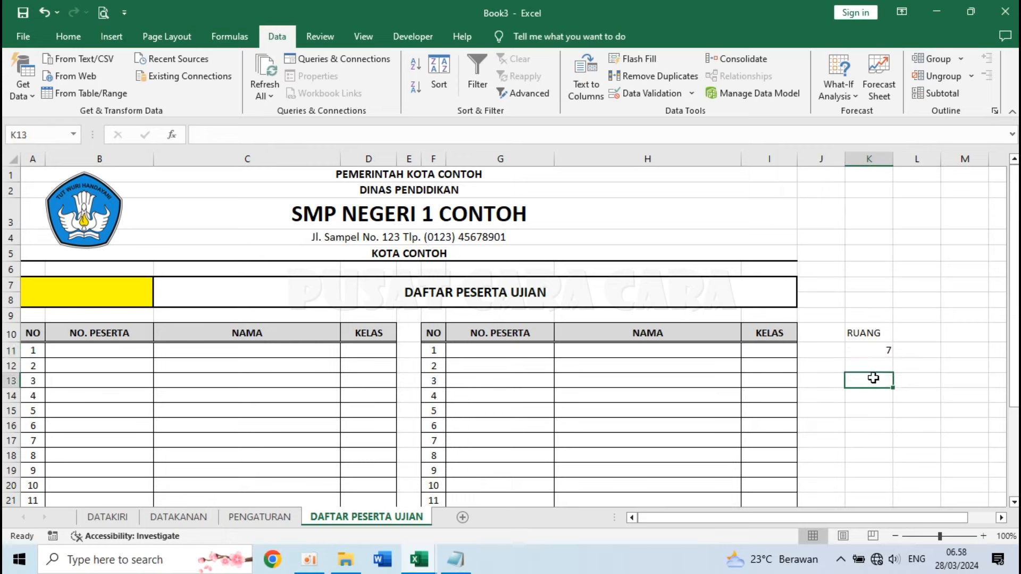
- Apply the custom number format 0# to the room number cell K11
click(872, 351)
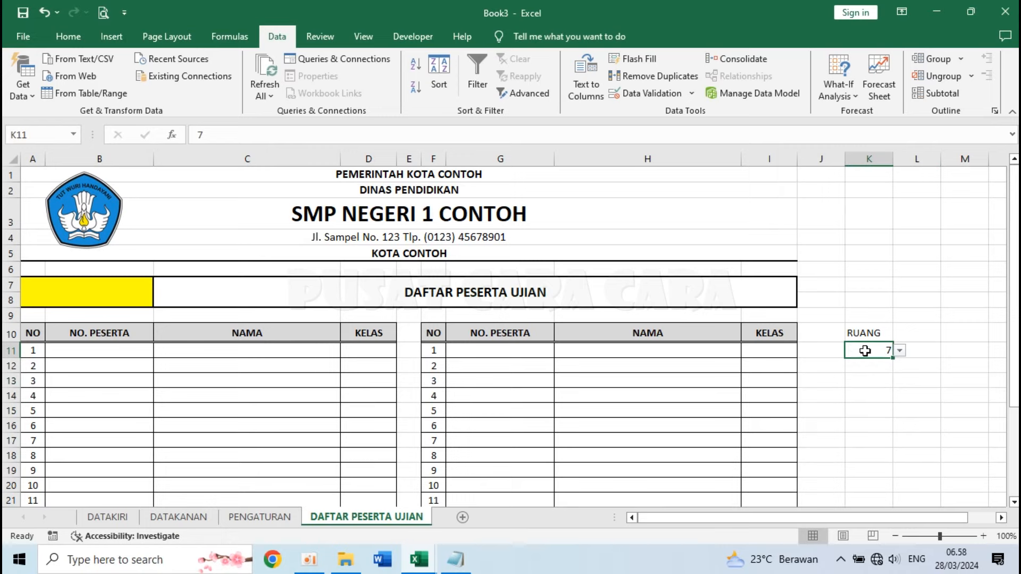
right_click(865, 356)
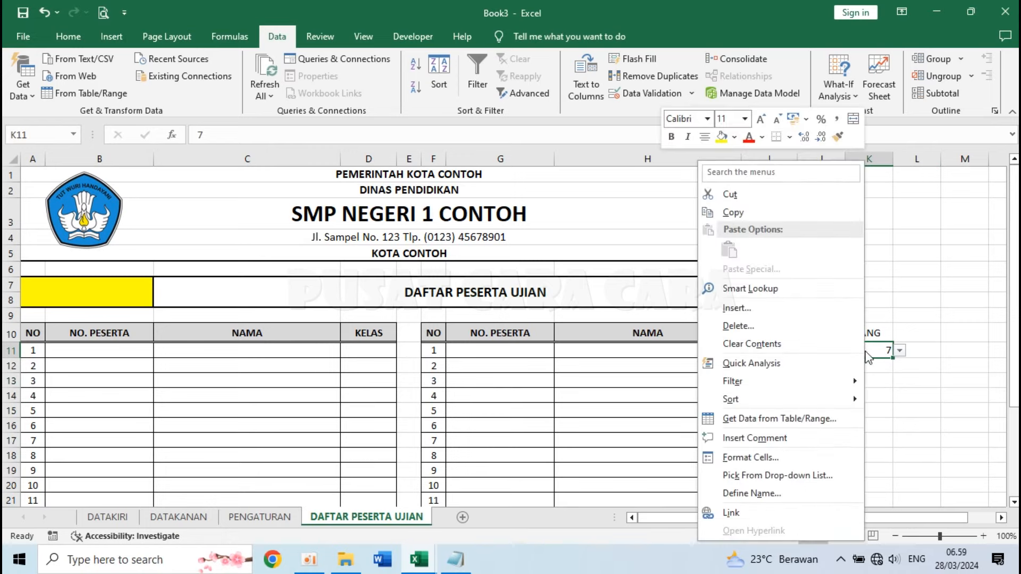
click(771, 458)
click(606, 216)
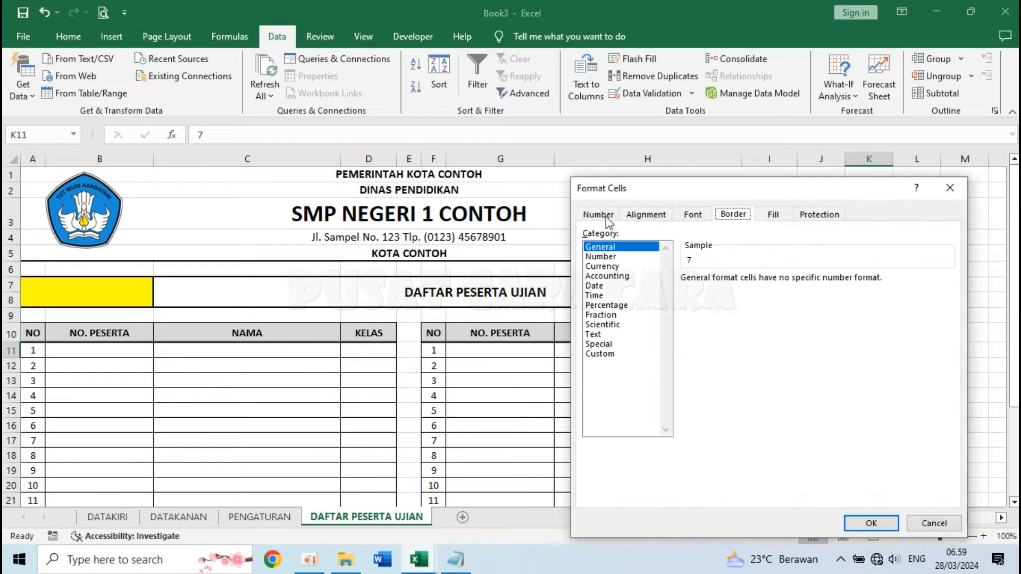
click(612, 354)
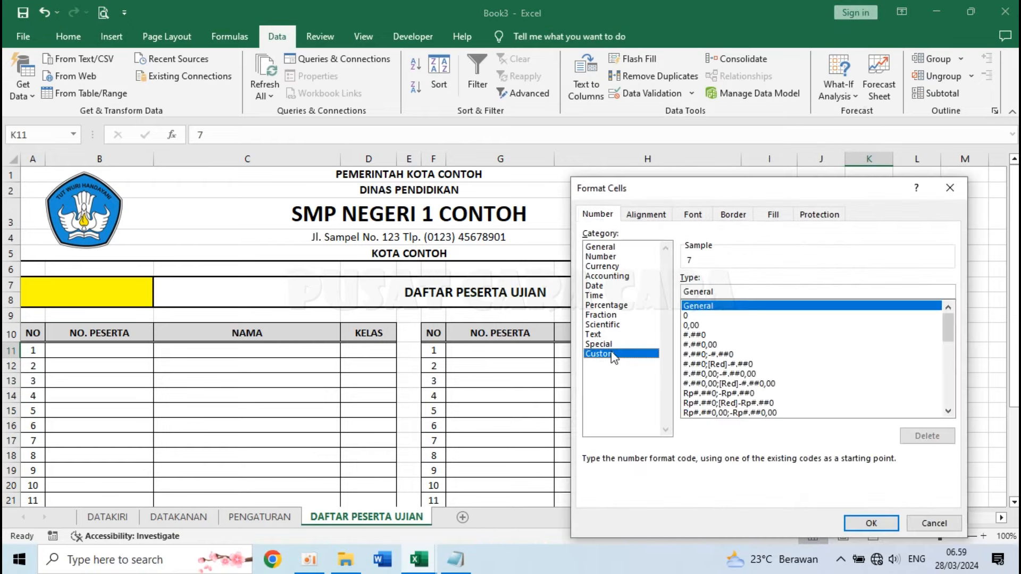
double_click(687, 290)
key(BackSpace)
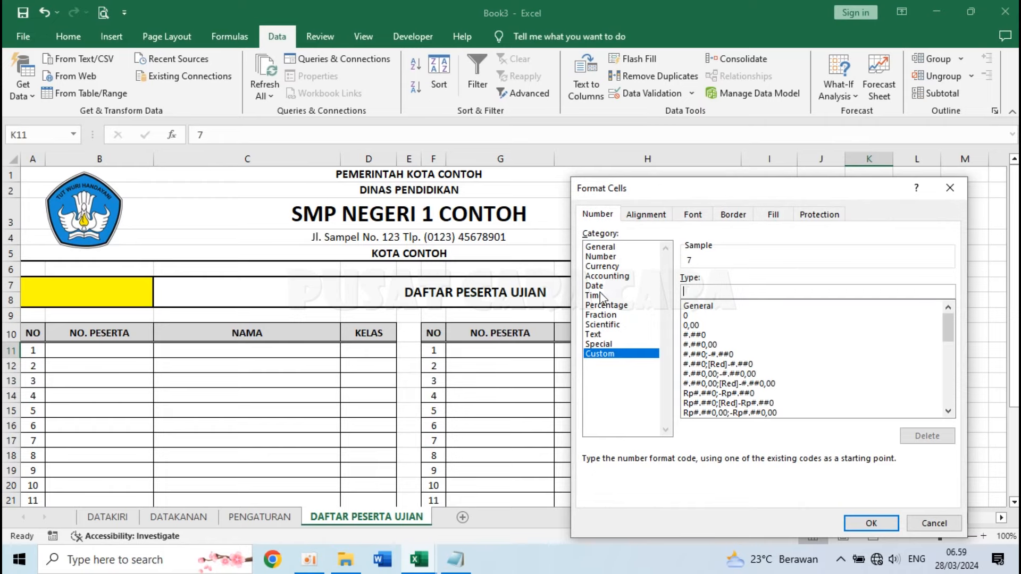
text(0#)
click(864, 522)
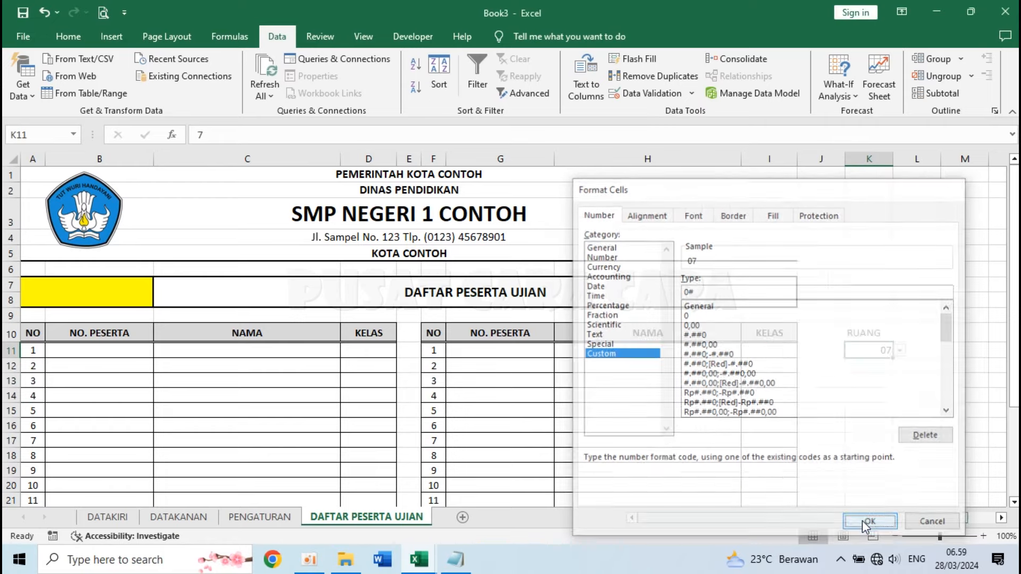
- Choose room 10 from the dropdown list in cell K11
click(899, 351)
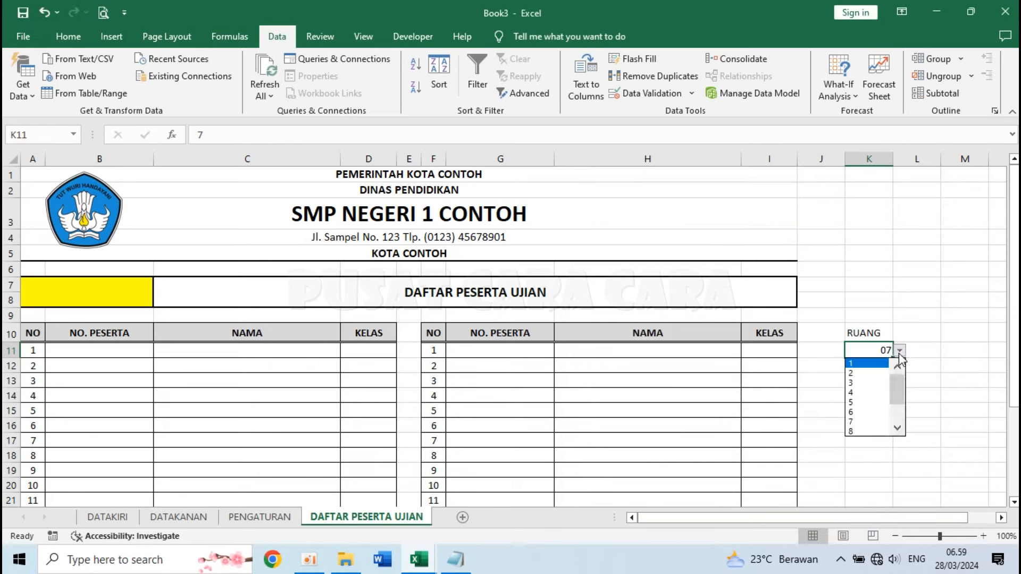
click(899, 432)
click(899, 432)
click(872, 412)
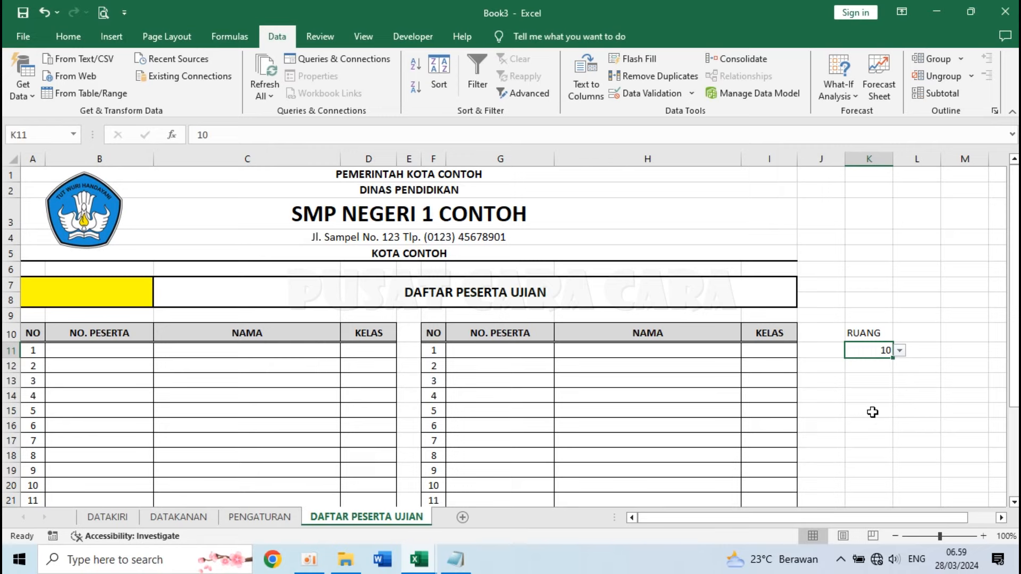
click(871, 366)
- Center and bold cells K10:K11 and put borders around each of them
click(871, 334)
drag(871, 334, 878, 350)
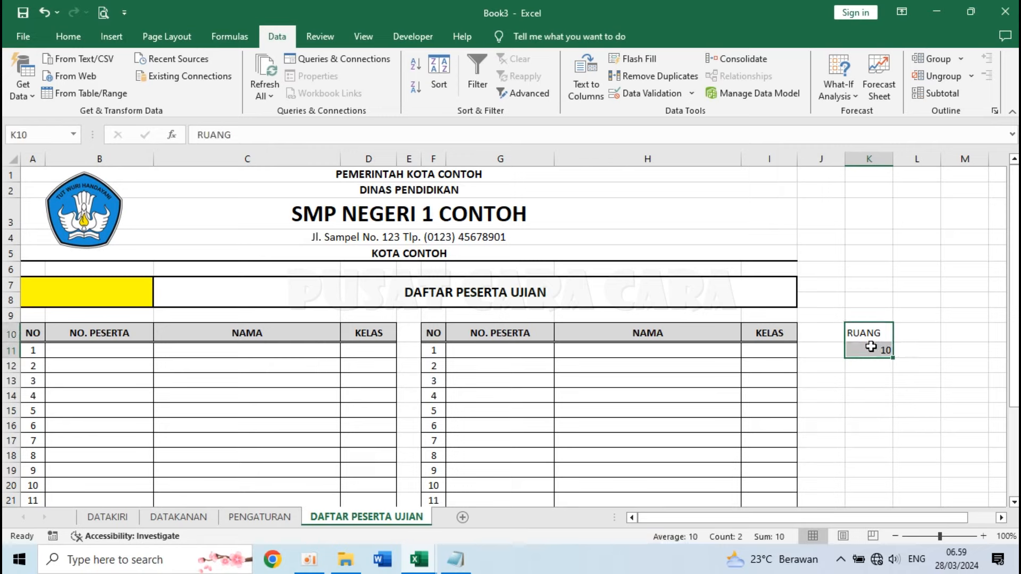
click(68, 36)
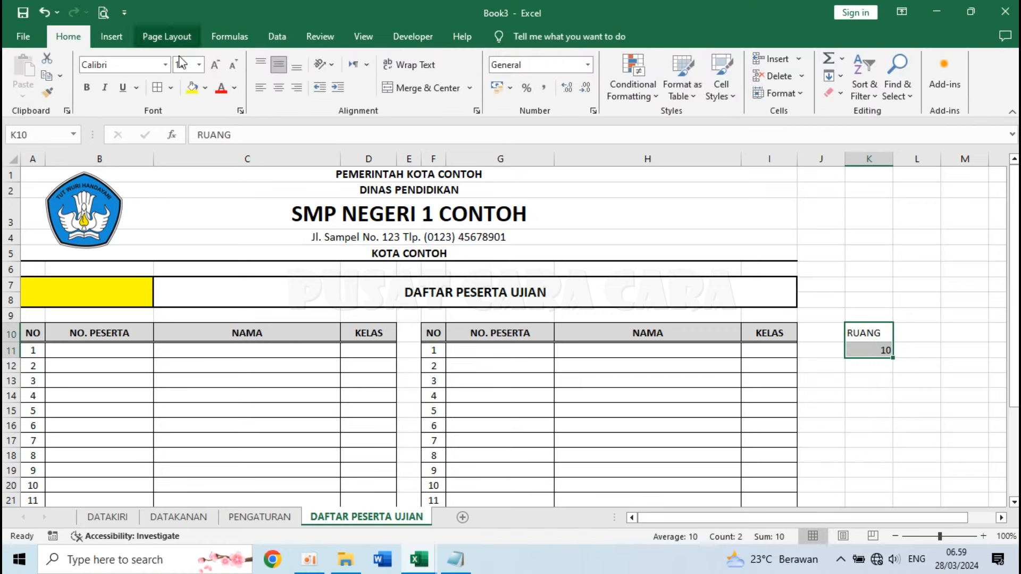
click(278, 88)
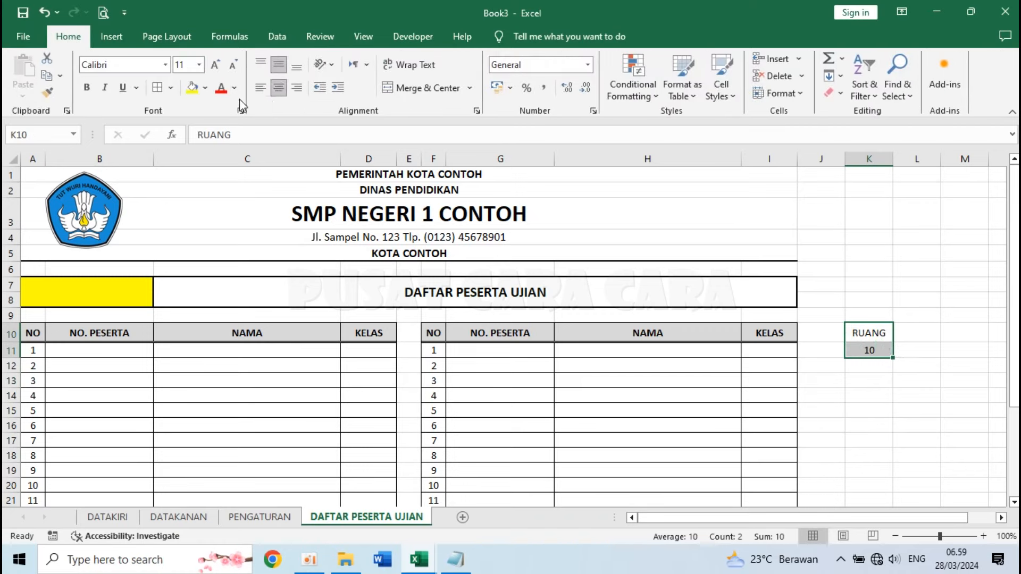
click(90, 88)
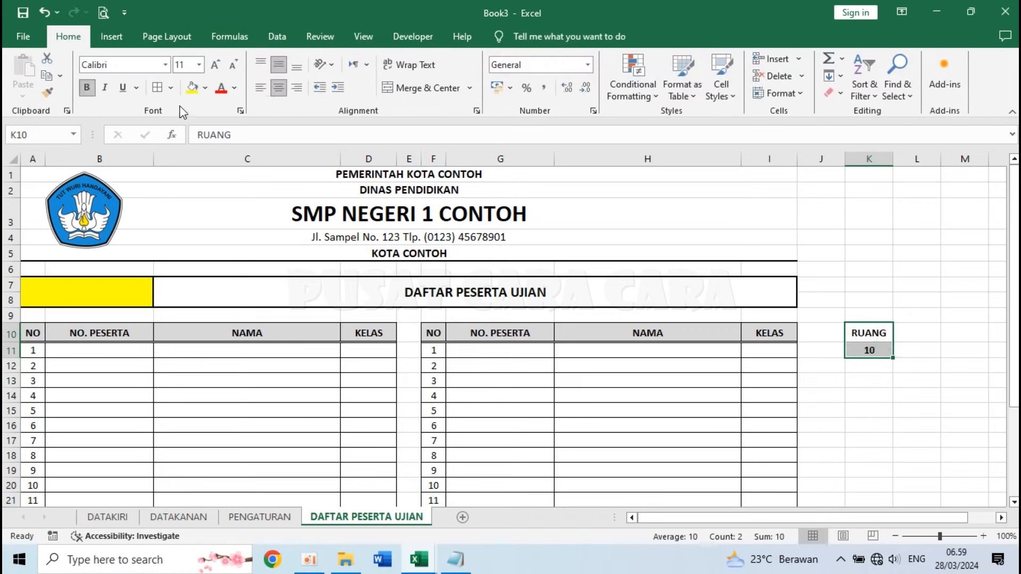
click(172, 88)
click(196, 216)
click(904, 394)
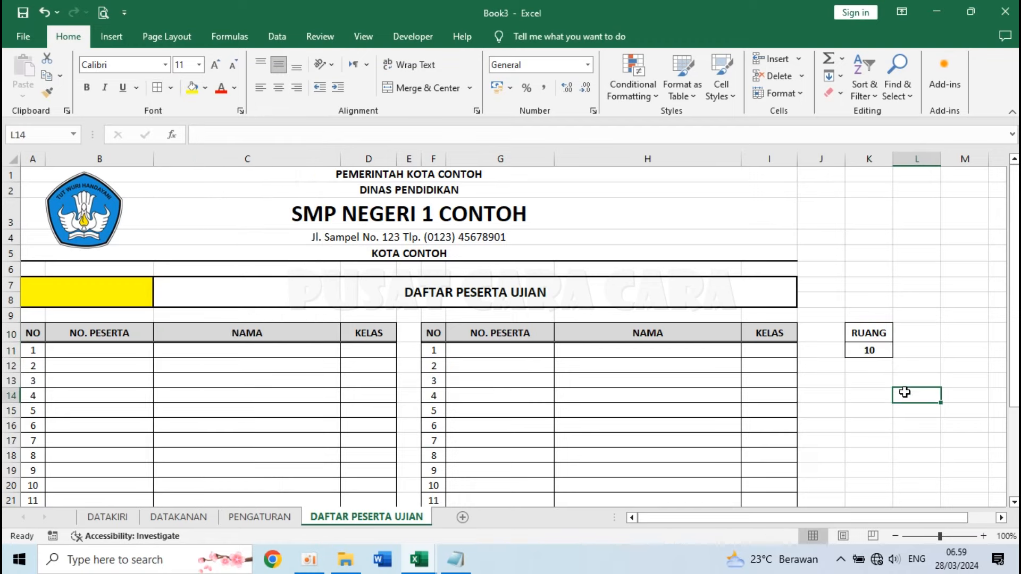
- Choose room 9 from the dropdown list in cell K11
click(862, 348)
click(900, 350)
click(873, 388)
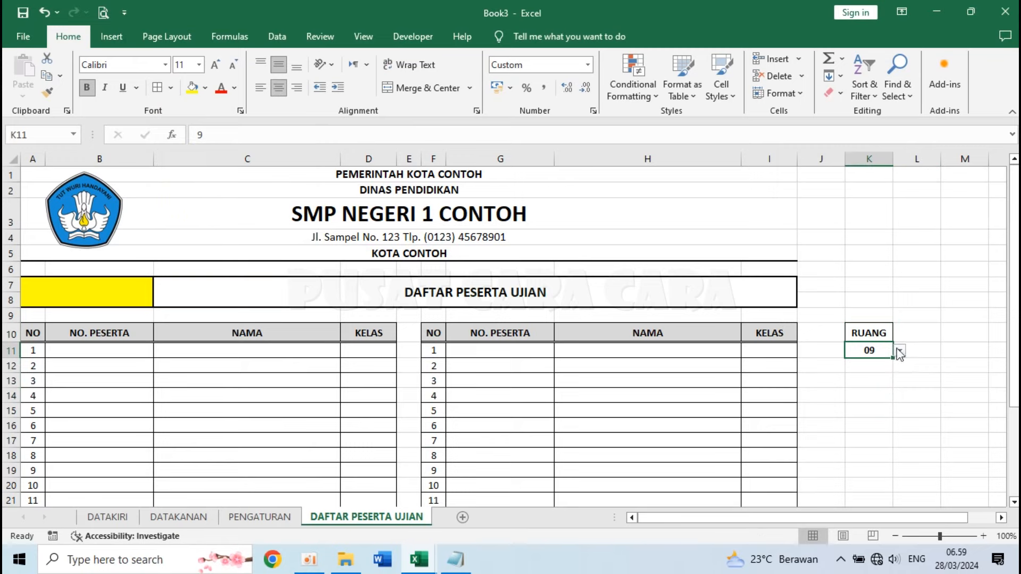
click(912, 301)
- Fill the RUANG header cell K10 with the same light gray as the table headers
click(872, 334)
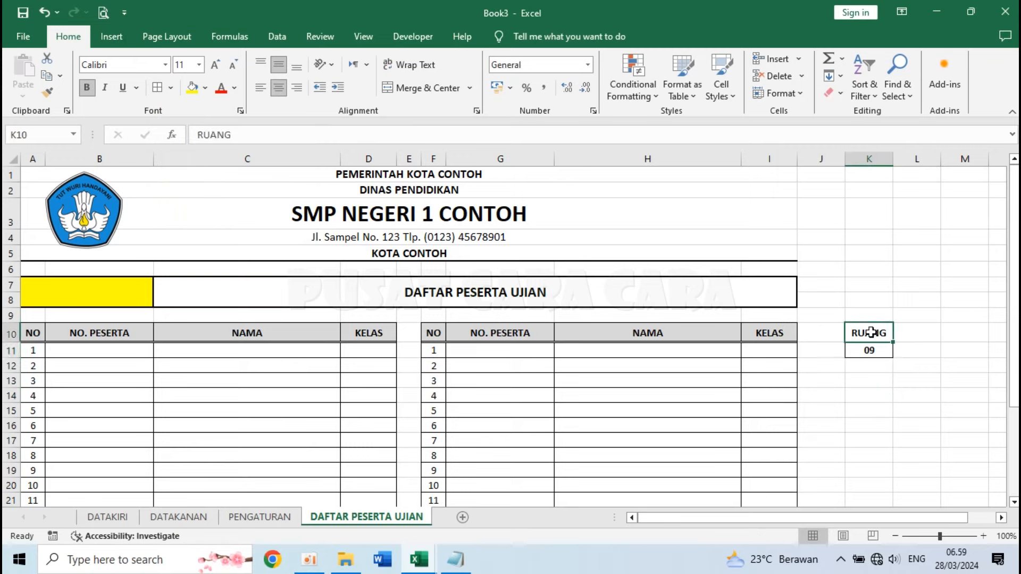
click(204, 87)
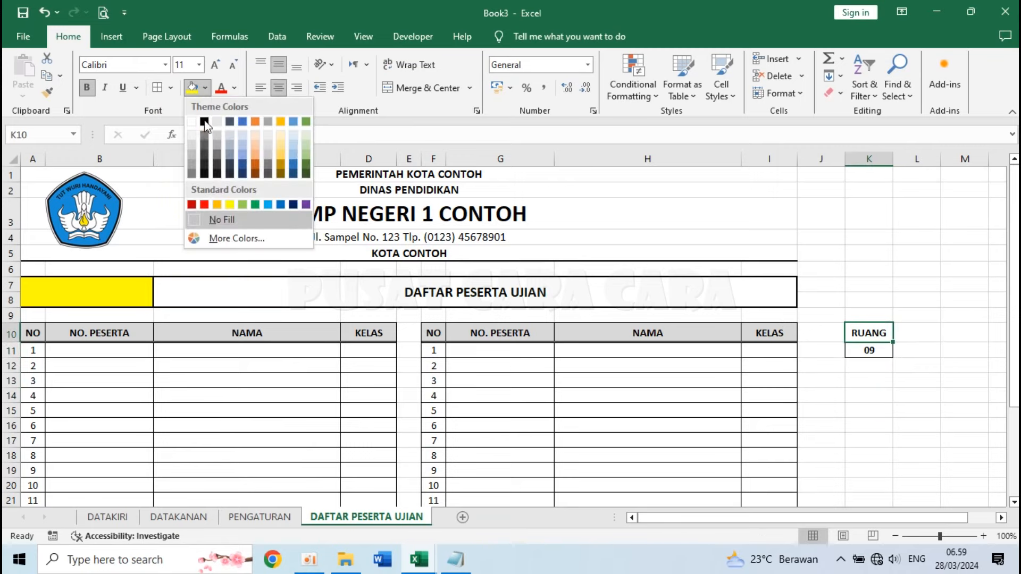
click(202, 220)
click(870, 368)
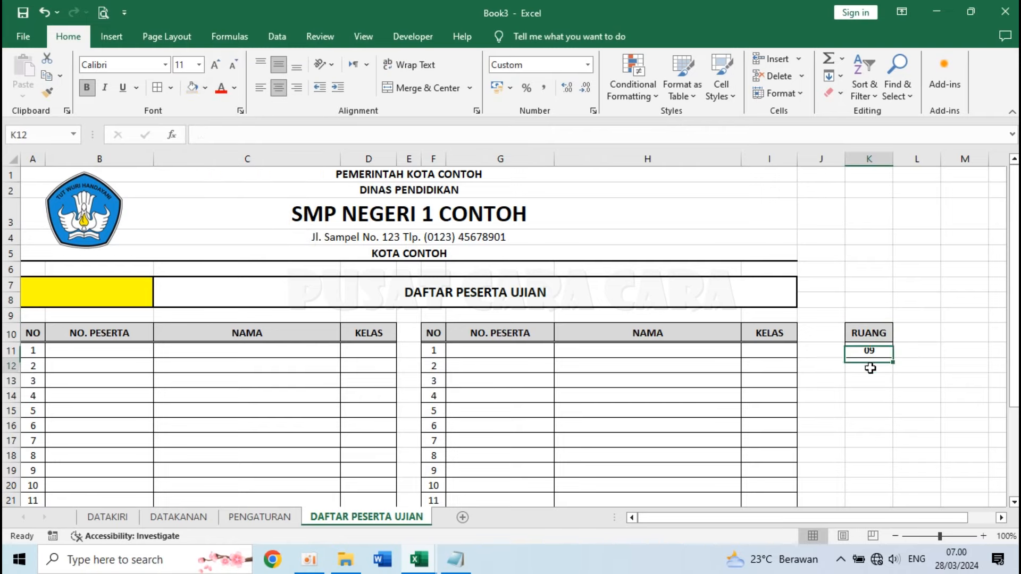
click(66, 290)
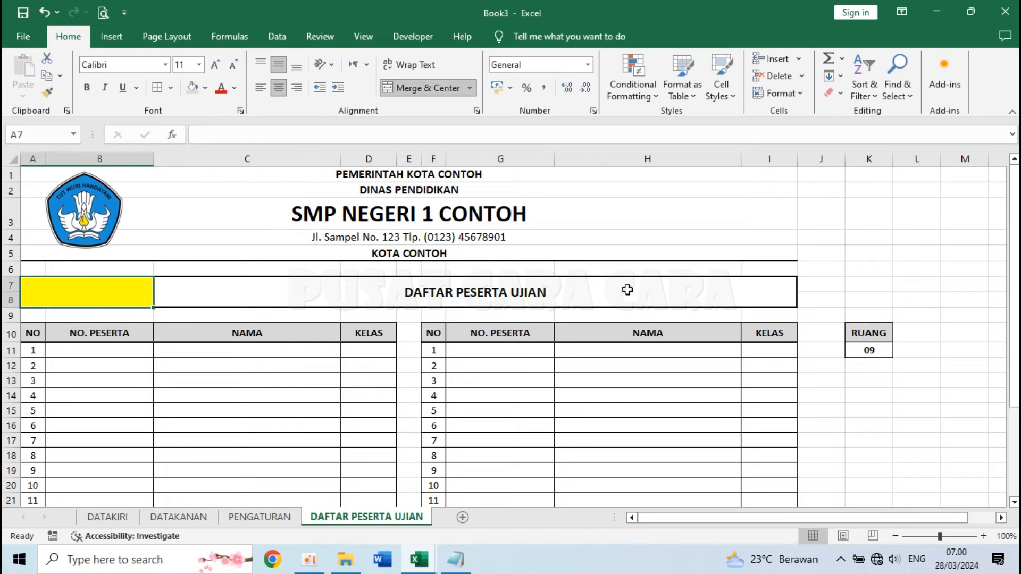
click(888, 345)
click(883, 367)
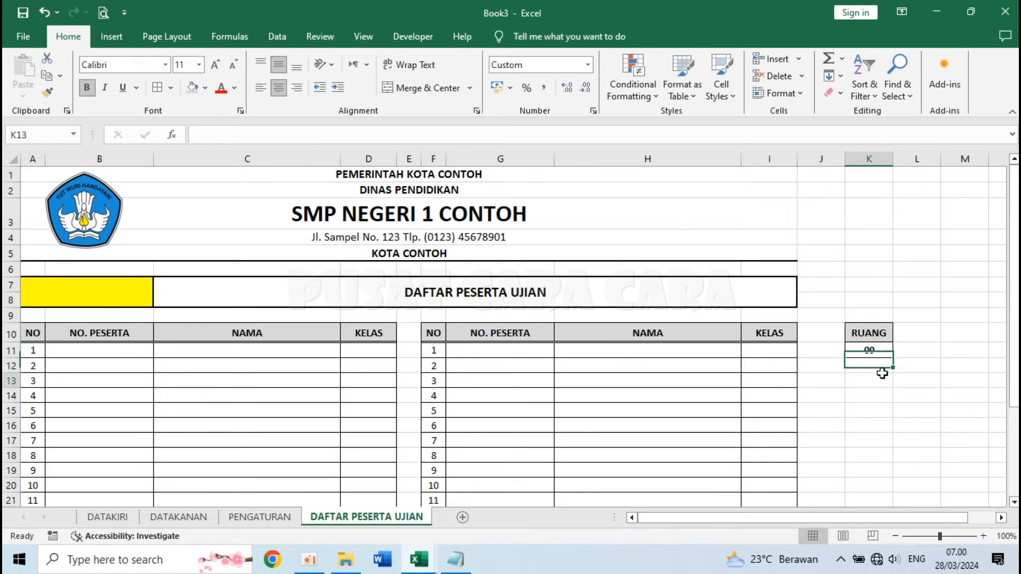
key(Down)
- Enter the formula ="R-"&K11 in the yellow merged cell A7 to build the room label
click(29, 288)
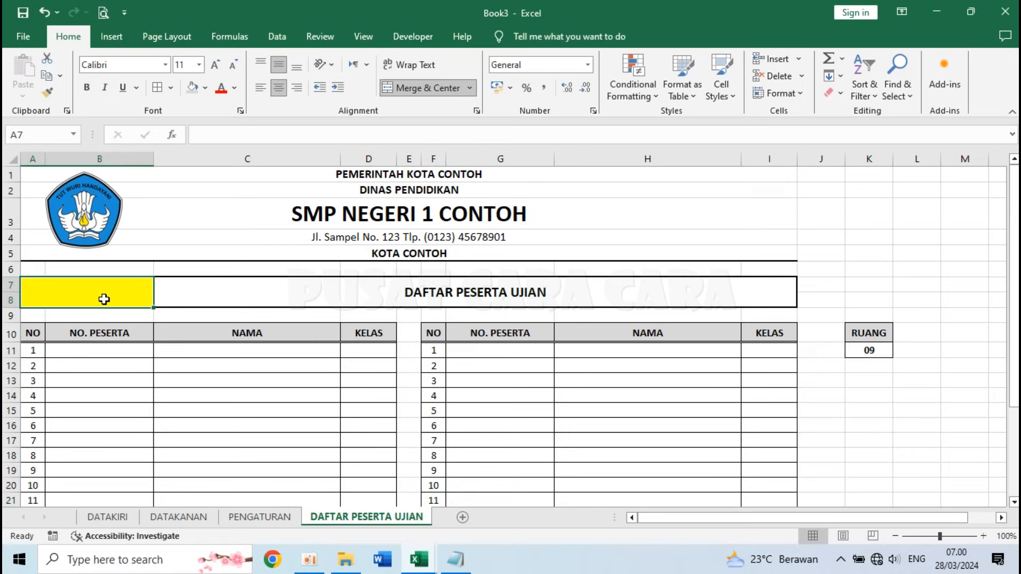
text(="R-)
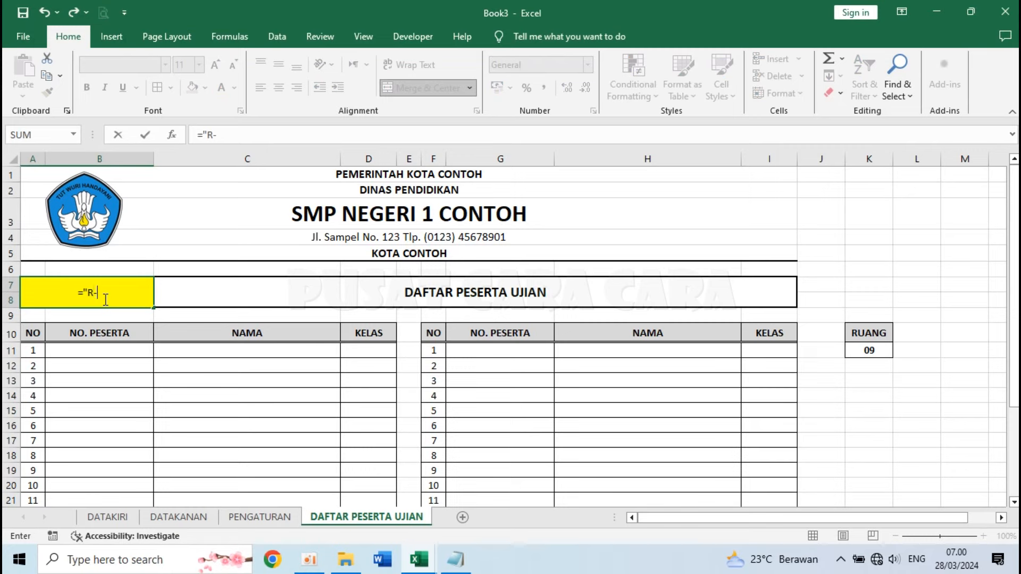
text("&)
click(876, 351)
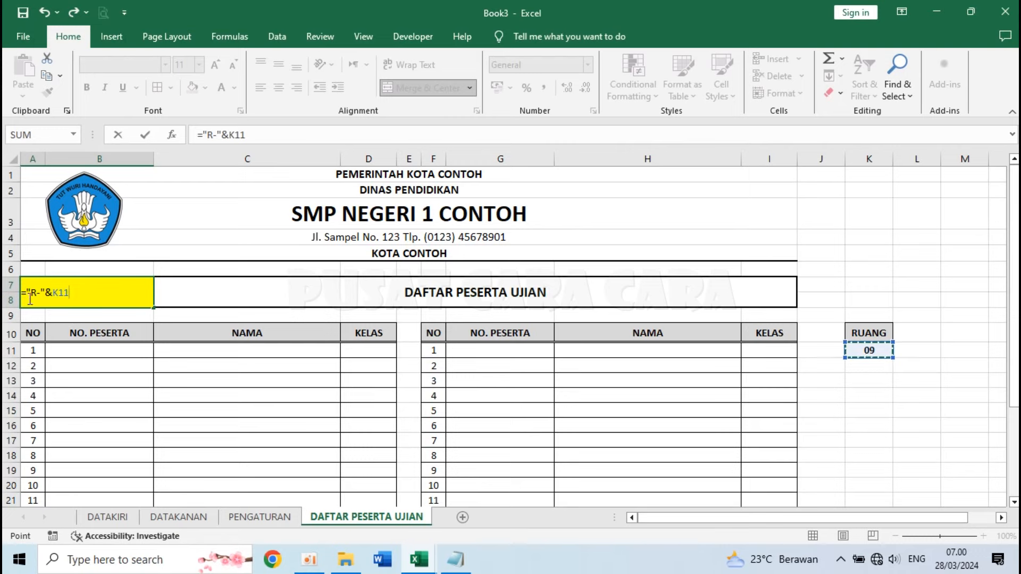
drag(33, 291, 40, 293)
key(Return)
- Format the room label in cell A7 as bold with font size 24
click(121, 284)
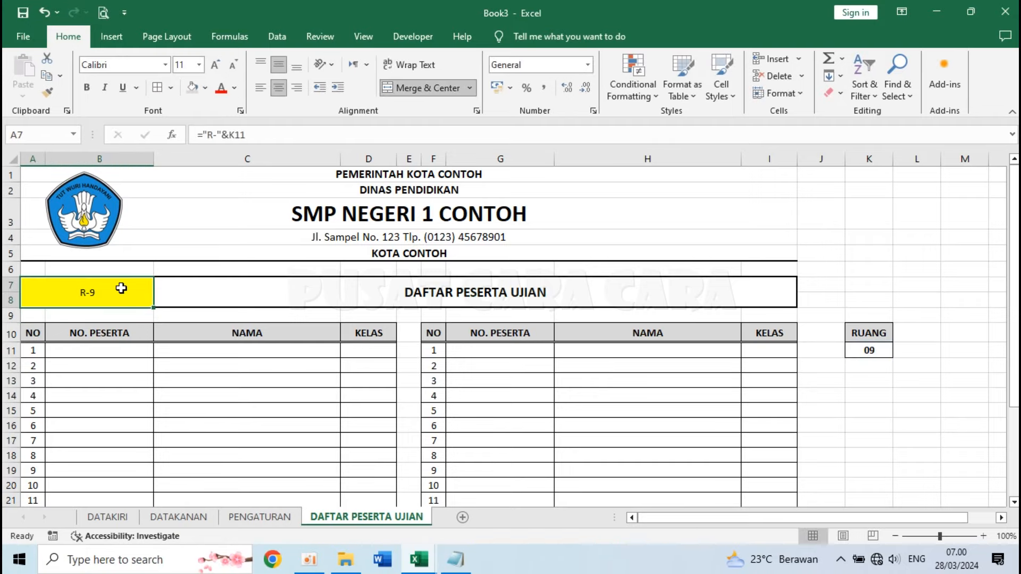
click(203, 65)
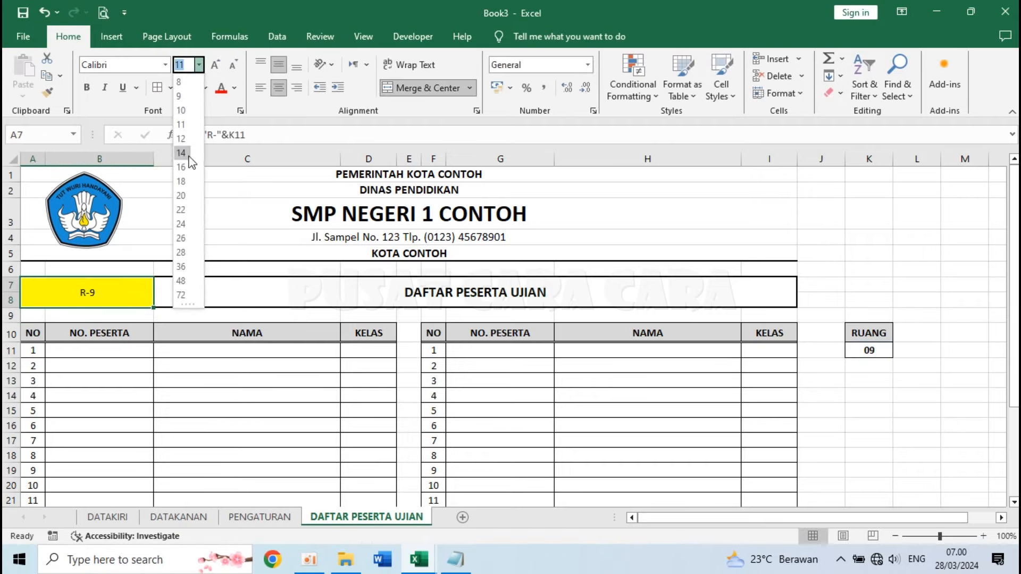
click(184, 233)
click(87, 88)
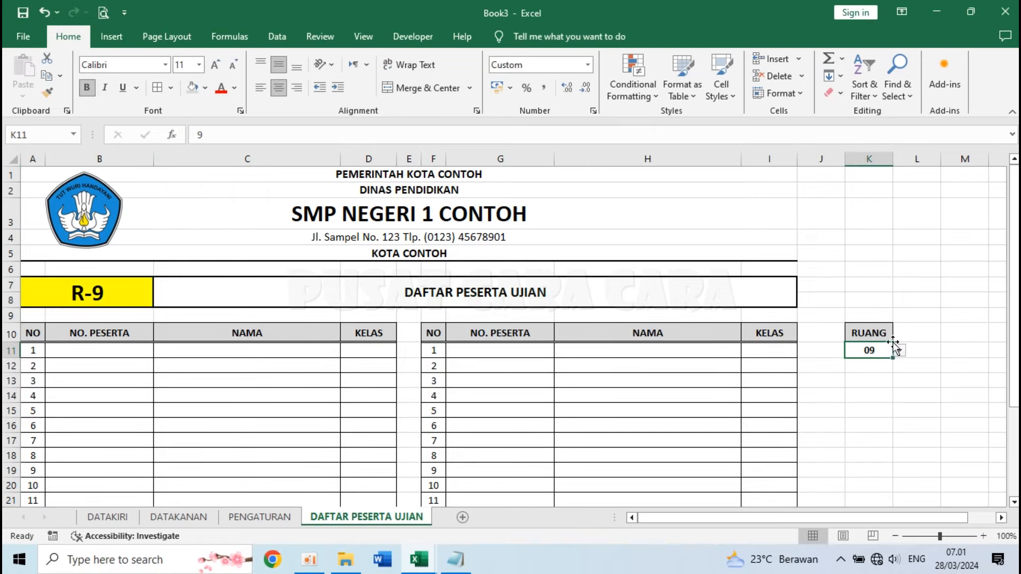
click(107, 295)
double_click(112, 297)
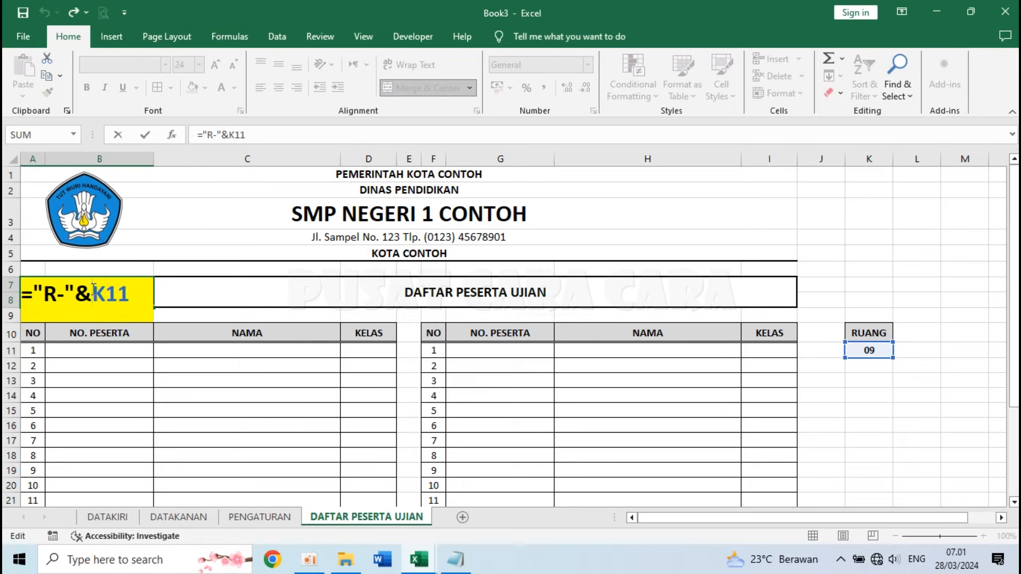
text(TEXT)
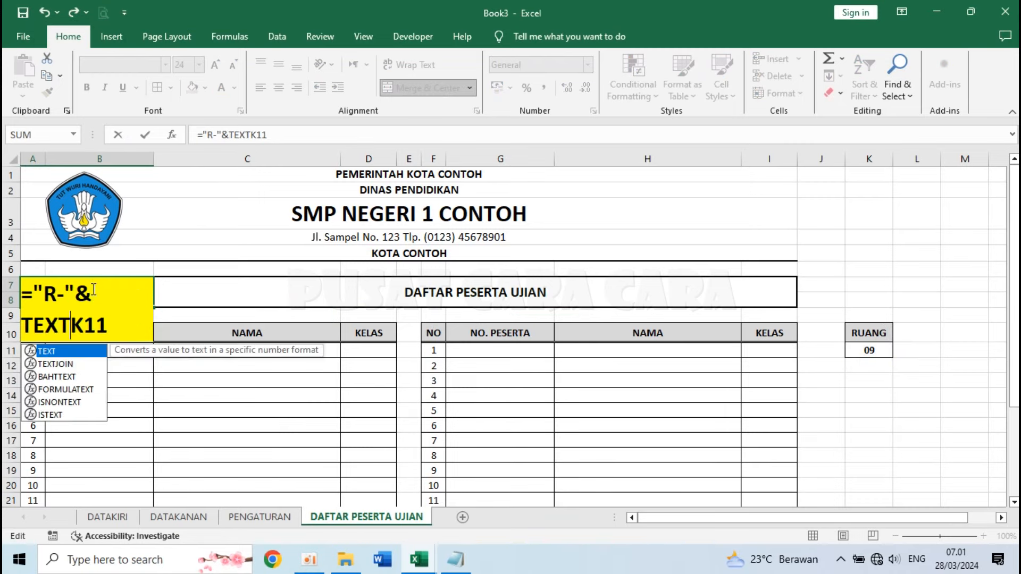
text(()
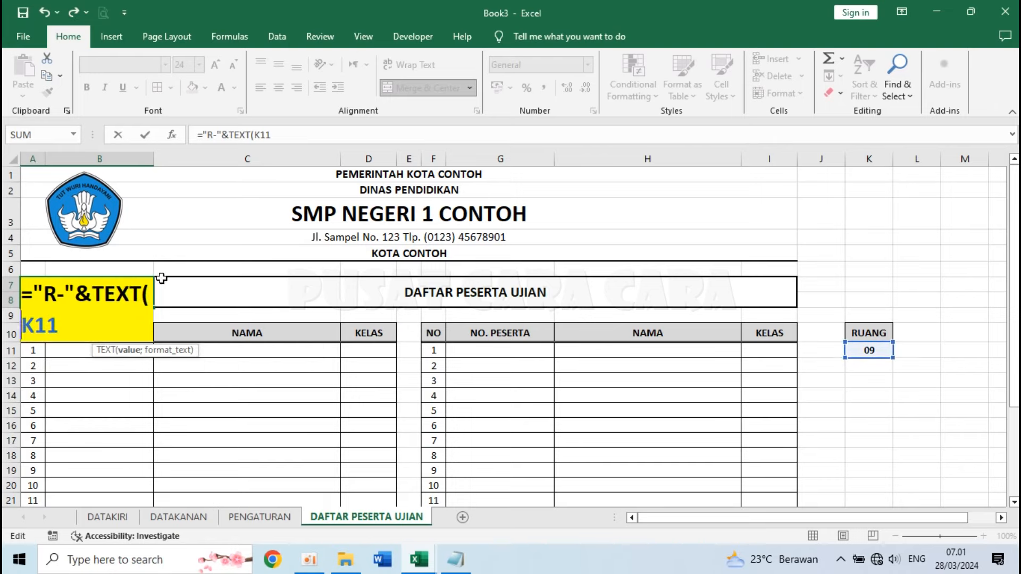
key(Escape)
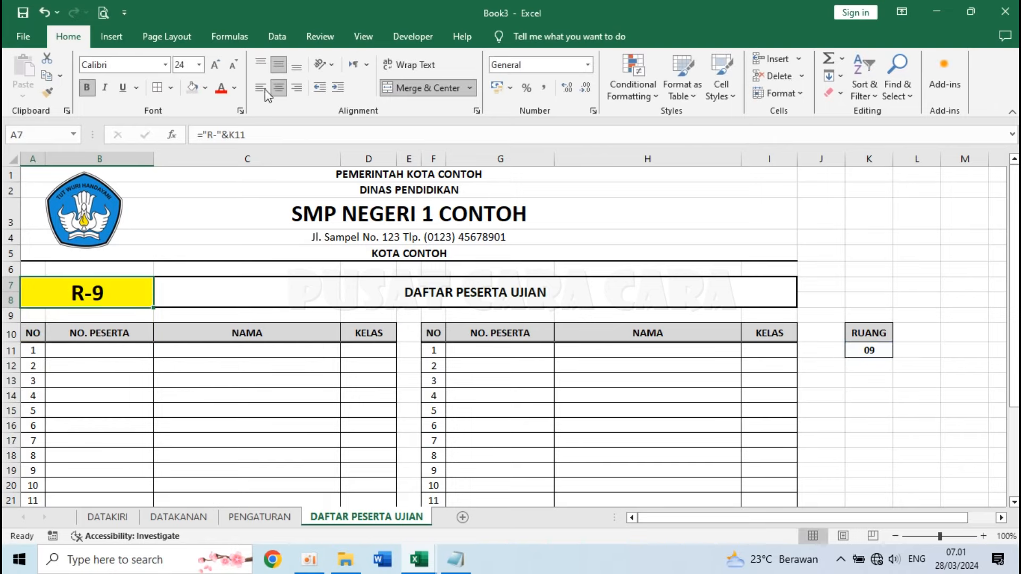
- Left-align cell A7 and change its formula to ="R-"&TEXT(K11;"0#")
double_click(78, 293)
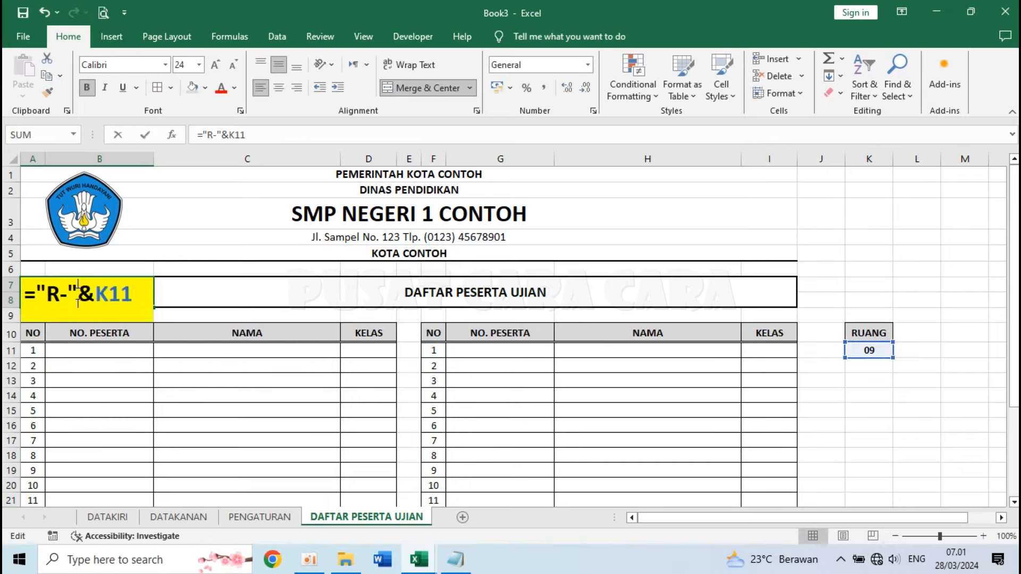
click(110, 294)
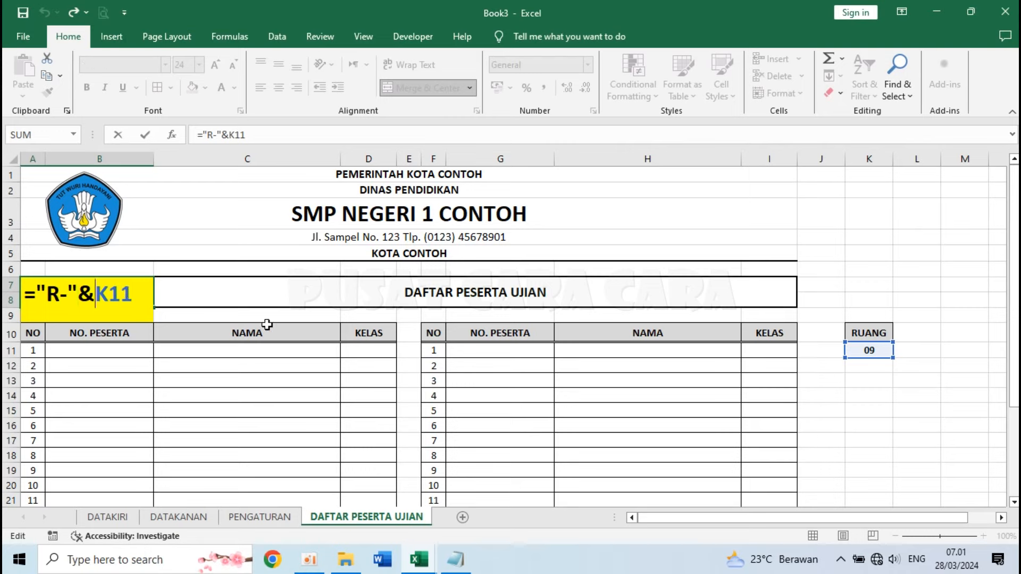
text(TEXT()
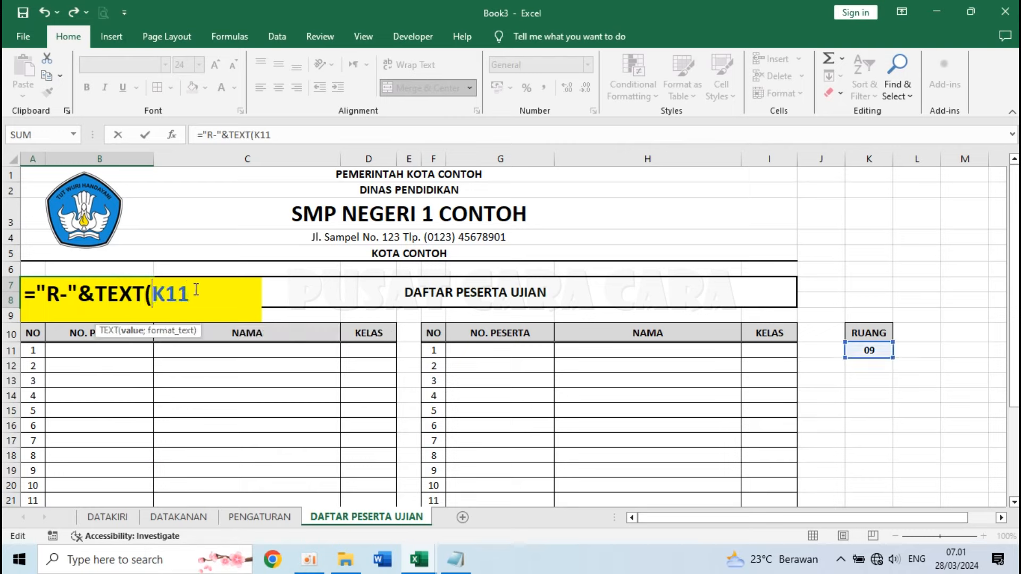
text(;)
text("0)
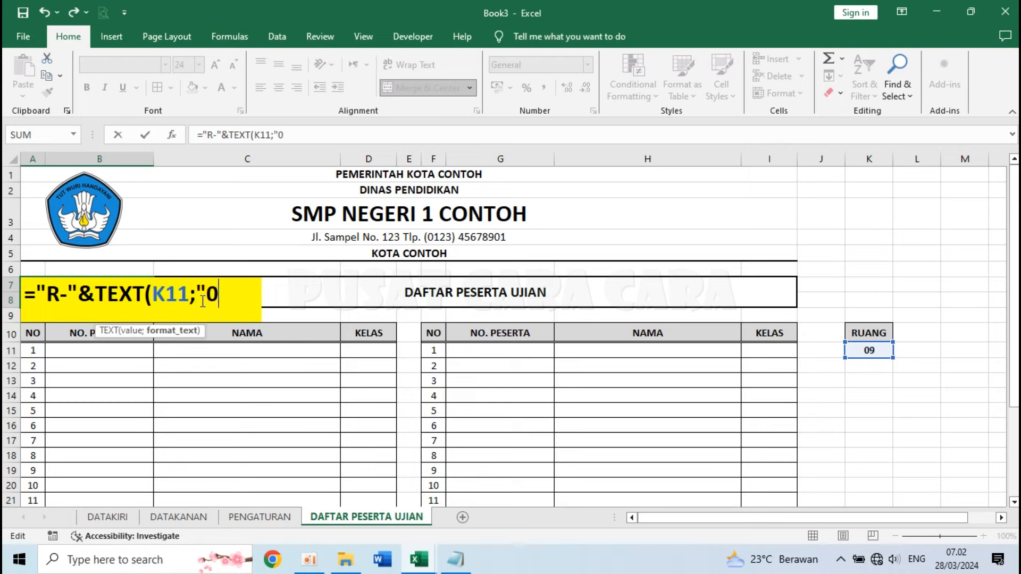
text(#)
text())
key(ctrl+Return)
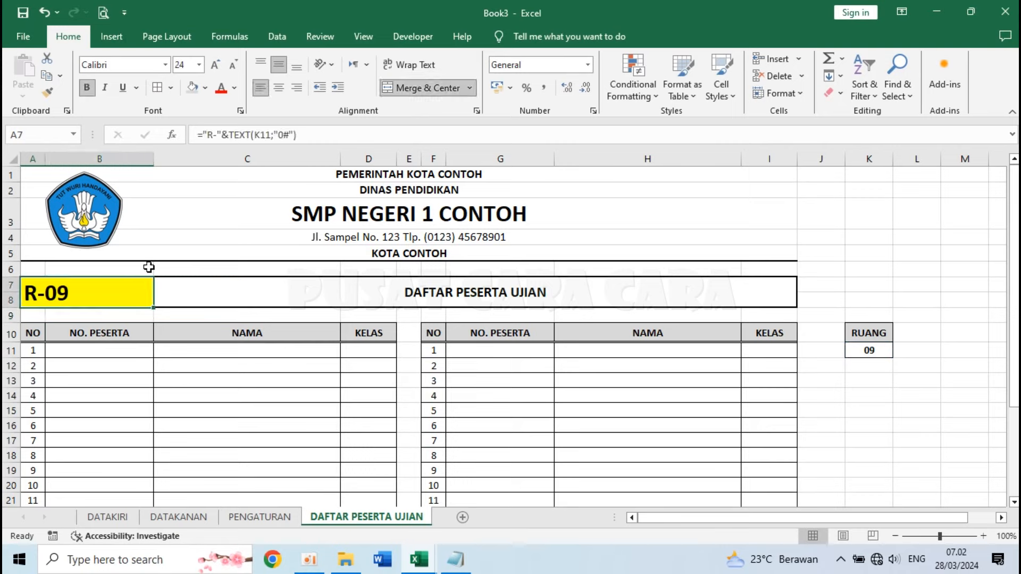
- Center the room label in cell A7 and choose room 1 in K11
click(278, 88)
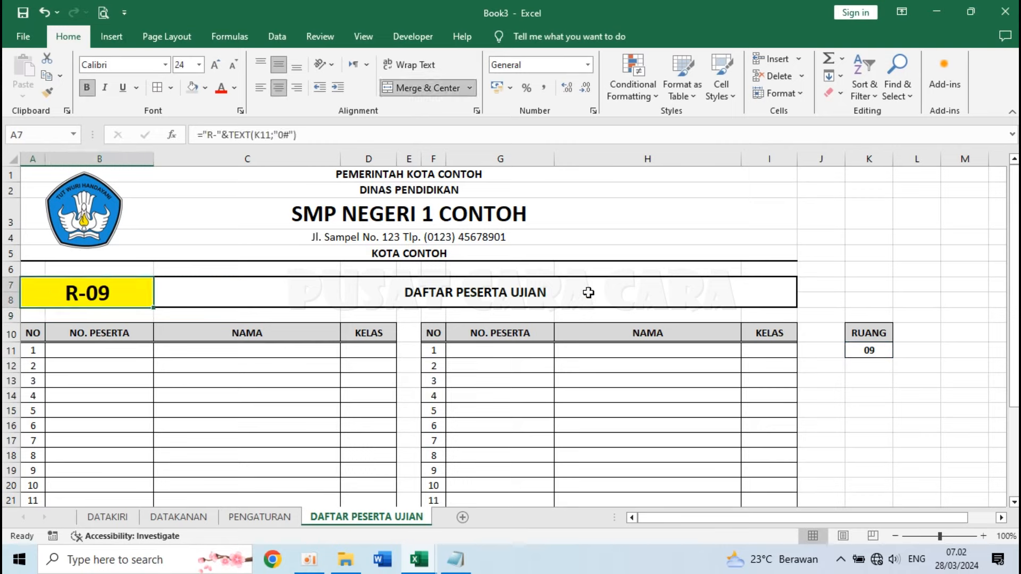
click(866, 355)
click(899, 350)
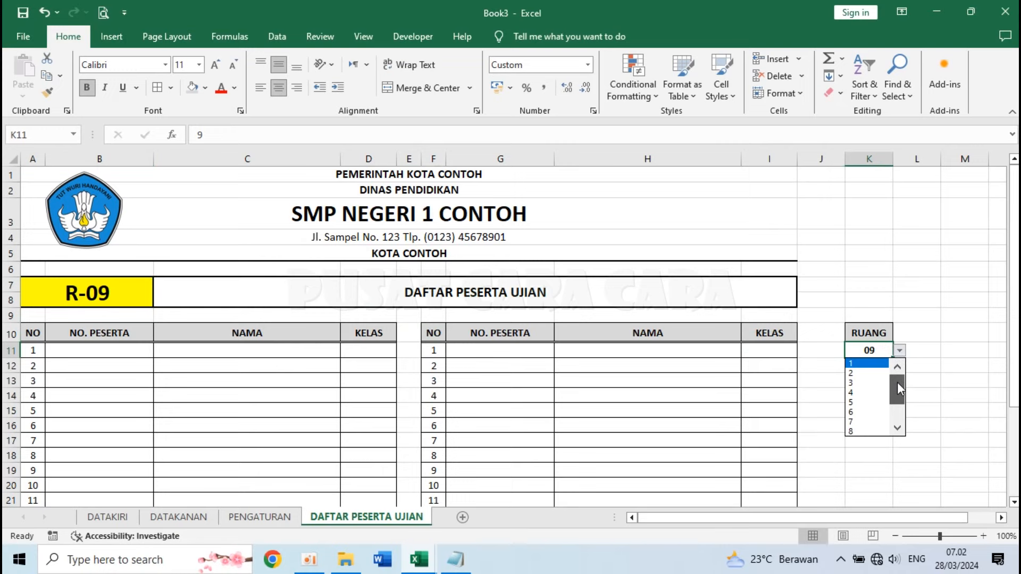
click(861, 363)
- Test the room label by choosing 5, 11 and 1 in the K11 dropdown
click(899, 351)
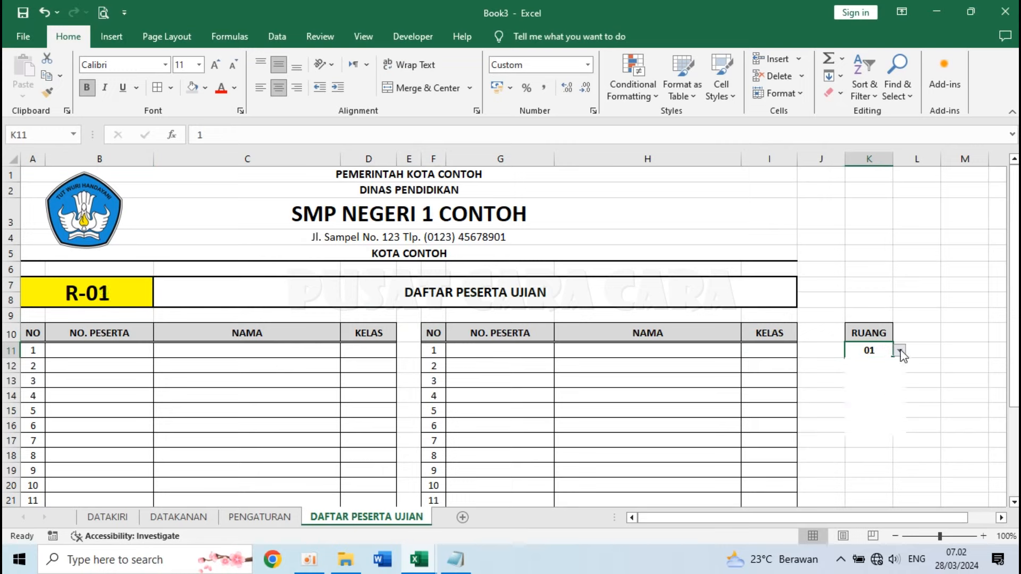
click(871, 402)
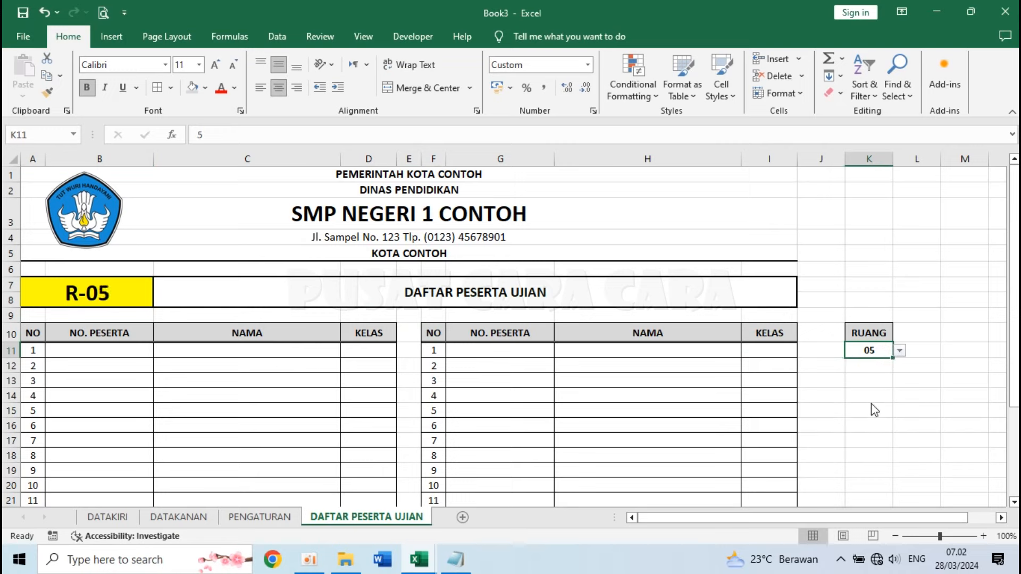
click(899, 351)
scroll(900, 427, down, 1)
click(869, 431)
click(591, 394)
click(872, 354)
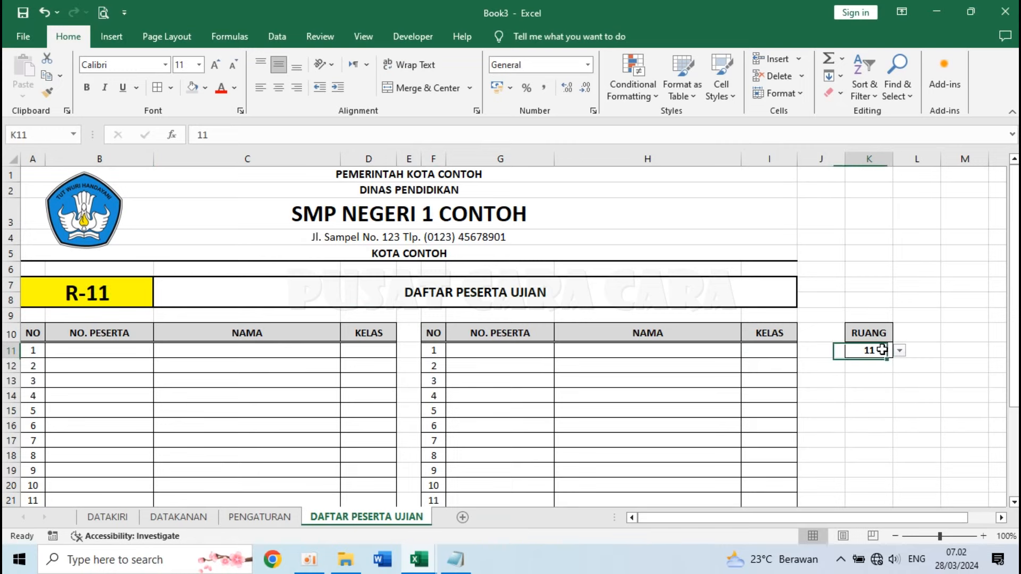
click(899, 350)
scroll(883, 372, up, 2)
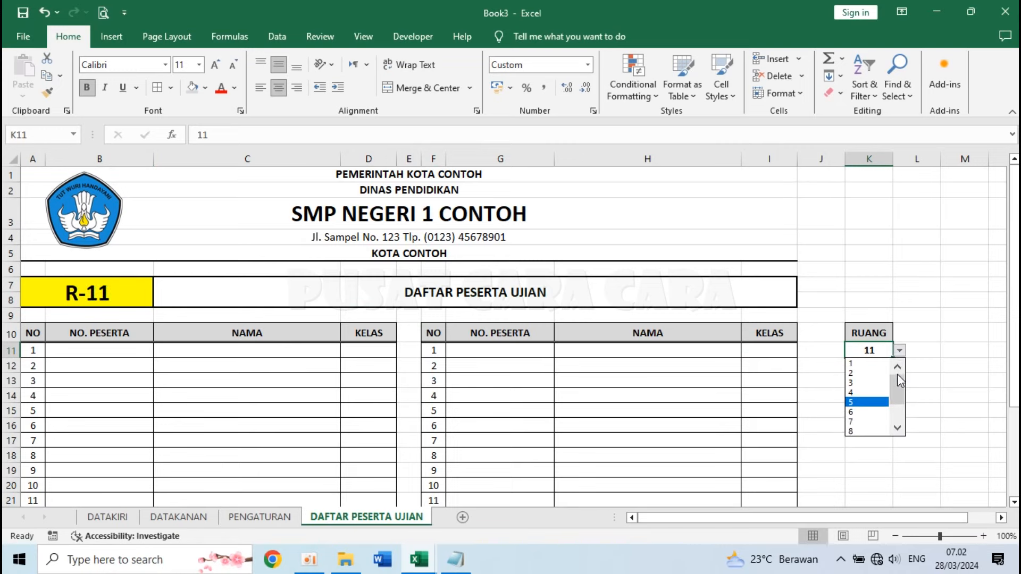
click(885, 366)
click(473, 394)
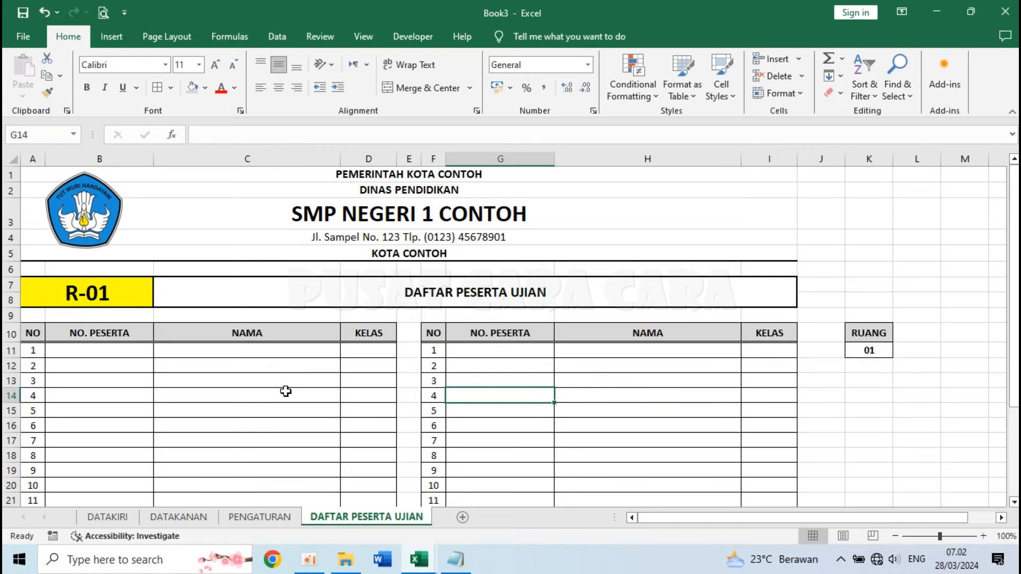
click(99, 353)
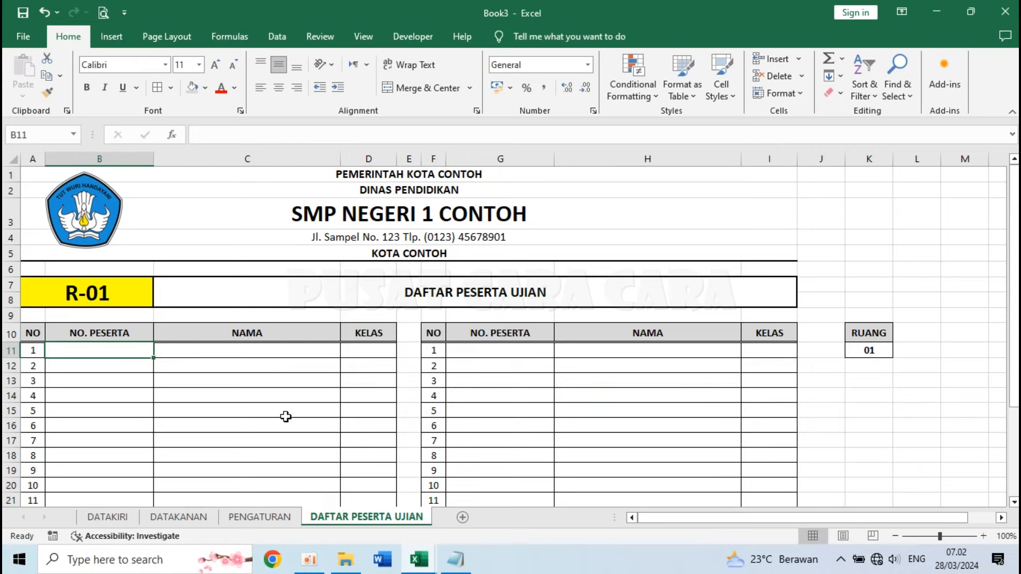
- Review the room 1 participant rows on the DATAKIRI and DATAKANAN sheets
click(880, 353)
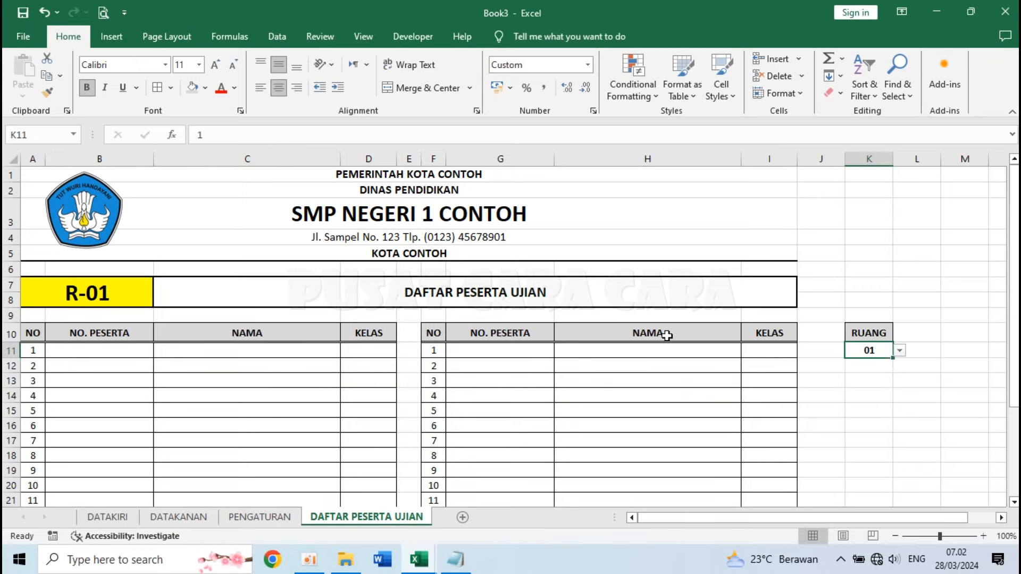
click(108, 517)
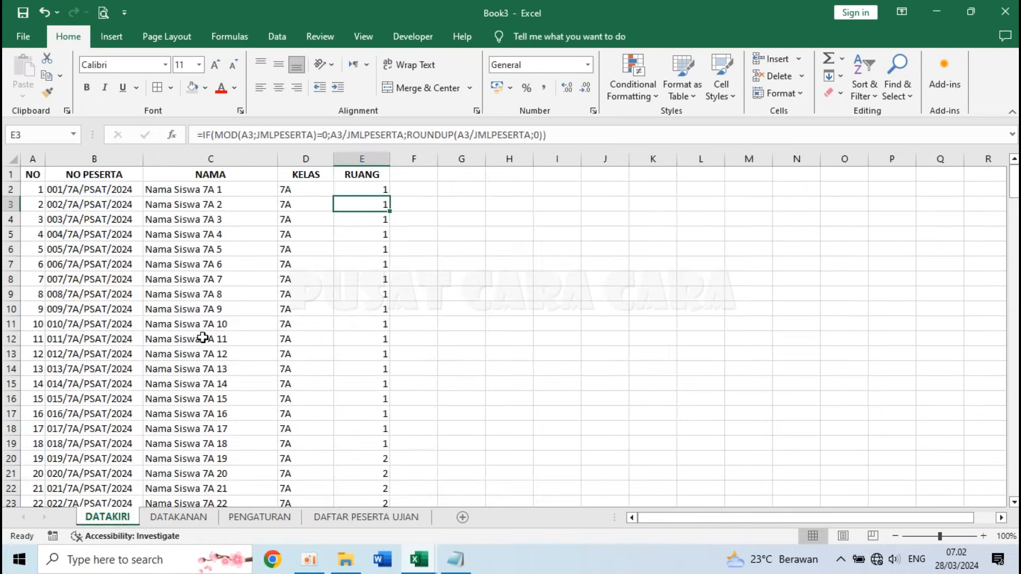
drag(42, 190, 371, 445)
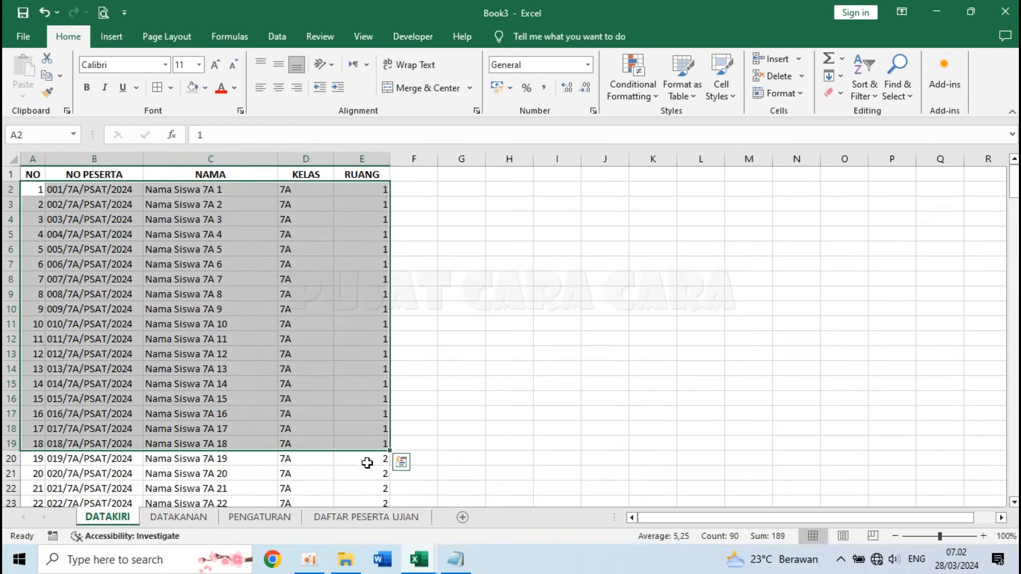
click(205, 519)
drag(33, 190, 362, 430)
- Set the room number in K11 on the DAFTAR PESERTA UJIAN sheet to 2
click(391, 517)
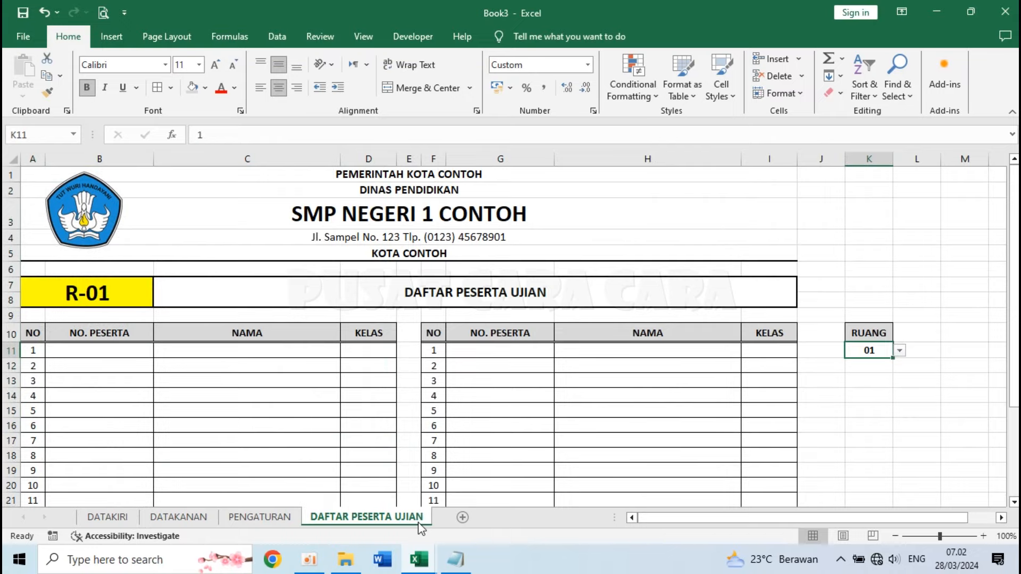
click(900, 350)
click(879, 381)
click(68, 351)
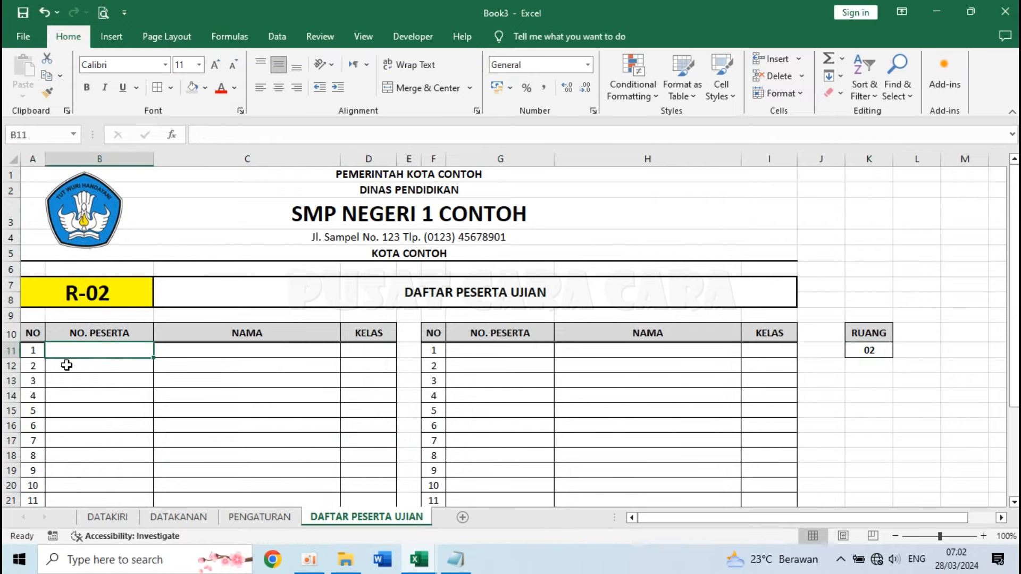
- Review the room 2 participant rows on the DATAKIRI and DATAKANAN sheets, and return to DAFTAR PESERTA UJIAN
click(109, 518)
scroll(101, 424, down, 3)
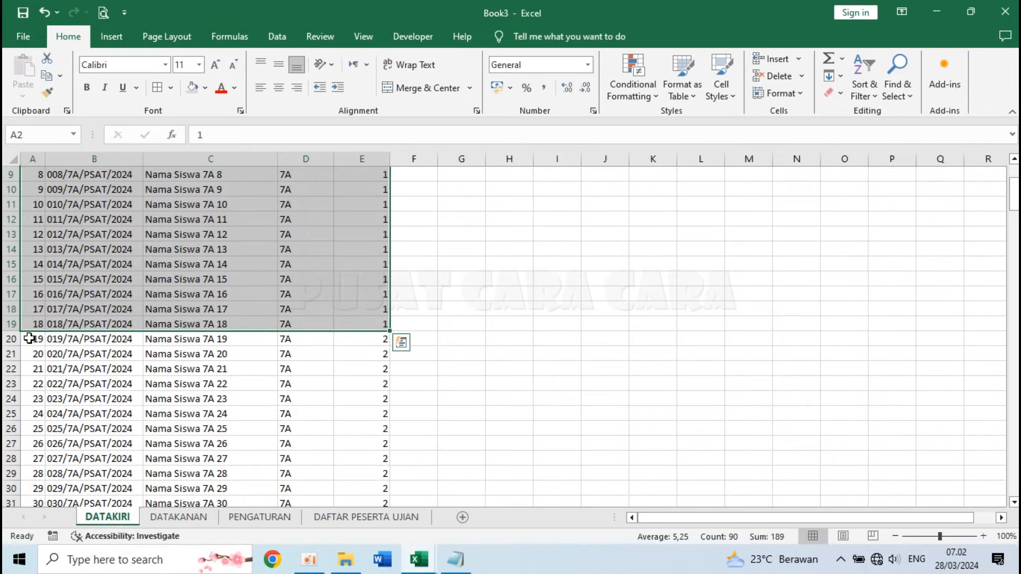
click(30, 339)
drag(29, 342, 370, 439)
click(181, 516)
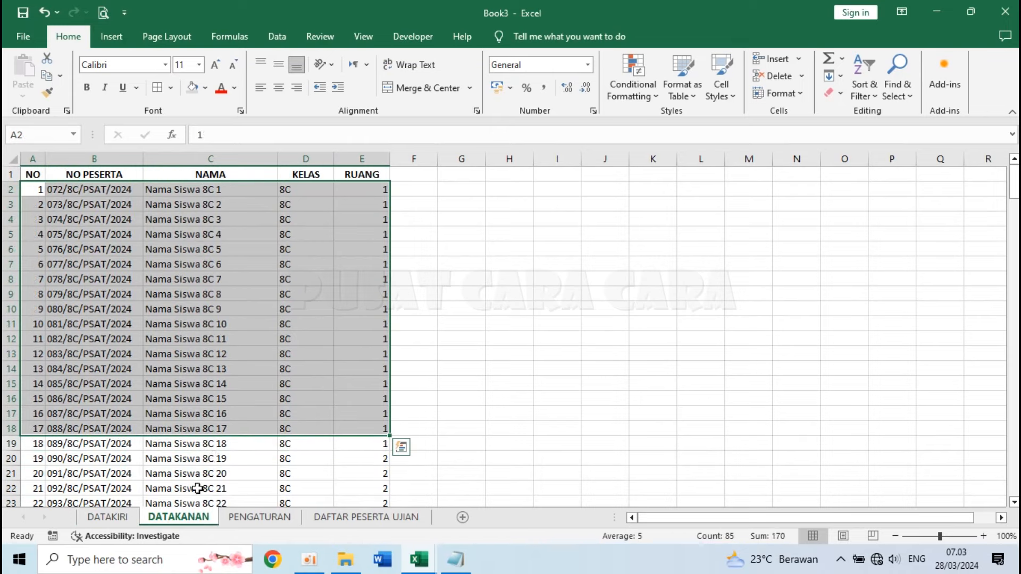
click(414, 339)
drag(37, 446, 226, 461)
click(319, 518)
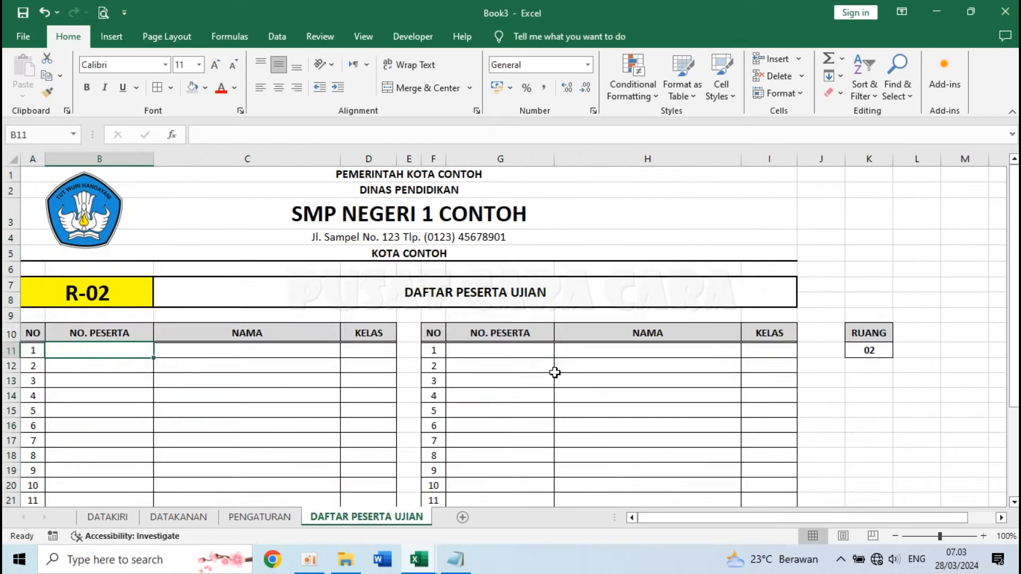
click(882, 354)
click(899, 351)
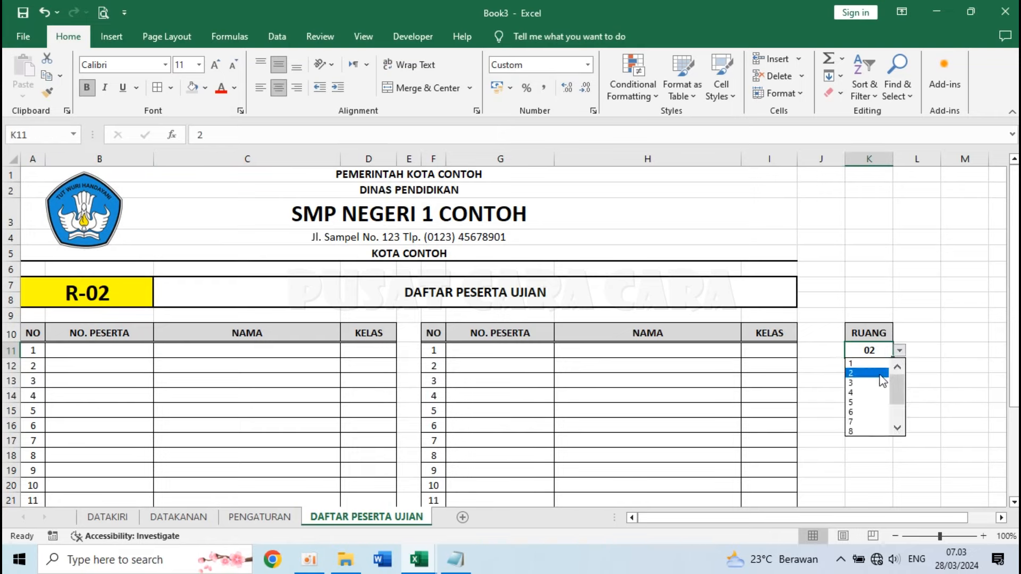
key(Escape)
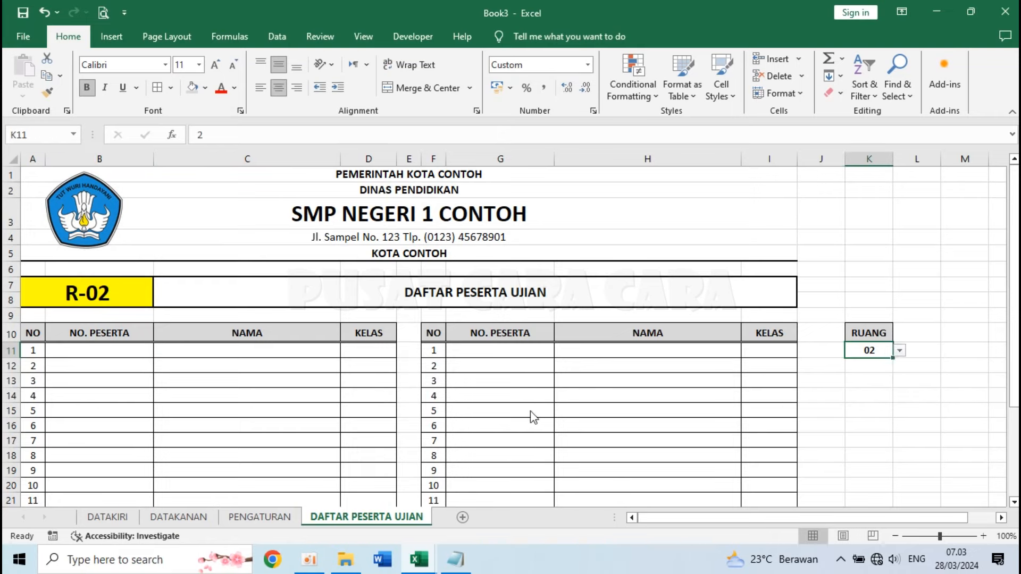
key(Return)
click(87, 351)
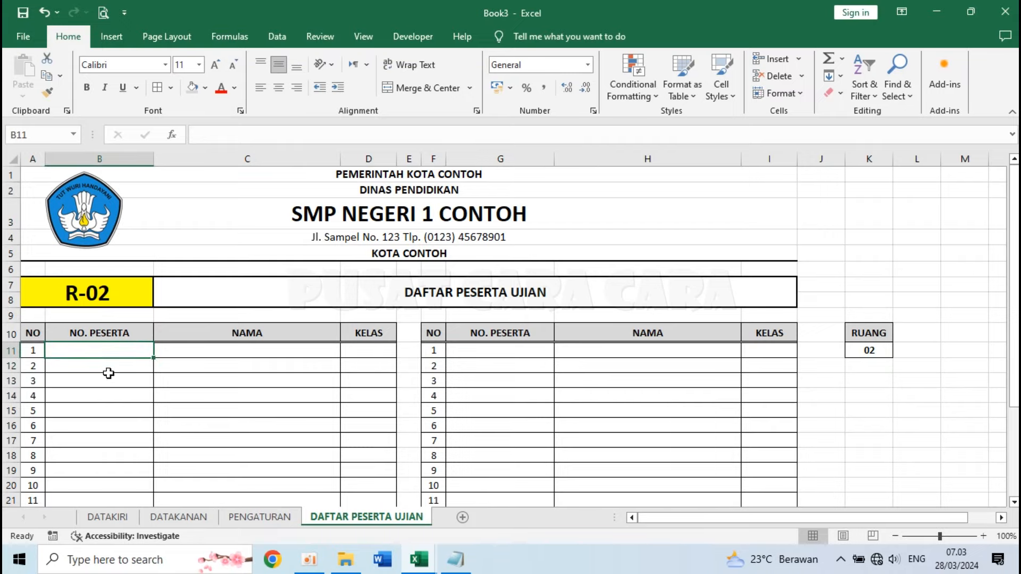
- Examine which NO value starts each room on the DATAKIRI sheet and check the DATAKANAN list as well
click(108, 517)
scroll(288, 365, up, 3)
scroll(287, 365, up, 3)
click(298, 236)
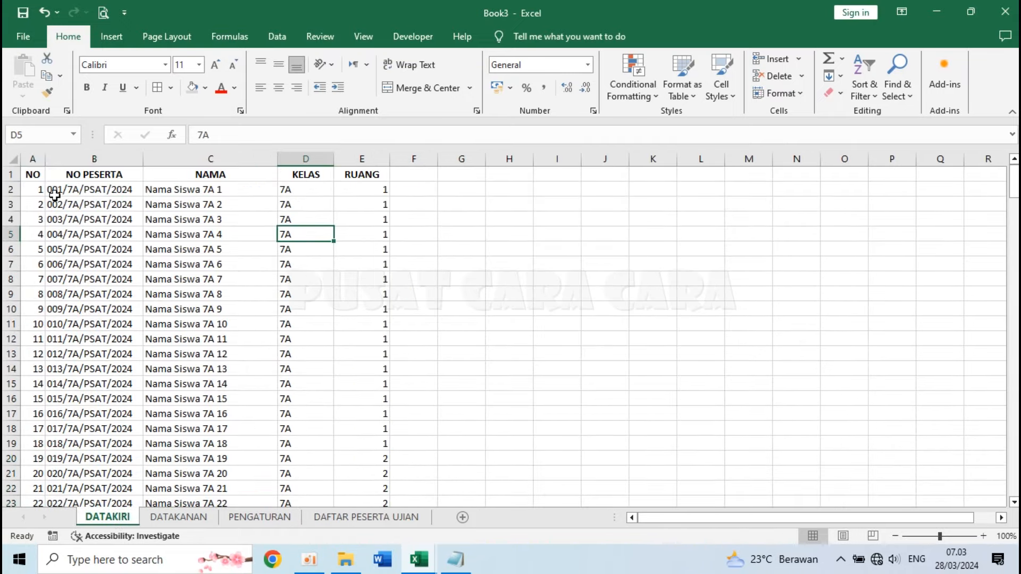
click(35, 192)
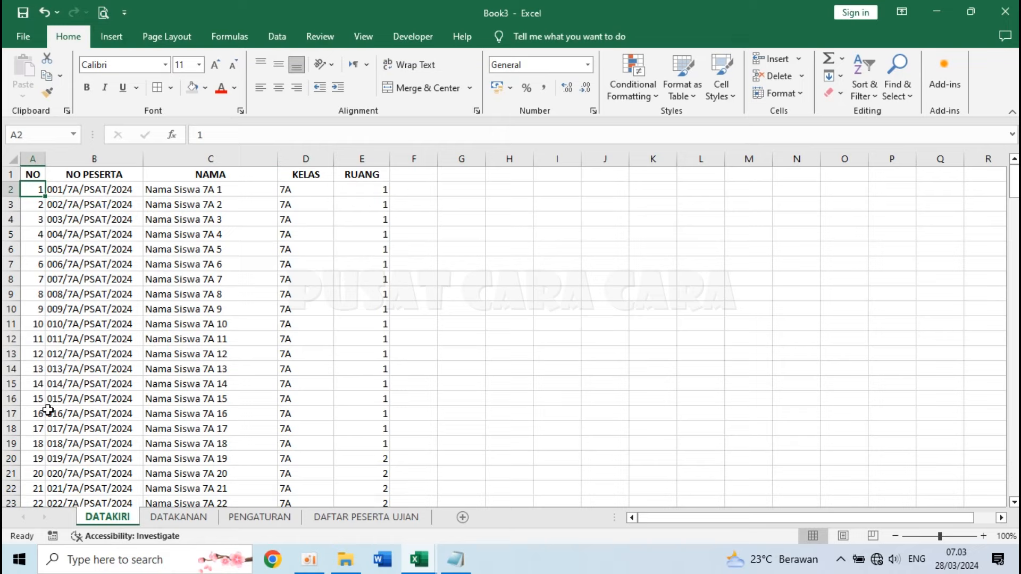
click(34, 459)
scroll(153, 422, down, 4)
scroll(156, 424, down, 3)
click(34, 383)
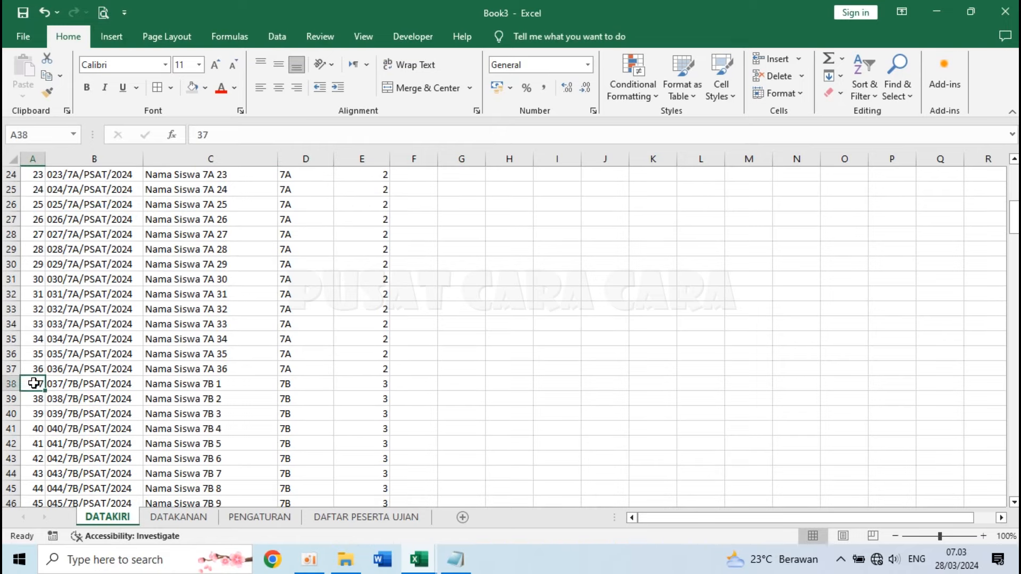
click(180, 518)
click(448, 458)
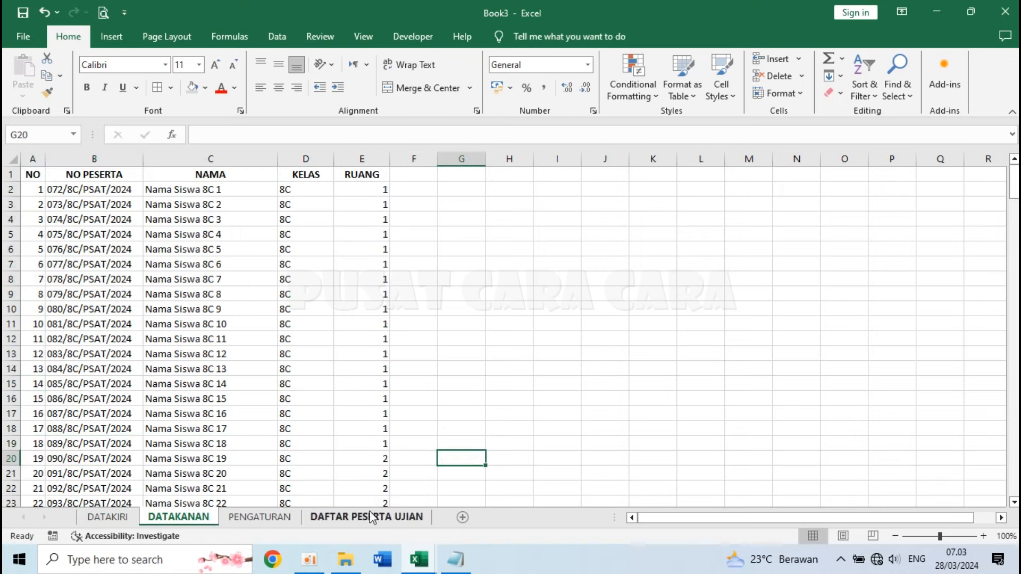
- Define the workbook-scoped name RUANG for cell K11 on the DAFTAR PESERTA UJIAN sheet
click(356, 521)
click(481, 379)
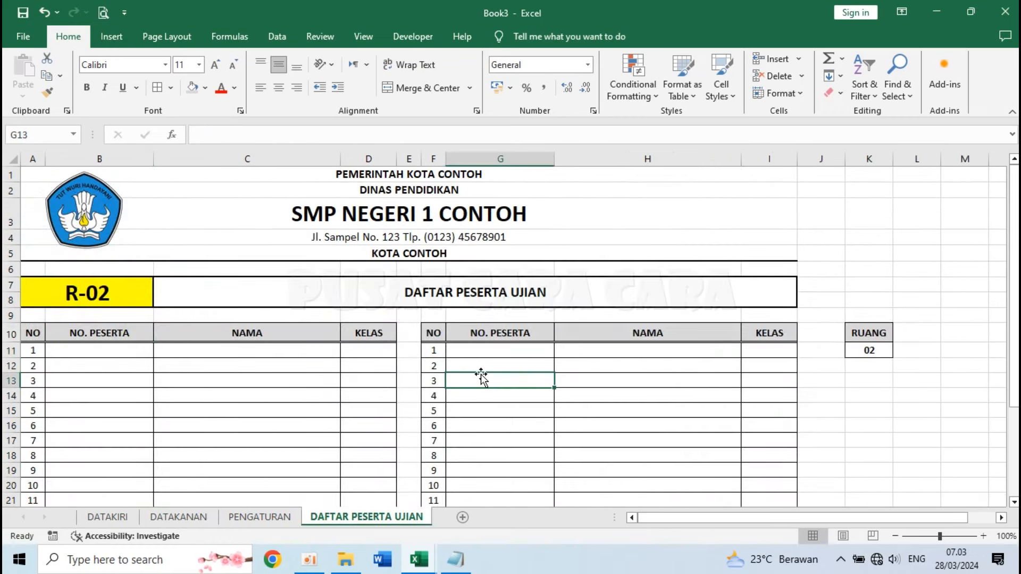
click(117, 350)
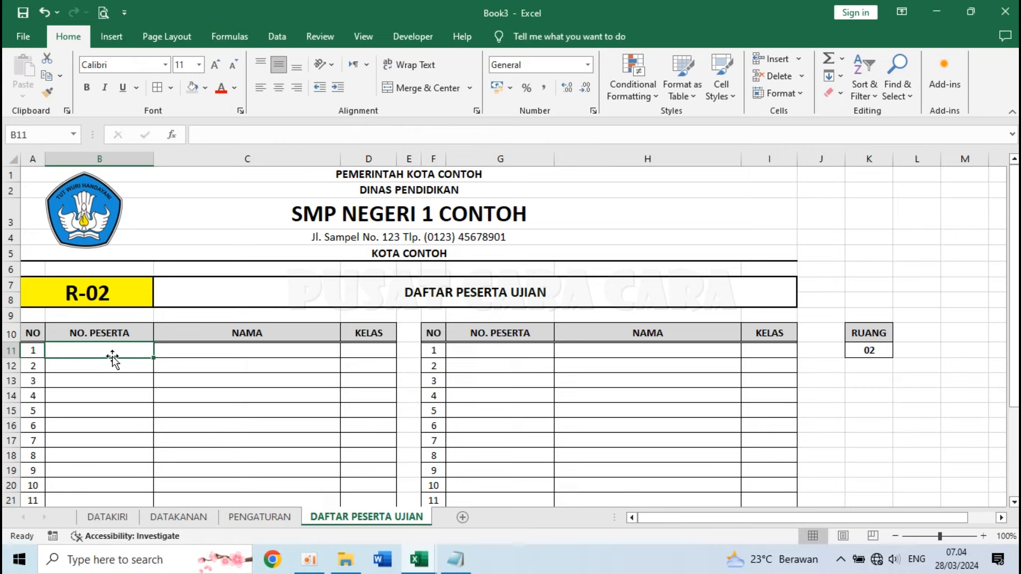
click(432, 352)
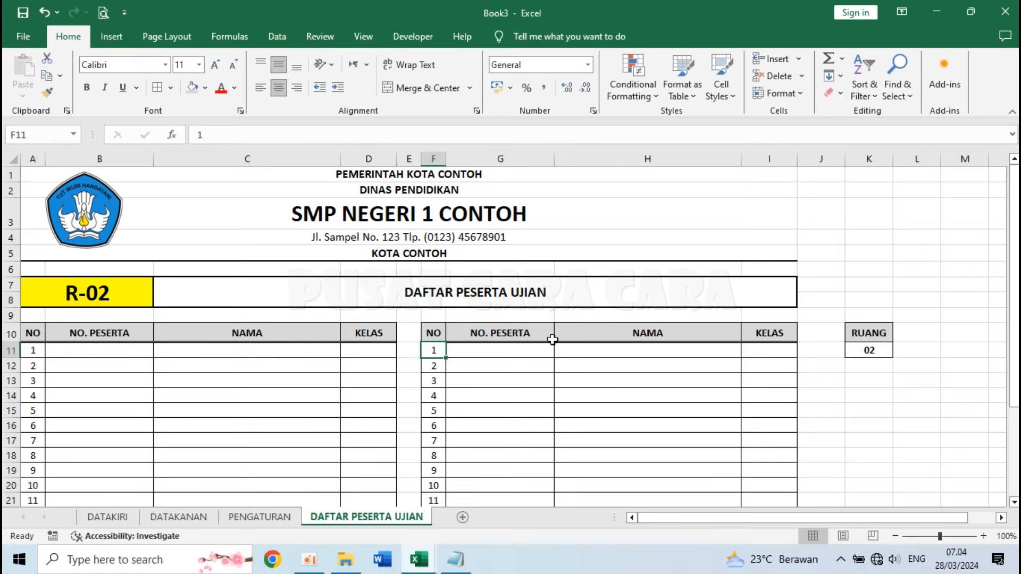
click(868, 348)
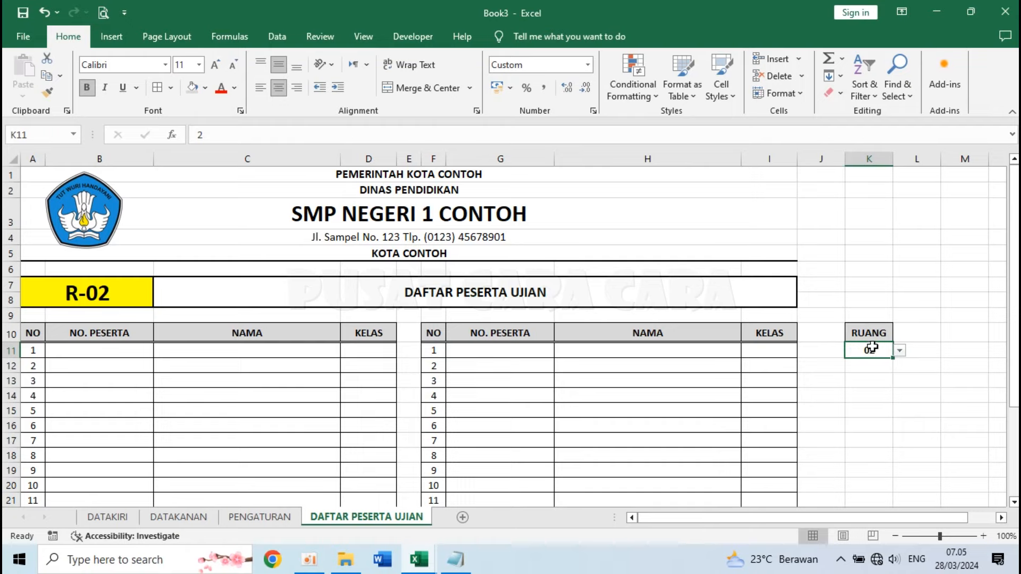
click(228, 36)
click(506, 58)
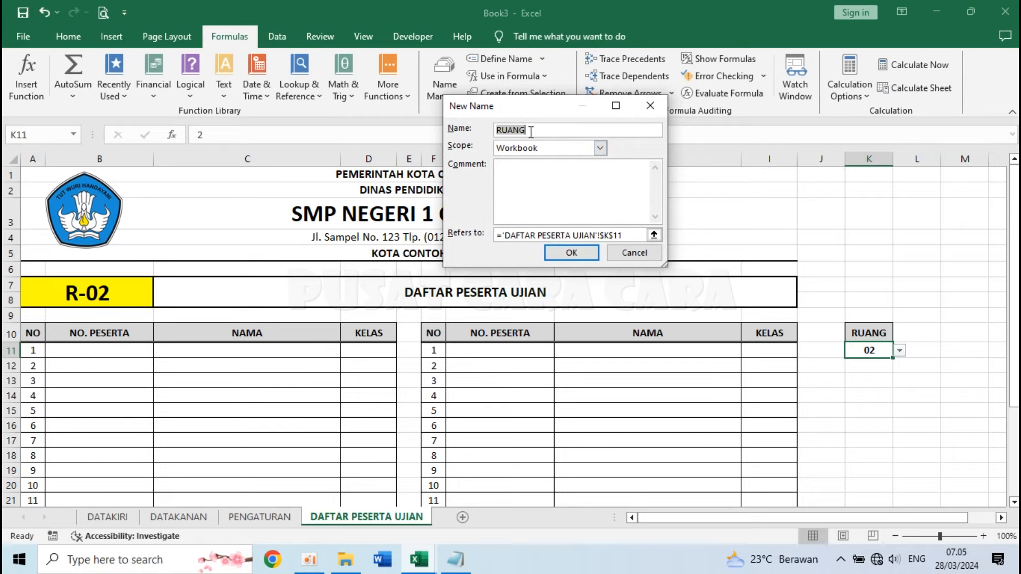
click(570, 253)
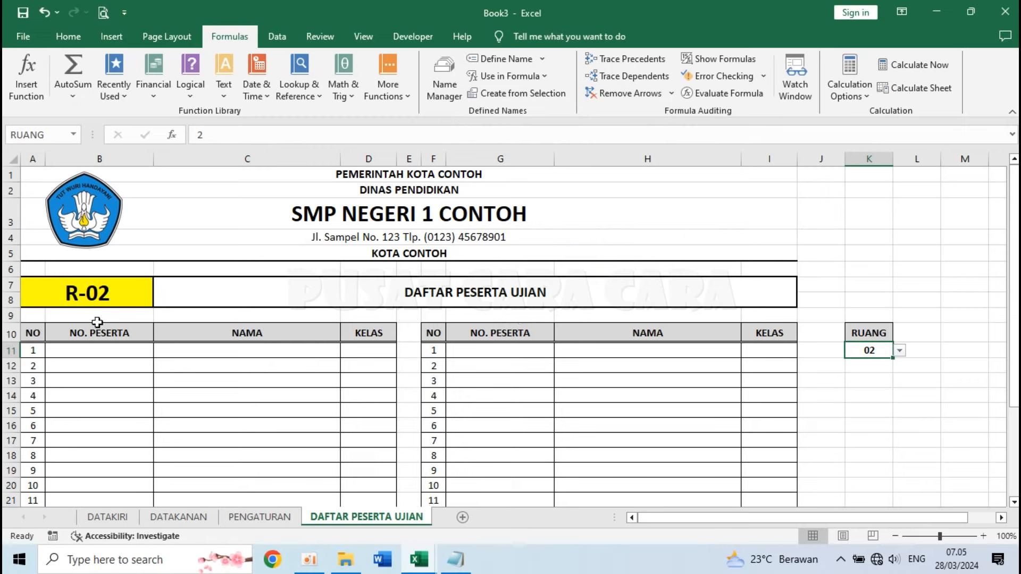
- Enter the trial formula =(RUANG-1)*JMLPESERTA+A11 in B11, the first NO. PESERTA cell of the left-hand table
click(98, 355)
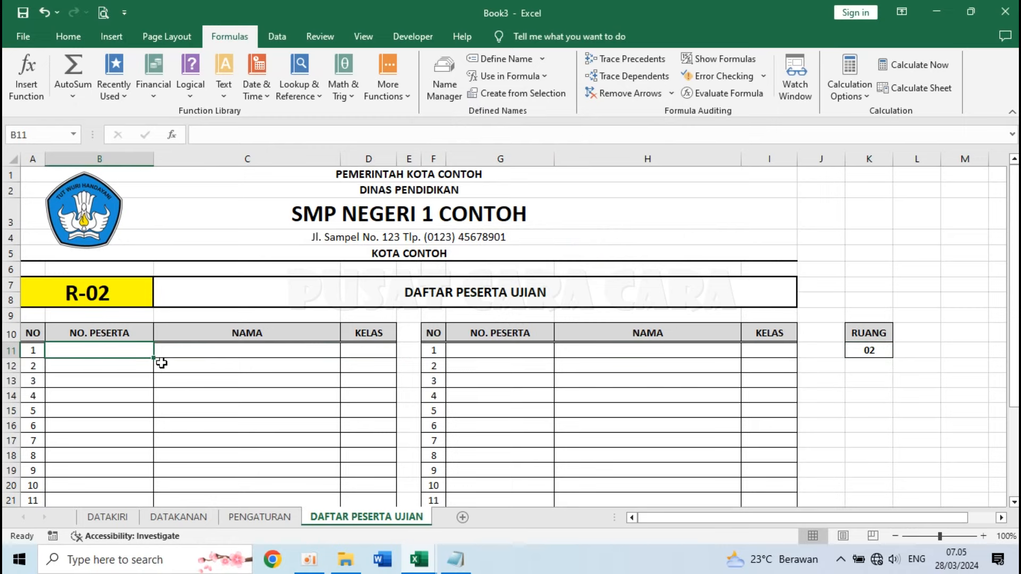
text(=)
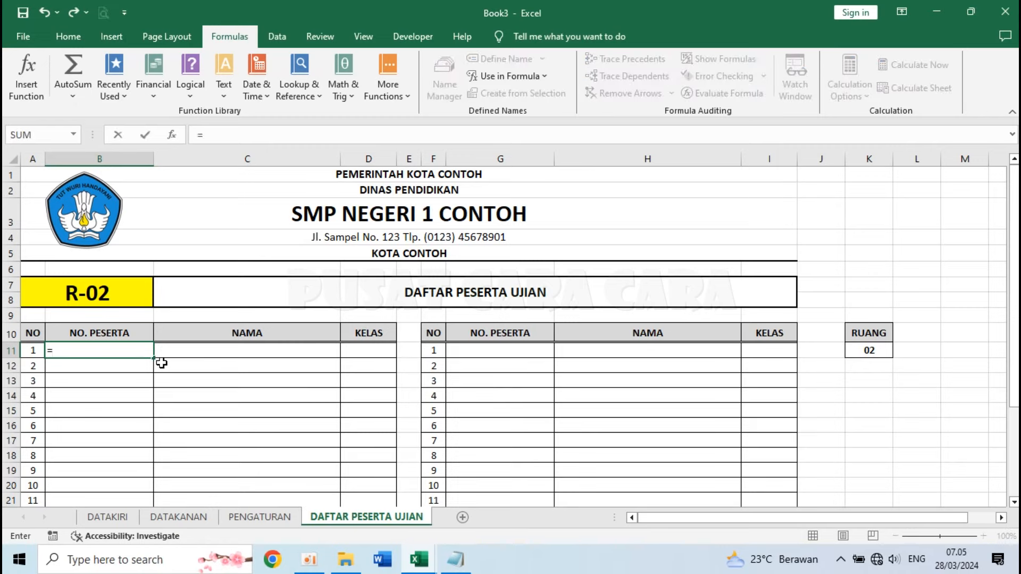
text((RUANG)
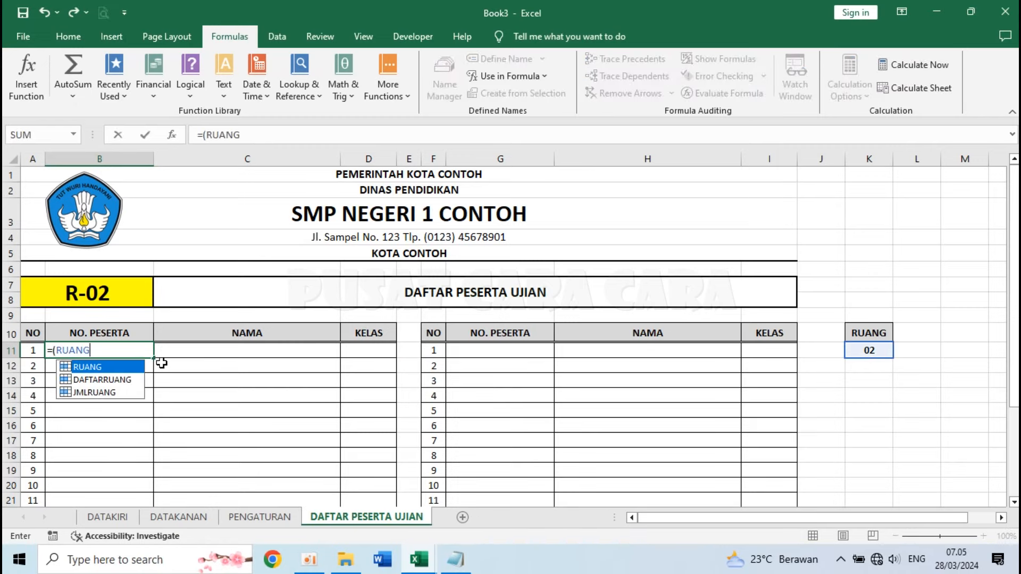
text(-1)
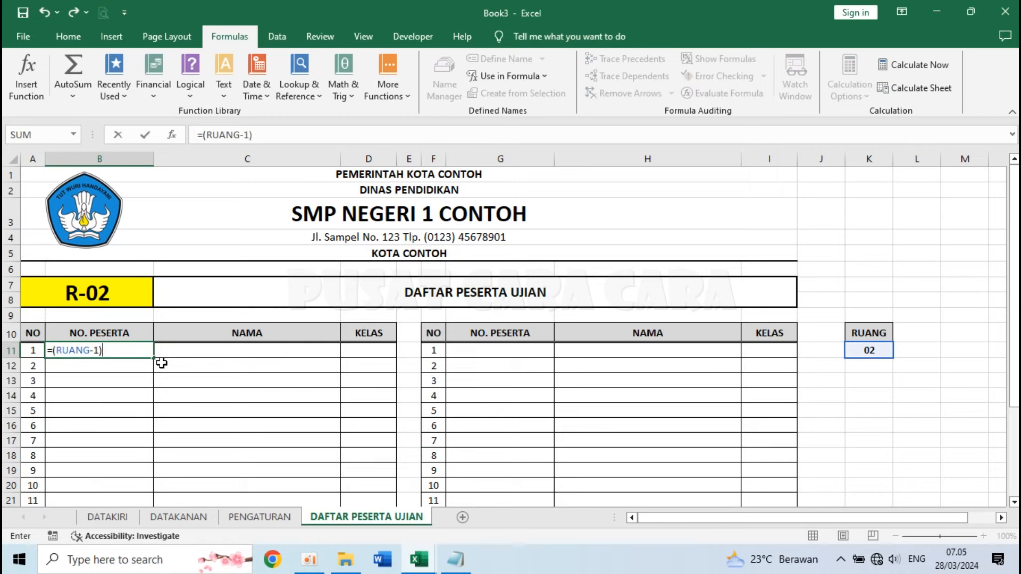
text()*J)
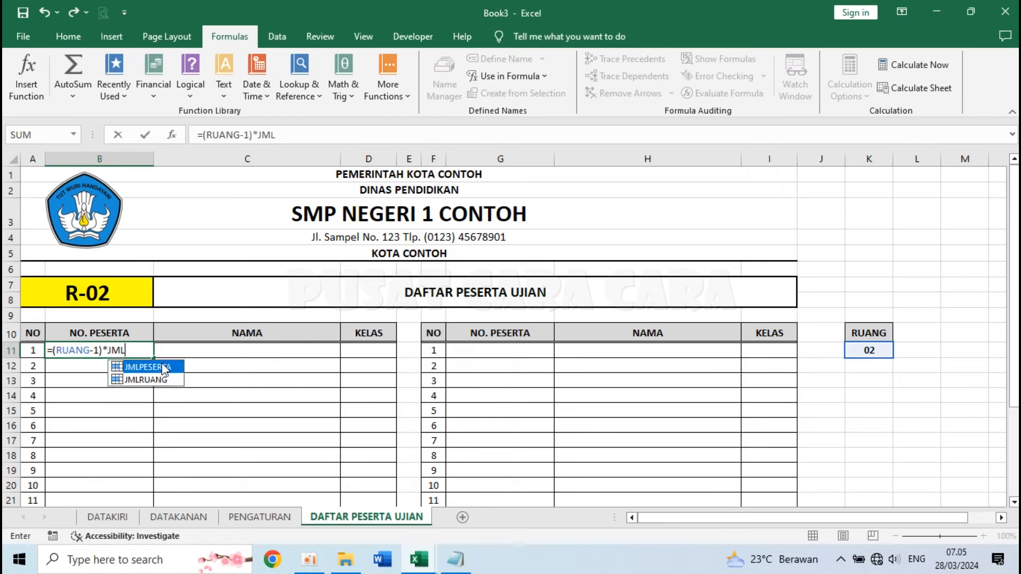
text(ML)
double_click(162, 368)
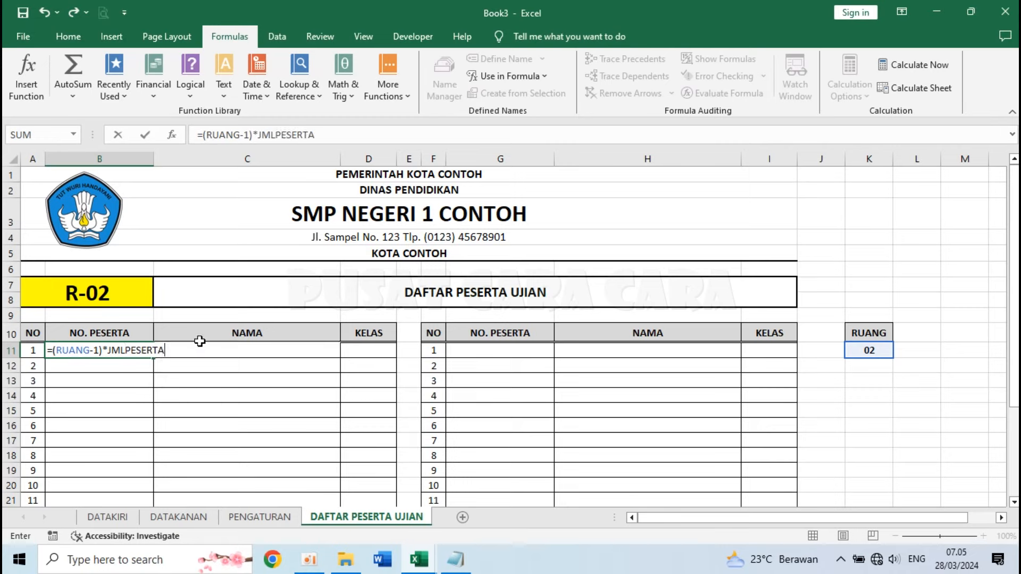
text(+)
click(27, 350)
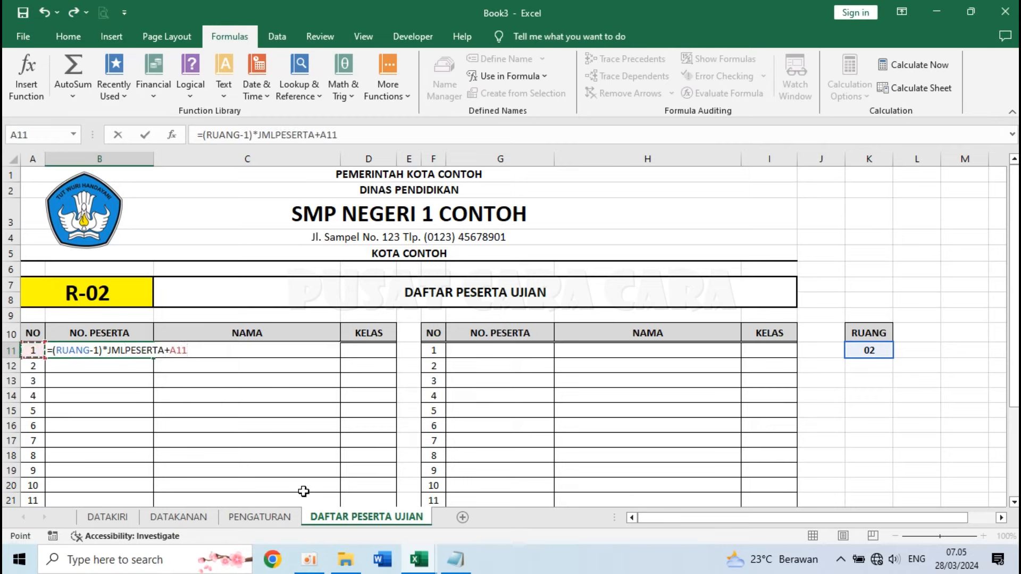
key(Return)
click(113, 350)
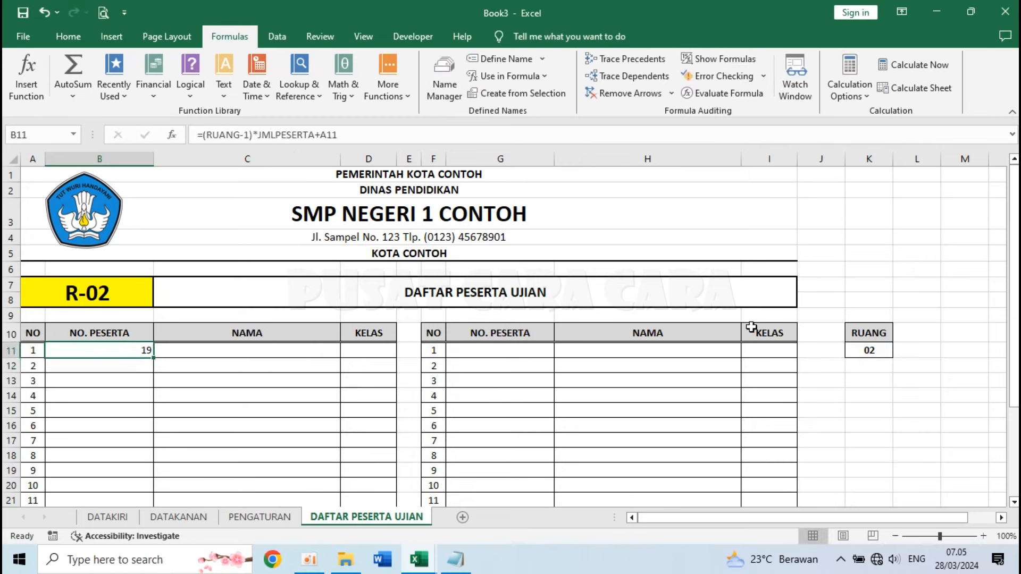
- Test the B11 formula by switching the room number in K11 to 1 and to 3, checking B11 each time
click(885, 350)
click(899, 350)
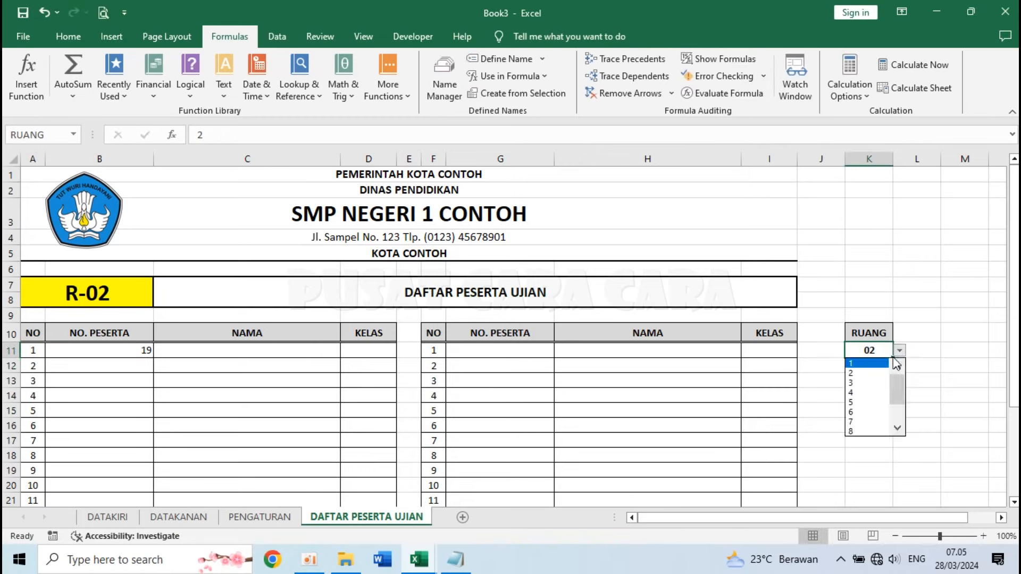
click(873, 364)
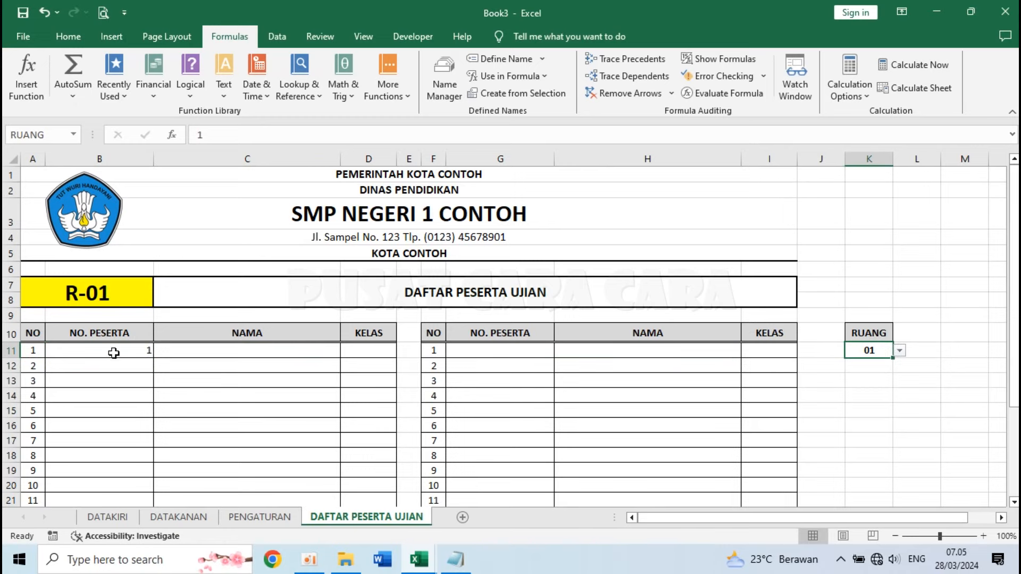
click(114, 353)
click(872, 352)
click(906, 352)
click(872, 384)
click(119, 352)
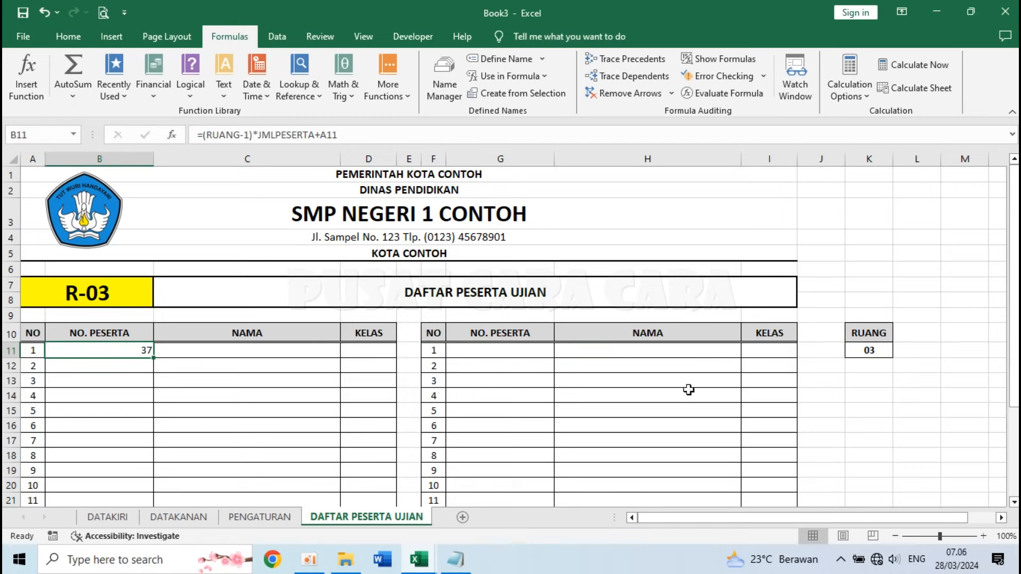
- Set the room number in K11 to 1 and clear the trial formula from B11
click(862, 366)
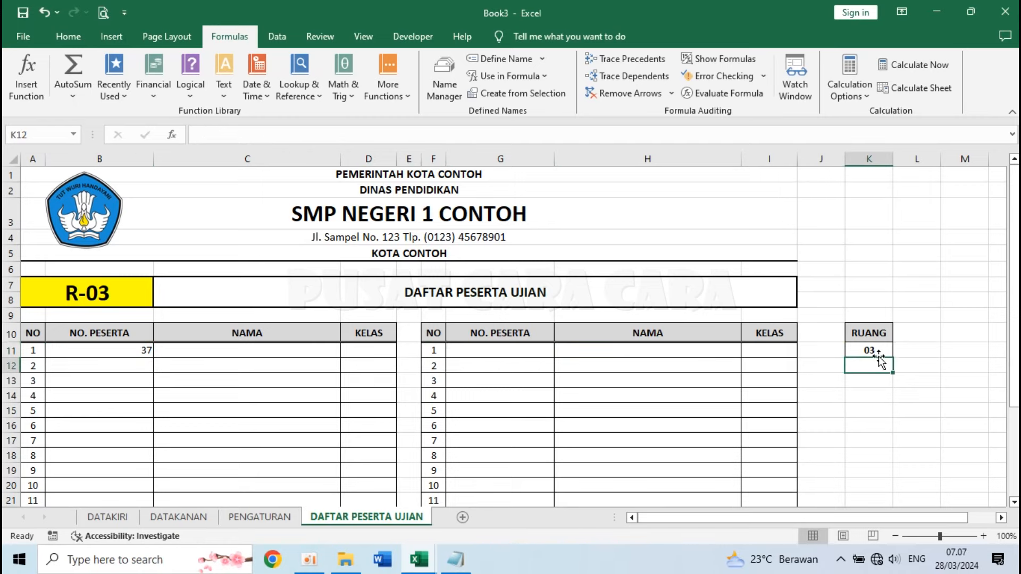
click(884, 351)
click(899, 351)
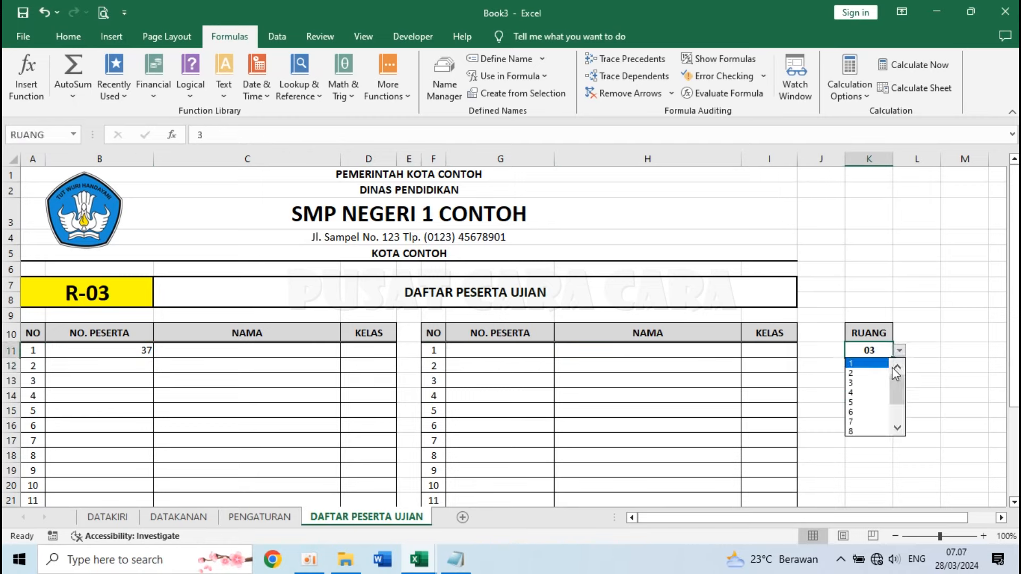
click(873, 364)
click(120, 361)
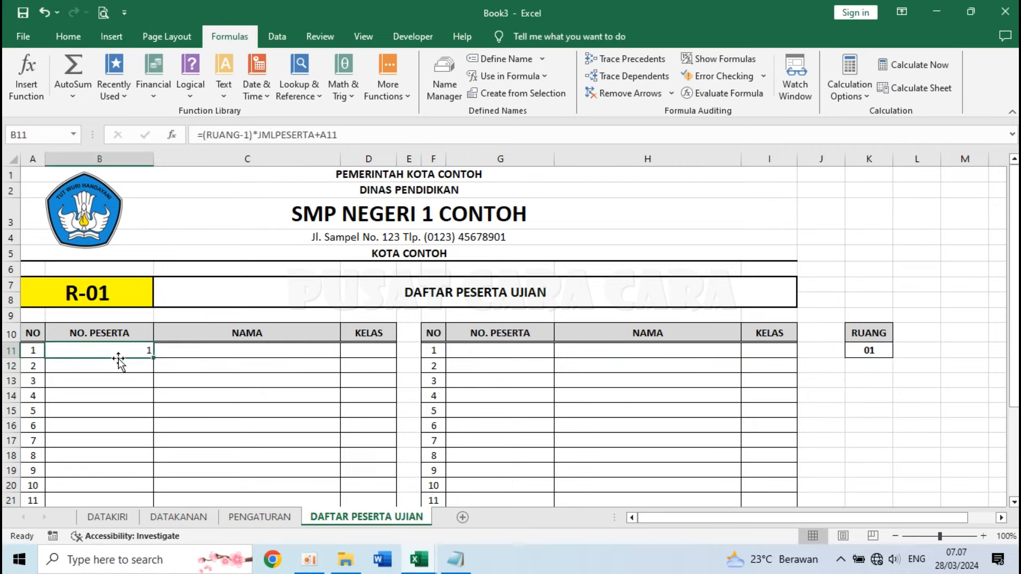
key(Delete)
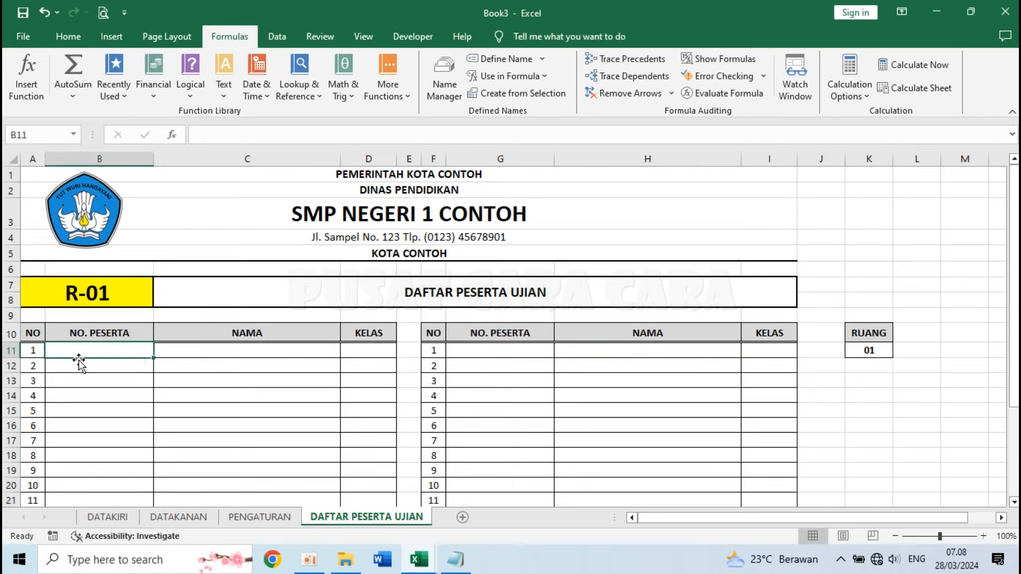
- Begin an IF formula in B11 whose logical test starts with the participant number expression: =IF((RUANG-1)*JMLPESERTA+A11
text(=)
text(I)
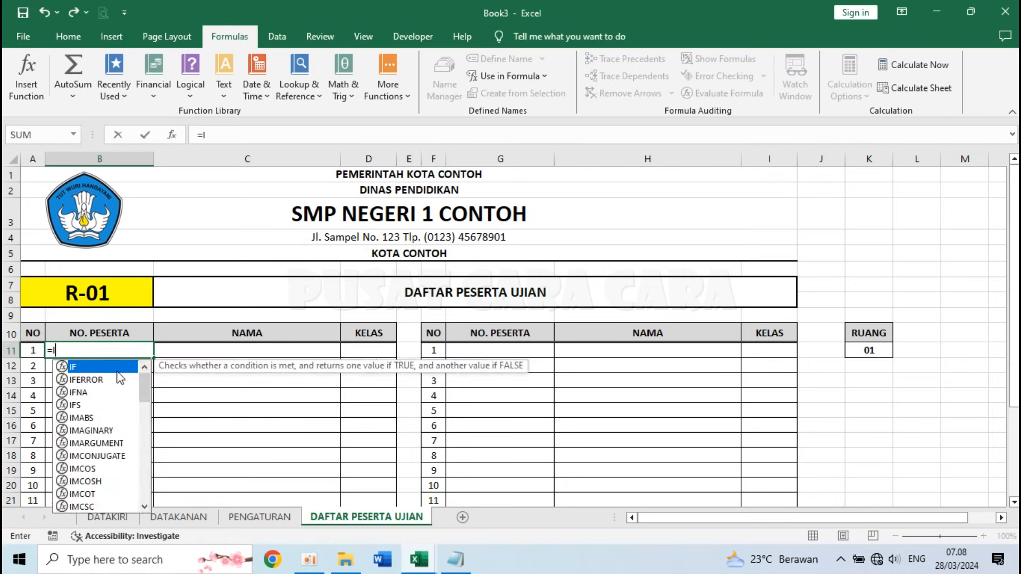
text(F()
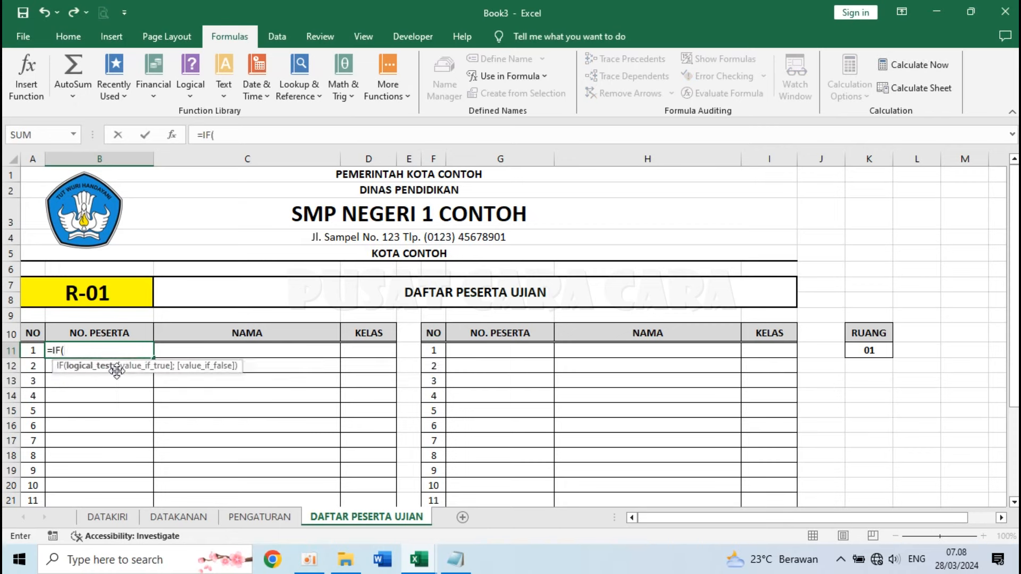
text((RU)
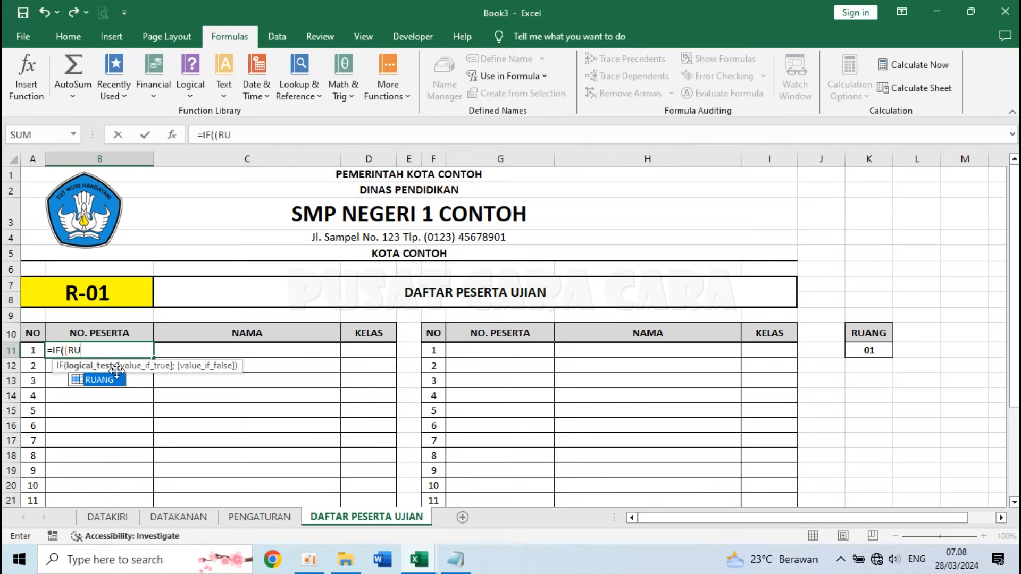
double_click(112, 379)
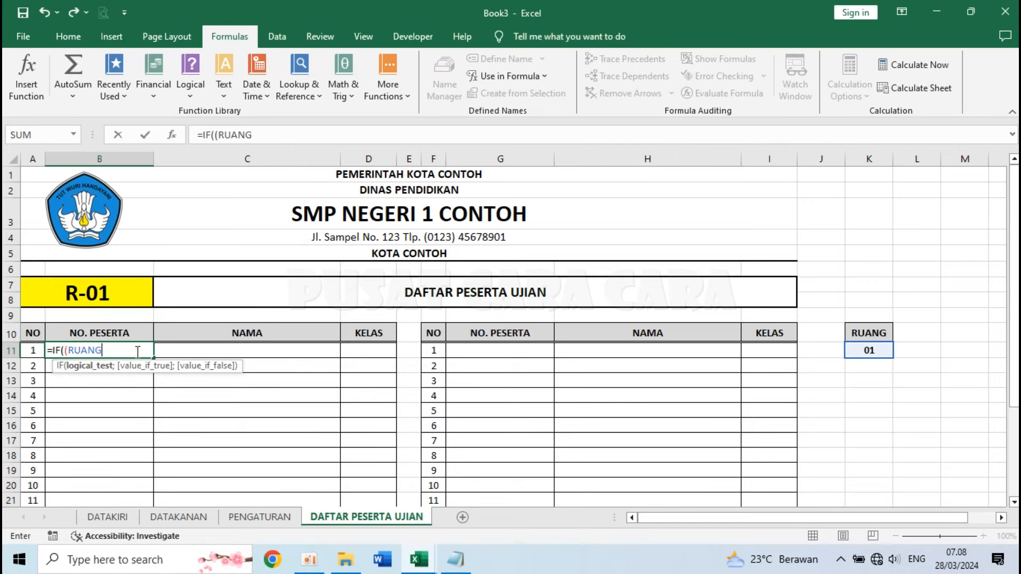
text(-1)
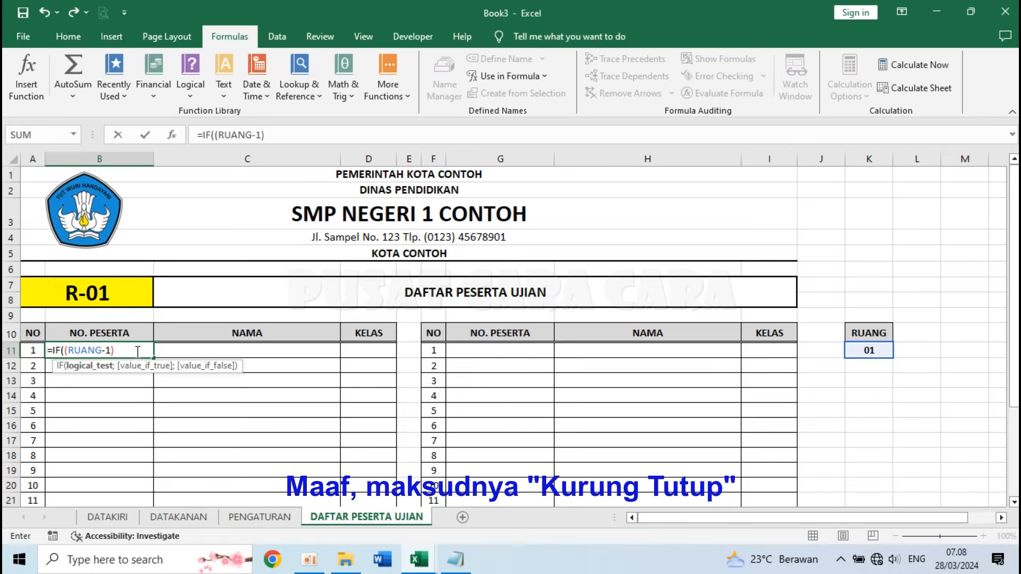
text()*JML)
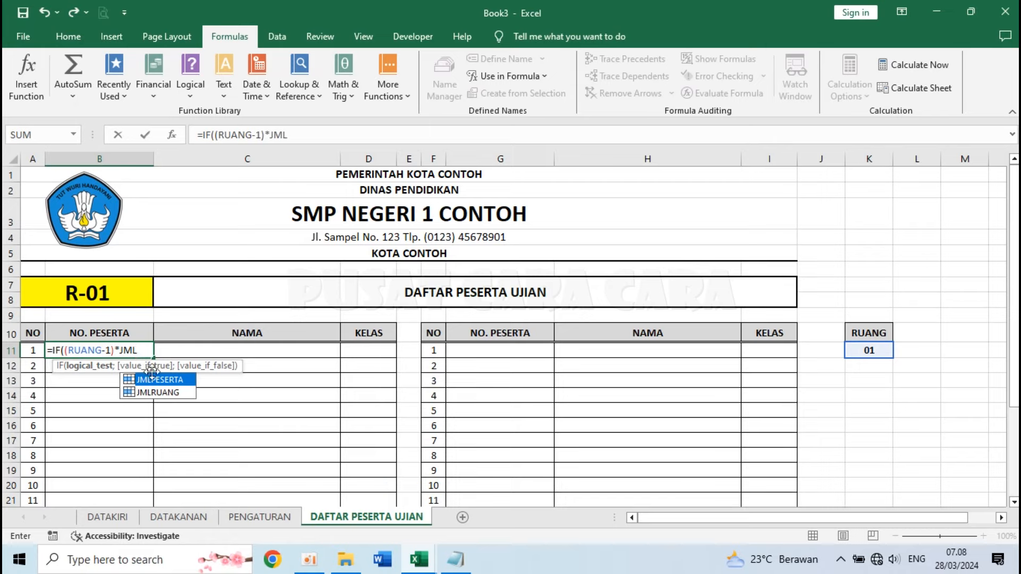
double_click(160, 380)
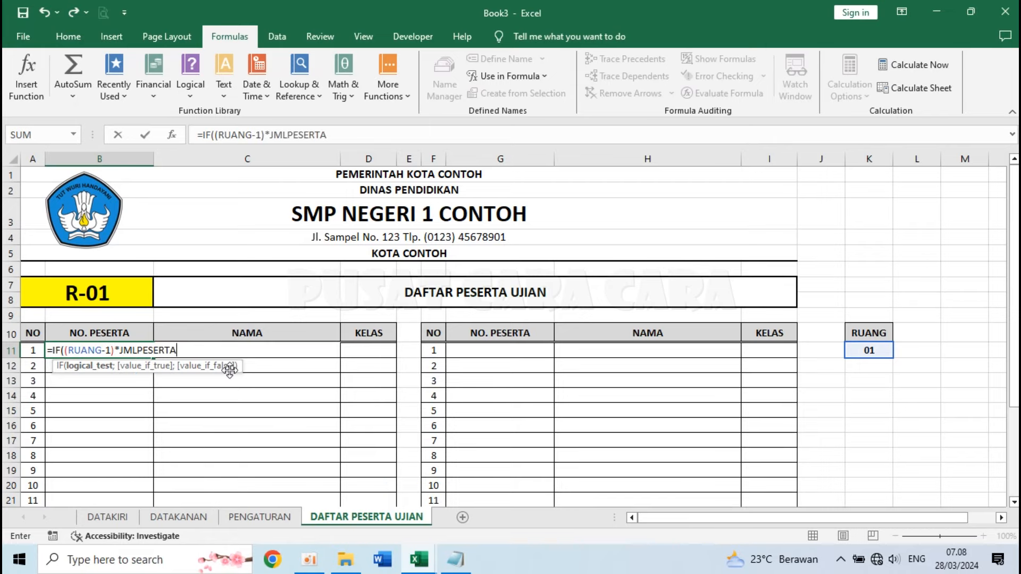
text(+)
click(28, 351)
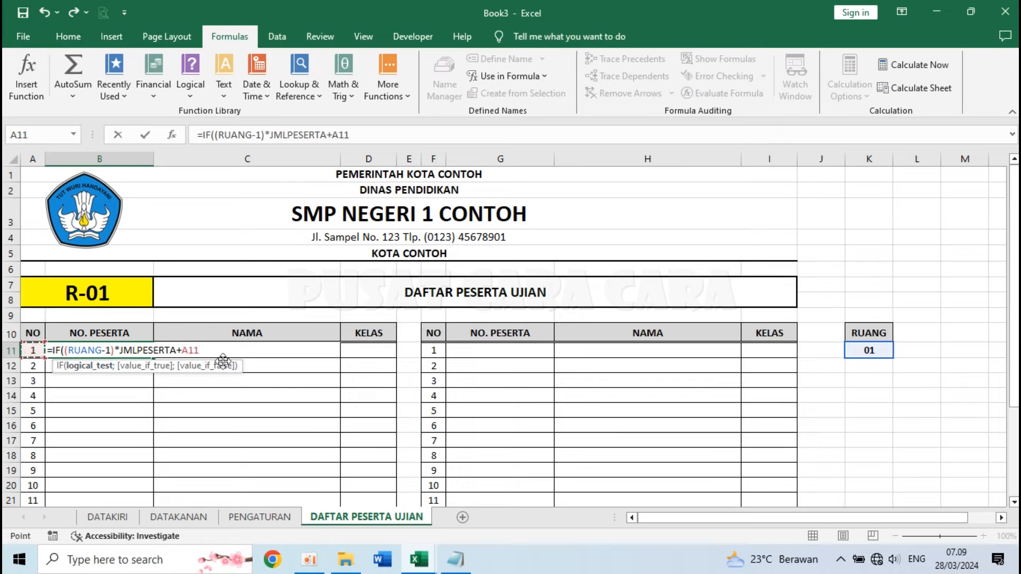
- Complete the logical test in the B11 formula with the upper limit <=RUANG*JMLPESERTA and move on to its true value
drag(64, 351, 205, 351)
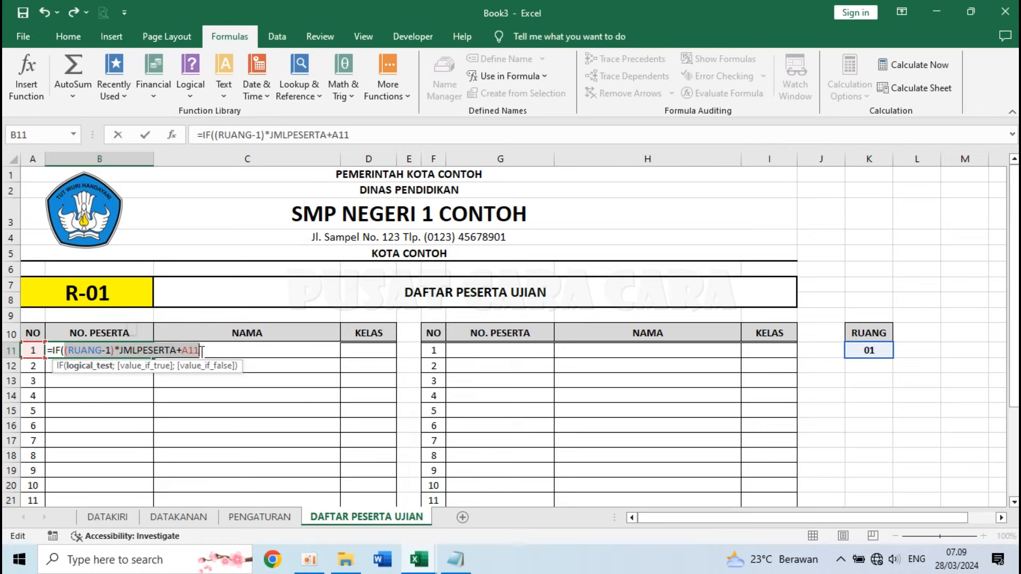
click(202, 351)
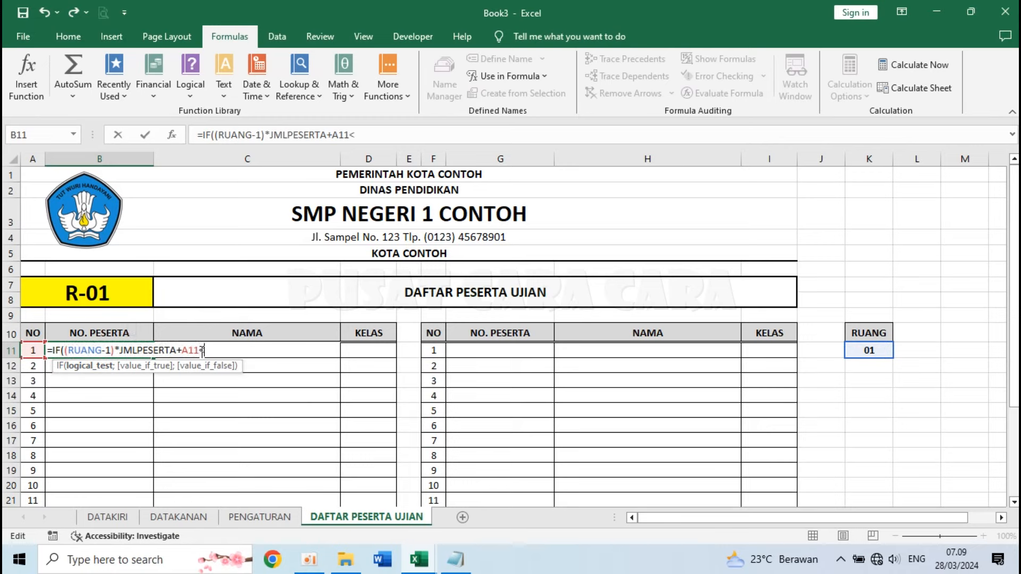
text(<=RUA)
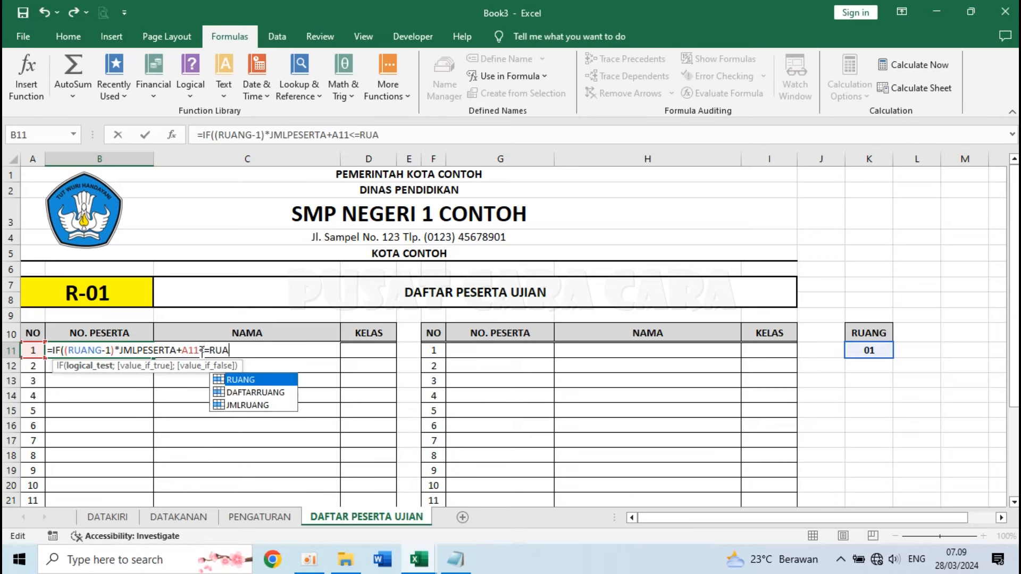
text(NG*JML)
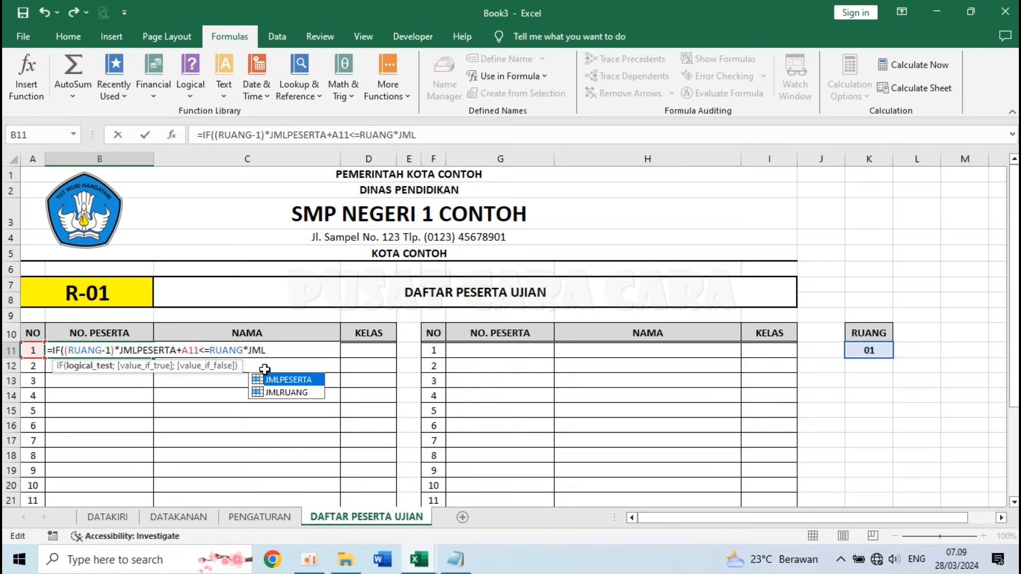
double_click(283, 380)
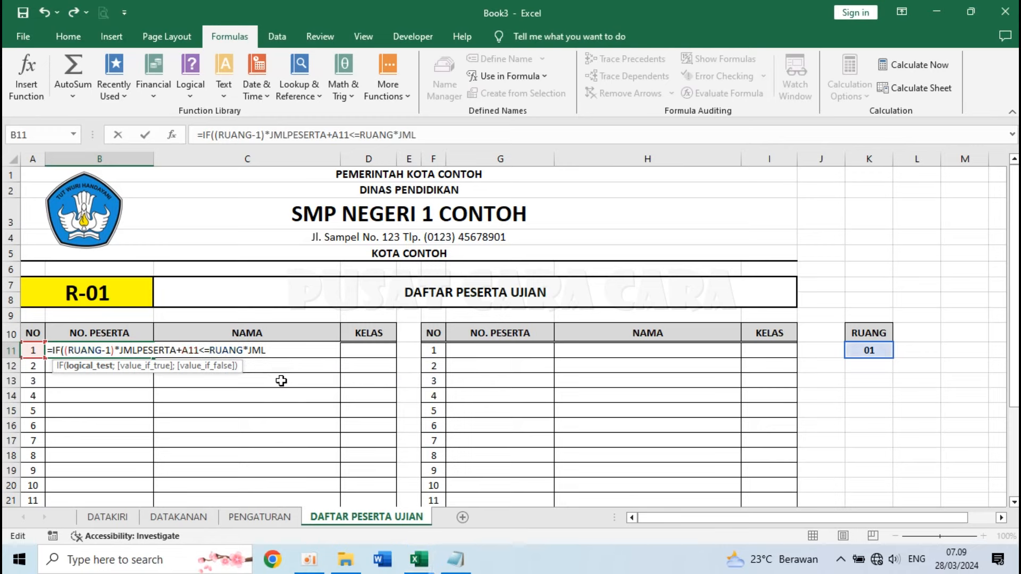
text(;)
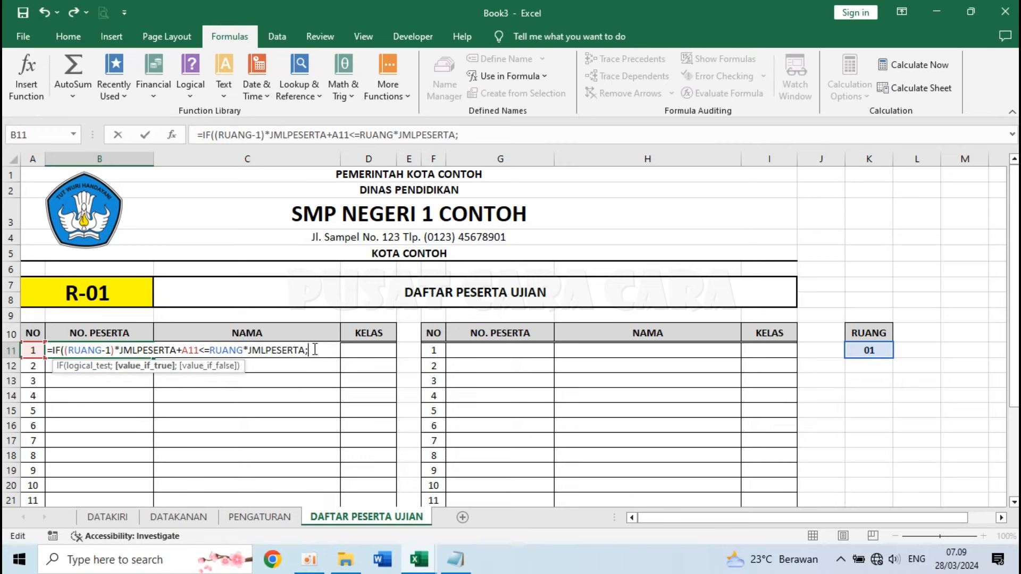
- Start a VLOOKUP as the true value of the B11 formula, with the lookup value (RUANG-1)*JMLPESERTA+A11
text(VLOOKUP)
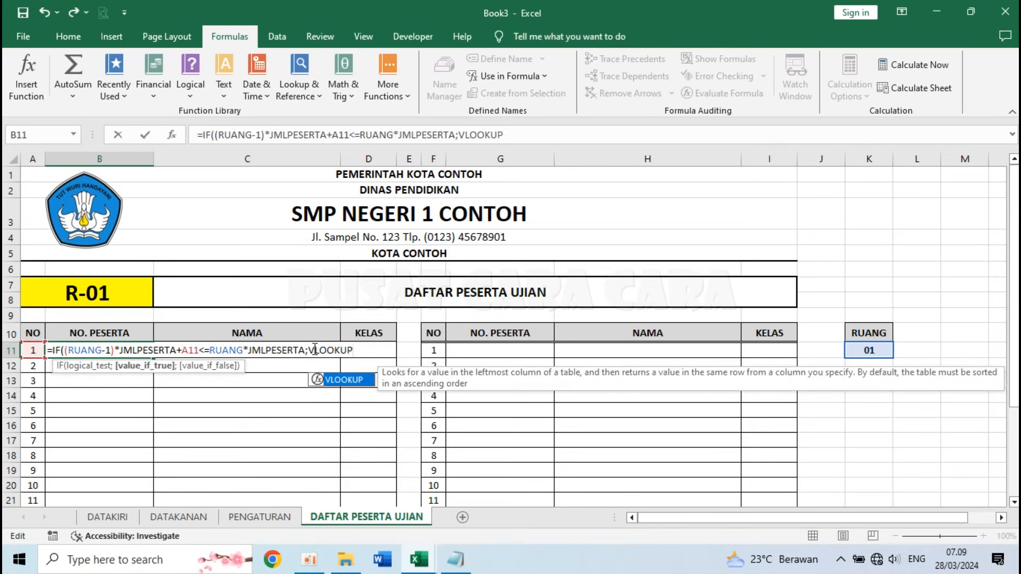
text((()
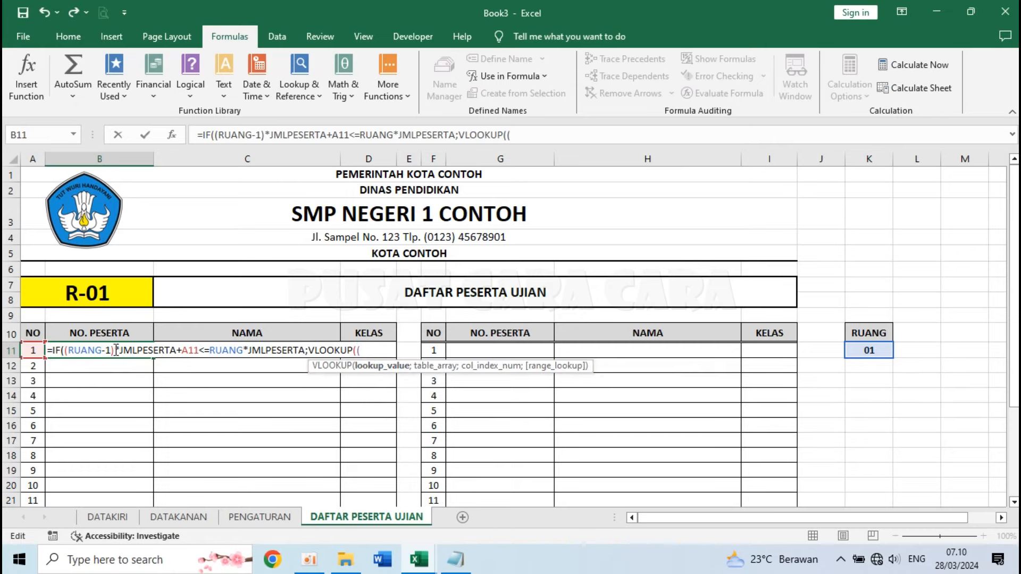
text(RUANG-)
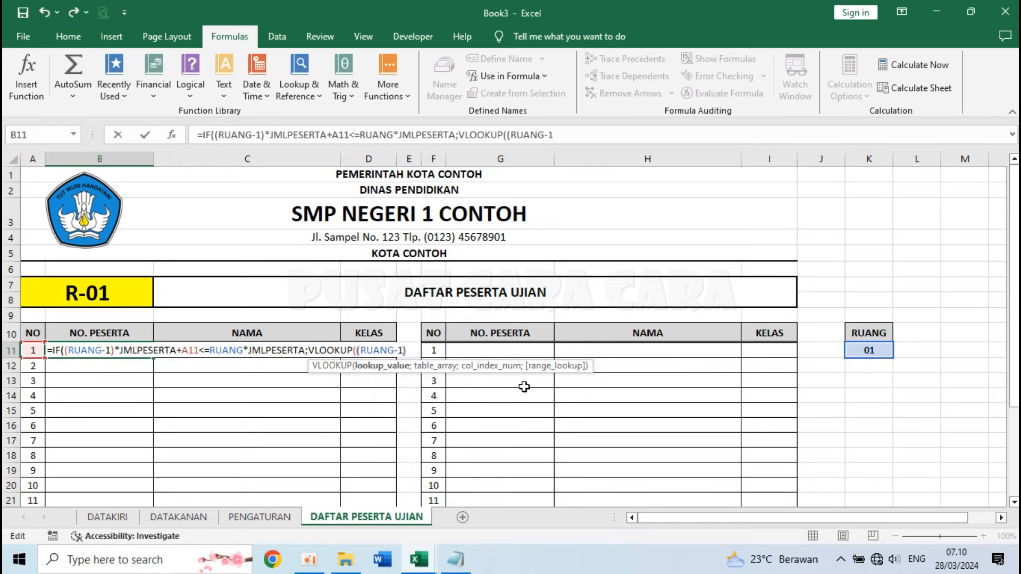
text(1)*JML)
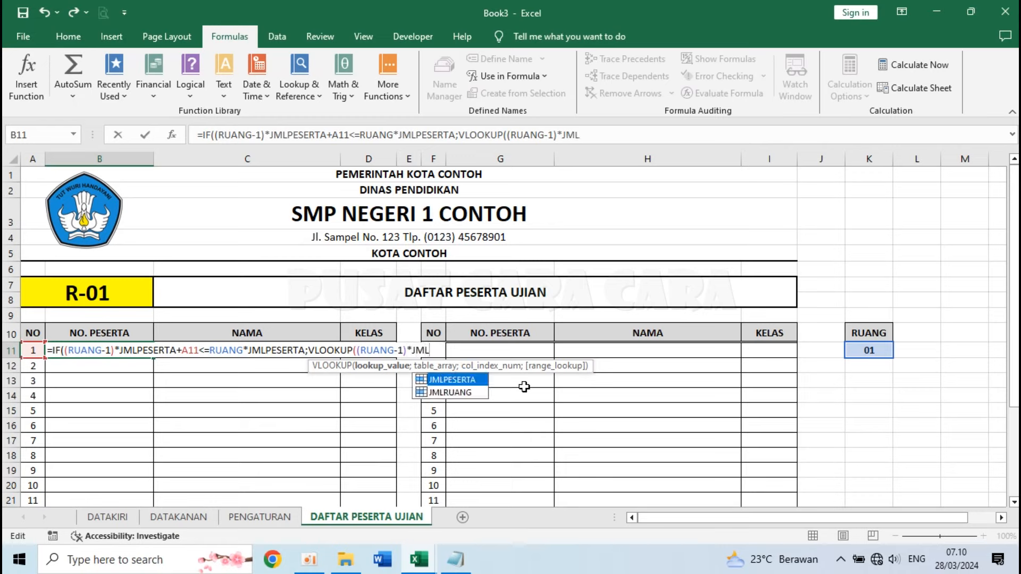
double_click(467, 382)
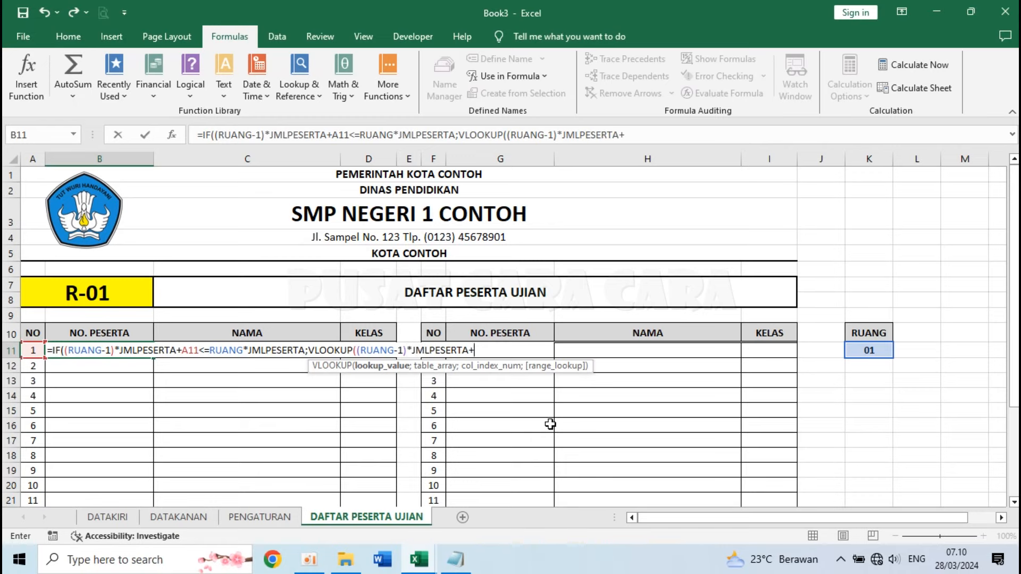
click(33, 348)
text(;)
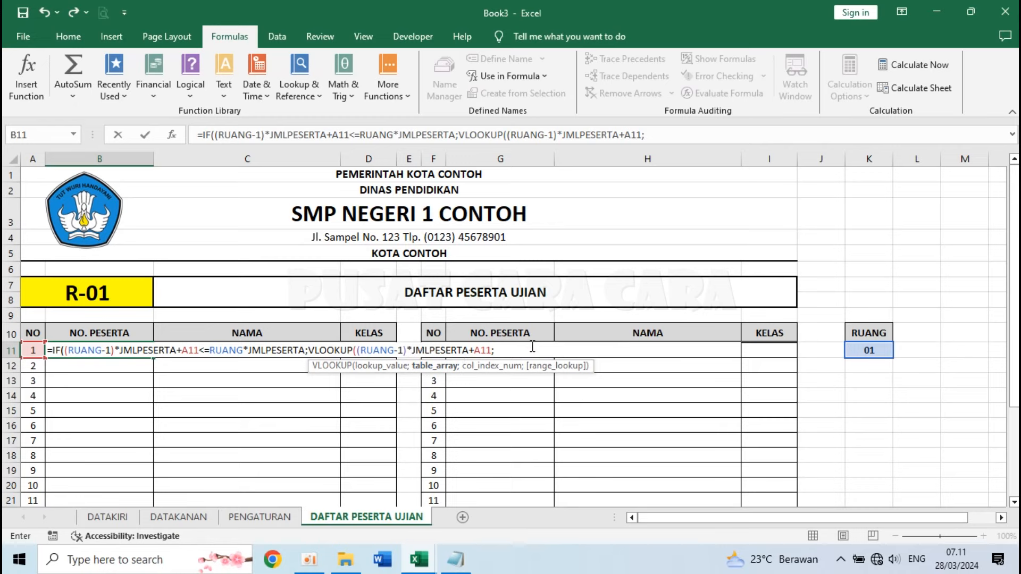
- Complete the VLOOKUP in B11 with the DATAKIRI table, column index 2 and range lookup 0
text(DATA)
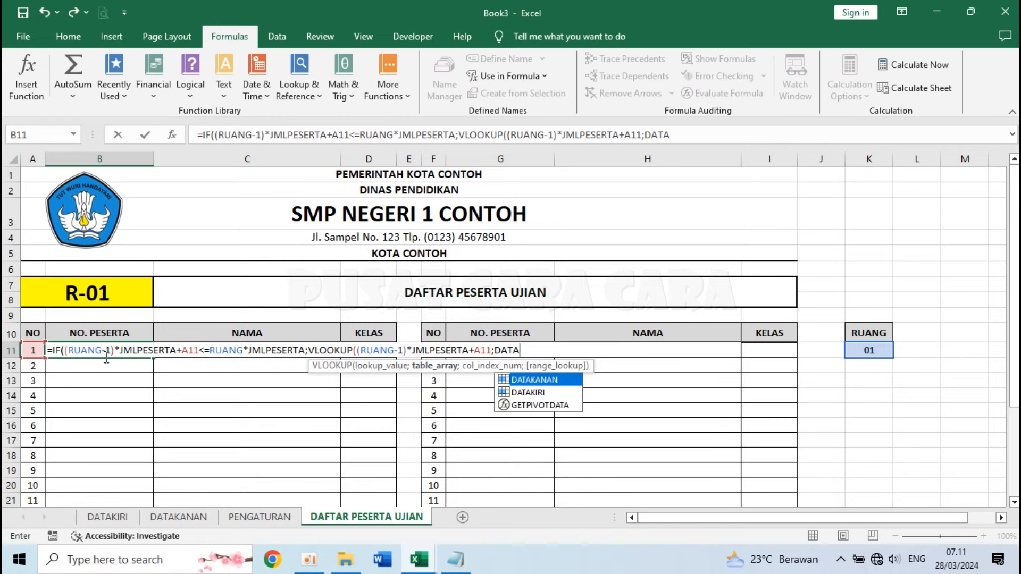
double_click(551, 395)
text(;)
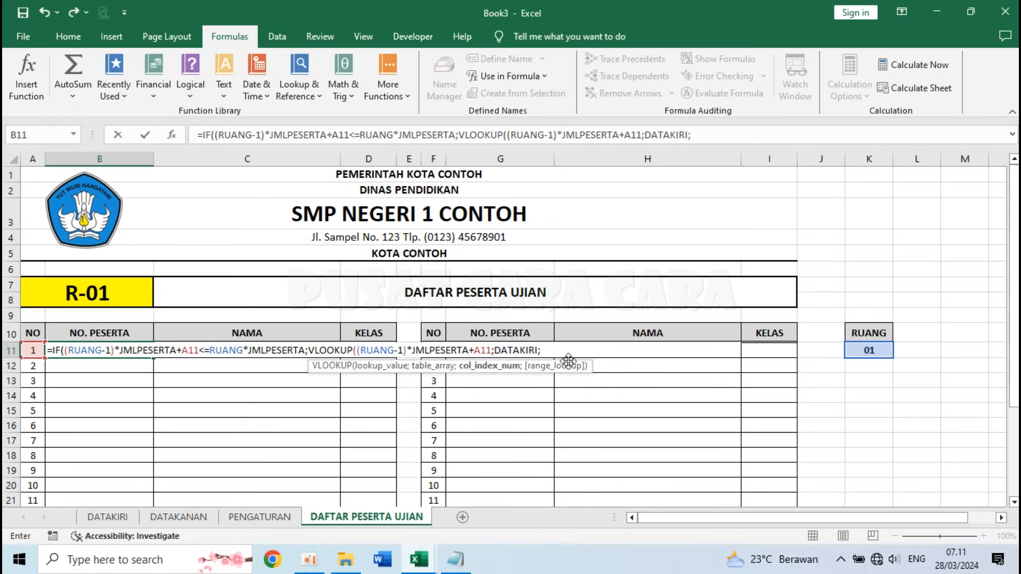
text(2)
text(;)
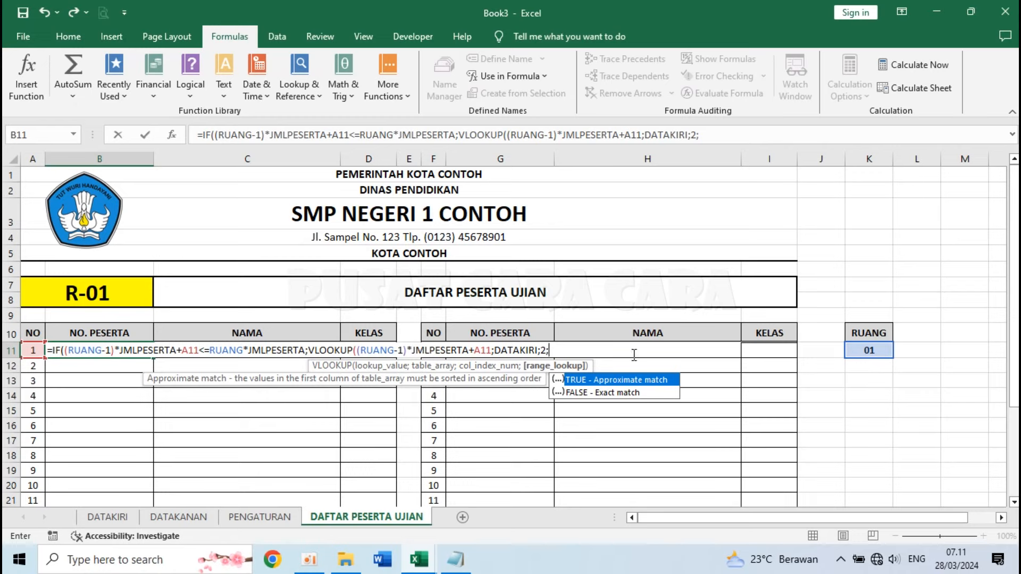
text(0))
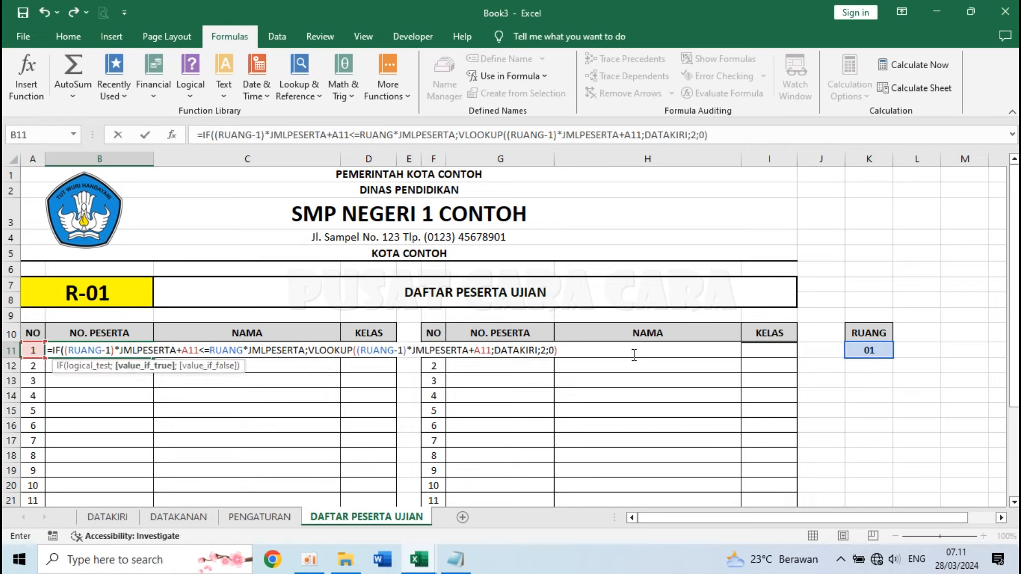
- Give the IF formula in B11 an empty text ("") as its false value and close its parentheses
text(;)
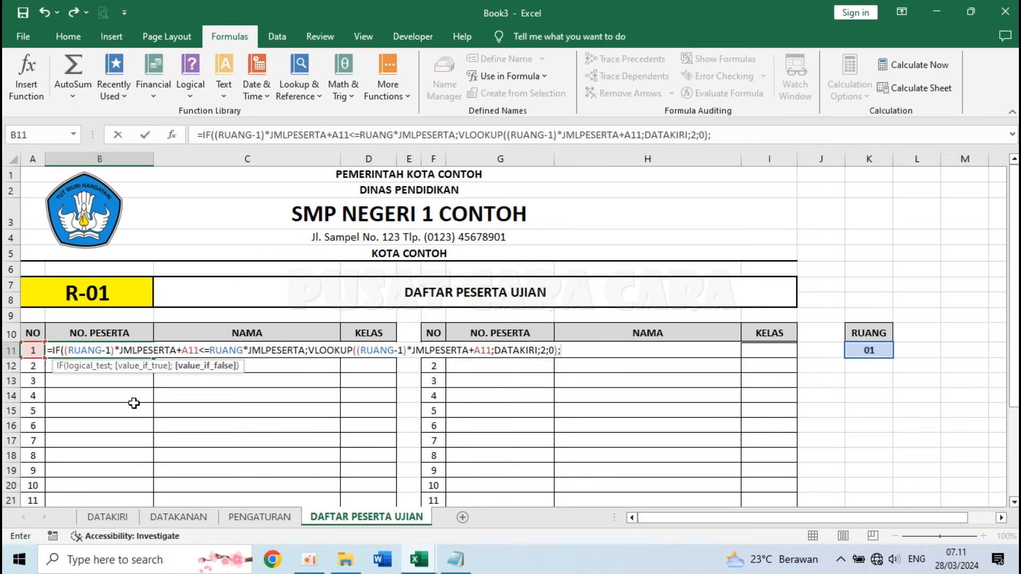
text())
click(574, 351)
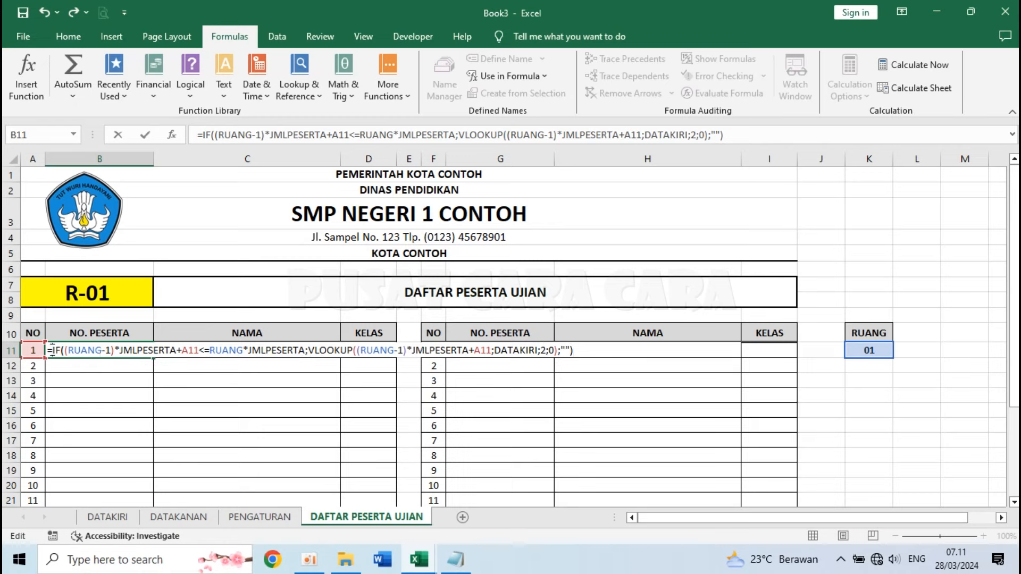
- Review the logical test of the B11 formula, comparing (RUANG-1)*JMLPESERTA+A11 with the limit RUANG*JMLPESERTA
drag(65, 350, 200, 350)
click(194, 350)
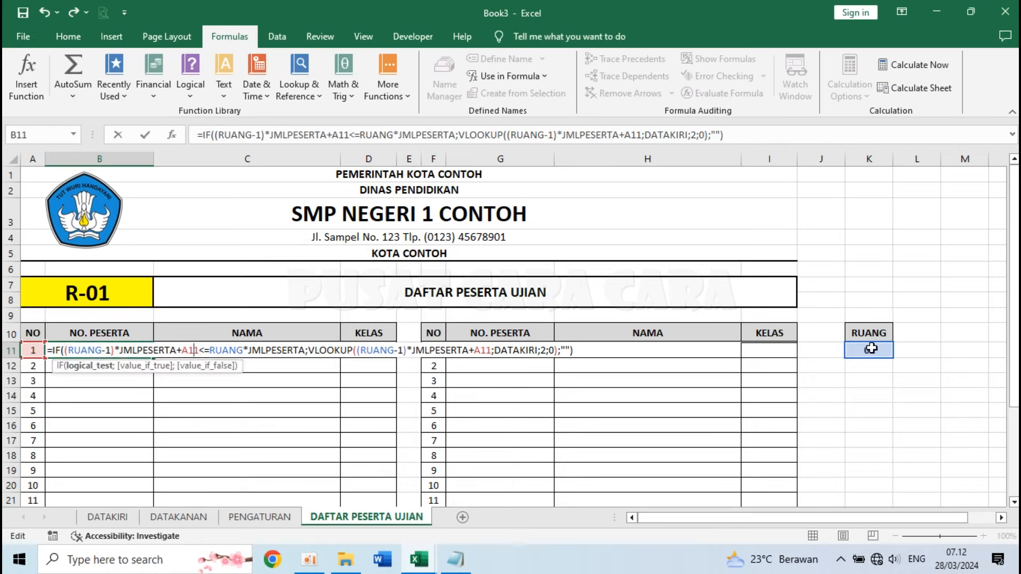
drag(68, 350, 177, 350)
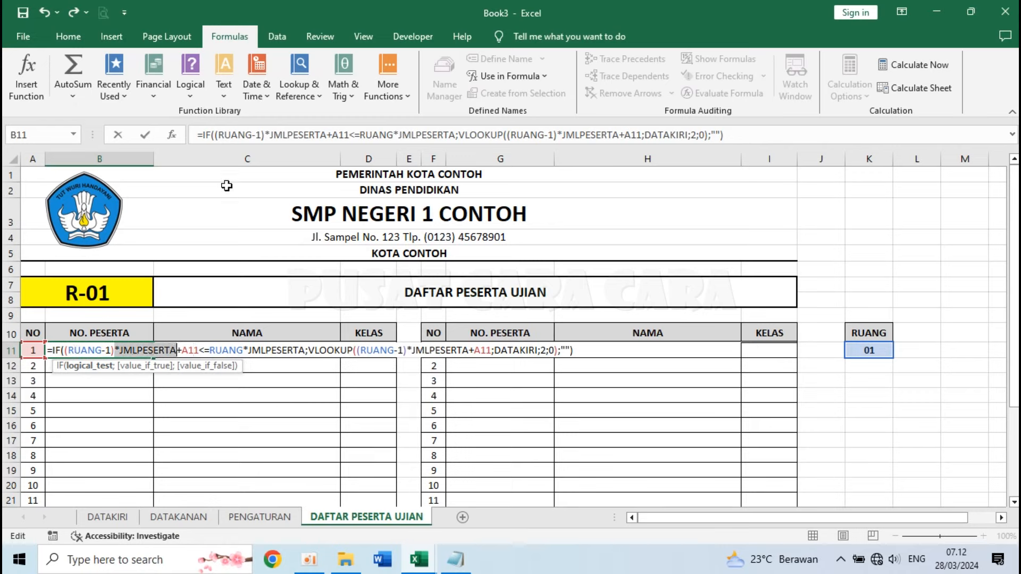
click(120, 351)
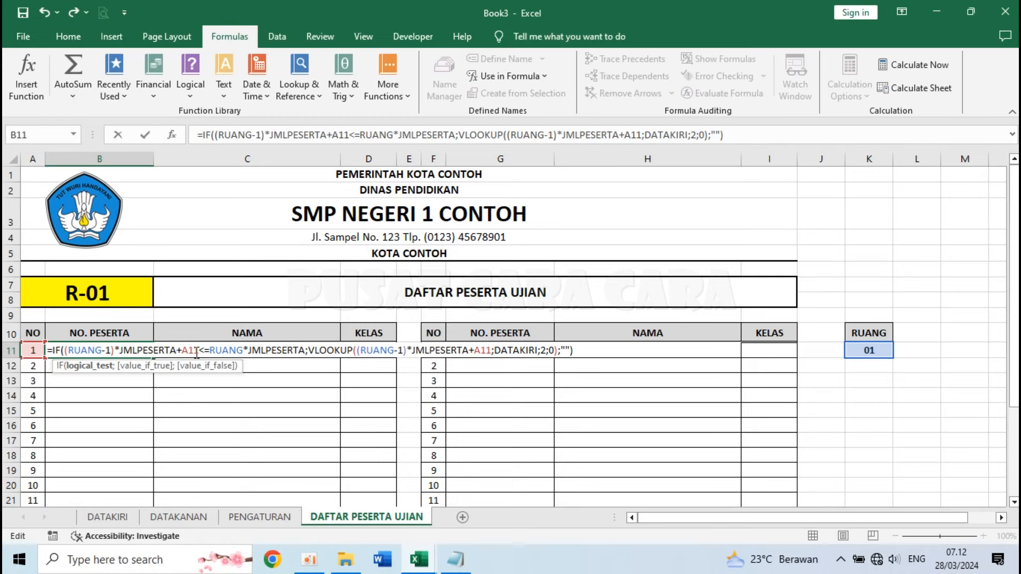
drag(197, 351, 66, 353)
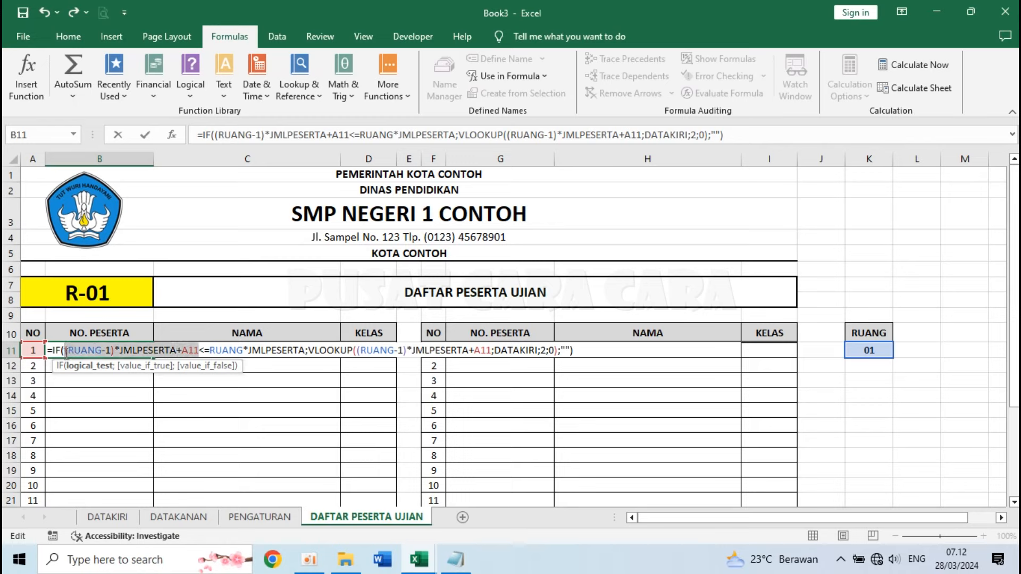
click(197, 351)
drag(197, 351, 343, 352)
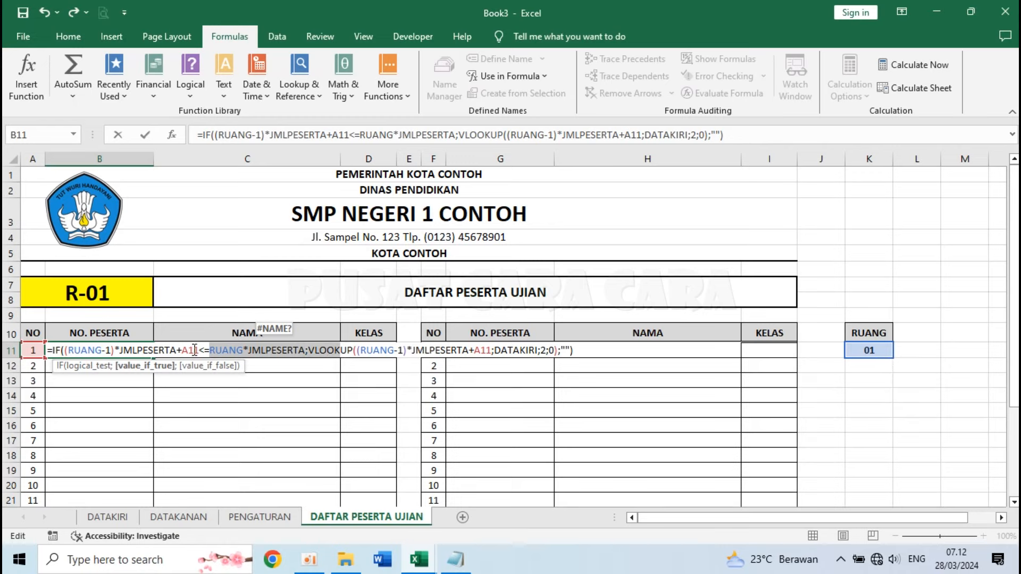
drag(199, 350, 306, 350)
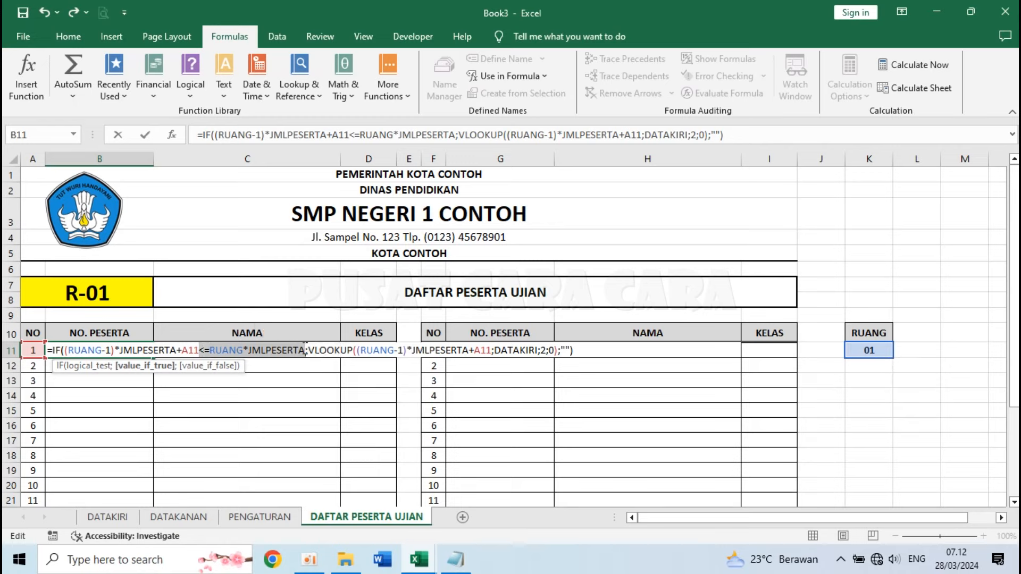
click(306, 350)
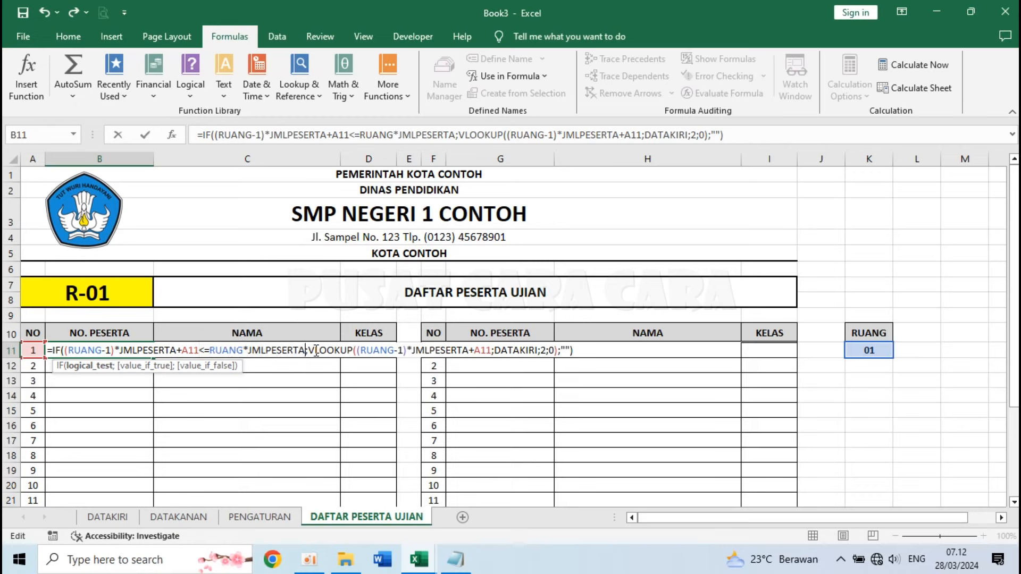
- Review the VLOOKUP arguments in the B11 formula: the lookup value, the DATAKIRI table and the column index
drag(309, 350, 509, 348)
drag(356, 350, 489, 350)
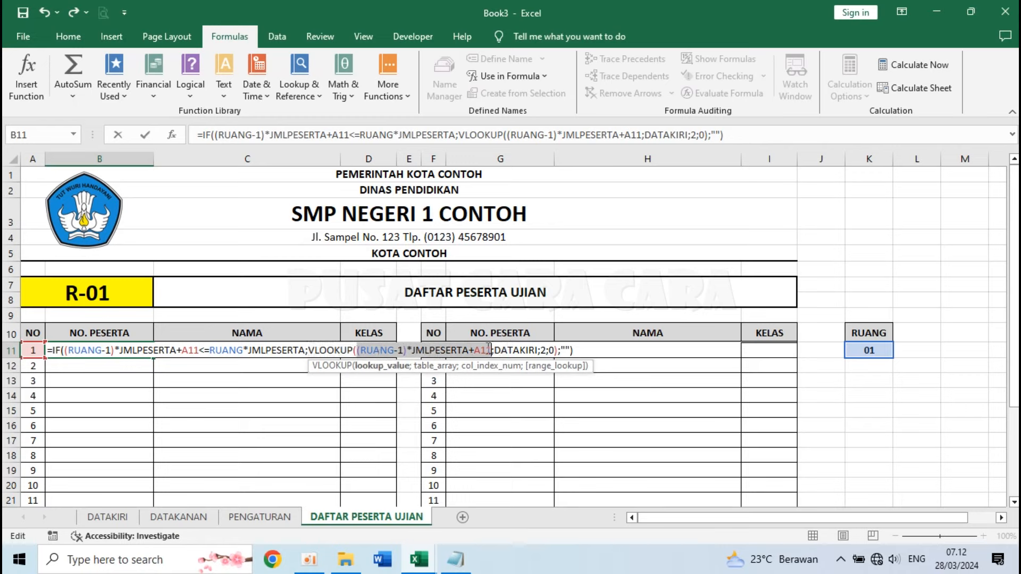
drag(357, 350, 471, 350)
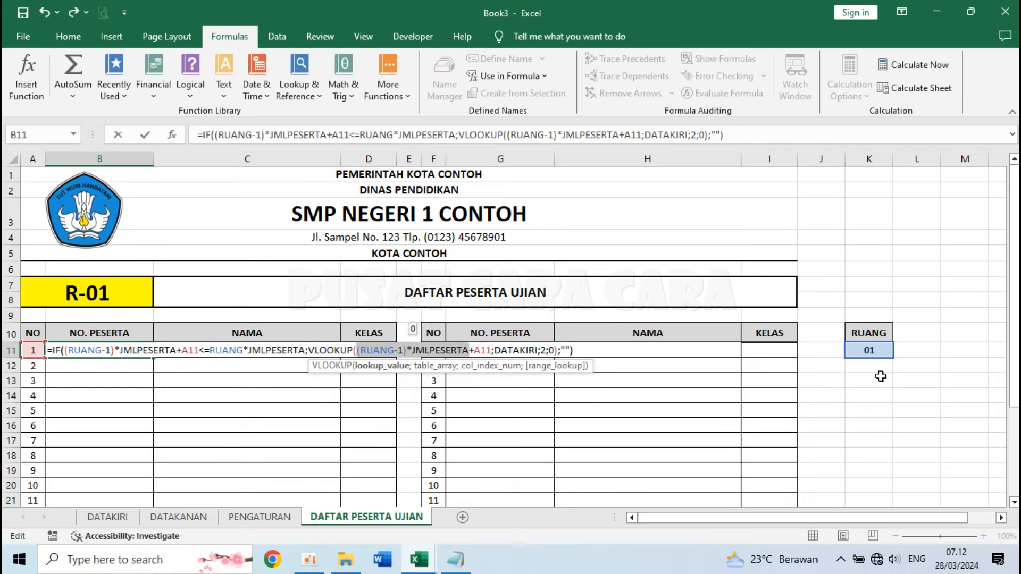
click(402, 351)
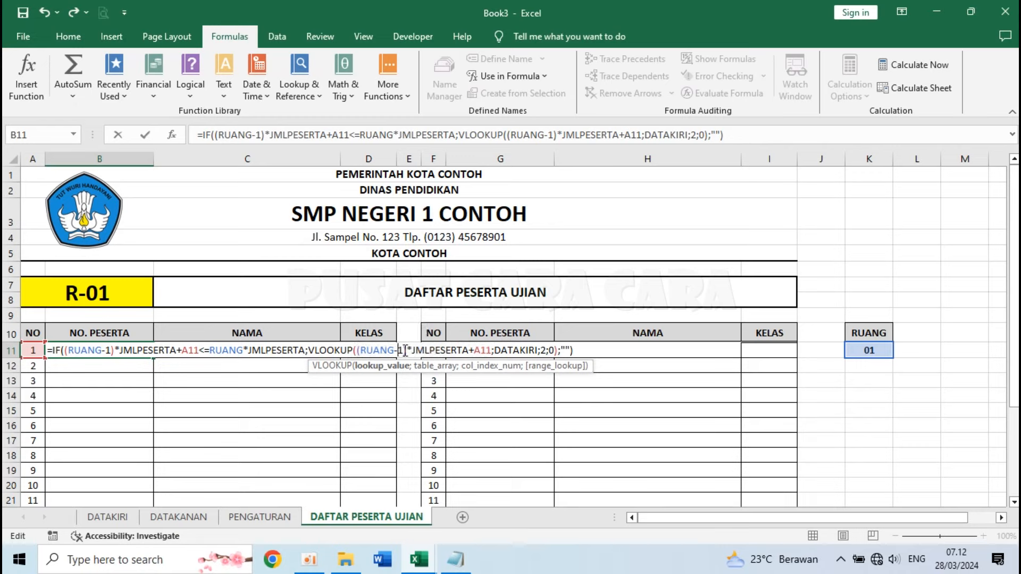
drag(407, 350, 469, 350)
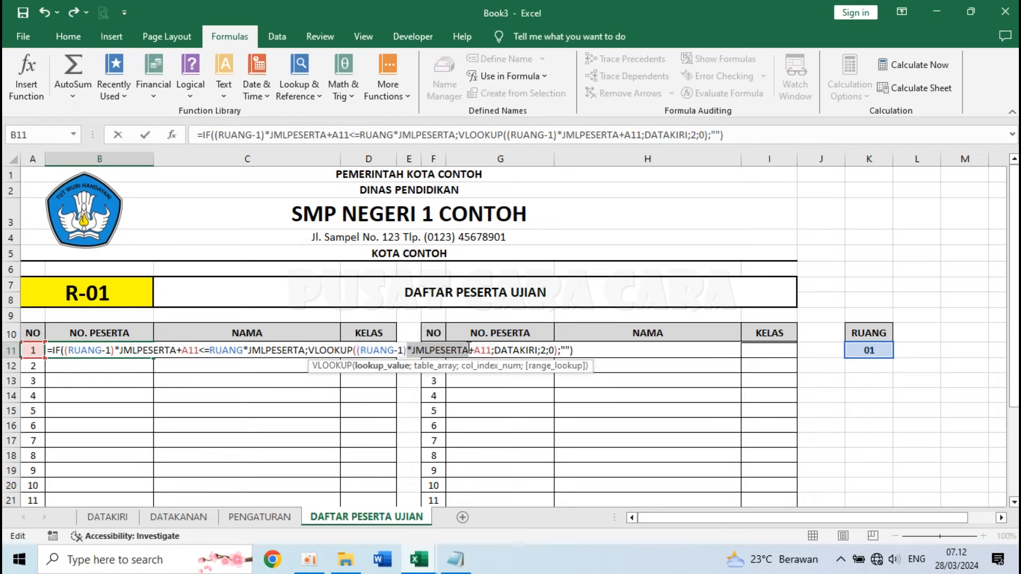
click(469, 349)
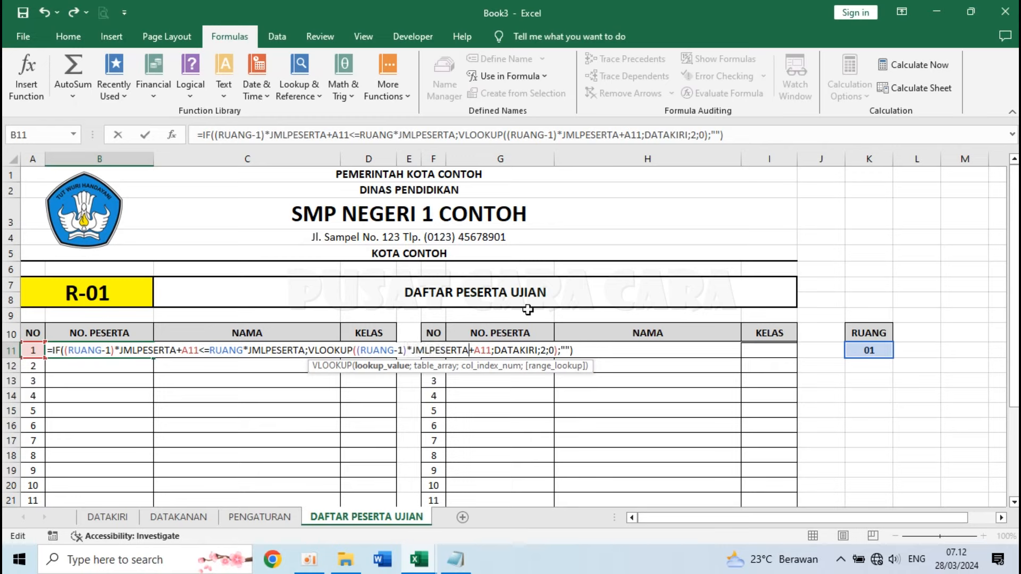
drag(494, 351, 357, 350)
drag(494, 350, 538, 350)
click(539, 350)
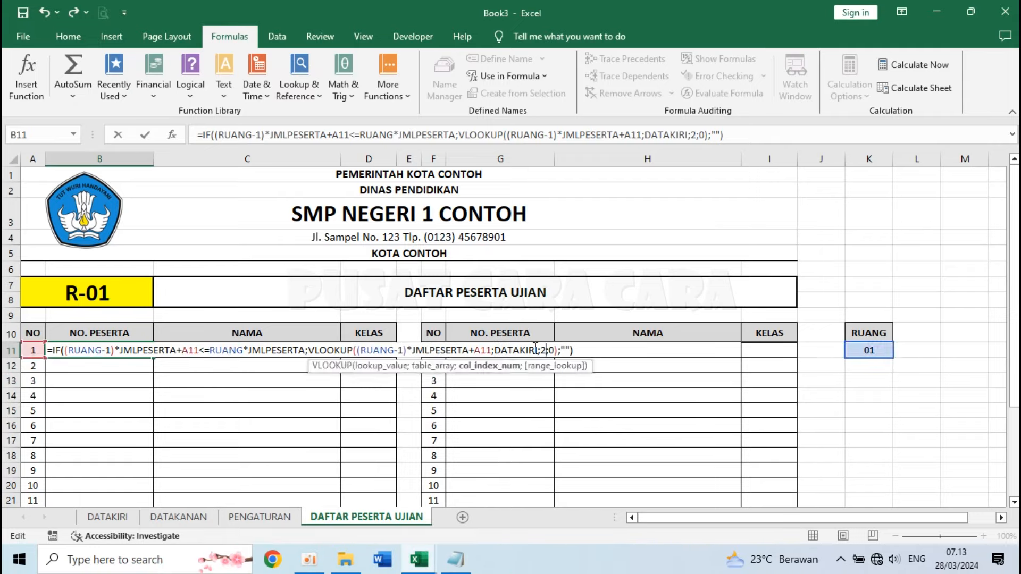
- Commit the B11 formula and compare its result with the first participant number on the DATAKIRI sheet
key(Return)
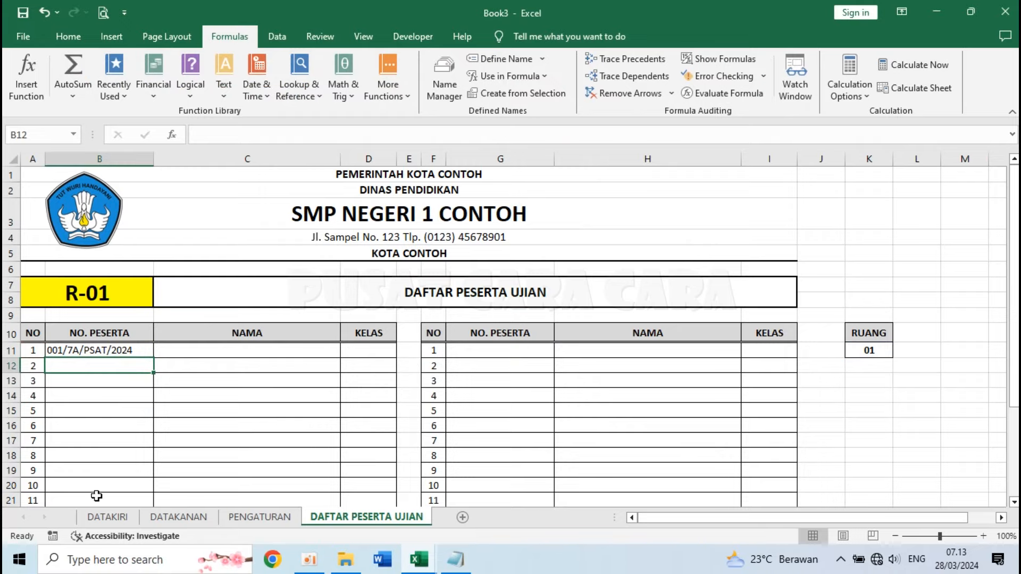
click(106, 517)
key(ctrl+Home)
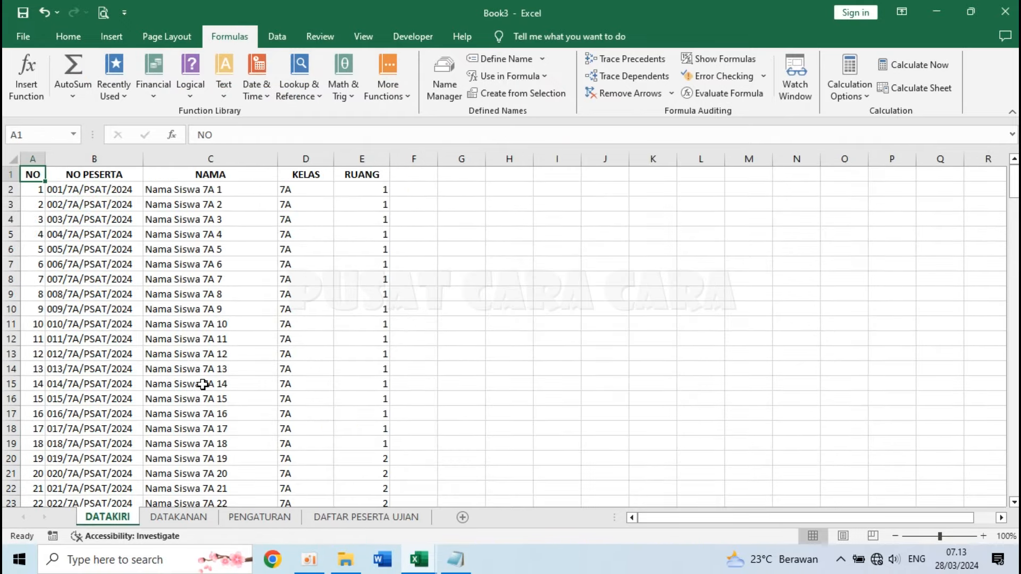
click(77, 191)
click(79, 154)
click(72, 189)
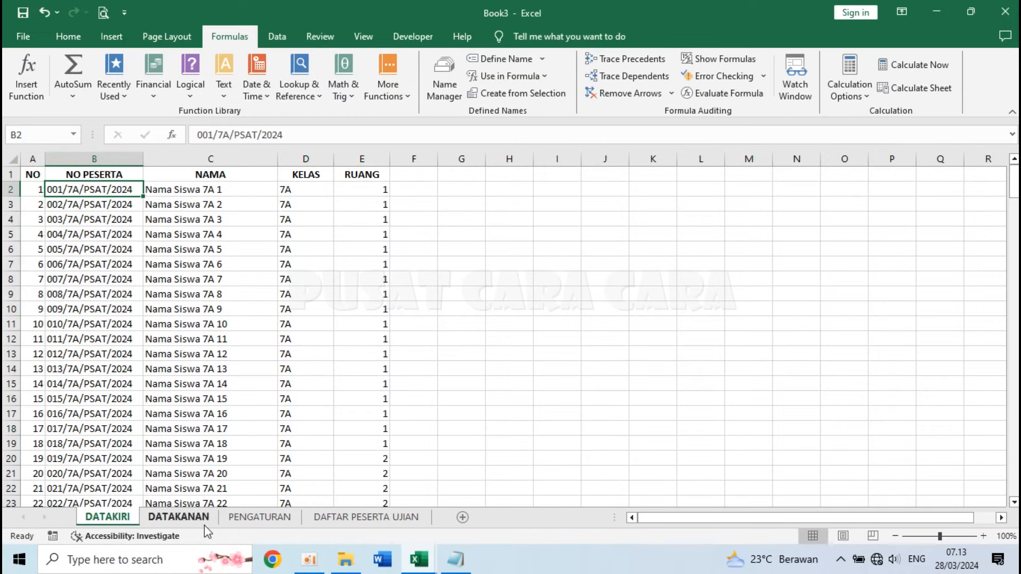
- Fill the B11 formula on the DAFTAR PESERTA UJIAN sheet down through B30
click(351, 519)
click(106, 345)
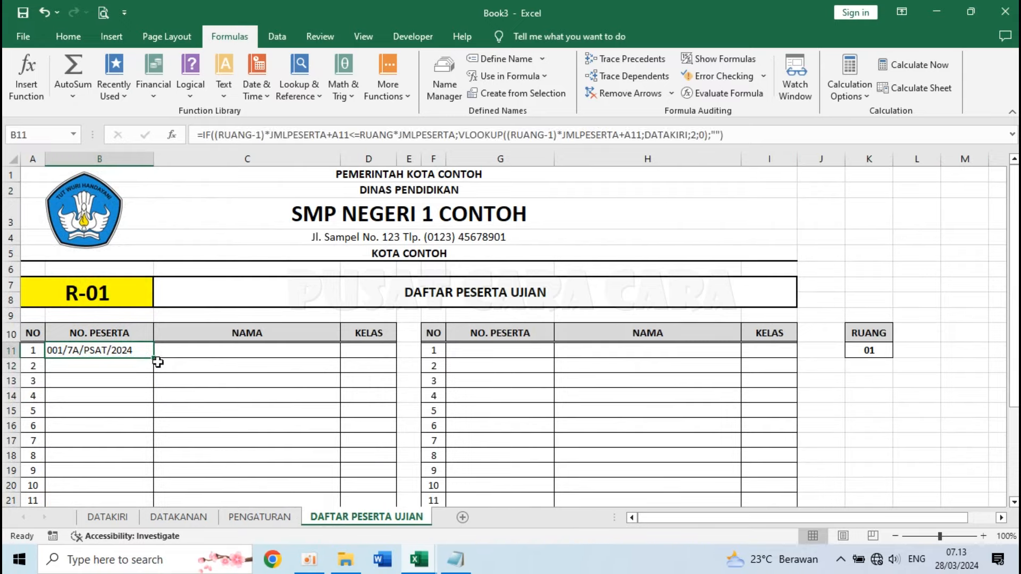
drag(154, 358, 150, 487)
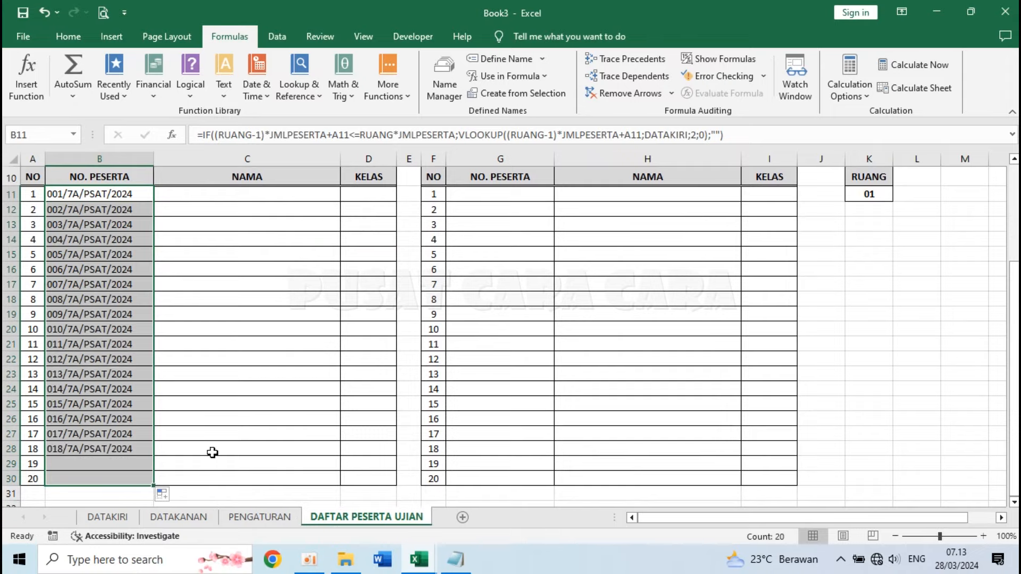
- Examine the VLOOKUP part of the B11 formula and check the filled NO. PESERTA cells, including rows 19 and 20
click(120, 374)
scroll(105, 328, up, 3)
double_click(106, 349)
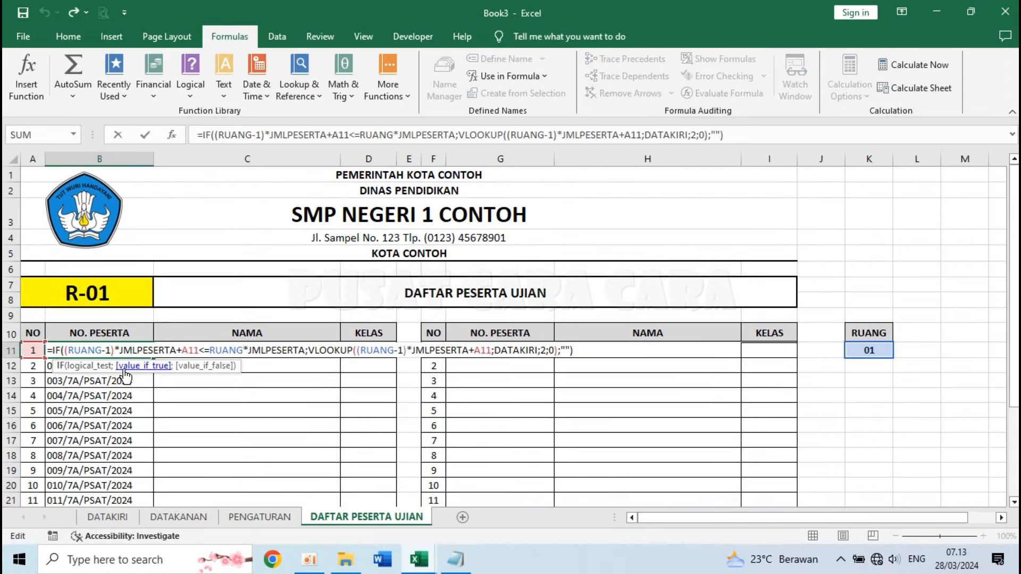
drag(310, 353, 546, 351)
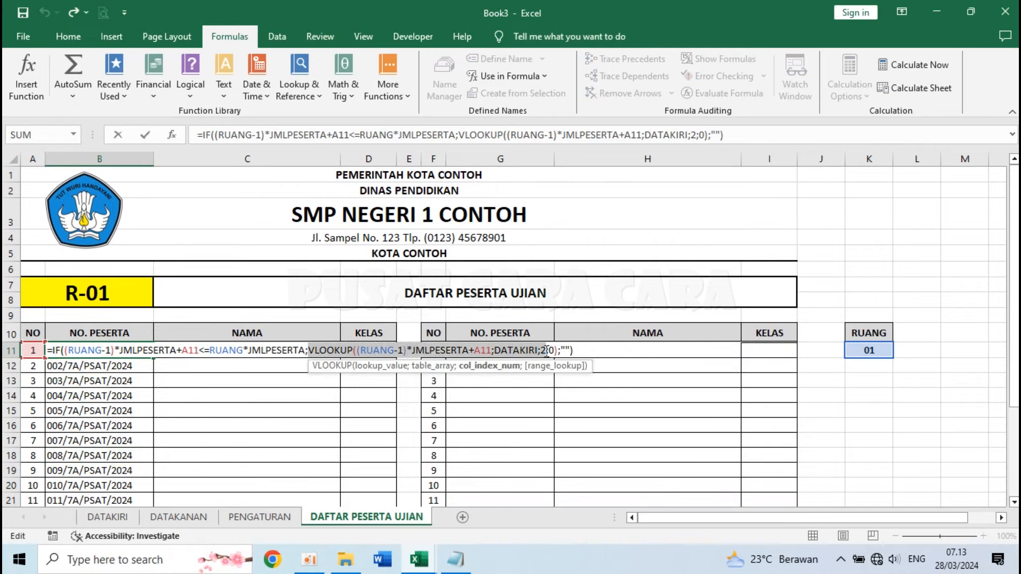
key(ctrl+Return)
click(137, 456)
scroll(137, 457, down, 2)
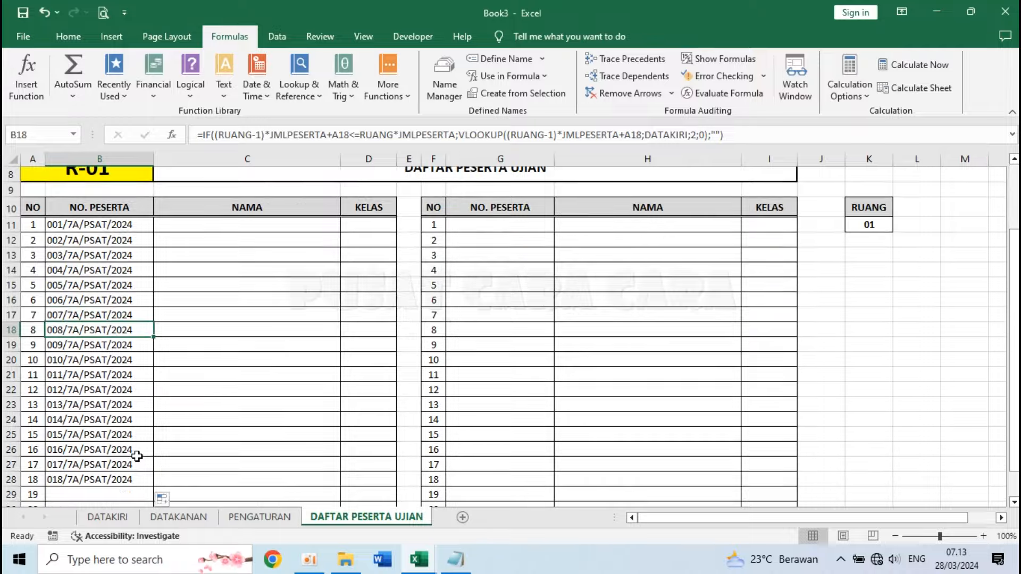
scroll(137, 456, down, 1)
click(72, 491)
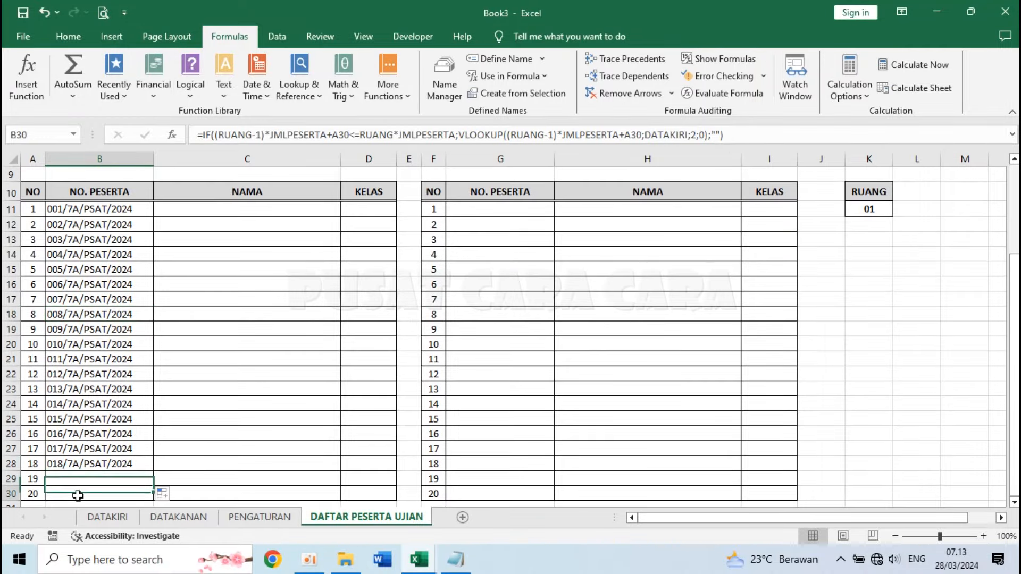
click(116, 481)
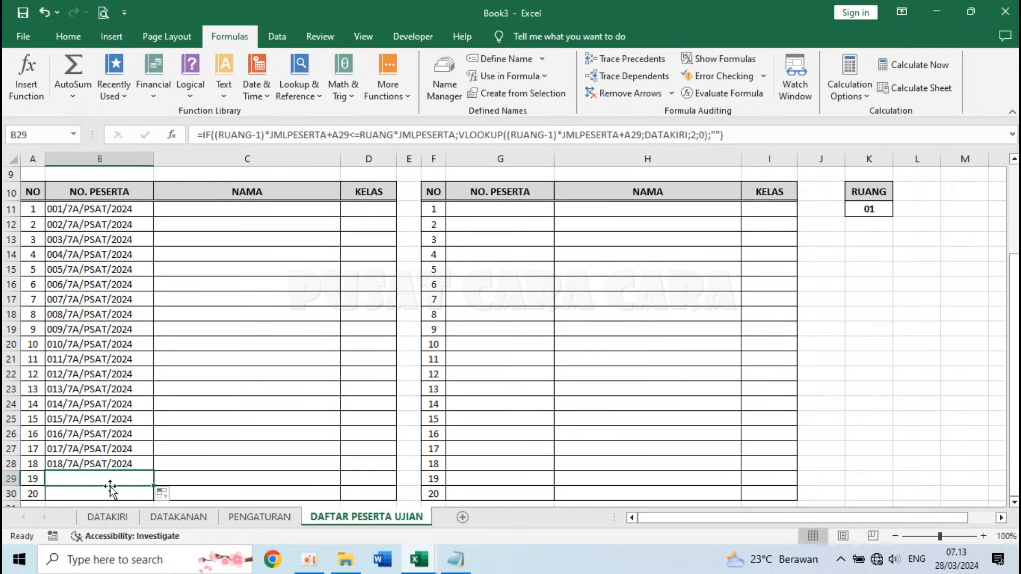
- Check the filled NO. PESERTA cells down to B30 and re-examine the VLOOKUP part of the B11 formula
scroll(109, 410, up, 3)
click(130, 381)
scroll(131, 383, down, 2)
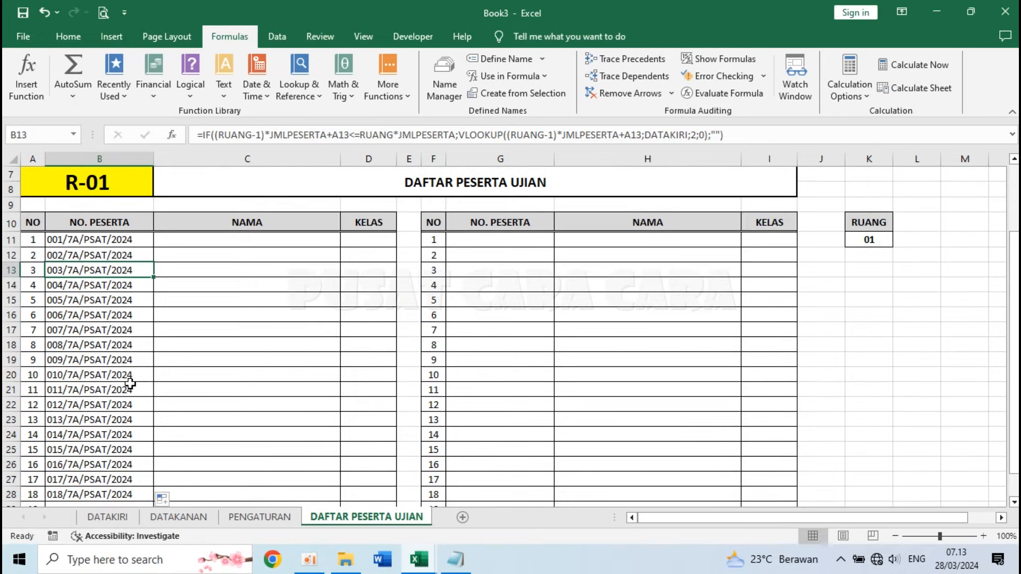
scroll(130, 383, down, 3)
click(127, 381)
scroll(125, 381, up, 5)
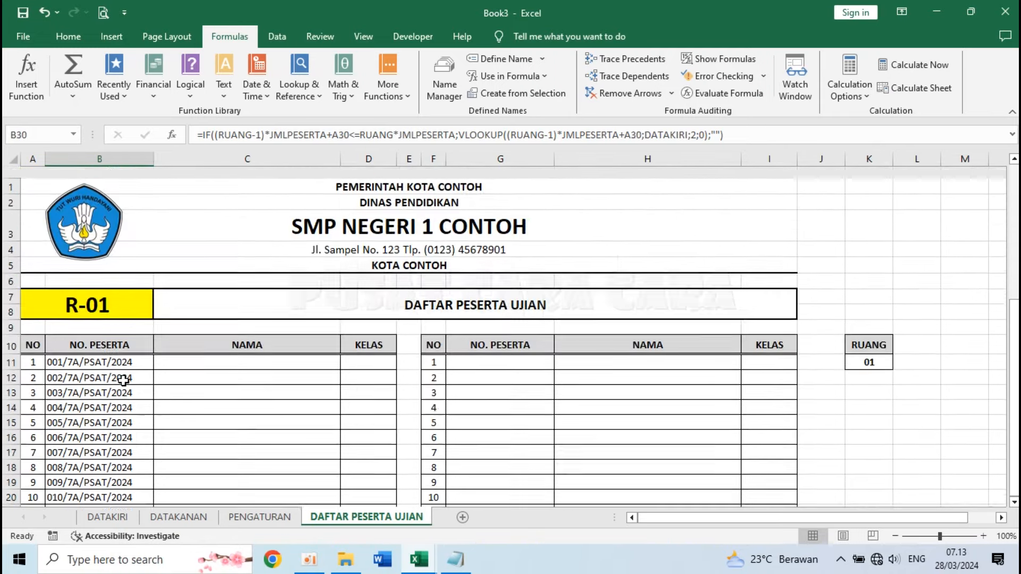
double_click(128, 352)
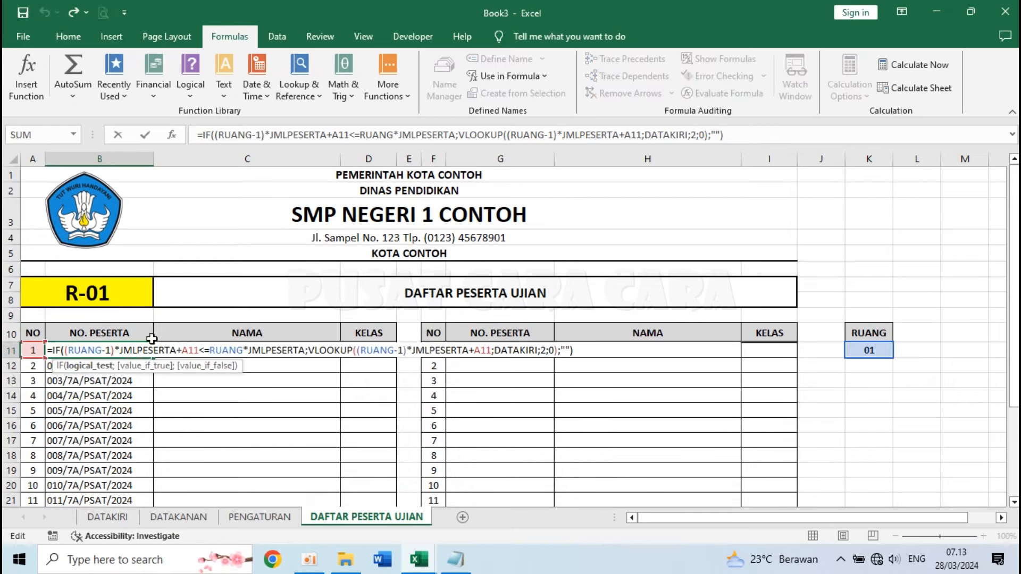
drag(310, 352, 560, 356)
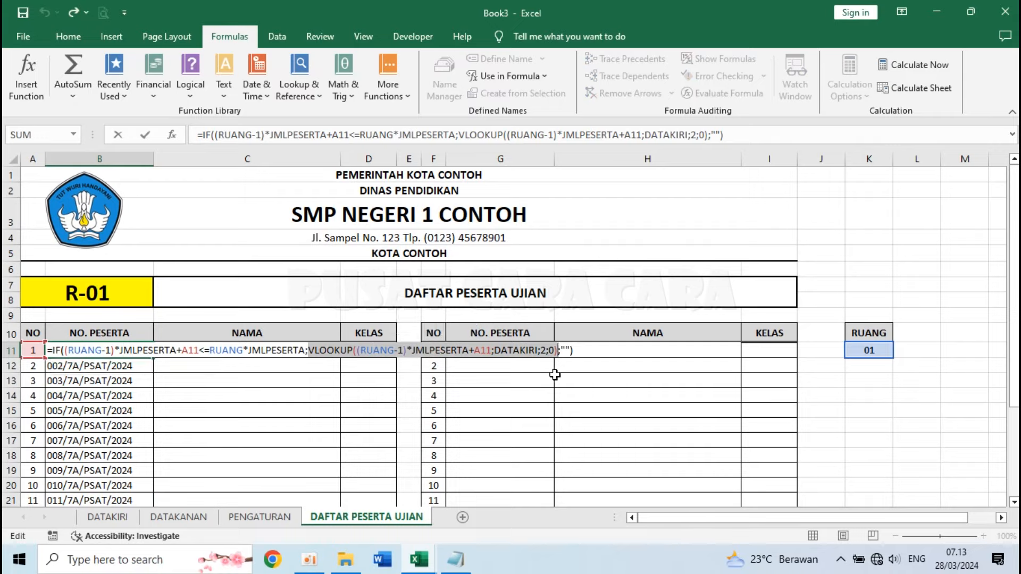
key(Escape)
- Set the RUANG dropdown in K11 to 2 and check the NO. PESERTA list for that room
click(873, 351)
click(900, 351)
click(876, 371)
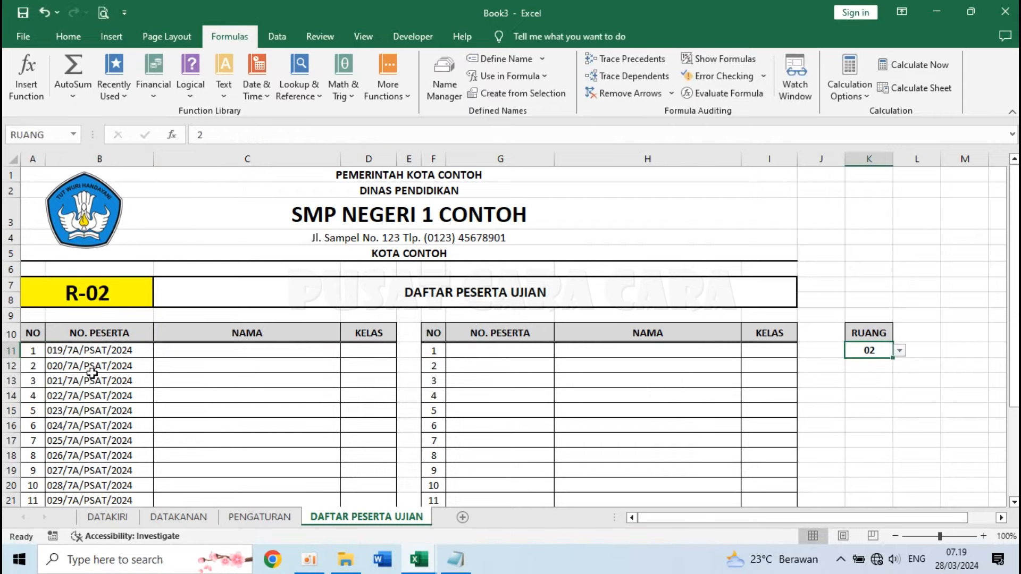
click(87, 356)
scroll(100, 424, down, 4)
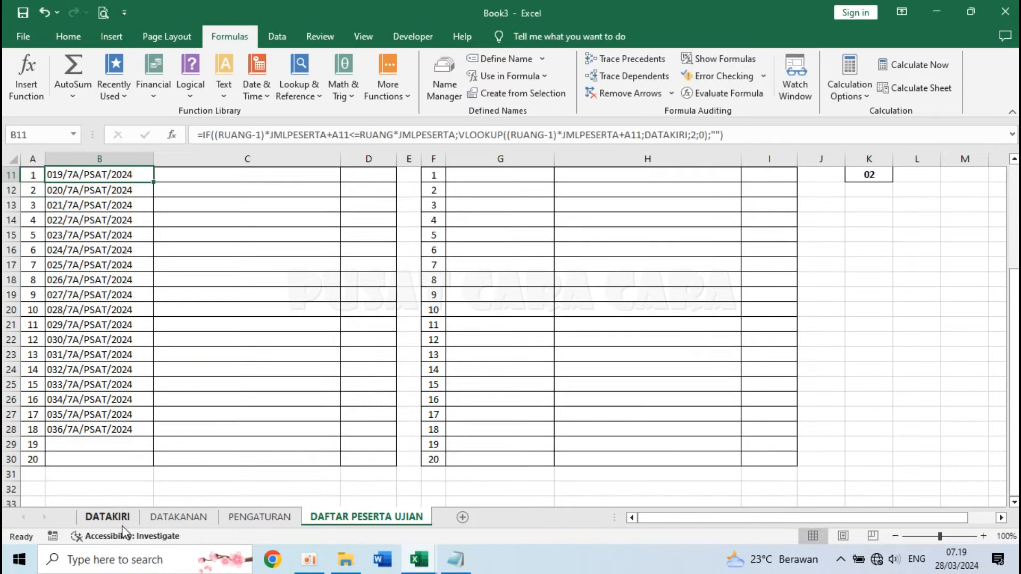
- Compare the room 2 list with the DATAKIRI sheet, checking where rooms 1 and 2 end in the NO and RUANG columns
click(107, 517)
scroll(94, 346, up, 6)
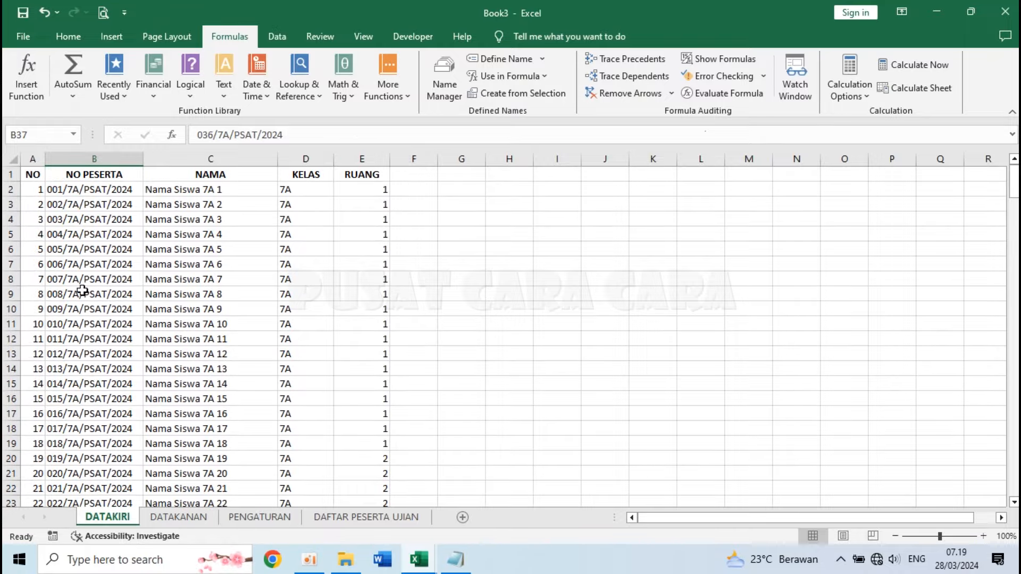
click(40, 441)
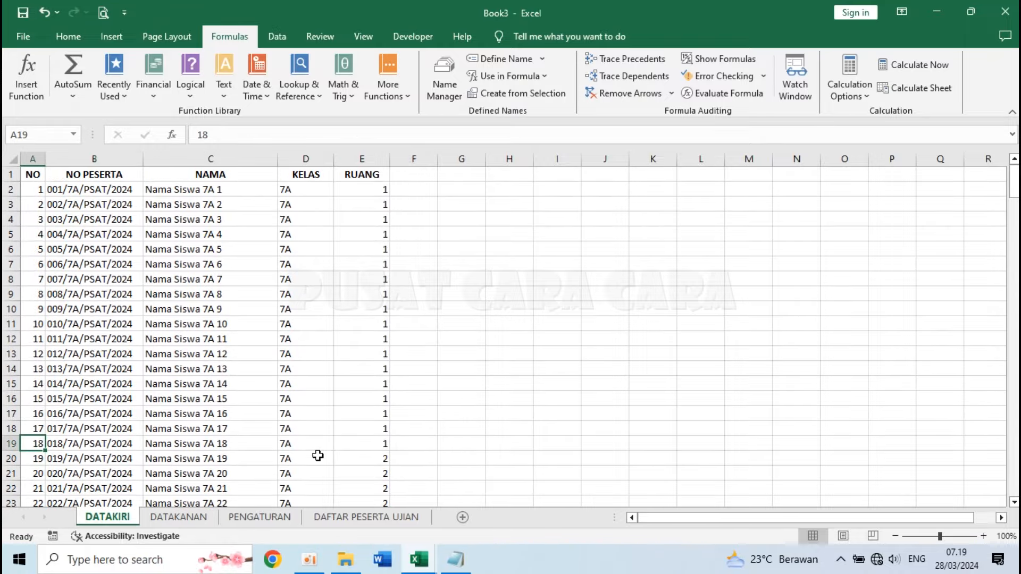
click(384, 446)
click(40, 460)
scroll(42, 463, down, 7)
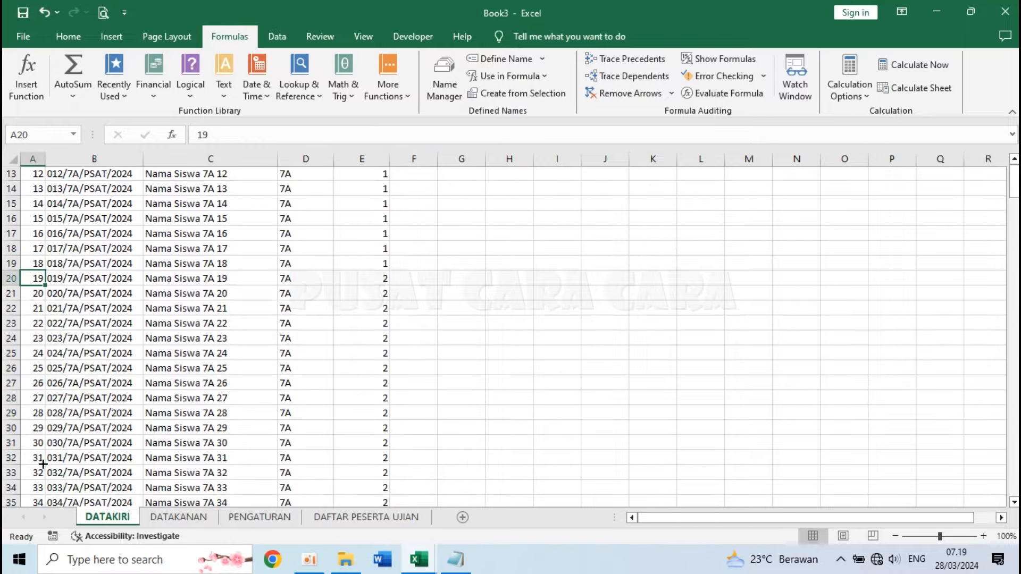
click(34, 400)
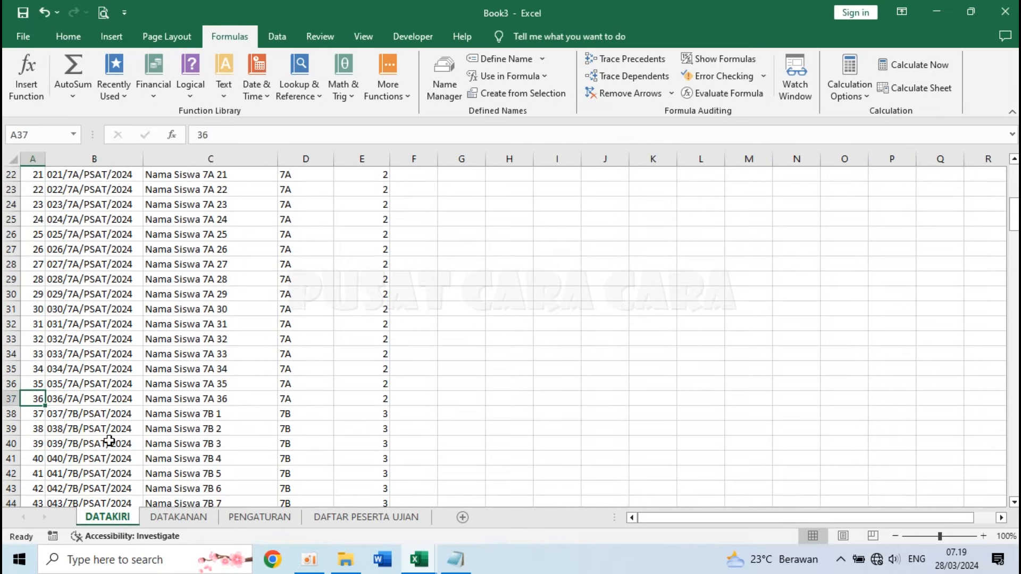
- Set the RUANG dropdown in K11 of the DAFTAR PESERTA UJIAN sheet to 12
click(364, 519)
click(146, 390)
scroll(319, 346, up, 4)
click(873, 349)
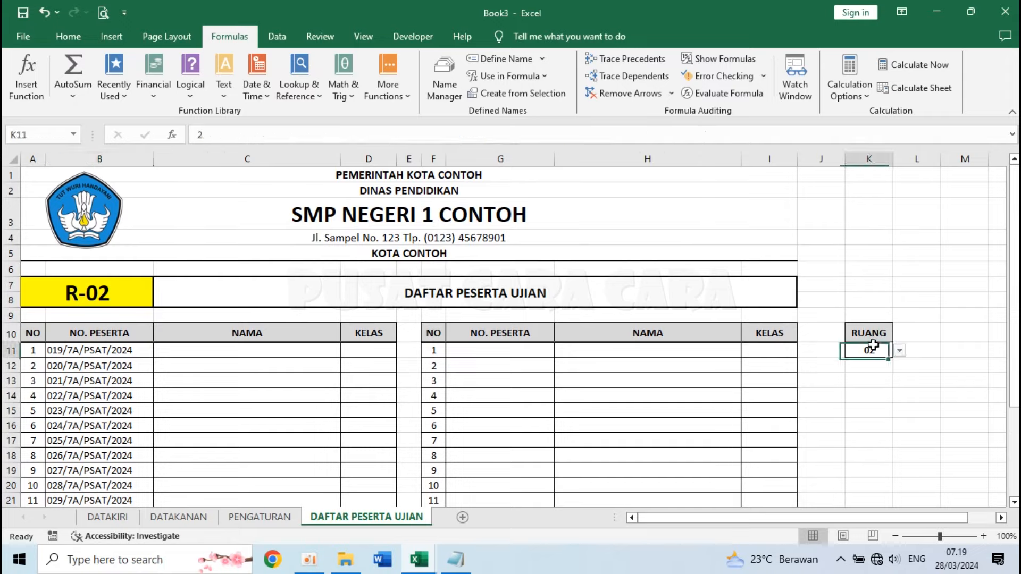
click(899, 353)
drag(898, 394, 899, 420)
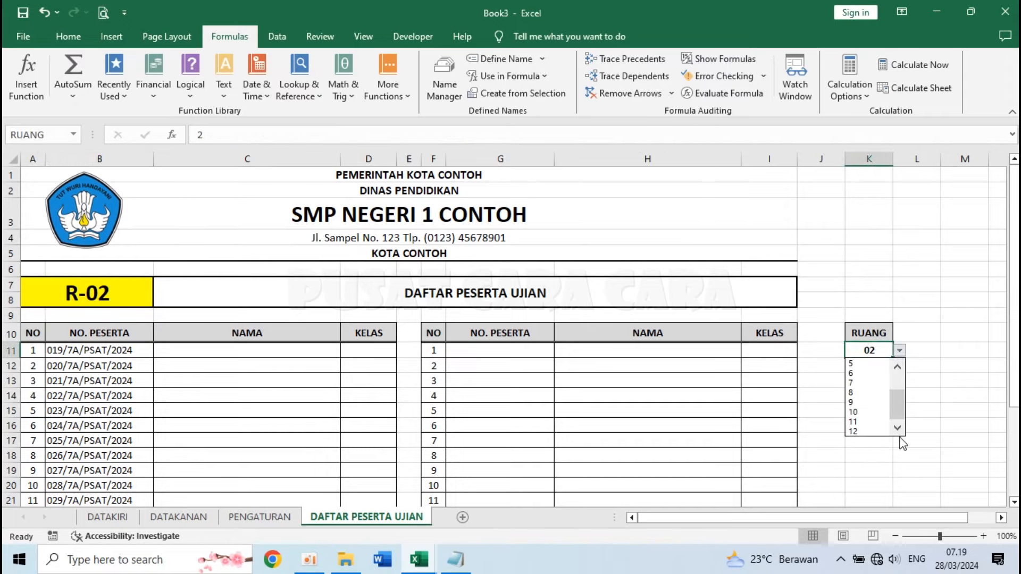
click(859, 432)
- Examine the last rows of the NO. PESERTA column for room 12, including B25 through B28
click(236, 453)
scroll(236, 452, down, 5)
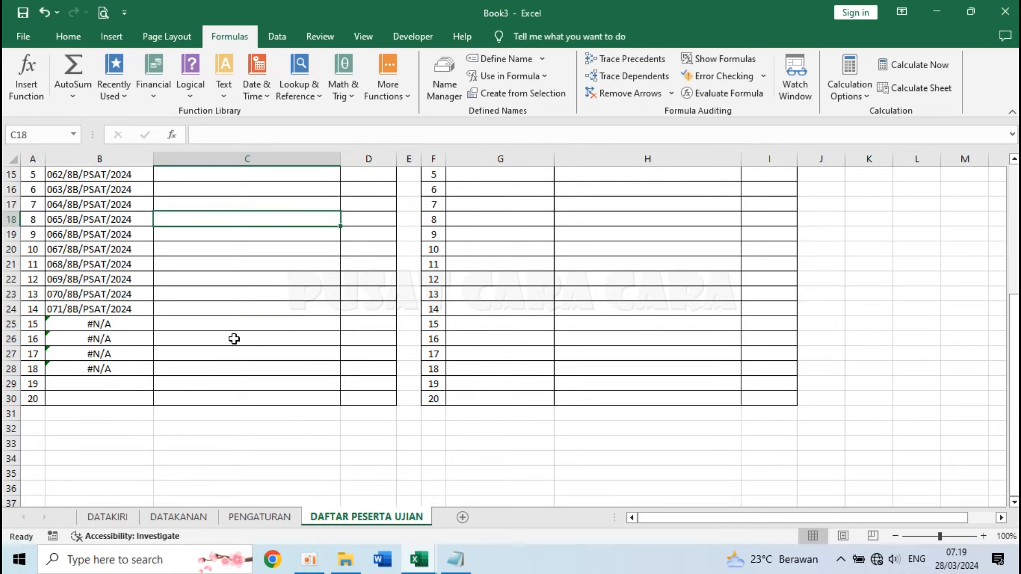
click(32, 371)
click(118, 326)
drag(118, 325, 107, 369)
click(254, 336)
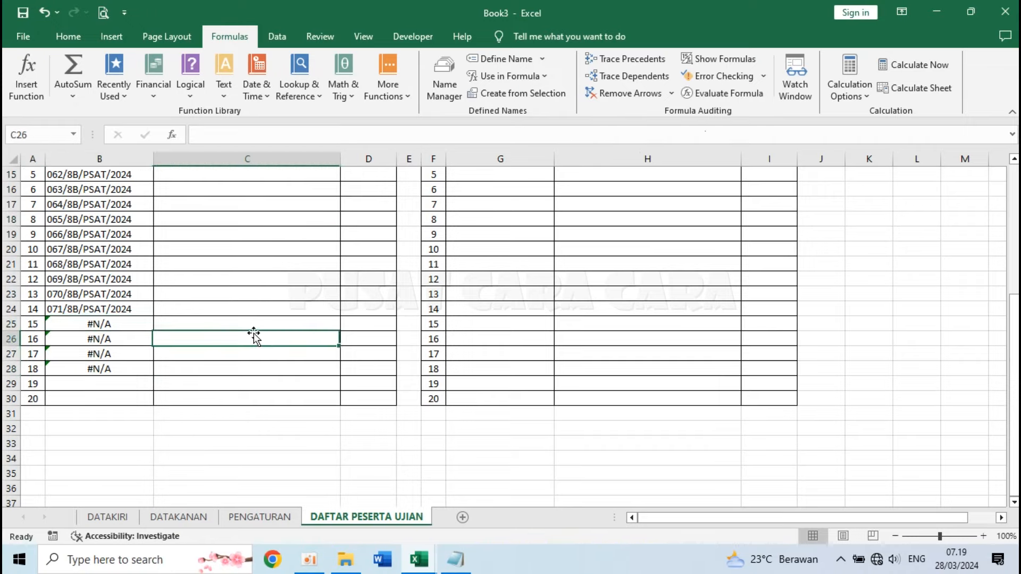
- Clear the NO. PESERTA formulas from B12 downward, keeping the one in B11
key(ctrl+Home)
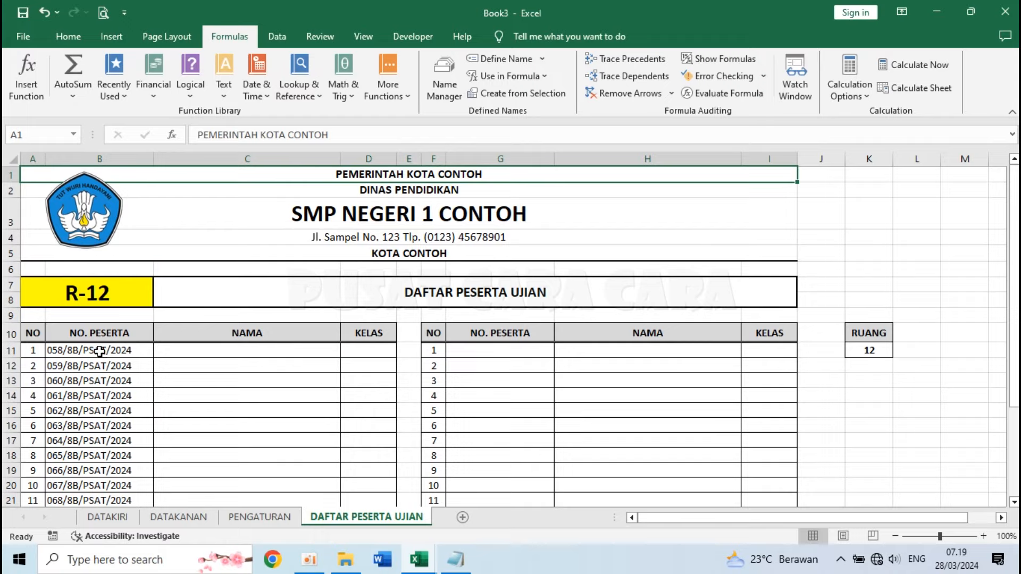
click(98, 368)
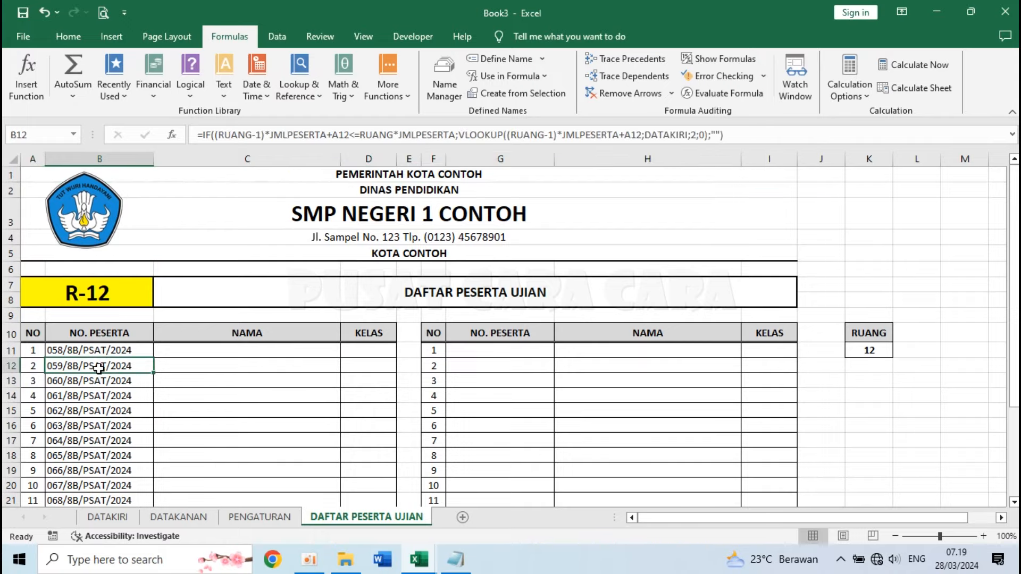
key(ctrl+shift+Down)
key(Delete)
scroll(101, 317, down, 1)
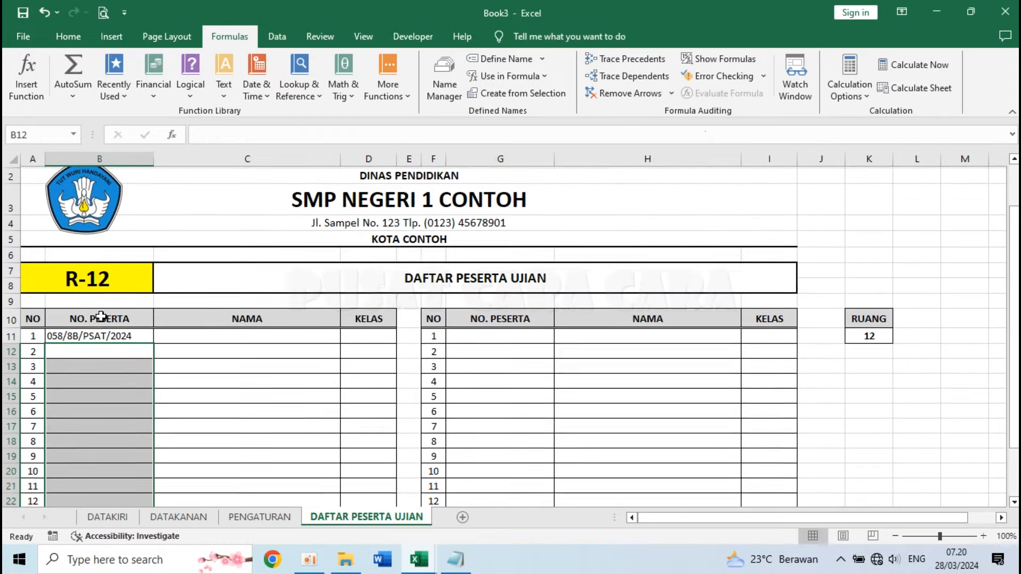
- Wrap the B11 formula in IFERROR with empty text "" as the value_if_error, and commit it
double_click(122, 335)
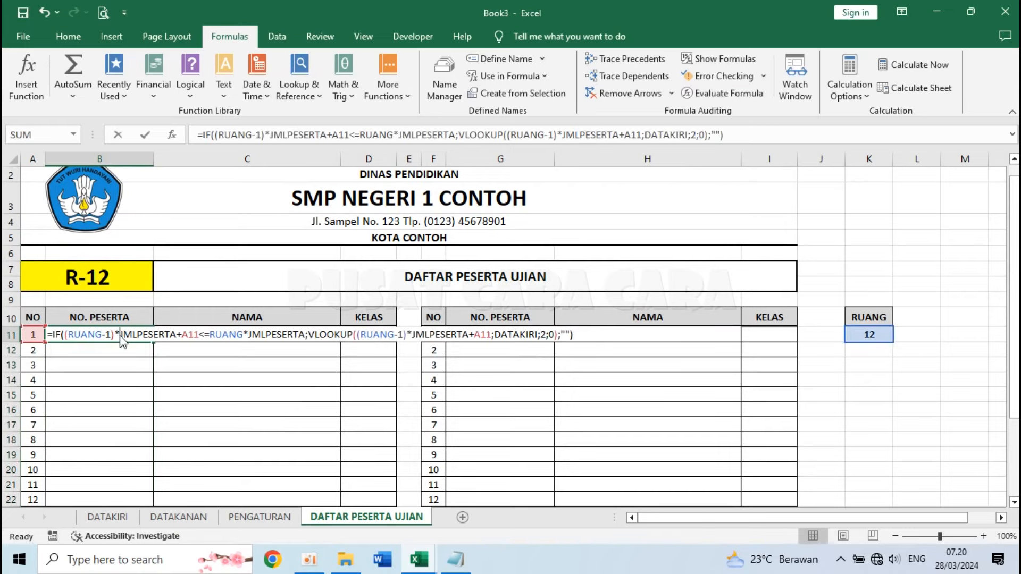
click(52, 335)
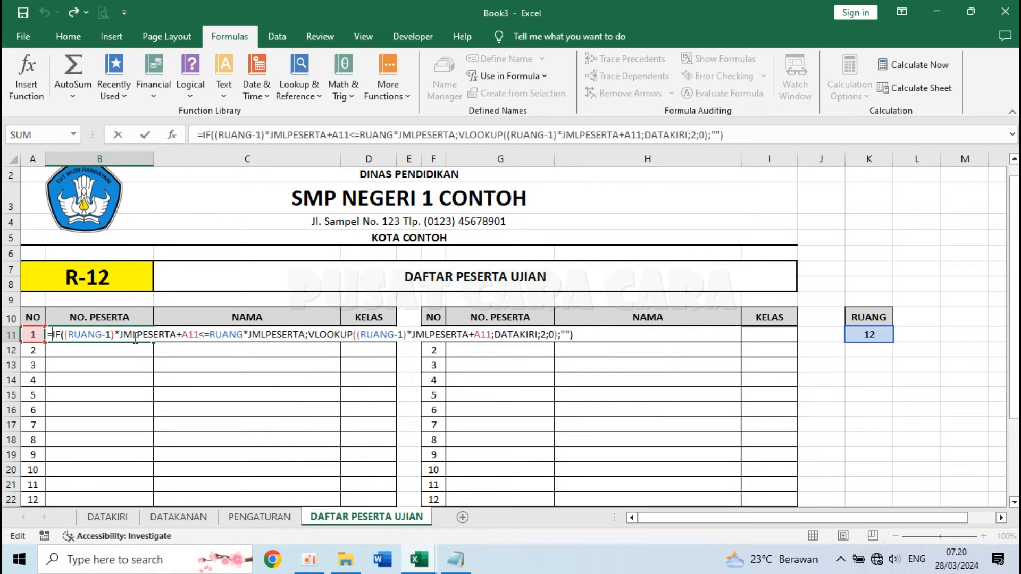
text(IFERROR)
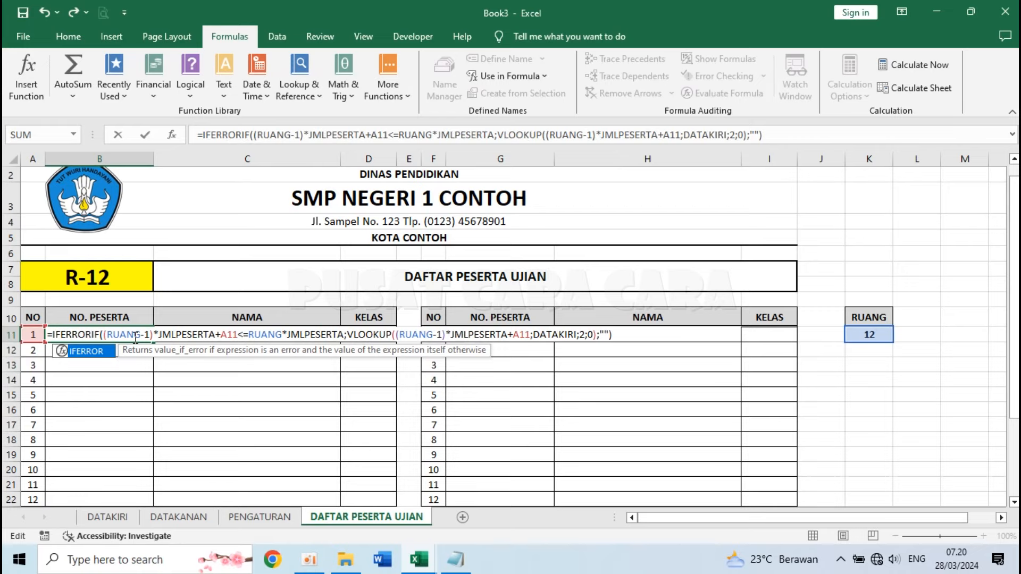
text(()
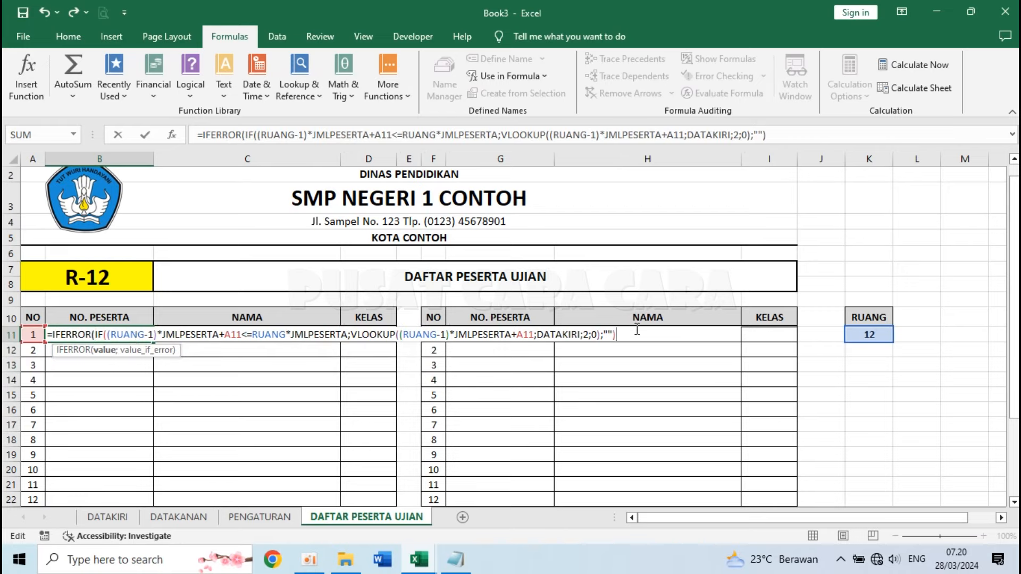
text(;)
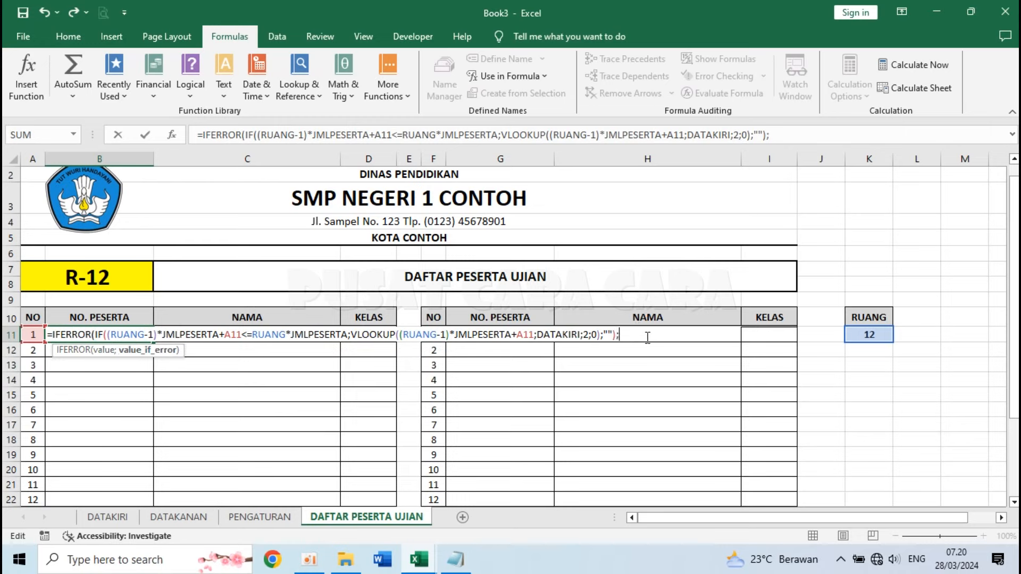
text(""))
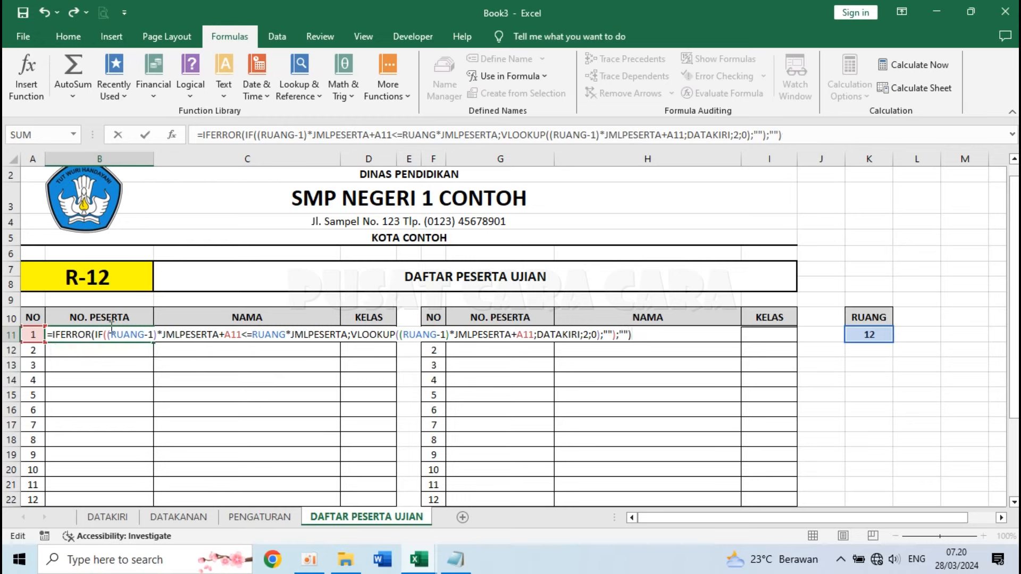
drag(96, 335, 614, 355)
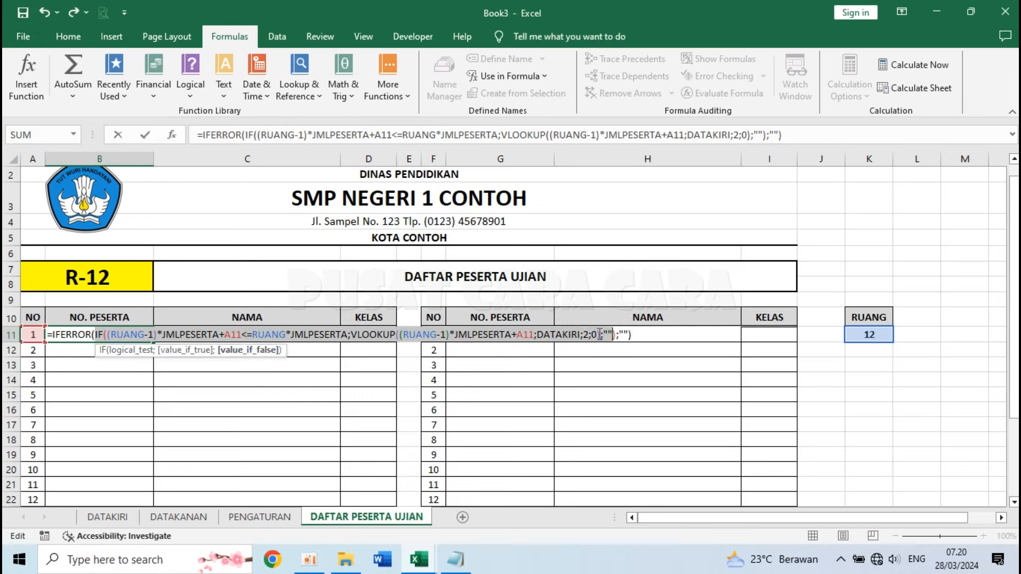
click(625, 334)
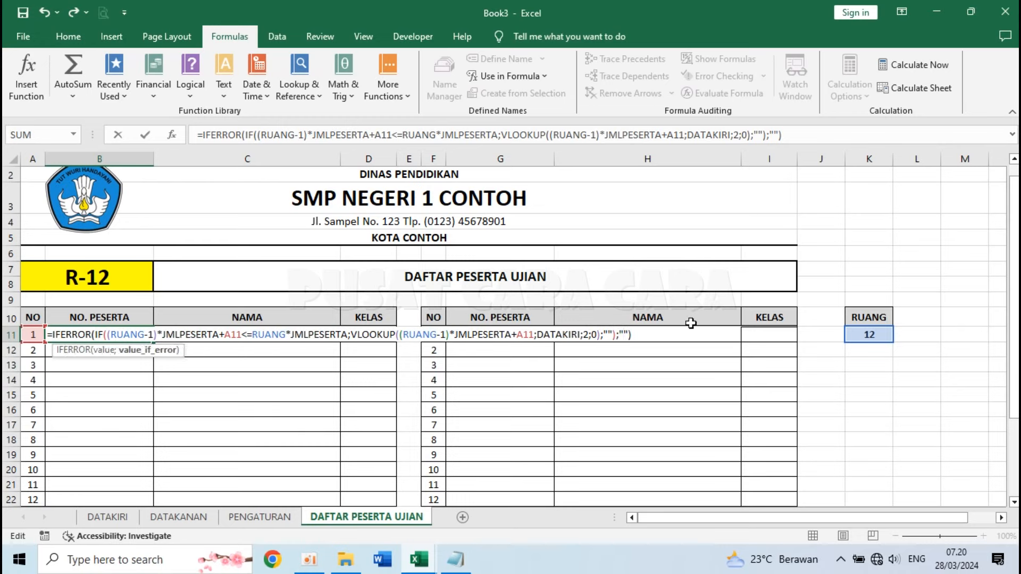
key(Return)
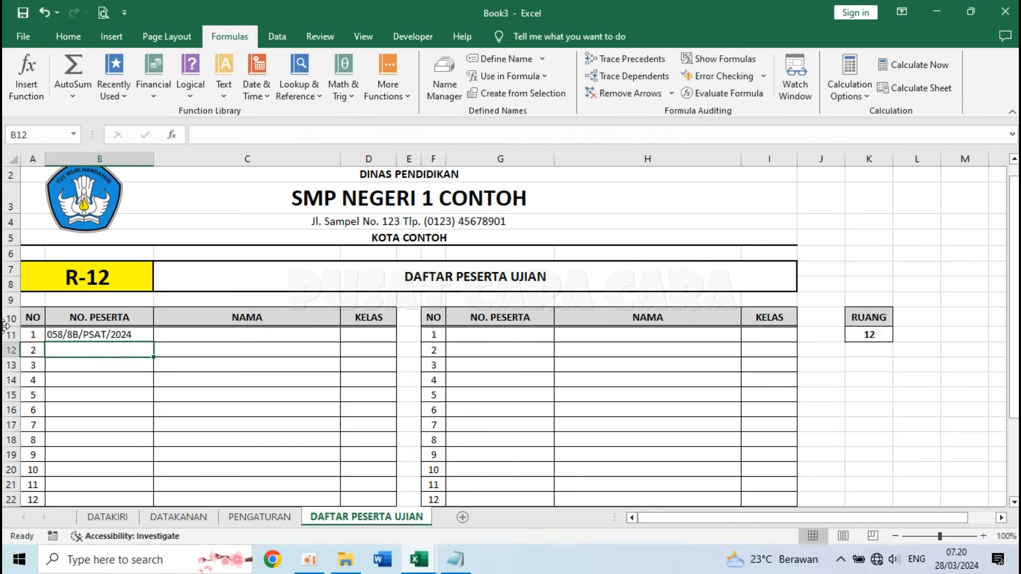
- Fill the B11 IFERROR formula down through B30 and check the list for room 12, including the rows past the last participant
click(109, 333)
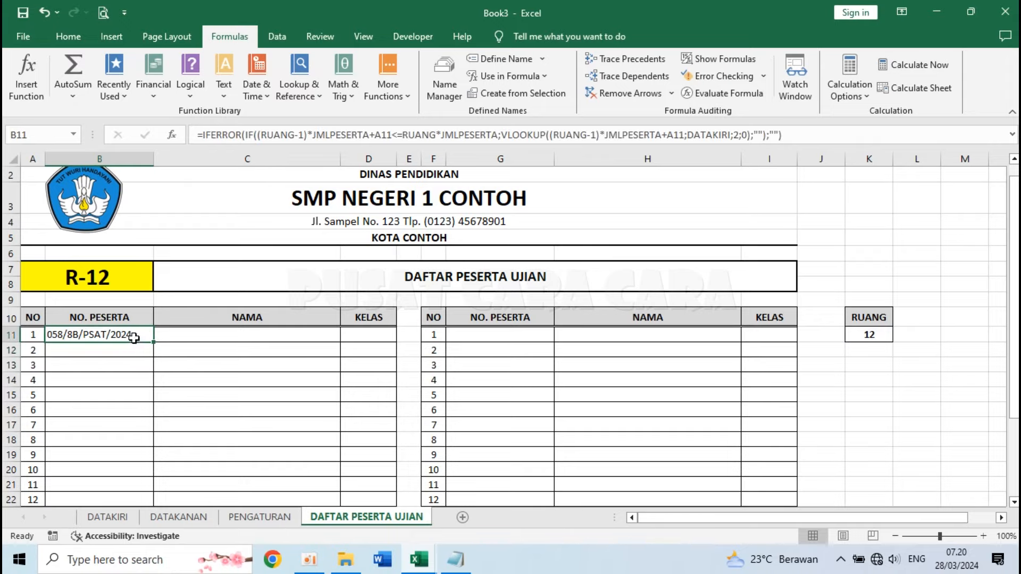
drag(153, 344, 142, 480)
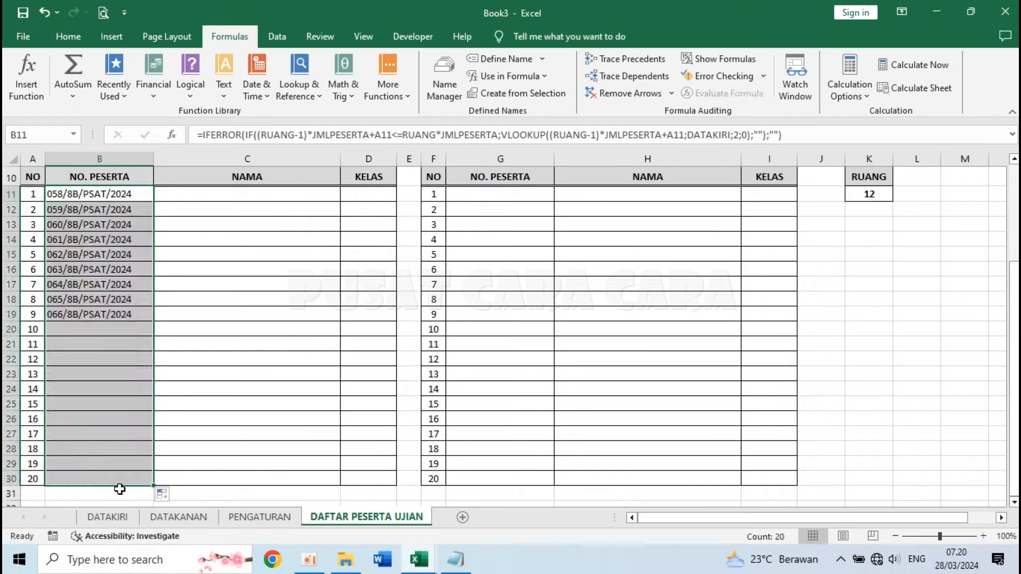
scroll(433, 365, up, 1)
click(883, 224)
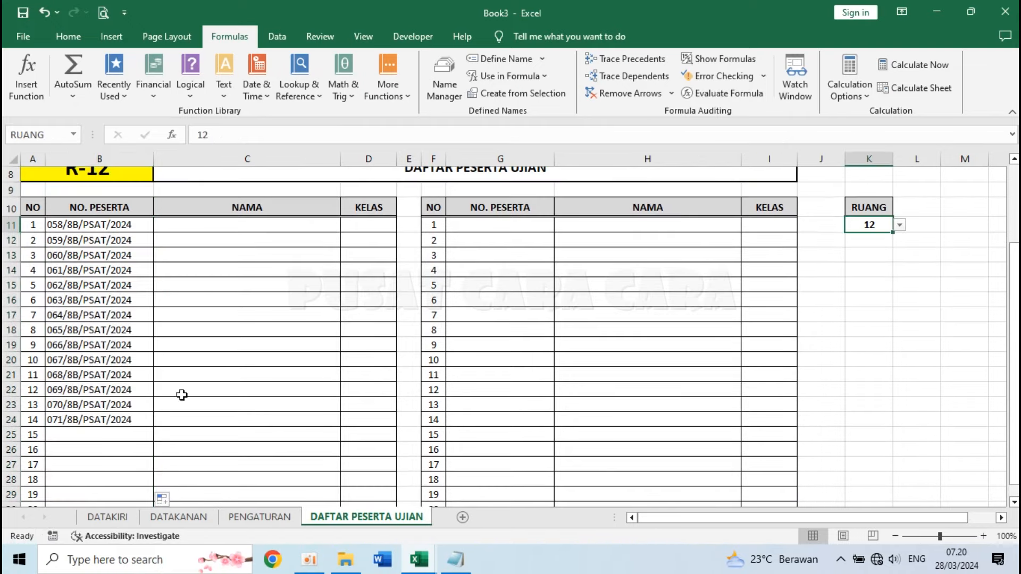
click(108, 434)
scroll(151, 418, up, 2)
click(148, 413)
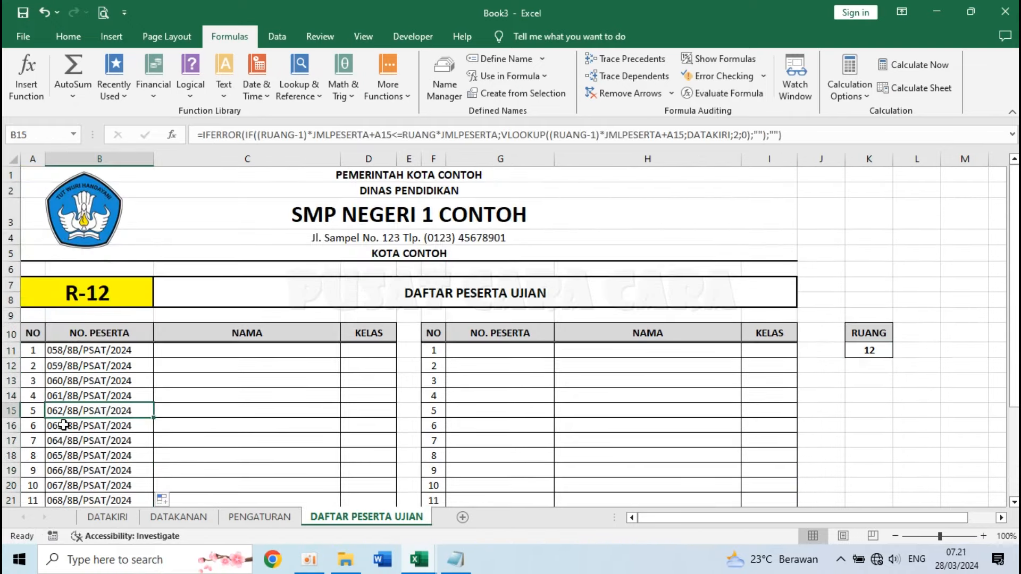
scroll(67, 423, down, 2)
scroll(64, 424, up, 2)
- Examine the empty NAMA and KELAS cells in row 11 and the column index number in the B11 VLOOKUP formula
click(125, 350)
click(221, 357)
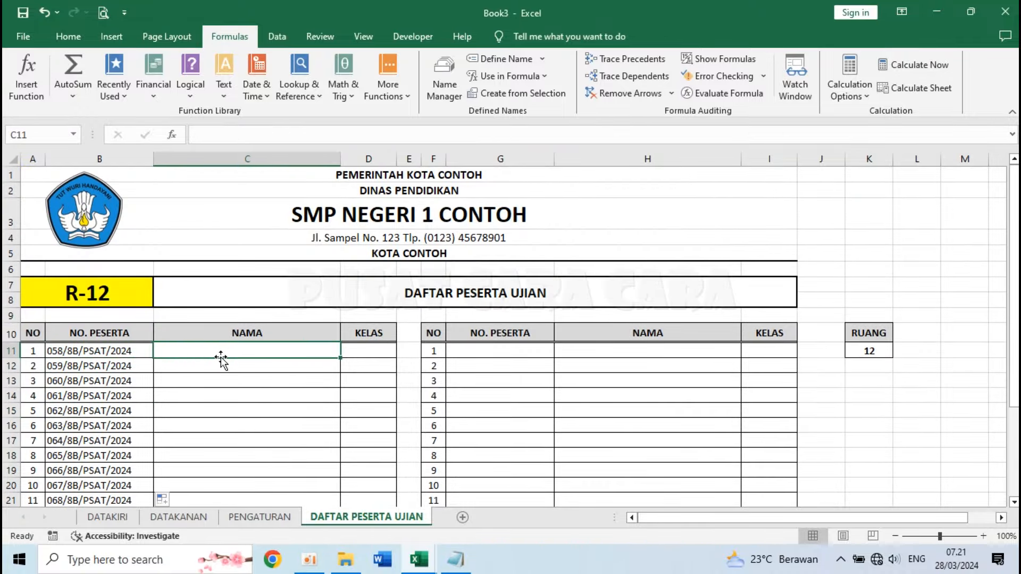
click(372, 349)
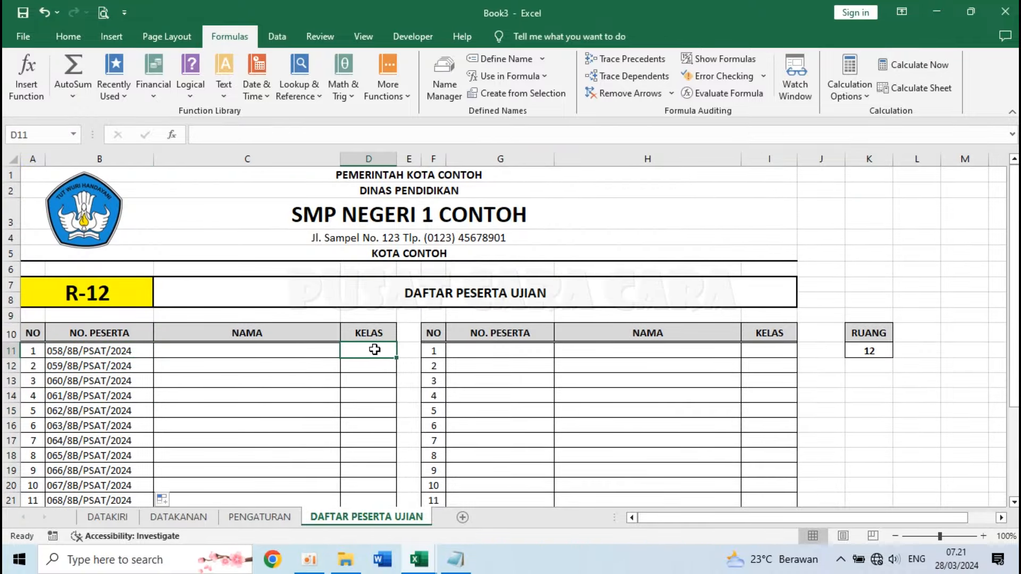
click(88, 354)
key(F2)
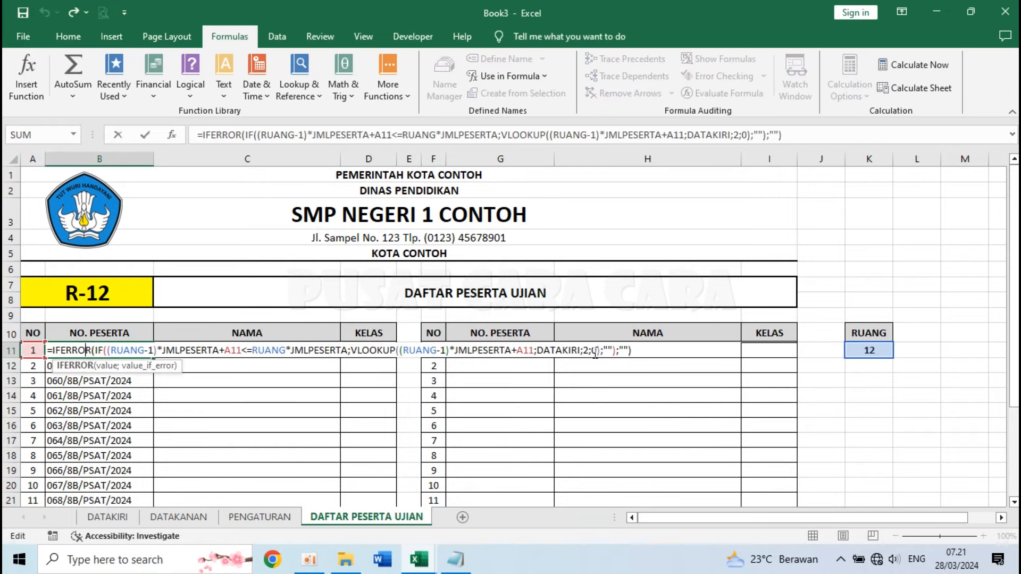
click(584, 350)
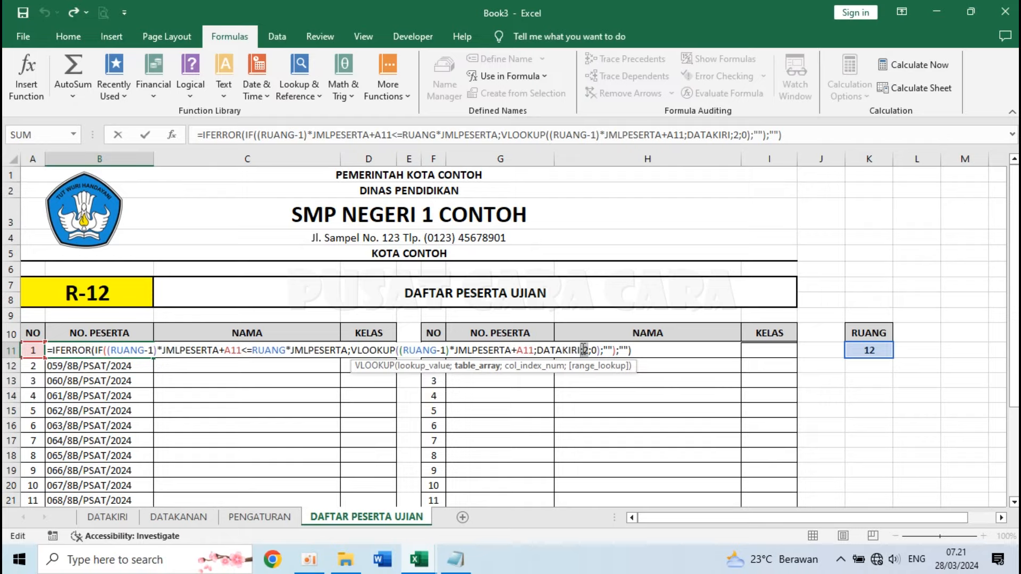
key(Escape)
- Examine the order of the NO PESERTA, NAMA and KELAS columns on the DATAKIRI sheet, and return to DAFTAR PESERTA UJIAN
click(100, 516)
scroll(145, 333, up, 3)
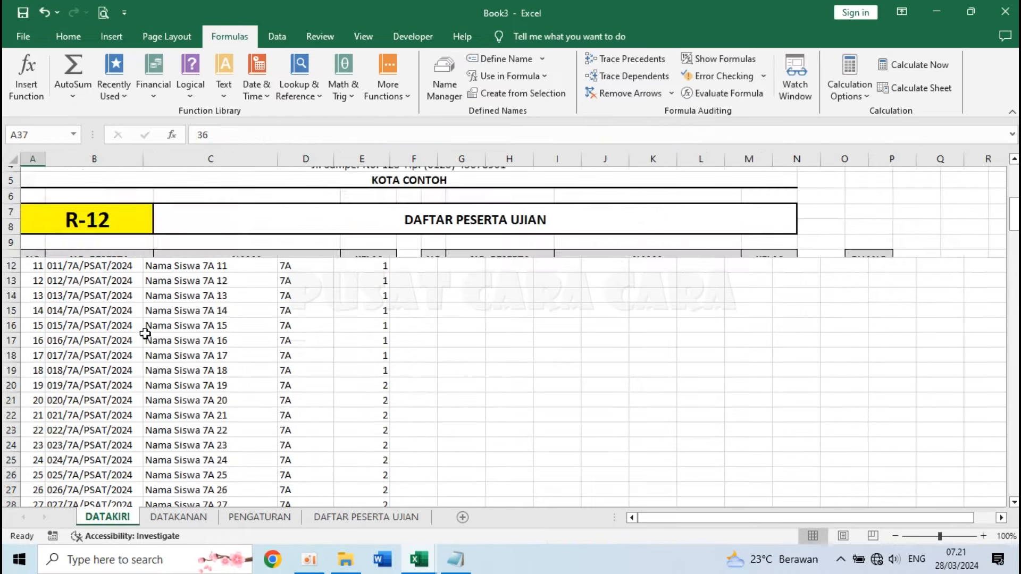
scroll(145, 333, up, 4)
click(73, 191)
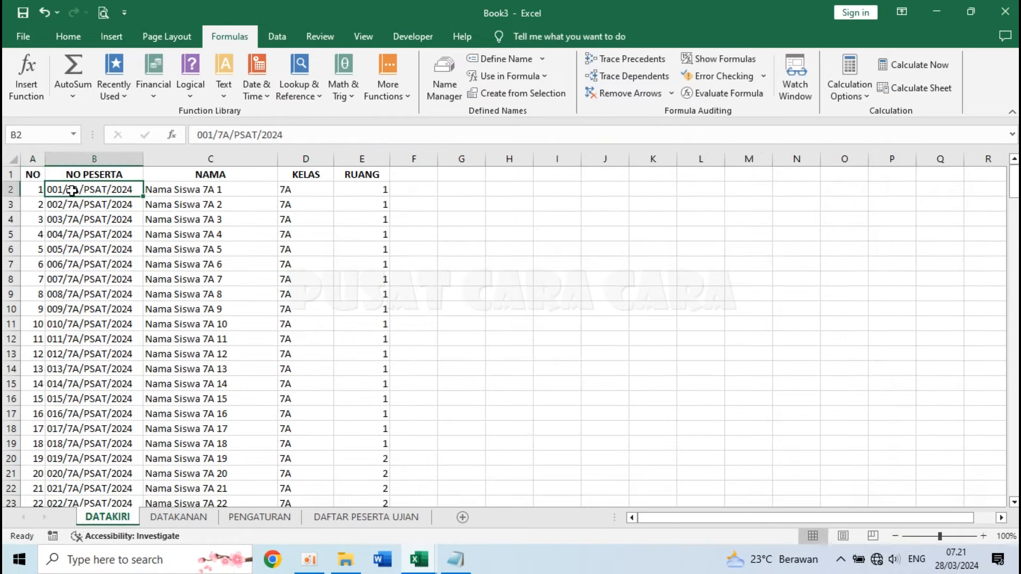
click(85, 160)
click(190, 157)
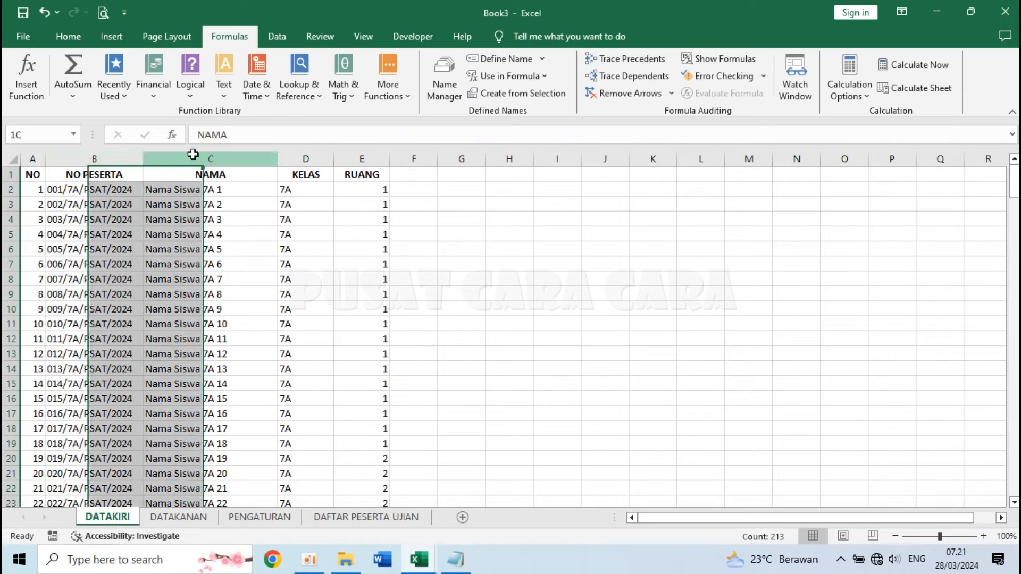
click(282, 158)
click(223, 157)
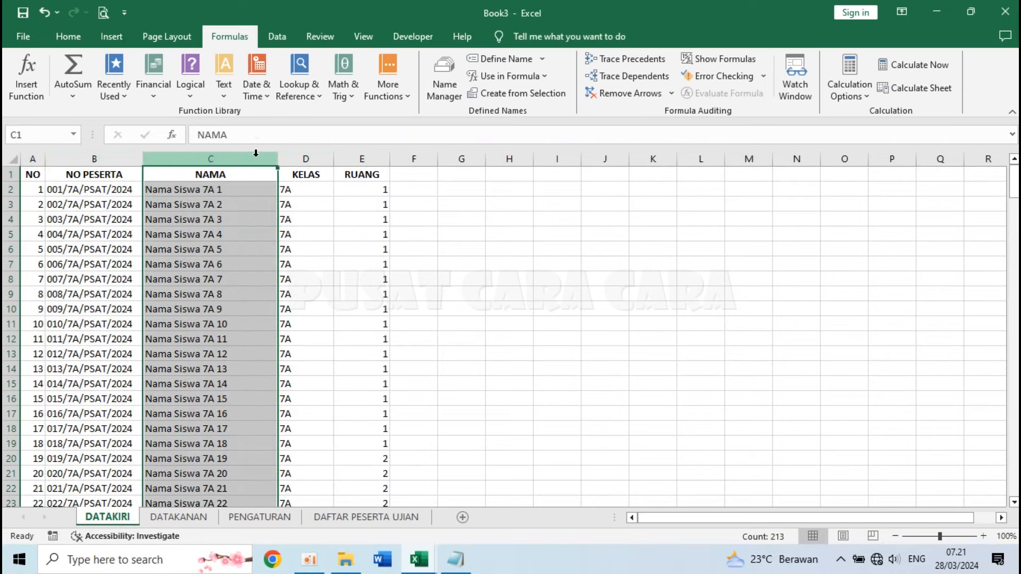
click(290, 158)
click(365, 516)
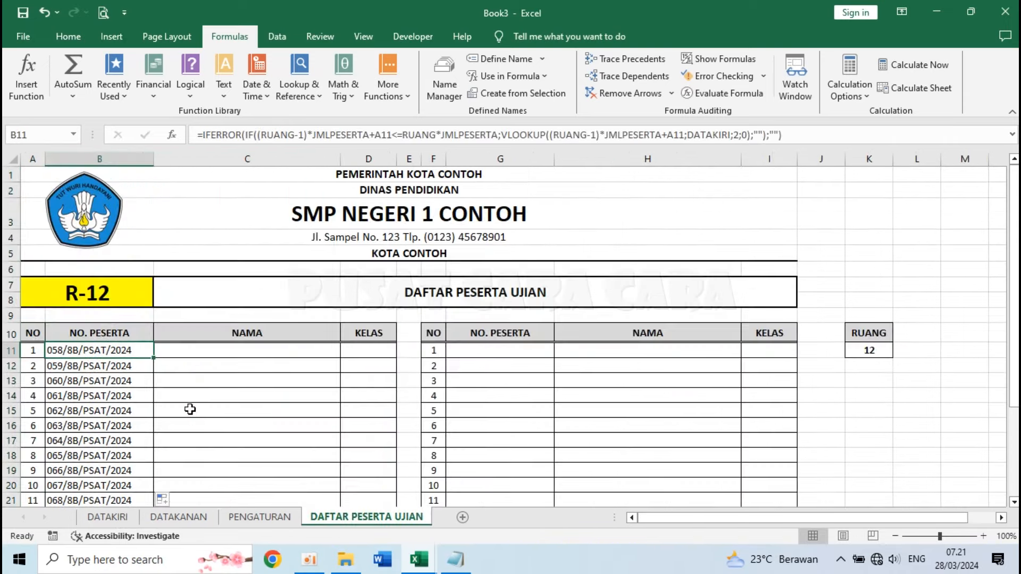
- Copy the full IFERROR formula text from B11, leaving the cell's formula as it is
click(172, 398)
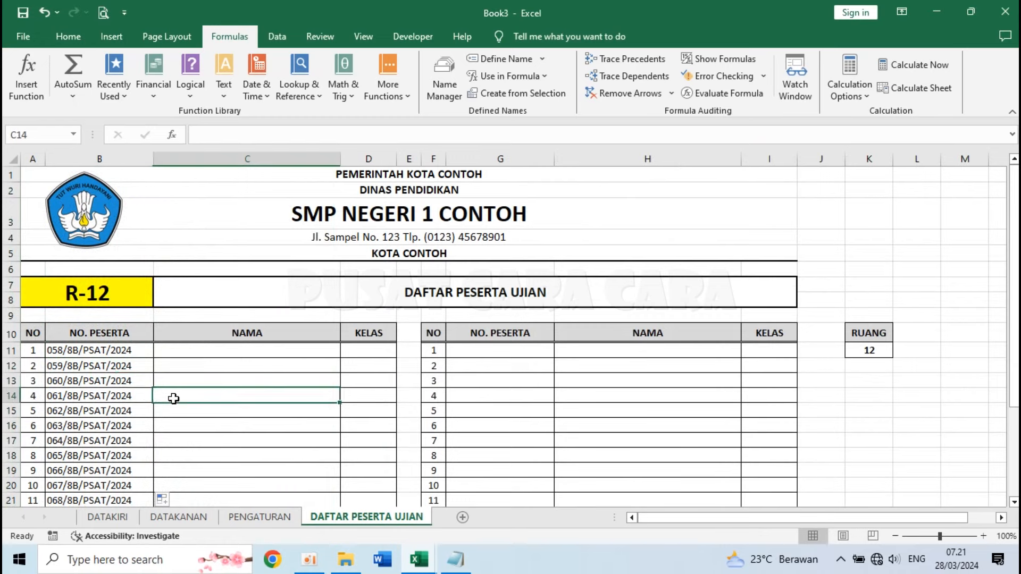
click(71, 352)
double_click(72, 351)
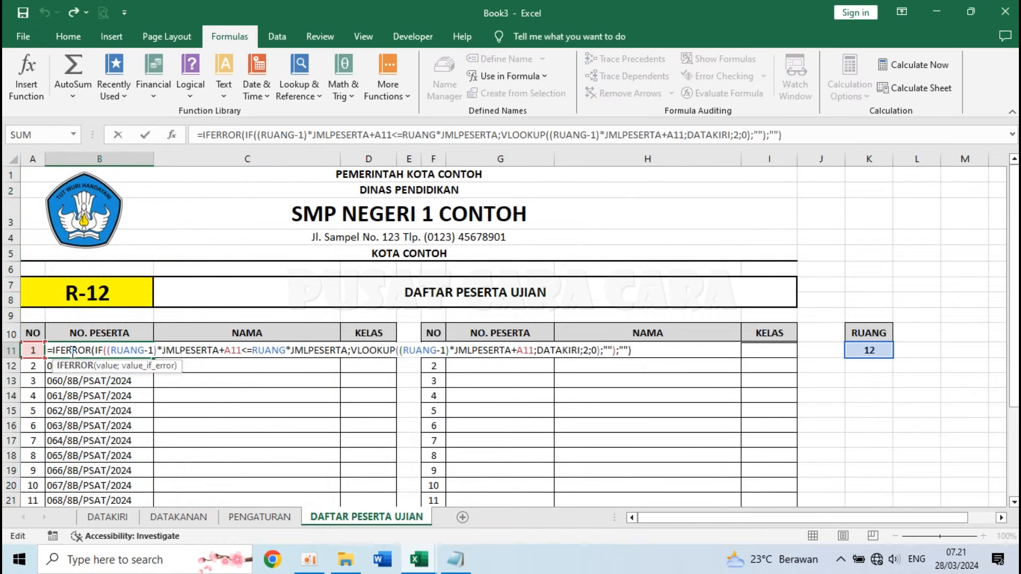
drag(48, 351, 691, 337)
key(ctrl+c)
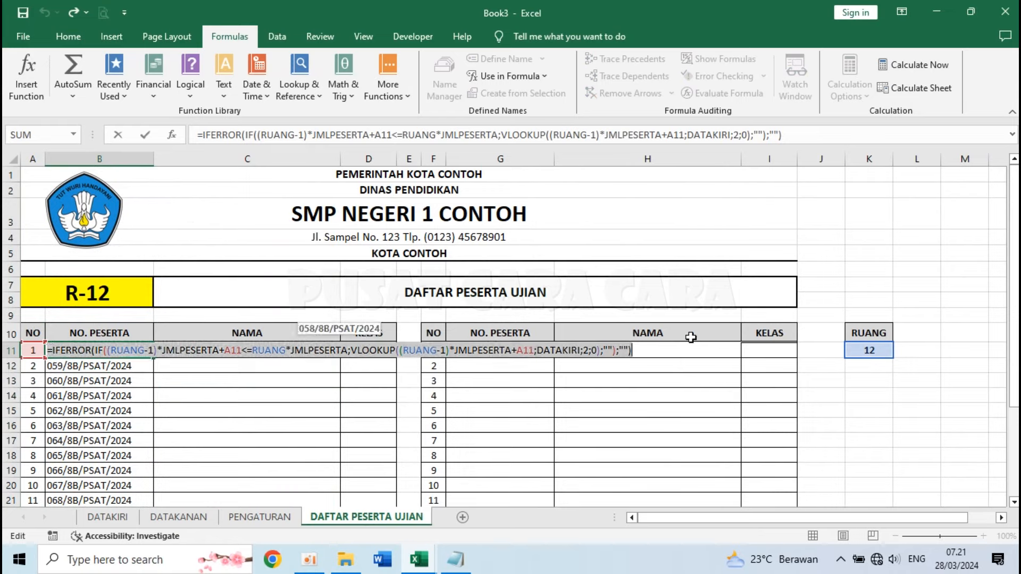
key(Return)
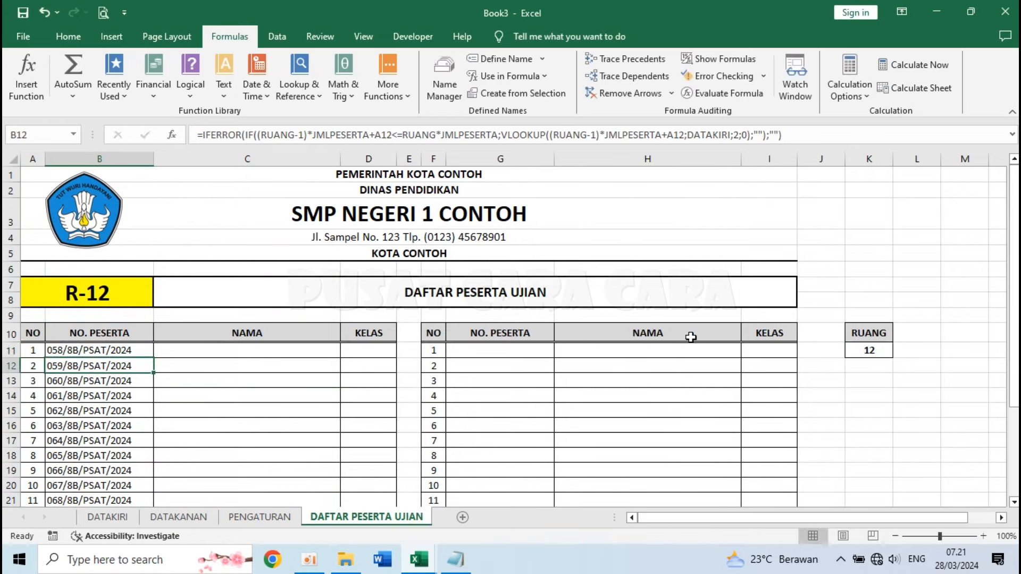
- Paste the copied formula into C11 under NAMA, change the VLOOKUP column index to 3, and commit it
double_click(189, 354)
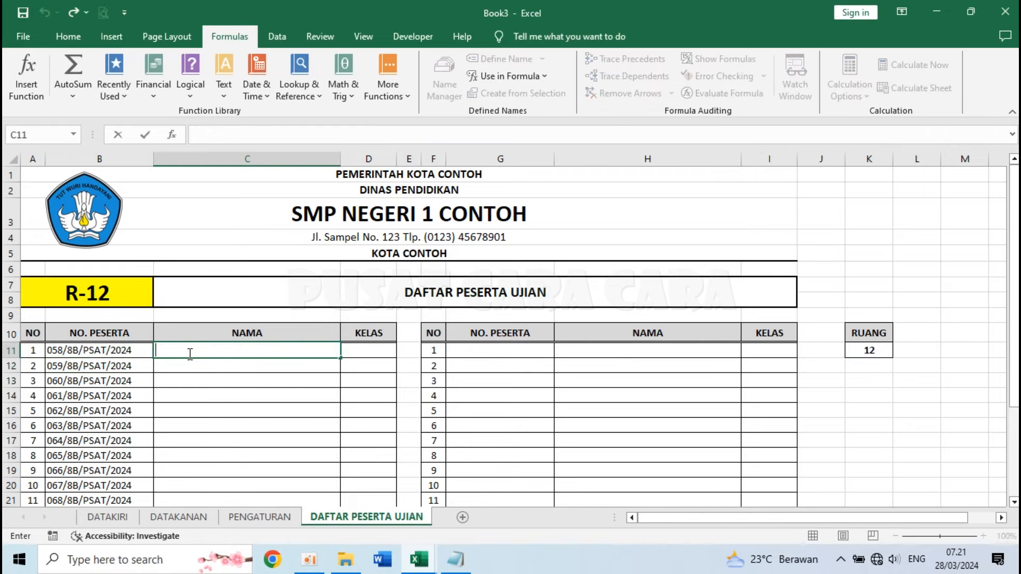
key(ctrl+v)
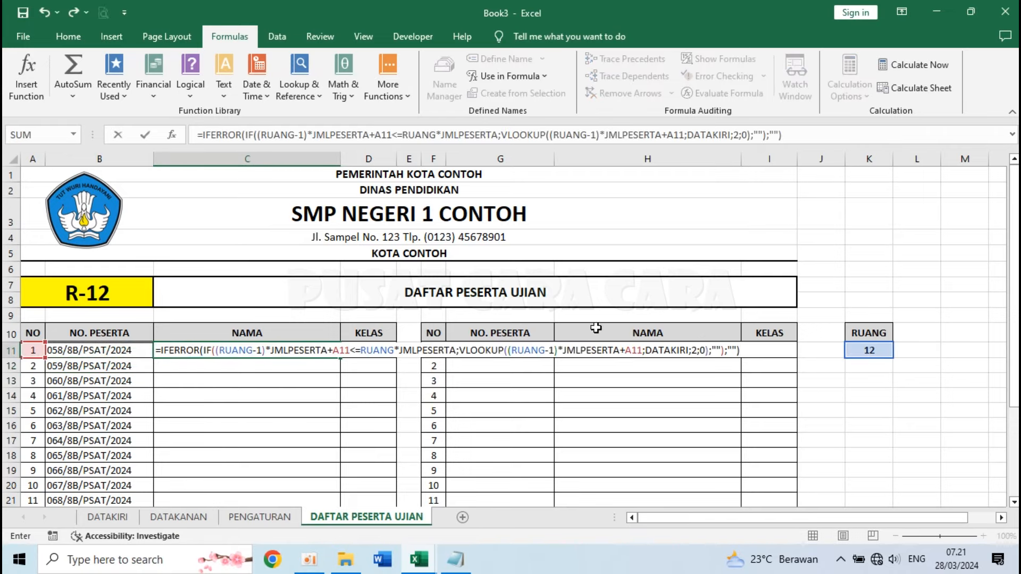
click(698, 350)
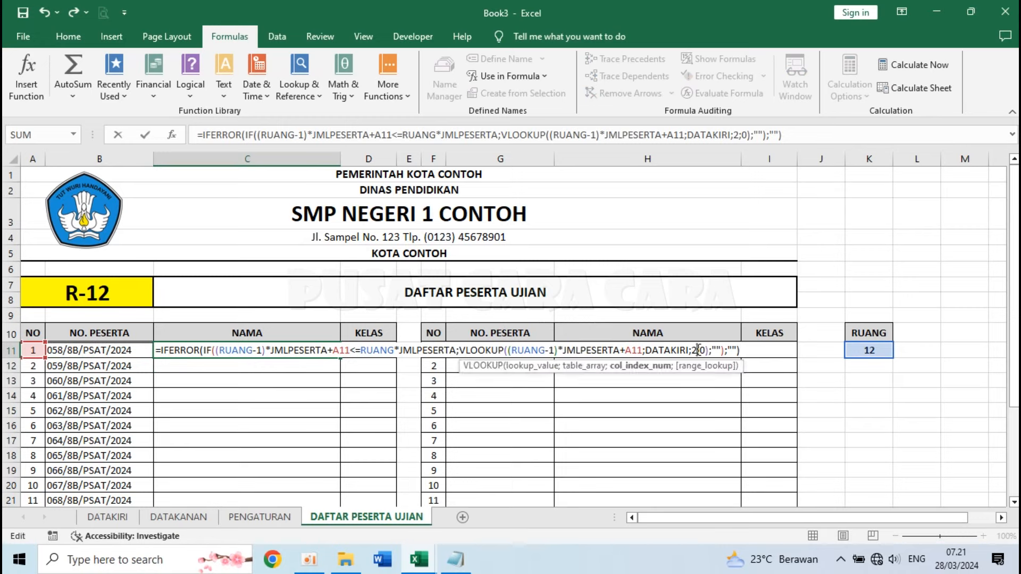
key(BackSpace)
text(3)
key(ctrl+Return)
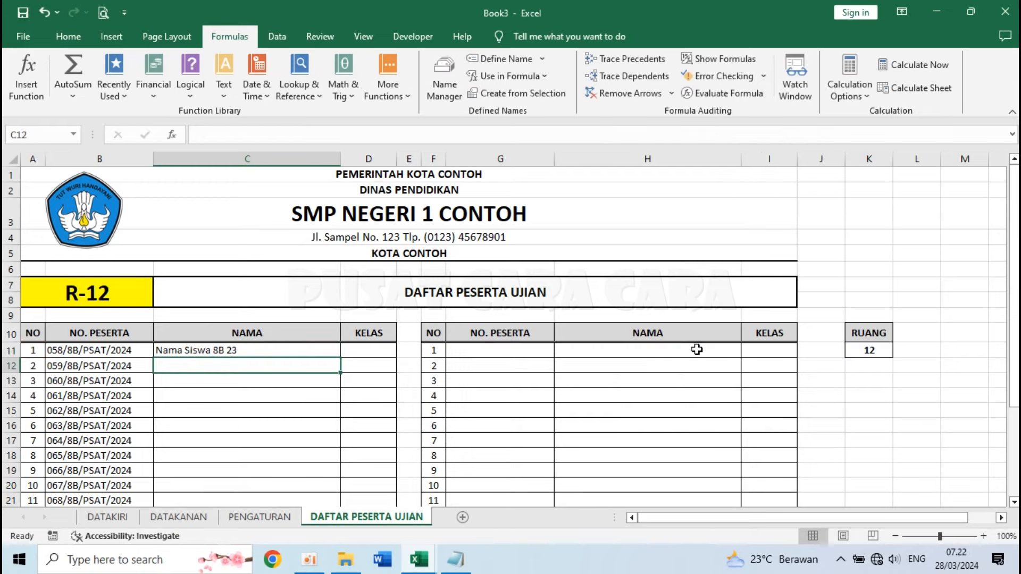
- Paste the copied formula into D11 under KELAS, change the VLOOKUP column index to 4, and commit it
double_click(371, 353)
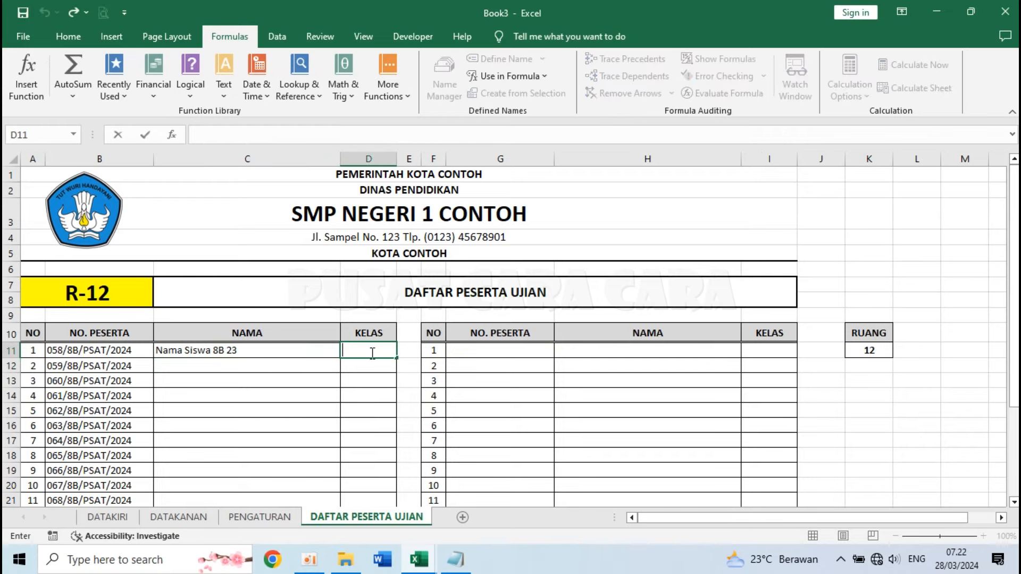
text(=IFERROR(IF((RUANG-1)*JMLPESERTA+A11<=RUANG*JMLPESERTA;VLOOKUP((RUANG-1)*JMLPESERTA+A11;DATAKIRI;2;0);"");""))
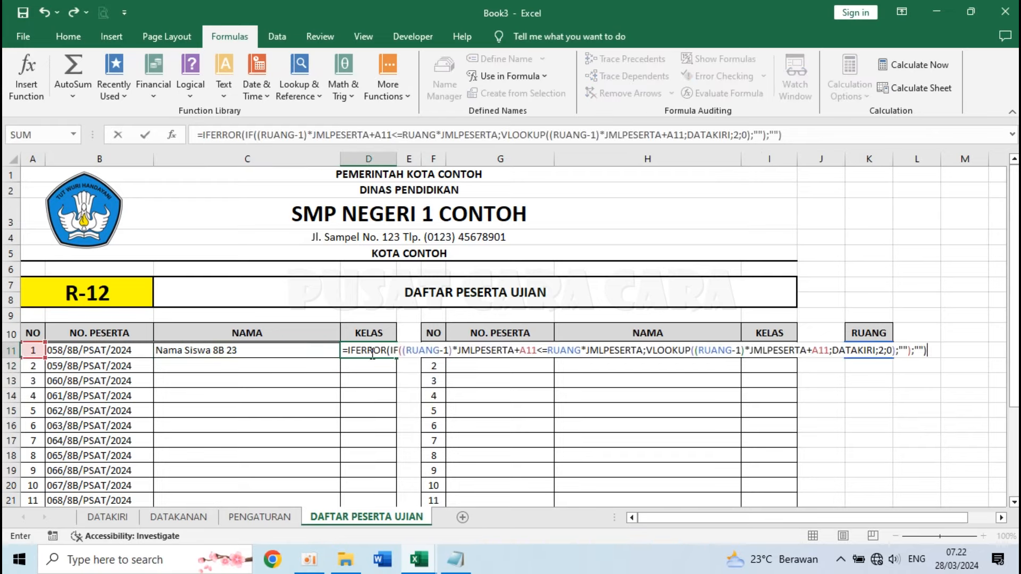
click(884, 349)
key(BackSpace)
text(4)
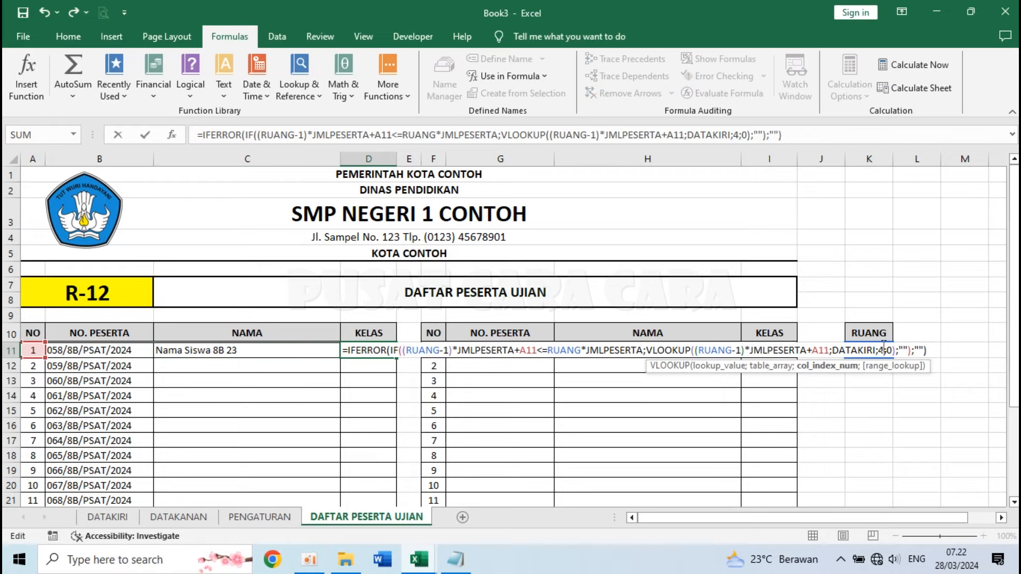
key(Return)
- Fill the C11 and D11 formulas down through row 30 of the first participant table
click(327, 384)
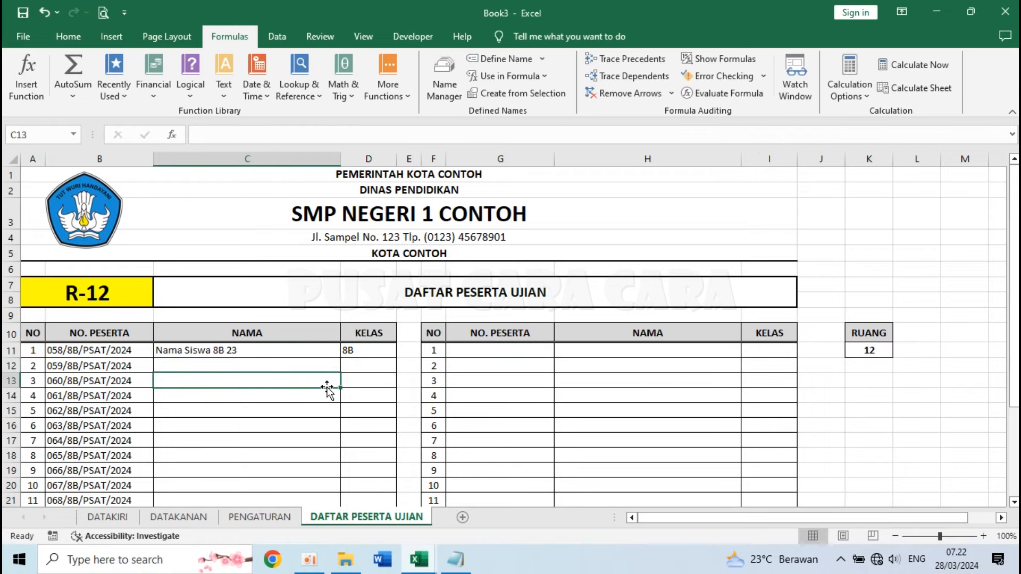
drag(271, 354, 366, 367)
scroll(365, 362, up, 6)
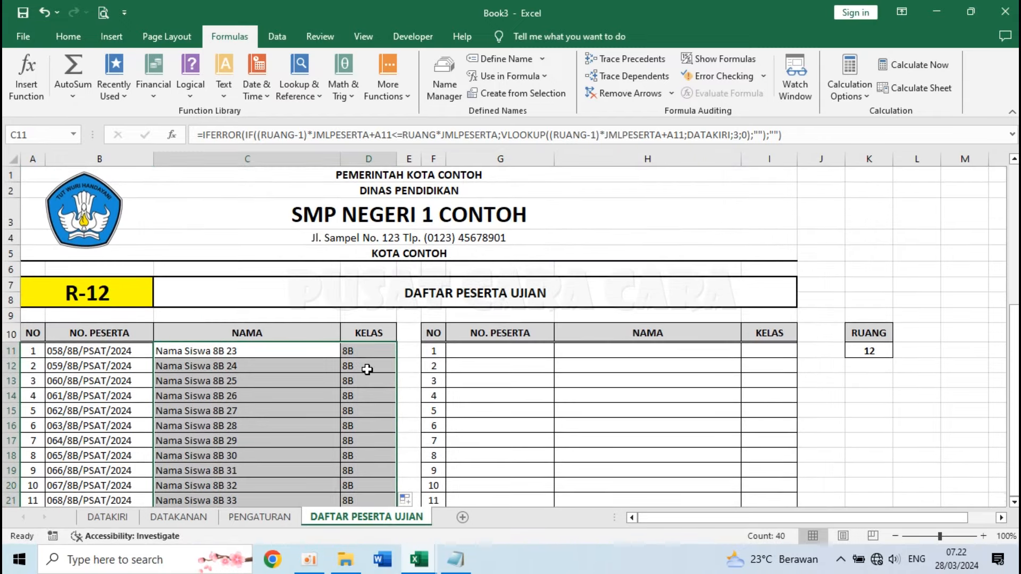
- Set the RUANG dropdown in K11 to room 1
click(872, 351)
click(898, 351)
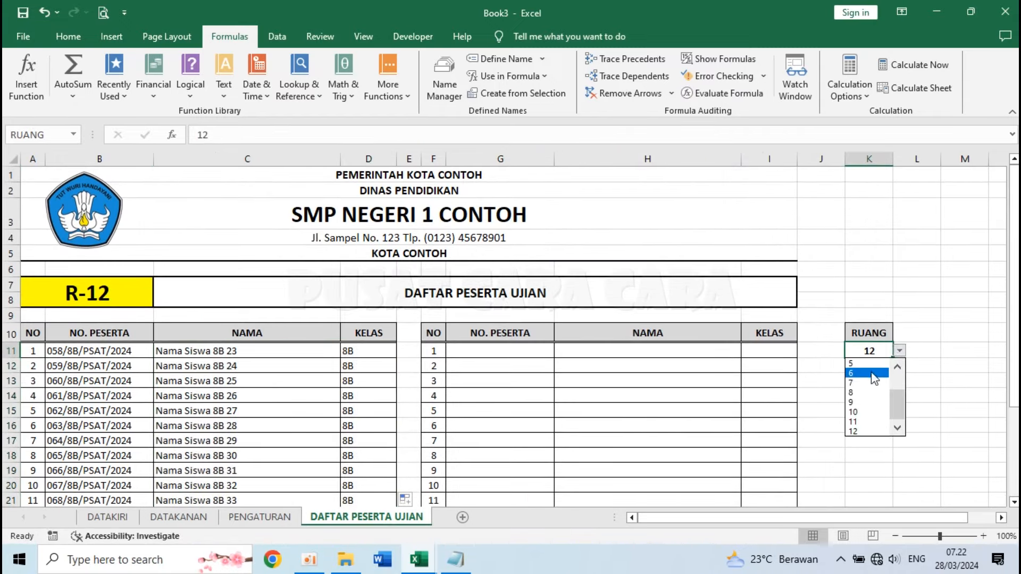
click(859, 363)
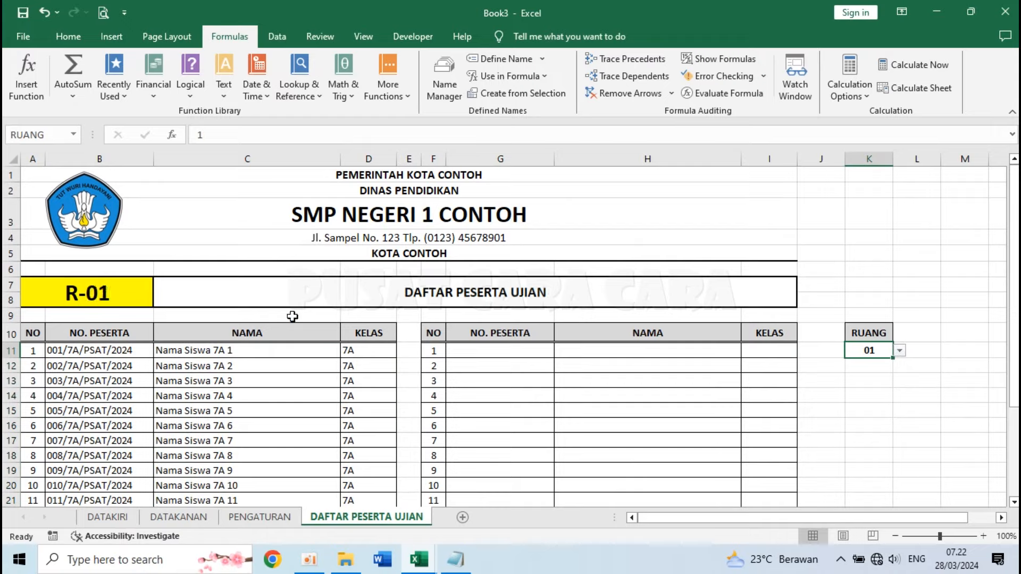
- Check the first and last participants listed for room 1 against the rows marked room 1 on the DATAKIRI sheet
click(229, 355)
scroll(234, 357, down, 4)
click(234, 414)
click(108, 517)
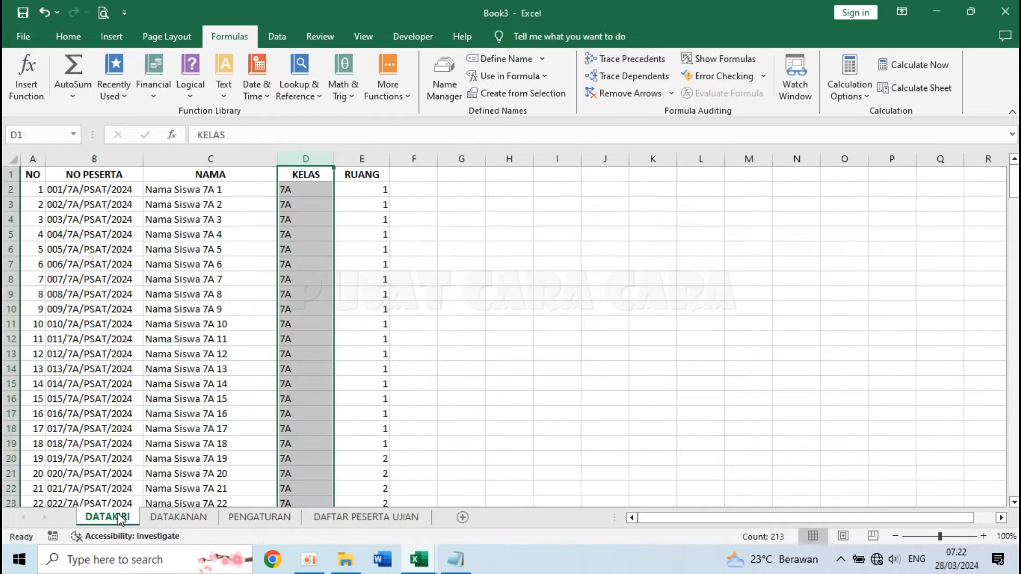
click(207, 203)
click(235, 446)
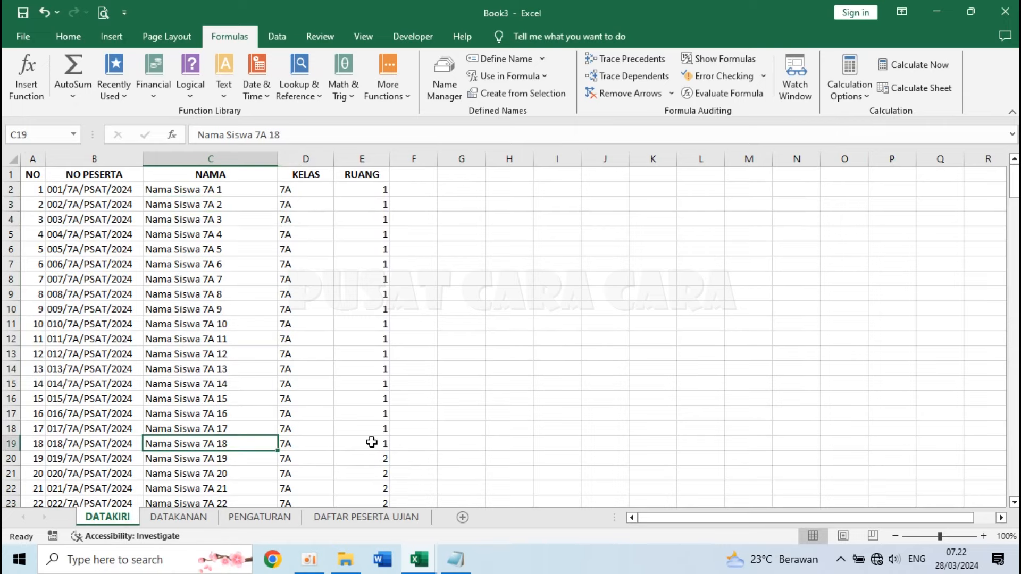
click(371, 447)
click(365, 519)
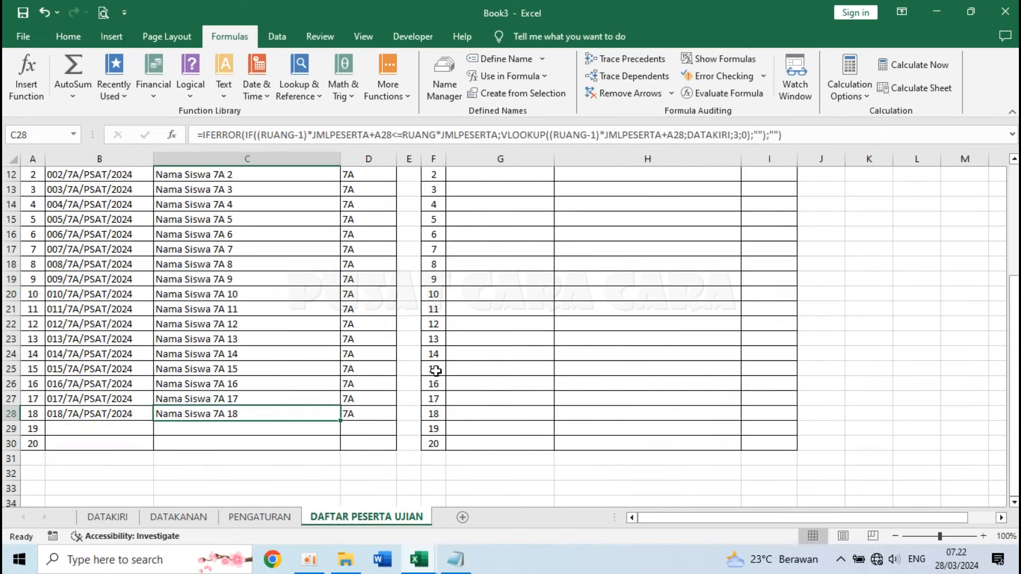
- Compare row 11 of the filled first table with the empty NO. PESERTA, NAMA and KELAS cells of the second table
click(461, 336)
scroll(460, 337, up, 4)
click(441, 351)
click(495, 348)
click(754, 348)
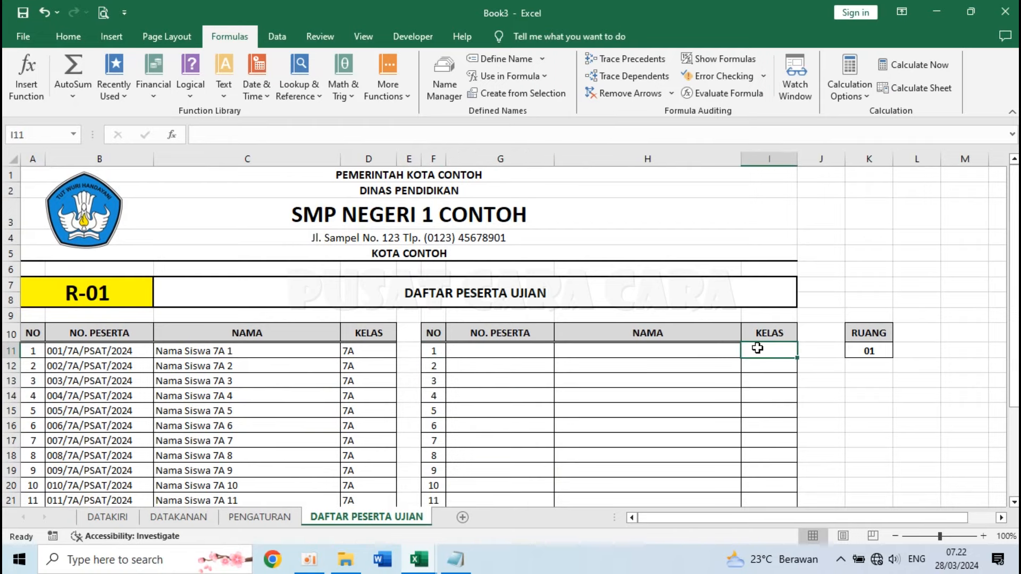
click(363, 357)
drag(102, 352, 383, 359)
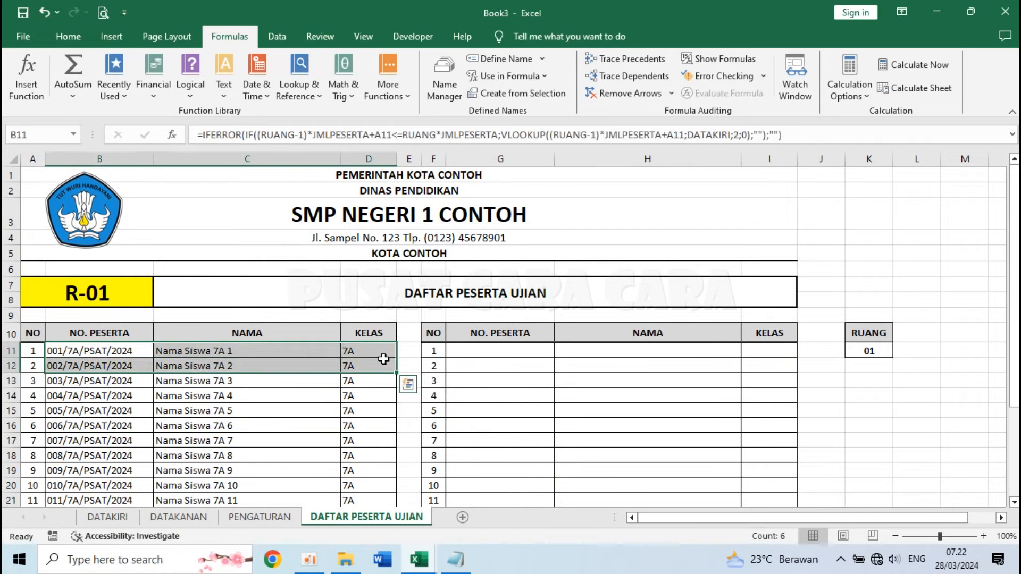
click(493, 357)
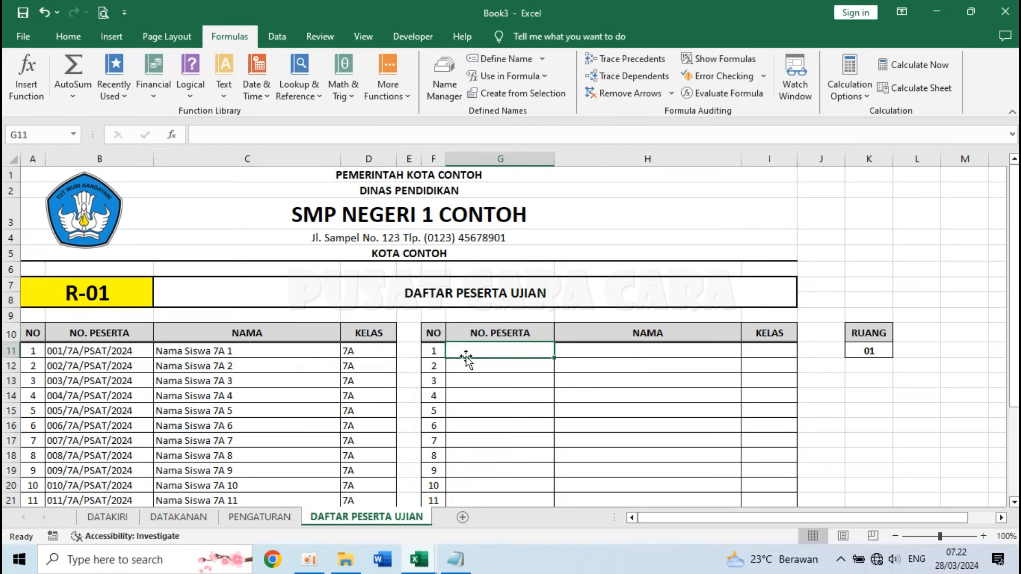
- Enter the first table's NO. PESERTA formula in G11, with the A11 reference in its IF test replaced by F11
double_click(500, 352)
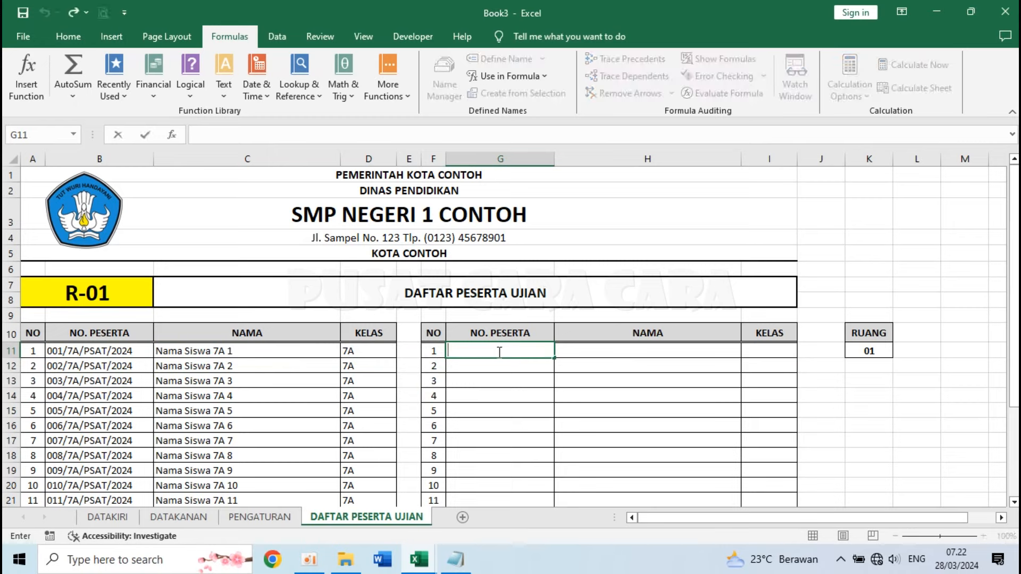
text(=IFERROR(IF((RUANG-1)*JMLPESERTA+A11<=RUANG*JMLPESERTA;VLOOKUP((RUANG-1)*JMLPESERTA+A11;DATAKIRI;2;0);"");""))
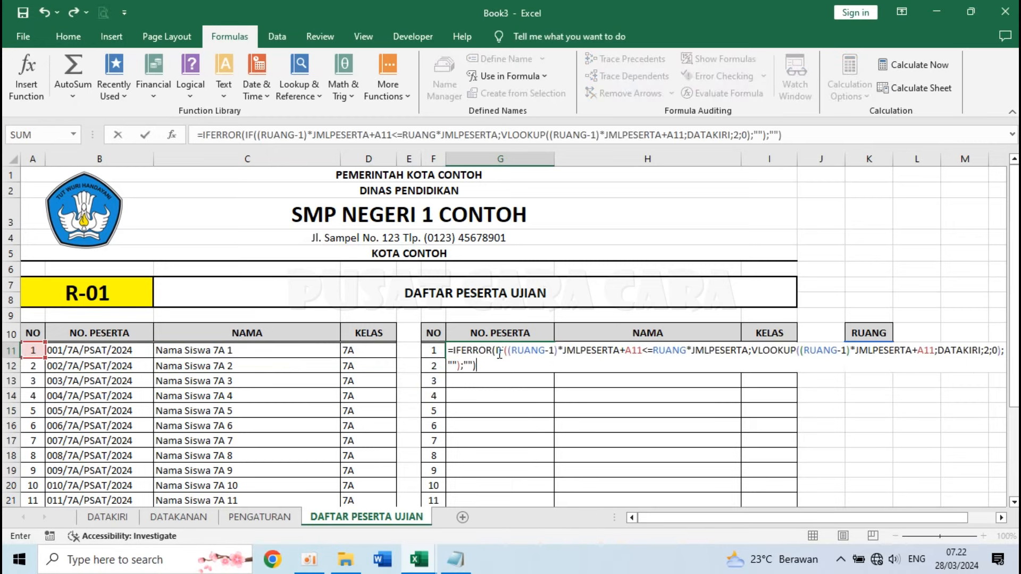
click(644, 350)
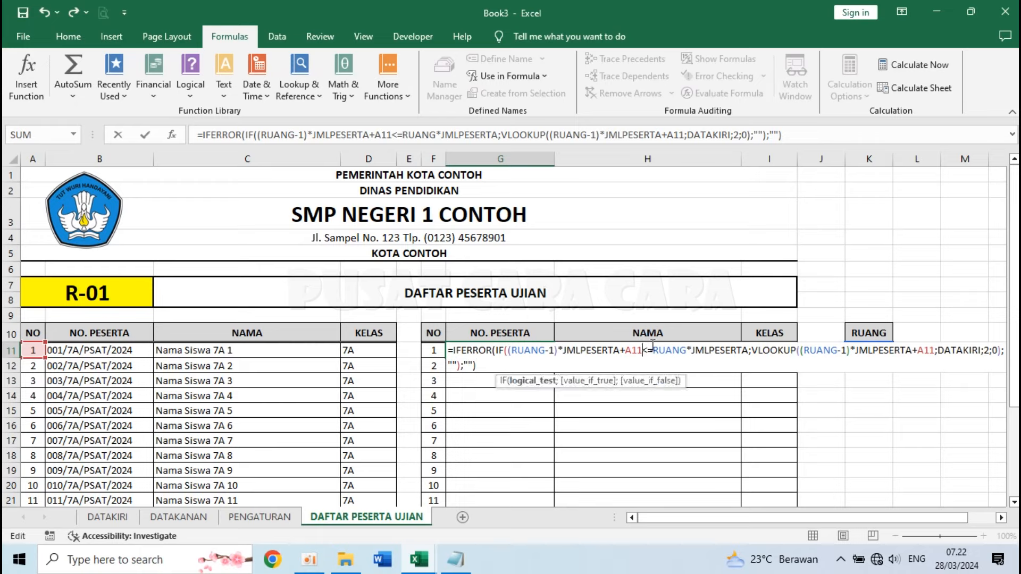
key(BackSpace)
key(BackSpace)
key(BackSpace)
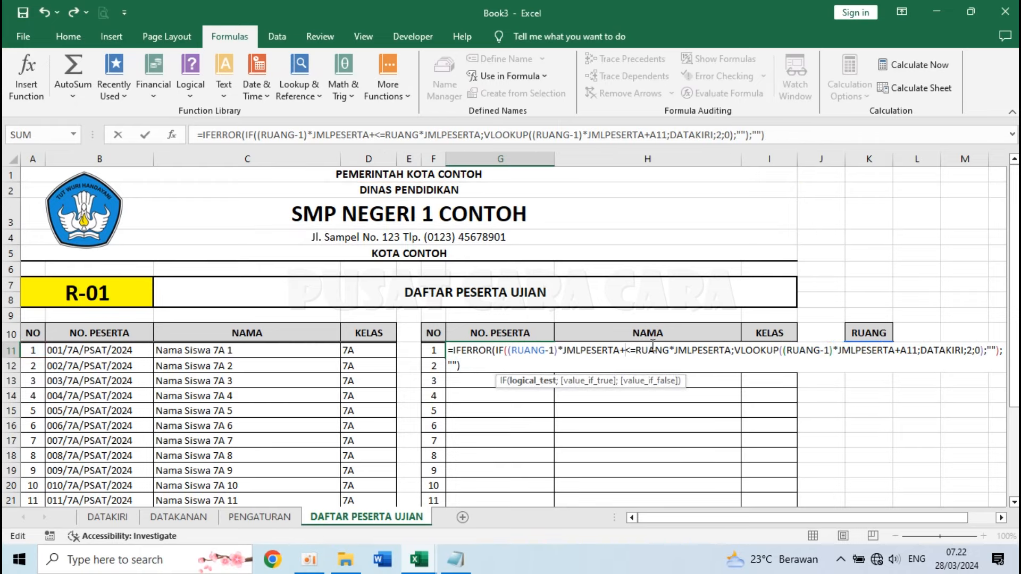
click(435, 353)
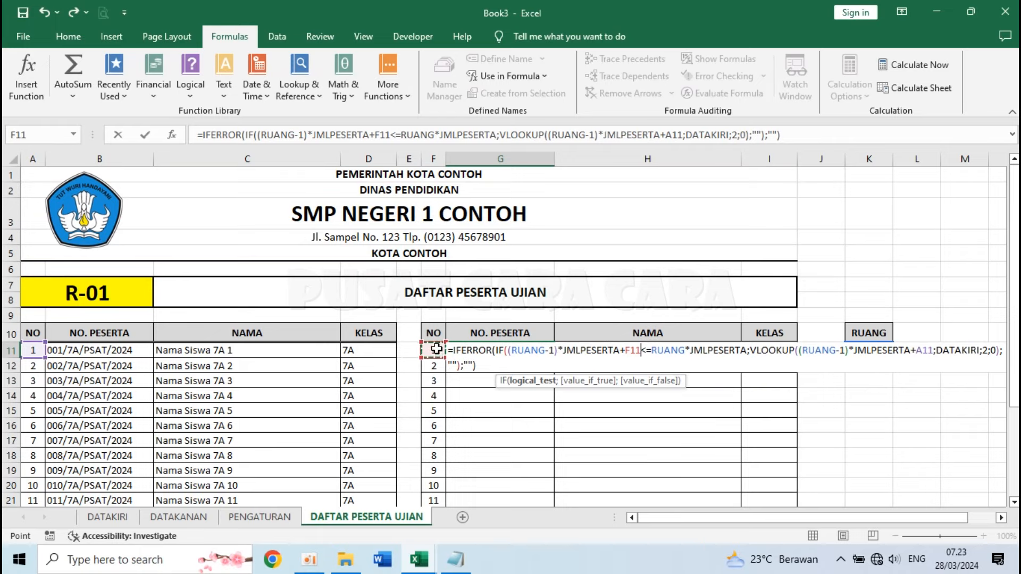
- Set the VLOOKUP table in the G11 formula to the named range DATAKANAN
click(981, 352)
key(BackSpace)
key(BackSpace)
key(BackSpace)
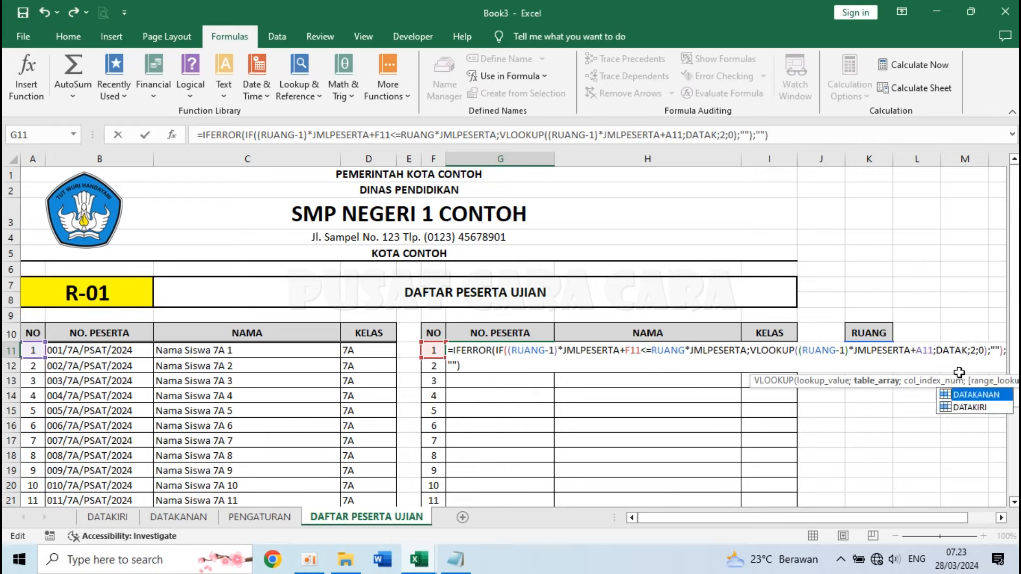
double_click(987, 395)
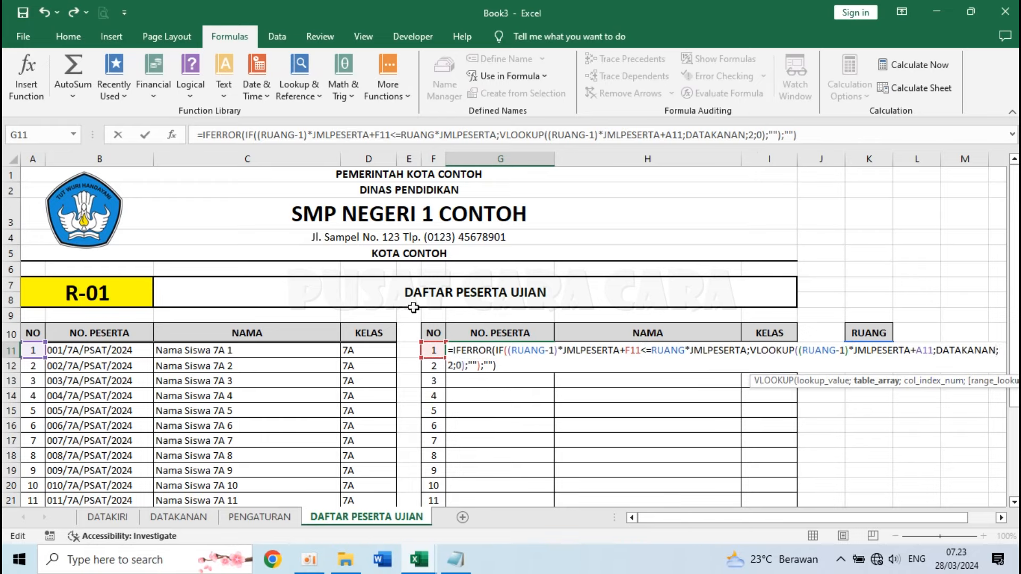
key(Return)
- Compare the participant number in G11 for room 1 with the first row of the DATAKANAN sheet
click(522, 350)
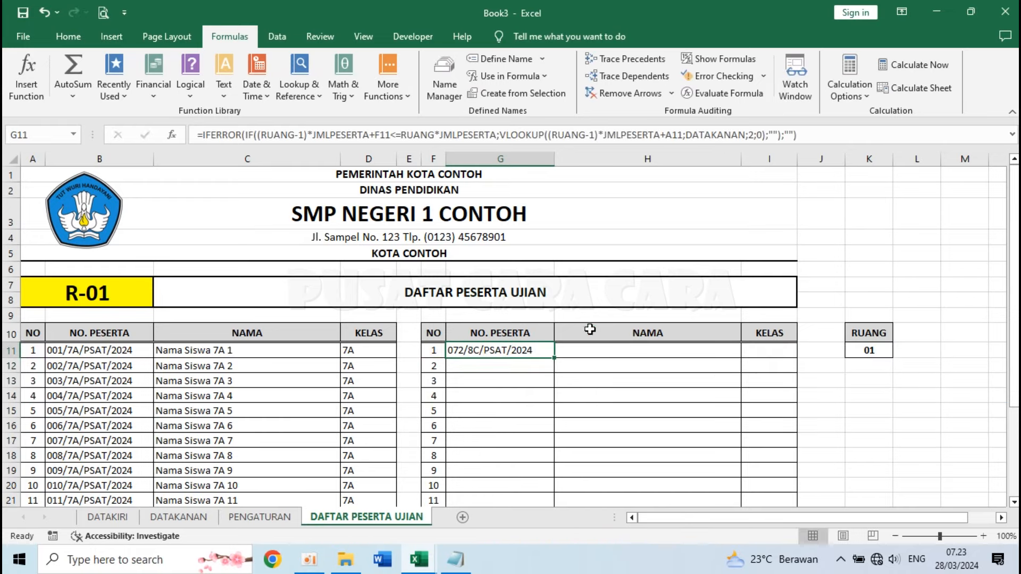
click(863, 352)
click(489, 354)
click(179, 517)
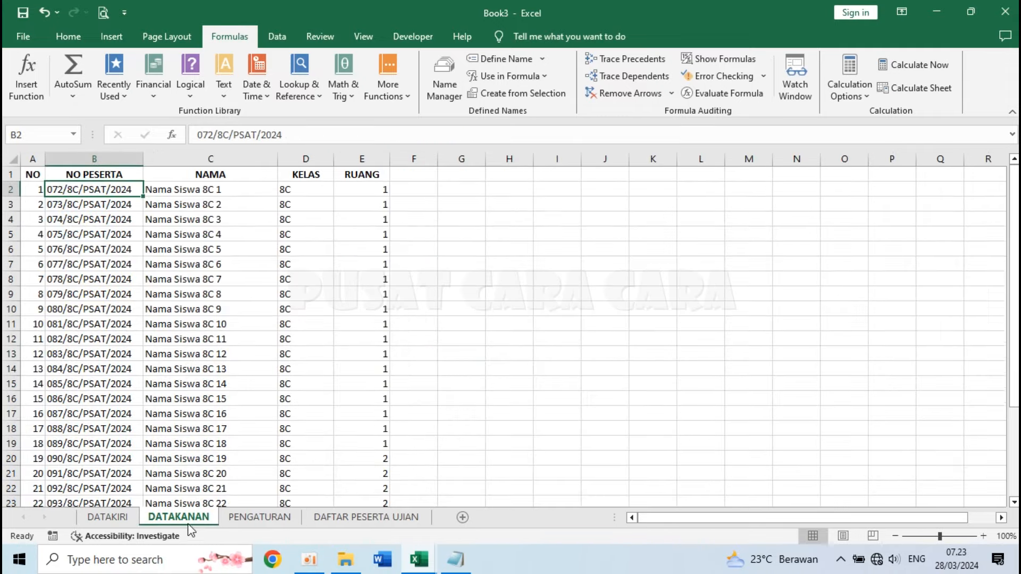
click(382, 194)
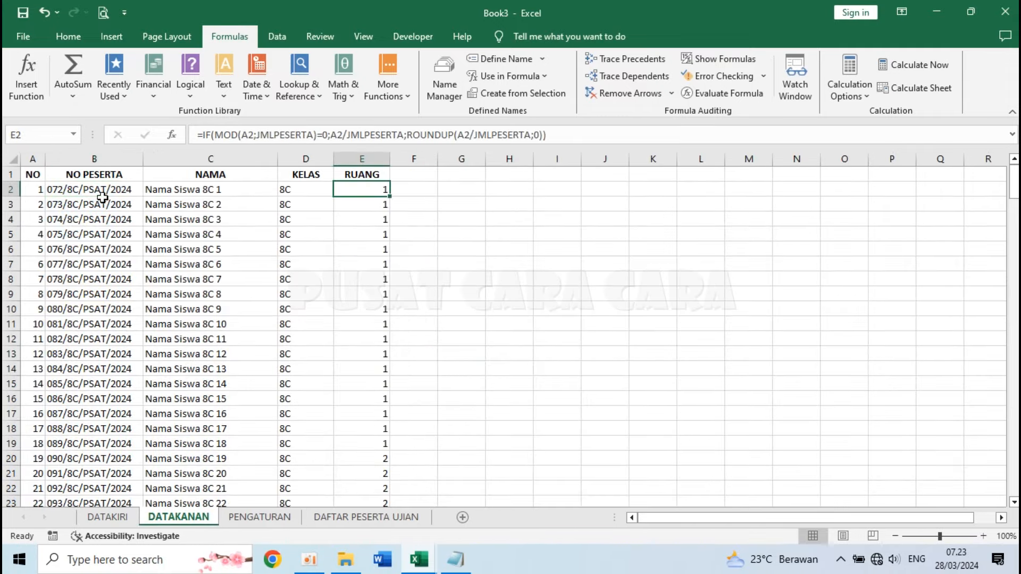
click(69, 195)
click(340, 517)
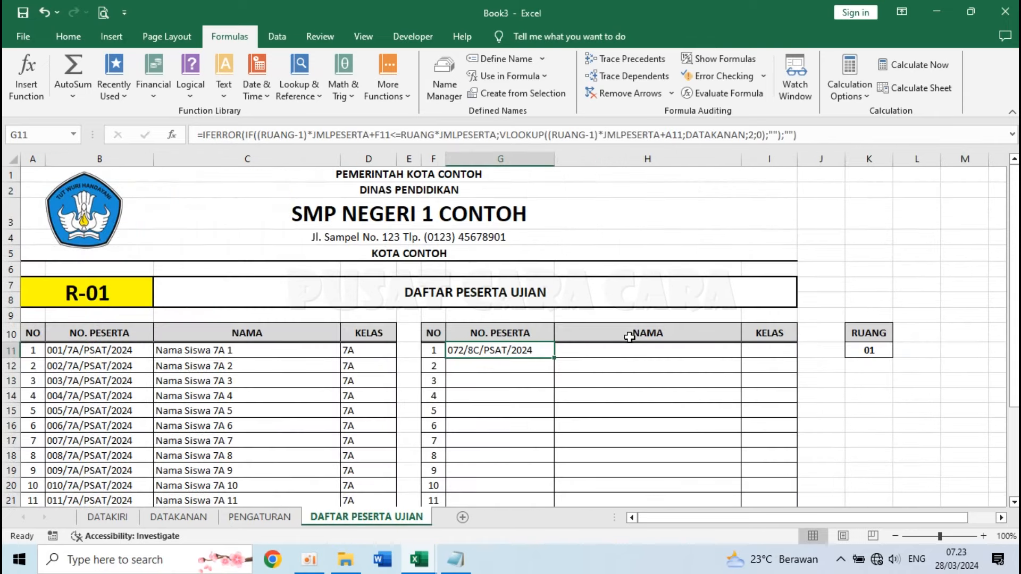
- Copy the G11 formula text into the NAMA cell H11 and set its VLOOKUP column index to 3
double_click(503, 351)
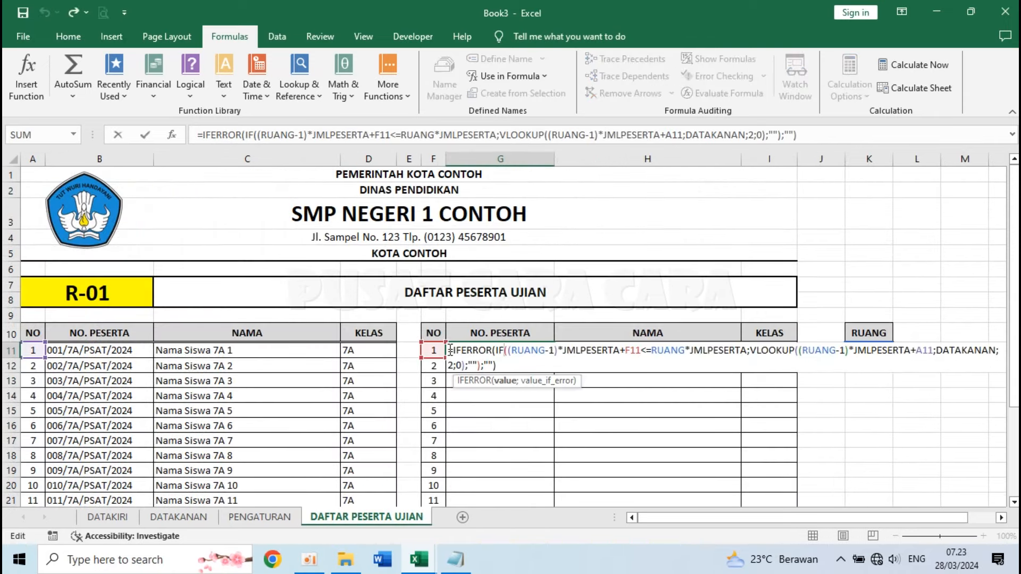
drag(450, 351, 510, 368)
key(ctrl+c)
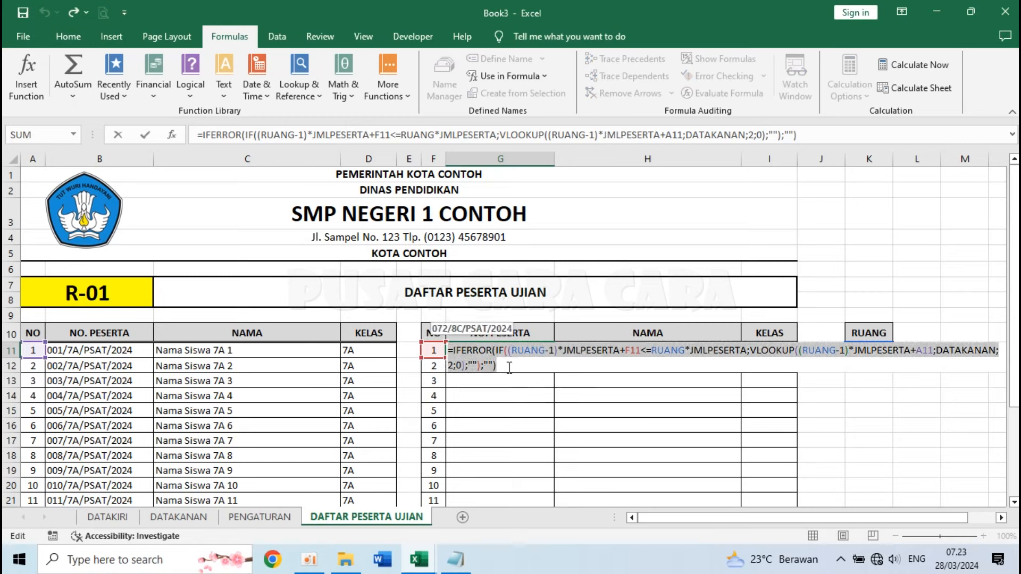
key(Return)
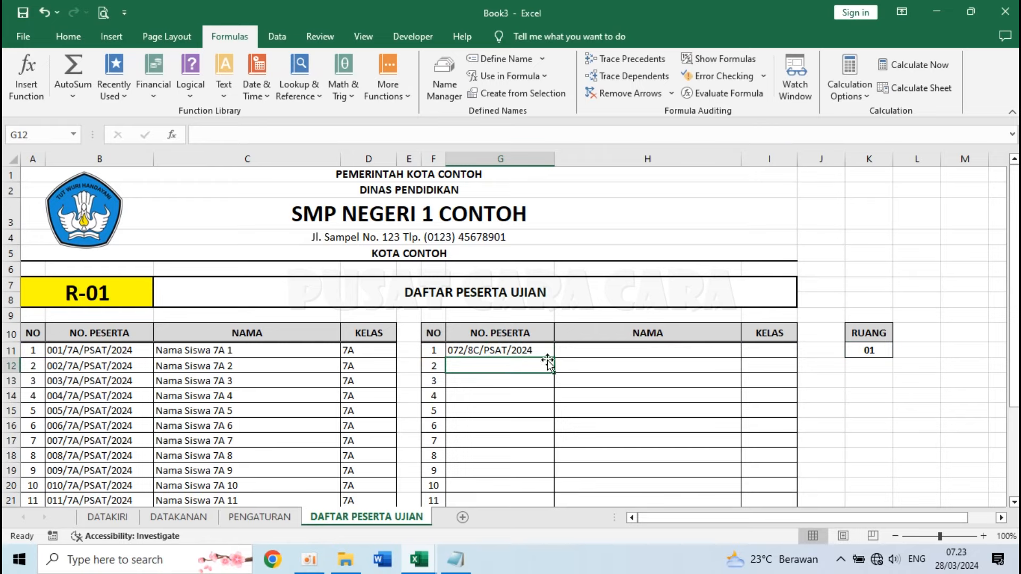
double_click(595, 352)
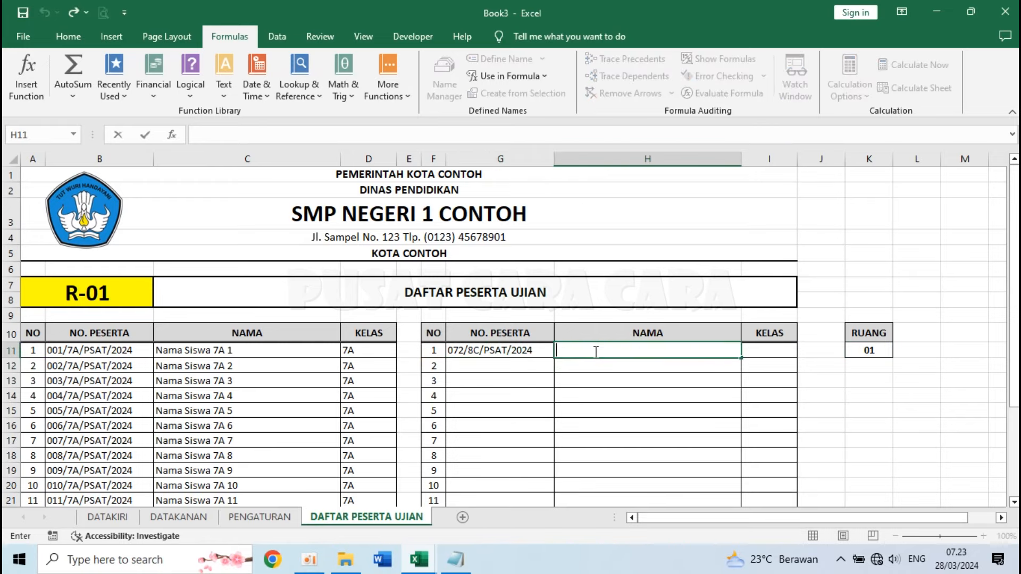
key(ctrl+v)
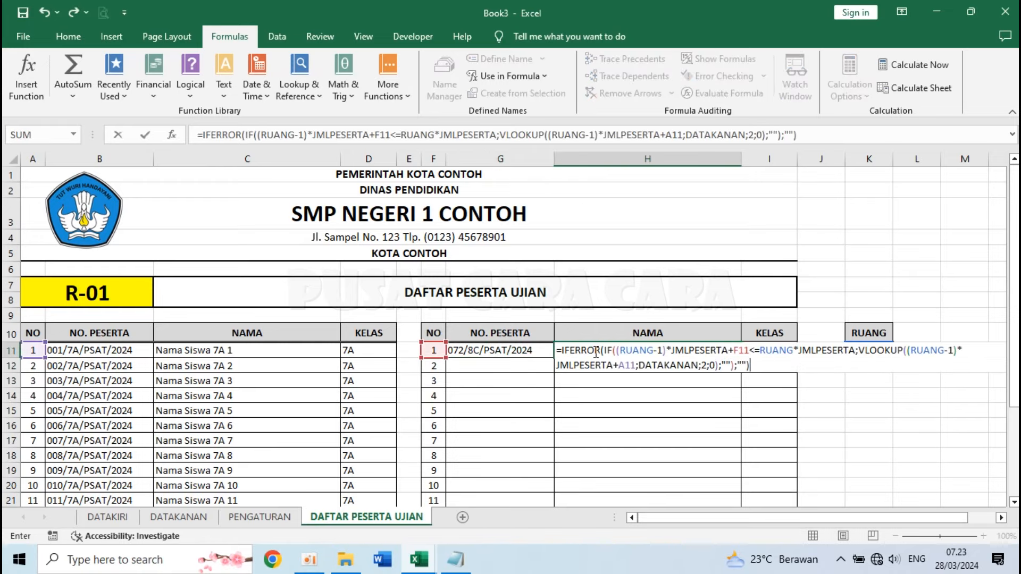
click(706, 366)
double_click(706, 366)
text(3)
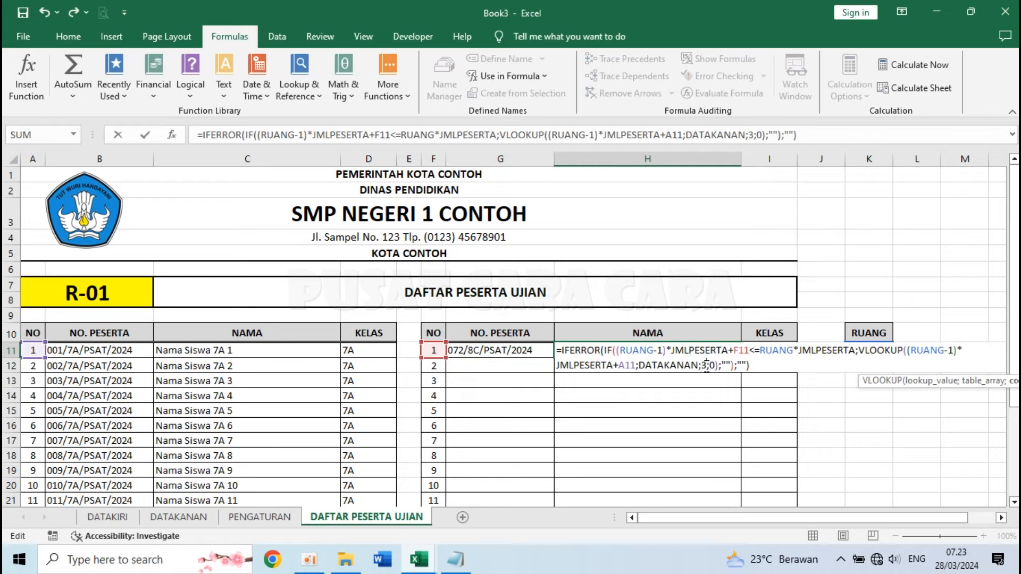
key(Return)
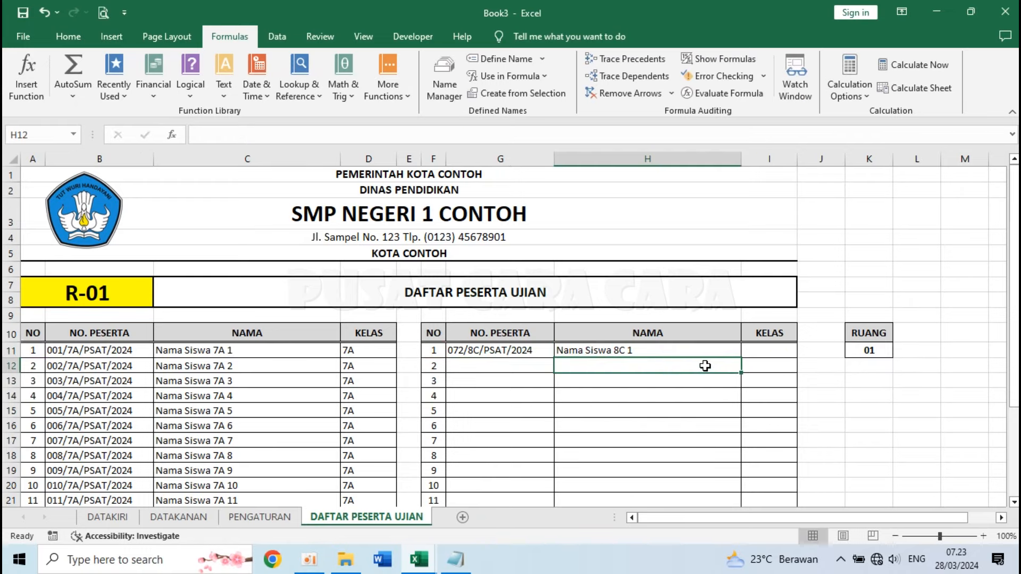
- Enter the same DATAKANAN formula in the KELAS cell I11 with the VLOOKUP column index set to 4
click(770, 351)
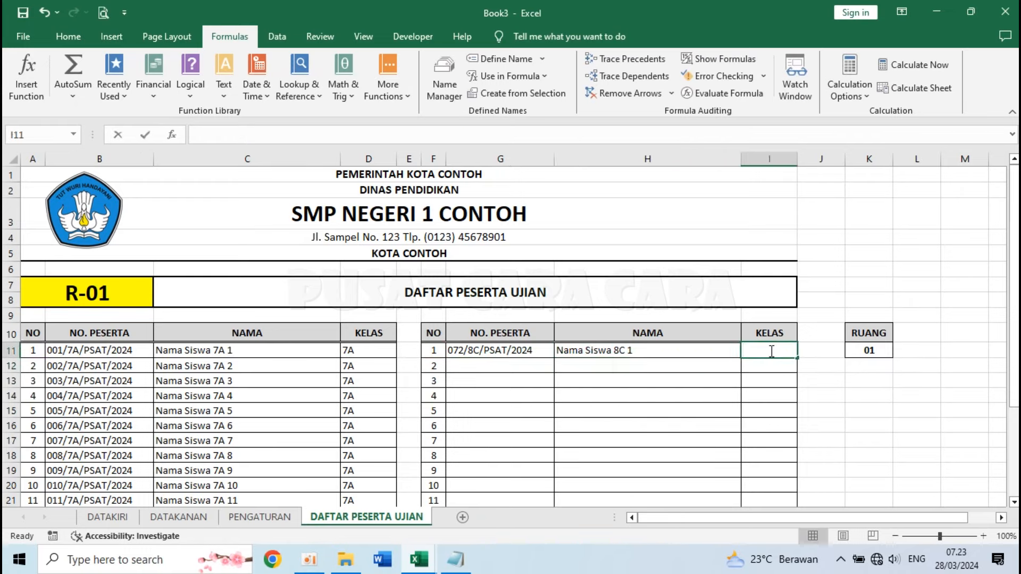
text(=IFERROR(IF((RUANG-1)*JMLPESERTA+F11<=RUANG*JMLPESERTA;VLOOKUP((RUANG-1)*JMLPESERTA+A11;DATAKANAN;2;0);"");""))
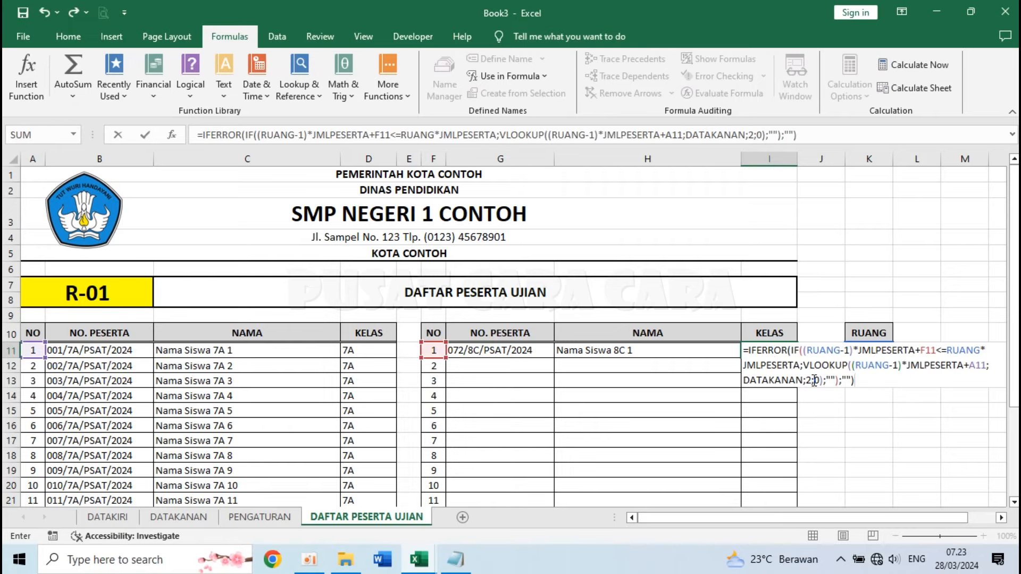
click(814, 381)
key(BackSpace)
text(4)
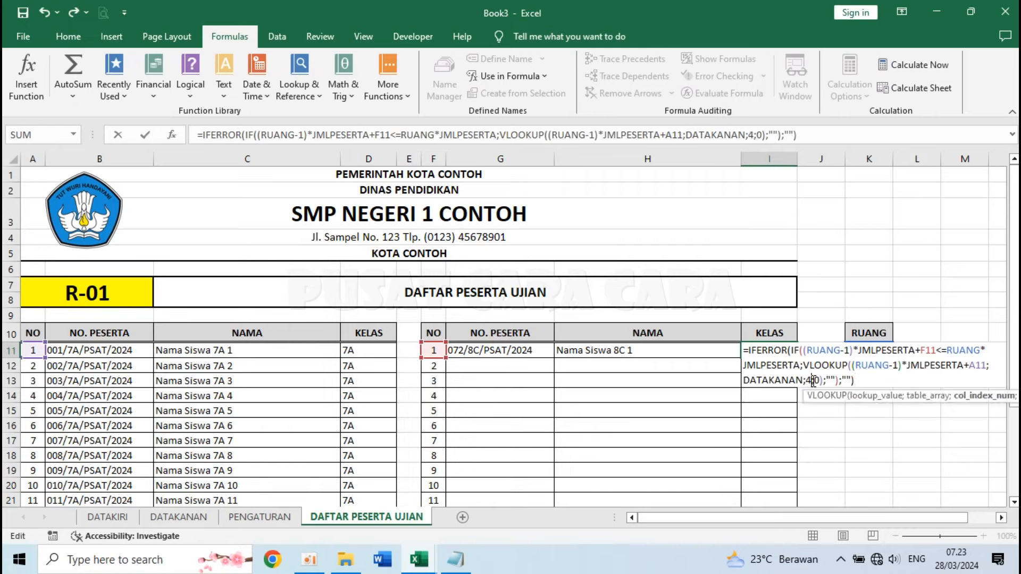
key(Return)
- Fill the G11:I11 formulas down through row 30 of the second participant table
click(812, 381)
drag(519, 351, 784, 482)
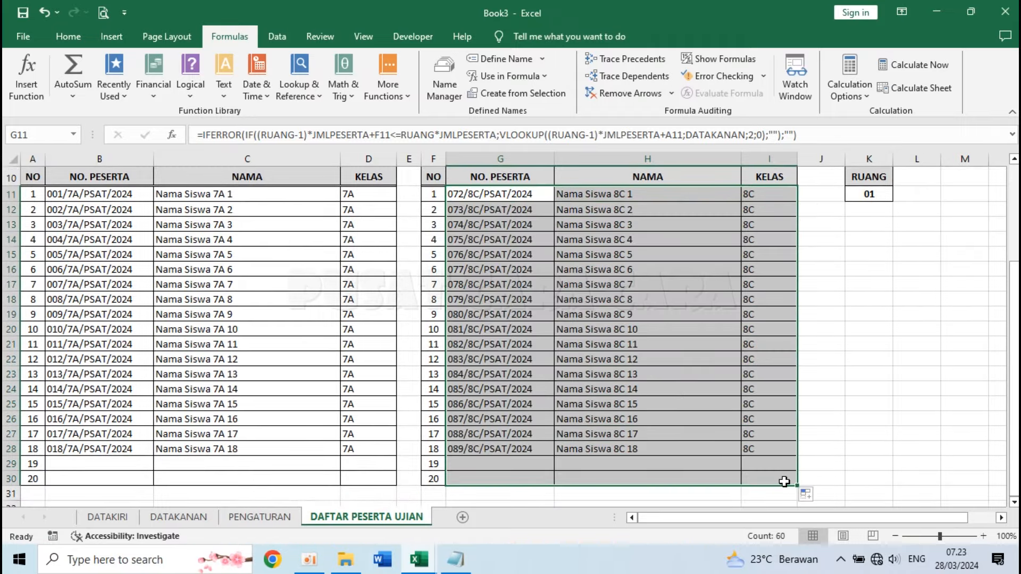
click(632, 370)
- Check the second table's first and last participants for room 1 against the room 1 rows on the DATAKANAN sheet
click(863, 193)
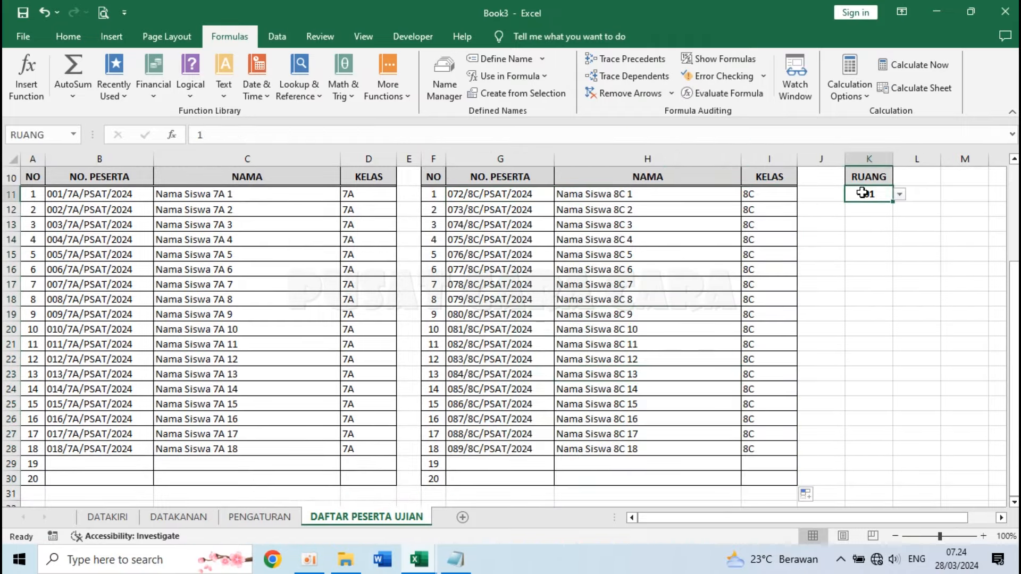
click(635, 204)
click(655, 449)
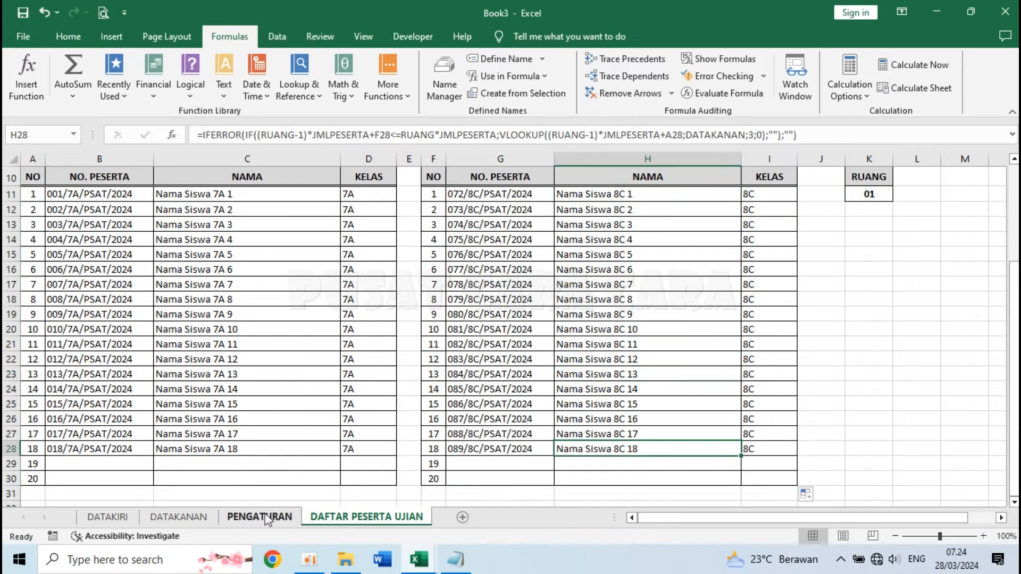
click(178, 517)
click(221, 192)
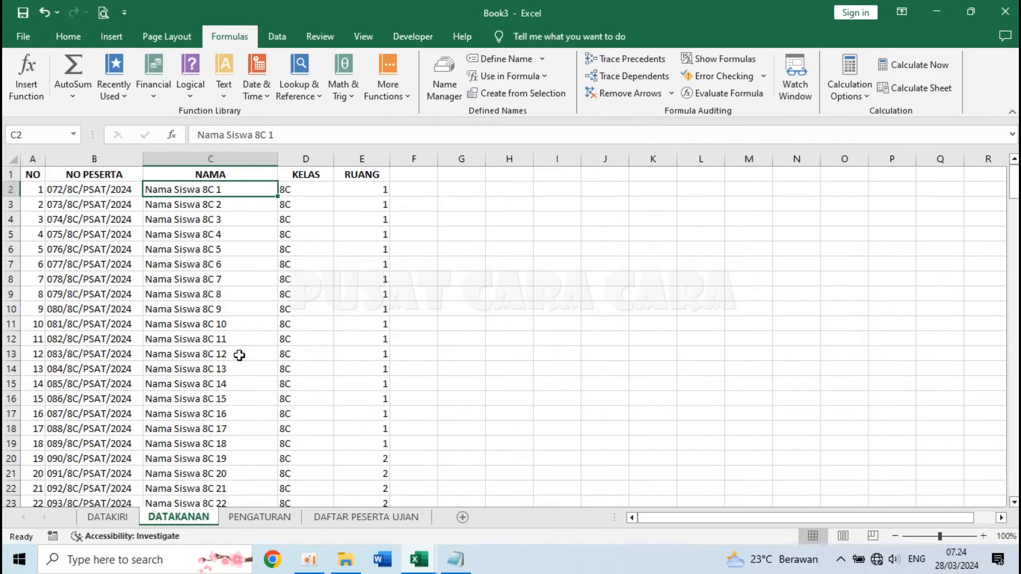
click(205, 444)
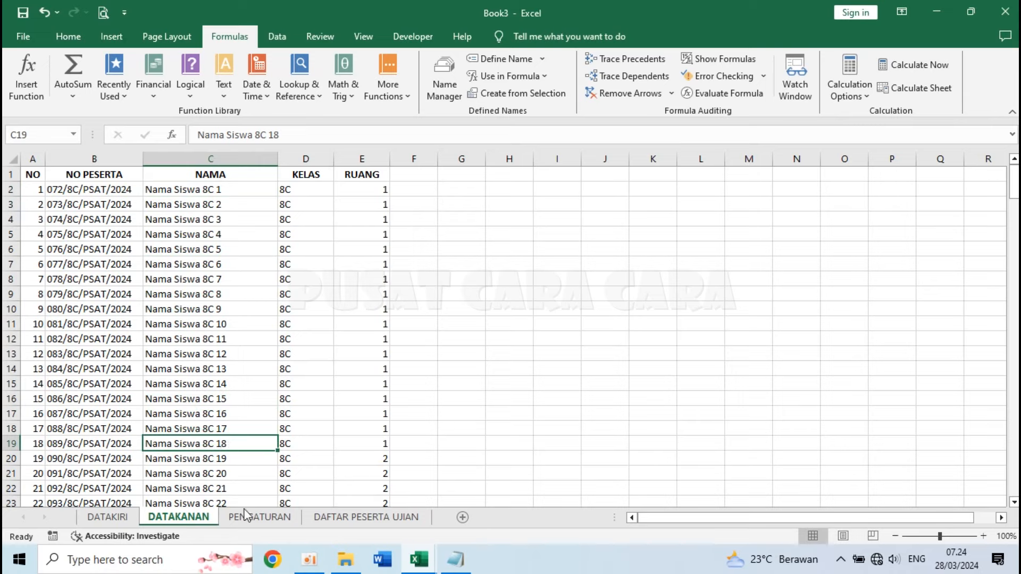
click(351, 519)
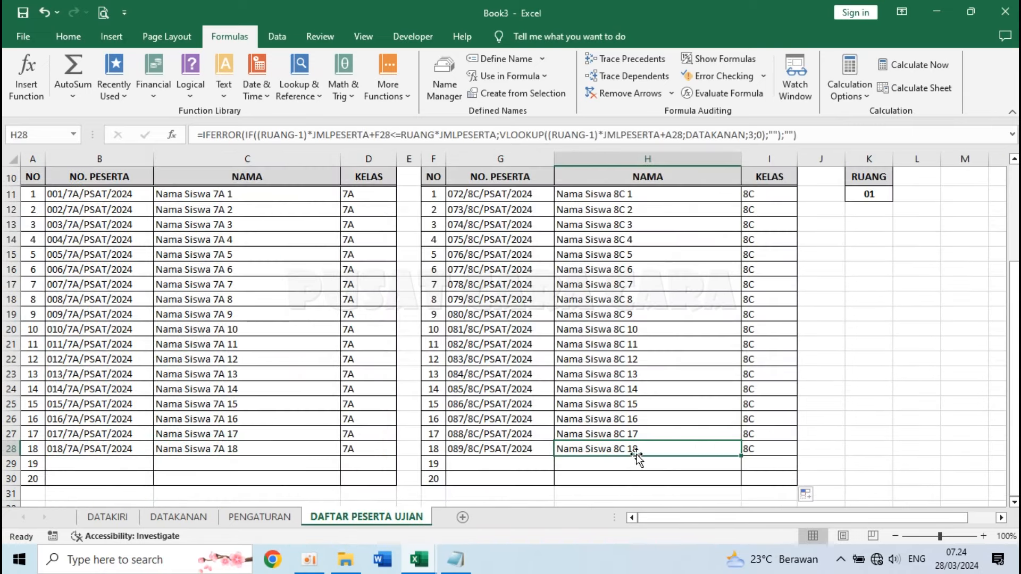
- Set the RUANG dropdown in K11 to room 5
click(888, 198)
click(899, 194)
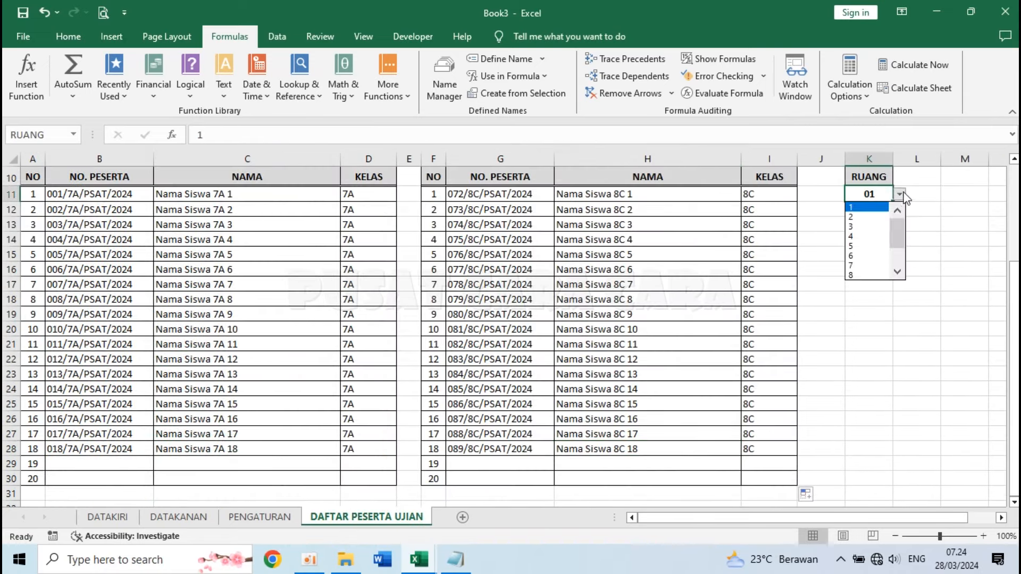
click(868, 246)
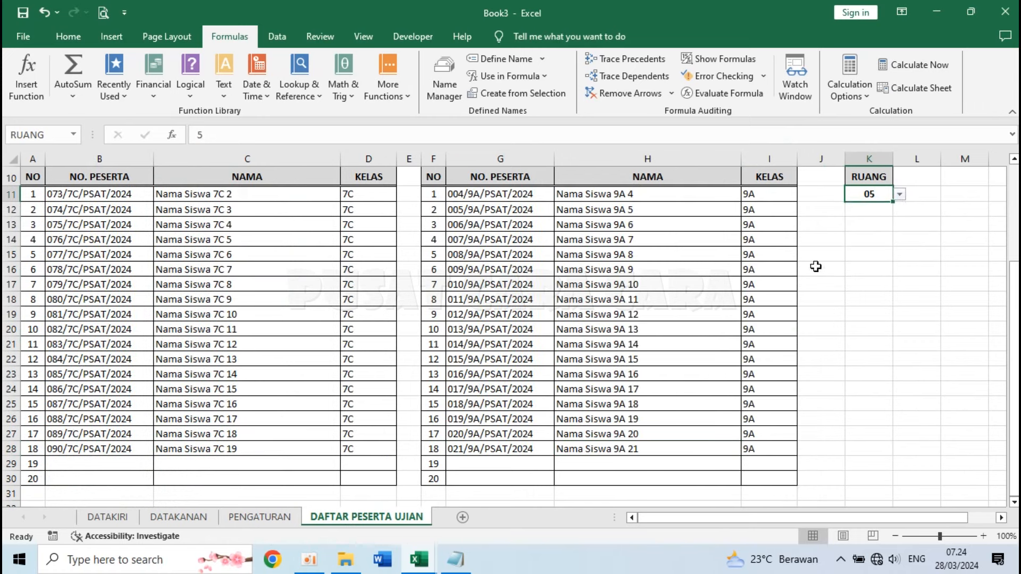
- Check the second table's first and last participants for room 5 against the room 5 rows on the DATAKANAN sheet
click(593, 198)
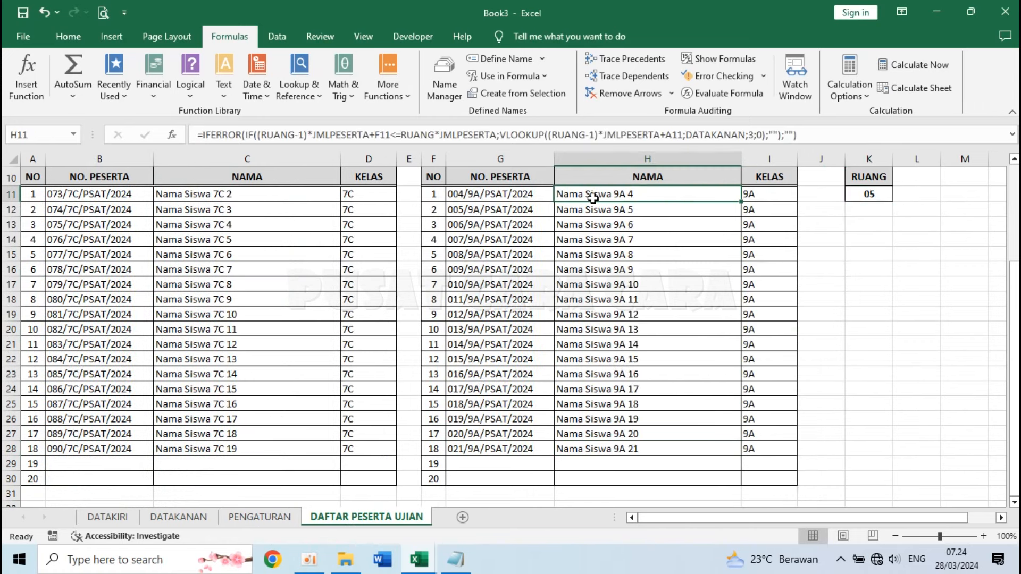
click(647, 449)
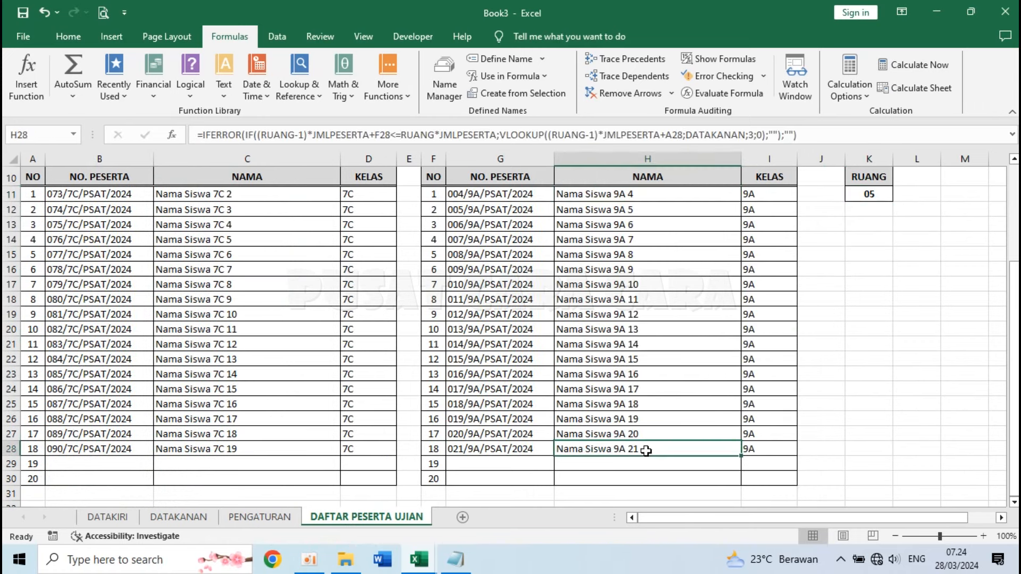
click(179, 517)
scroll(220, 389, down, 5)
scroll(220, 389, down, 14)
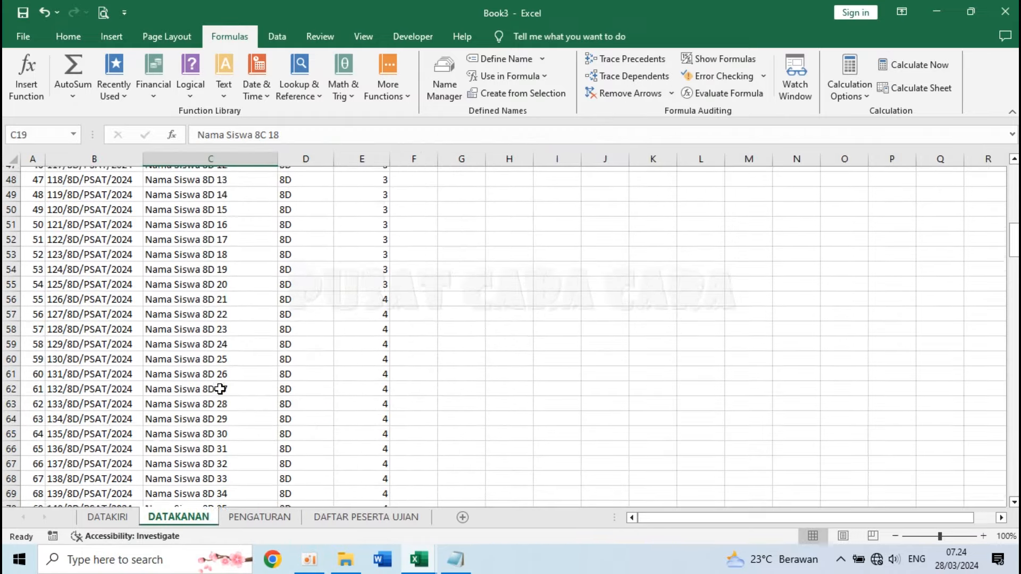
scroll(220, 388, down, 2)
click(306, 324)
click(221, 308)
scroll(239, 447, down, 2)
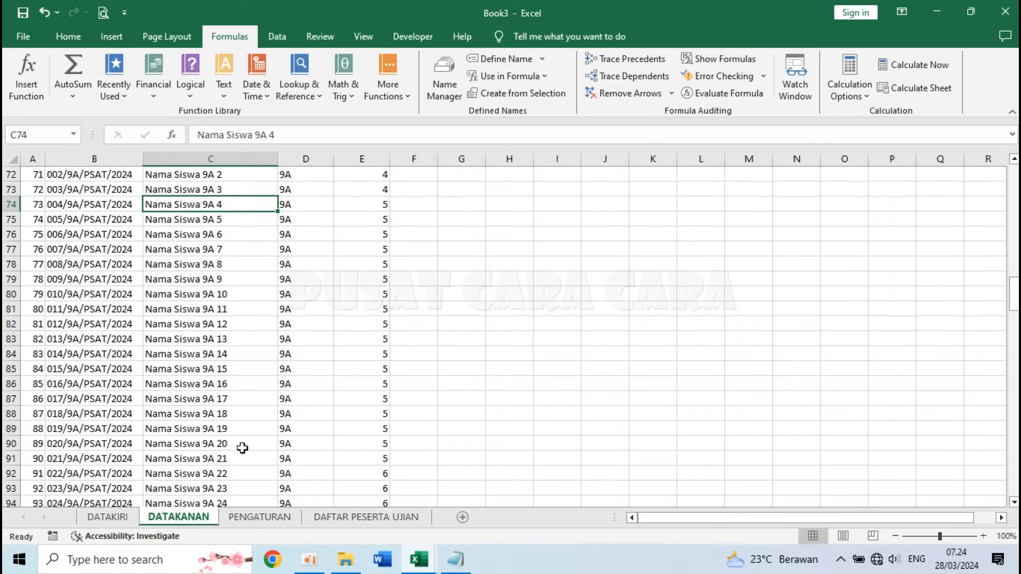
click(182, 461)
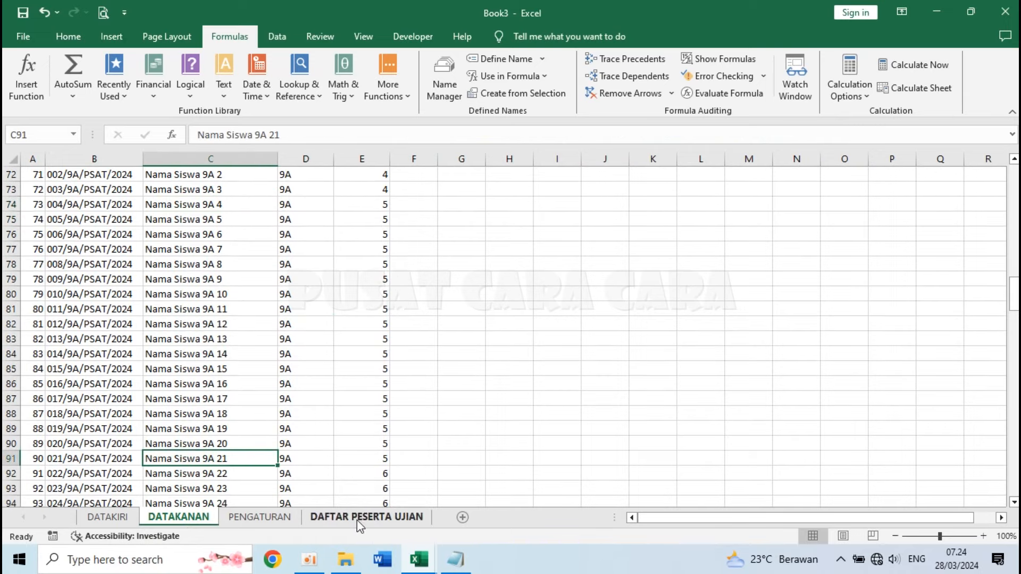
click(367, 517)
click(616, 195)
click(656, 461)
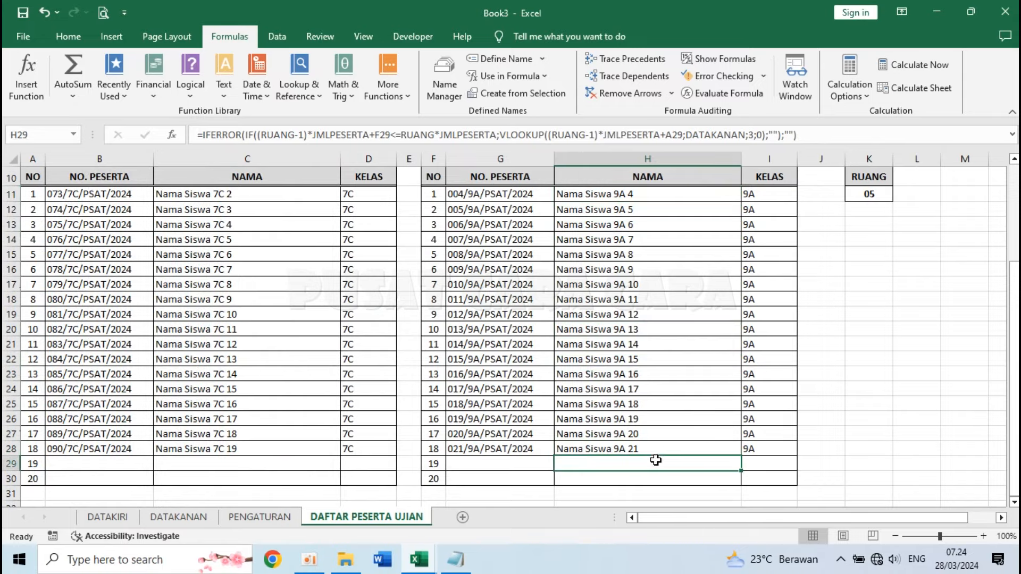
- Centre the NO. PESERTA and KELAS entries in rows 11 to 30 of the first participant table
click(656, 449)
scroll(656, 448, up, 3)
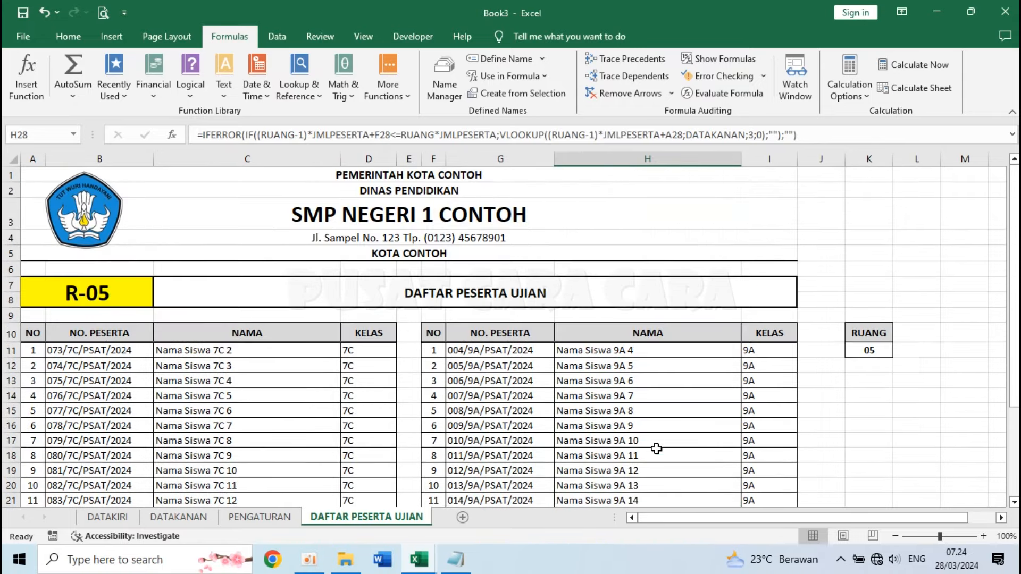
scroll(656, 449, down, 5)
scroll(656, 449, up, 5)
scroll(657, 449, down, 4)
scroll(656, 449, up, 1)
drag(105, 195, 131, 480)
scroll(297, 285, up, 3)
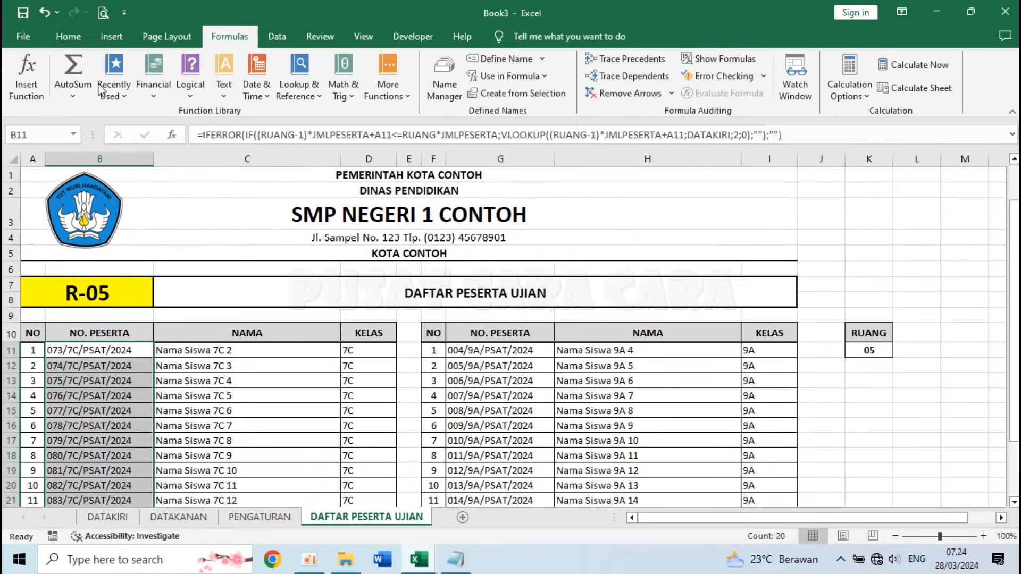
click(79, 39)
click(279, 87)
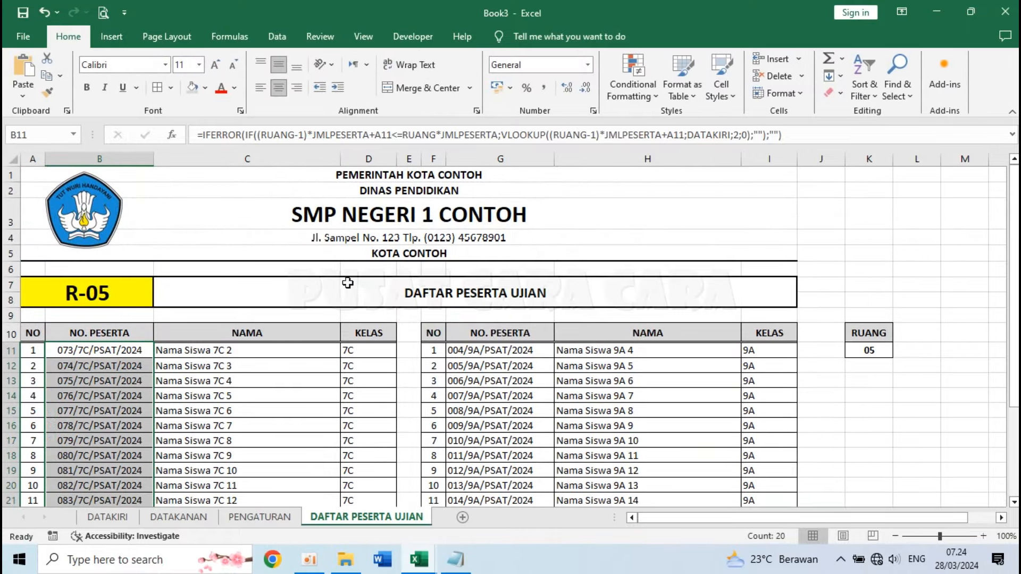
scroll(348, 303, down, 2)
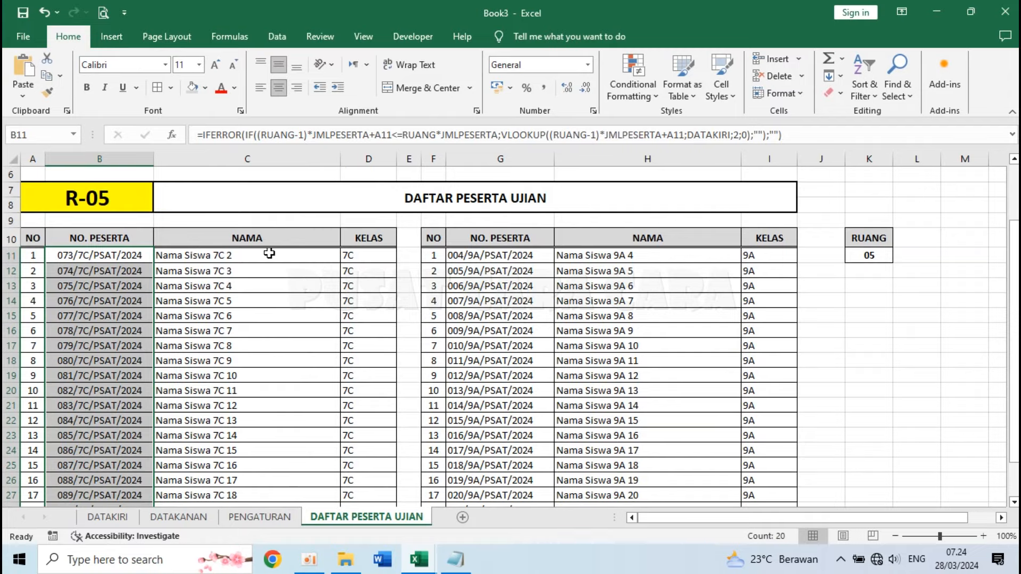
drag(365, 257, 368, 481)
click(278, 89)
- Centre the NO. PESERTA and KELAS entries in rows 11 to 30 of the second participant table
drag(486, 194, 513, 480)
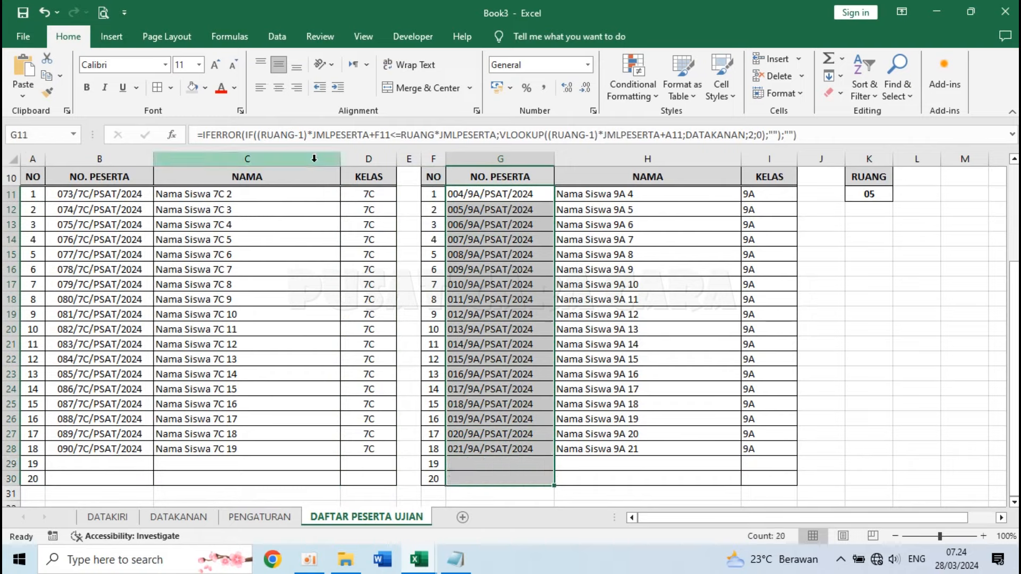
click(280, 88)
drag(770, 197, 775, 476)
click(279, 88)
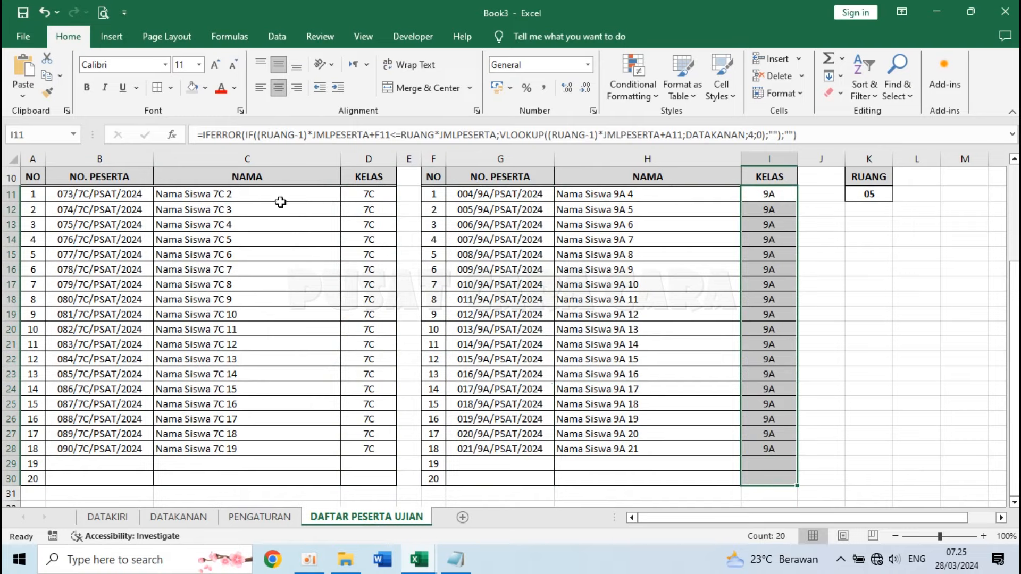
- Increase the indent by one level for the NAMA entries in C11:C30 and H11:H30
drag(228, 195, 250, 483)
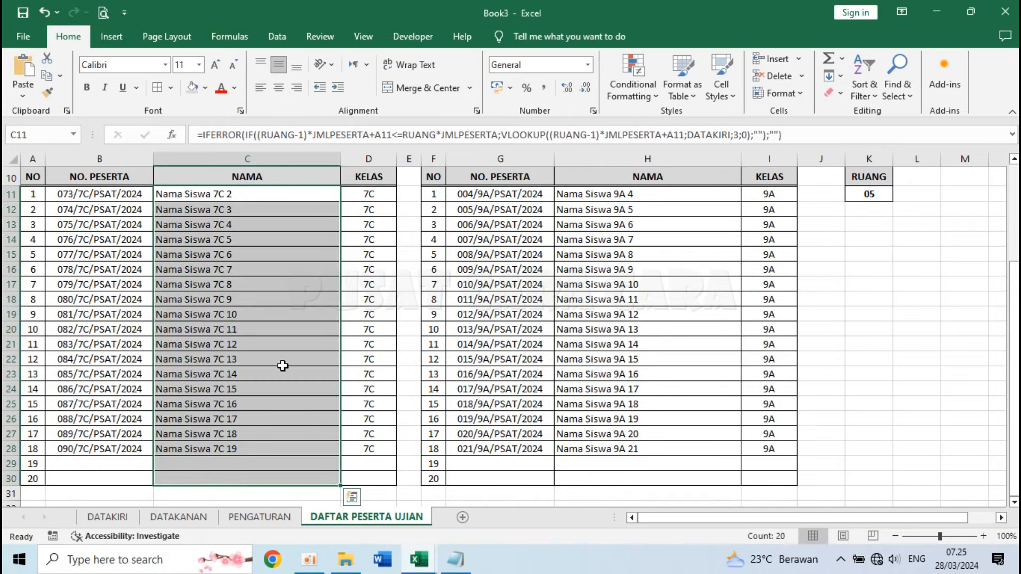
click(337, 88)
drag(584, 198, 594, 477)
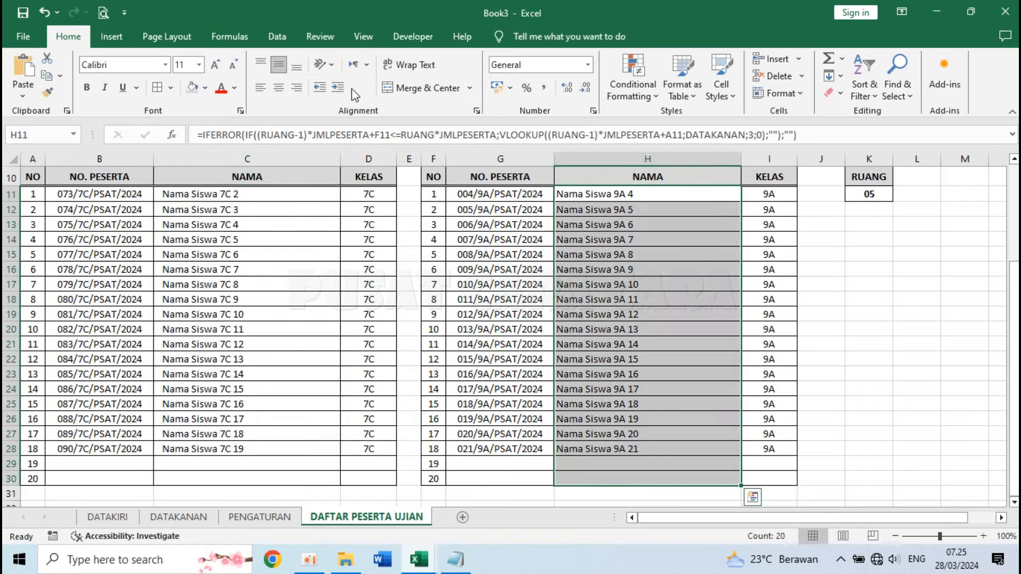
click(337, 88)
click(542, 329)
scroll(547, 328, up, 3)
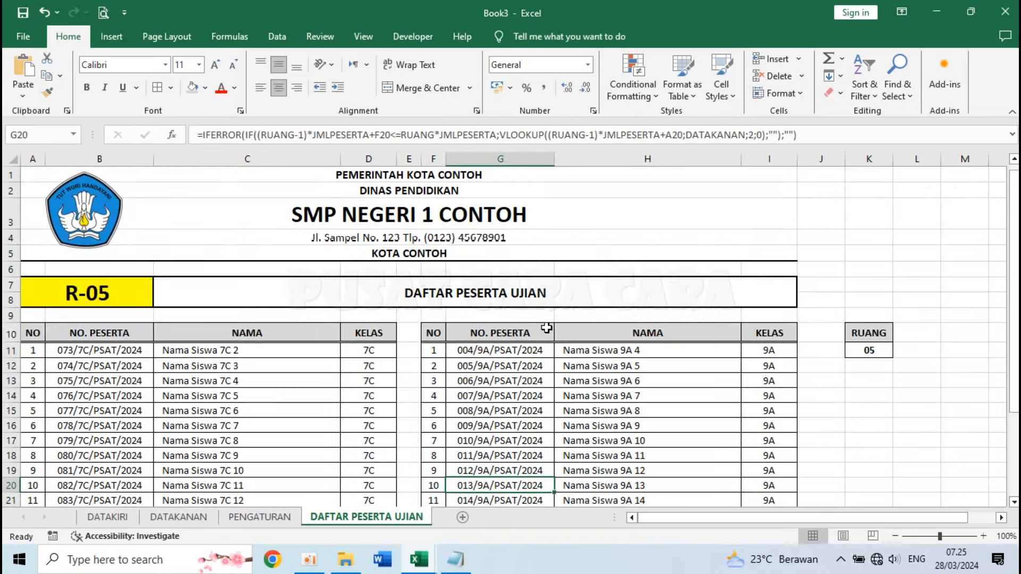
click(748, 397)
click(538, 259)
click(751, 367)
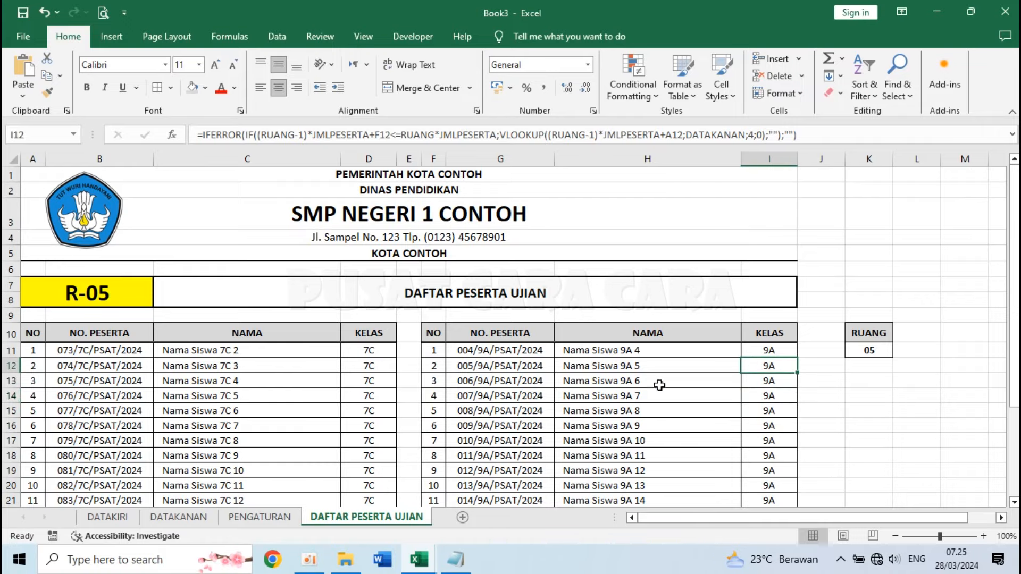
scroll(662, 429, down, 6)
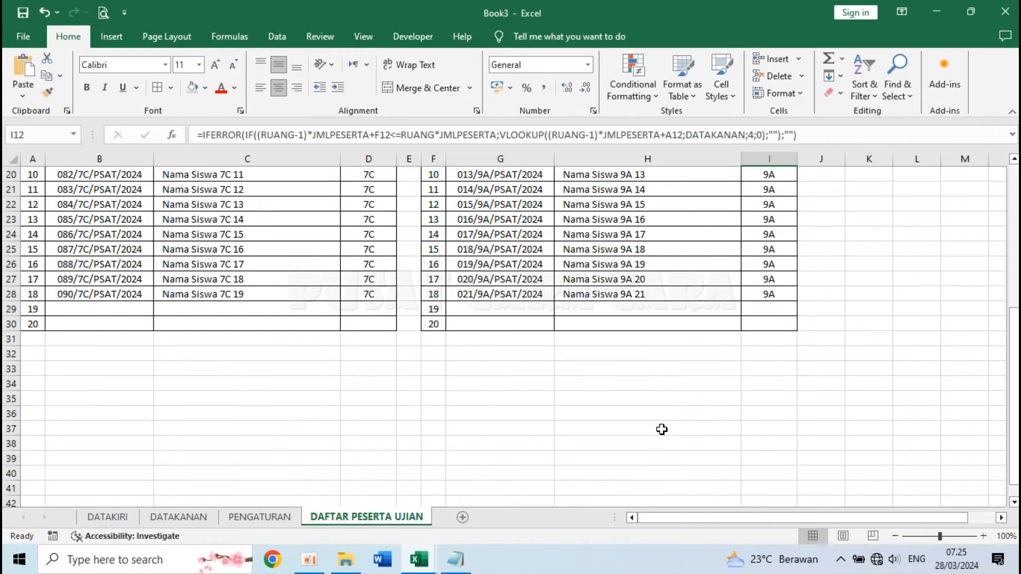
scroll(662, 429, up, 6)
click(661, 429)
drag(533, 176, 607, 498)
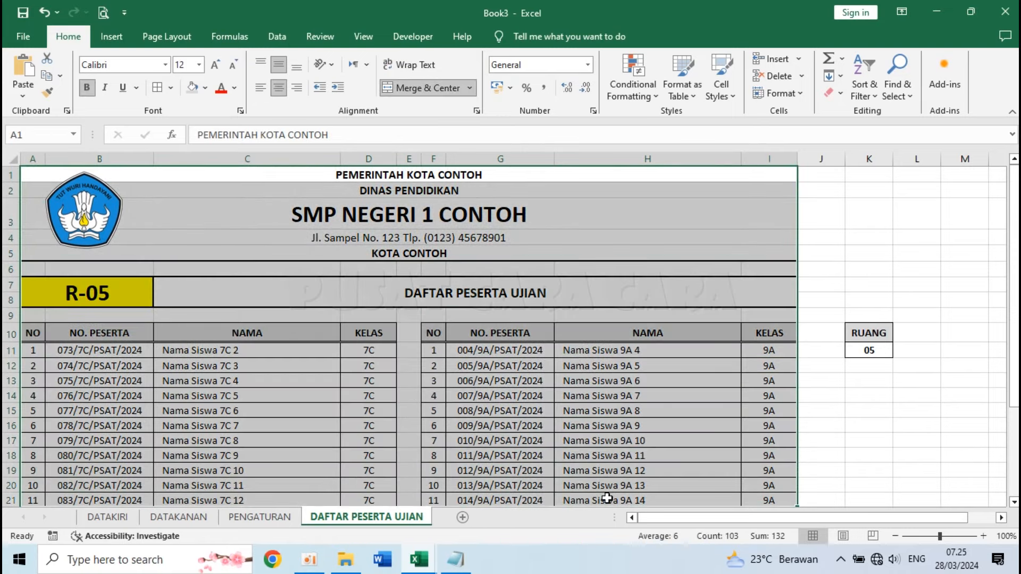
click(617, 414)
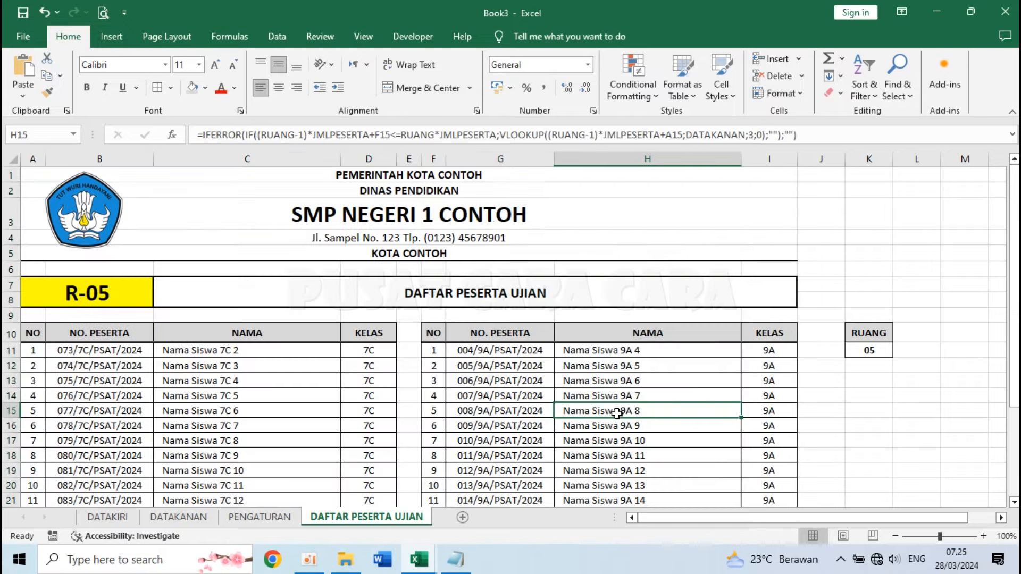
- Set A1:I30, from the letterhead to the last table row, as the print area
click(465, 174)
drag(494, 174, 590, 458)
scroll(966, 351, up, 4)
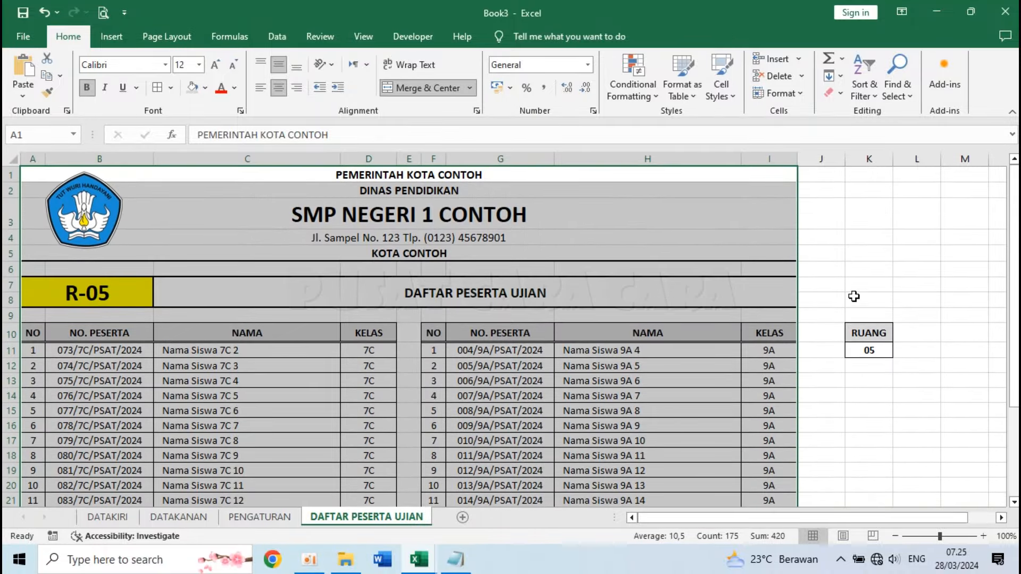
click(169, 43)
click(241, 90)
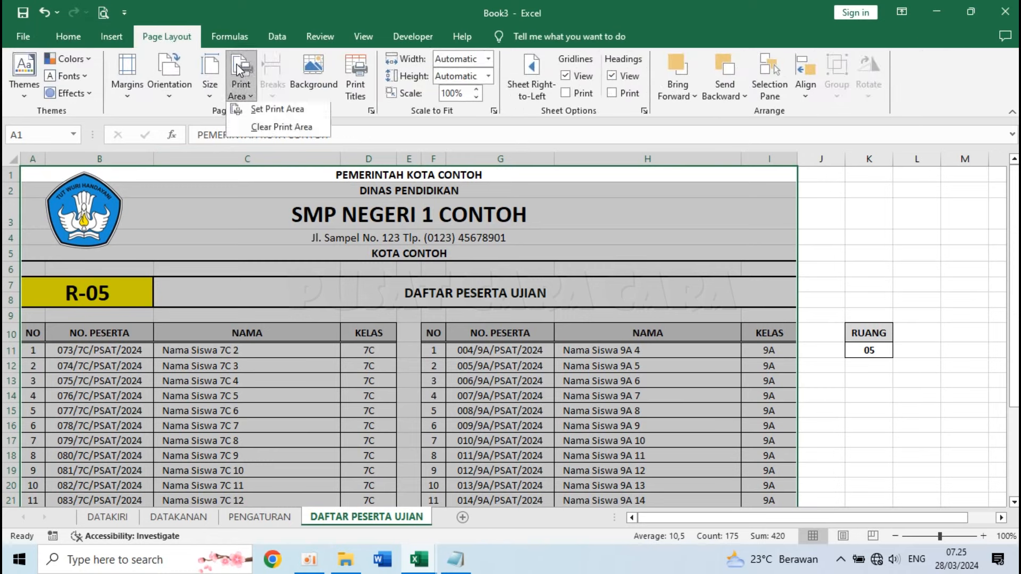
click(250, 106)
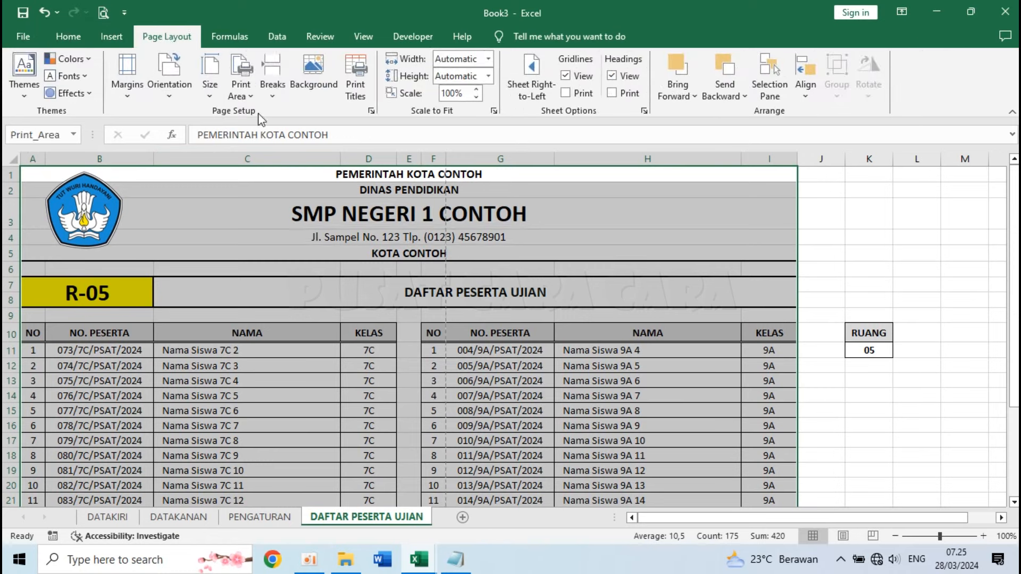
- Set the paper size to A4 and the page orientation to landscape
click(213, 89)
click(264, 214)
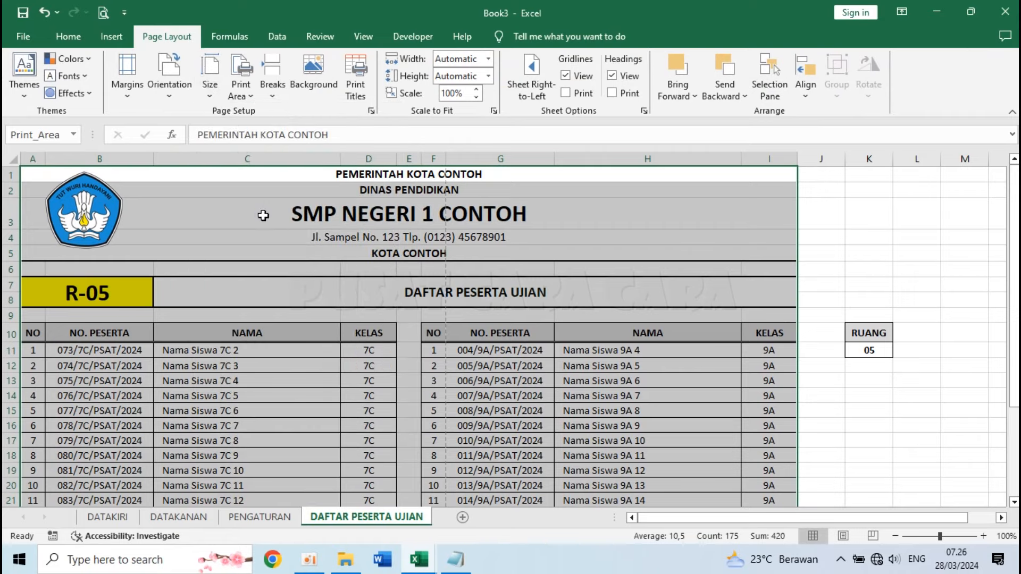
click(165, 77)
click(197, 152)
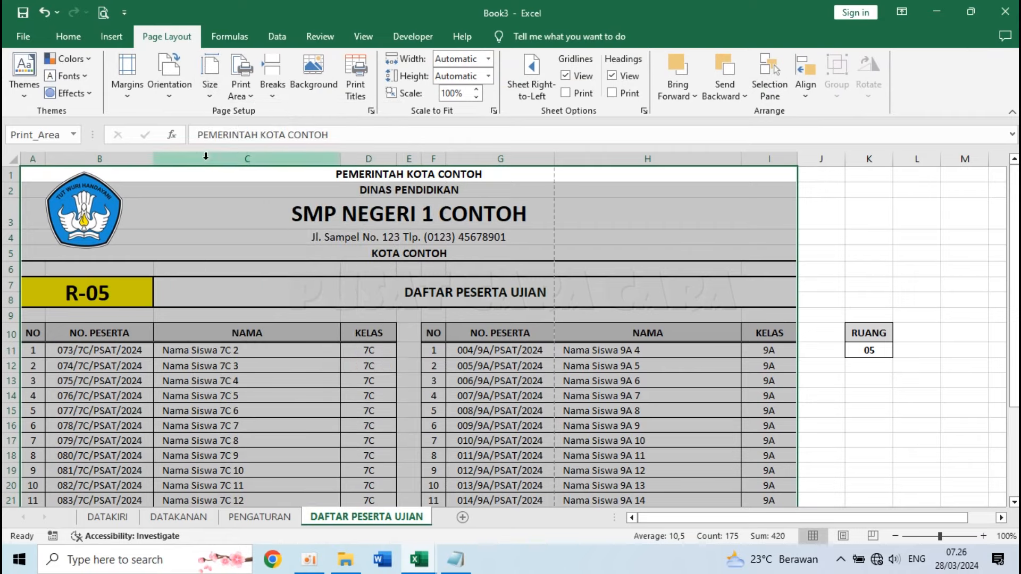
- Set custom margins of 2,5 cm top and 1 cm left, right and bottom, and centre the sheet horizontally on the page
click(128, 86)
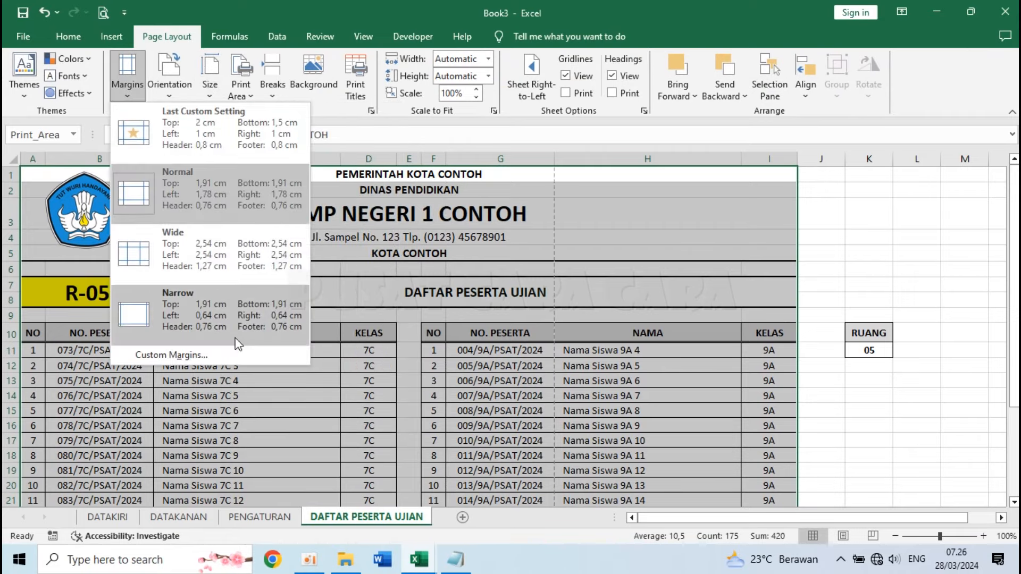
click(238, 354)
key(Tab)
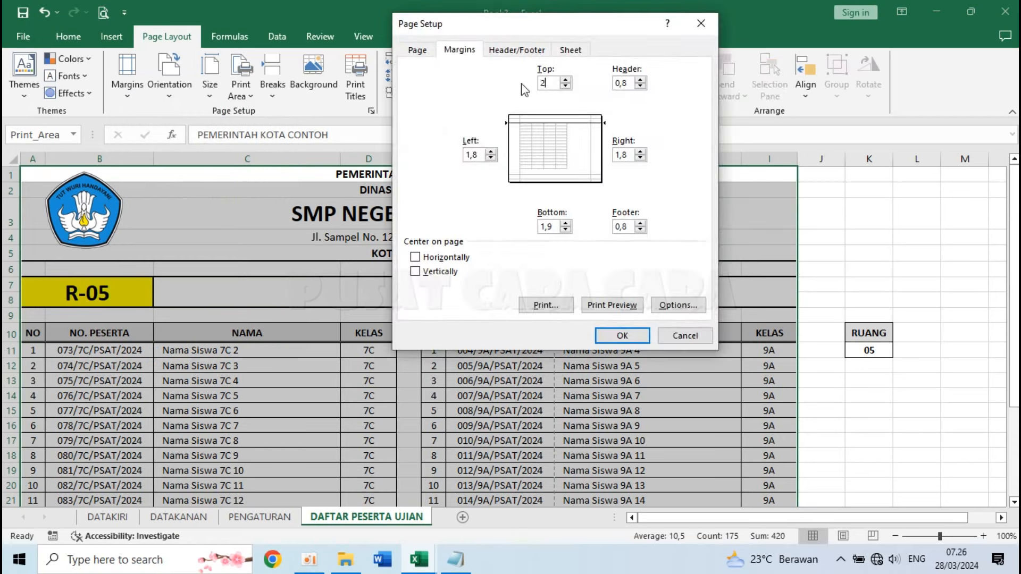
drag(477, 156, 403, 160)
text(1)
drag(632, 159, 600, 157)
text(1)
drag(557, 227, 515, 230)
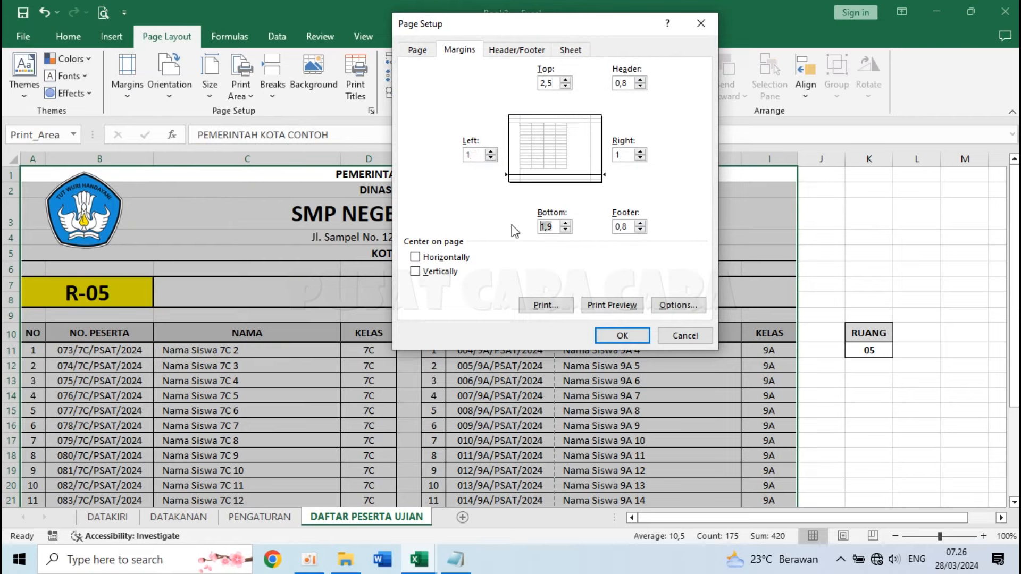
text(1)
click(459, 256)
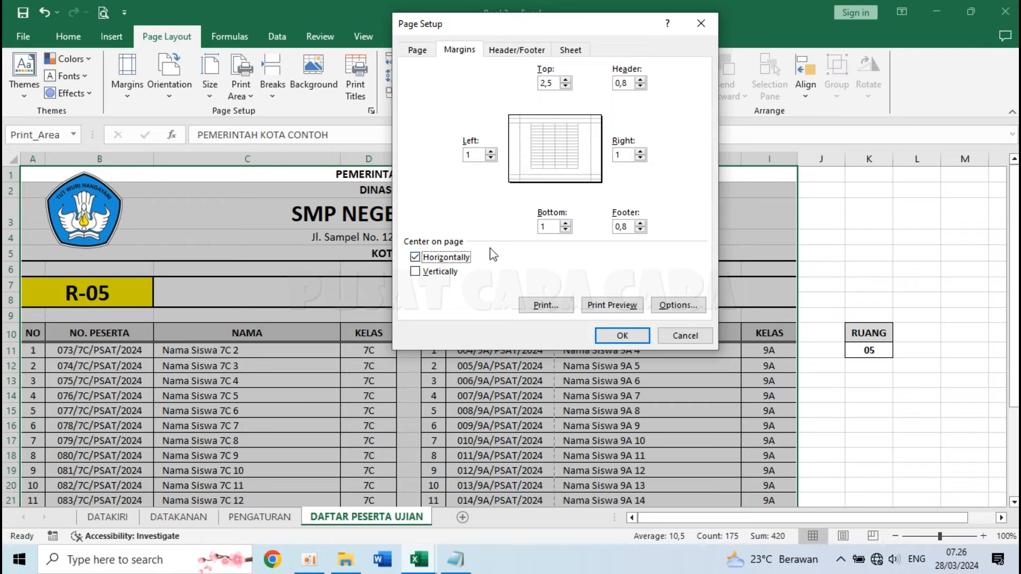
click(417, 51)
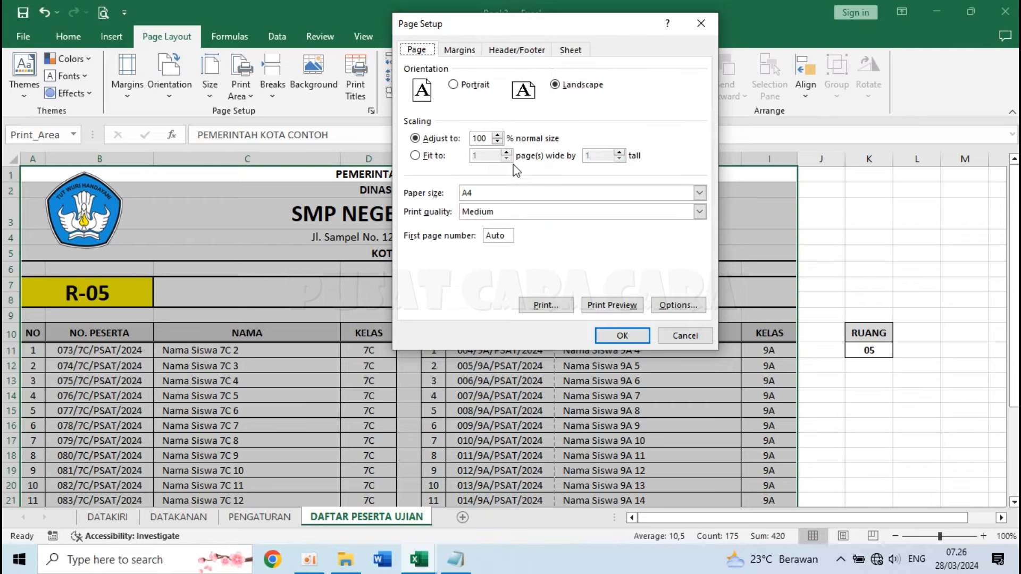
click(622, 335)
click(585, 366)
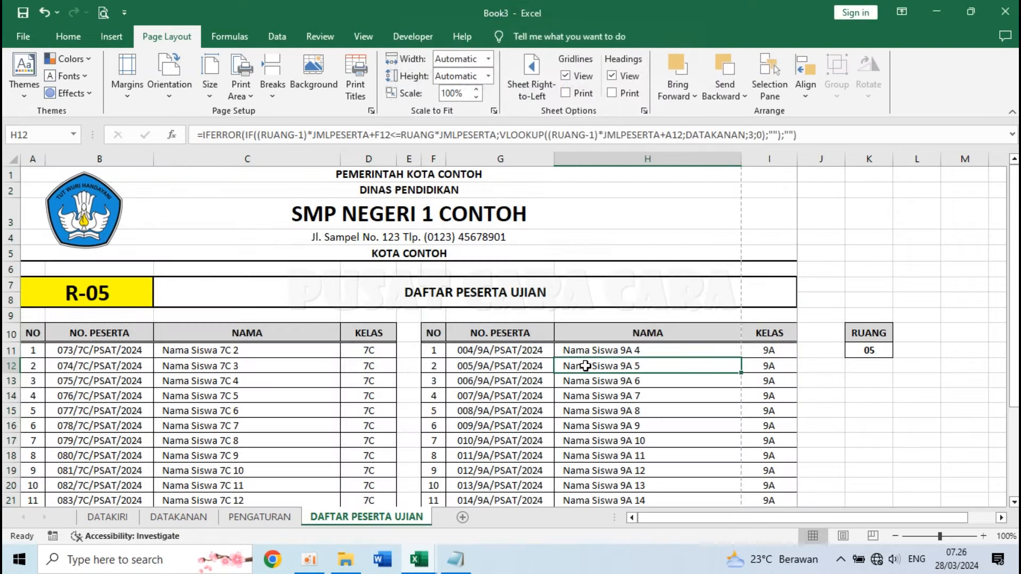
- Preview the printout and move the vertical page break past the last KELAS column so both tables fit on one page
click(105, 13)
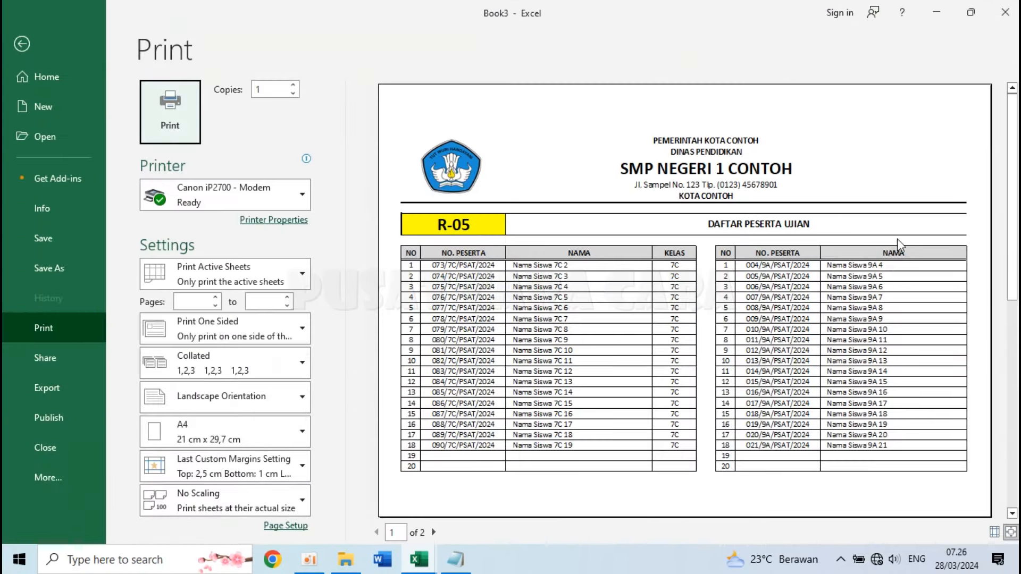
click(38, 50)
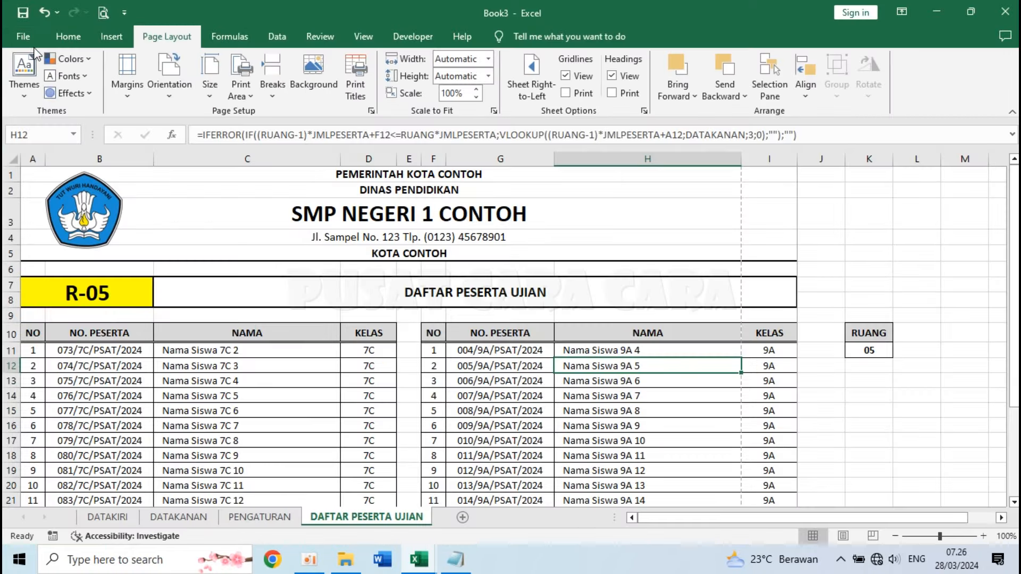
click(875, 536)
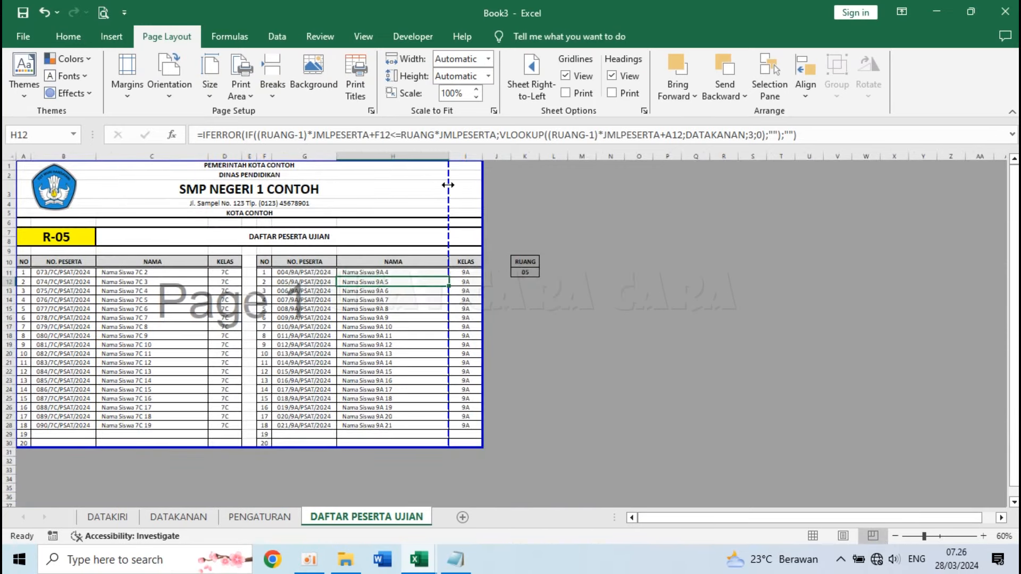
drag(475, 186, 480, 186)
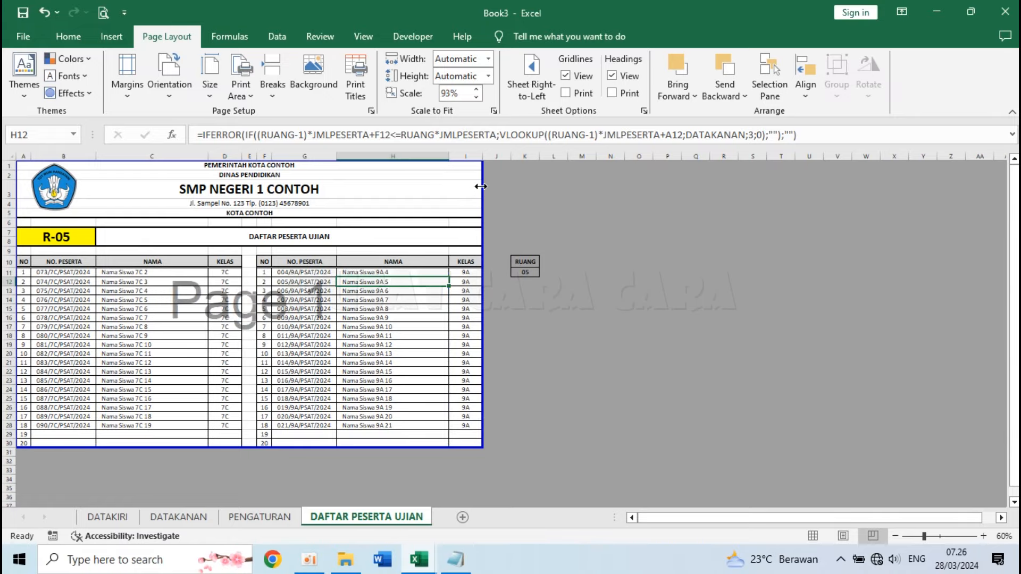
- Check the participant list in the print preview and return the sheet to Normal view
click(104, 13)
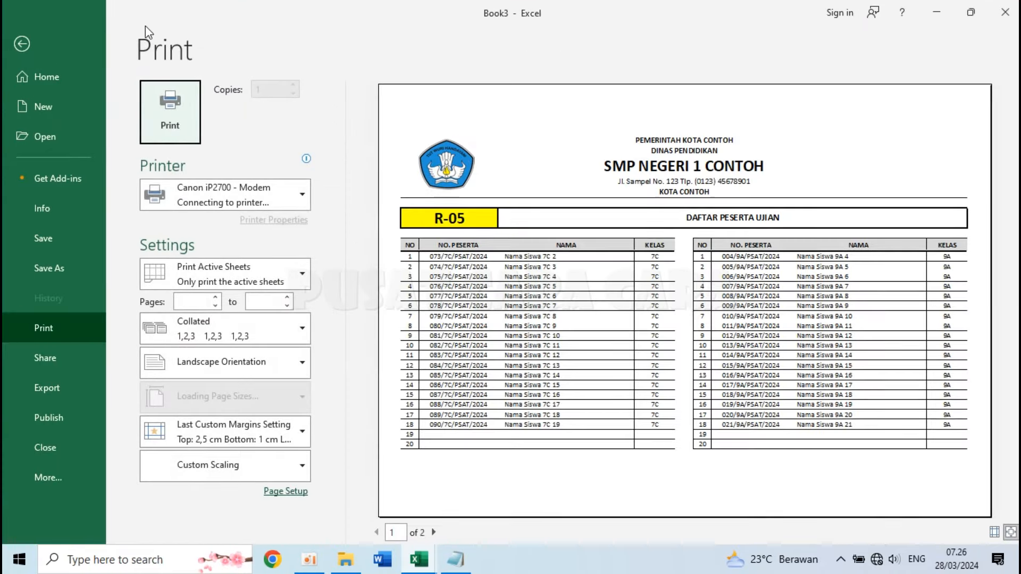
click(668, 267)
click(679, 419)
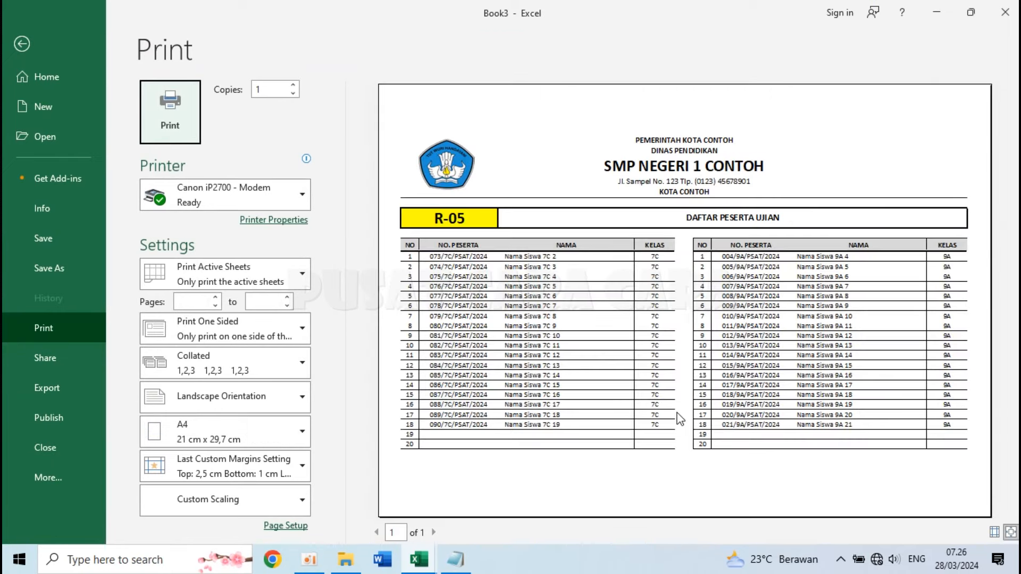
key(Escape)
click(818, 538)
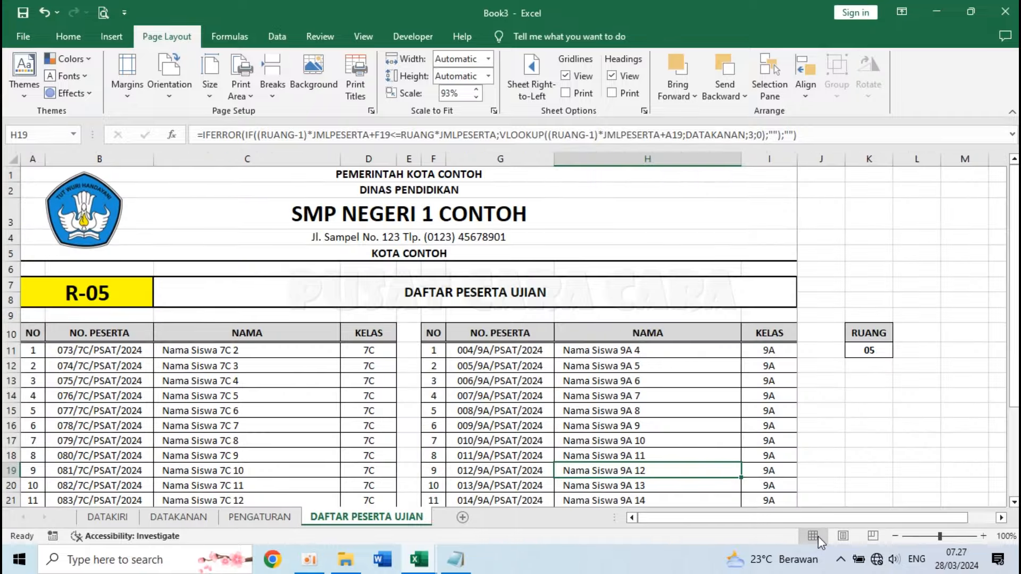
click(564, 346)
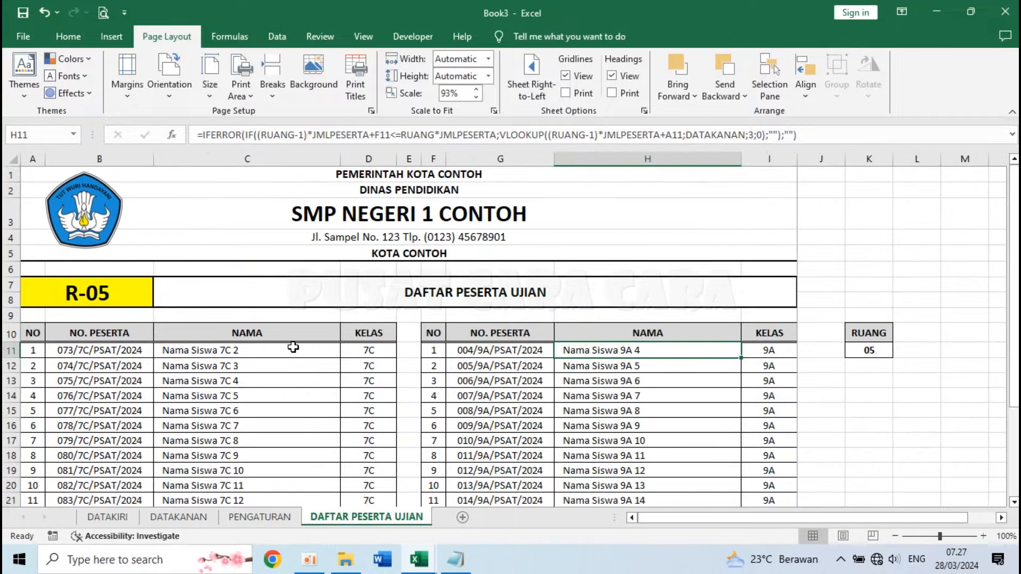
- Review the JML. PESERTA TIAP RUANG setting in B1 on the PENGATURAN sheet
click(261, 517)
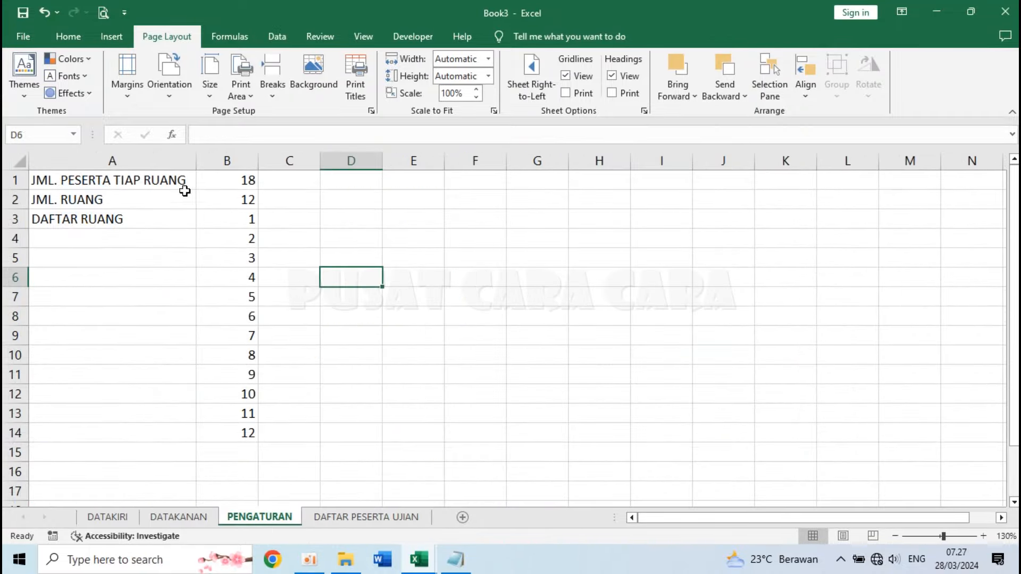
click(219, 183)
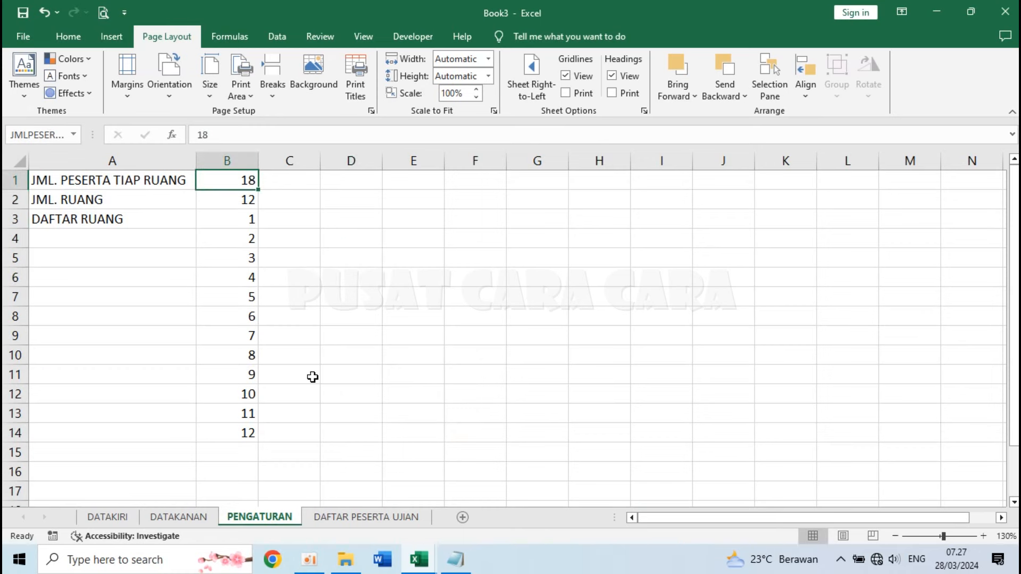
click(330, 256)
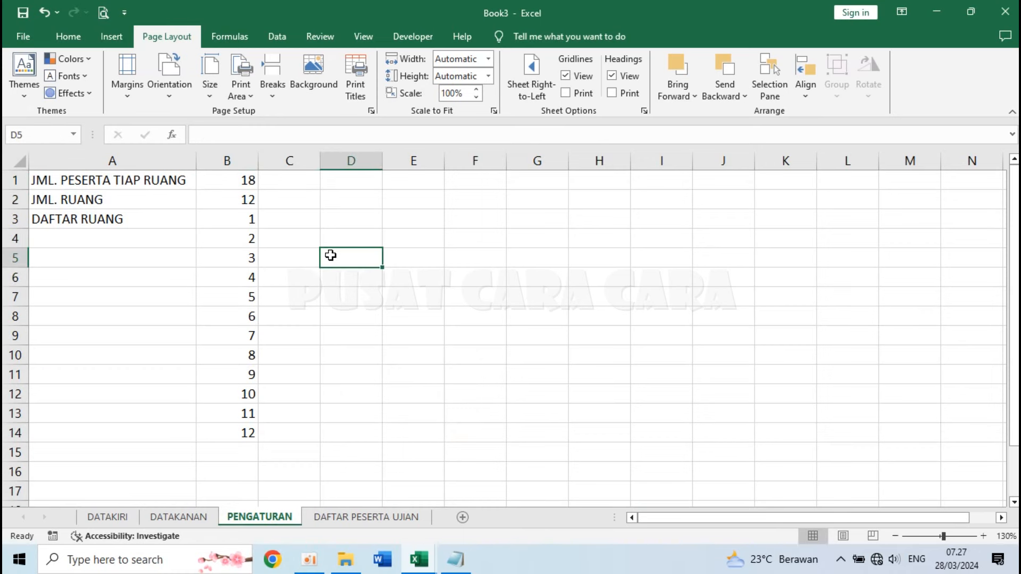
- Set JML. PESERTA TIAP RUANG in B1 of the PENGATURAN sheet to 15
click(245, 180)
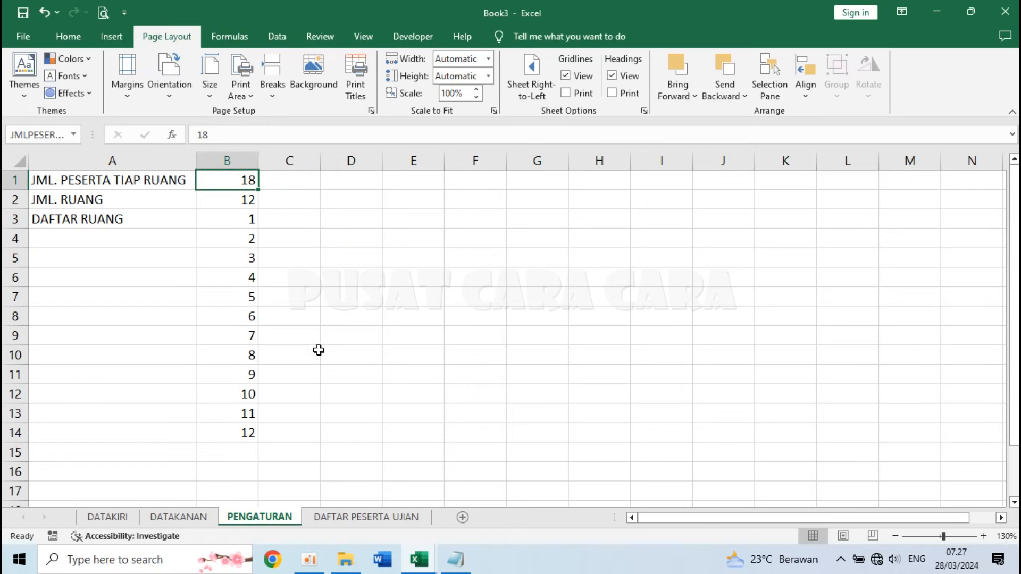
text(1)
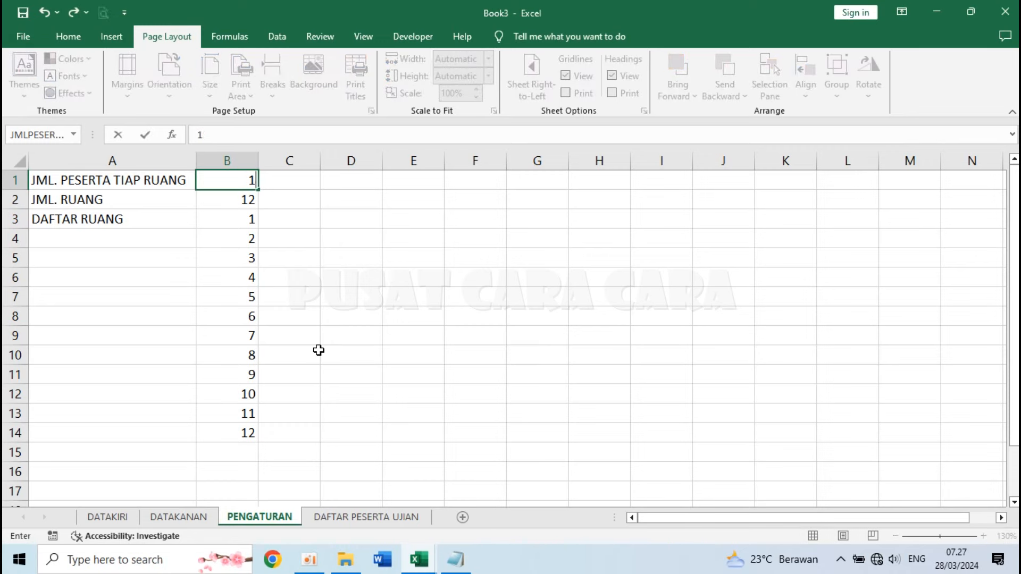
key(Return)
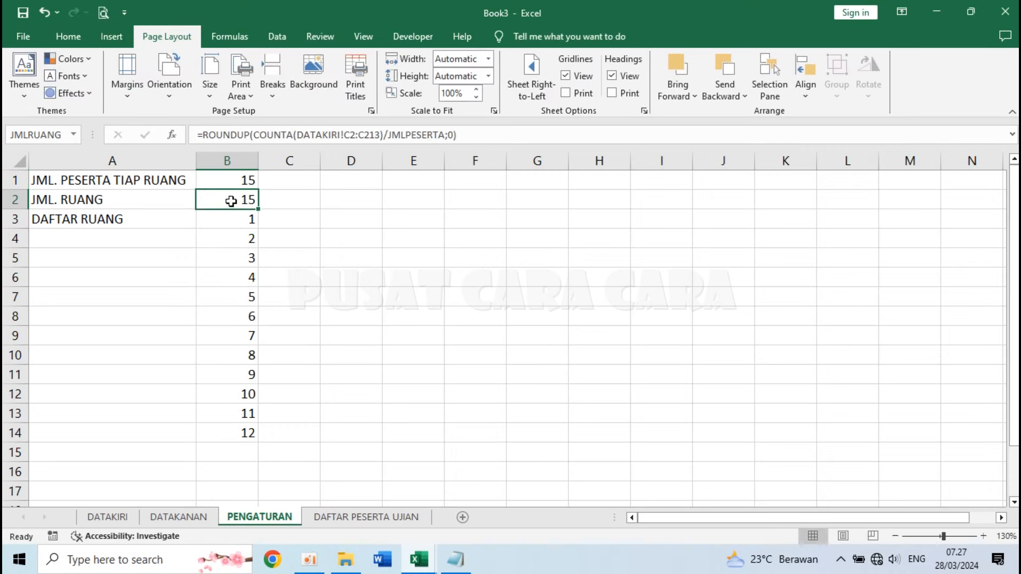
click(372, 305)
- Extend the DAFTAR RUANG number series in column B down to room 15 in B17
click(246, 434)
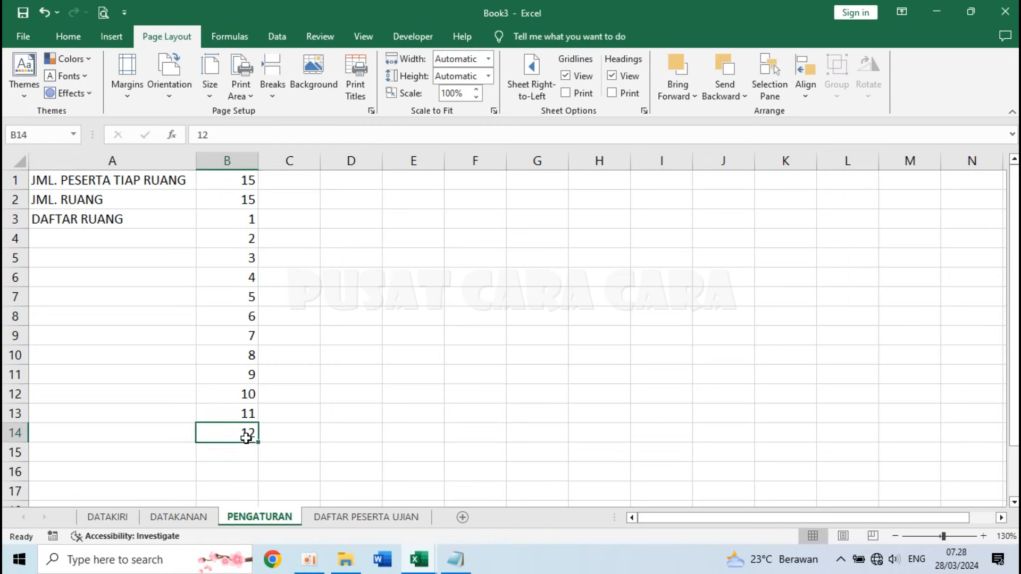
click(245, 450)
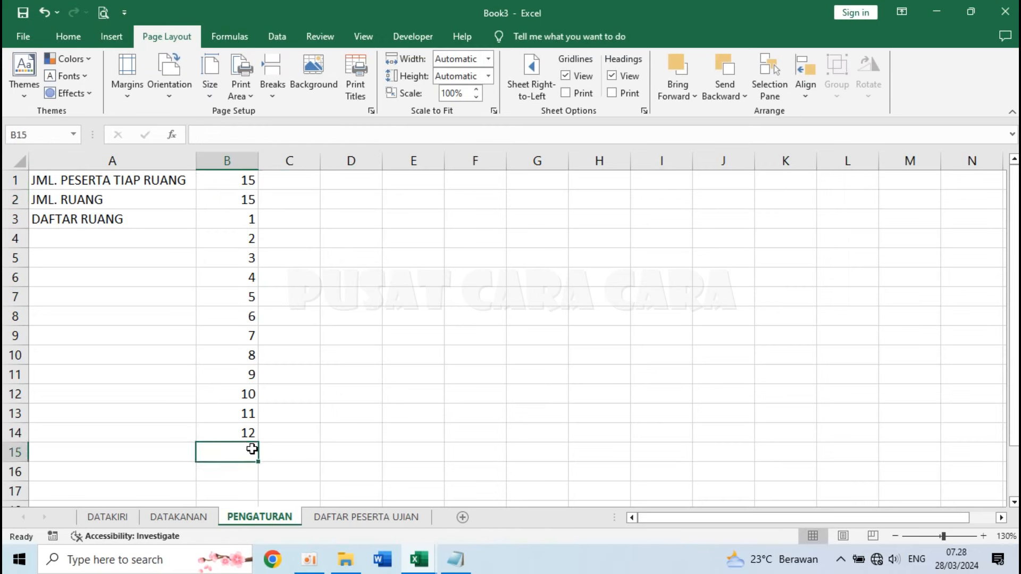
click(322, 314)
click(250, 401)
click(251, 415)
drag(251, 414, 260, 497)
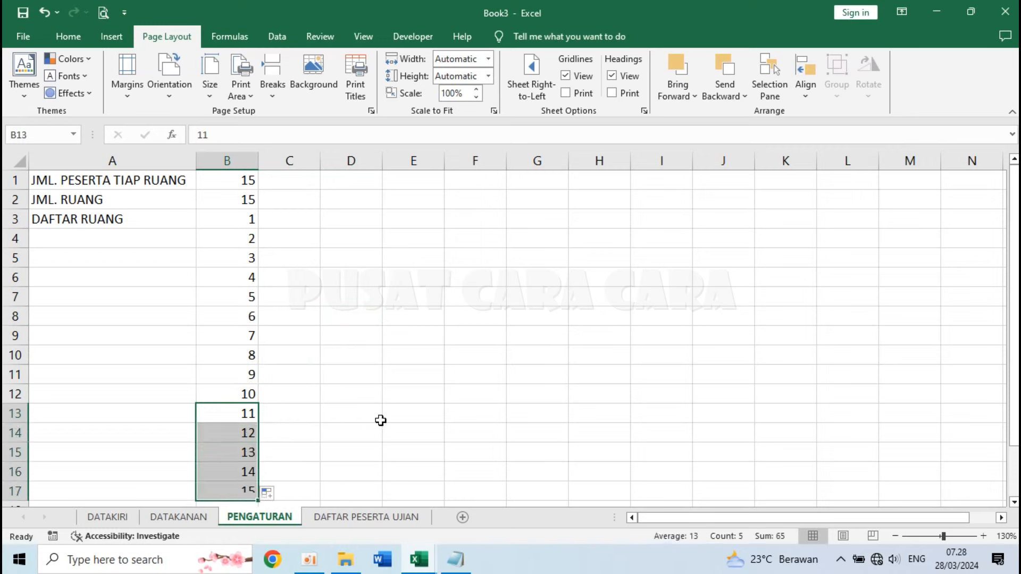
click(383, 420)
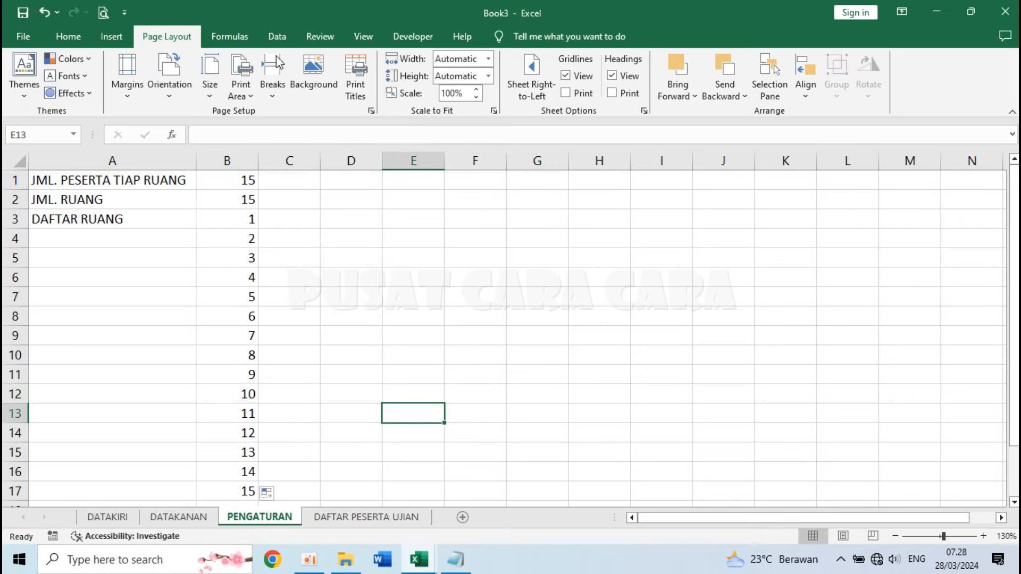
- Edit the named range DAFTARRUANG so that it refers to =PENGATURAN!$B$3:$B$17
click(225, 38)
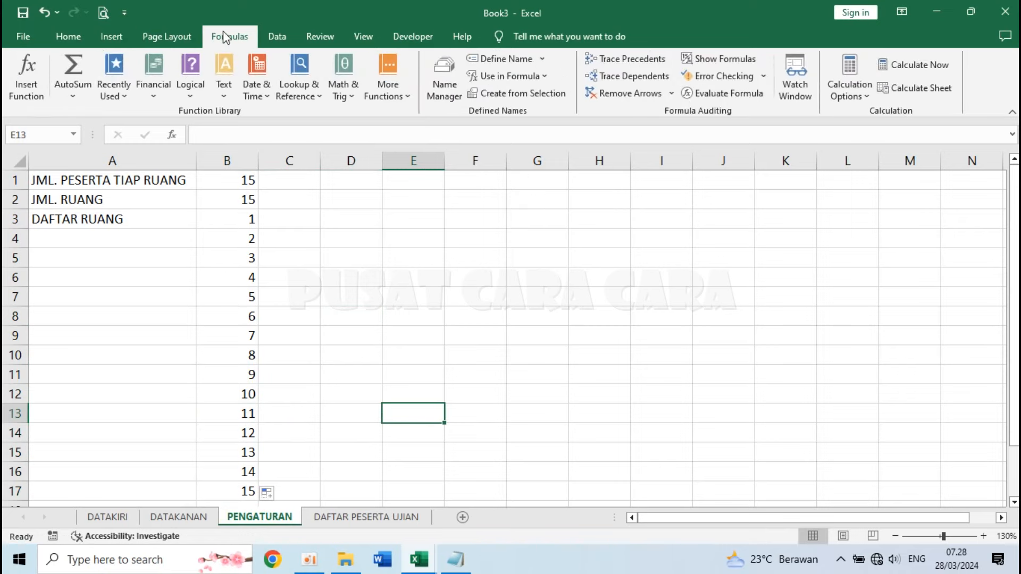
click(446, 77)
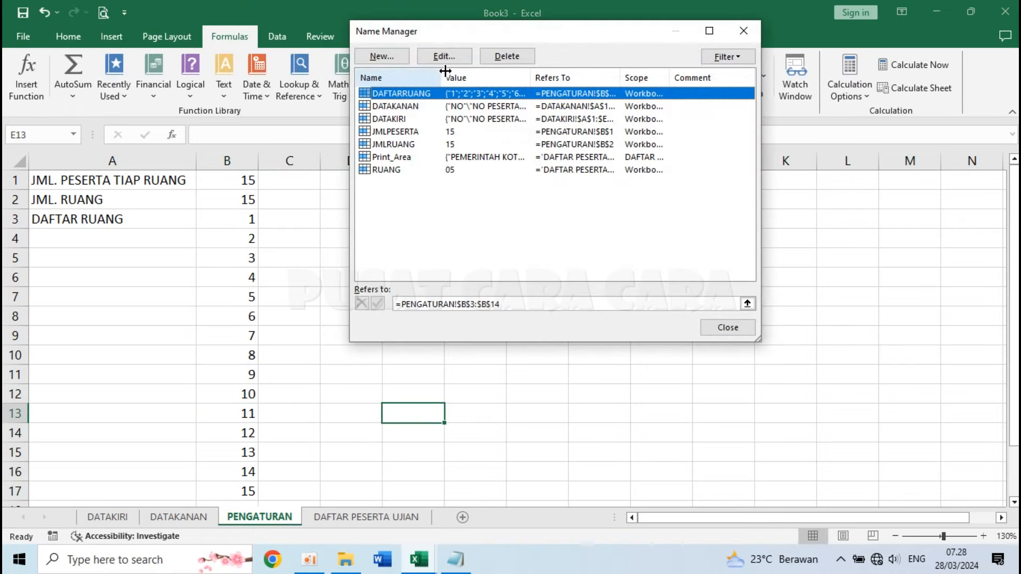
double_click(393, 94)
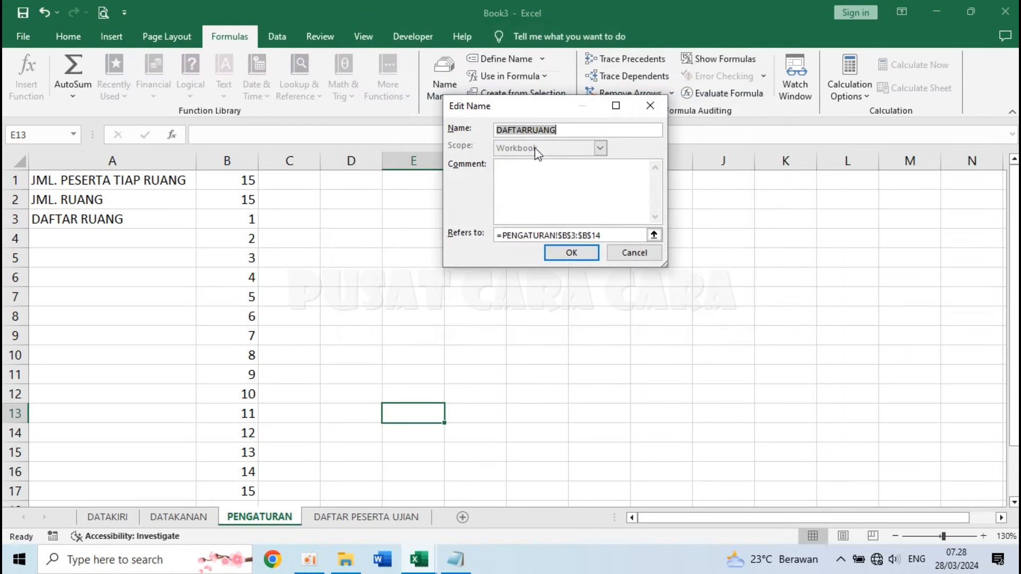
click(655, 236)
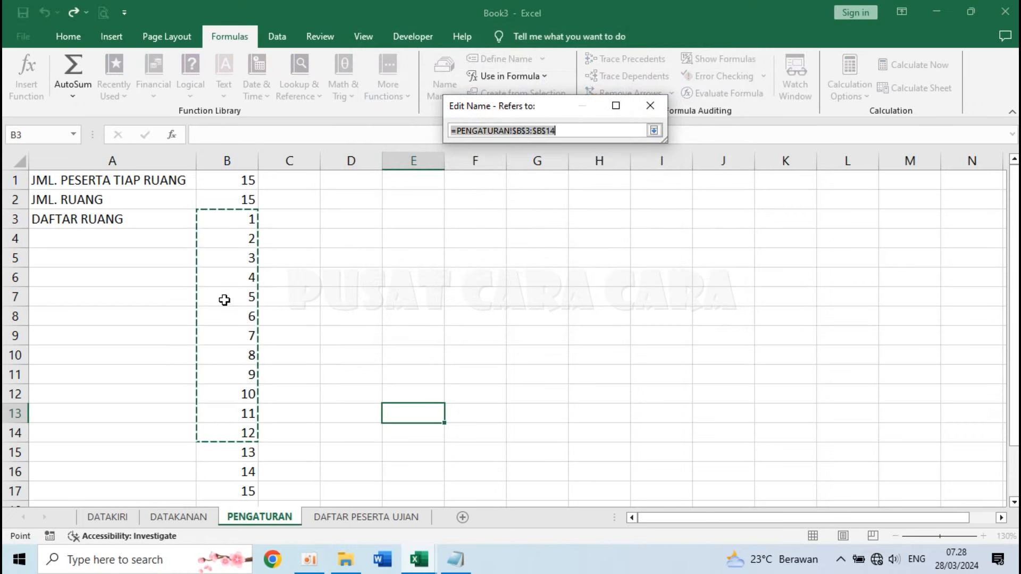
drag(232, 223, 238, 496)
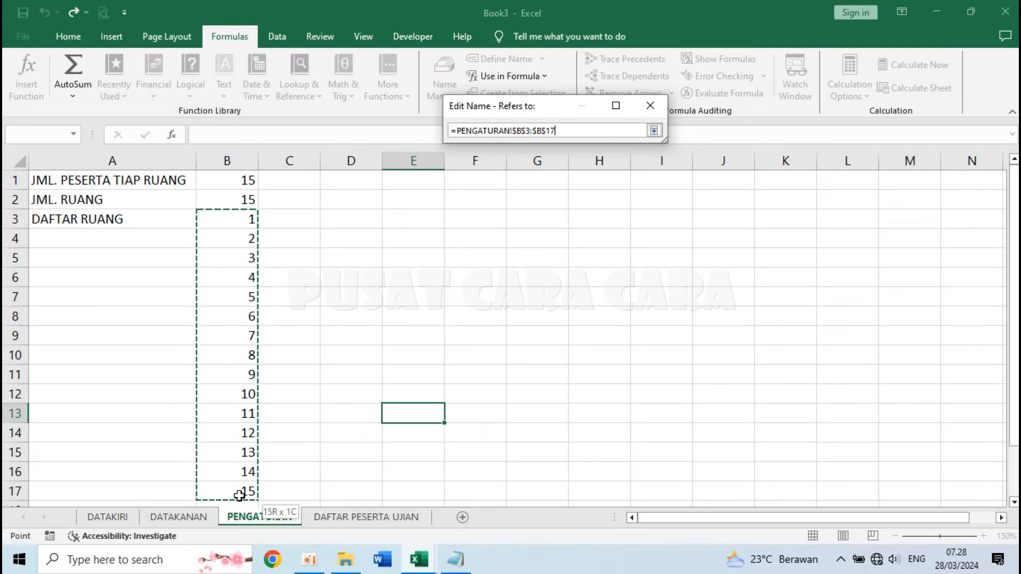
click(654, 130)
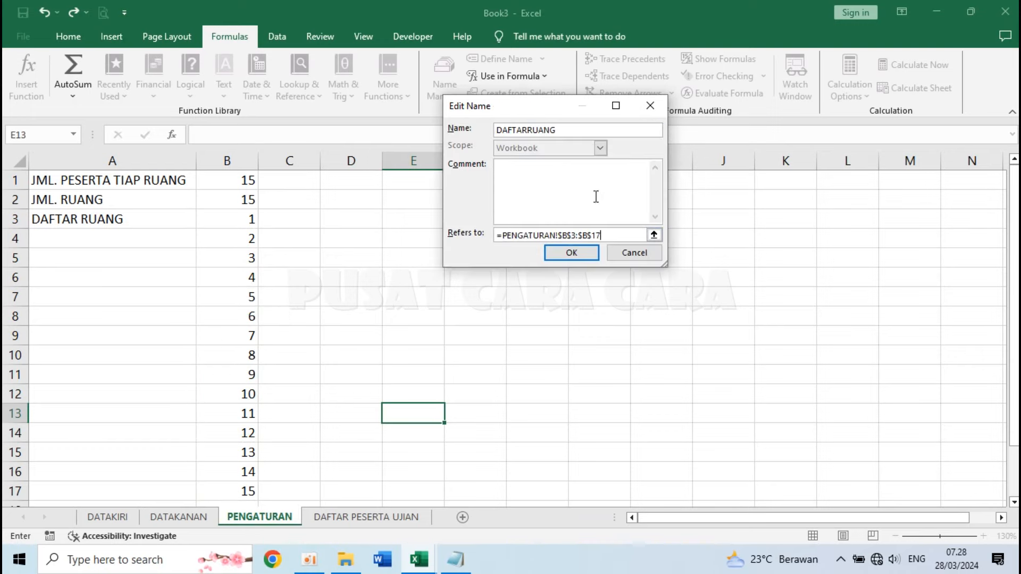
click(557, 252)
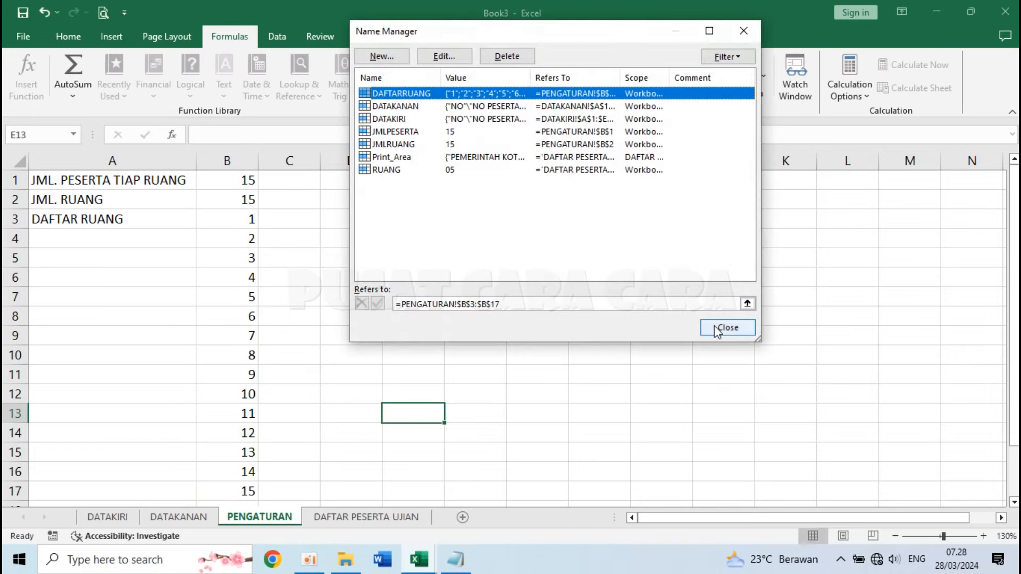
click(718, 329)
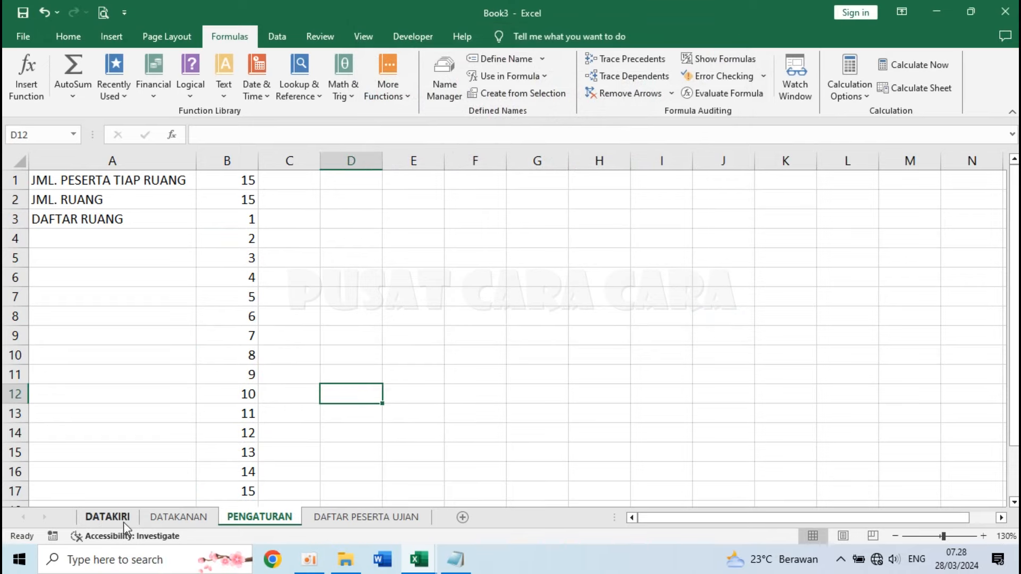
- Choose room 1 from the RUANG dropdown in K11 of the DAFTAR PESERTA UJIAN sheet
click(339, 518)
click(871, 350)
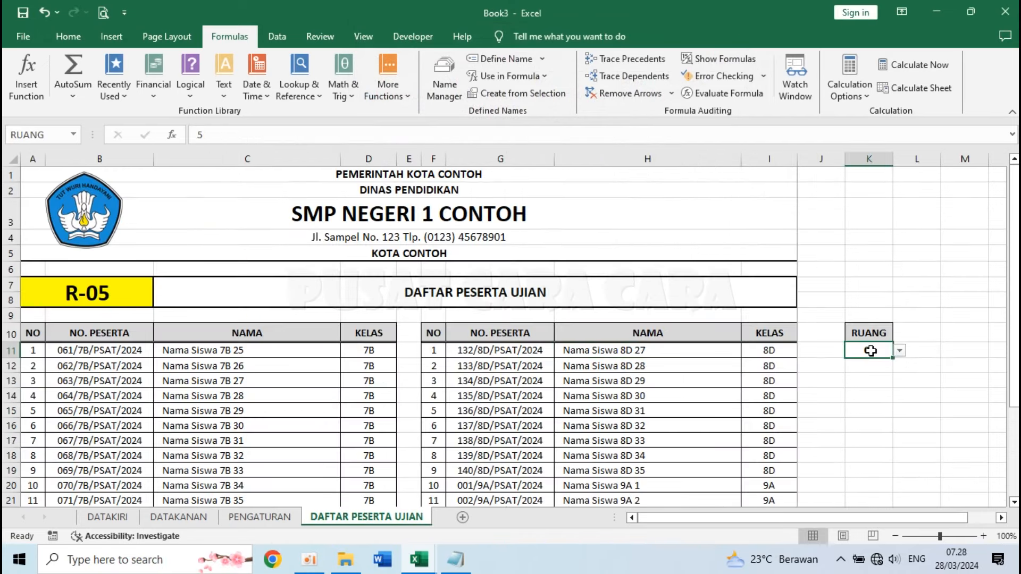
click(899, 353)
click(880, 367)
- Examine the first, last and blank rows of both participant tables for room 1
click(506, 382)
scroll(508, 383, down, 4)
scroll(509, 385, up, 4)
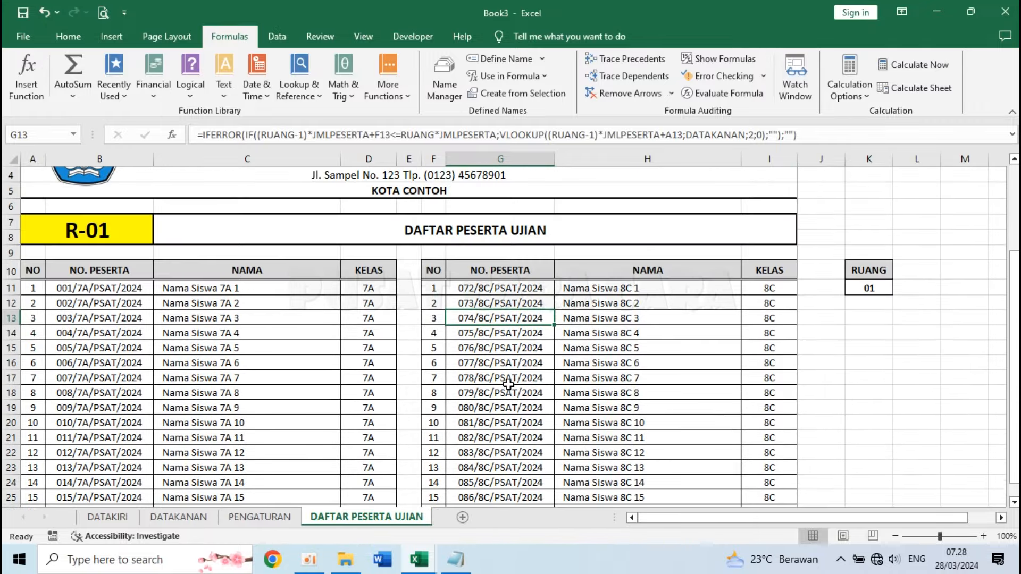
scroll(313, 408, down, 6)
scroll(313, 408, up, 3)
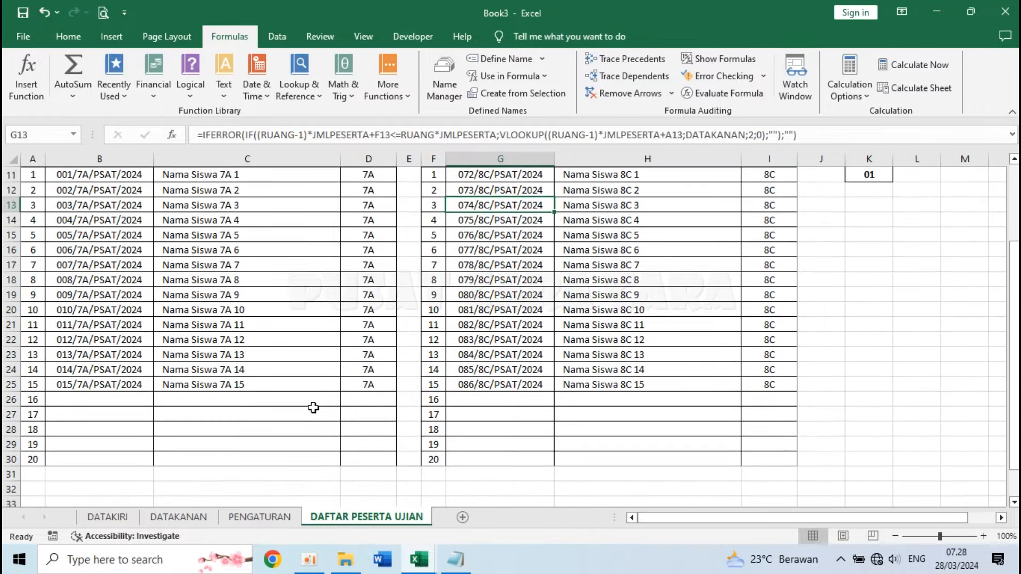
click(175, 372)
click(517, 374)
scroll(308, 354, up, 3)
click(249, 339)
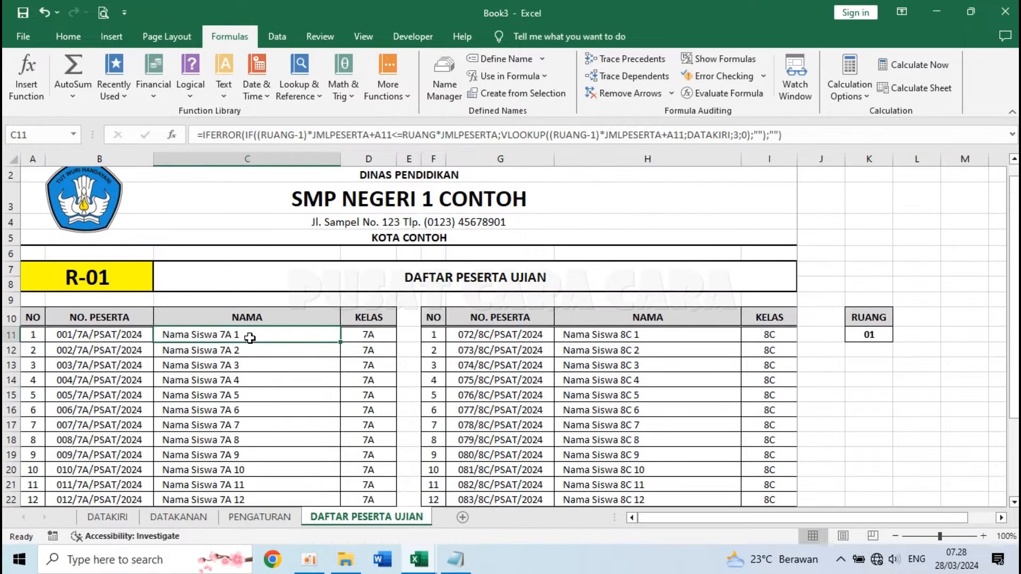
scroll(291, 451, down, 2)
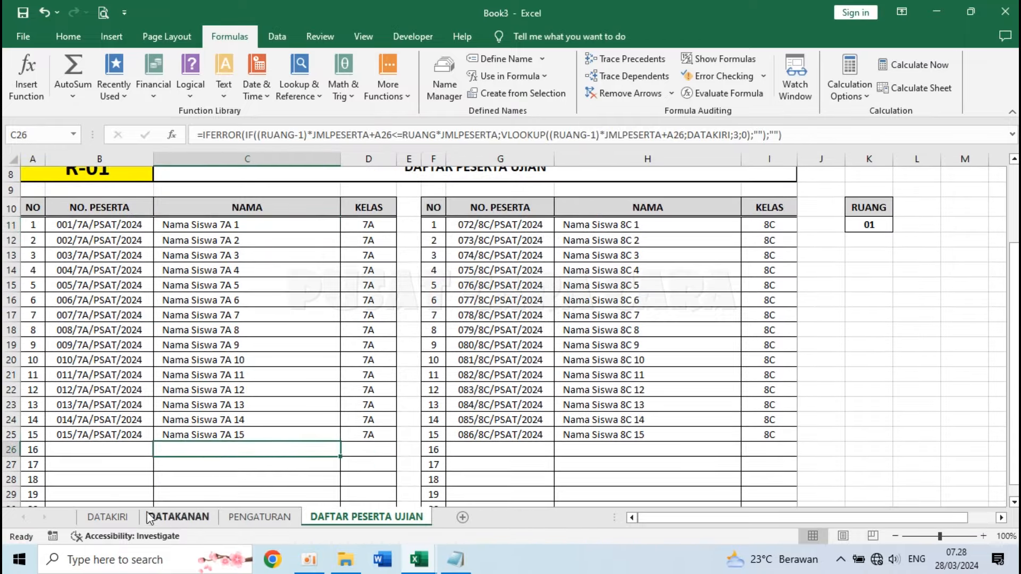
- Compare room 1's first table with the room 1 rows on the DATAKIRI sheet
click(107, 517)
click(234, 191)
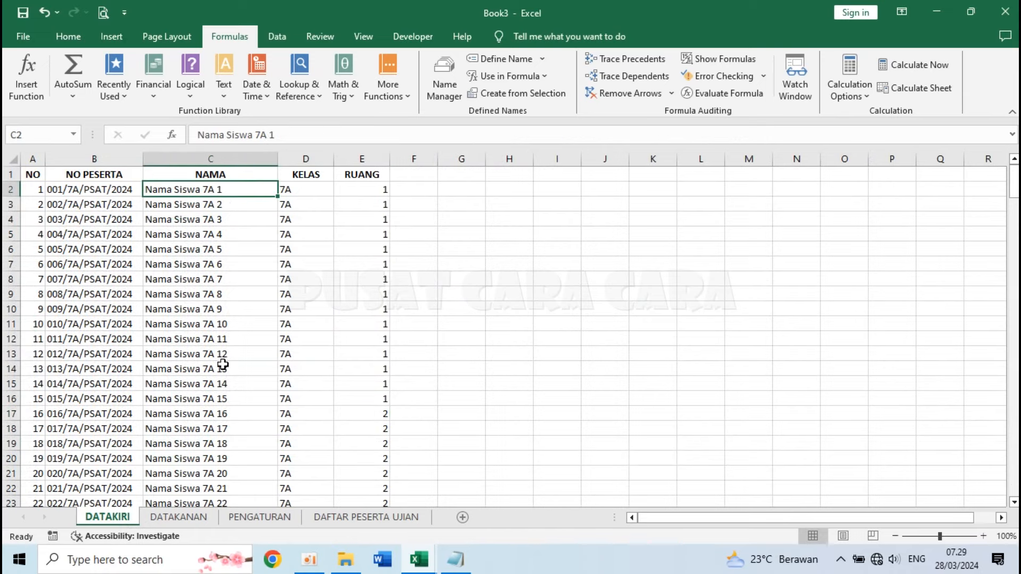
click(227, 399)
- Compare the second table of the participant list with the room 1 rows on the DATAKANAN sheet
click(178, 517)
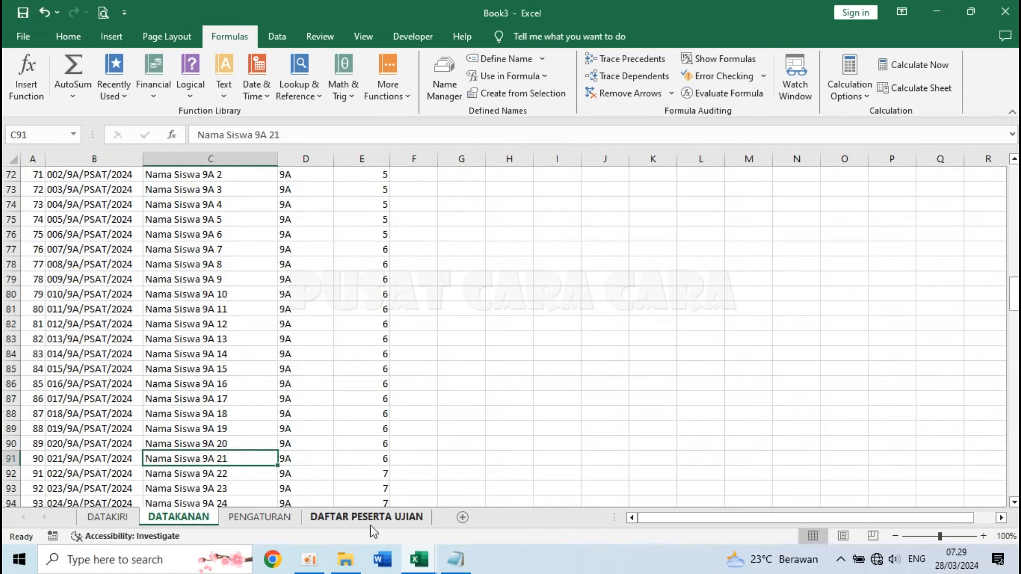
click(372, 517)
click(597, 238)
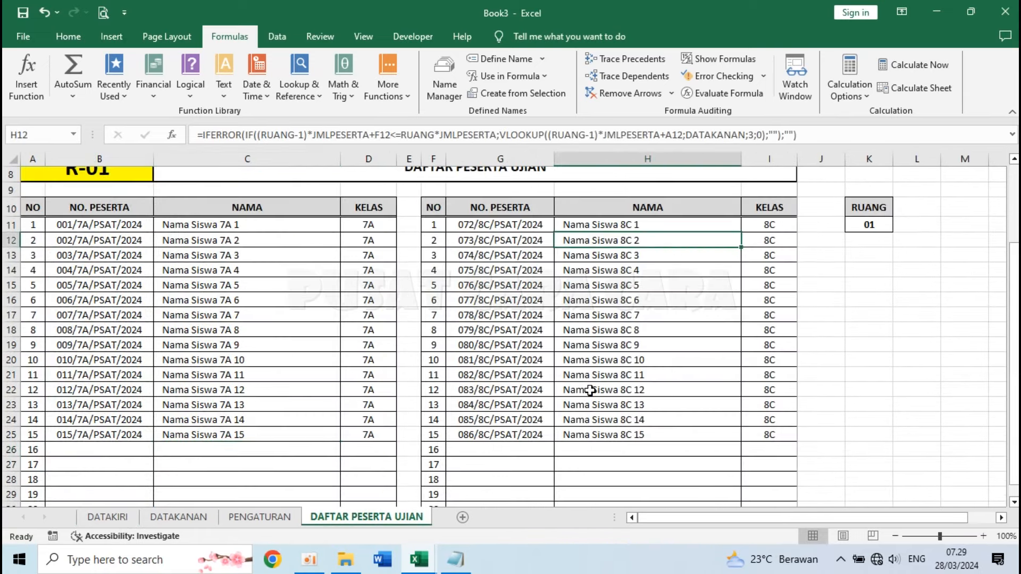
click(179, 517)
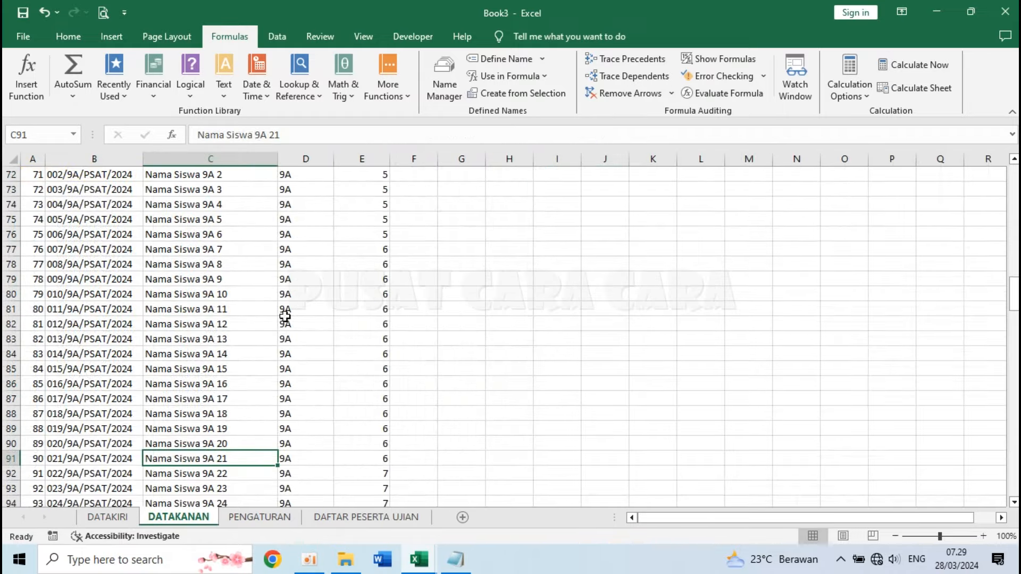
scroll(246, 411, up, 16)
key(ctrl+Home)
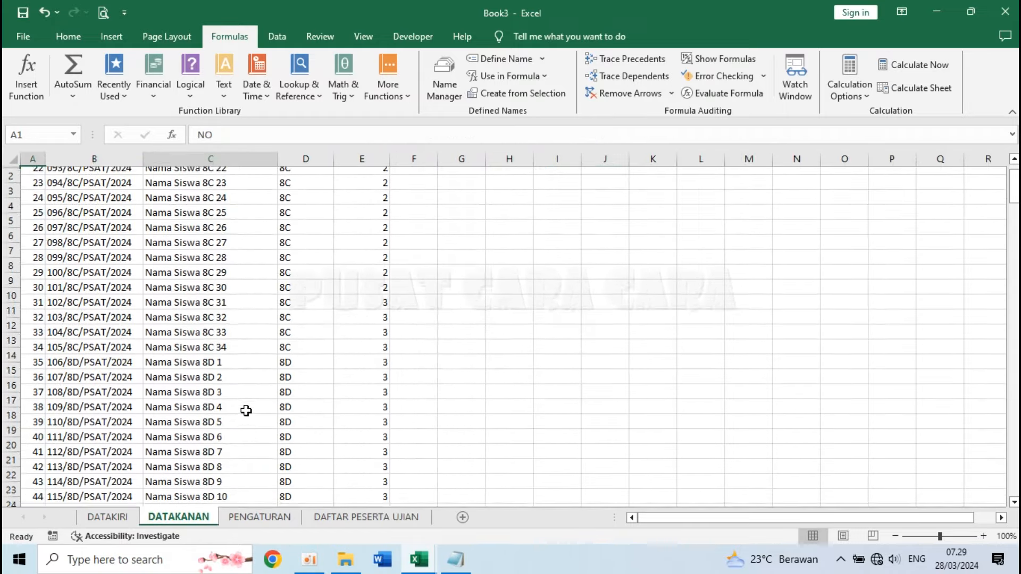
click(317, 249)
key(ctrl+Home)
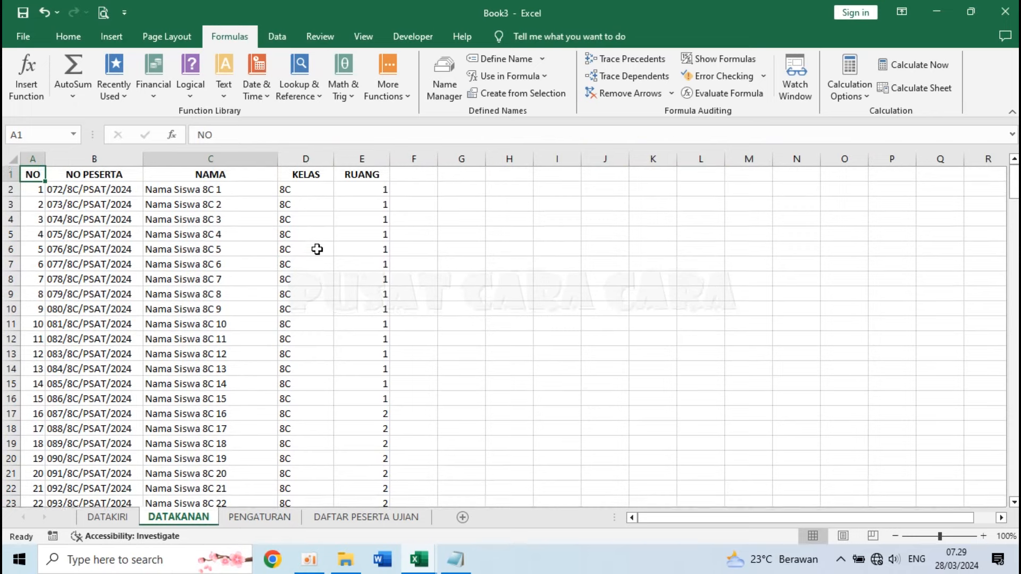
click(271, 192)
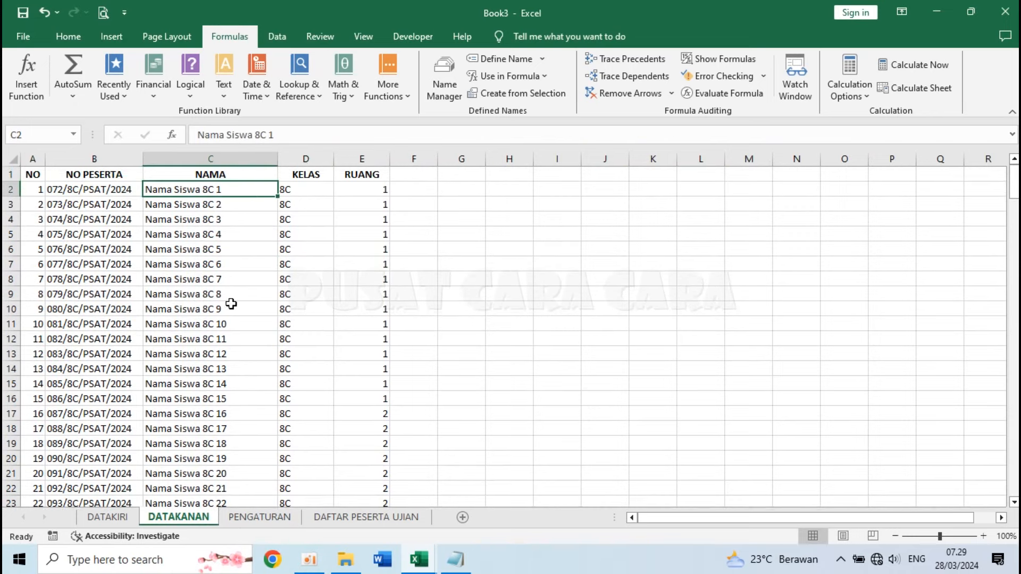
click(234, 400)
click(109, 517)
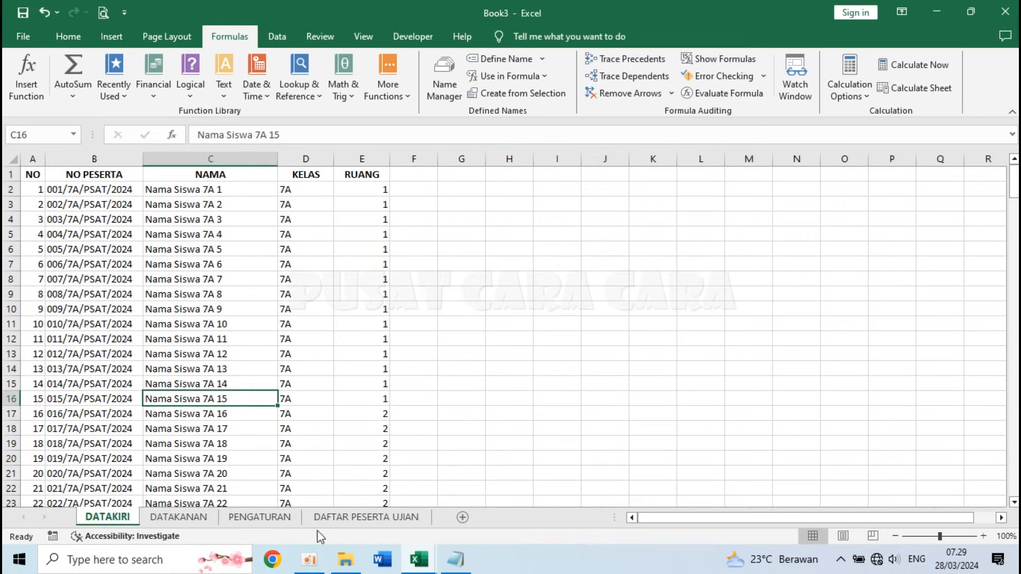
- Switch the RUANG dropdown on the DAFTAR PESERTA UJIAN sheet to room 2
click(329, 517)
click(885, 225)
click(899, 226)
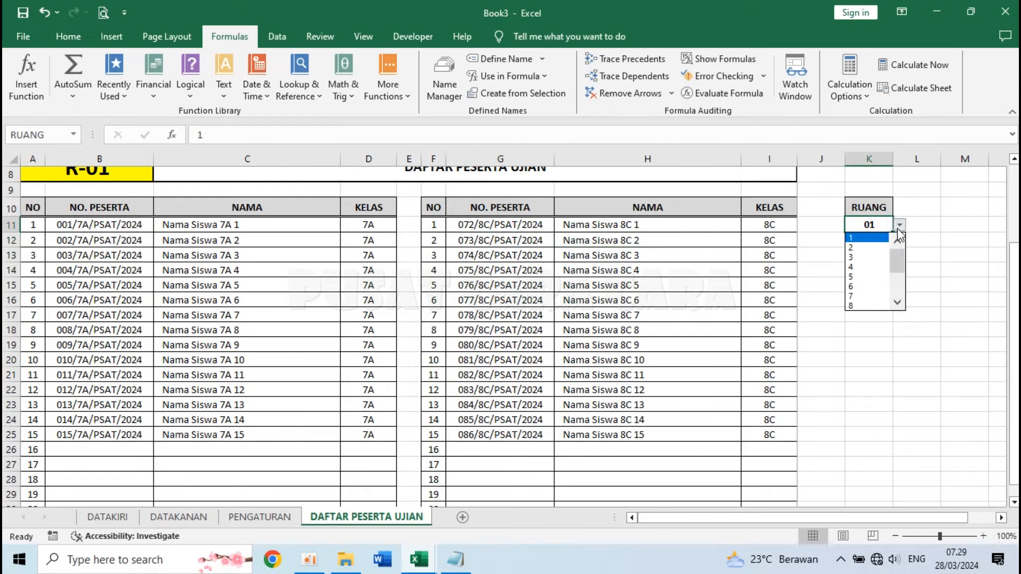
click(872, 251)
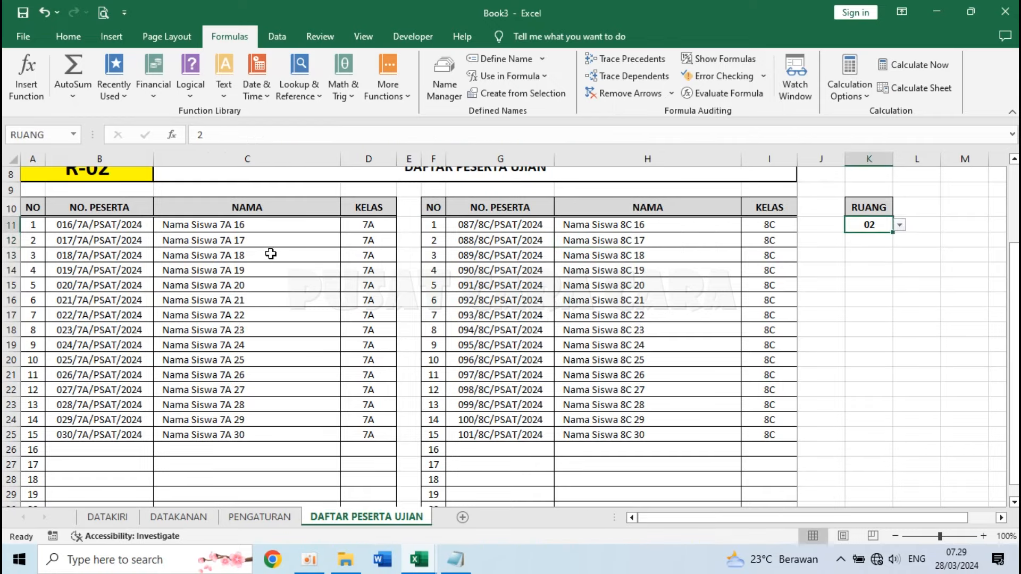
- Compare the participants listed for room 2 with the room 2 rows on DATAKIRI and return to the DAFTAR PESERTA UJIAN sheet
click(257, 228)
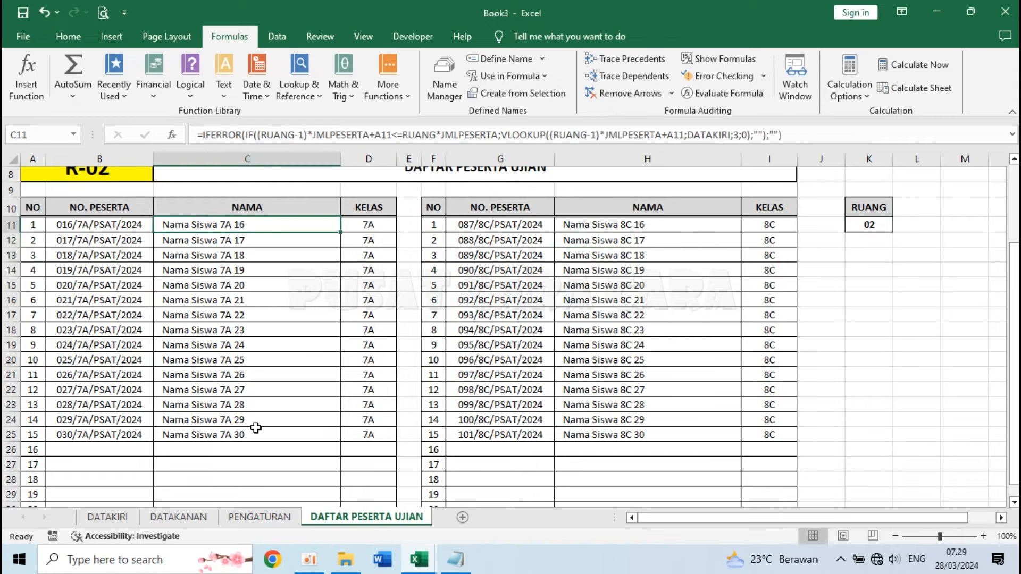
click(108, 517)
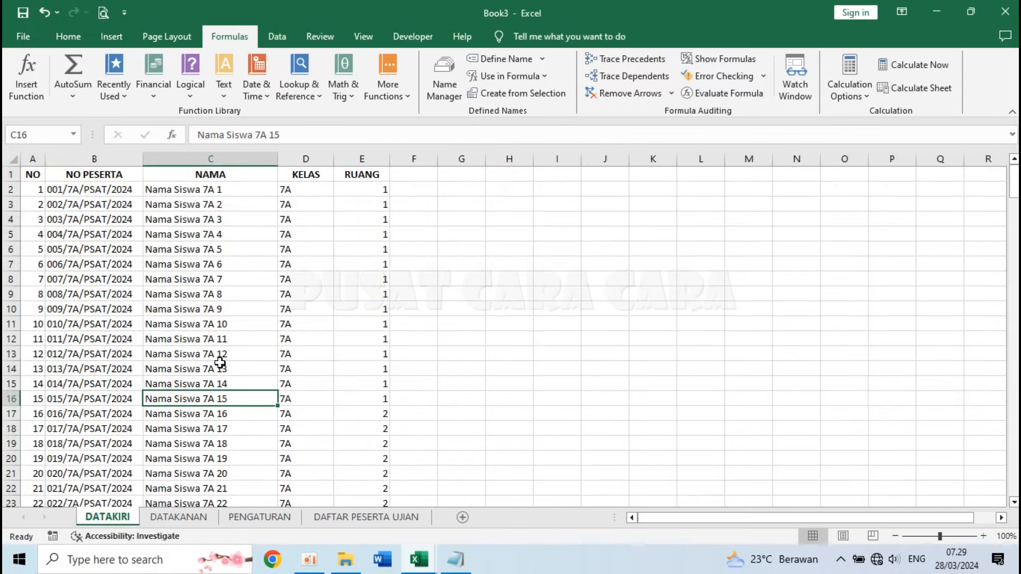
click(219, 234)
scroll(166, 420, down, 1)
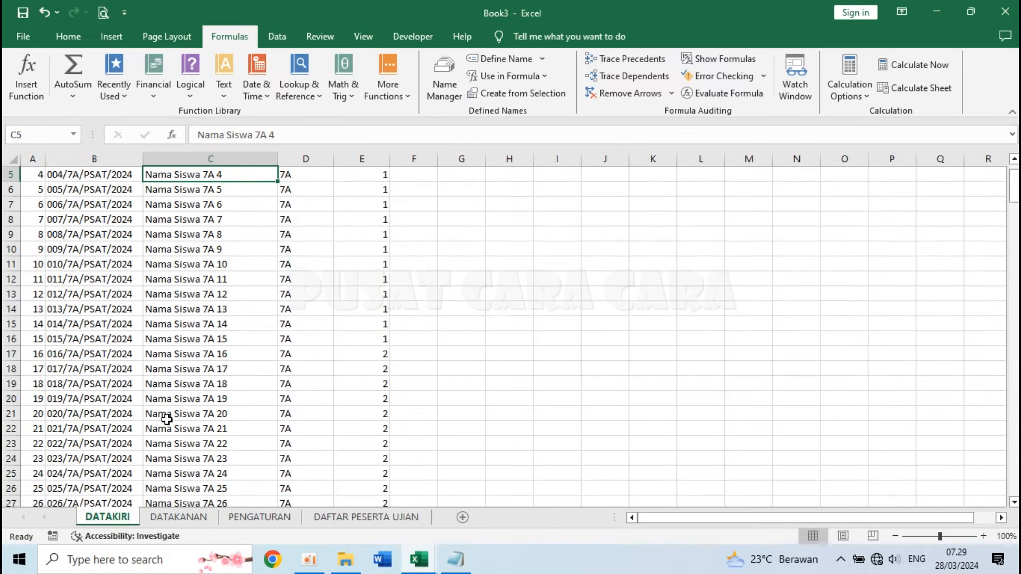
click(234, 353)
scroll(80, 485, down, 3)
click(43, 416)
click(366, 517)
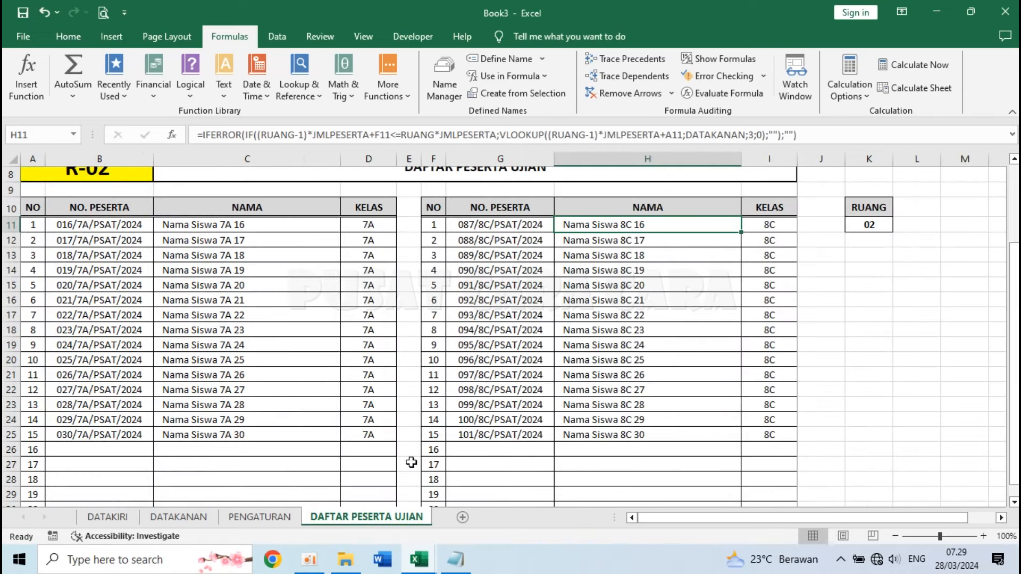
scroll(487, 389, up, 3)
click(872, 352)
click(876, 367)
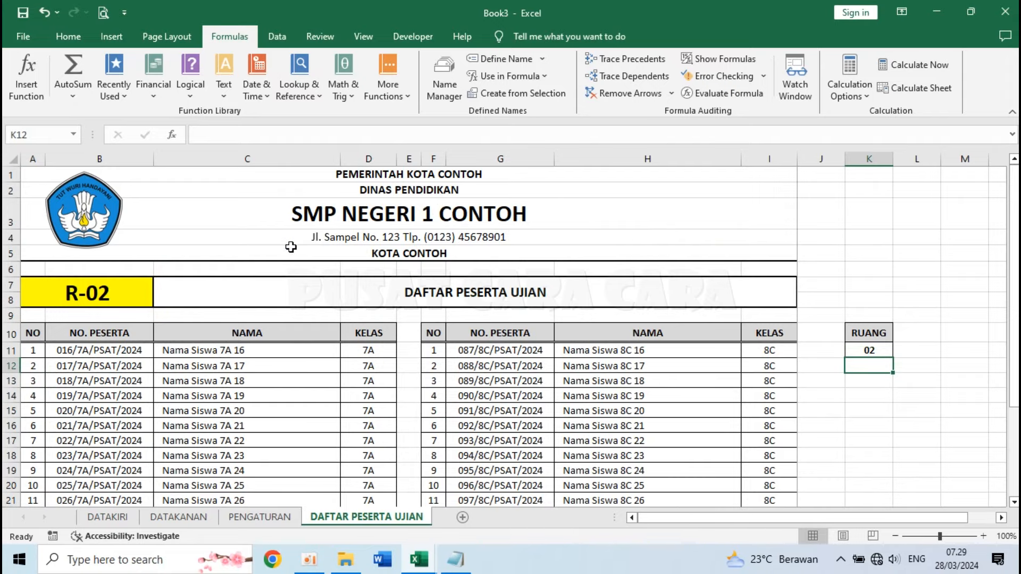
- Review the participants-per-room setting on the PENGATURAN sheet and the workbook's list of defined names
click(245, 297)
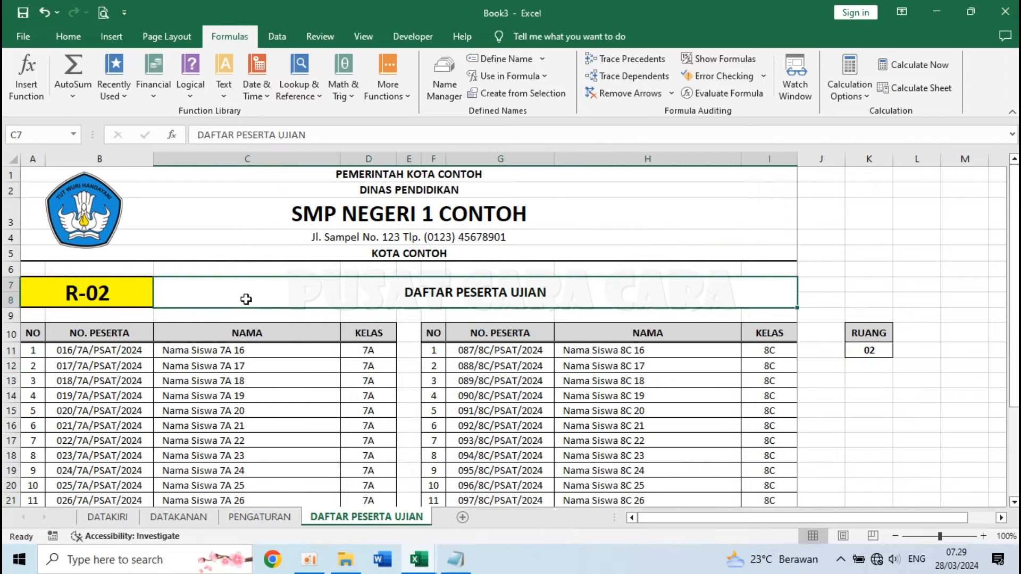
click(281, 520)
click(312, 283)
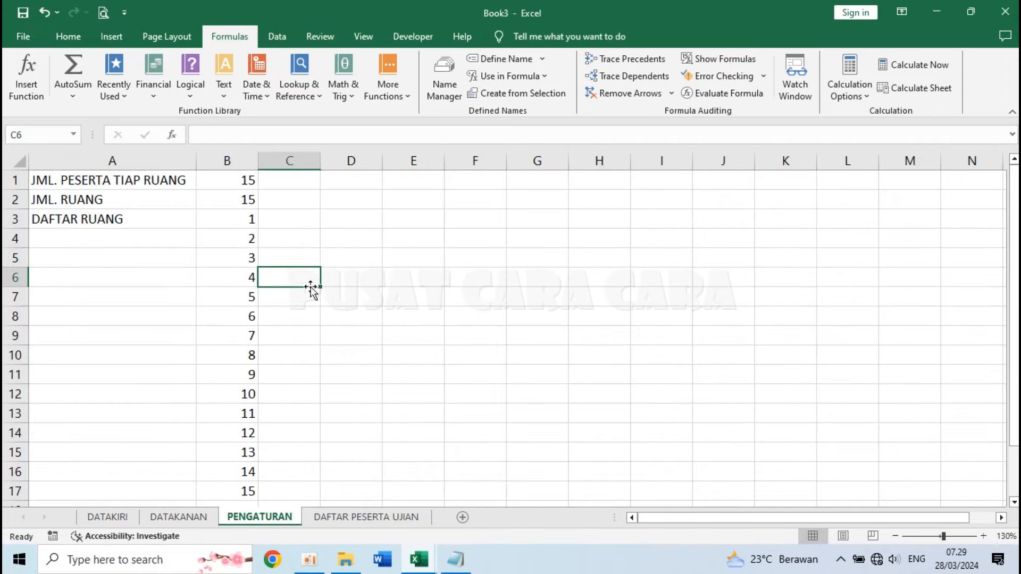
click(247, 181)
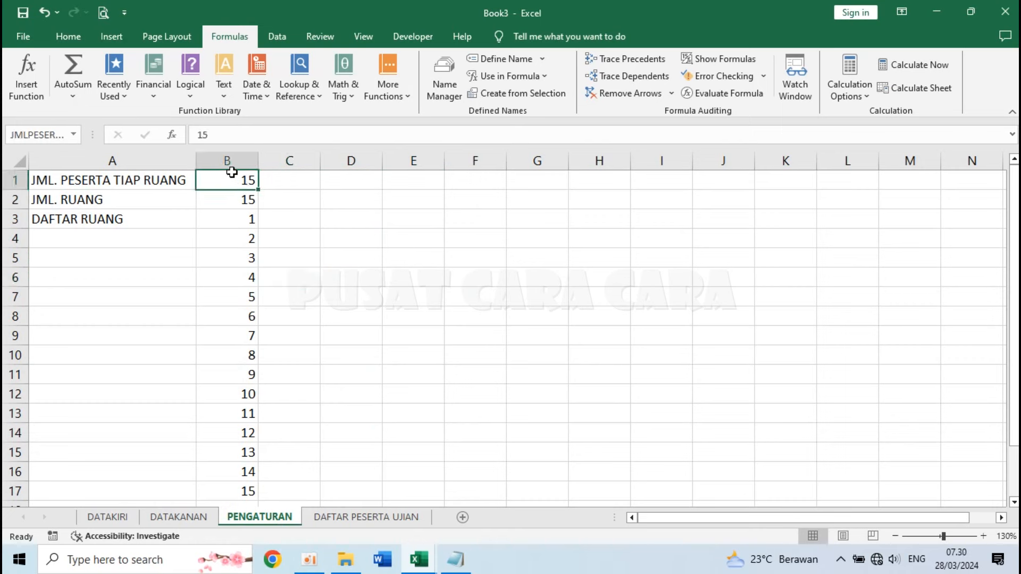
click(246, 237)
click(460, 100)
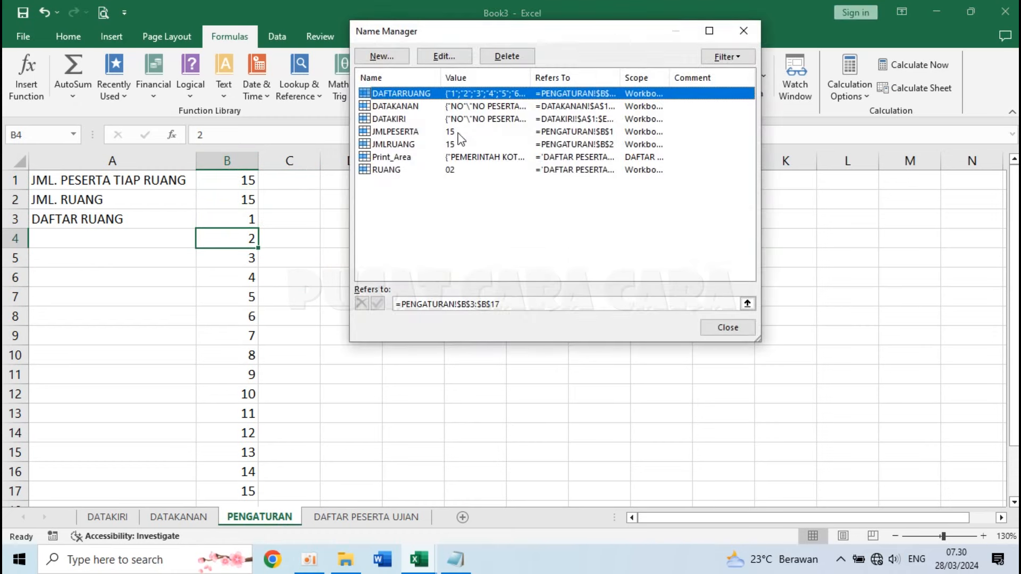
click(728, 327)
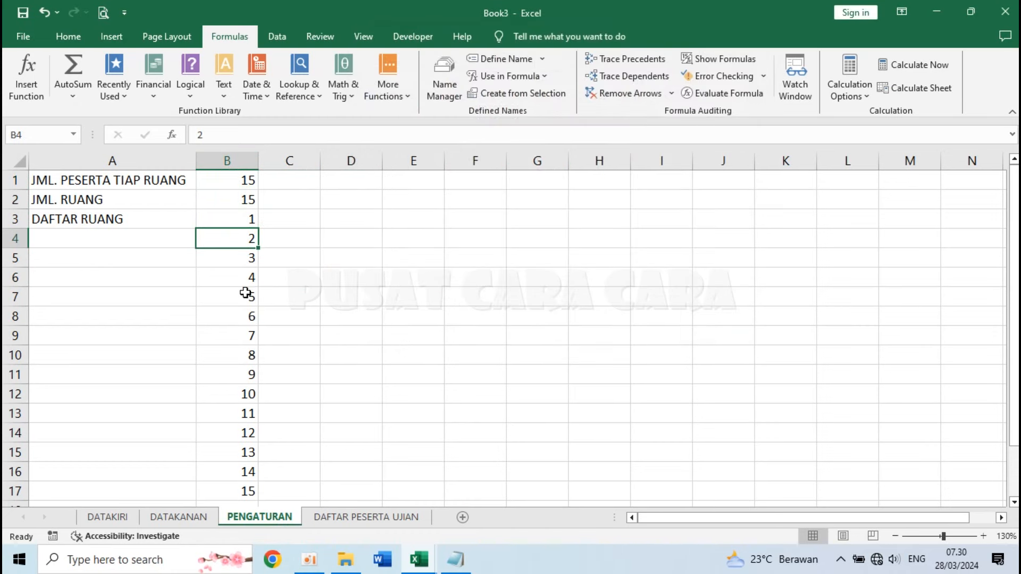
- Check the DAFTAR RUANG room numbers in B3:B17 of the PENGATURAN sheet
click(245, 221)
drag(245, 222, 246, 486)
click(281, 223)
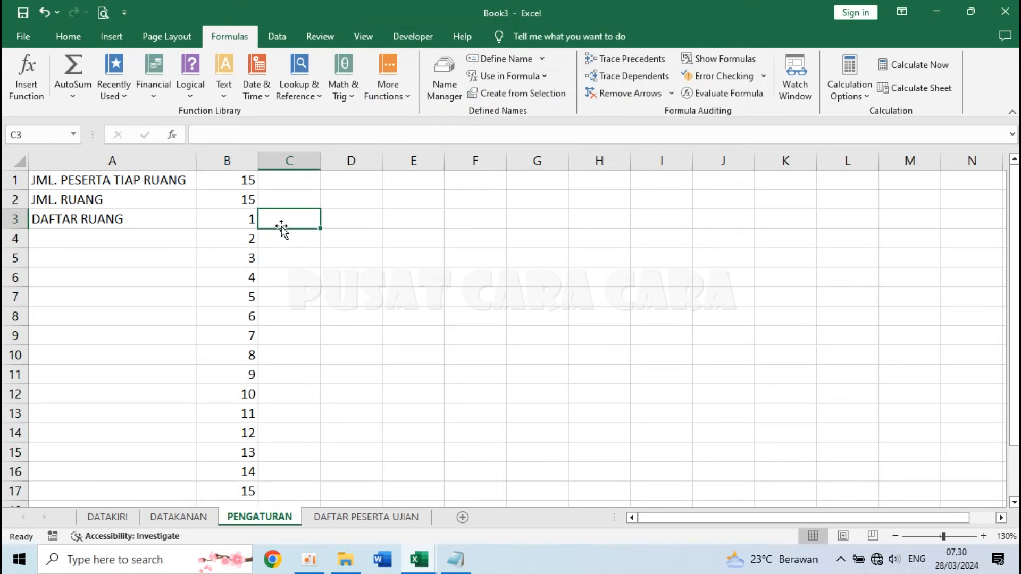
- Examine the JML. RUANG formula and the DATAKIRI range it counts, and leave the cell without editing it
double_click(216, 199)
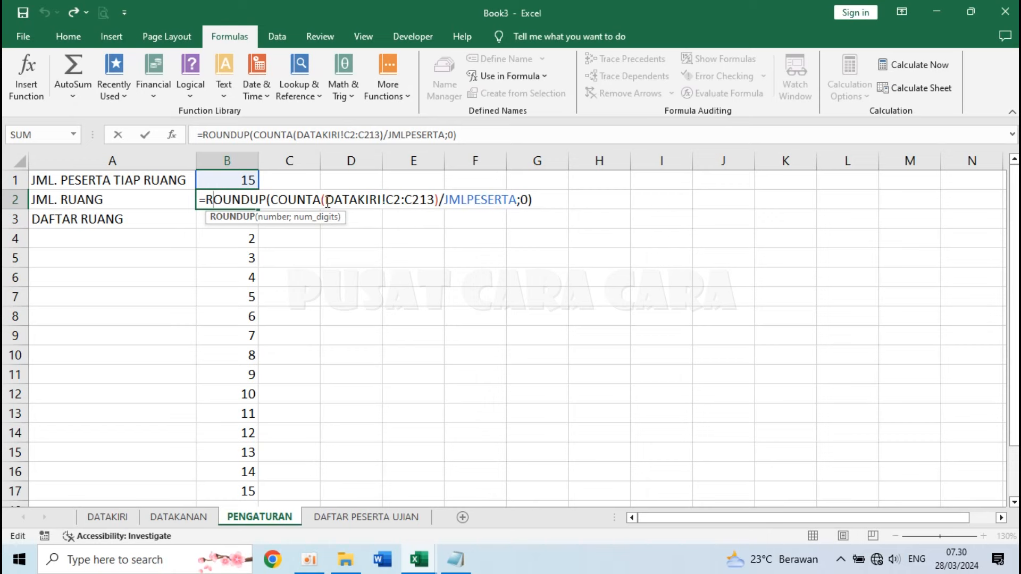
drag(325, 201, 433, 203)
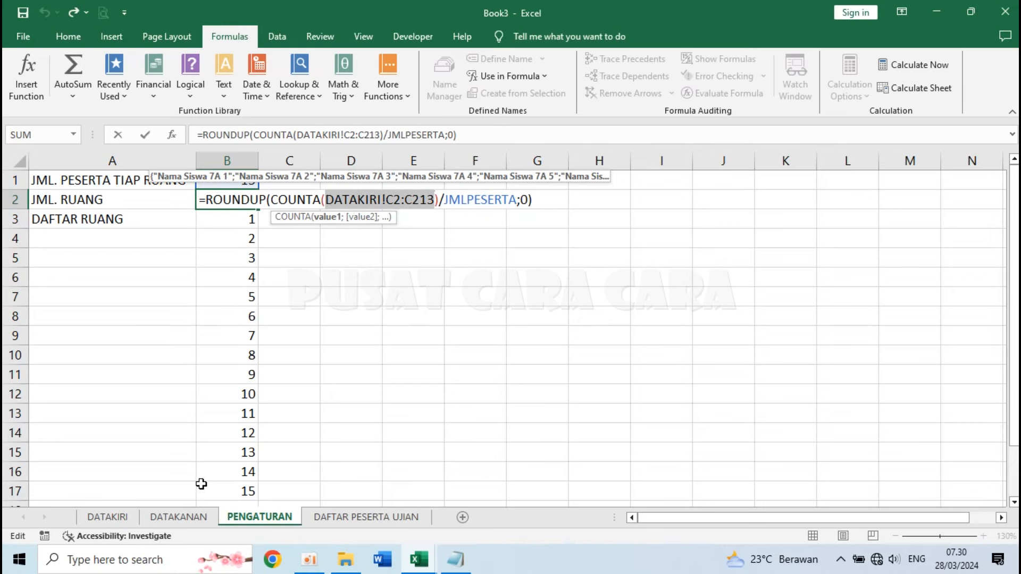
click(184, 518)
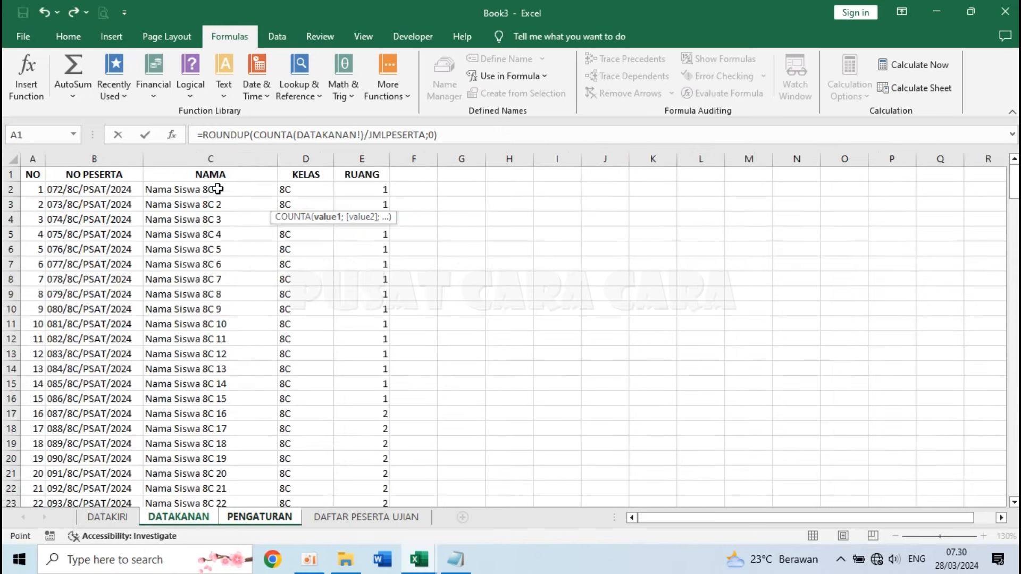
key(Escape)
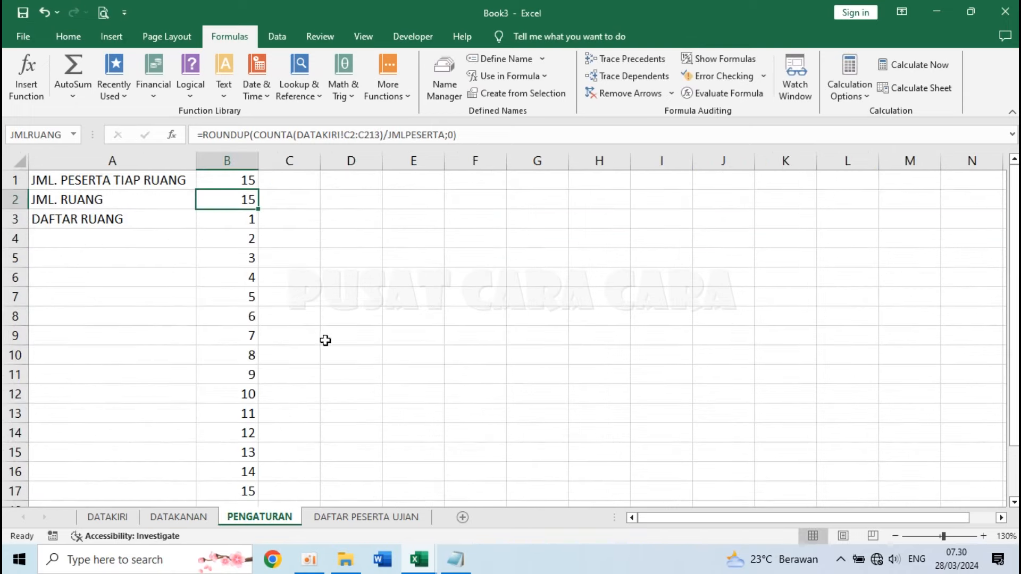
- Look over the PENGATURAN values and the DATAKIRI and DATAKANAN sheets, and return to the DAFTAR PESERTA UJIAN sheet
click(248, 218)
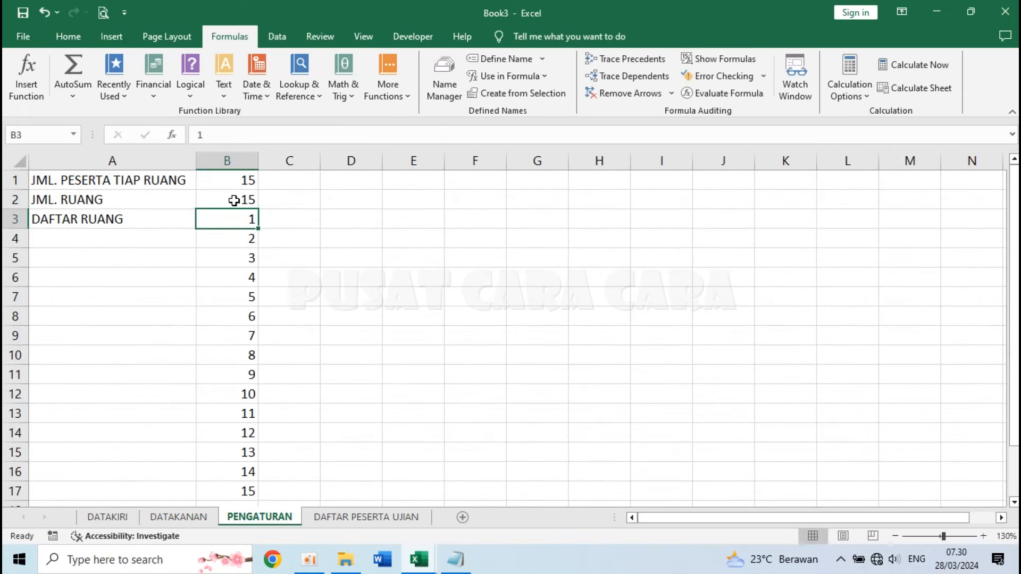
click(234, 200)
click(230, 184)
click(108, 517)
click(171, 518)
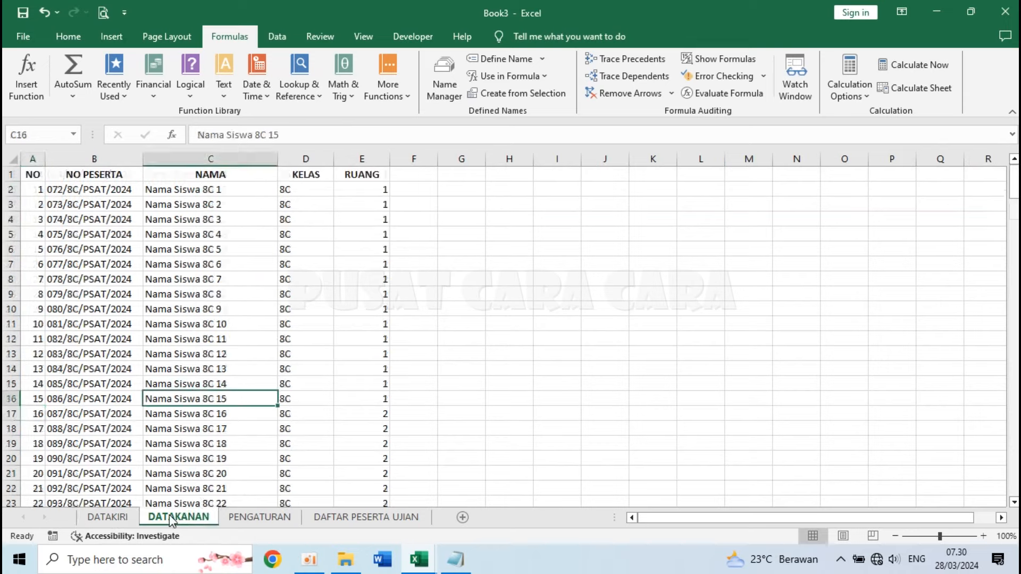
click(380, 520)
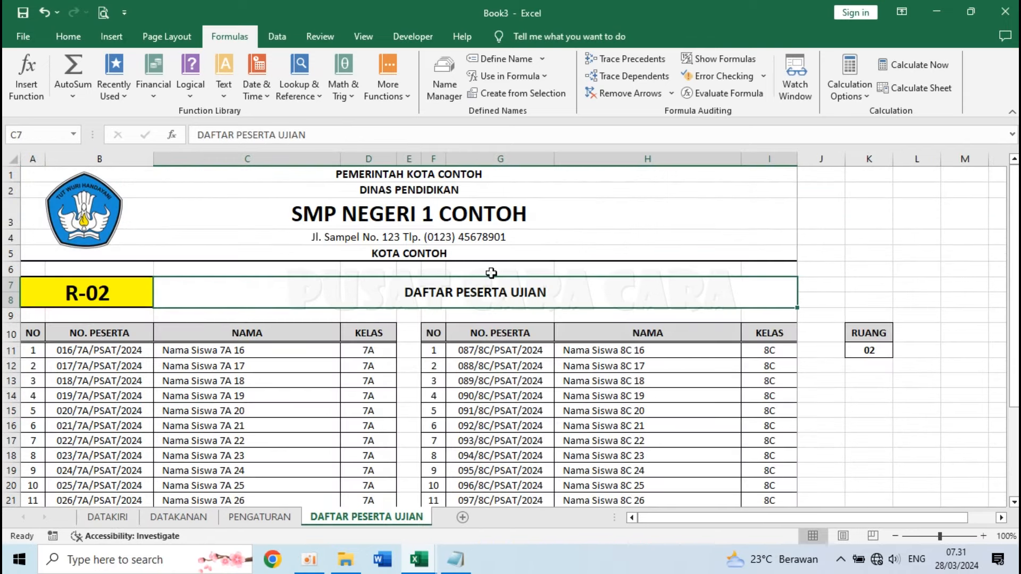